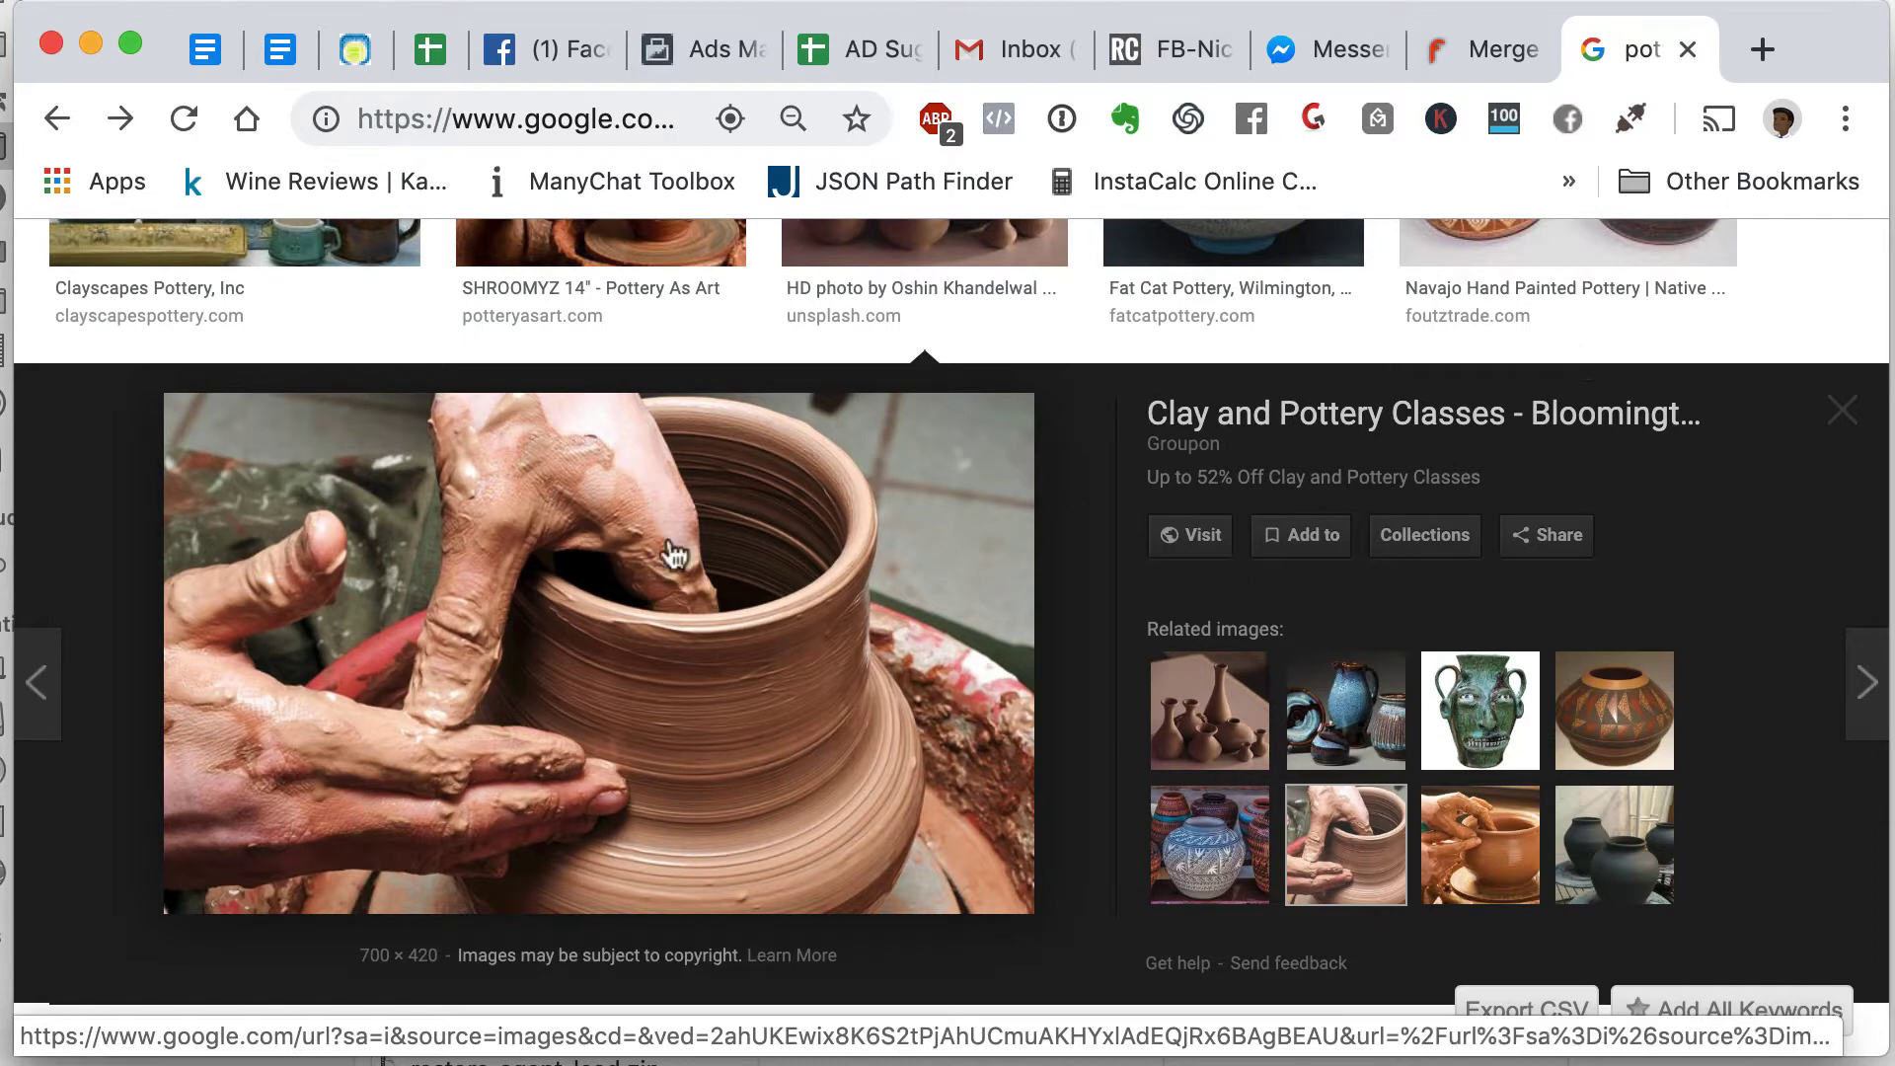
- Leave the pottery image results for the Ads Manager ad set and reach the Detailed Targeting box
left_click(500, 54)
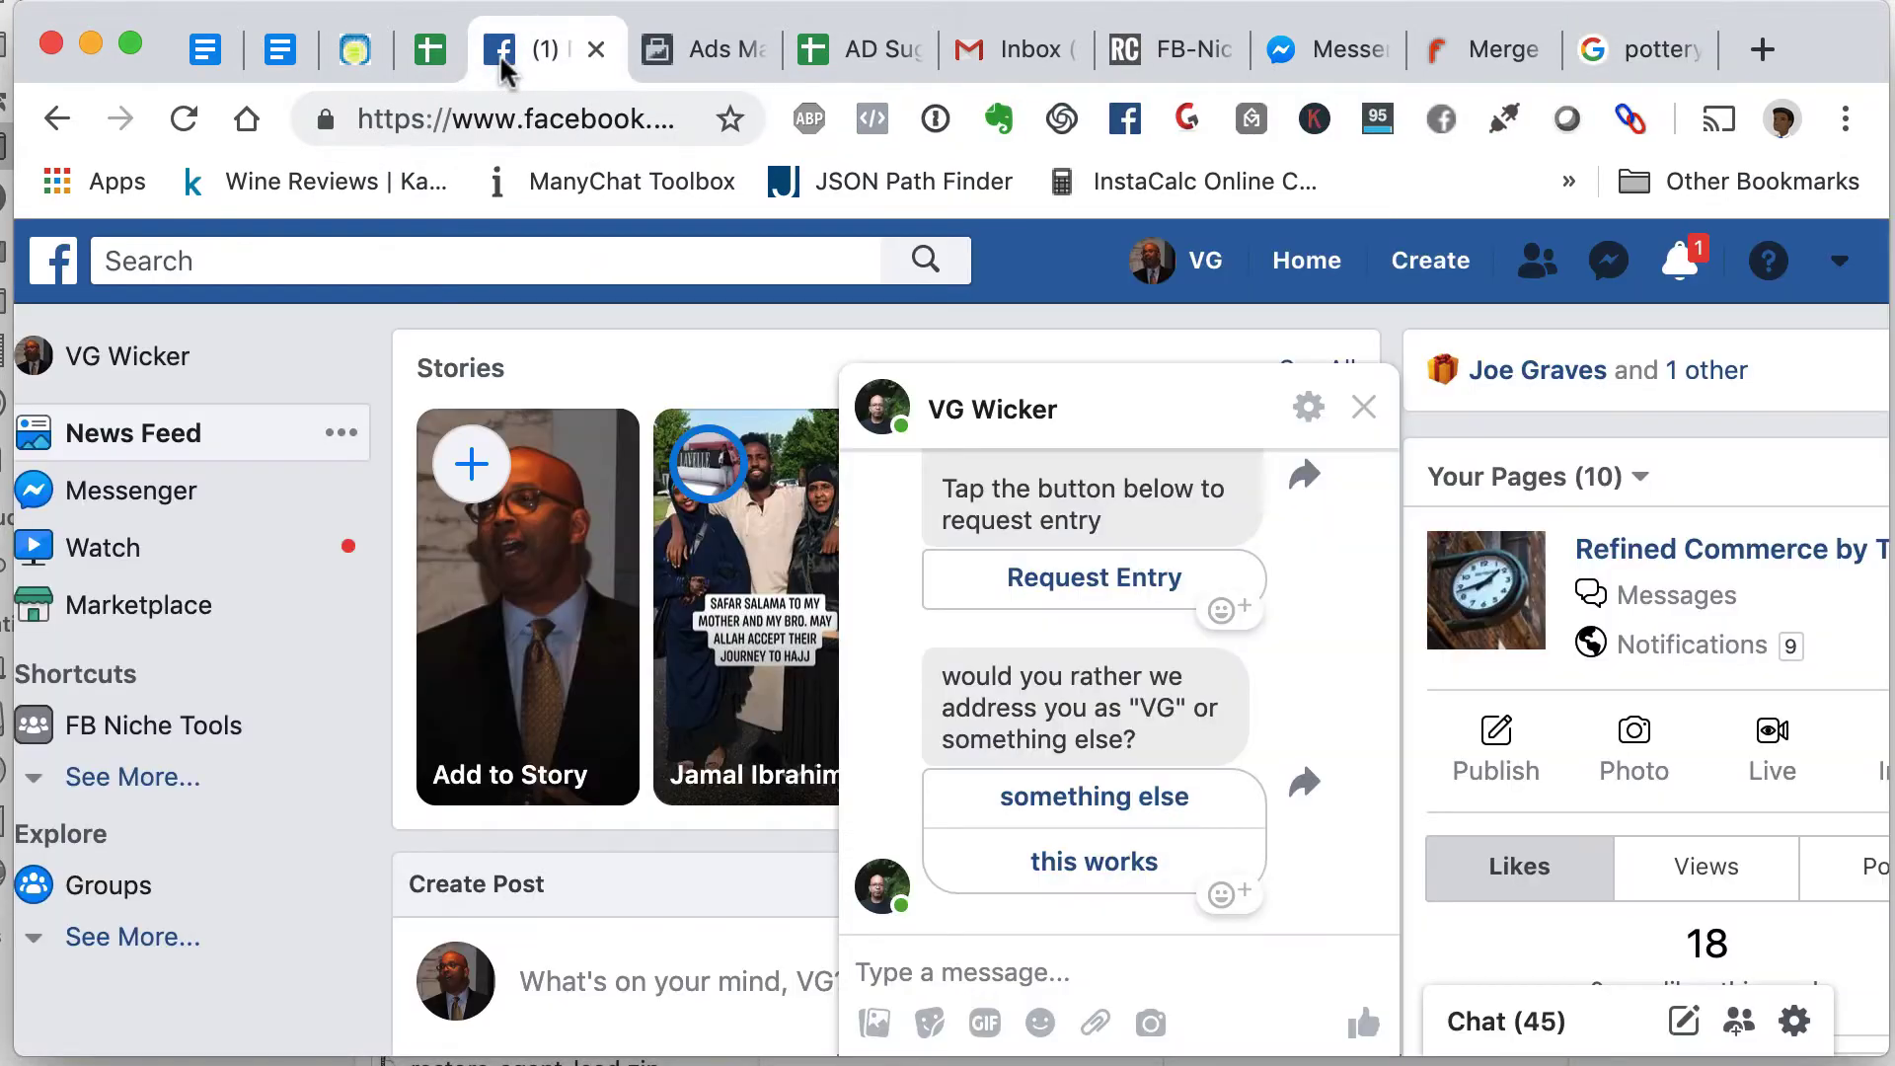
left_click(696, 51)
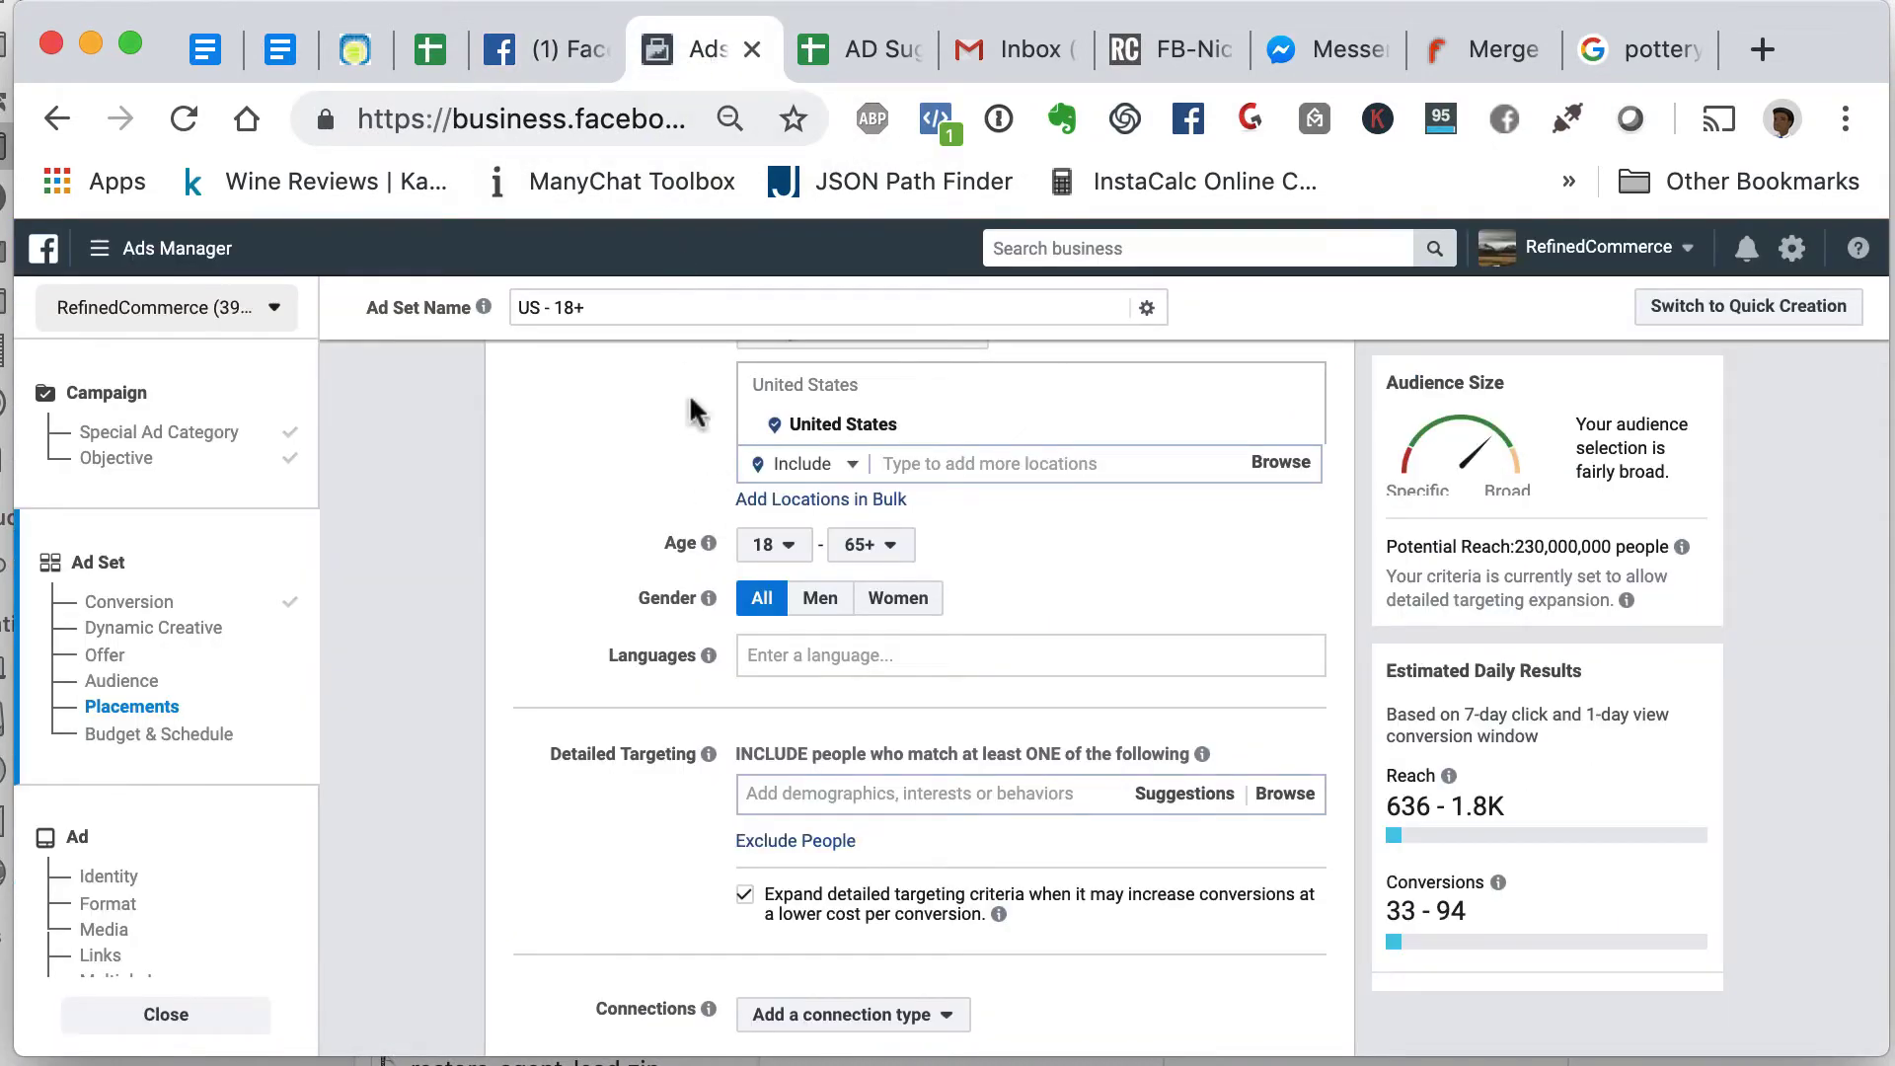
left_click(1633, 49)
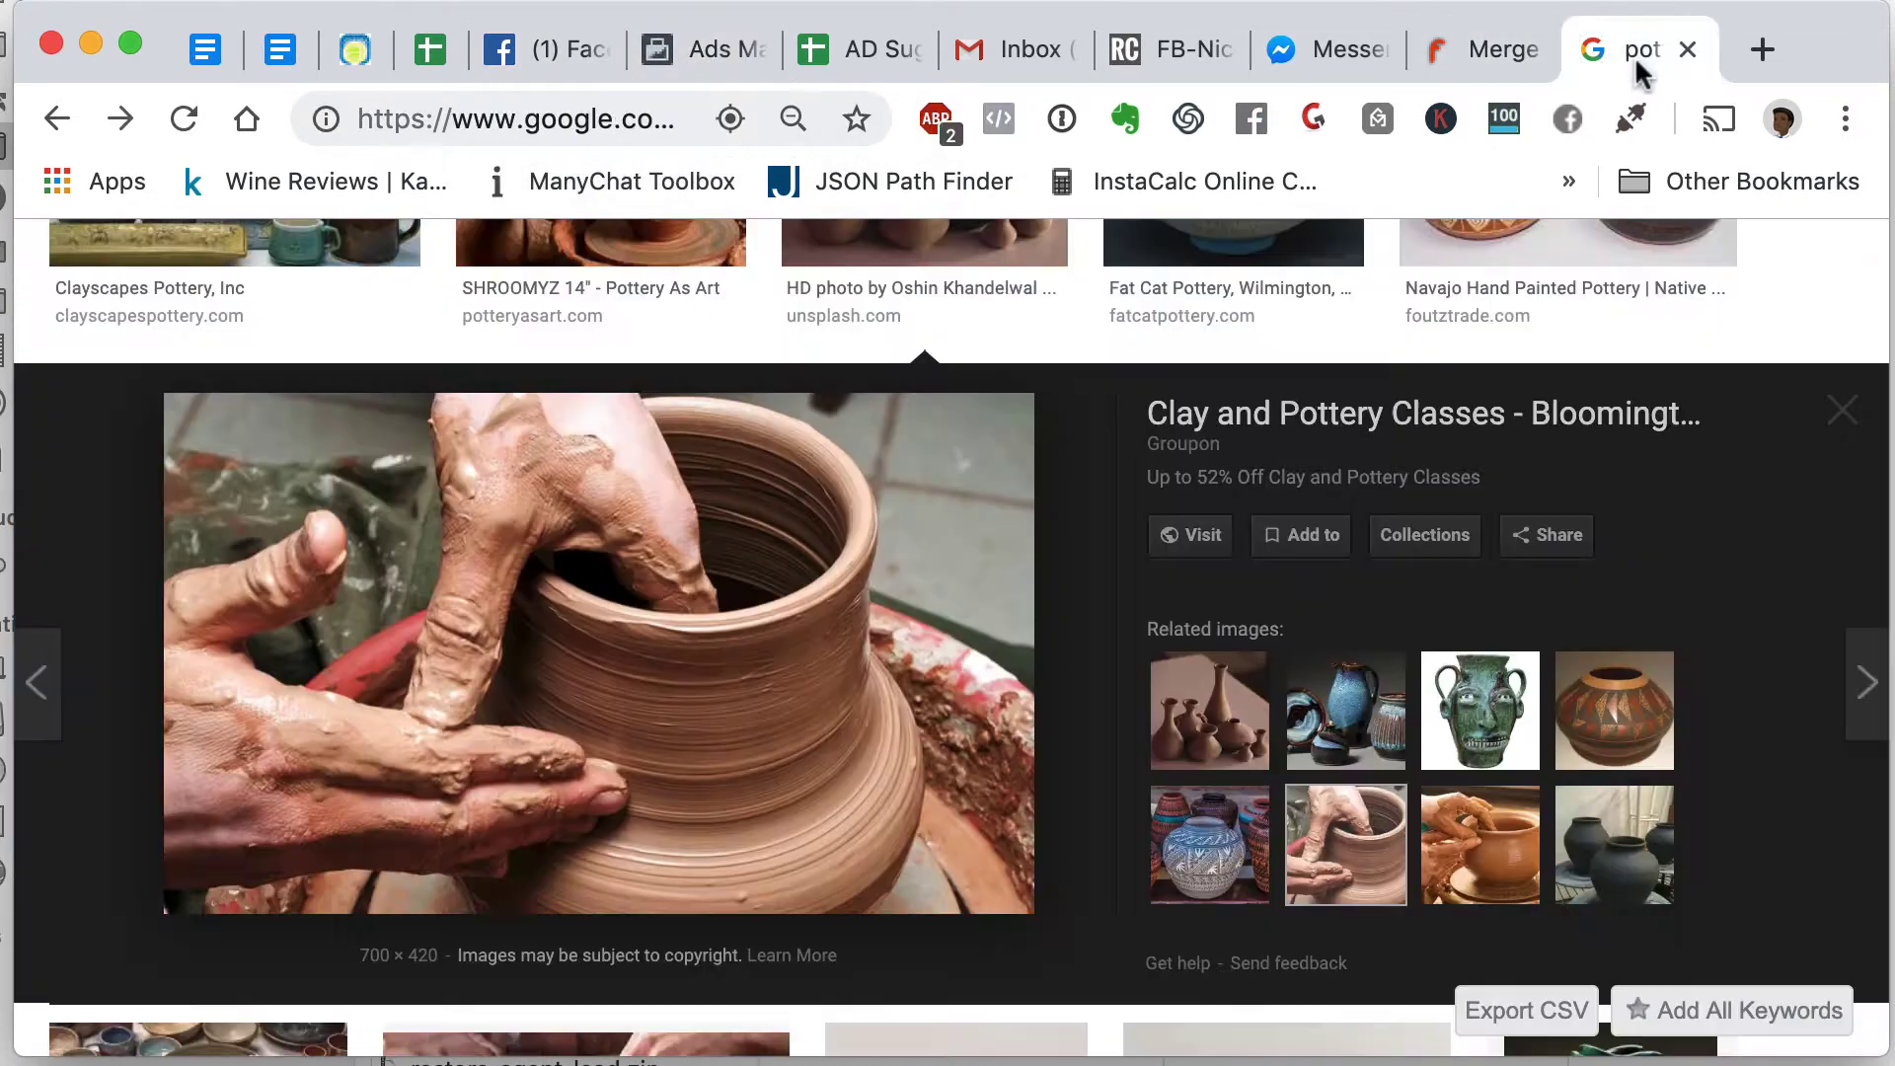
left_click(713, 47)
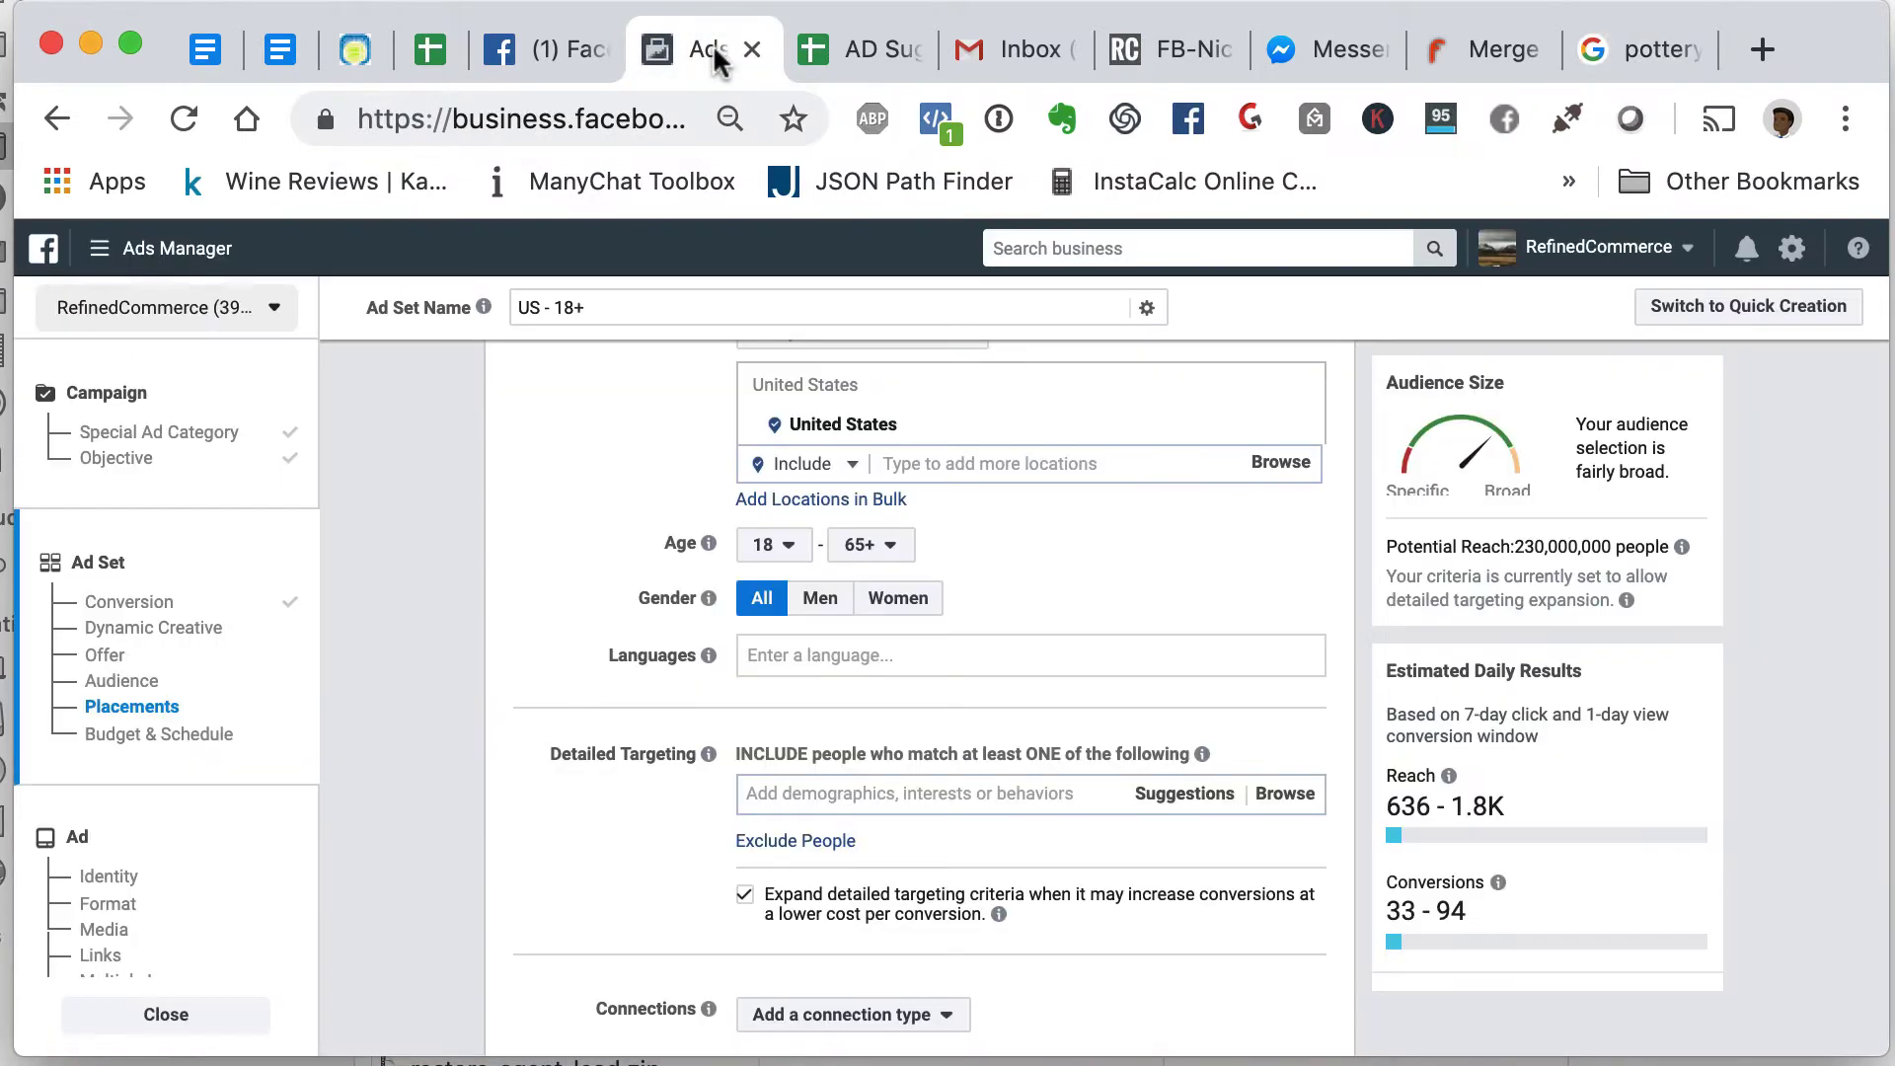
scroll(697, 732, "down", 2)
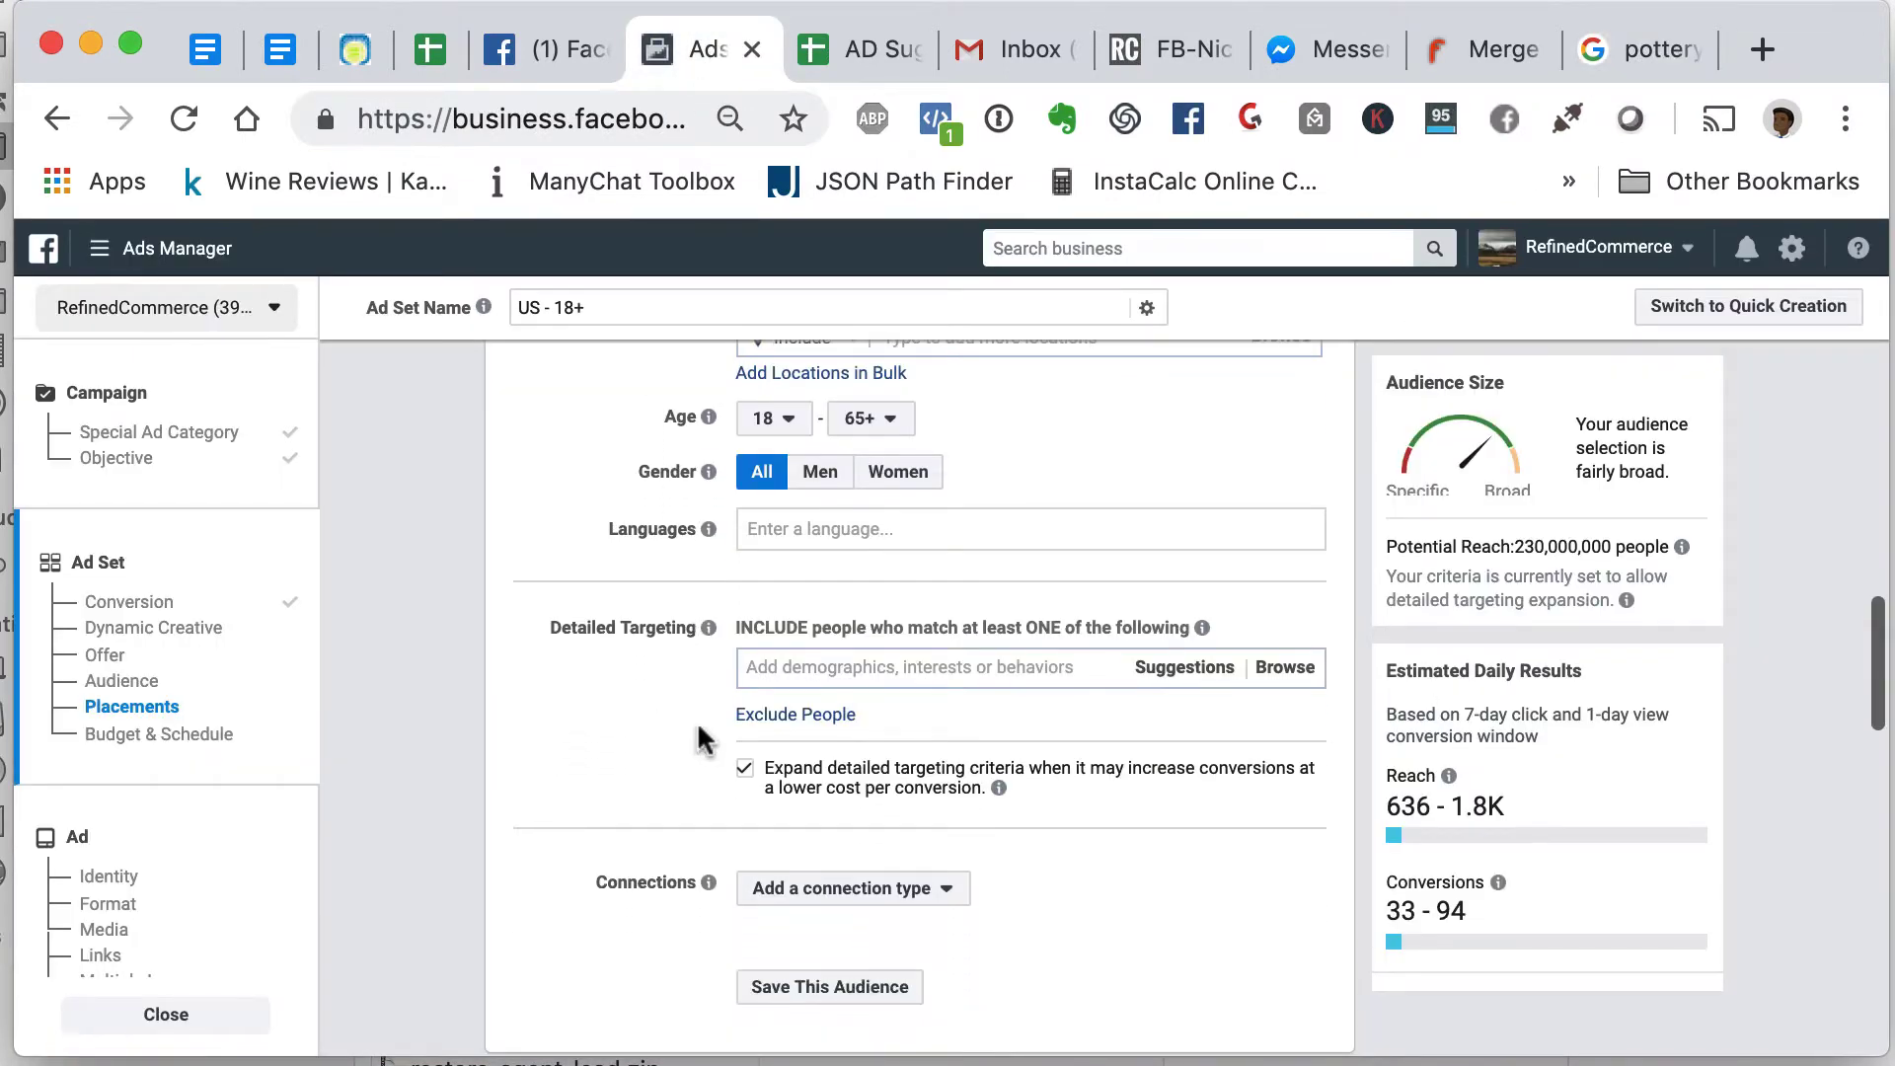
left_click(818, 671)
- Search 'pottery' and add the Pottery interest (45,322,250) to detailed targeting
type("po")
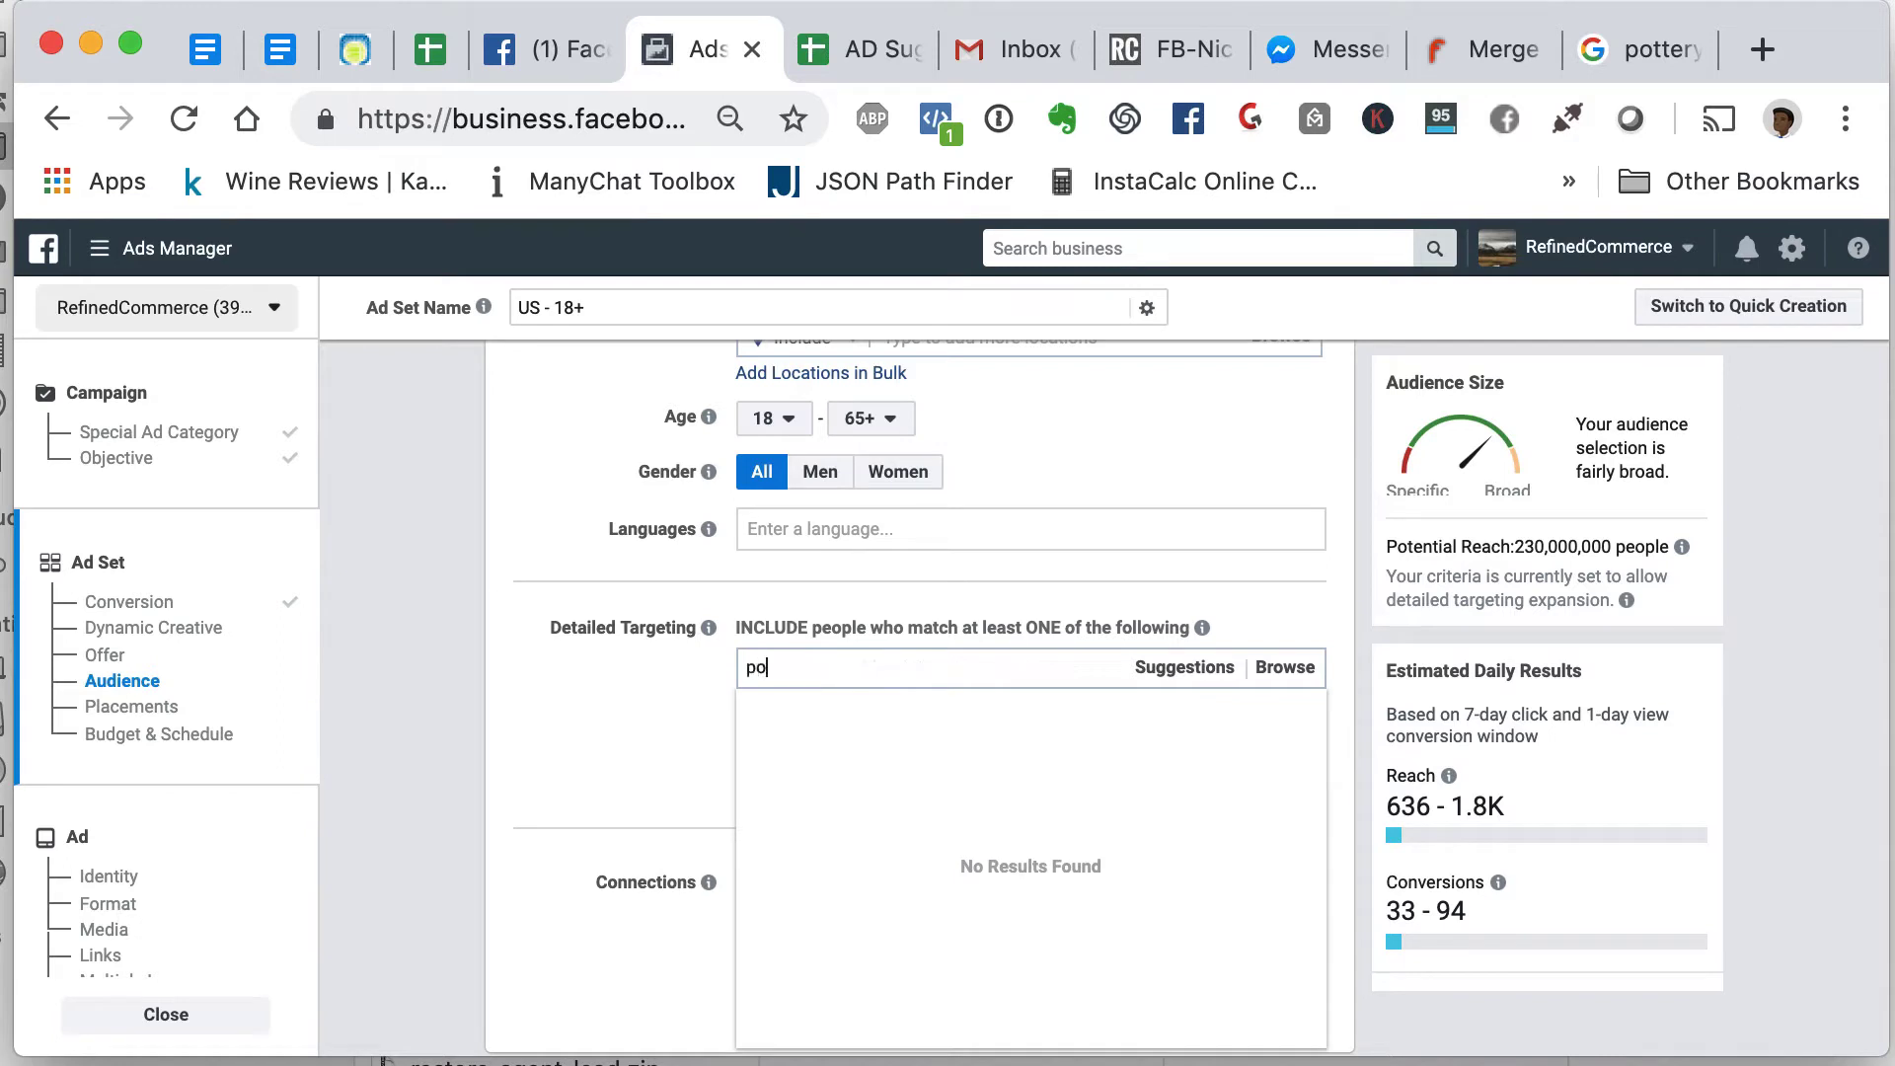
type("ttery")
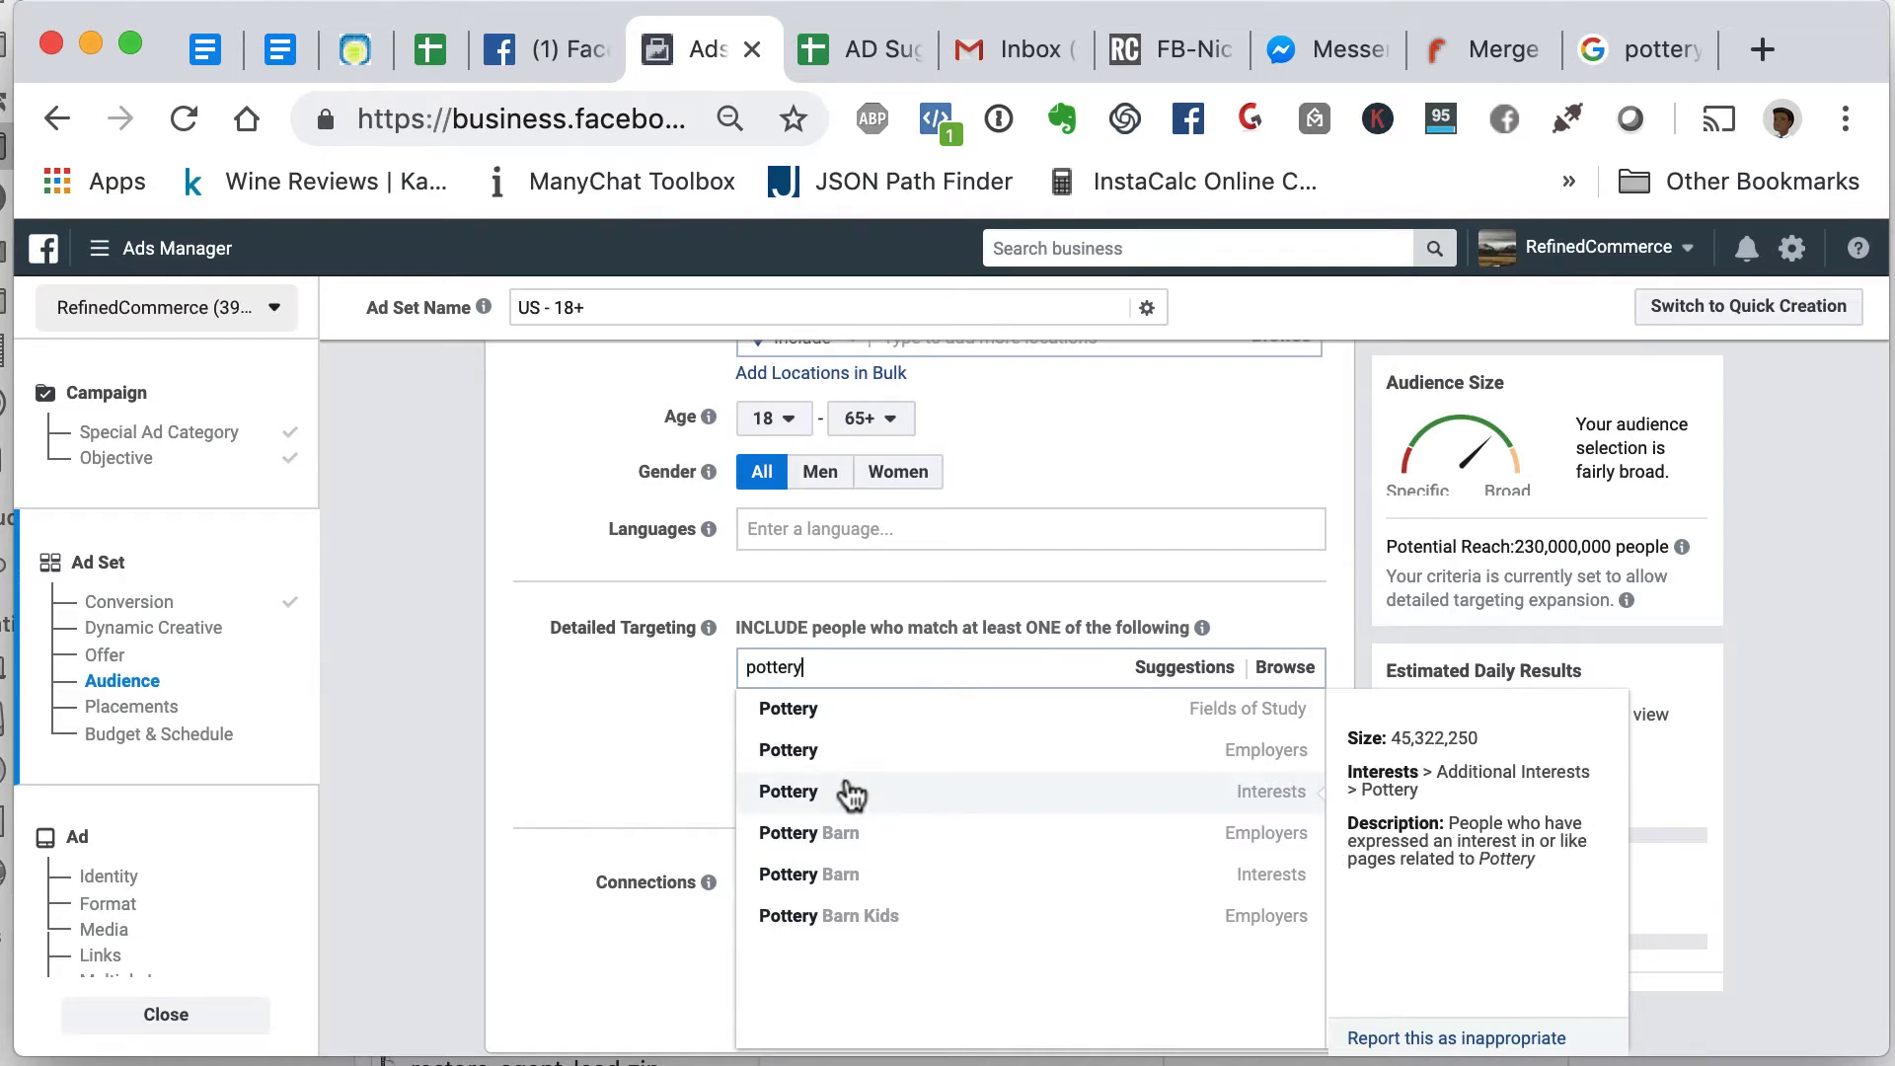
left_click(849, 789)
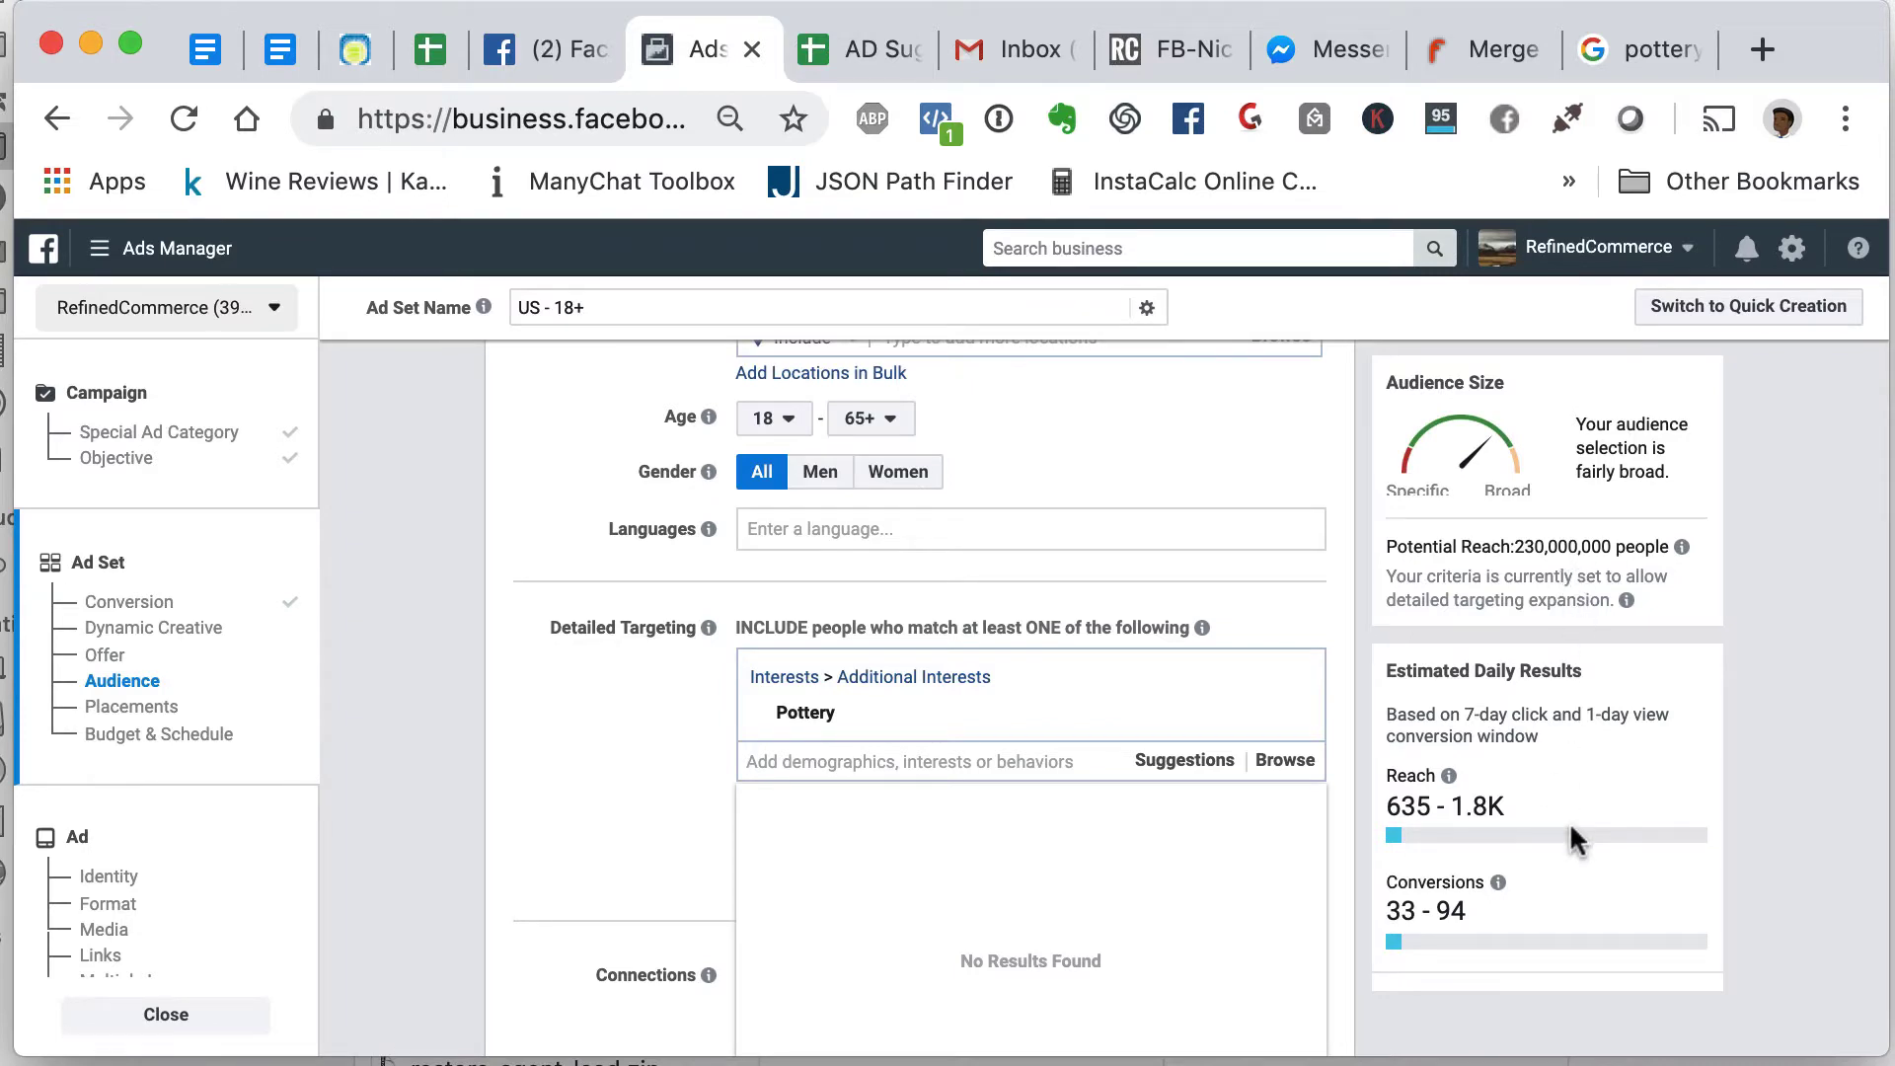
- Add the suggested interests Ceramic art, Ceramic and Porcelain to detailed targeting
left_click(1194, 768)
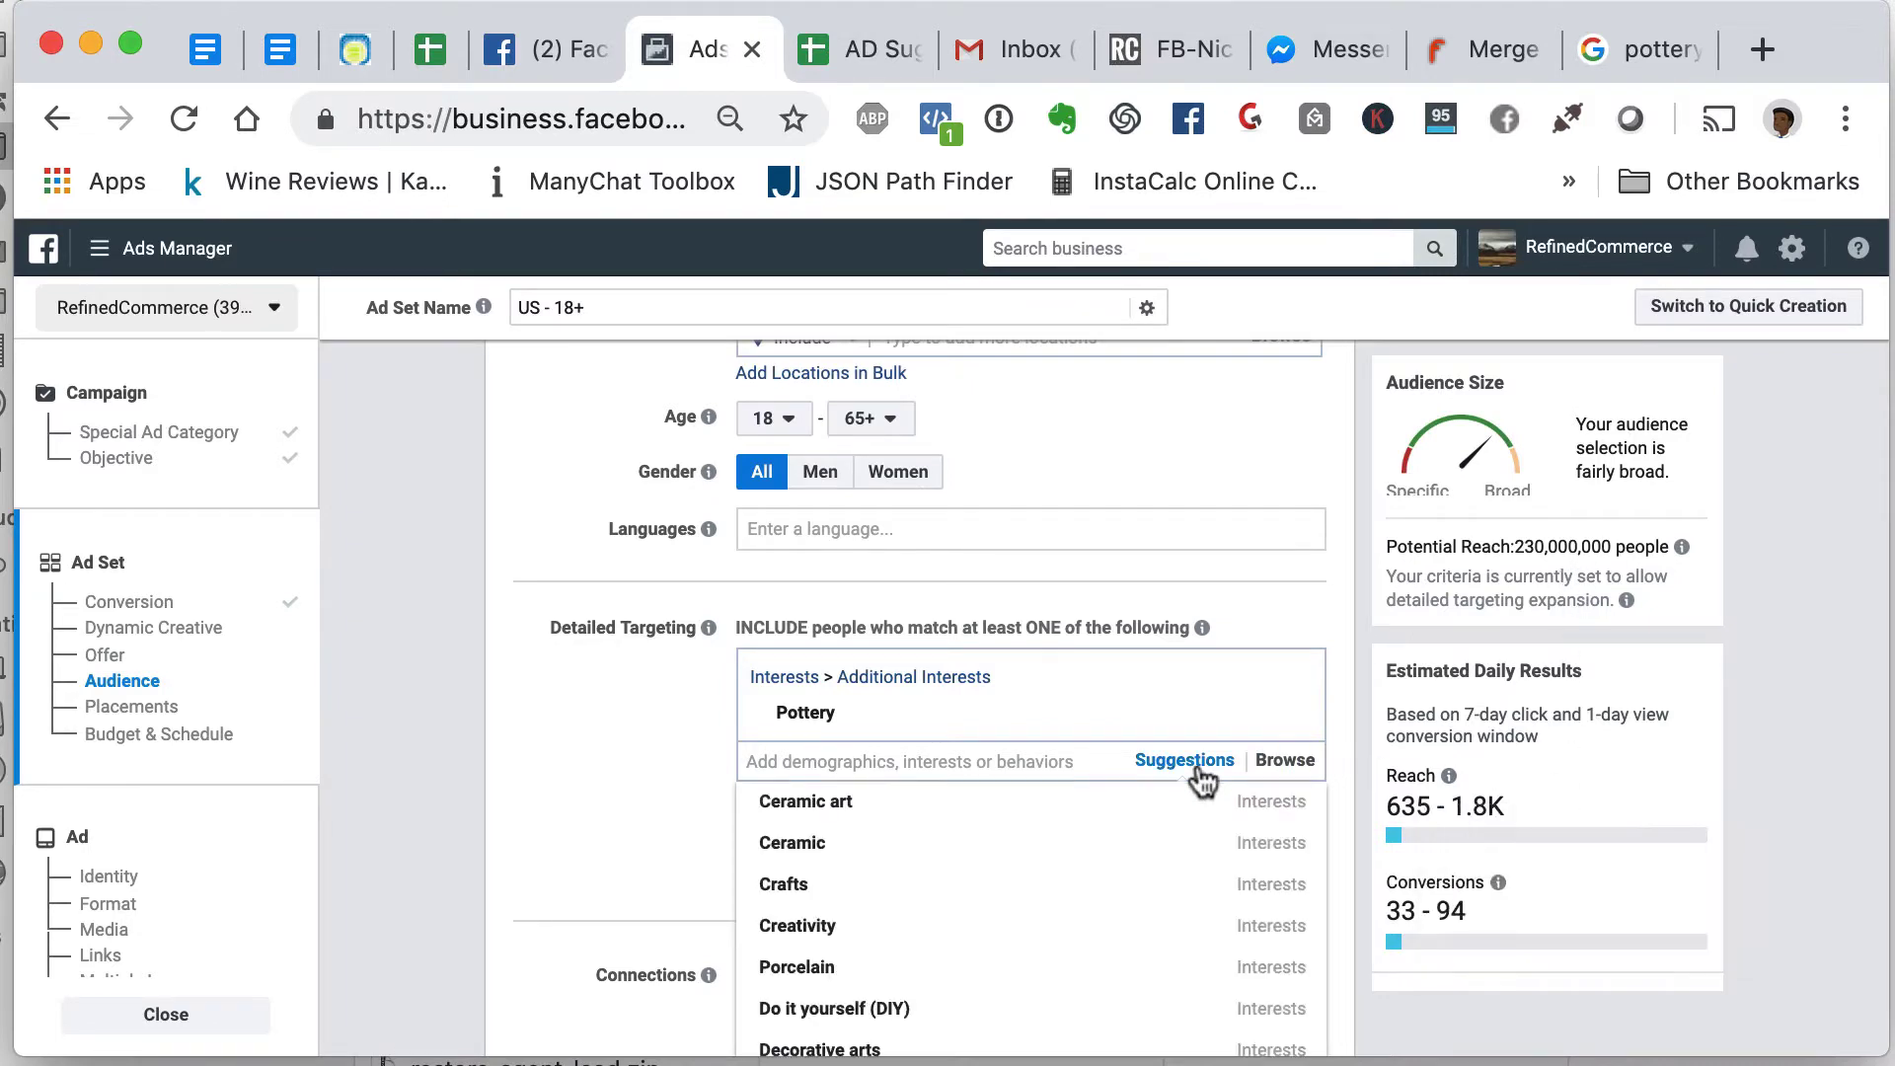
scroll(881, 893, "down", 3)
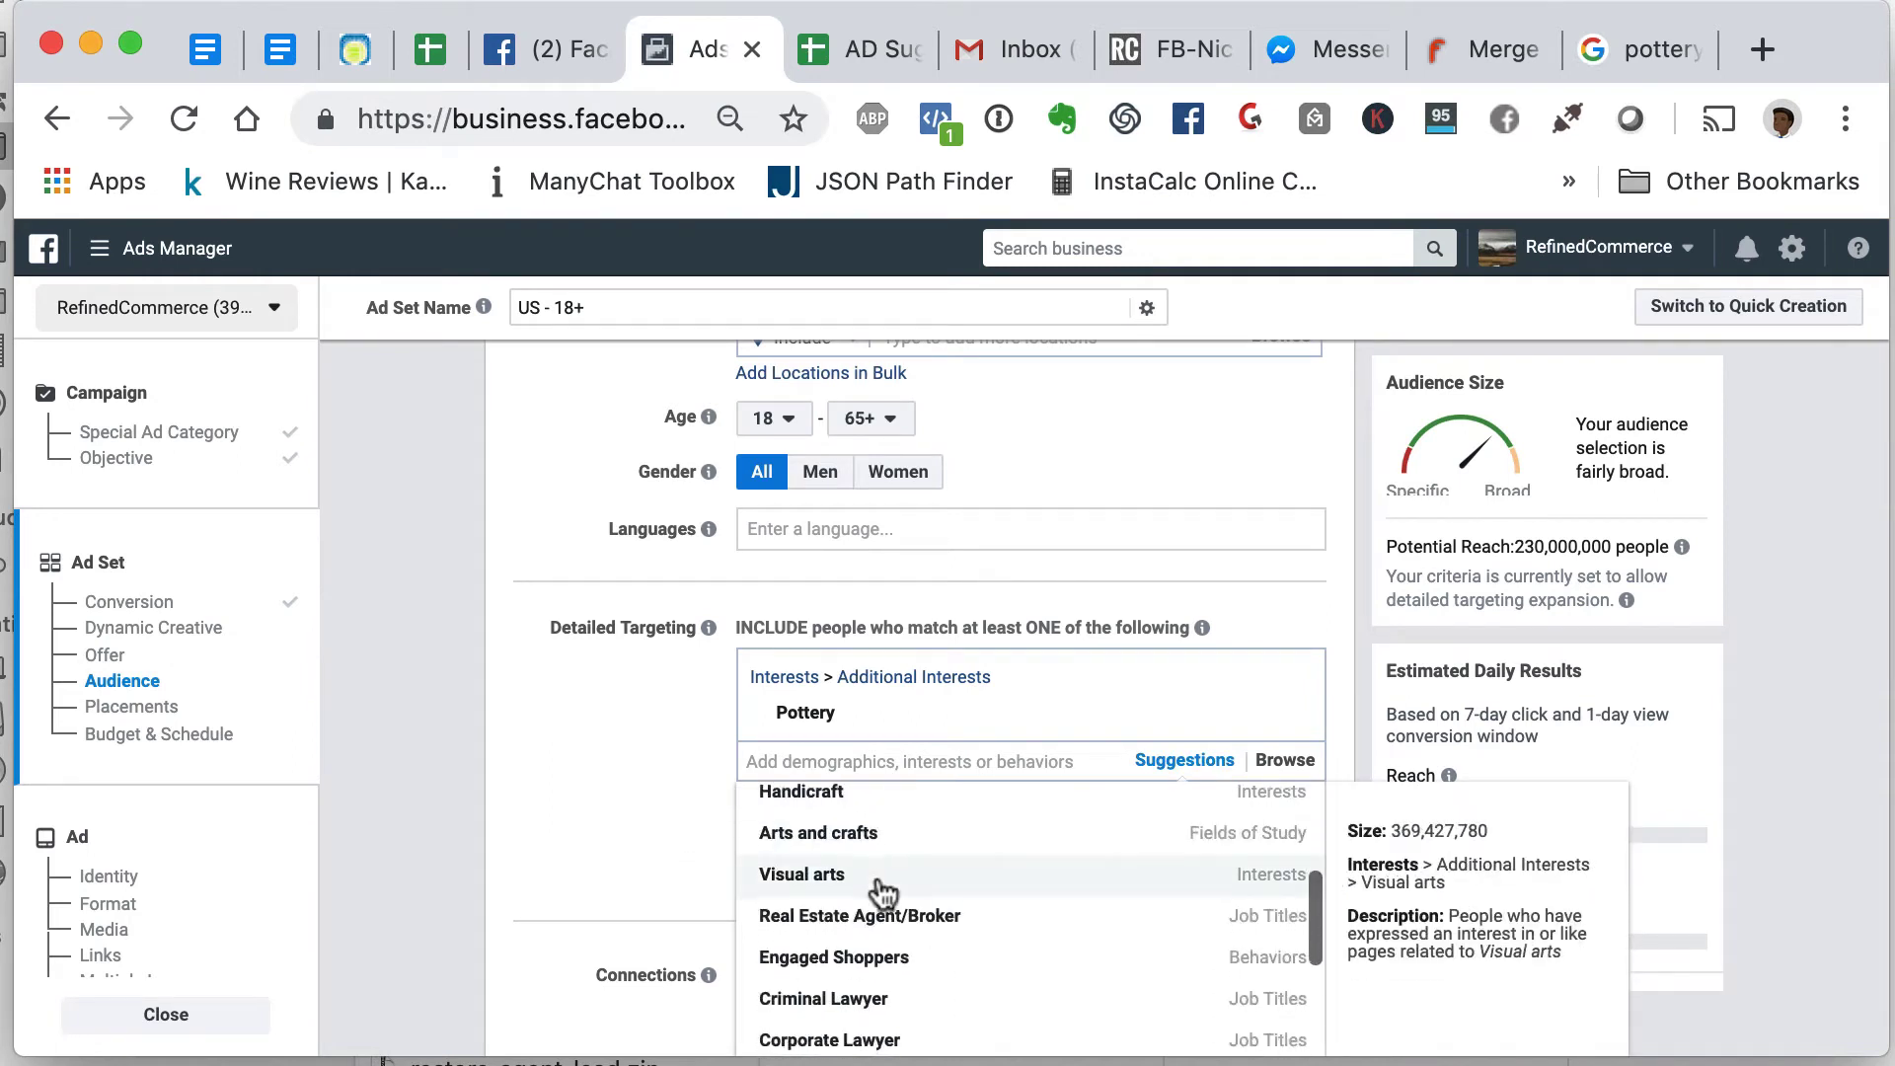
scroll(881, 893, "down", 2)
scroll(882, 894, "up", 3)
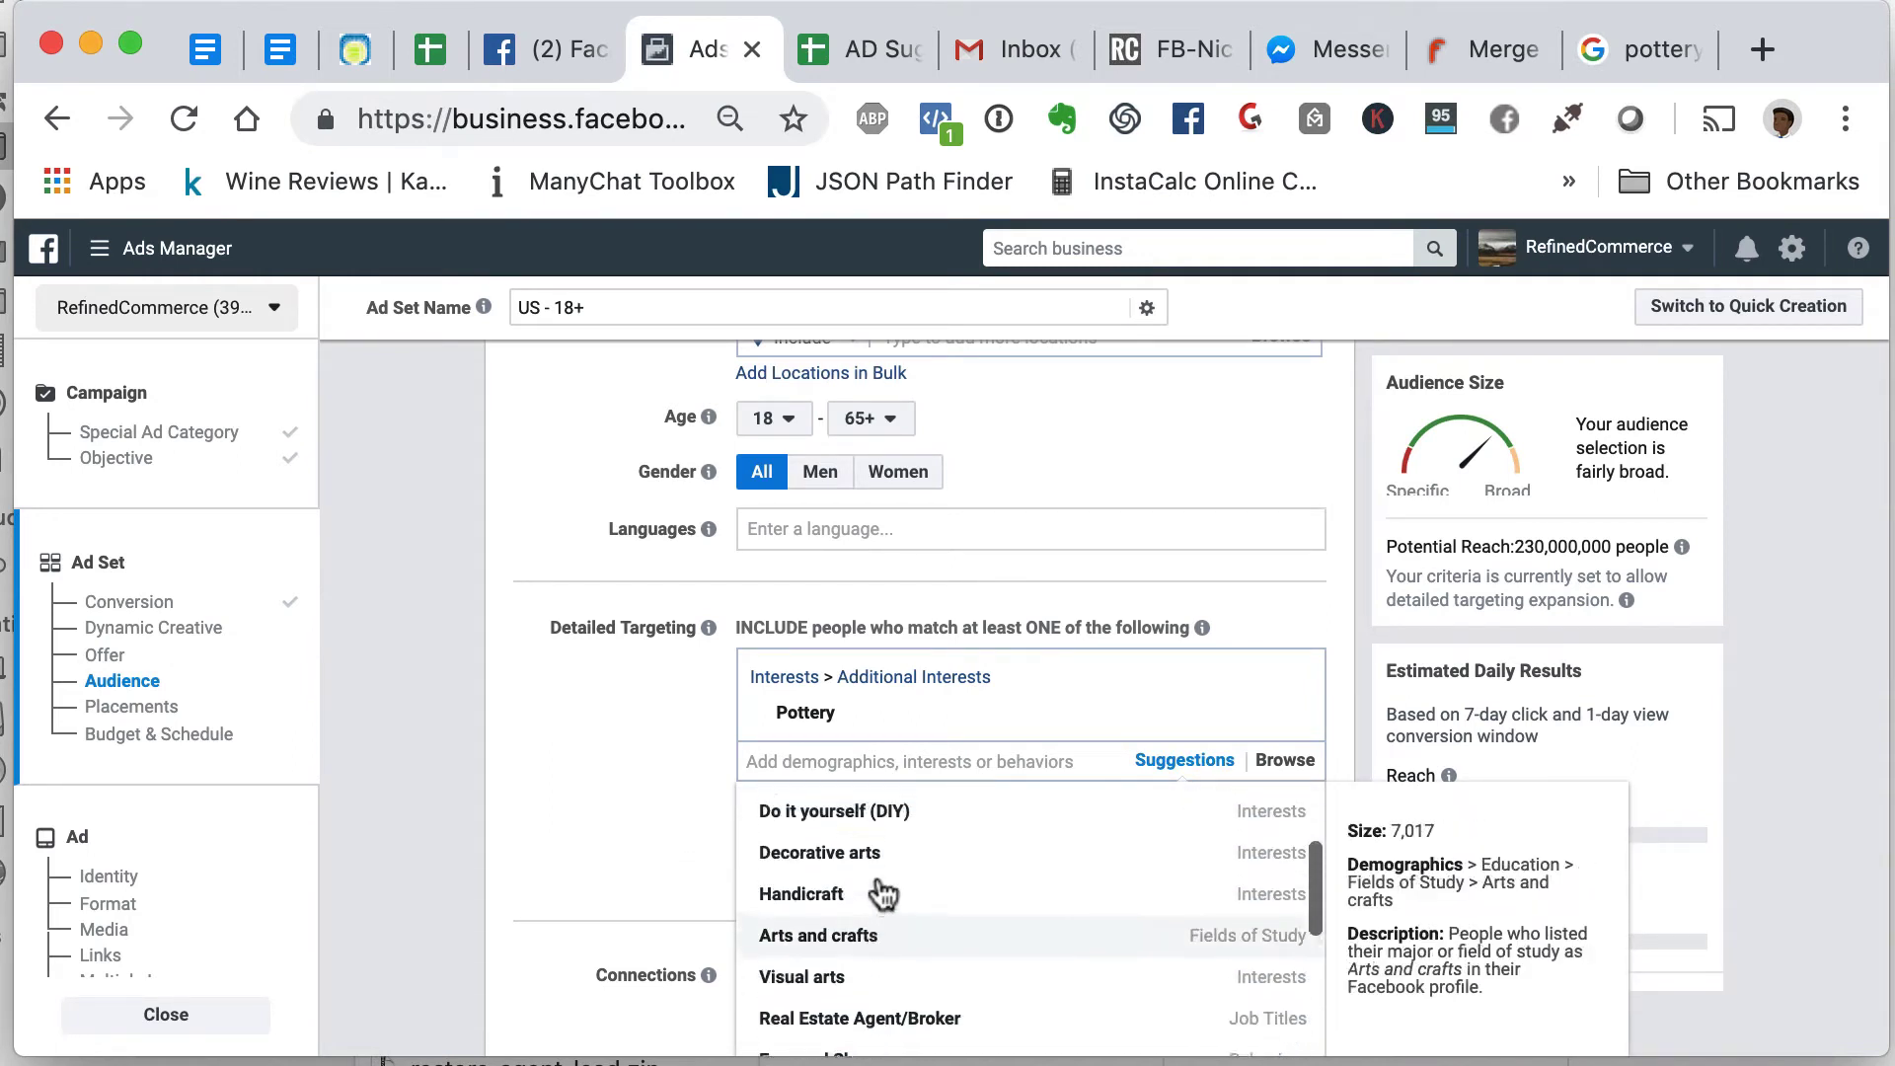
scroll(882, 894, "up", 4)
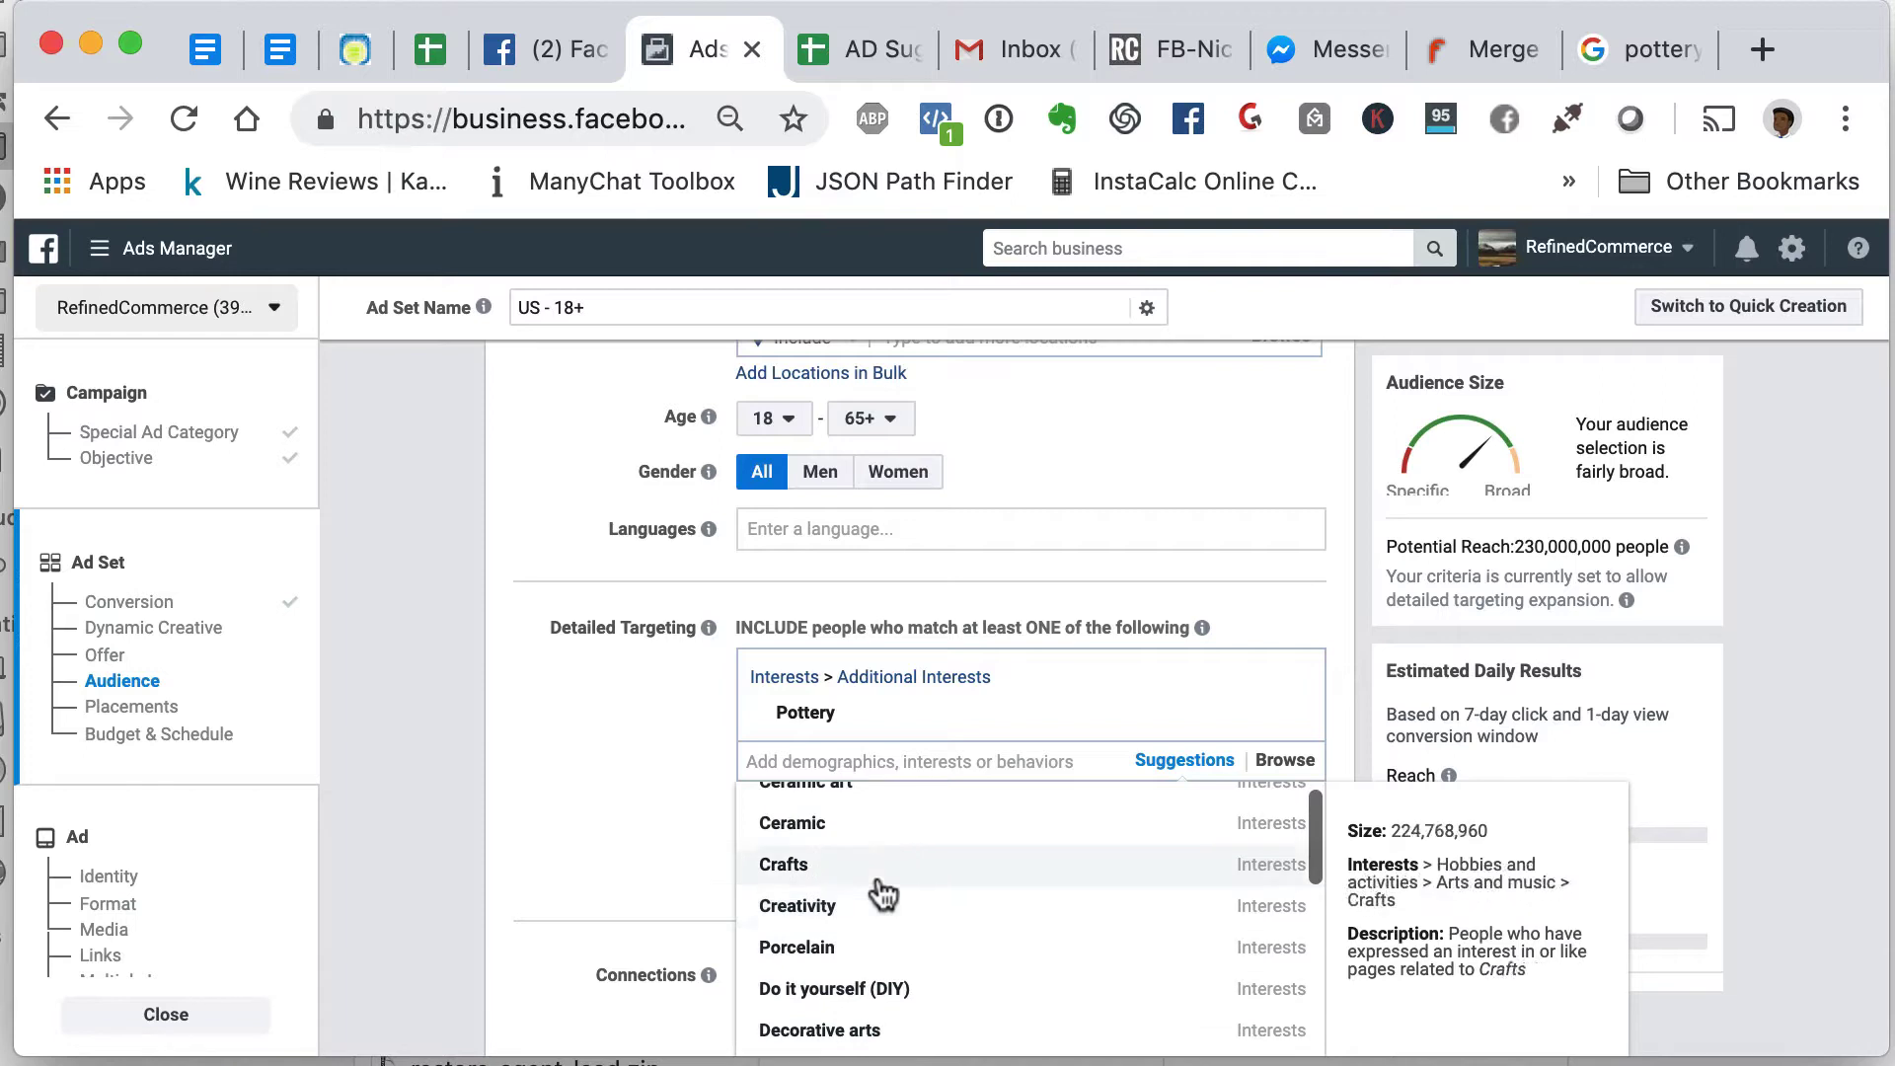
scroll(881, 893, "up", 1)
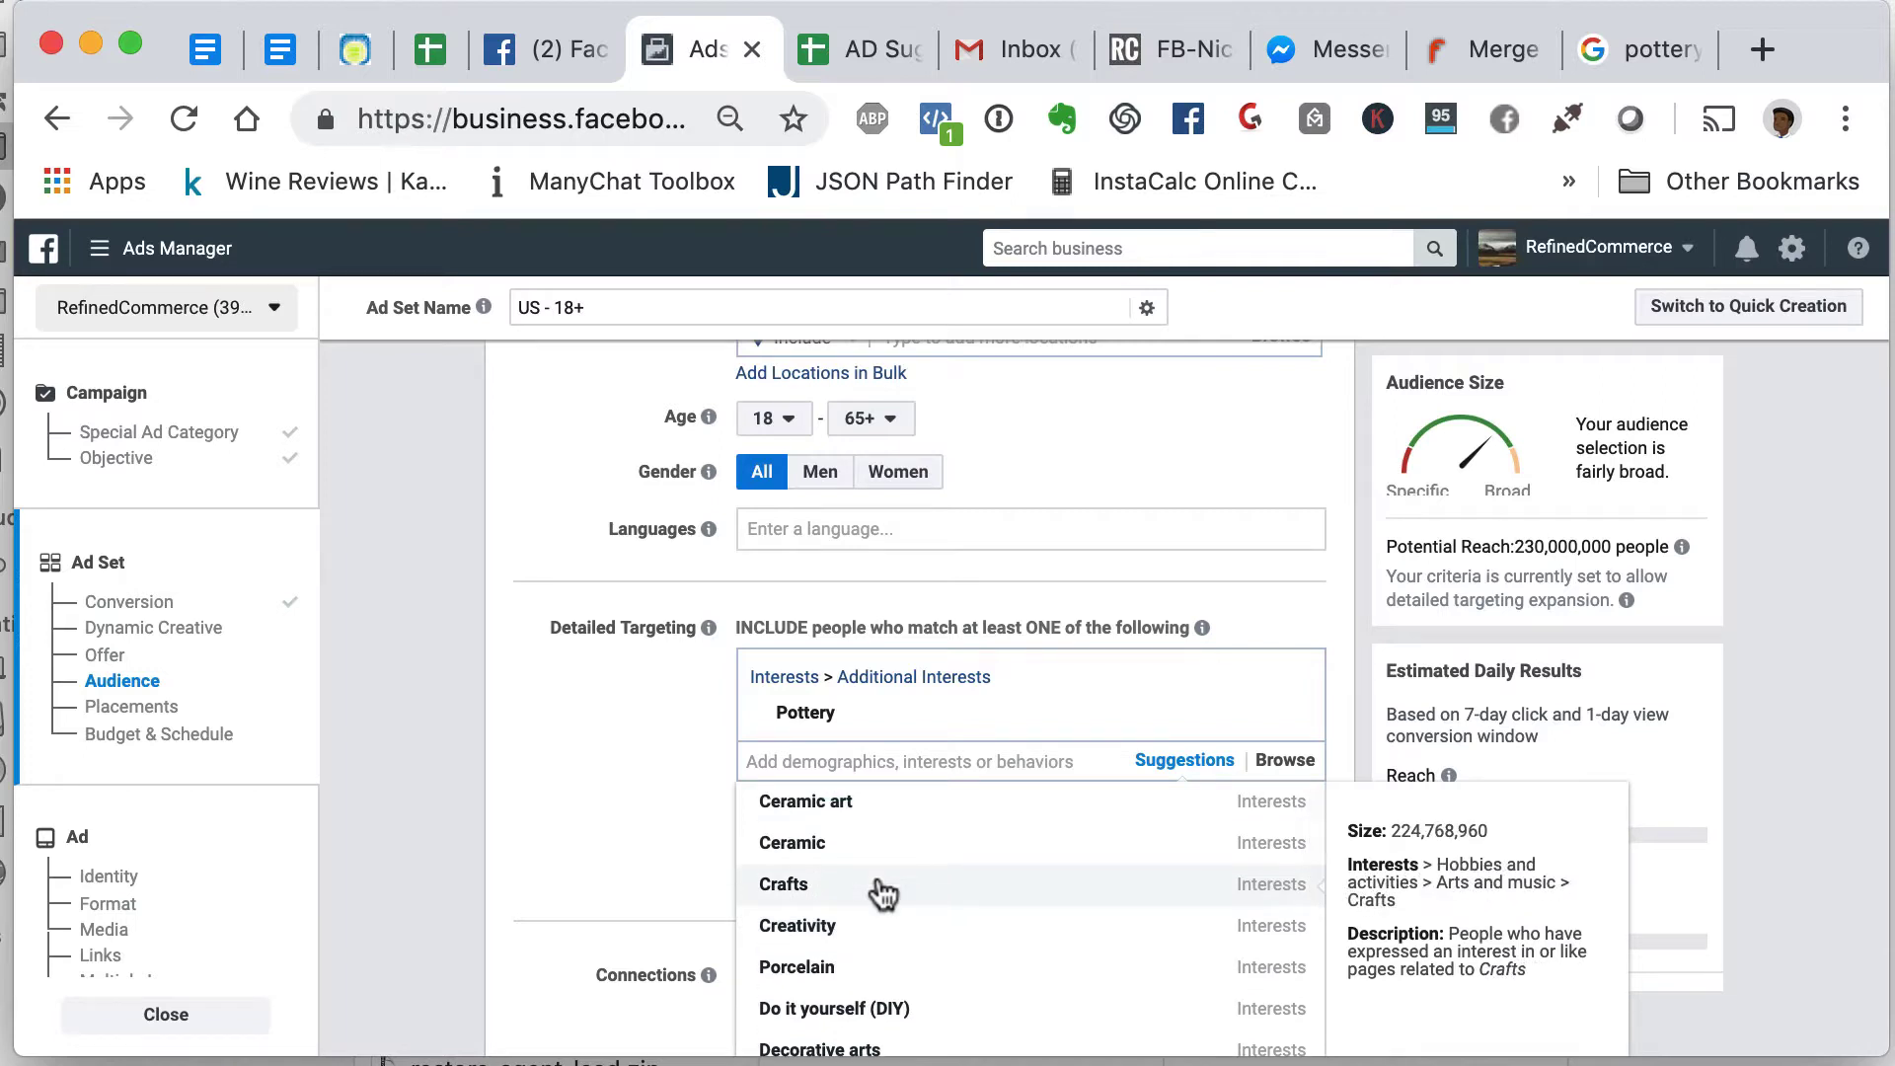
scroll(878, 887, "down", 2)
scroll(882, 892, "up", 2)
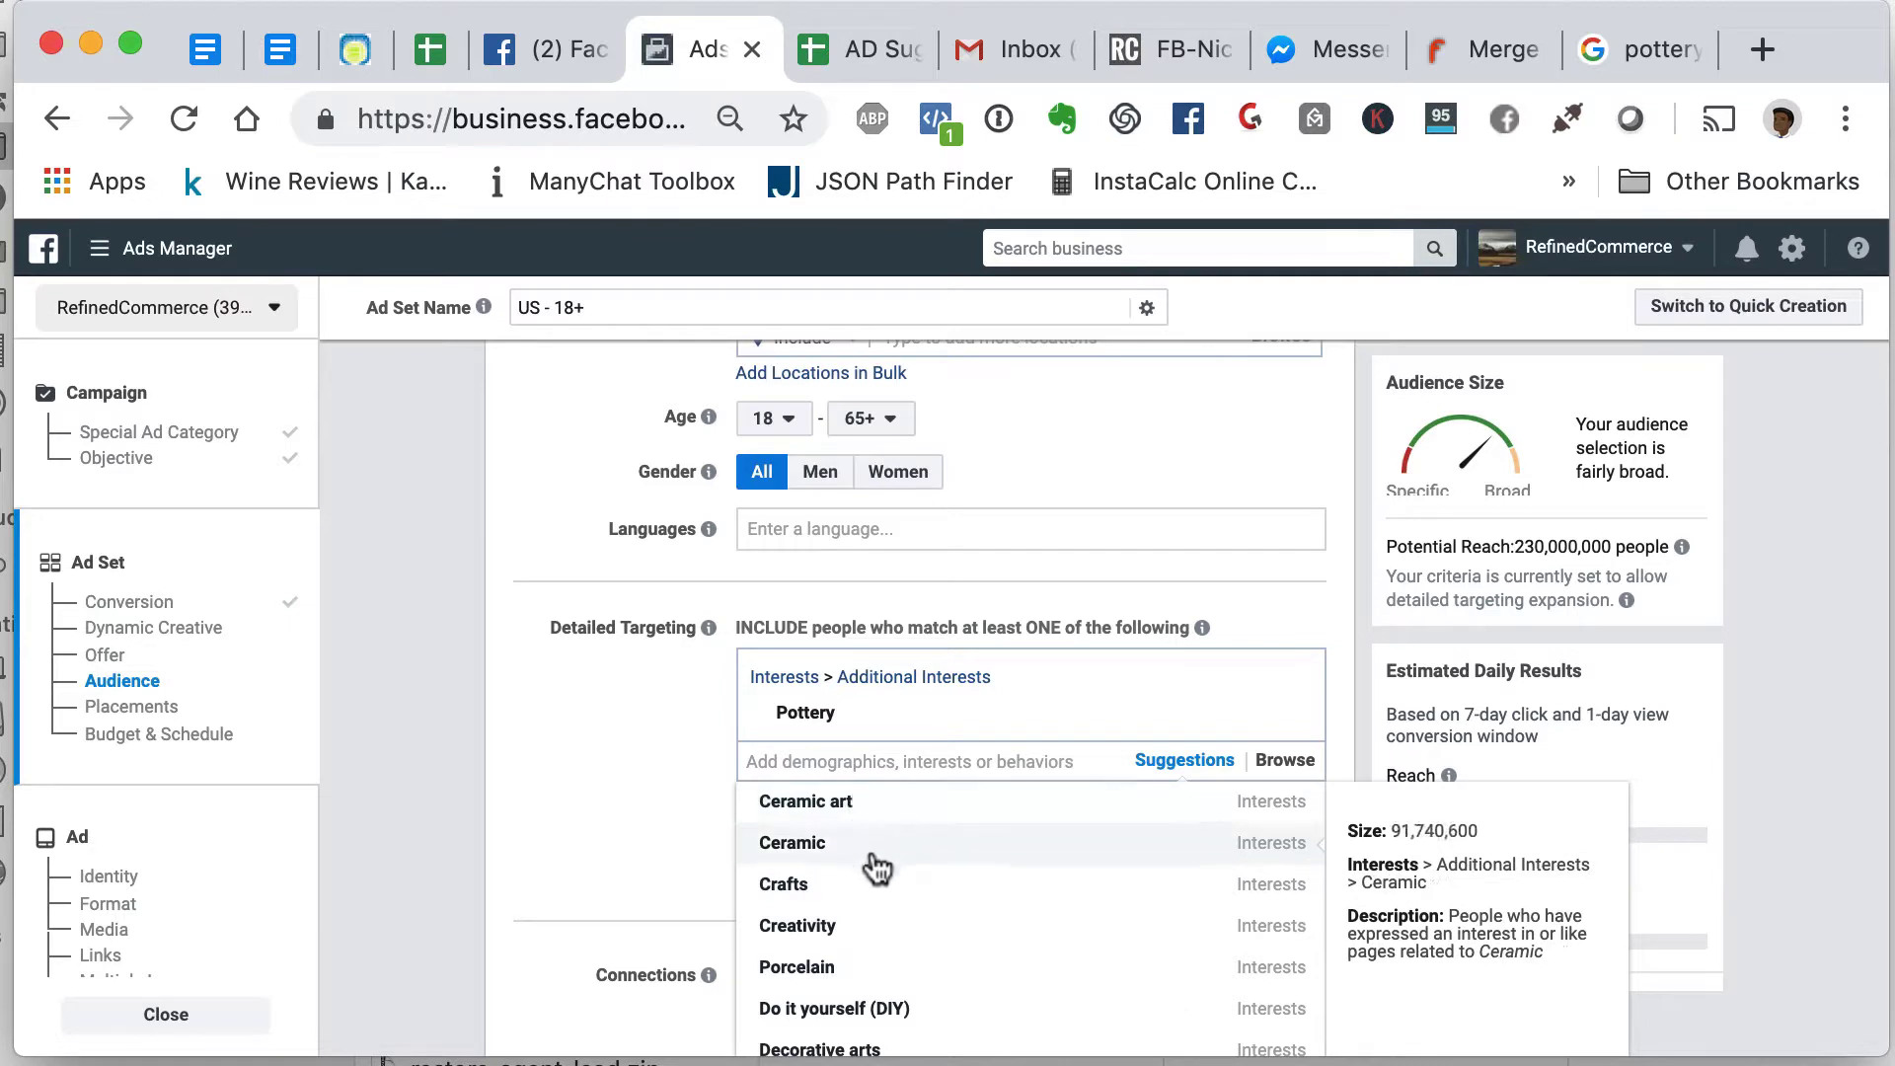
left_click(858, 802)
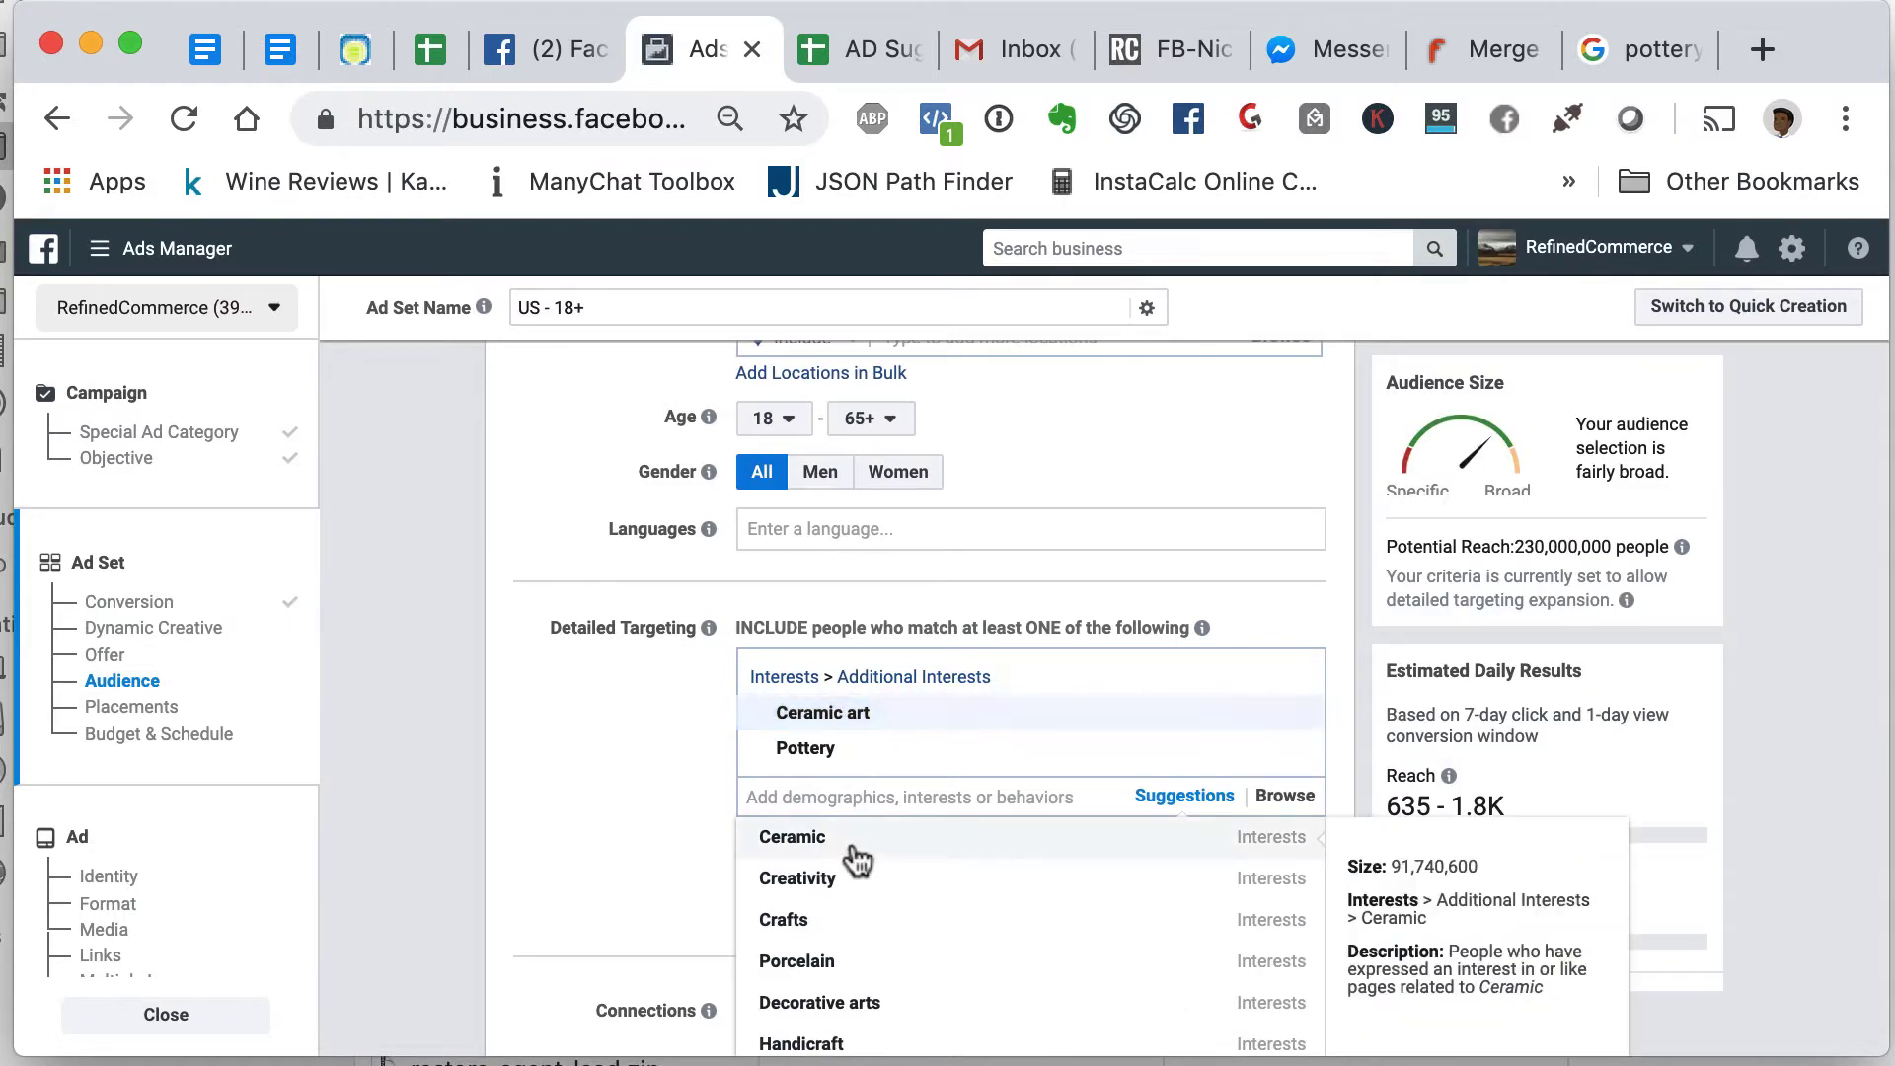
left_click(851, 851)
left_click(849, 955)
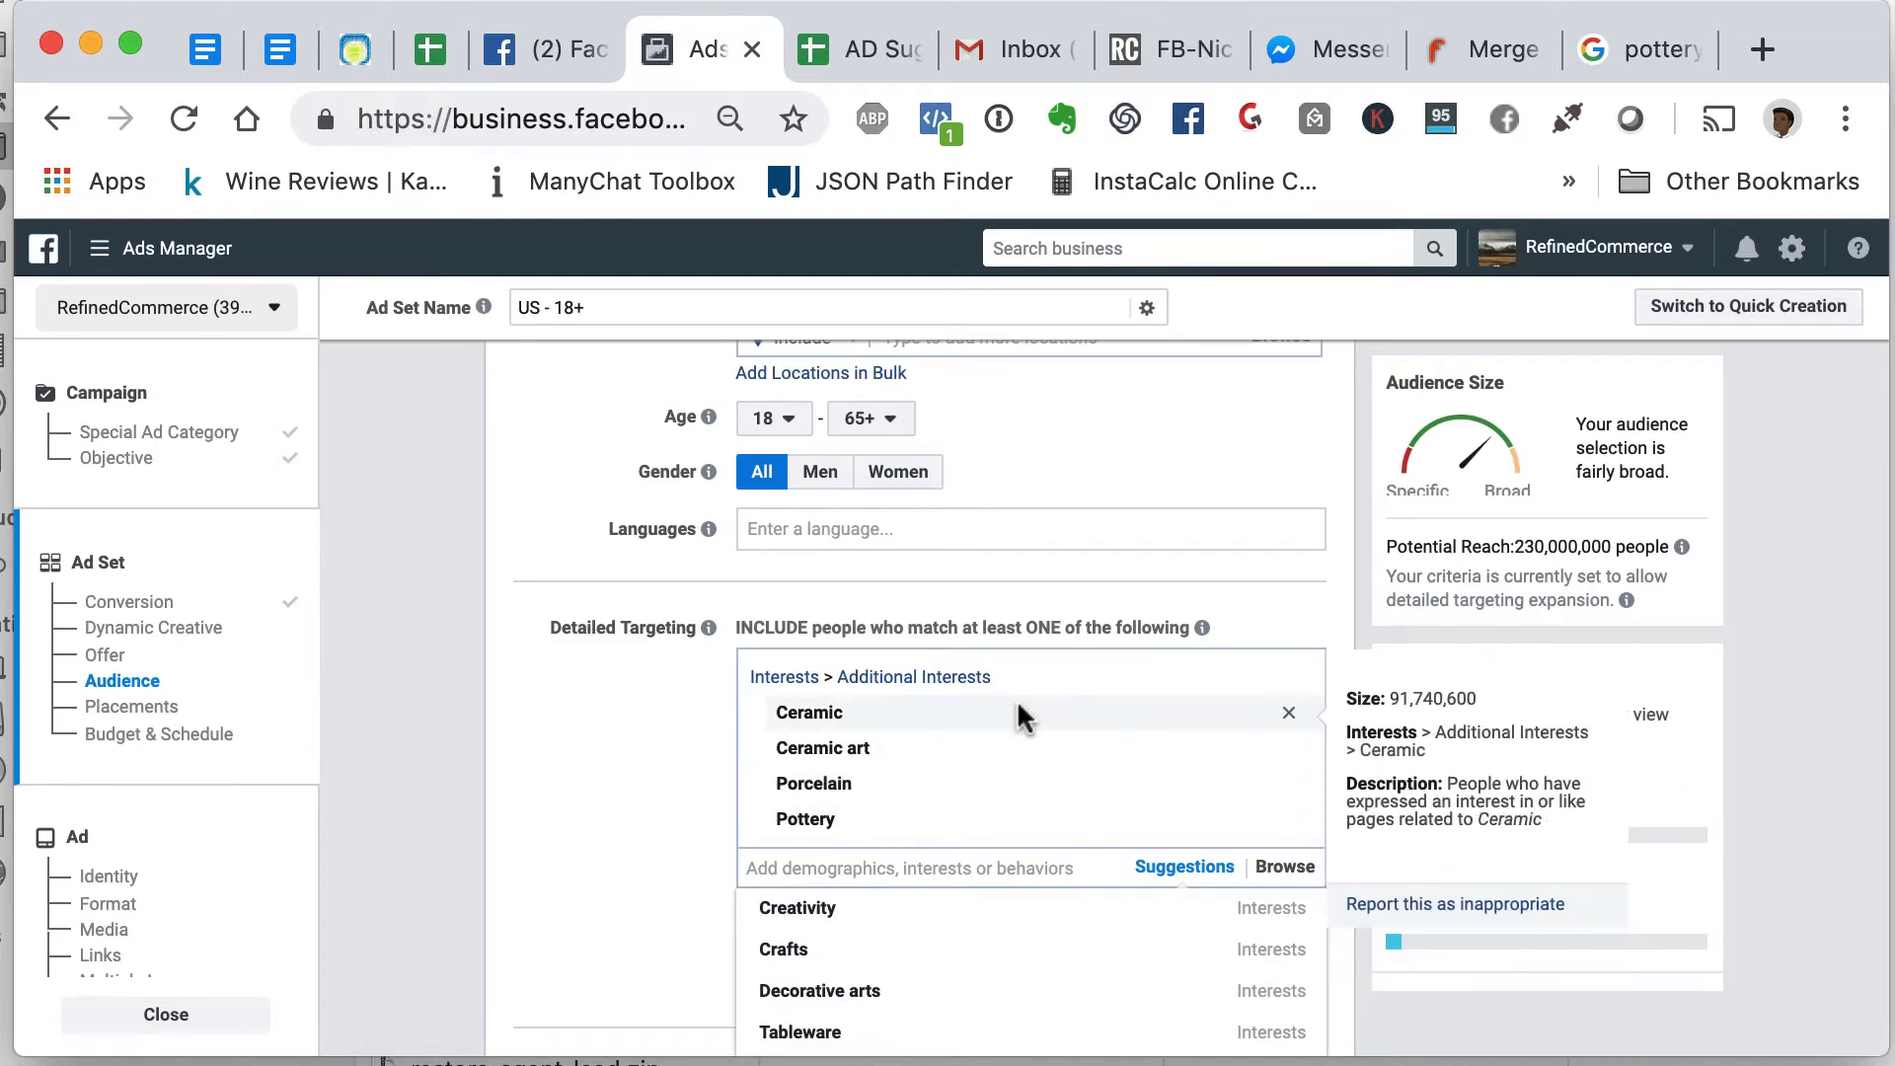
- Add the Tile interest from the suggestions and close the suggestions list
scroll(1004, 817, "down", 2)
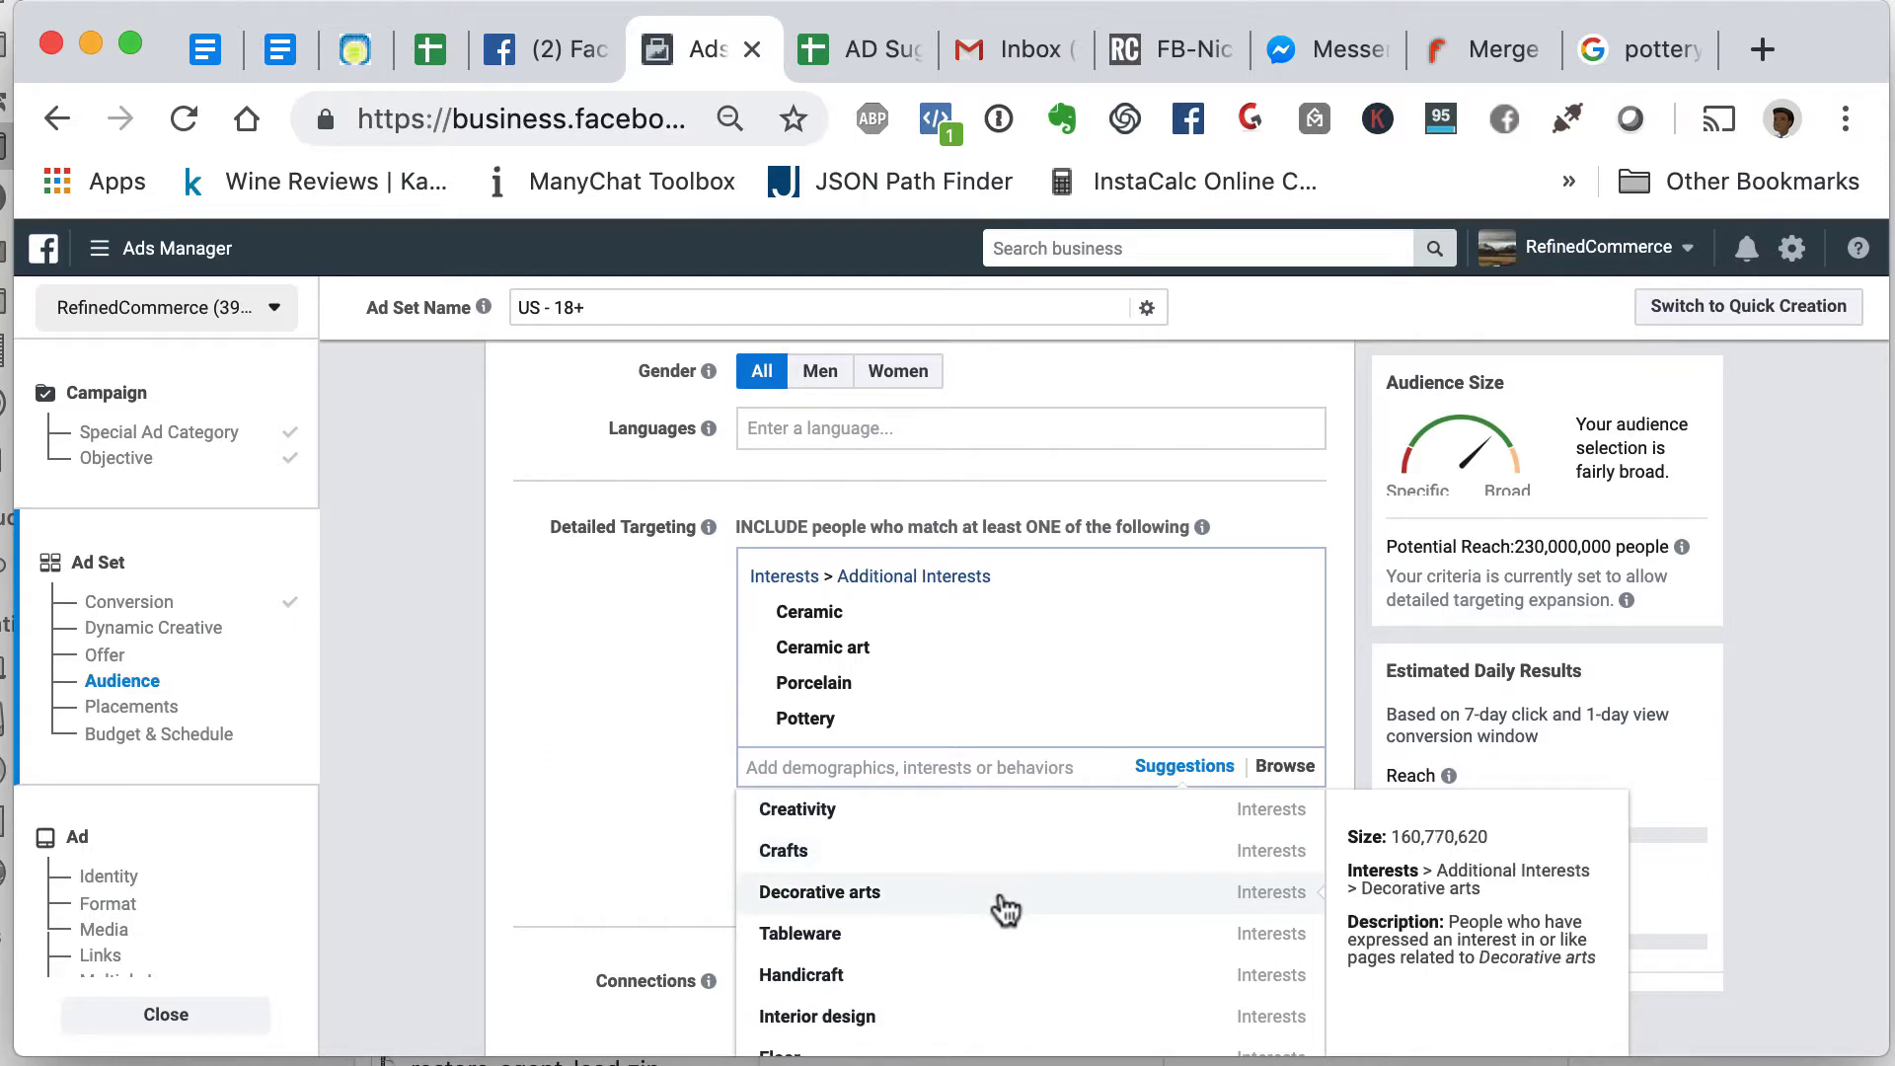
scroll(1006, 909, "down", 1)
scroll(1006, 909, "down", 4)
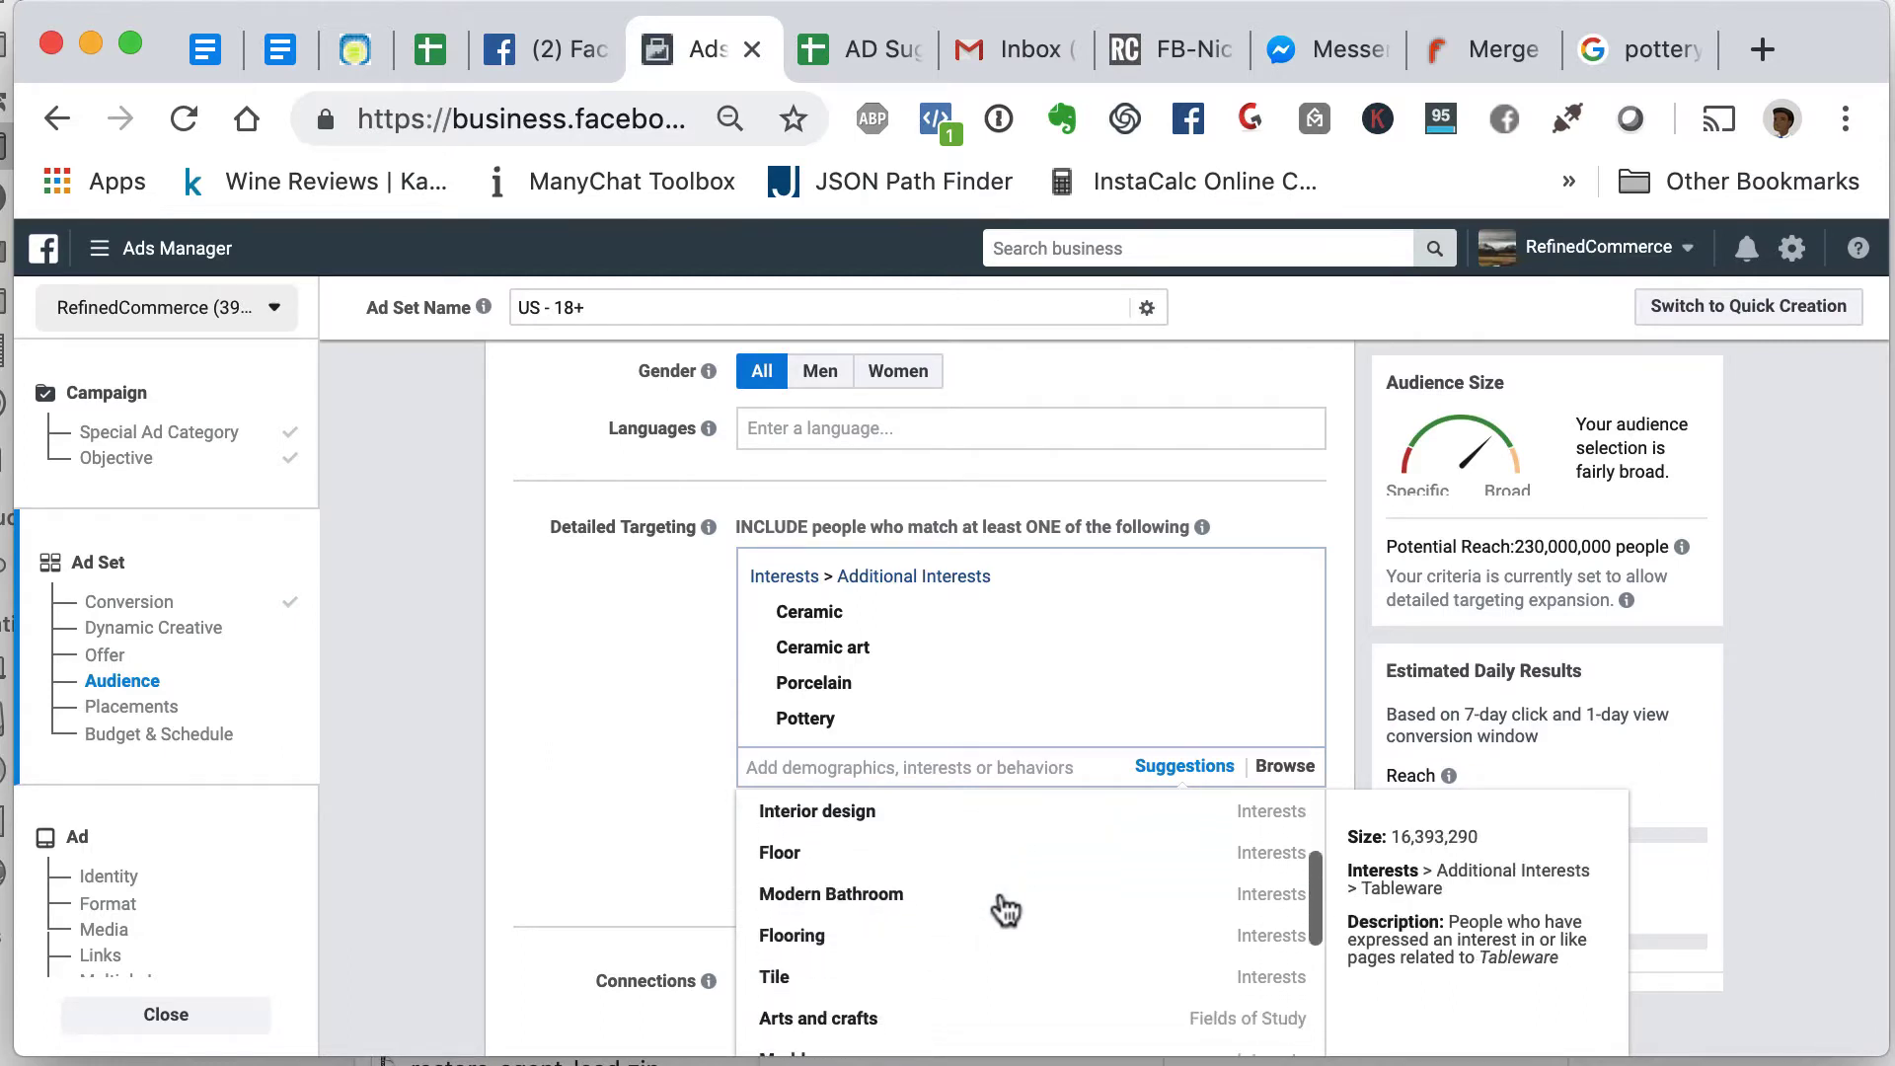
scroll(1006, 909, "down", 2)
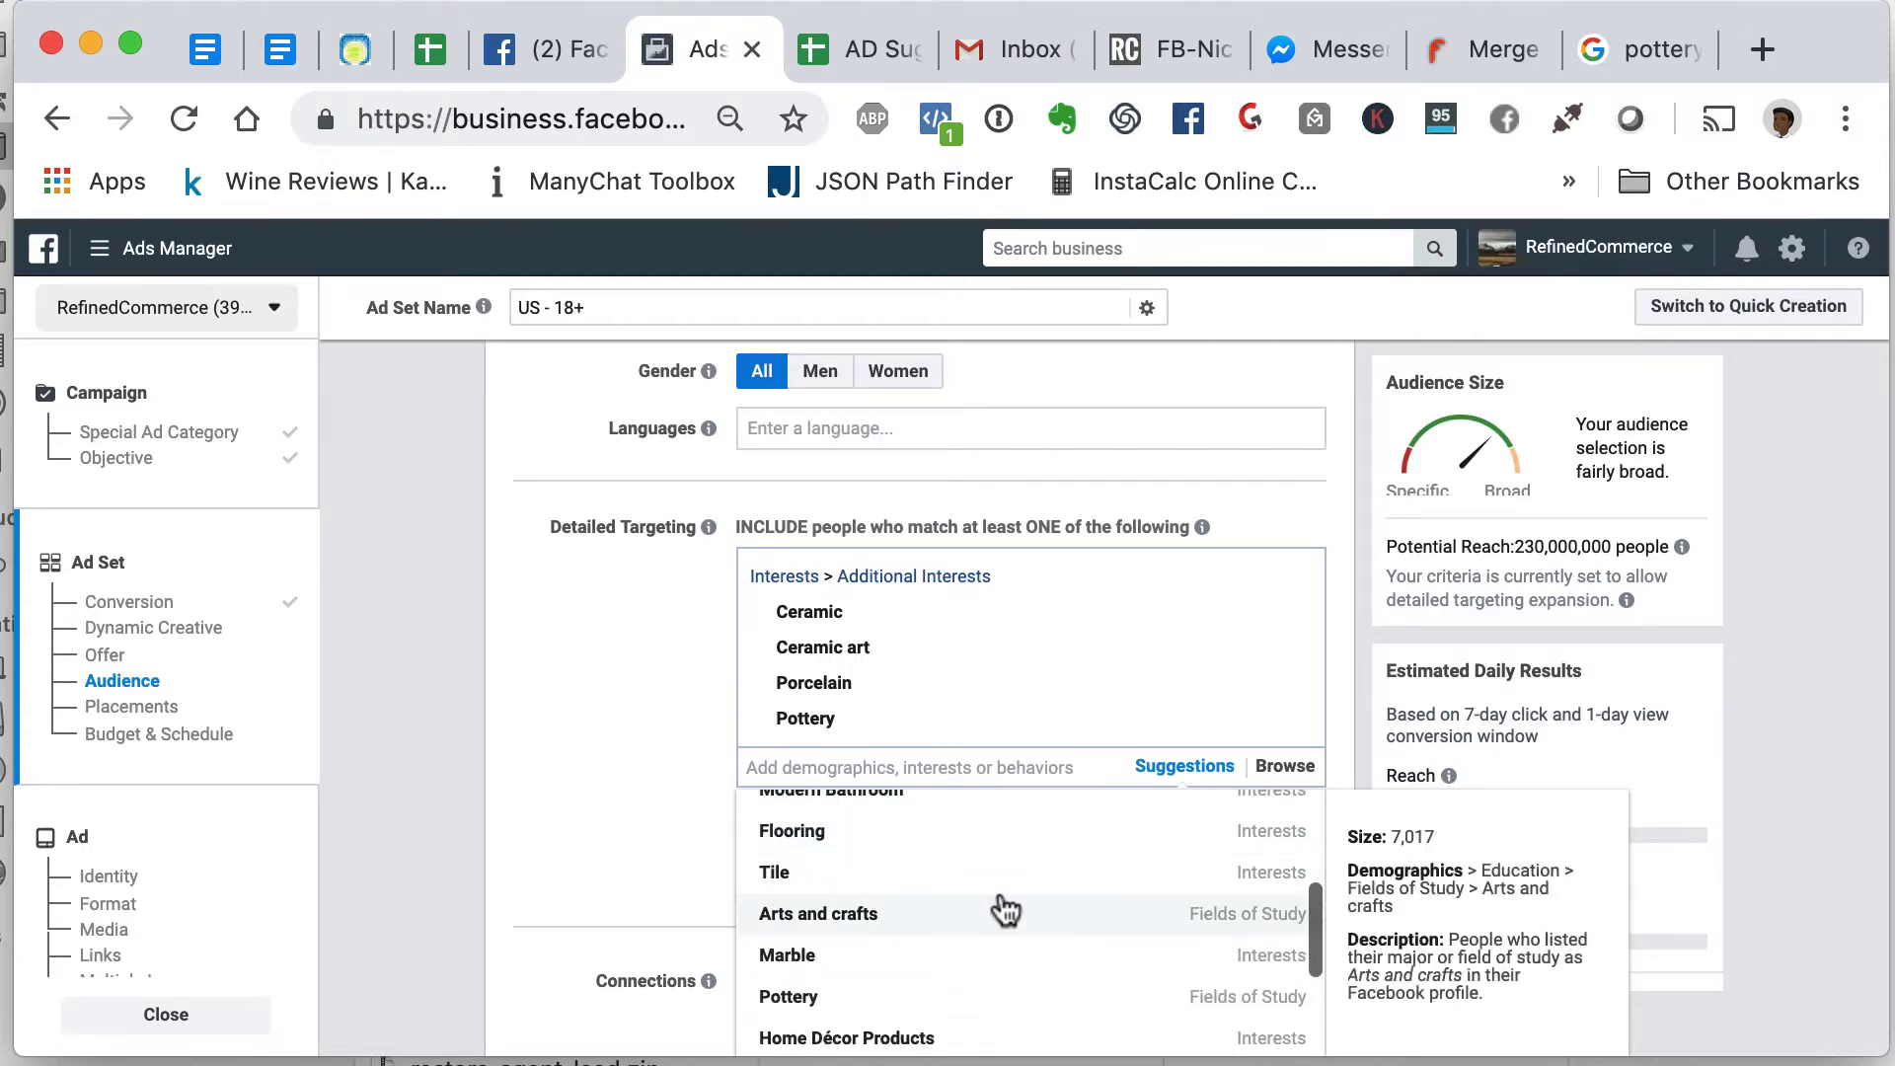
left_click(1004, 892)
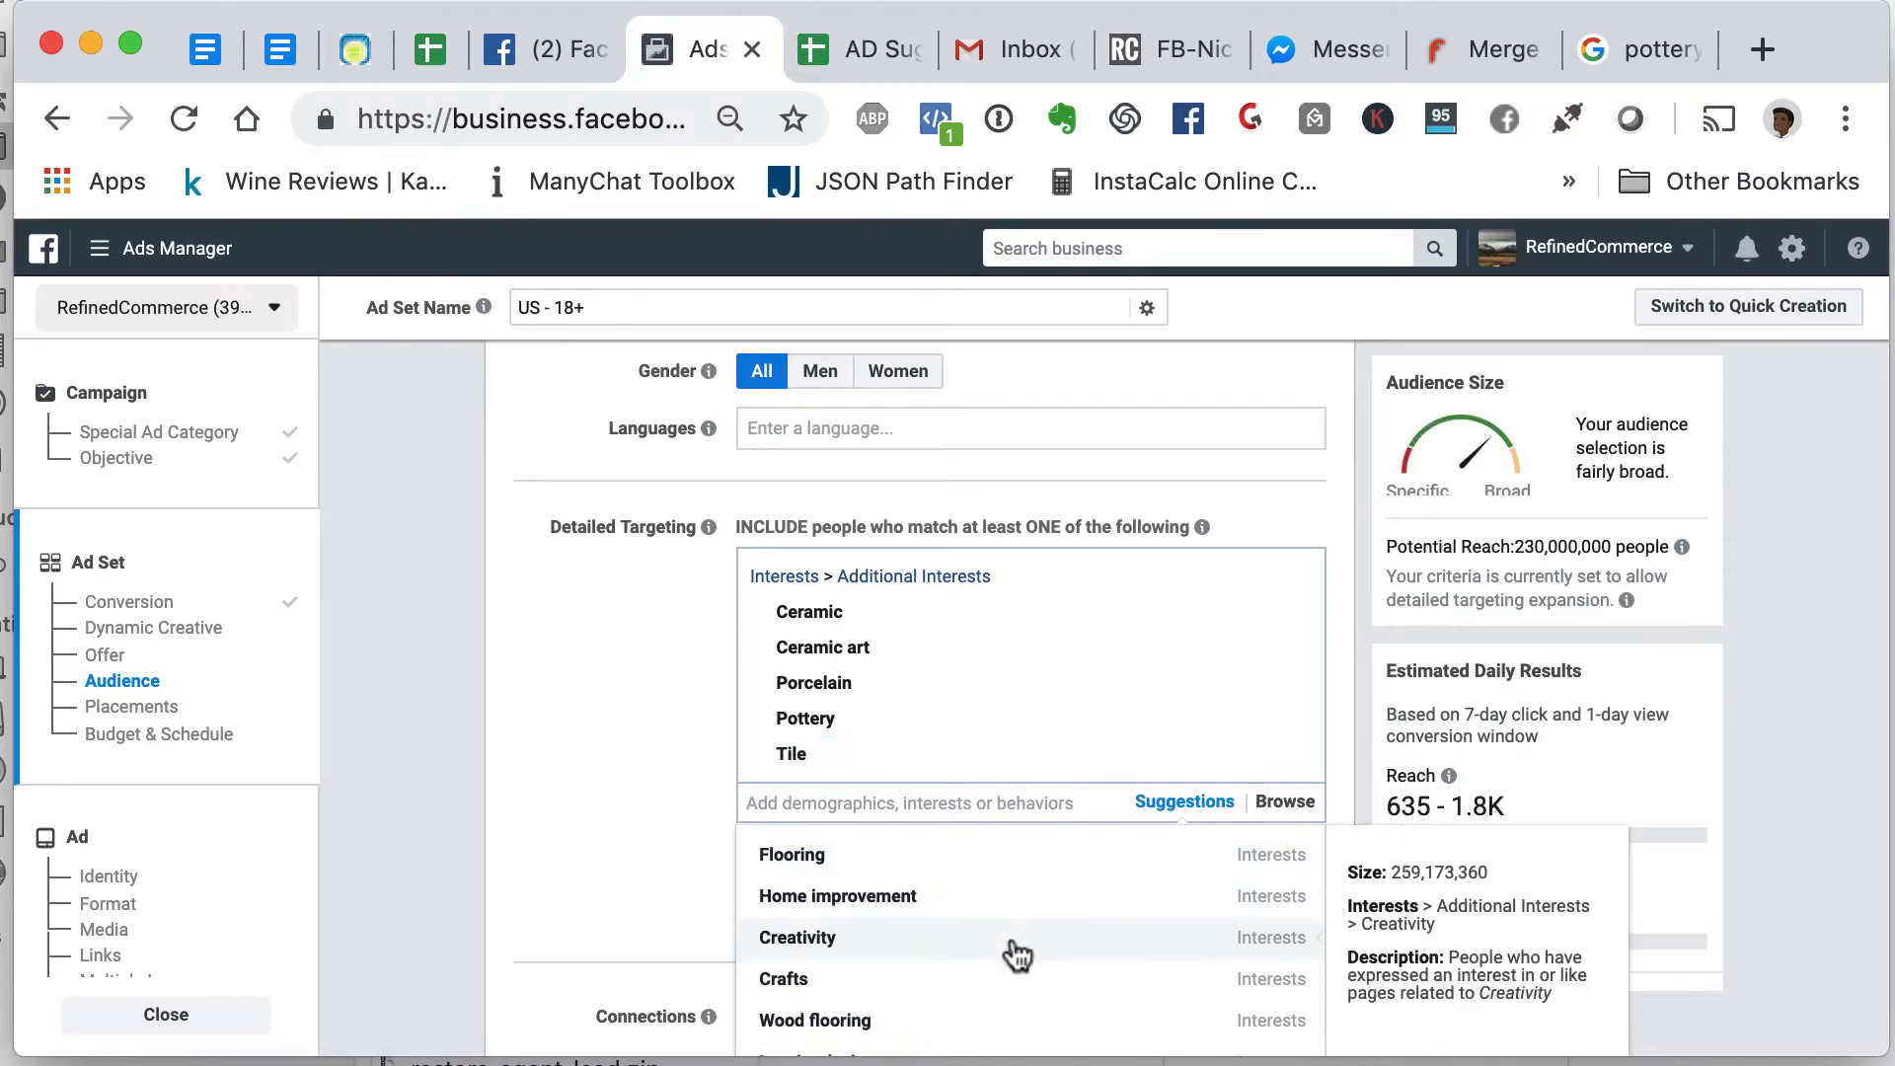
scroll(1017, 952, "down", 1)
scroll(1017, 955, "down", 6)
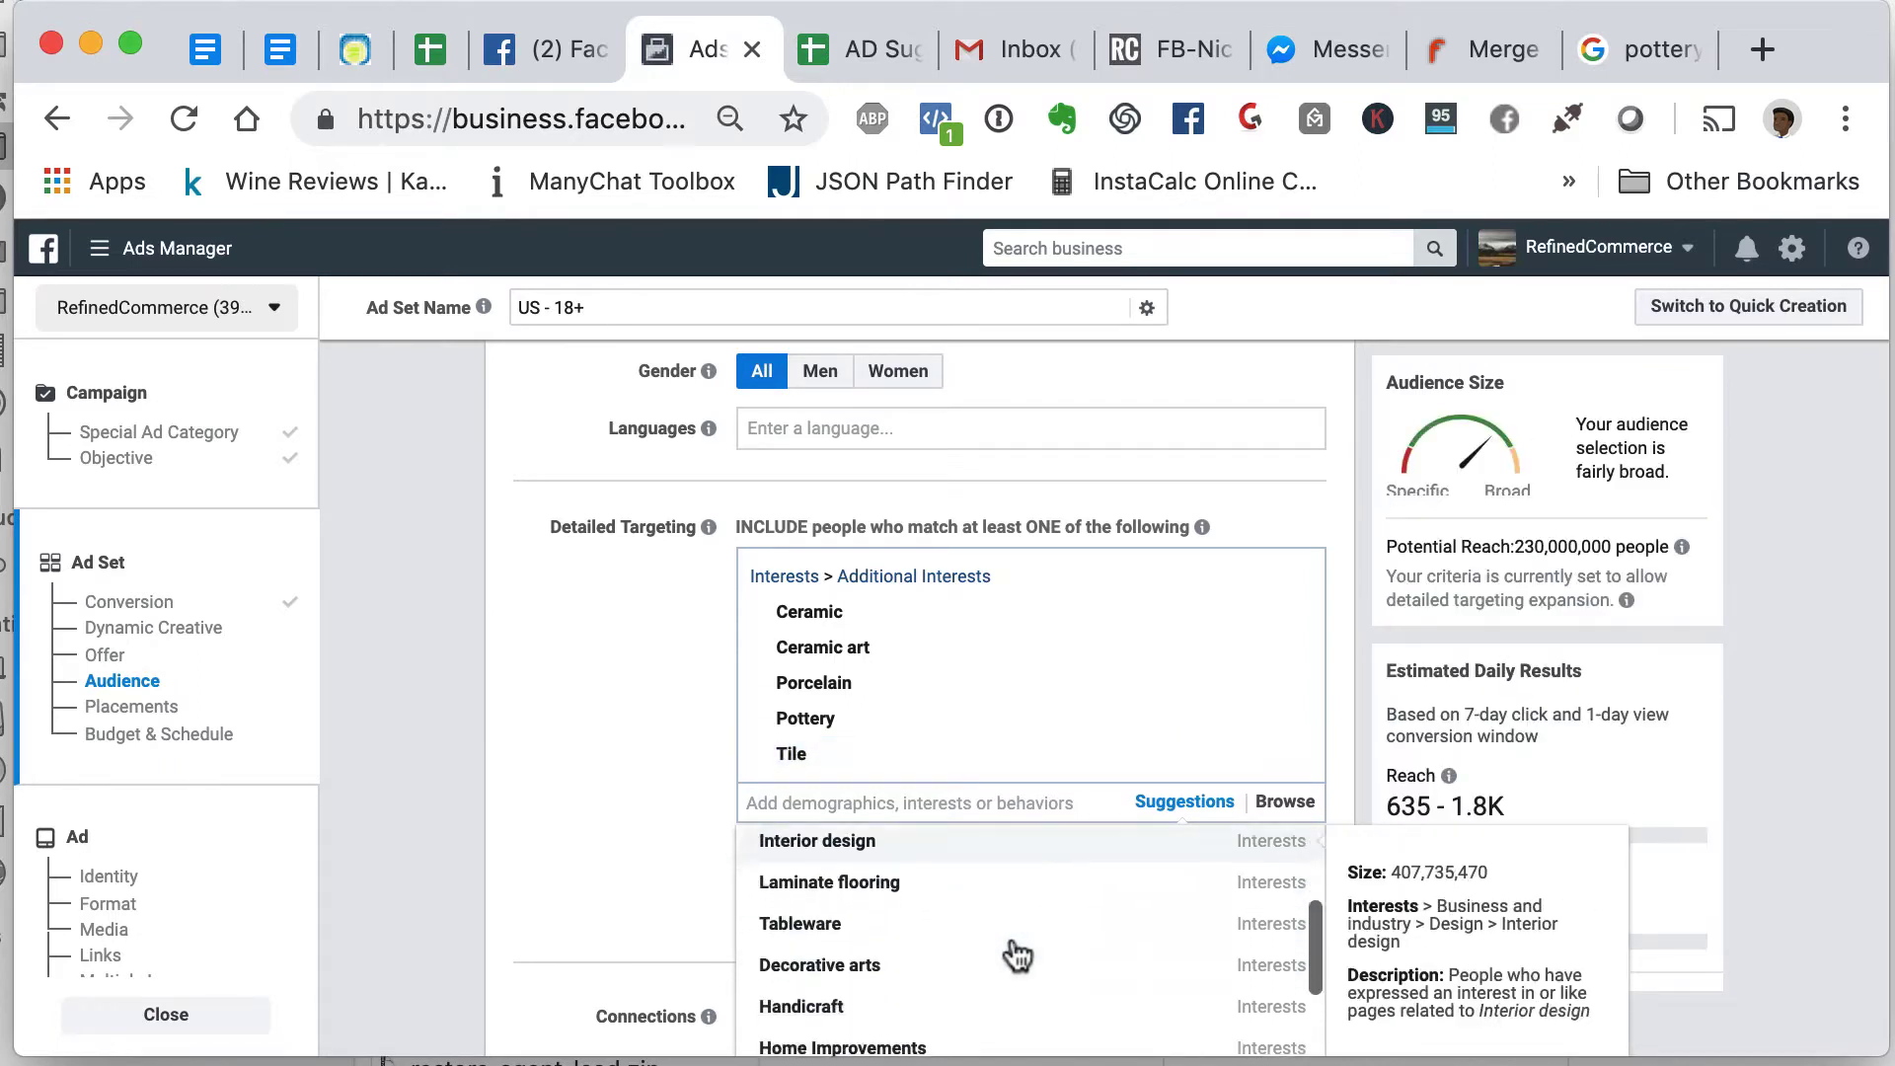
scroll(1017, 955, "down", 3)
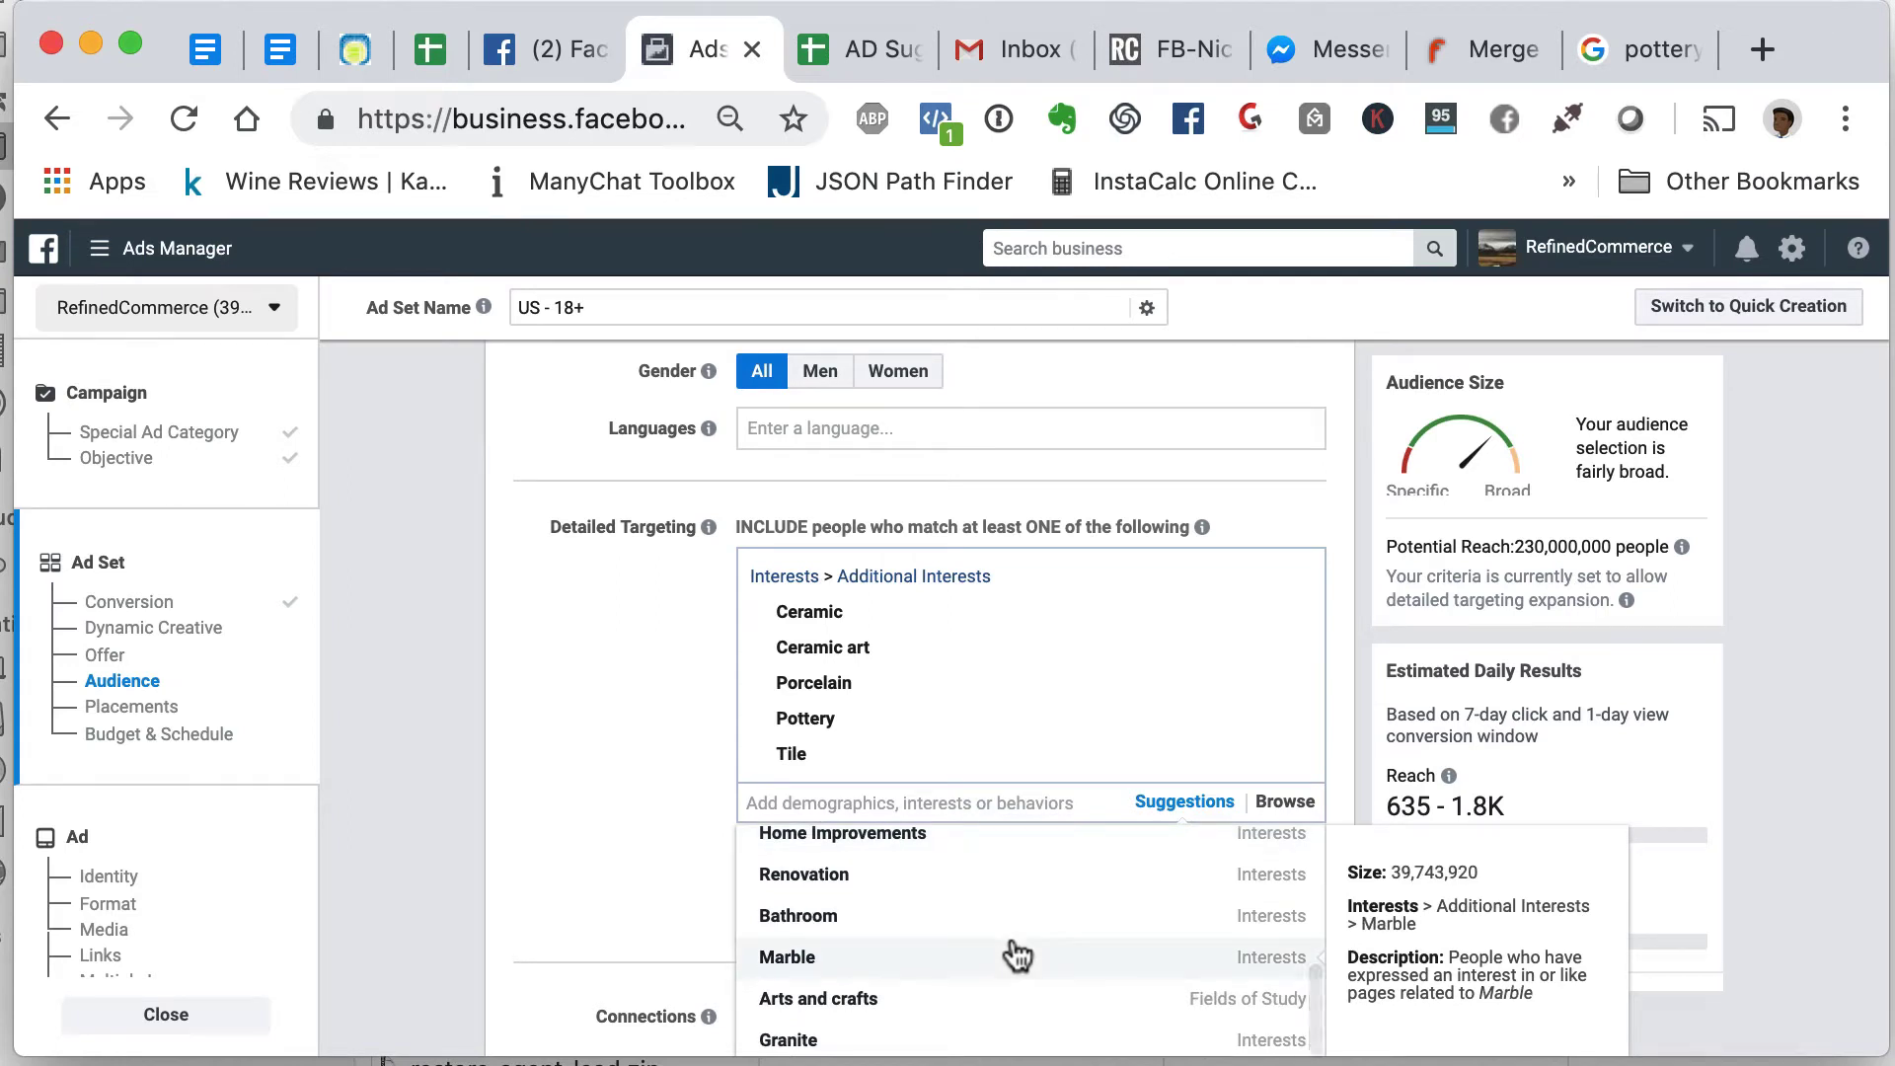
scroll(1017, 955, "down", 3)
scroll(1016, 955, "down", 3)
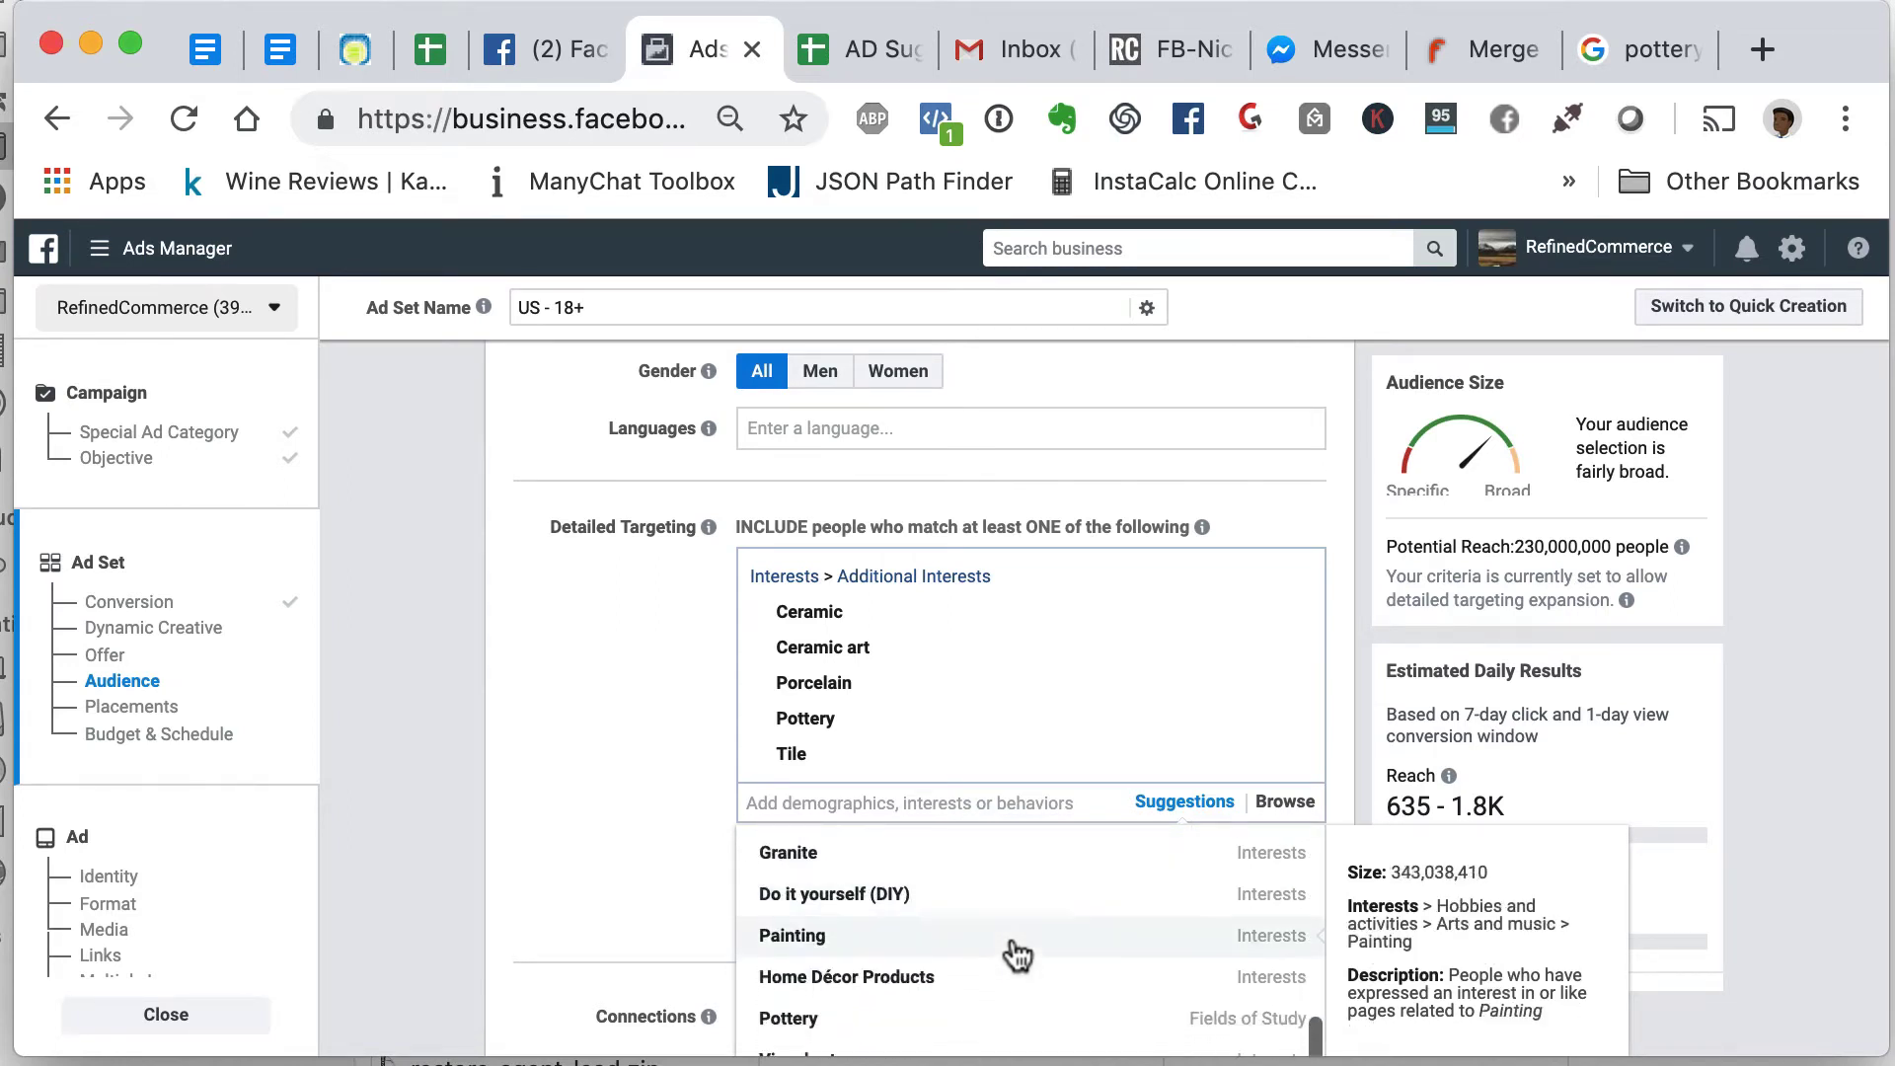
scroll(1017, 954, "down", 3)
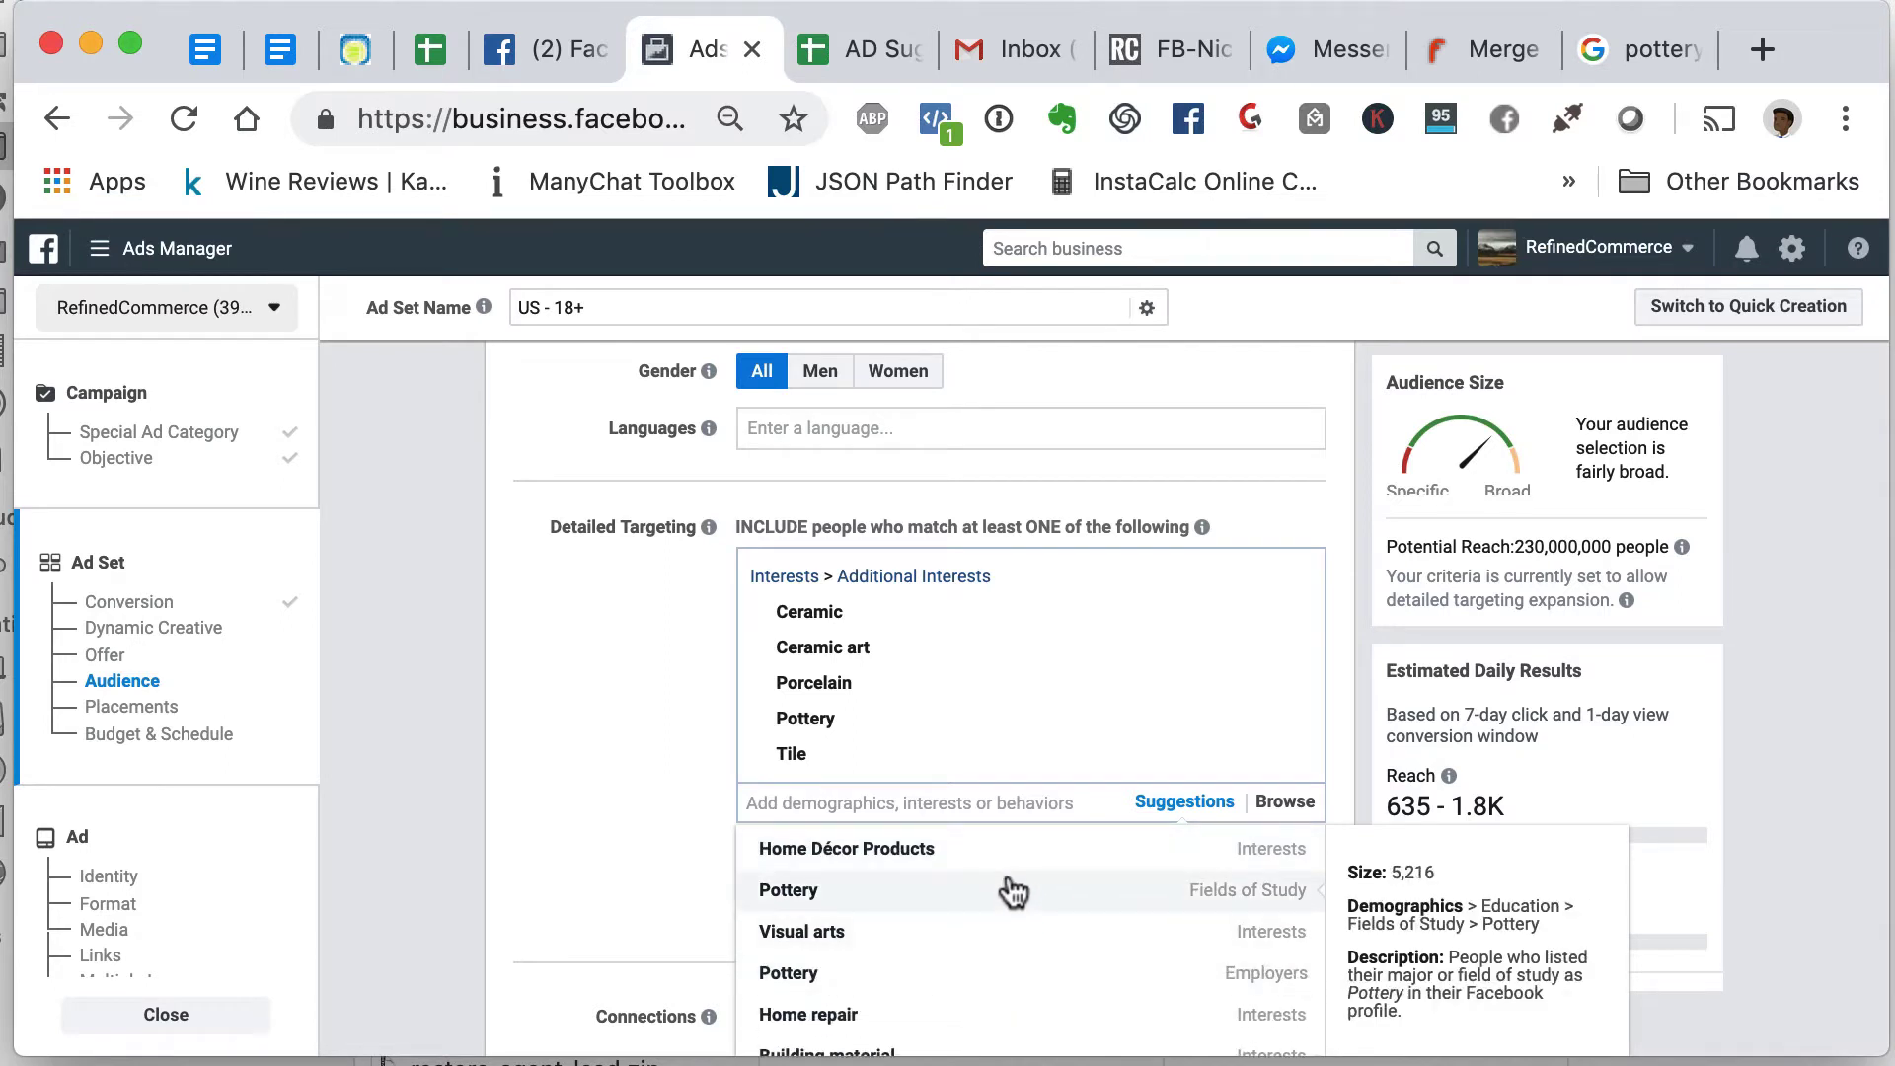
scroll(1016, 928, "down", 2)
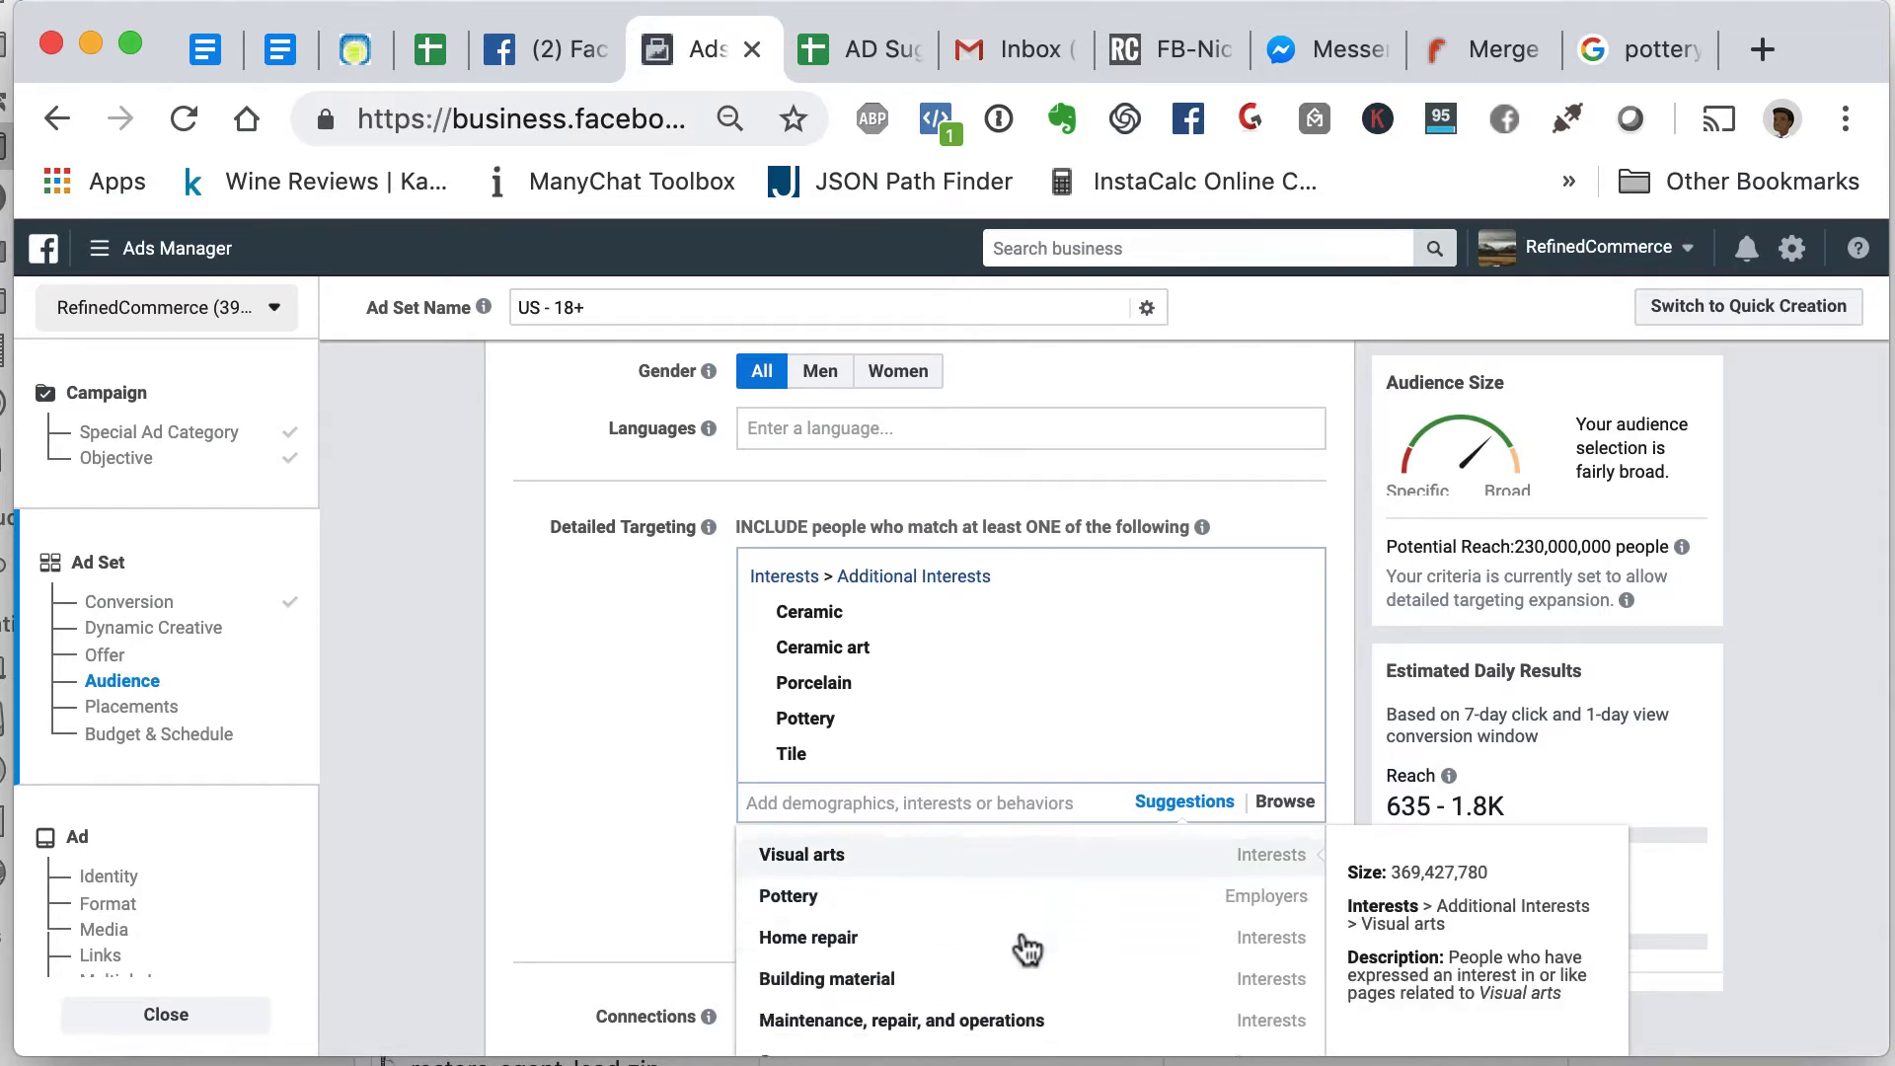
scroll(1026, 949, "down", 1)
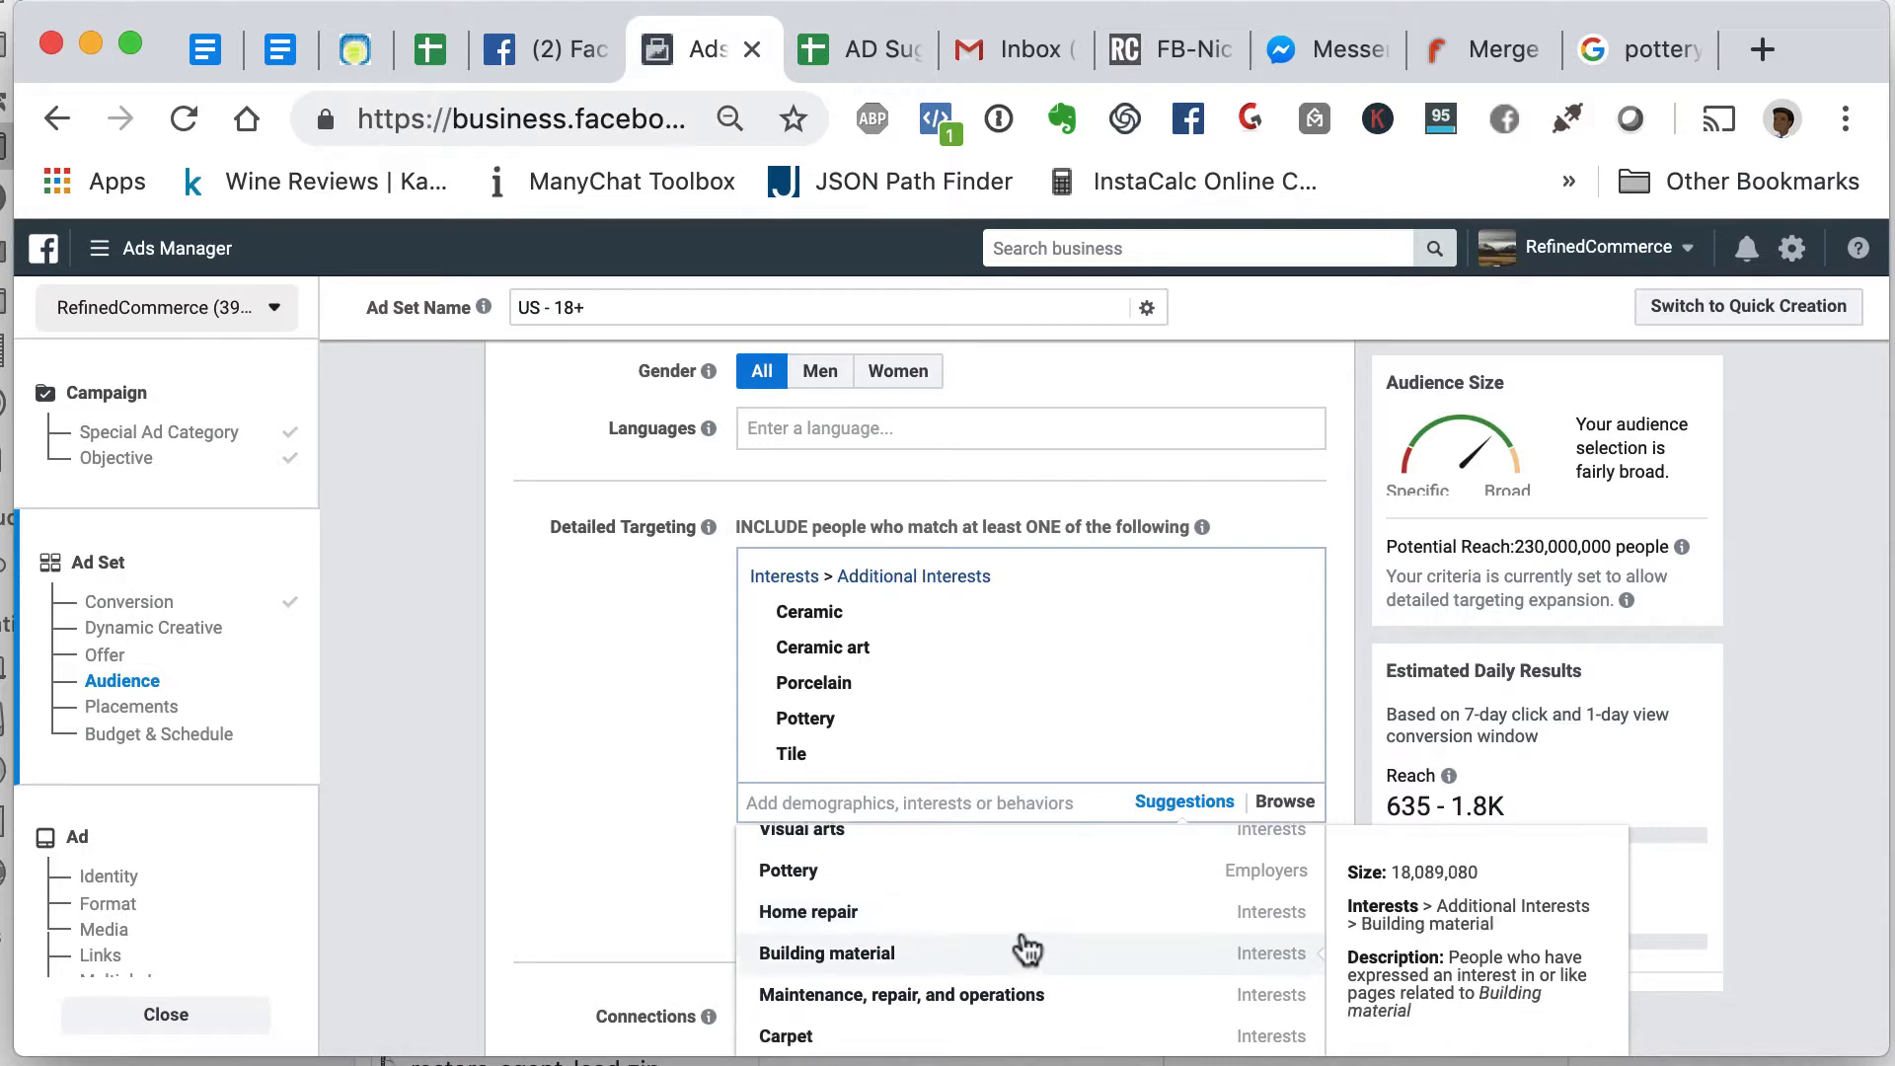
left_click(683, 861)
mouse_move(869, 606)
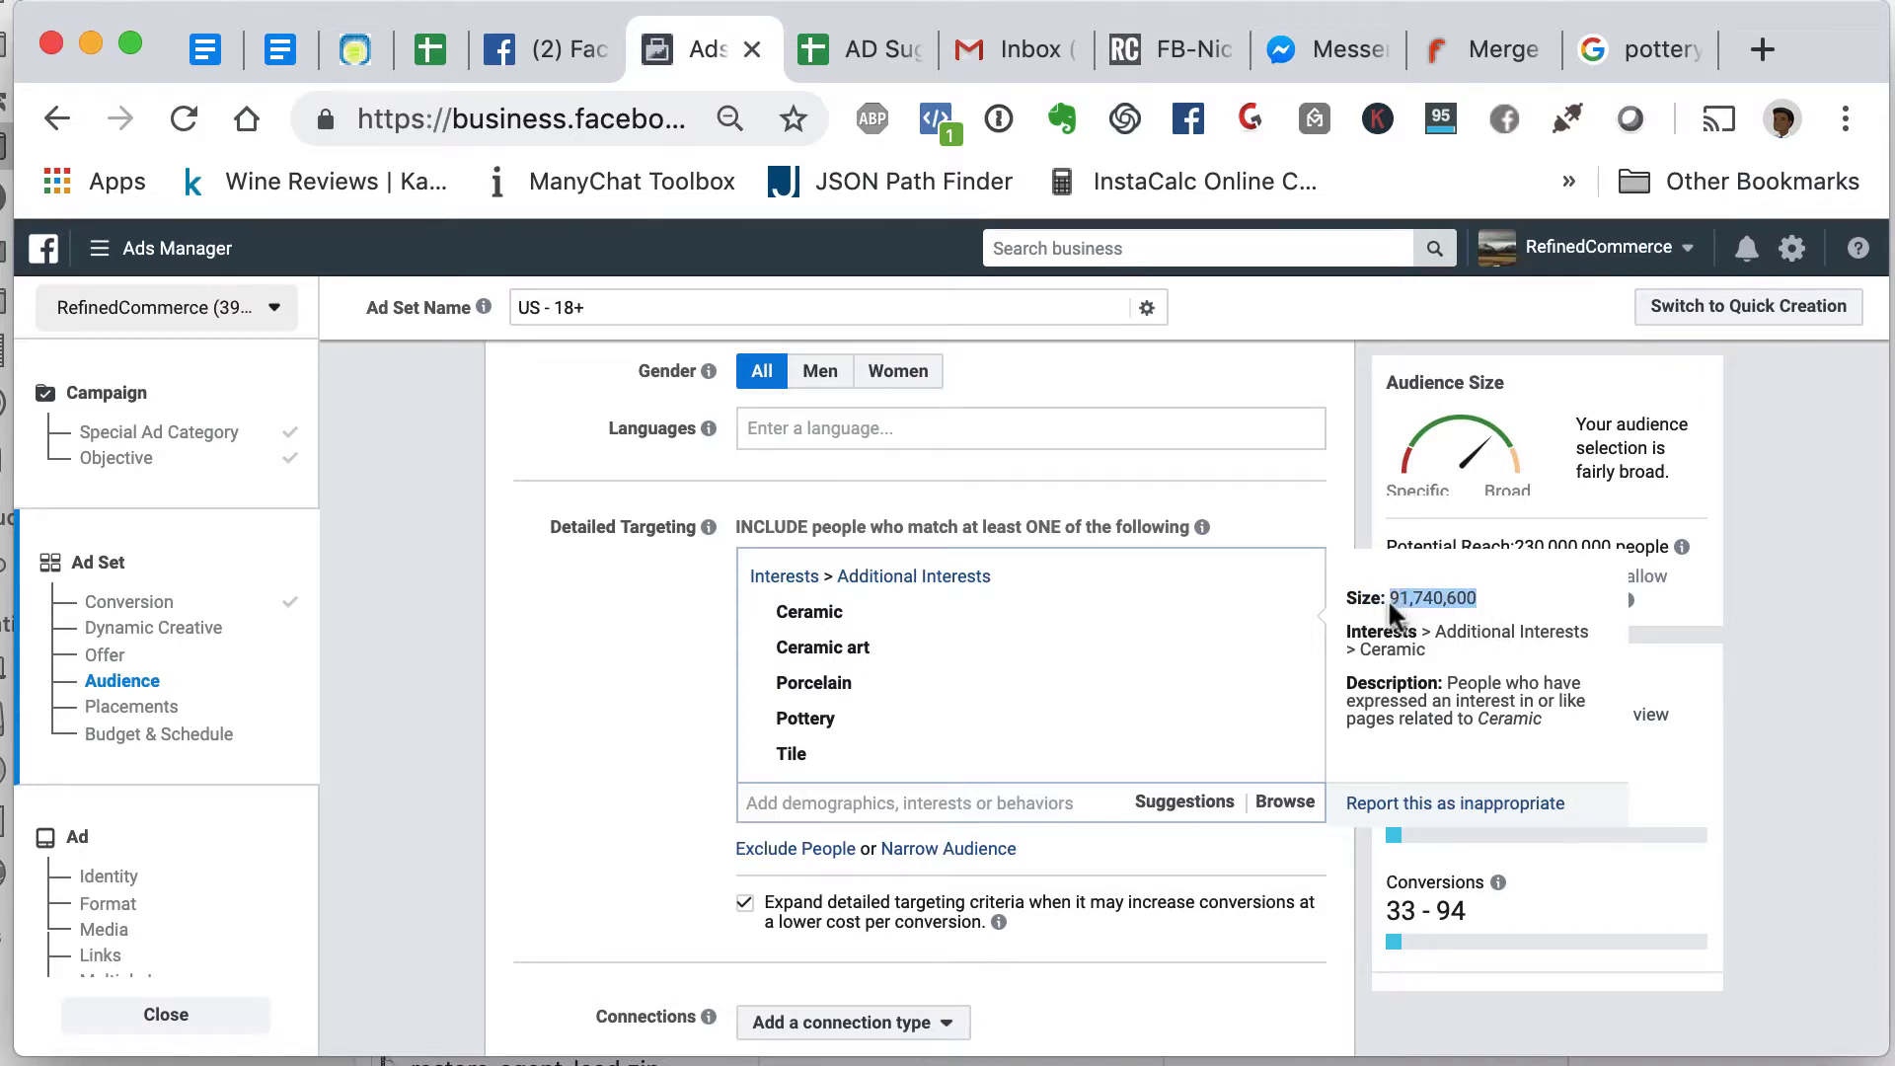
- On a new sheet in AD Suggestions, enter ceramic in B2 with size 91,740,600 in C2
left_click(829, 49)
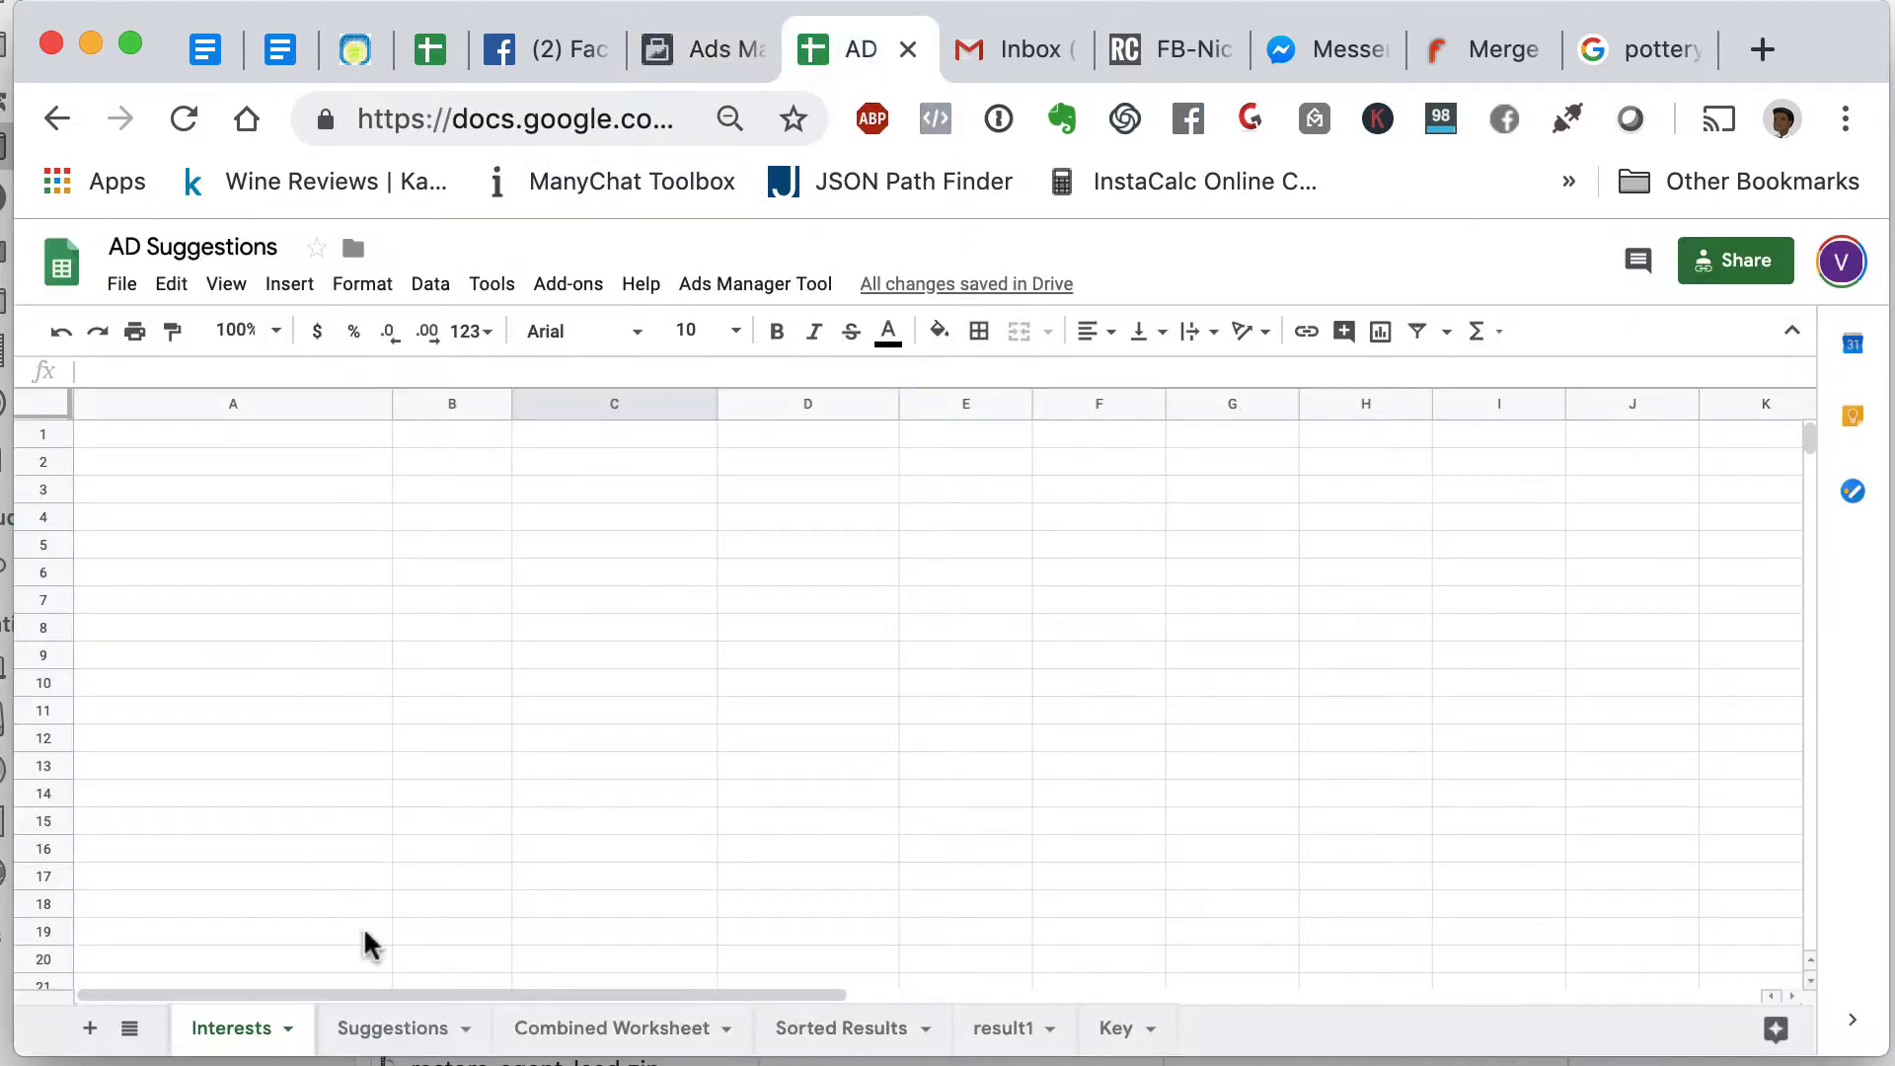
left_click(88, 1029)
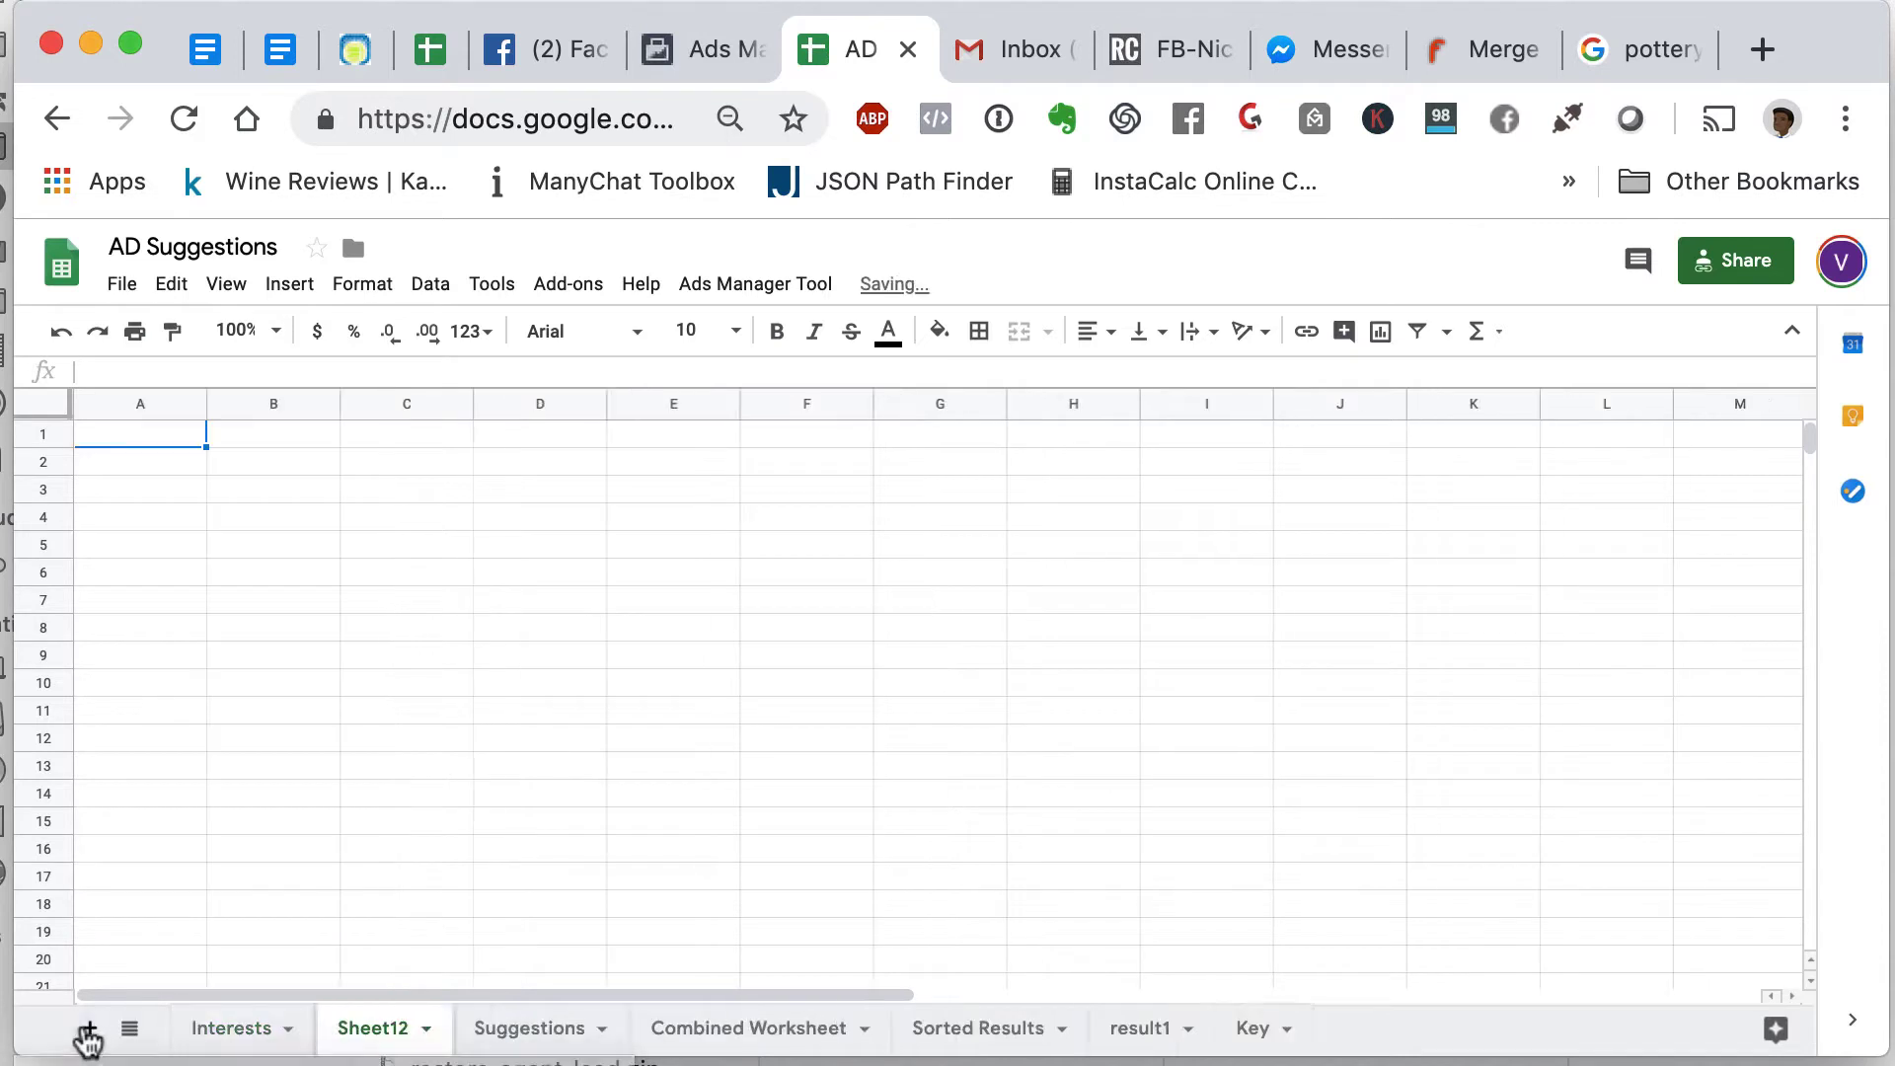
left_click(242, 464)
type("c")
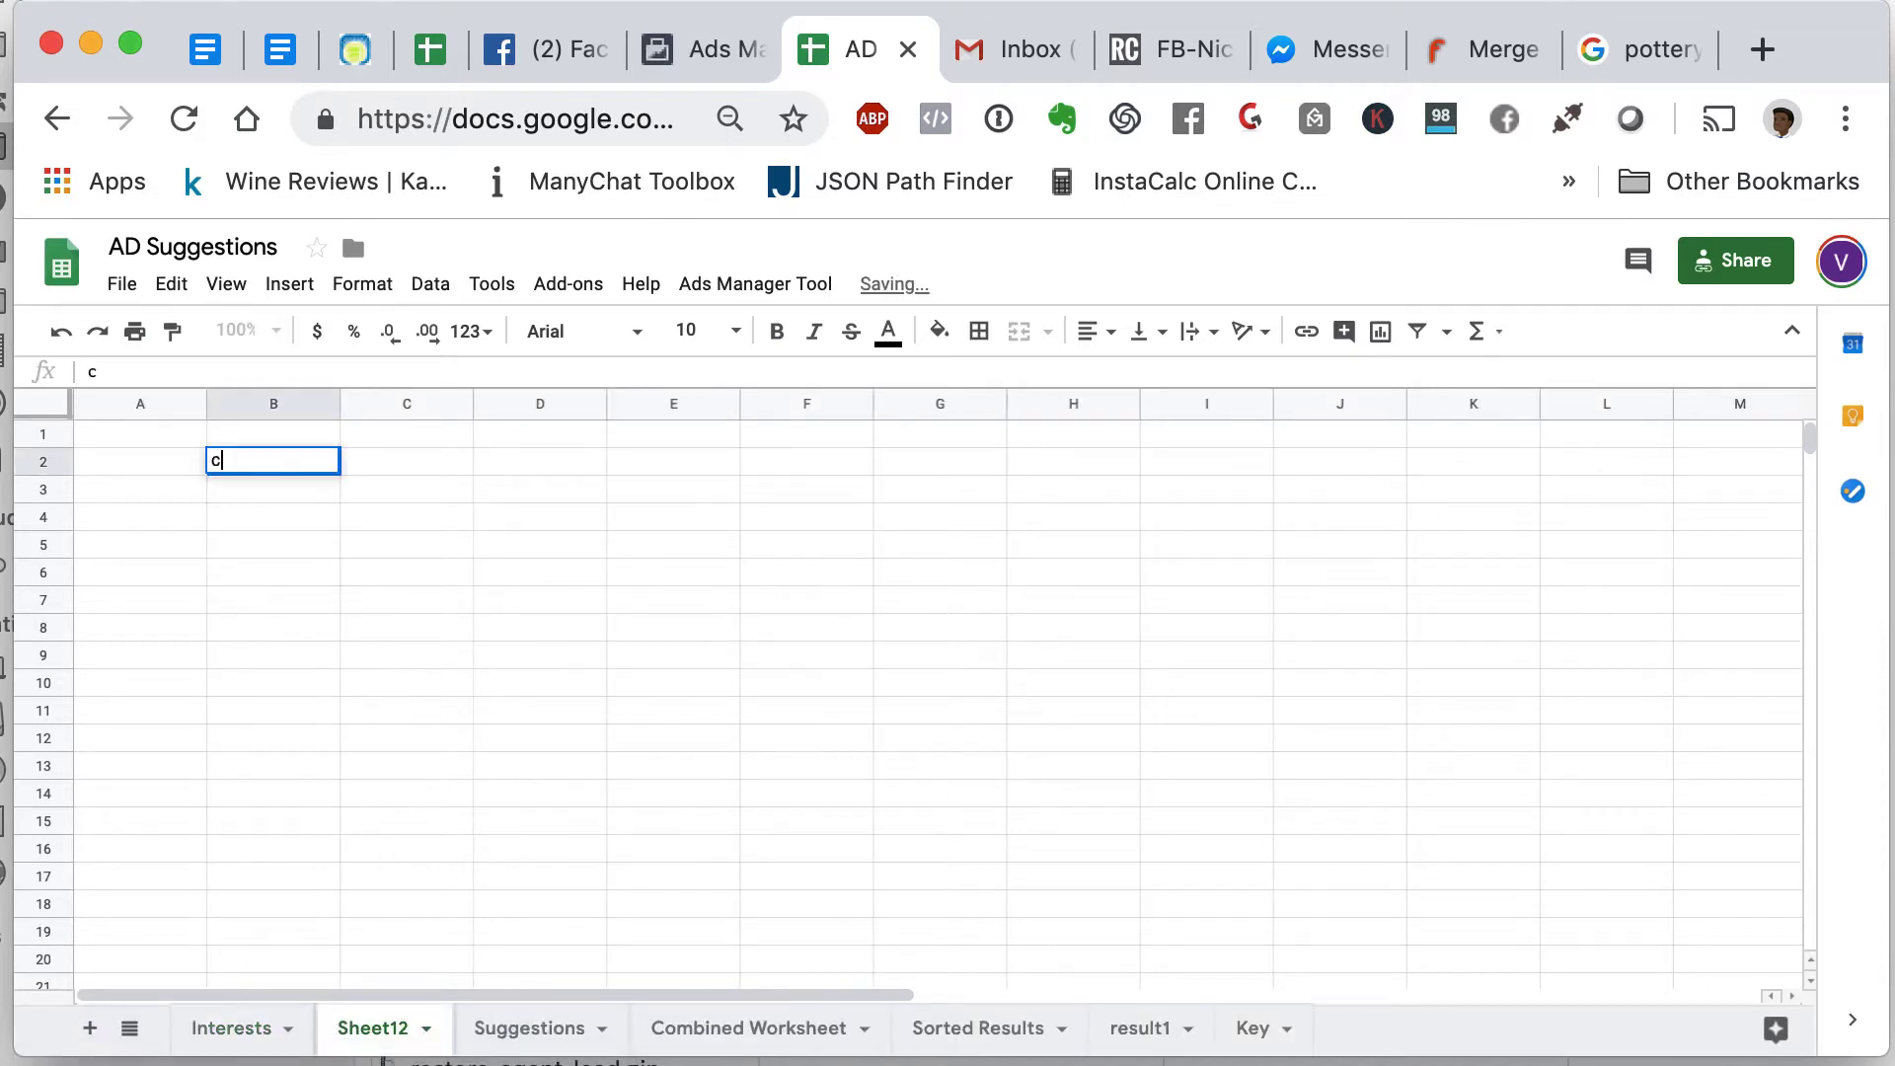
type("eramic")
key("Tab")
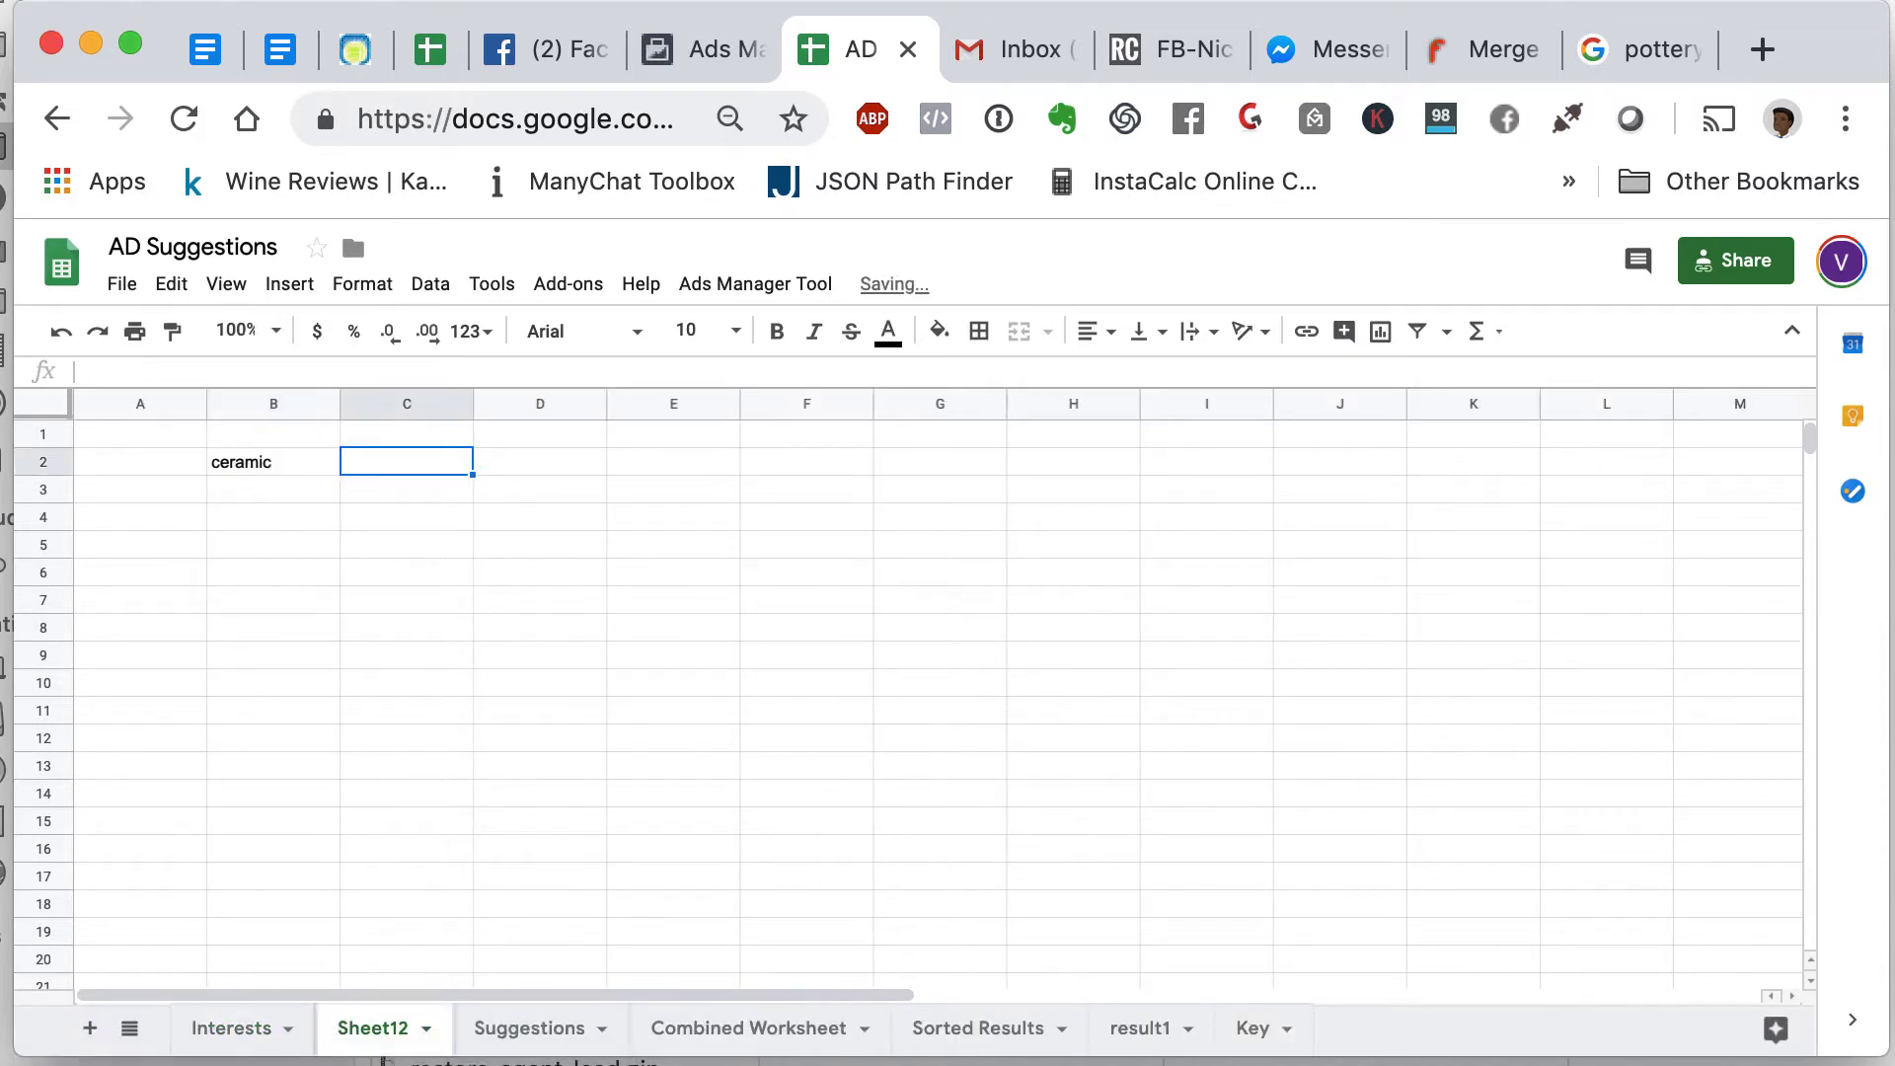
type("91,740,600")
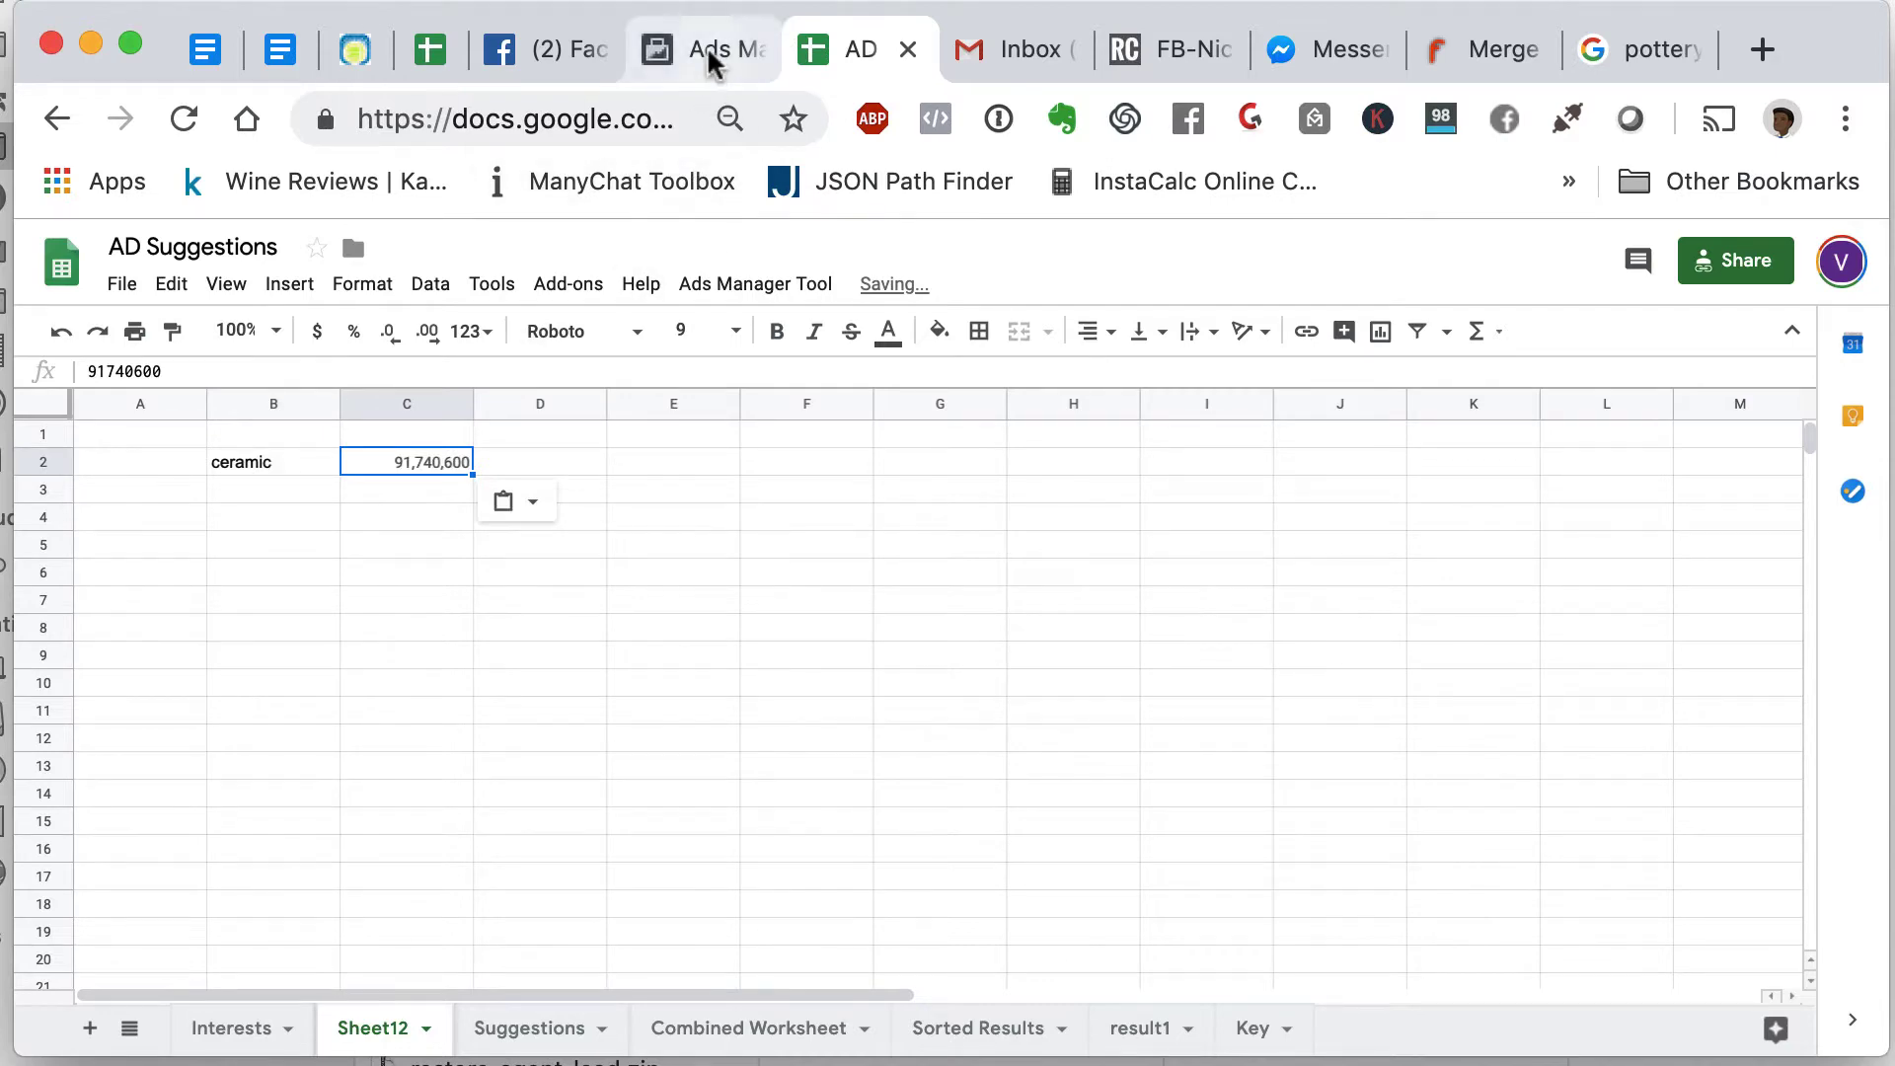
- Enter ceramic art in B3 with its audience size 7,609,190 in C3
left_click(712, 59)
mouse_move(825, 640)
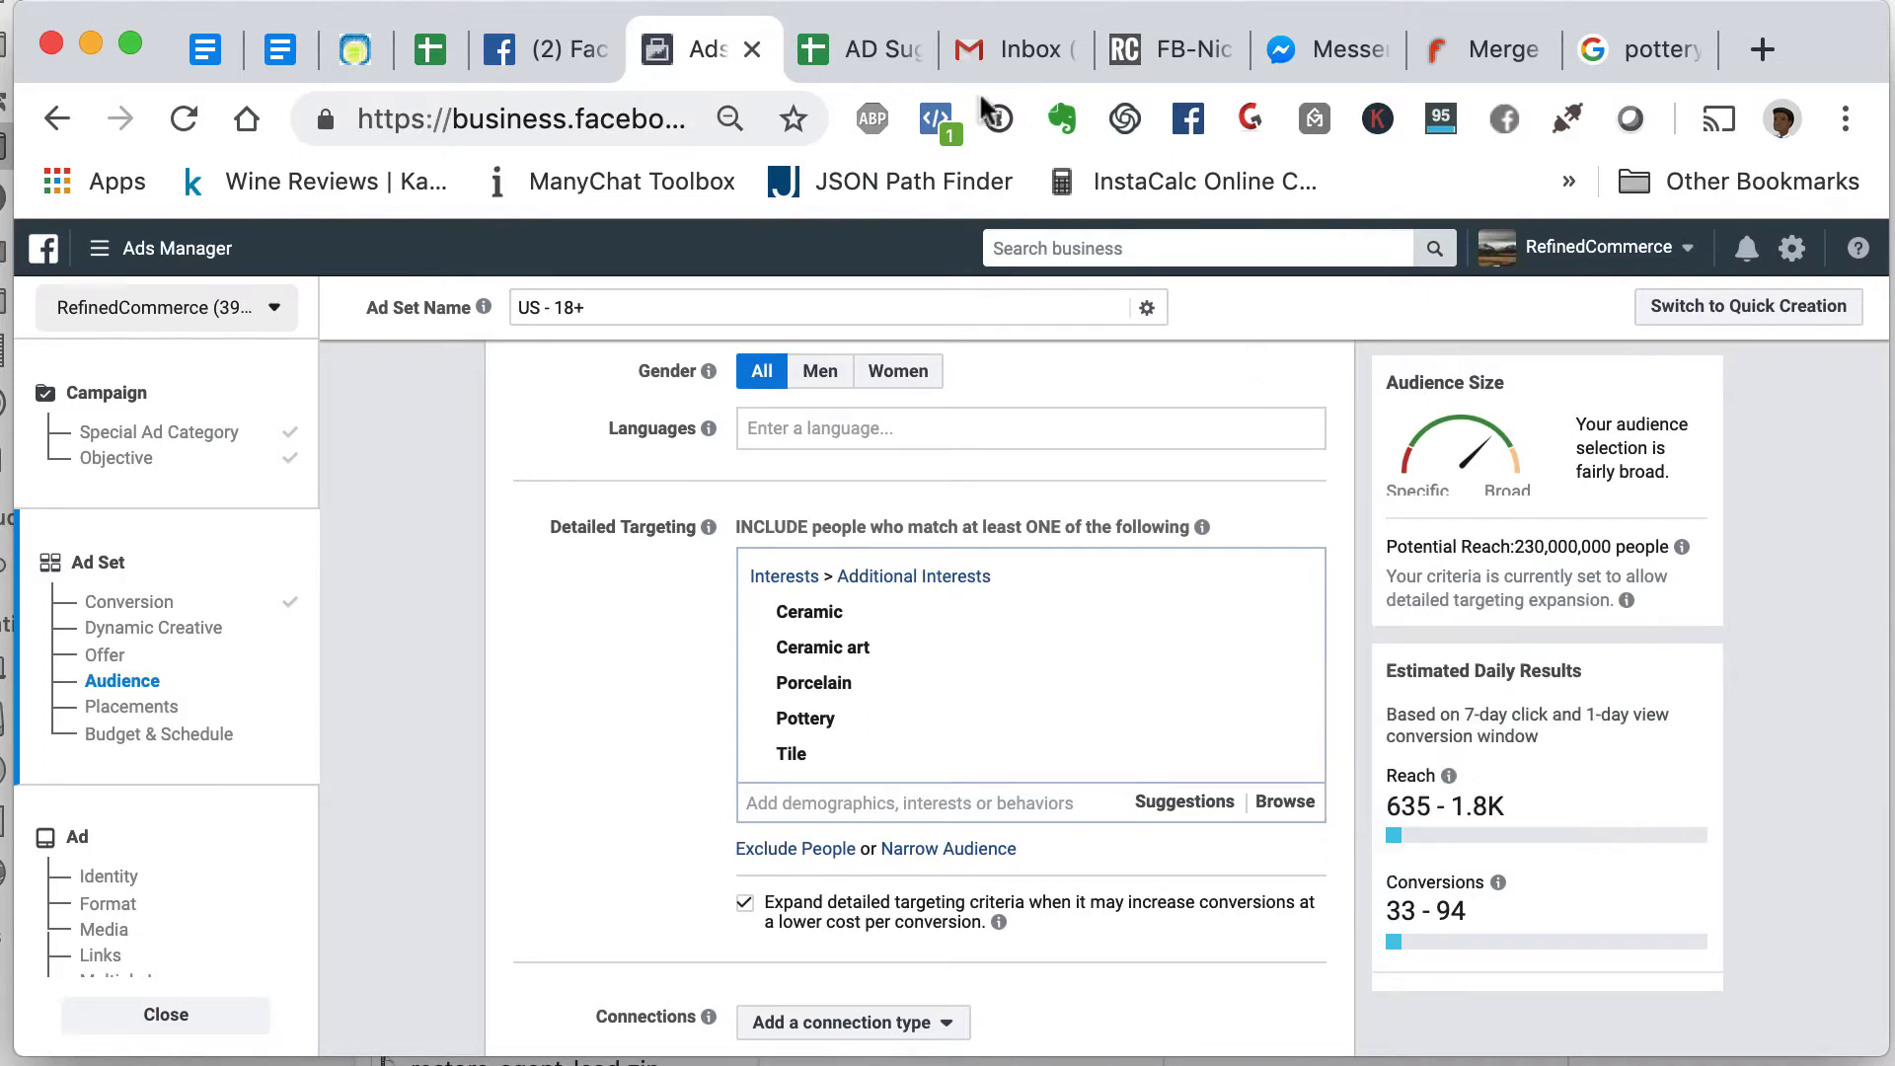
left_click(861, 49)
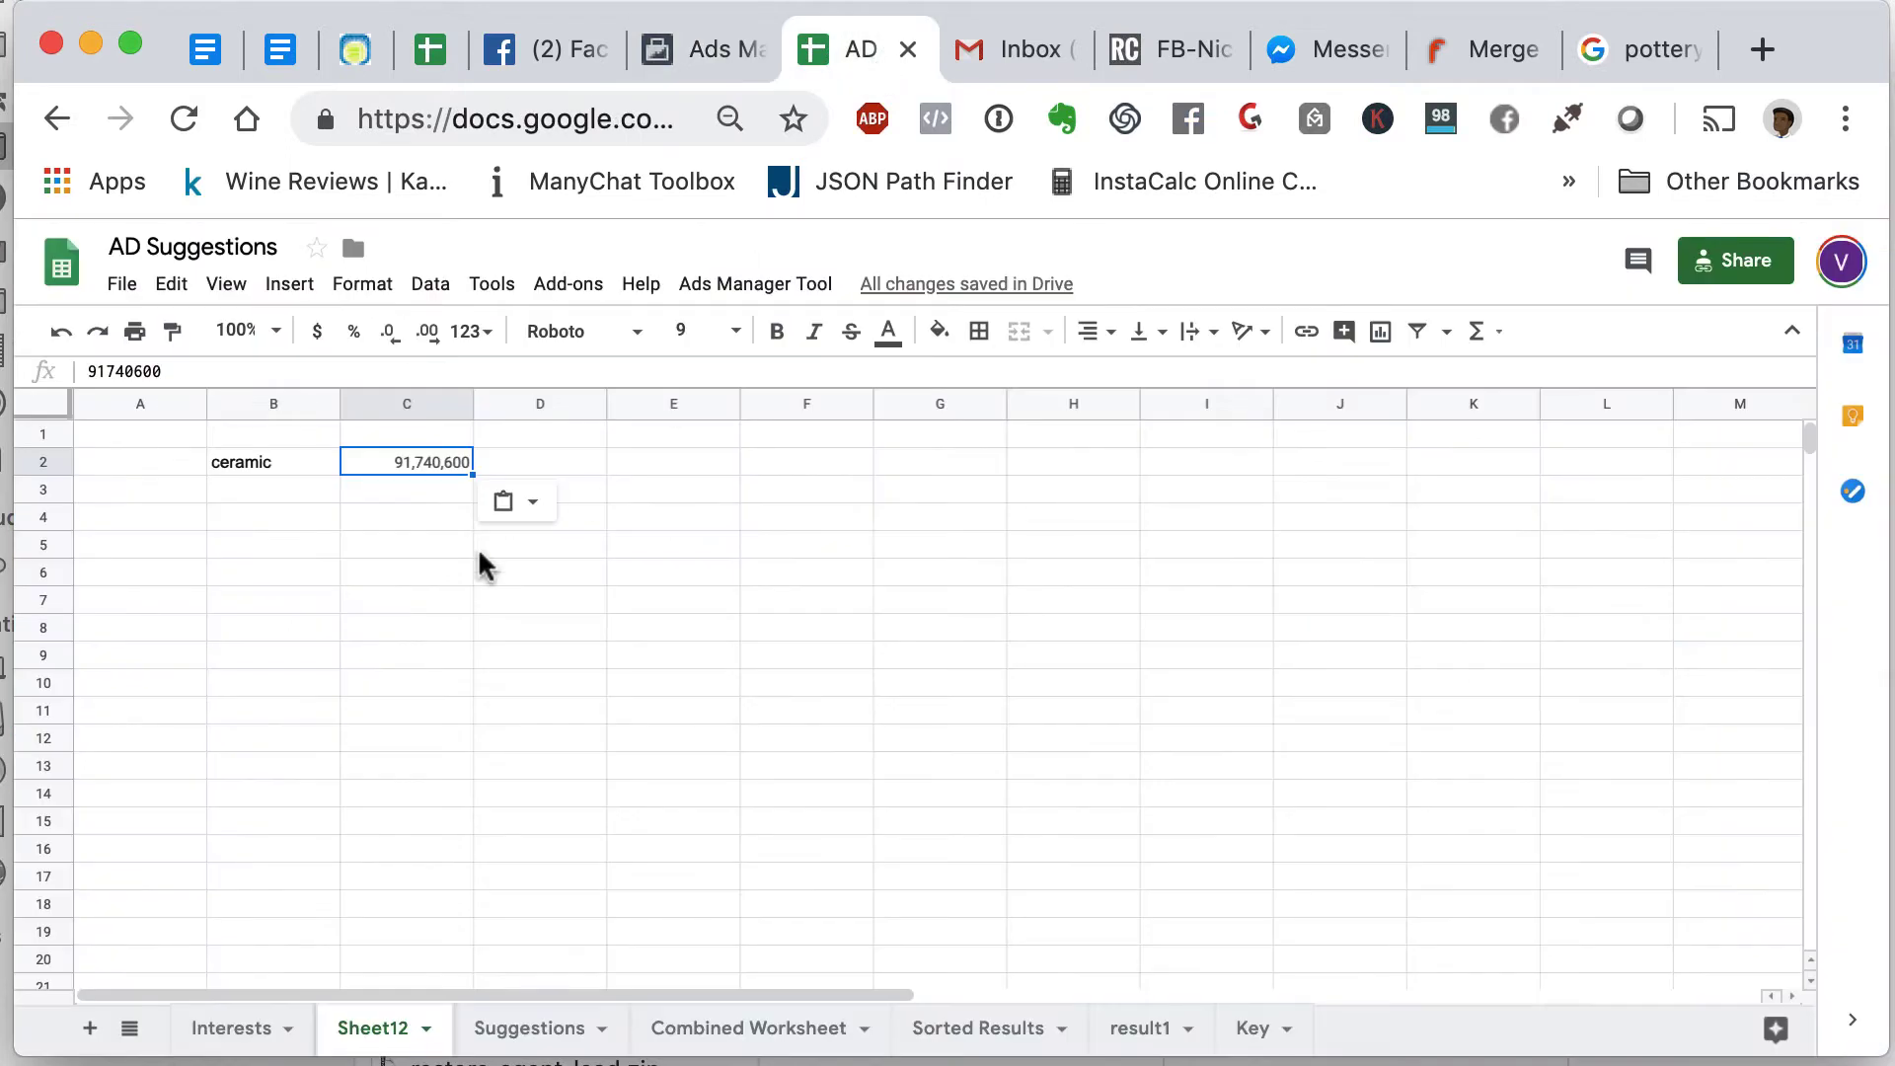
left_click(265, 494)
type("ceramic ")
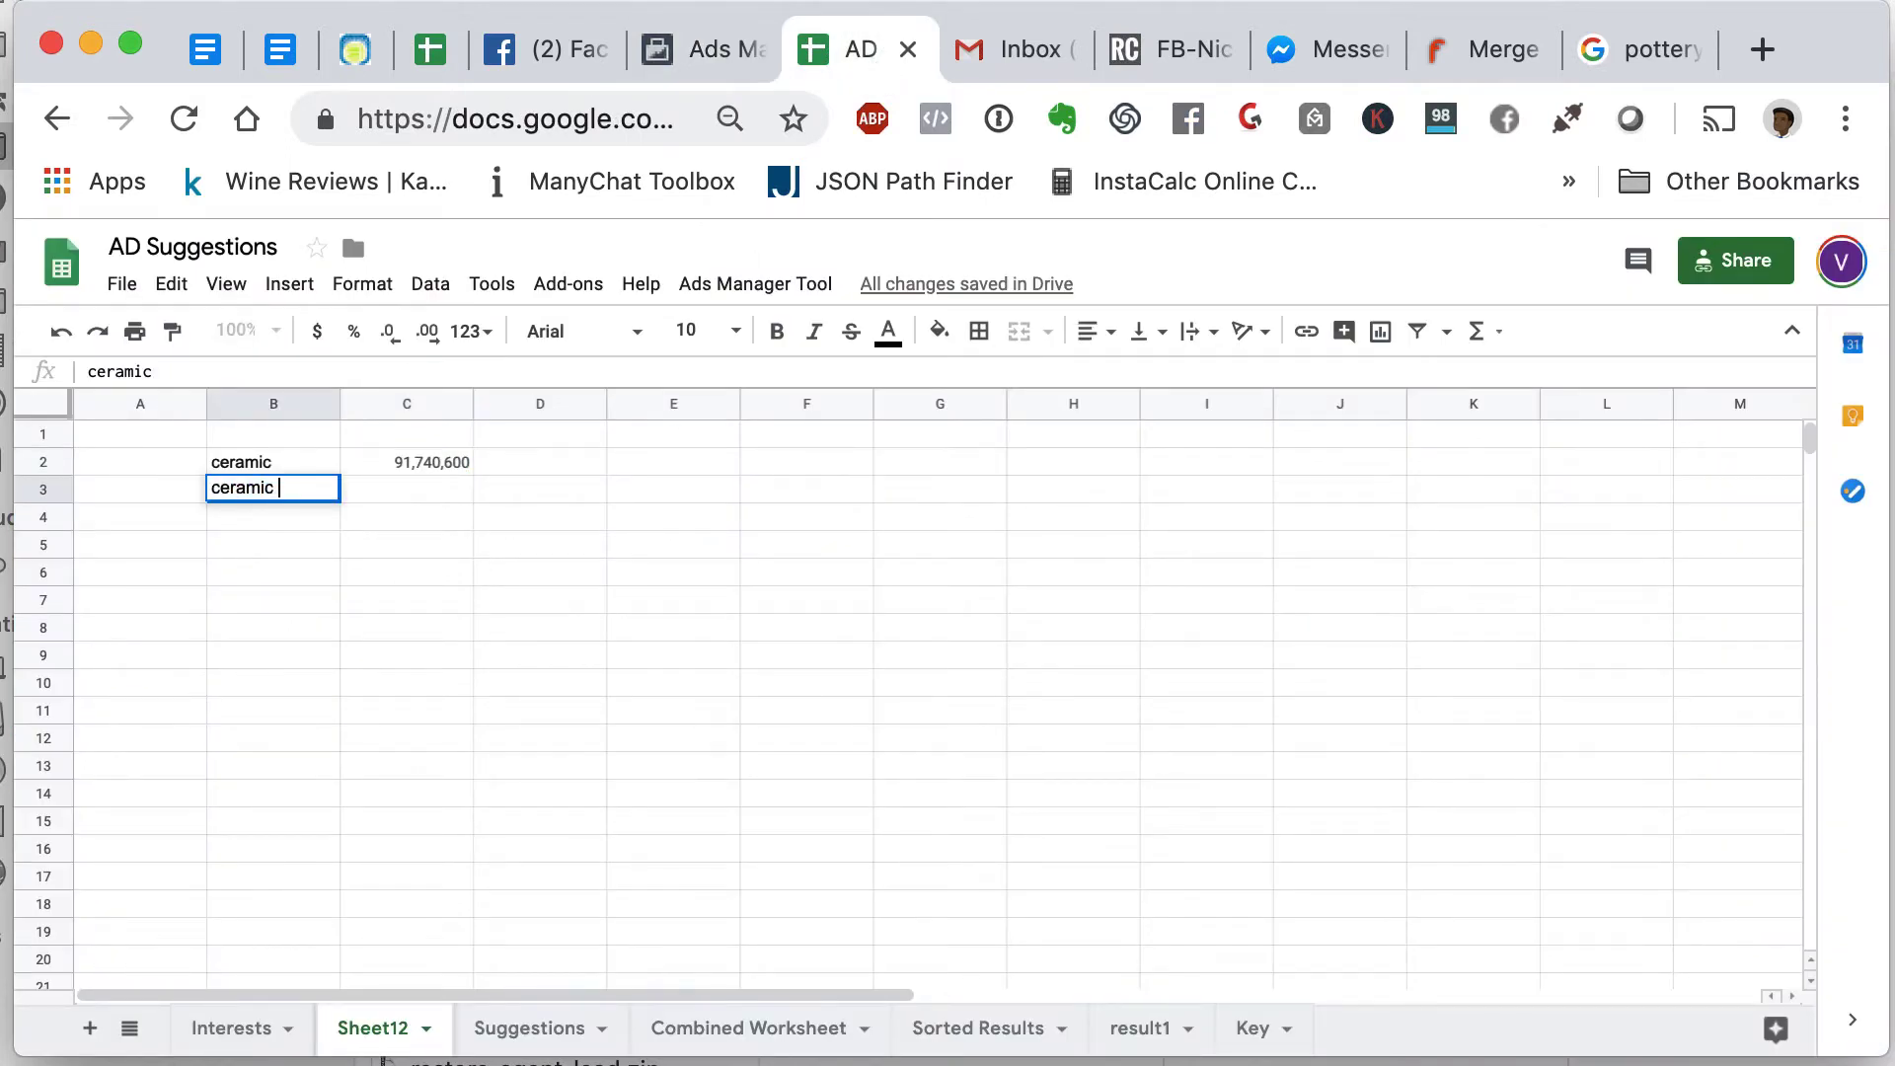
type("art")
key("Tab")
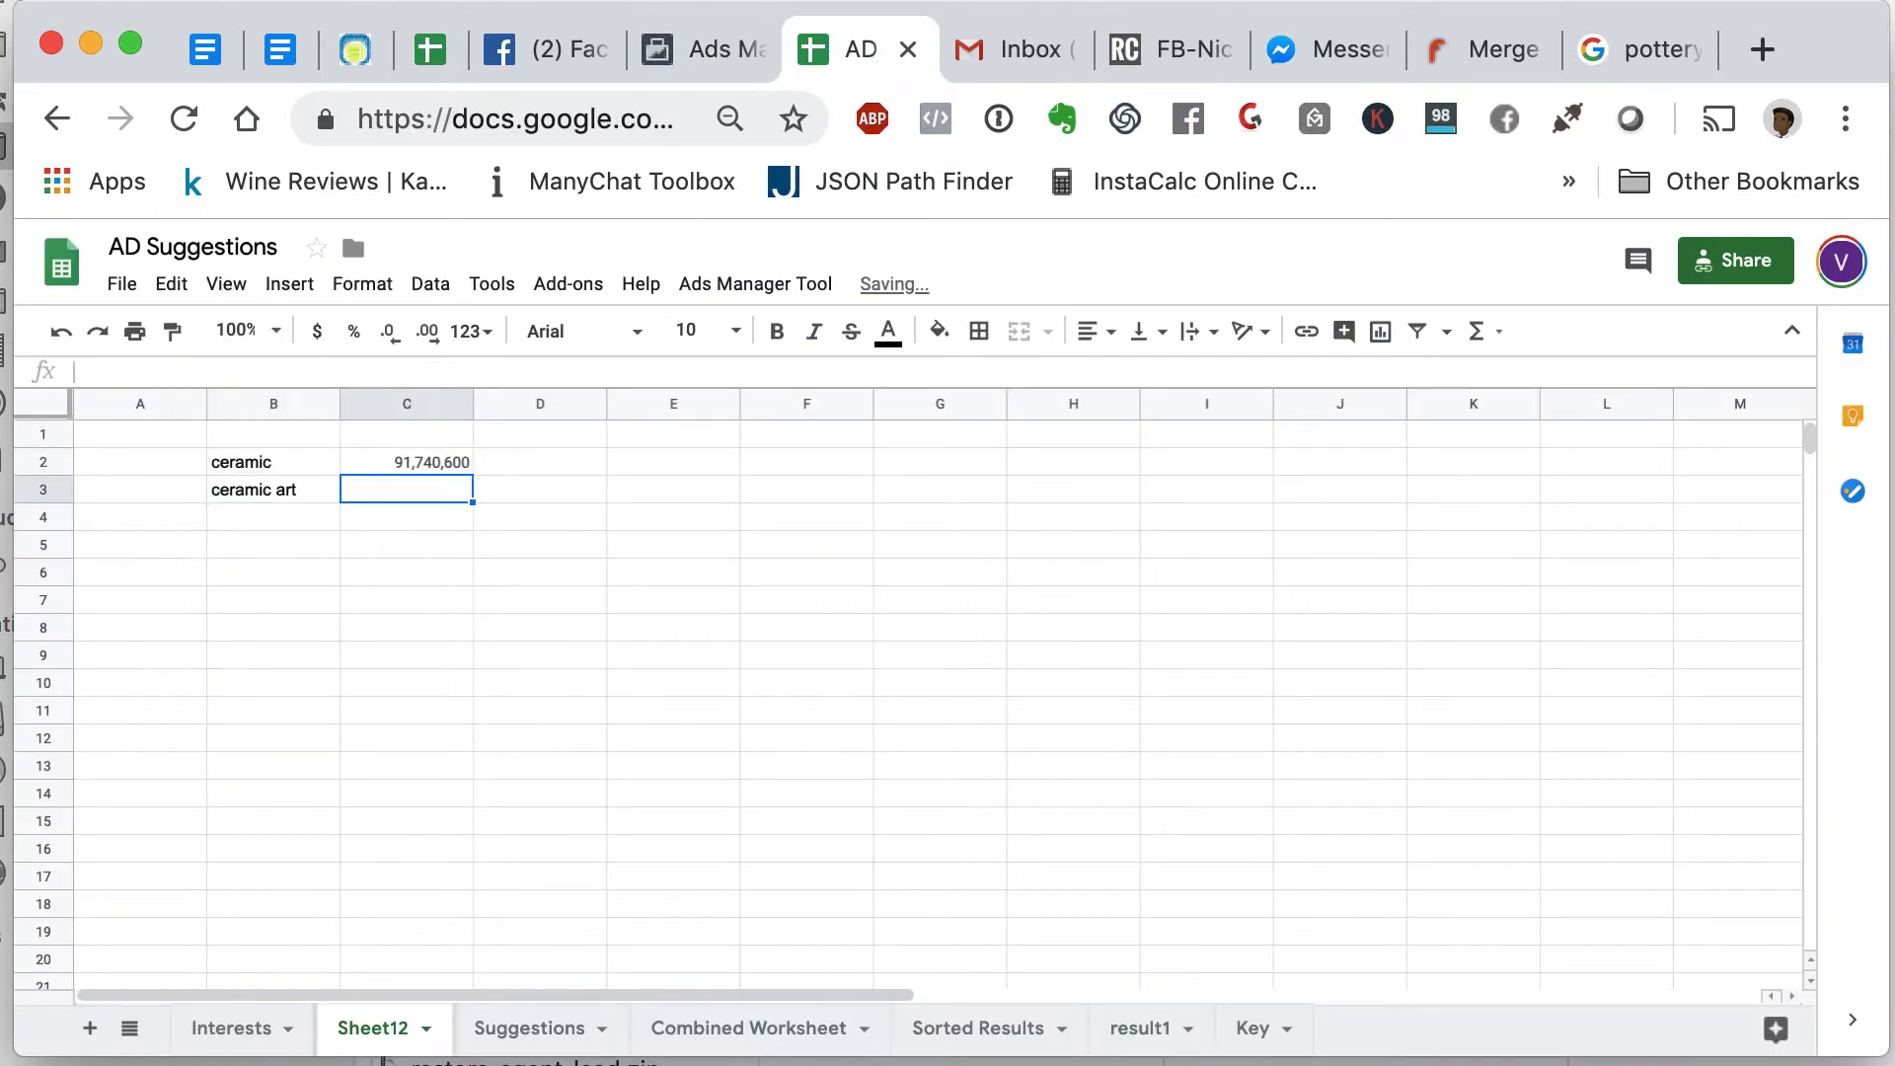
type("7,609,190")
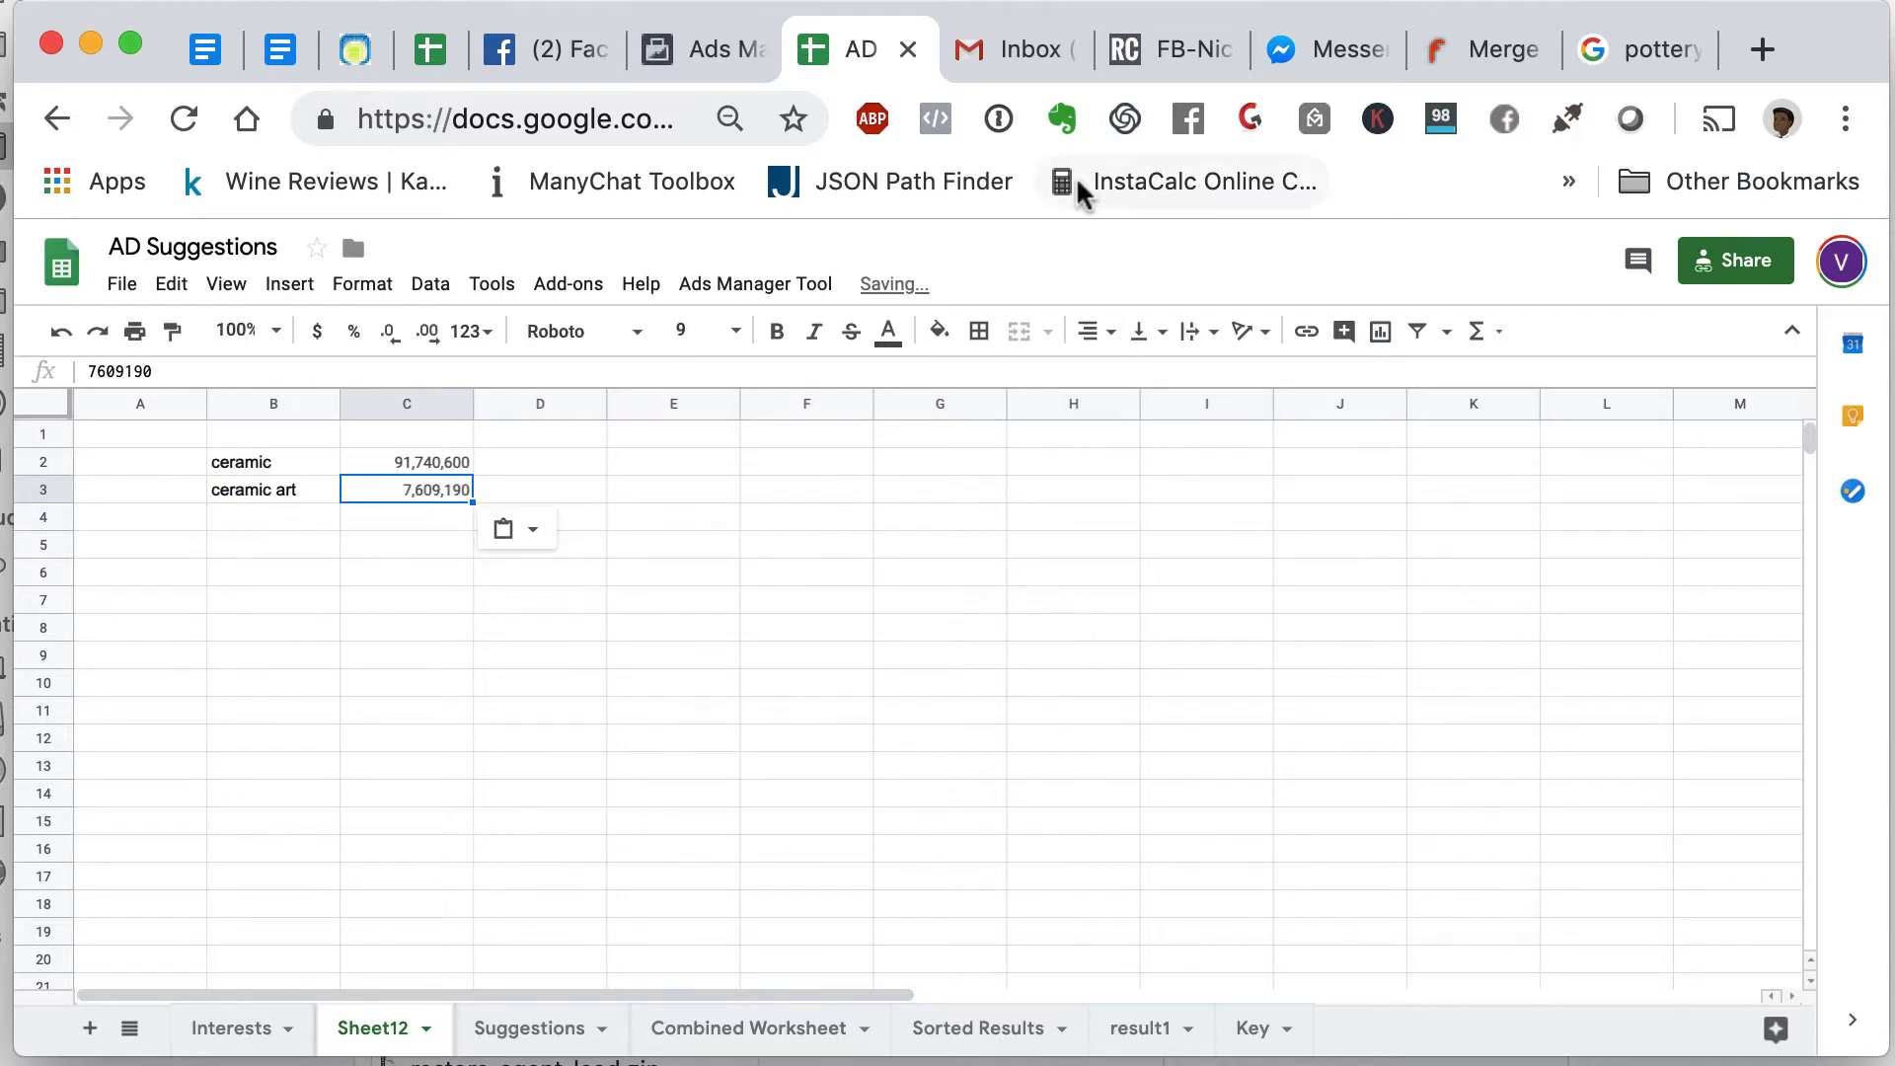
- Enter porcelin in B4 with the Porcelain audience size 27,865,670 in C4
left_click(712, 57)
mouse_move(893, 679)
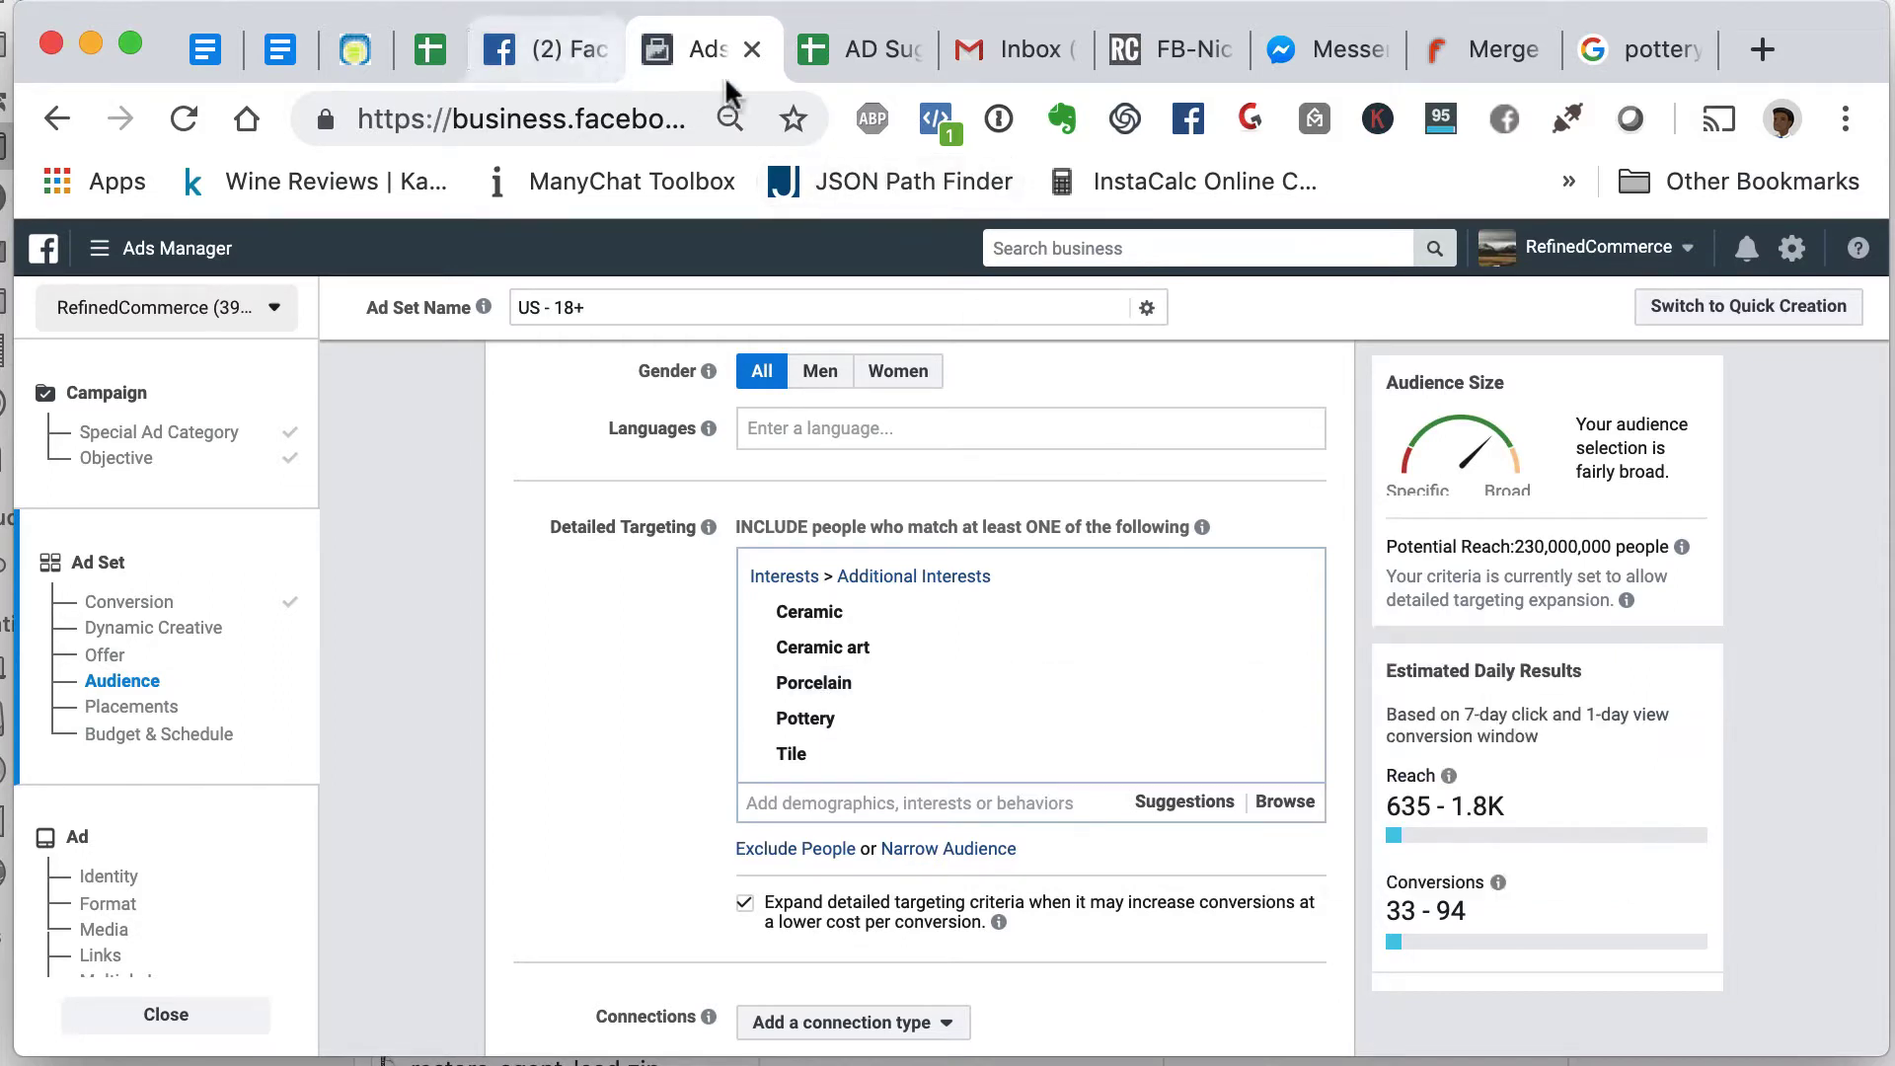
left_click(869, 59)
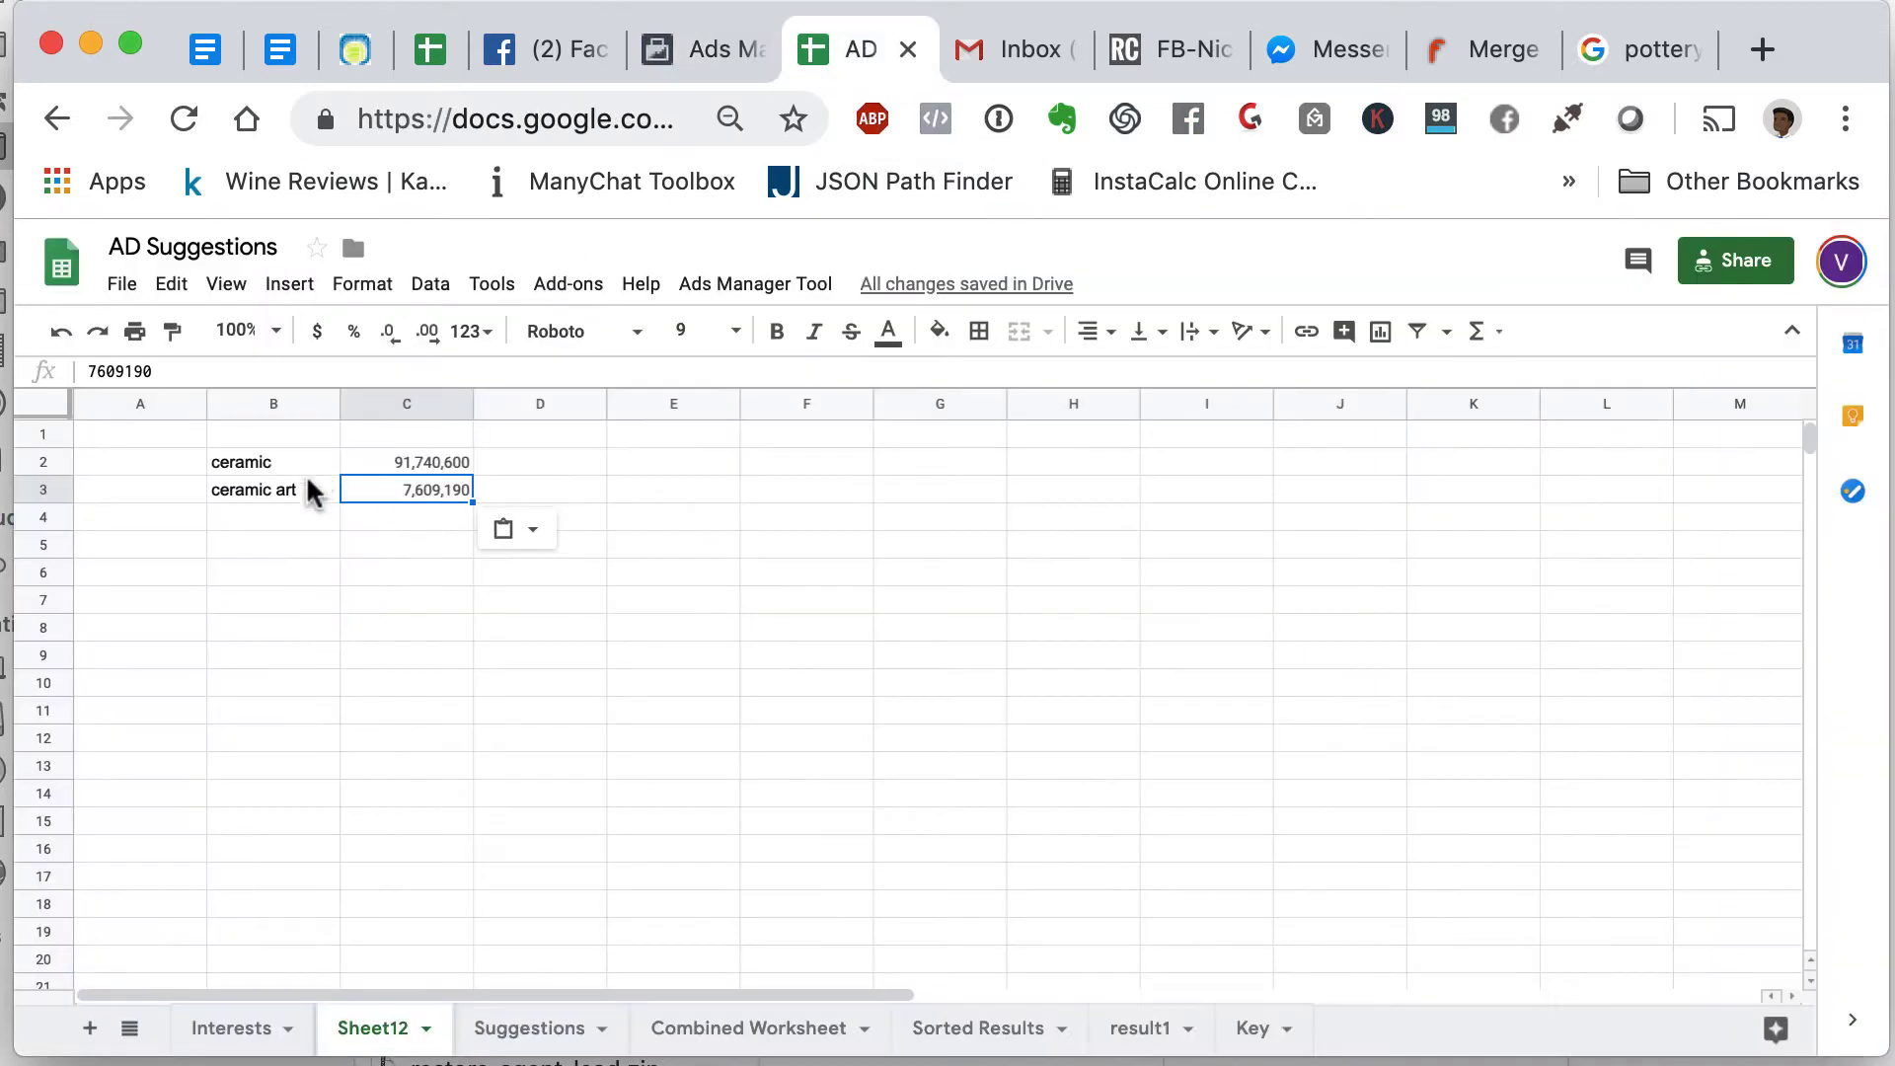
left_click(294, 523)
type("pr")
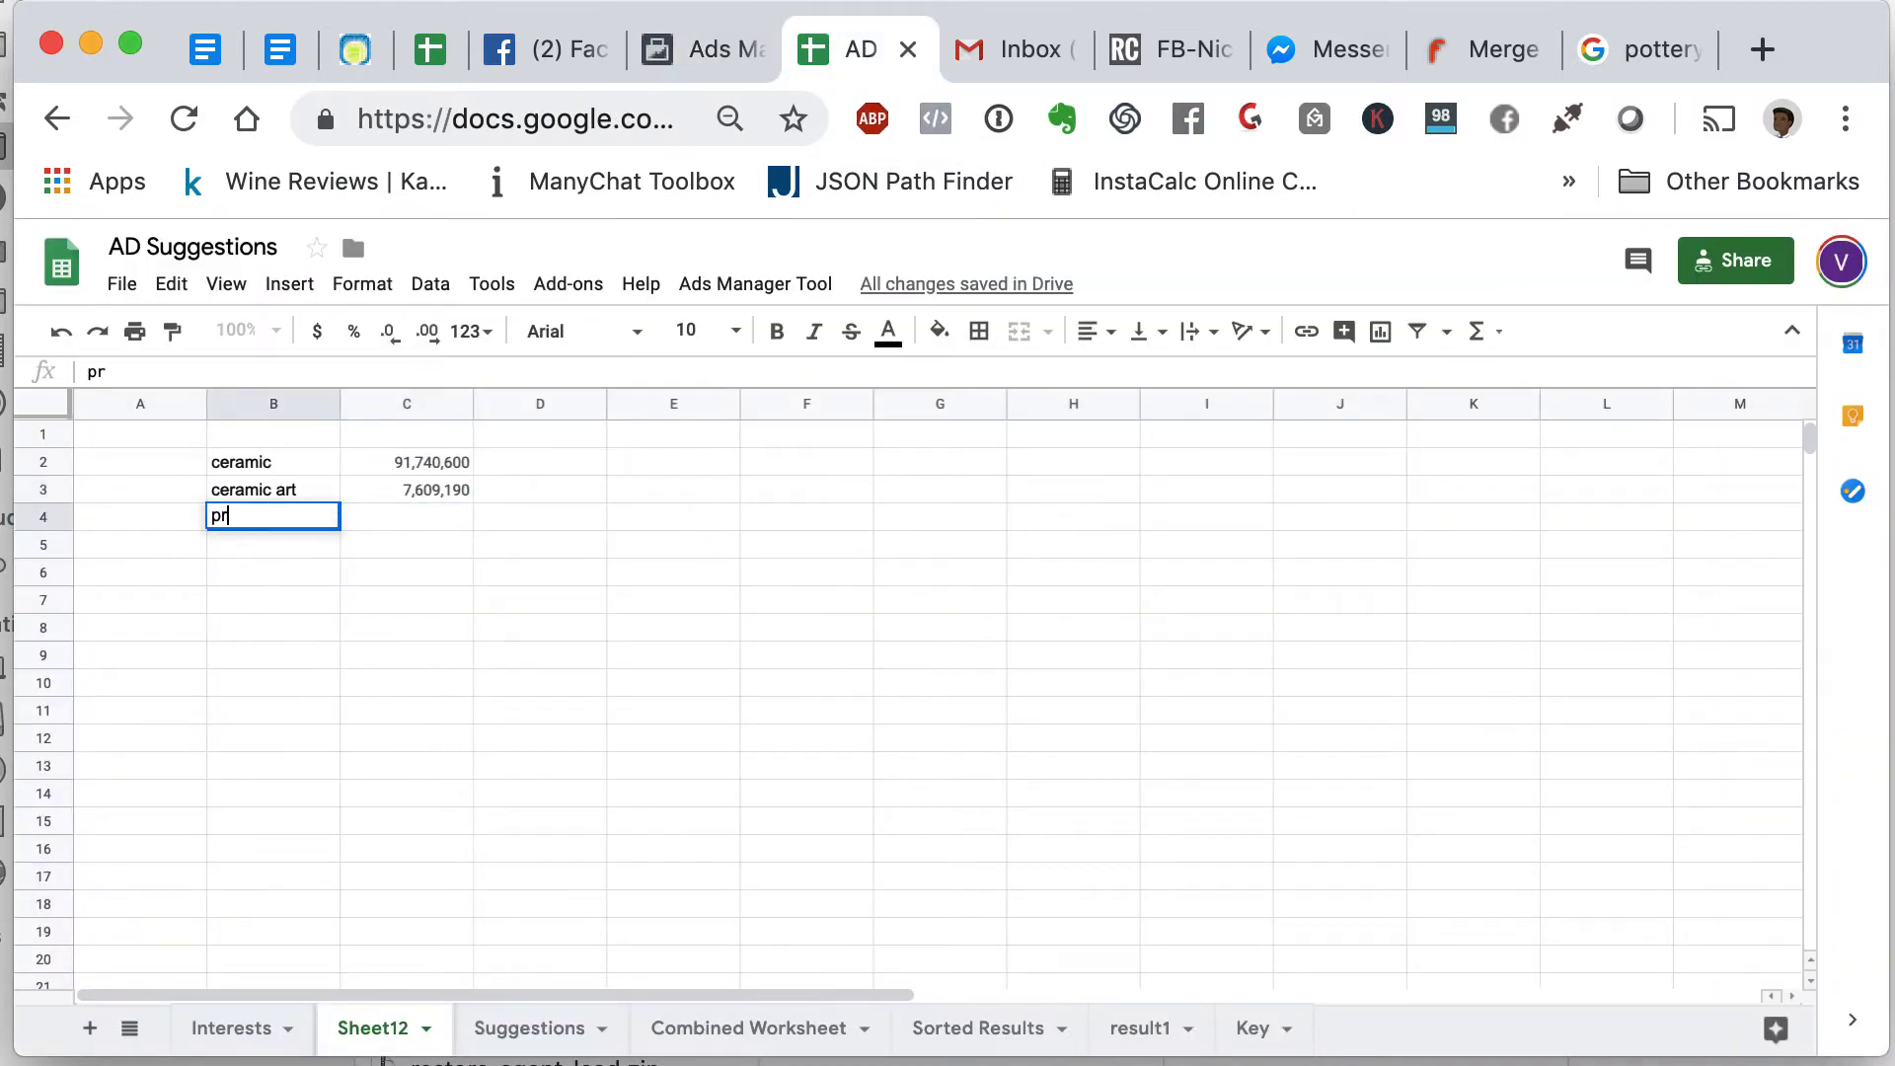
key("BackSpace")
type("orcelin")
key("Tab")
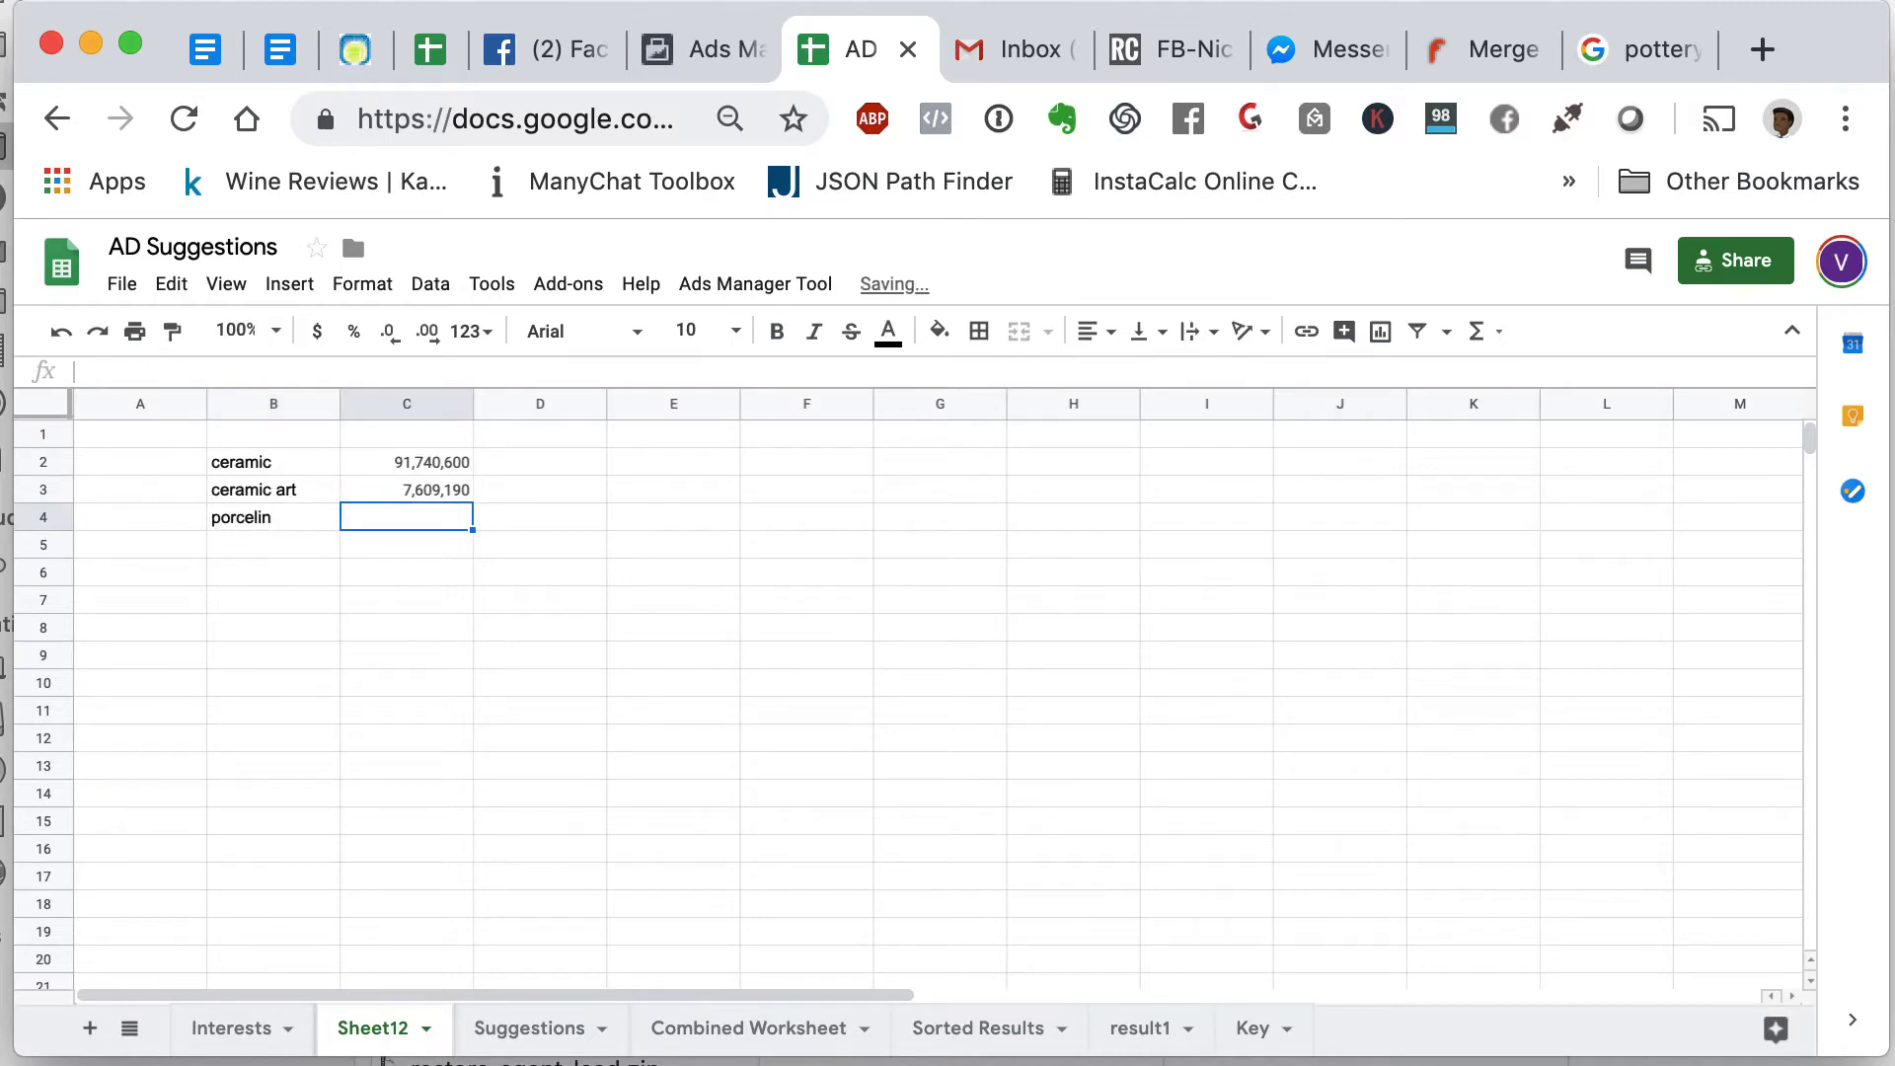
type("27865670")
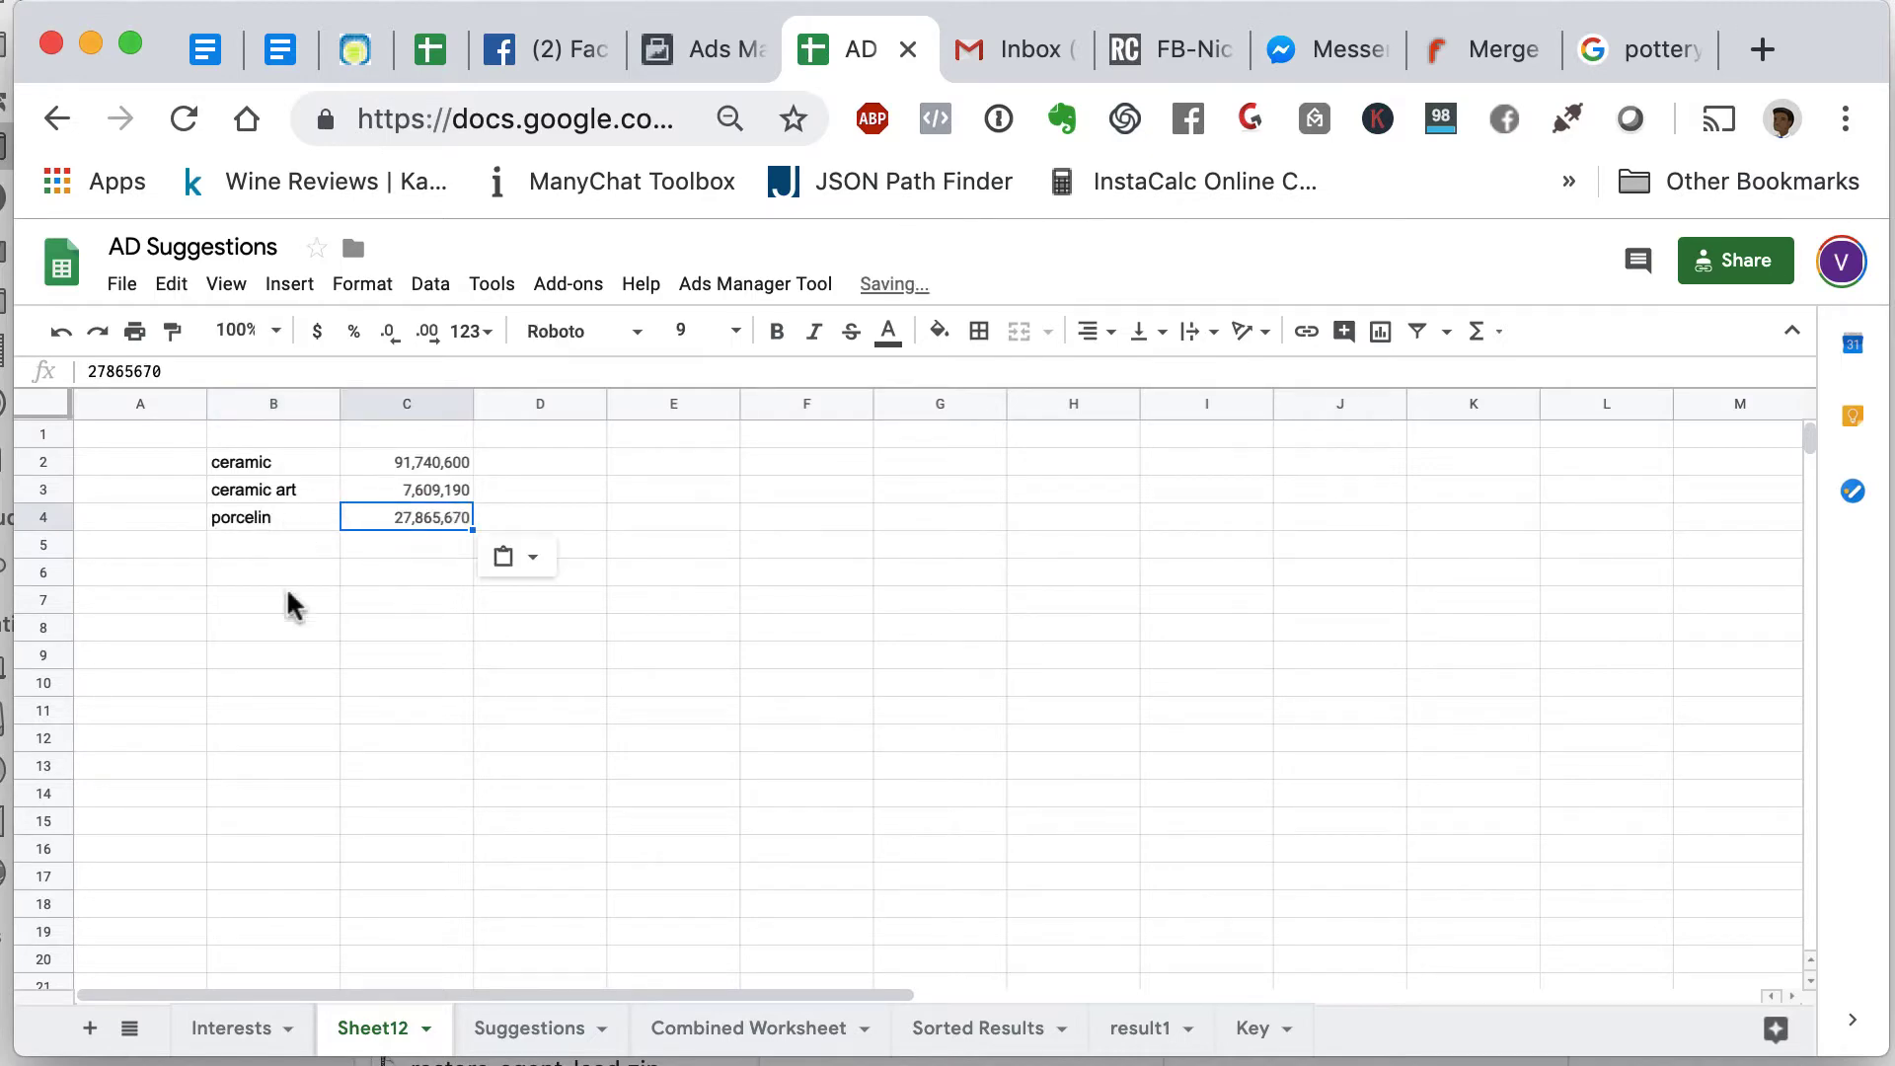
left_click(287, 522)
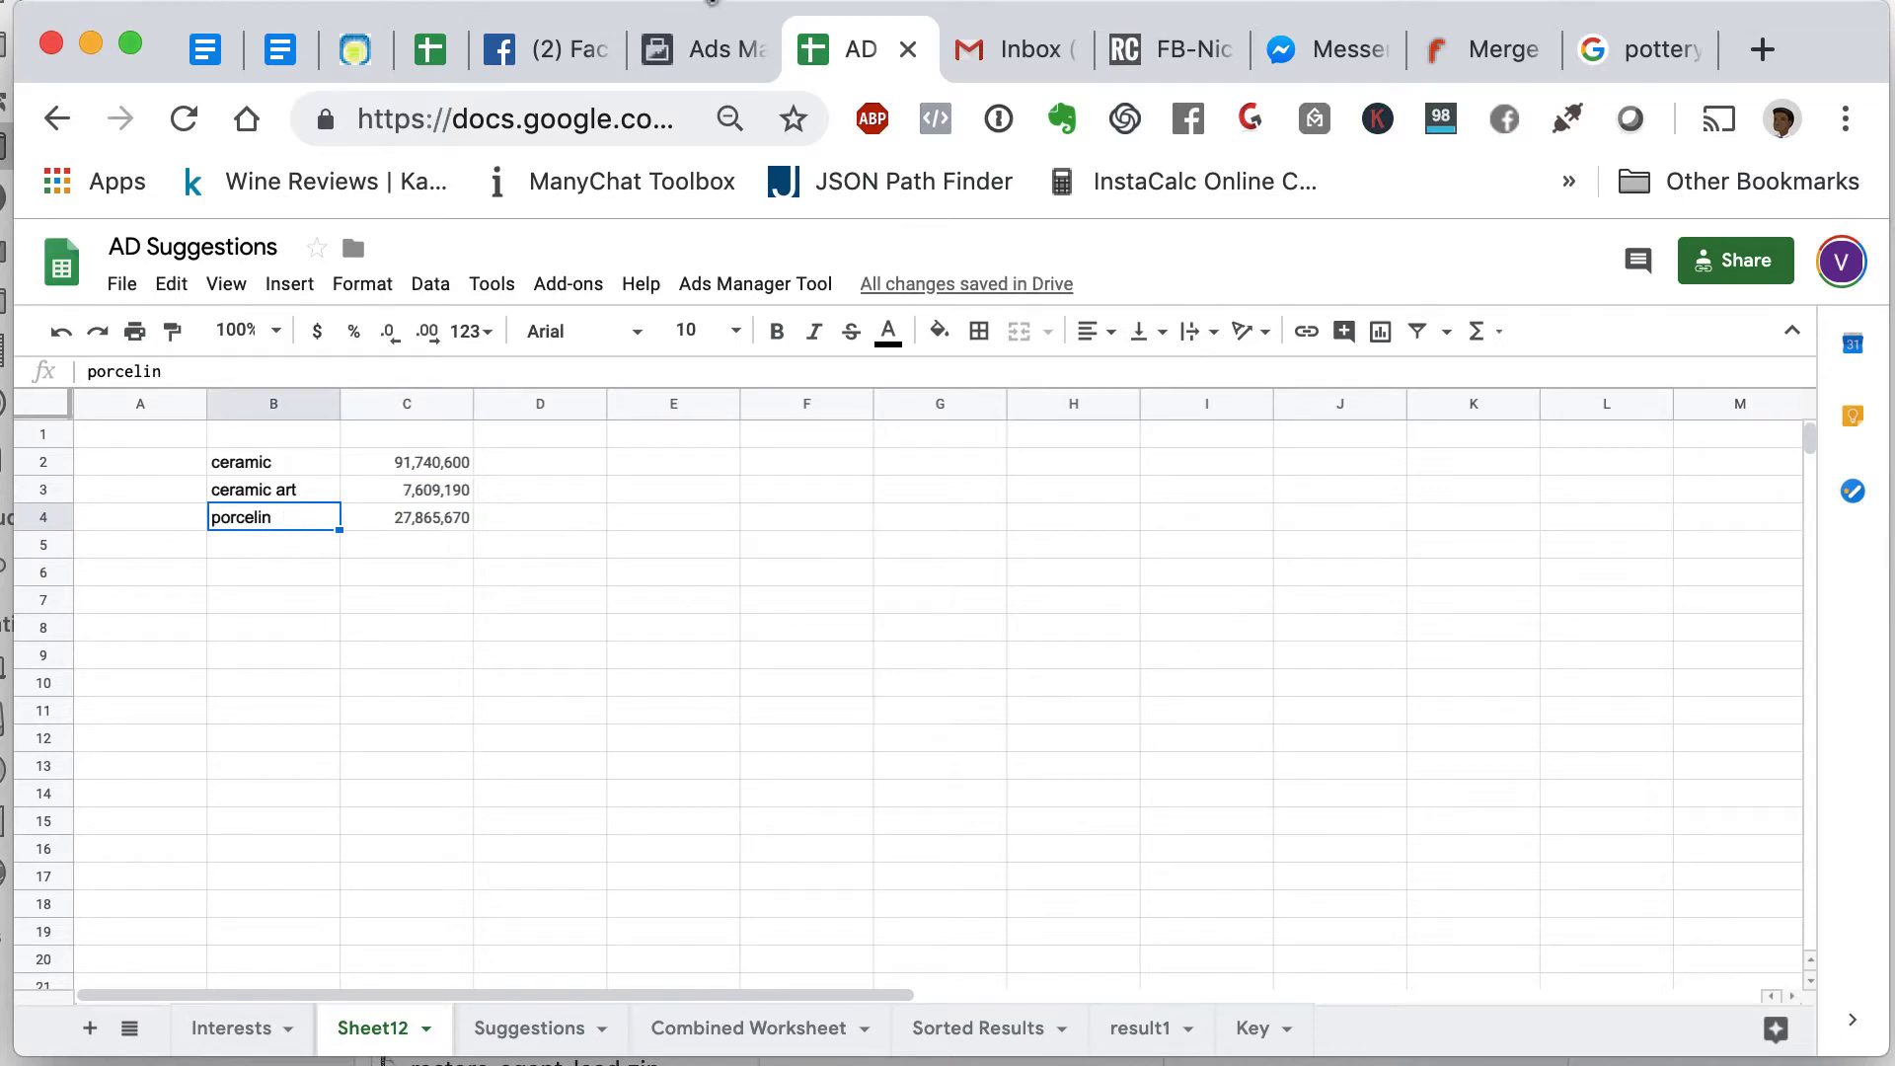
- Enter pottery in B5 with its audience size 45,322,250 in C5
left_click(706, 50)
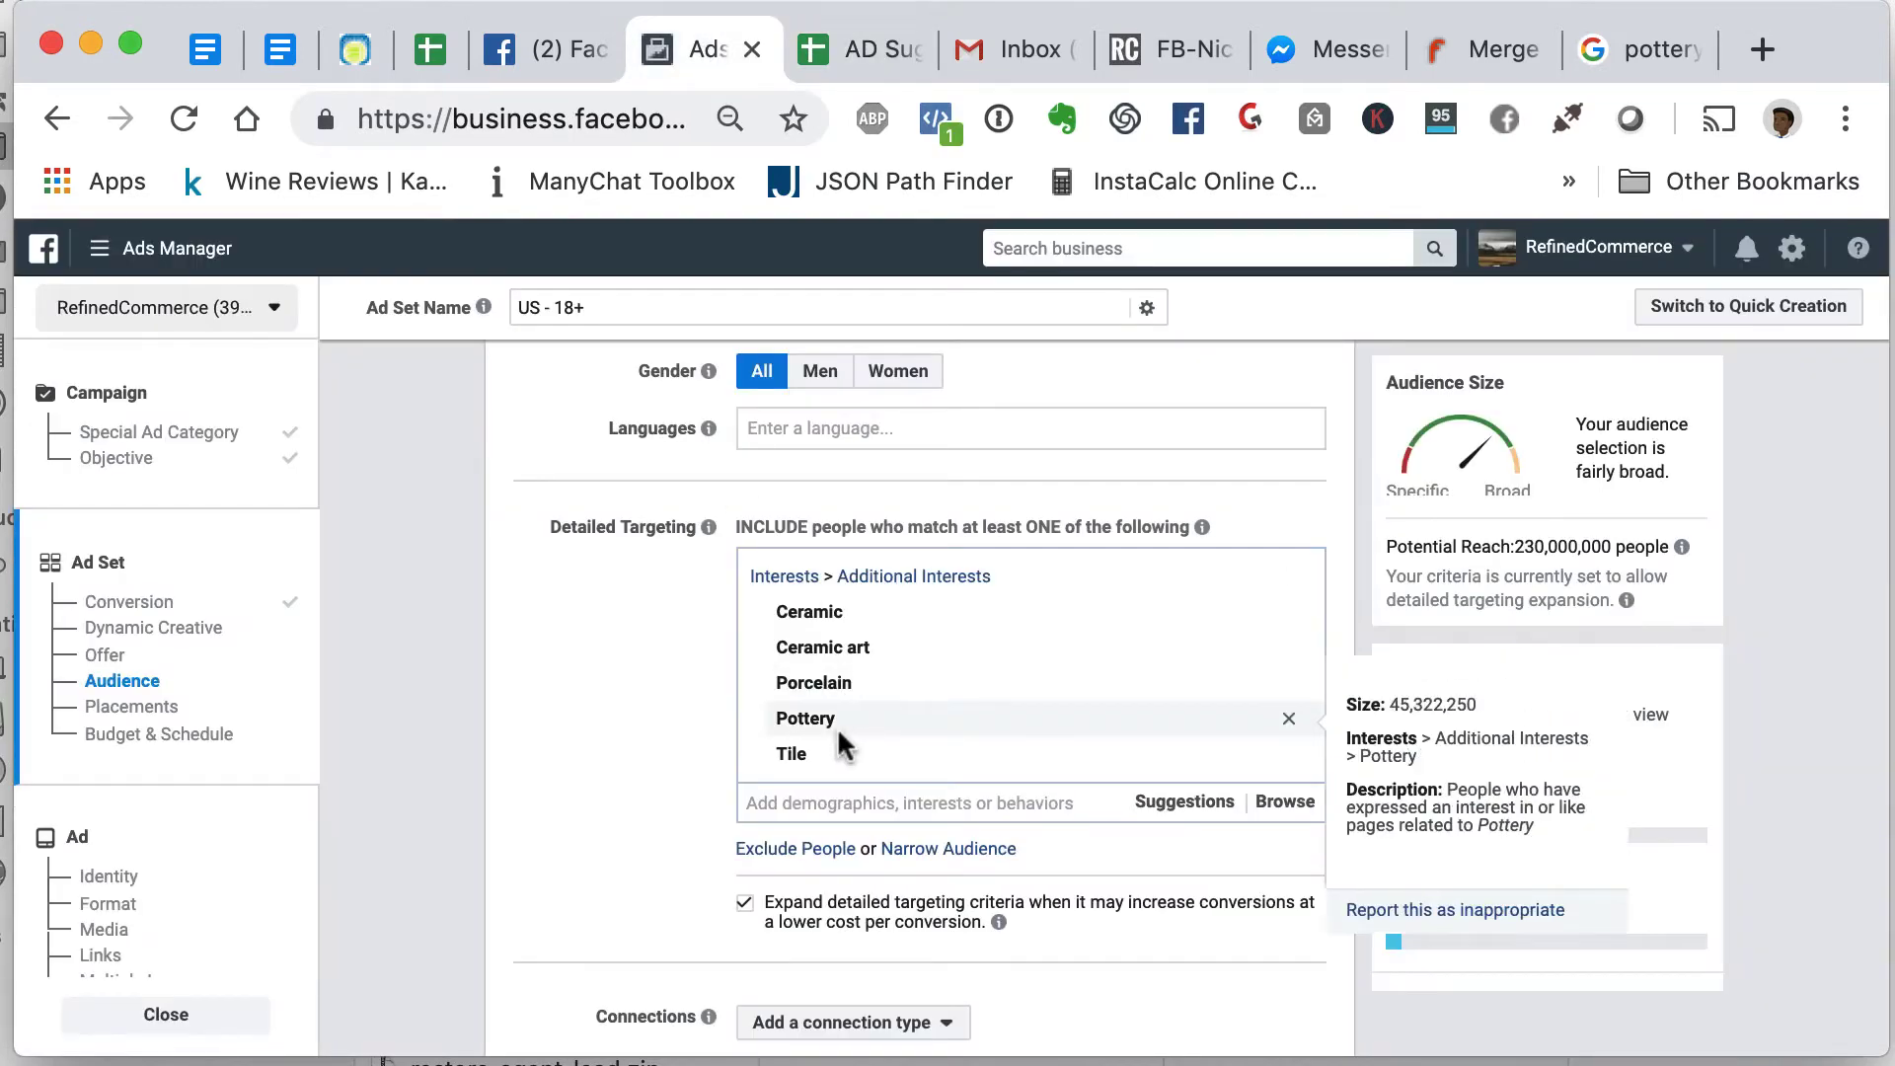
mouse_move(836, 747)
mouse_move(966, 681)
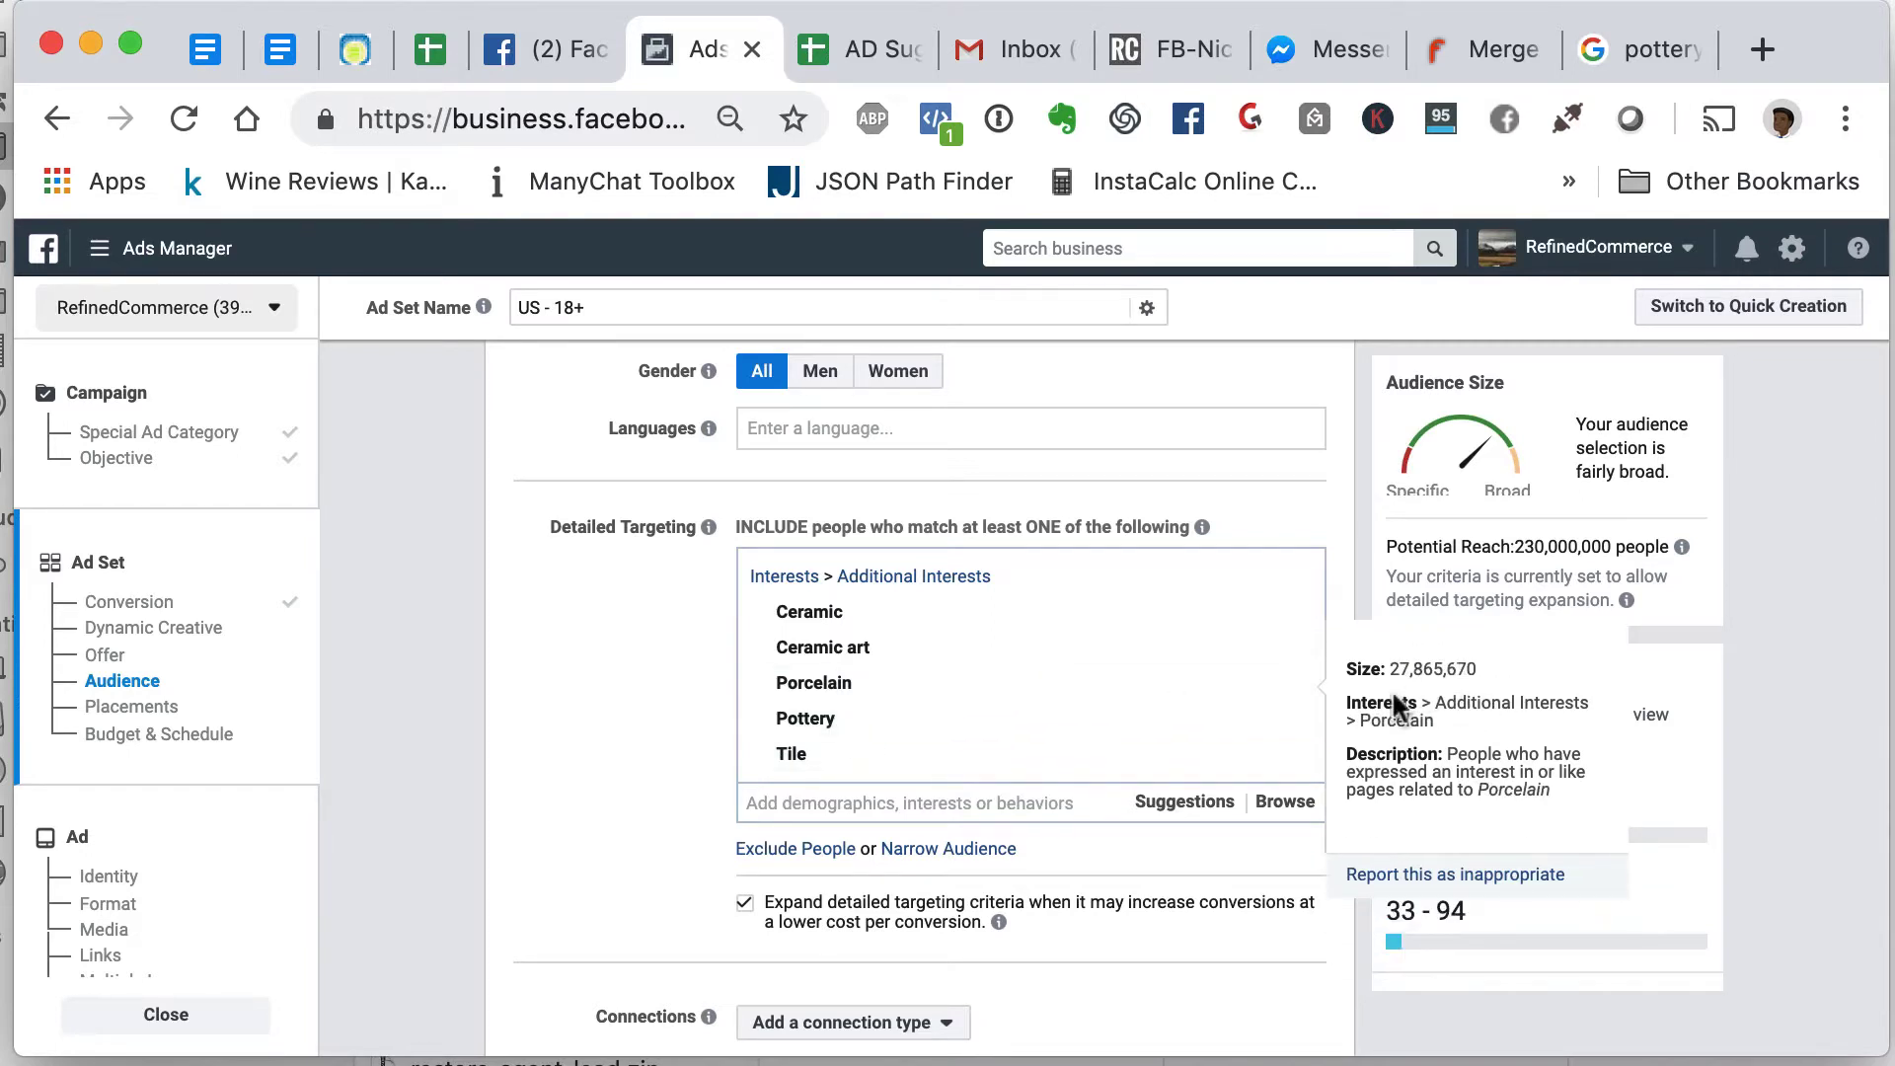
mouse_move(1261, 728)
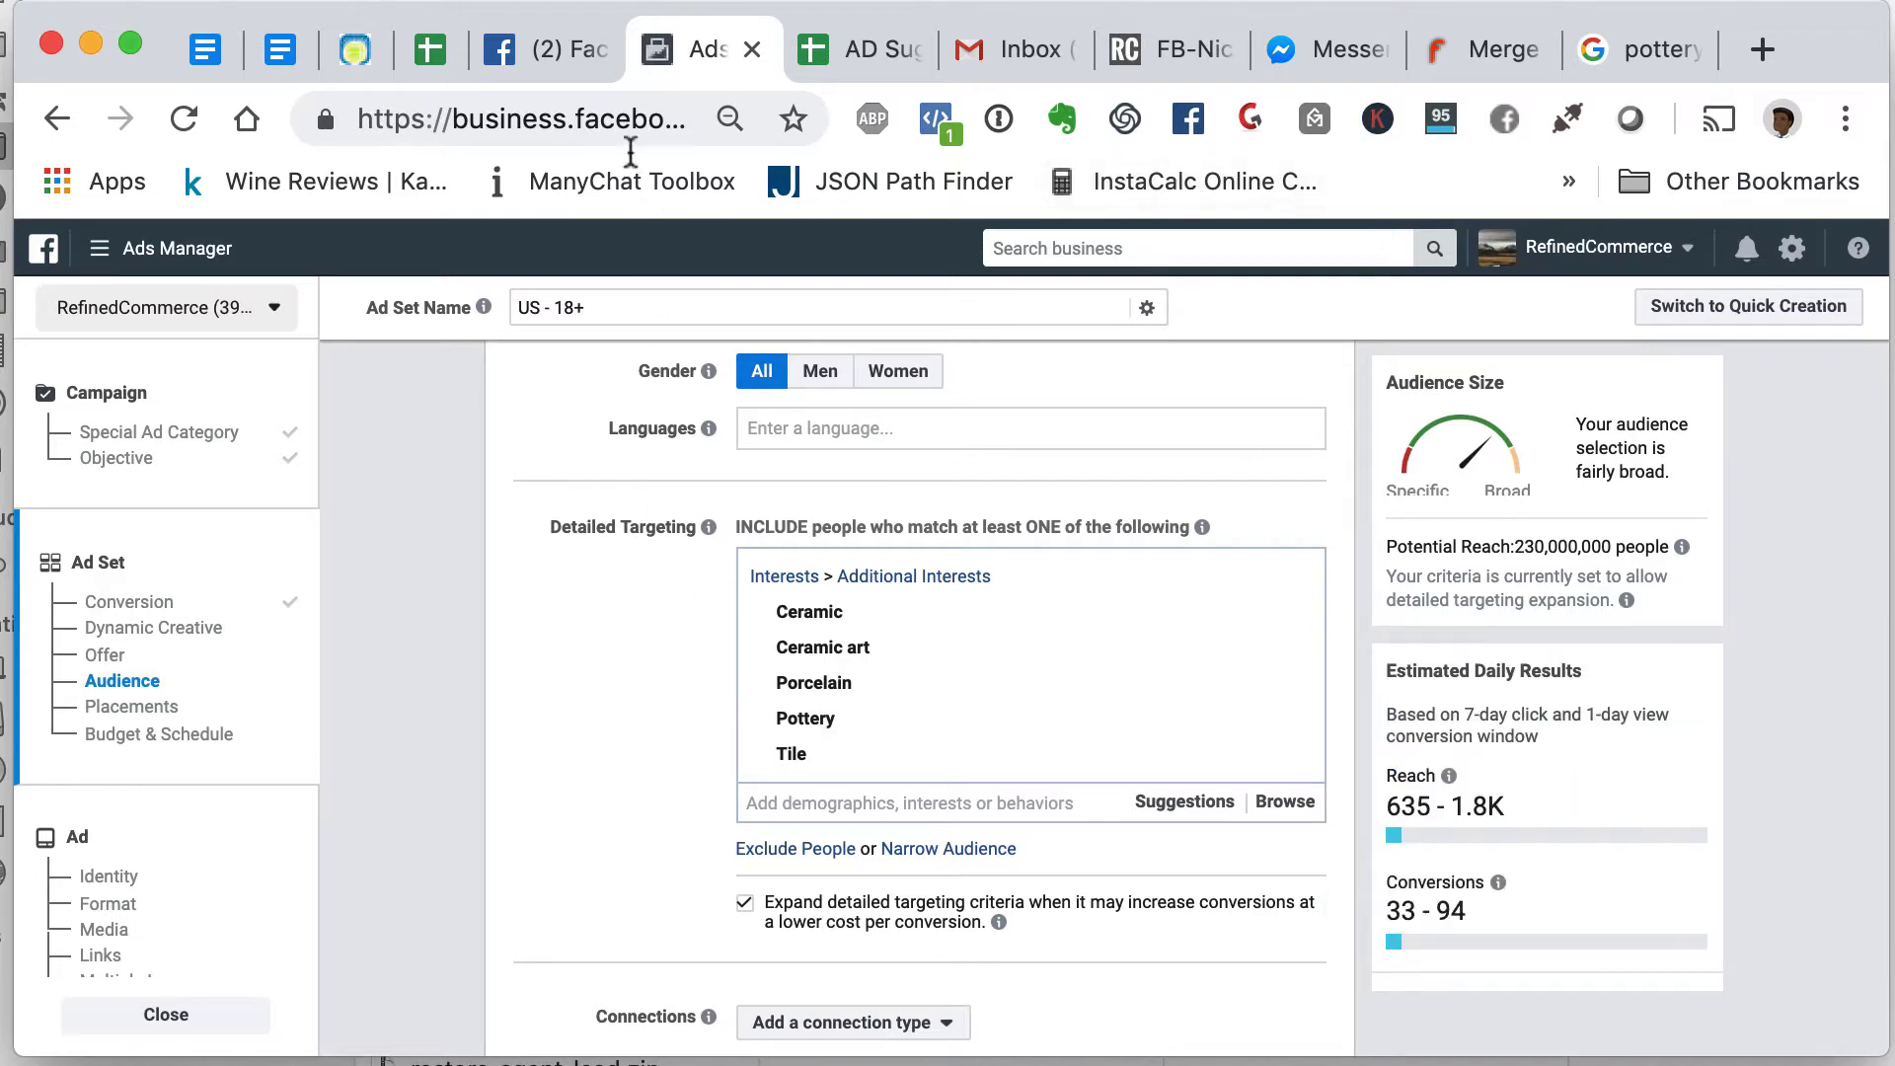
left_click(861, 51)
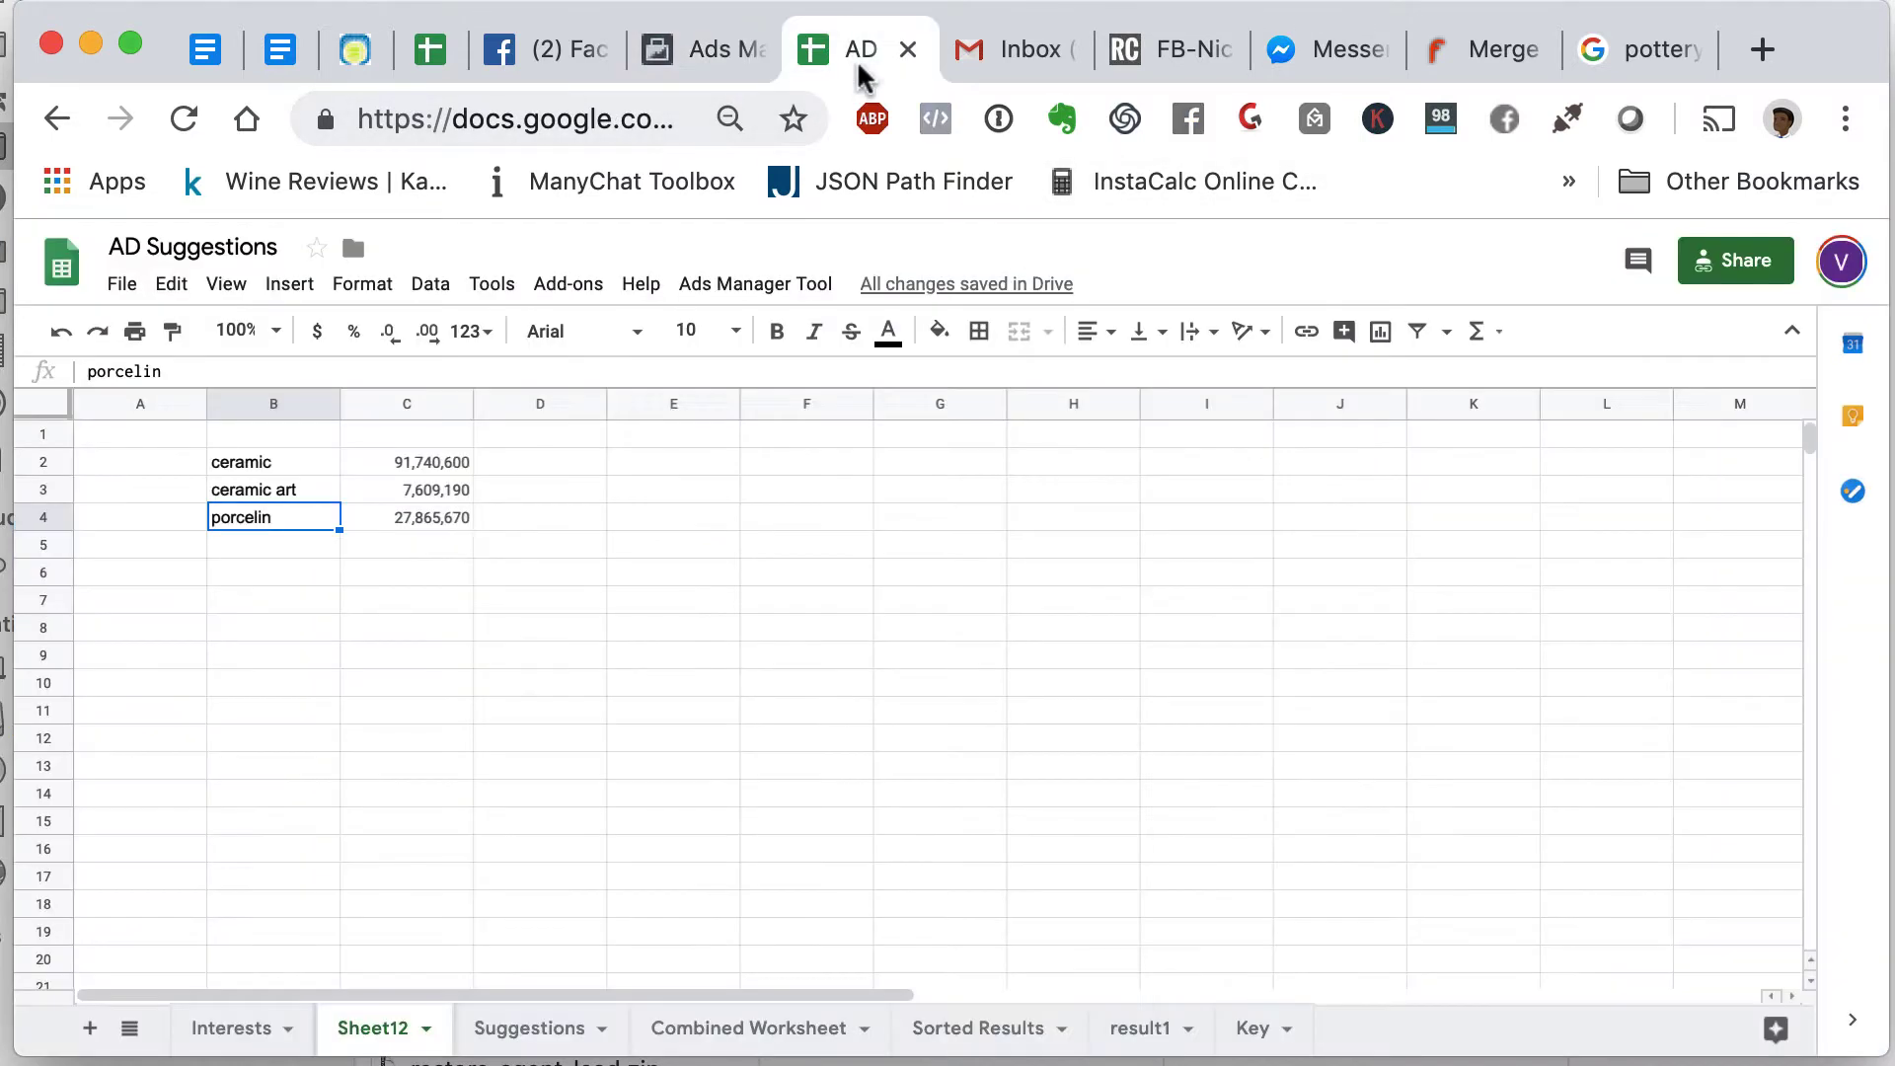
left_click(281, 545)
type("45,322,250")
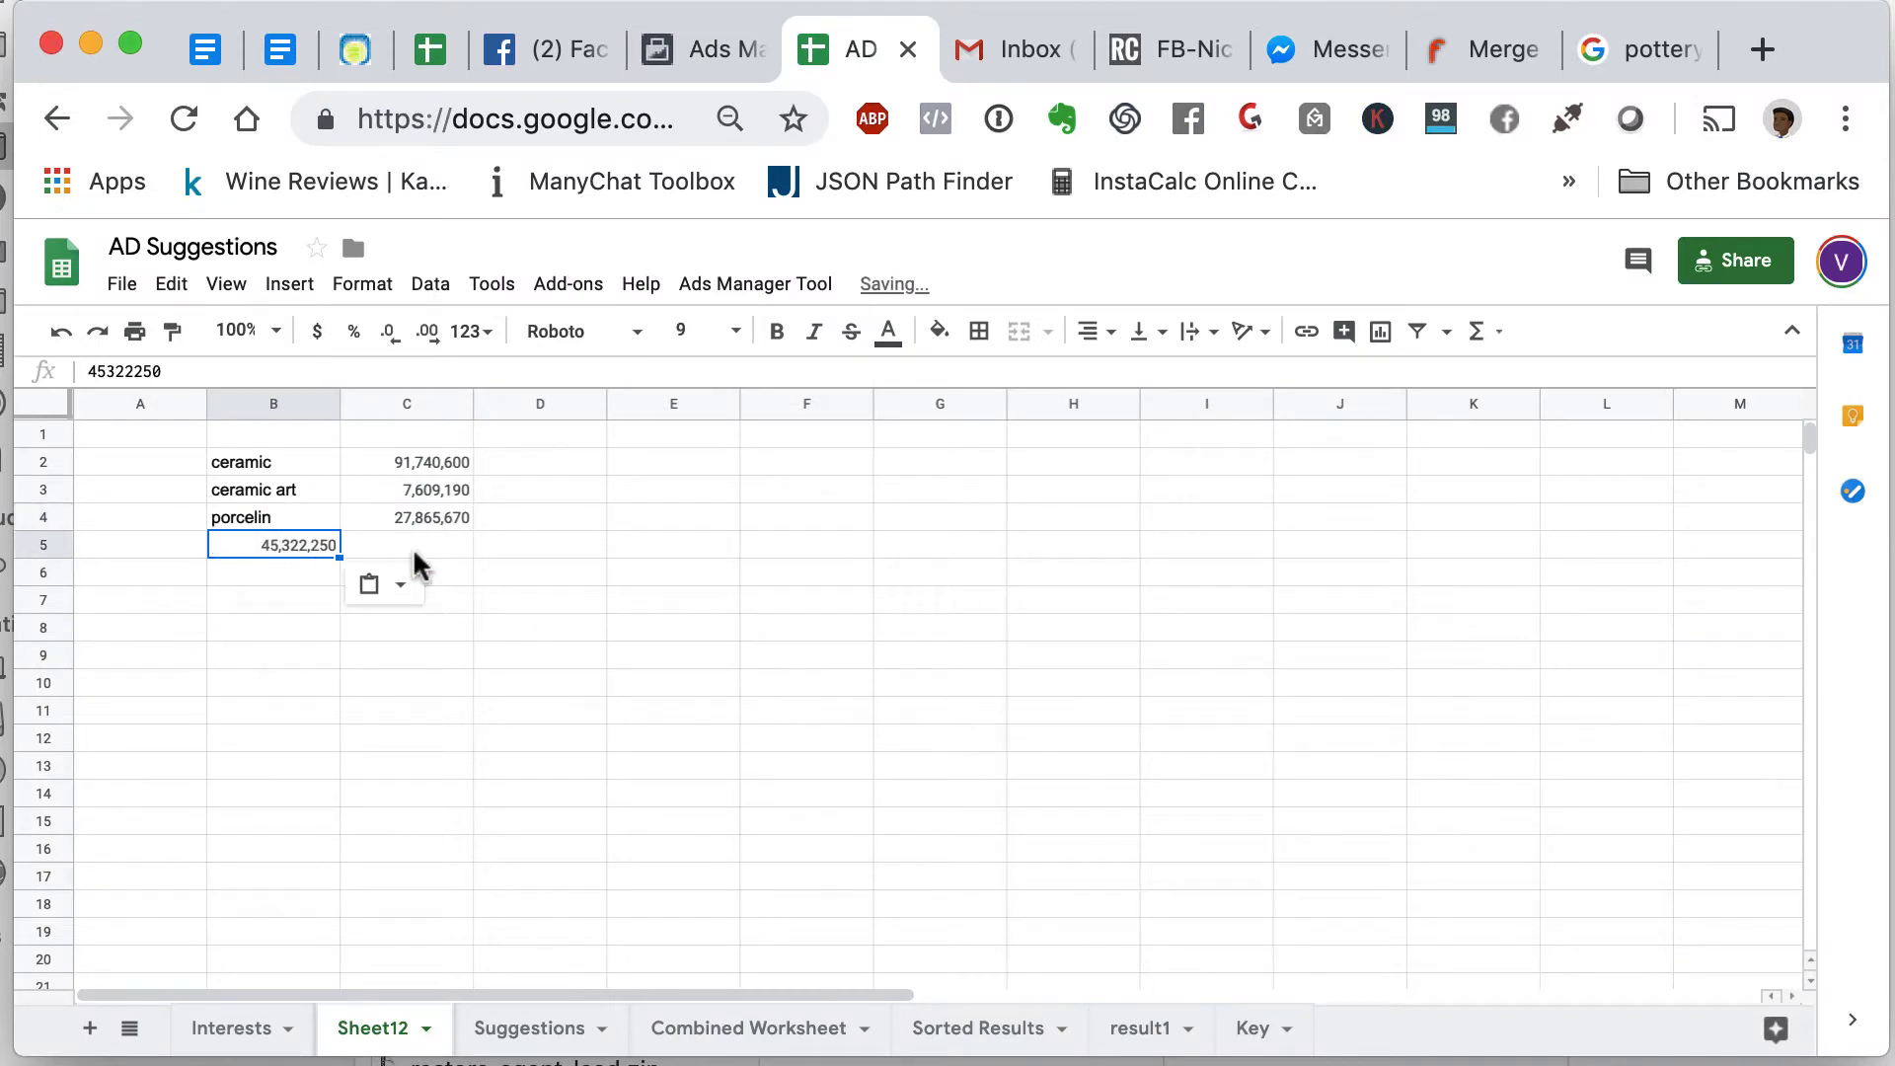
key("super+z")
left_click(421, 541)
type("45,322,250")
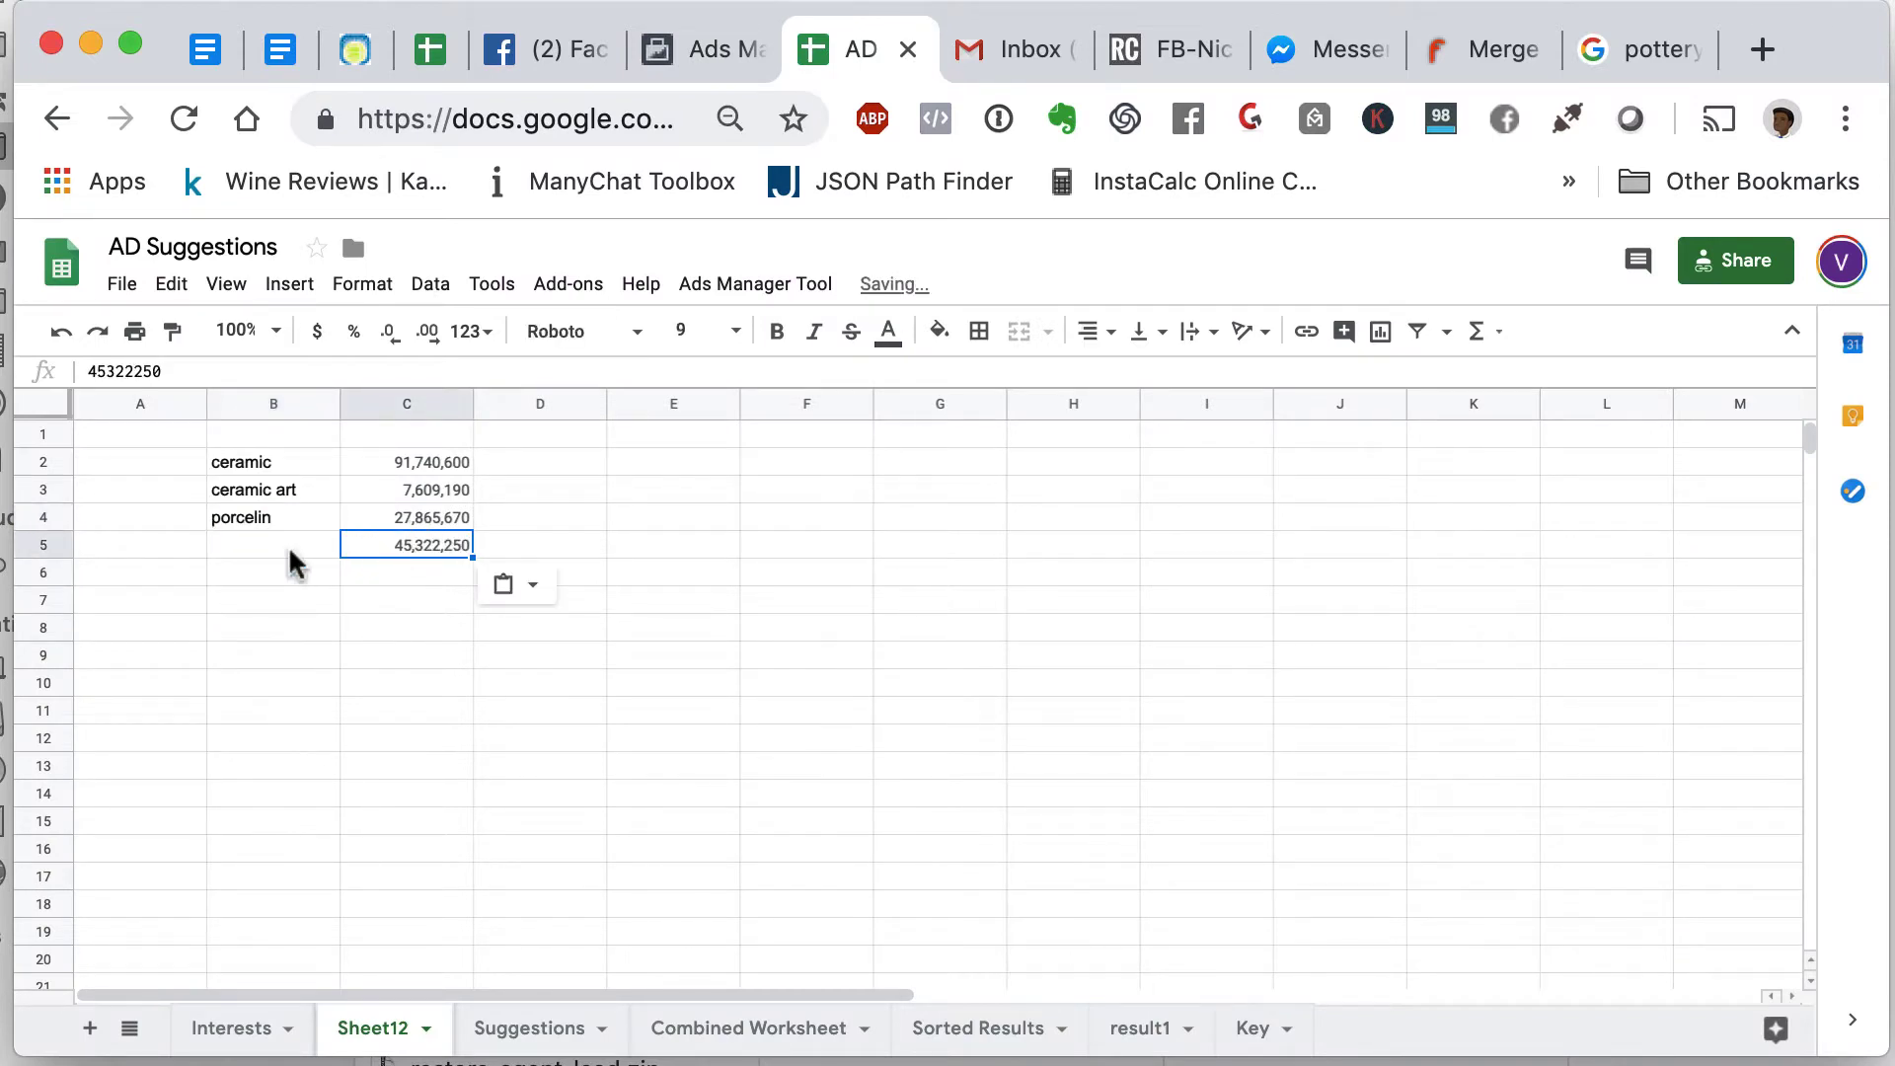
left_click(287, 548)
type("pottery")
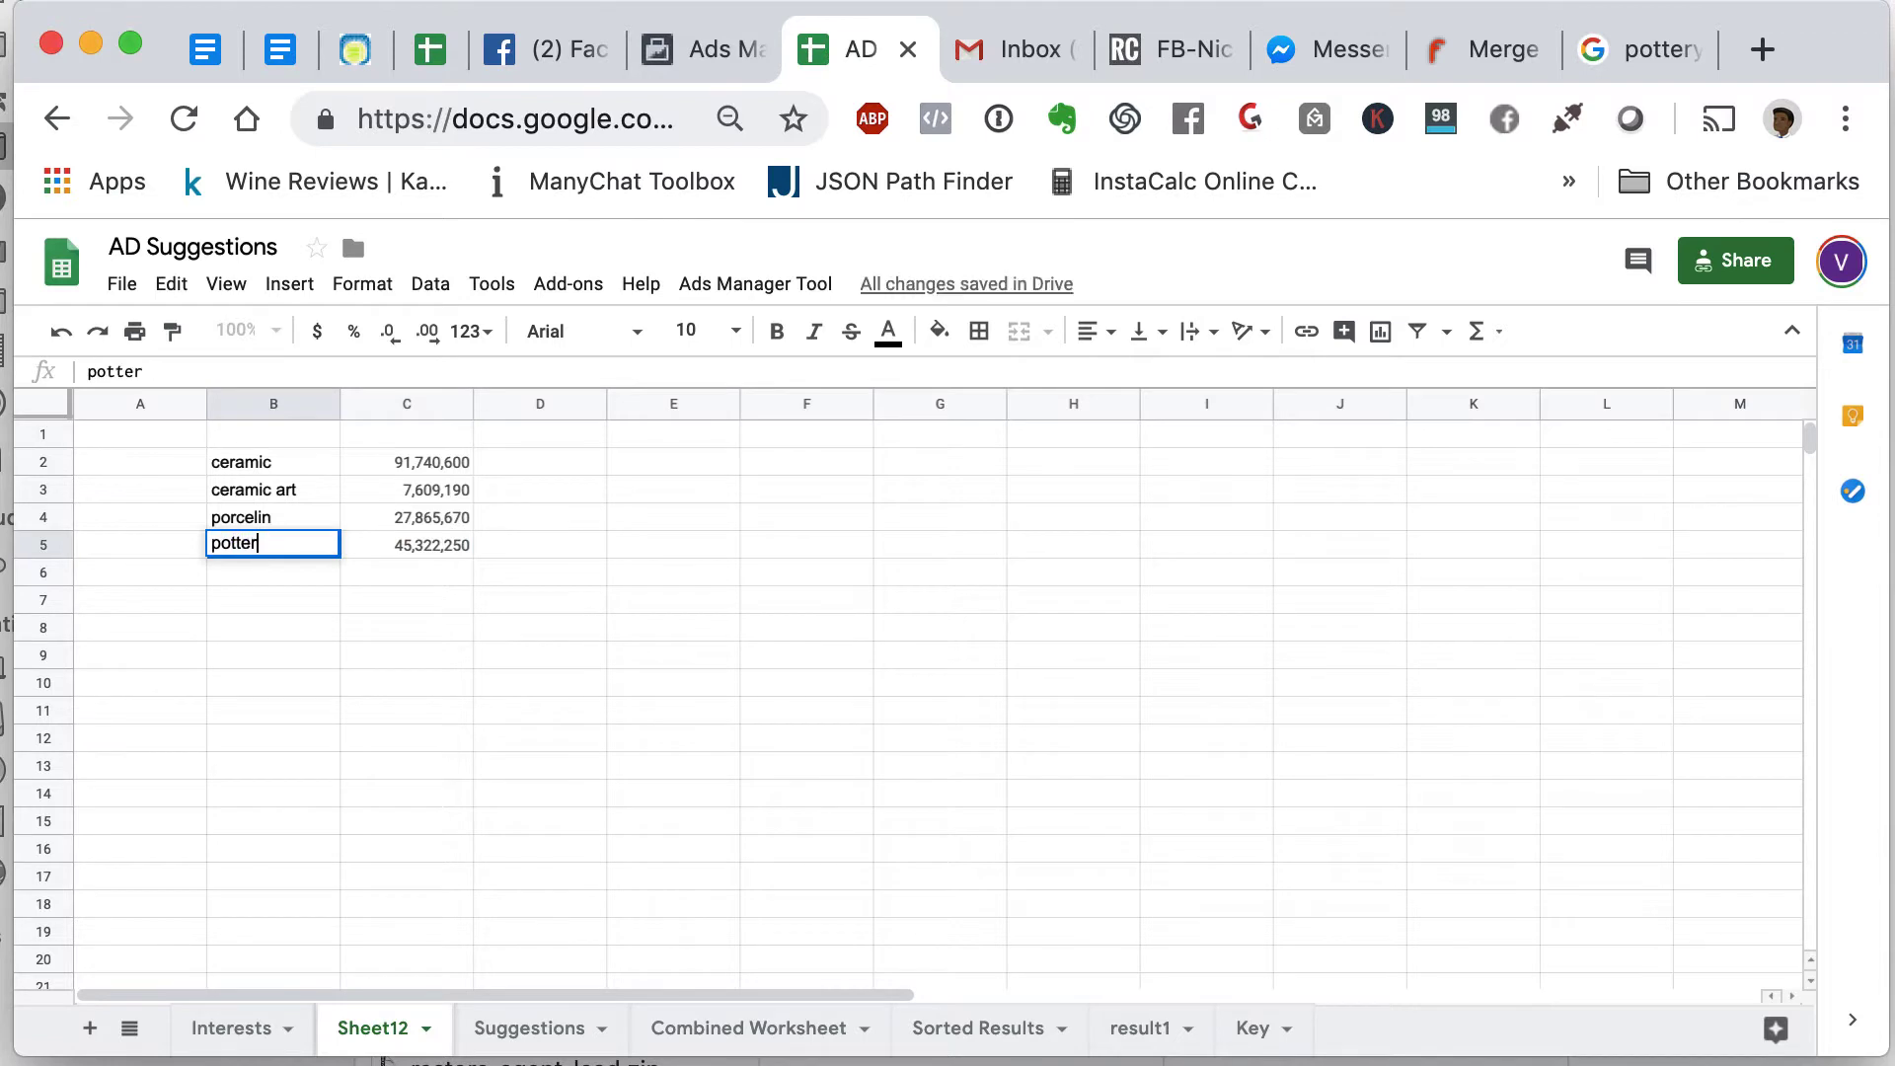
key("Return")
- Total the audience sizes in C6 with =SUM(C2:C5), giving 172,537,710
left_click(431, 586)
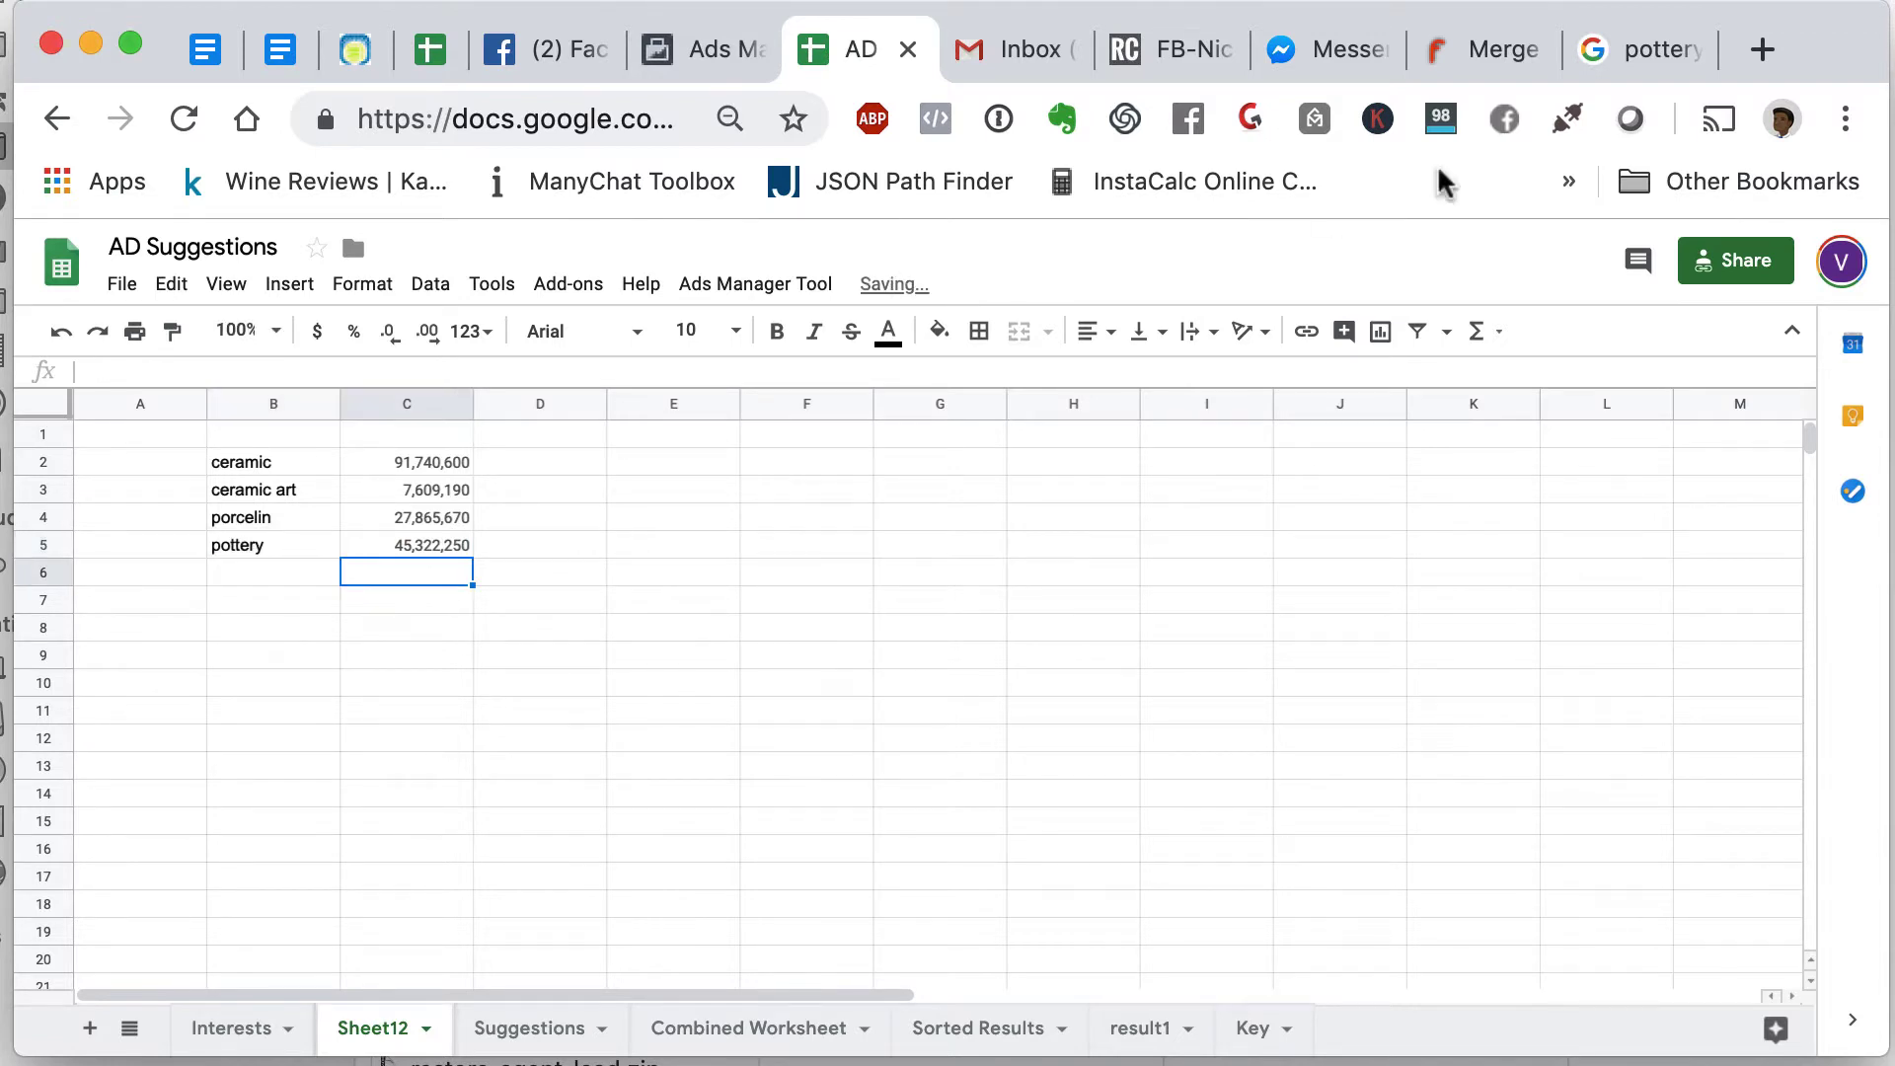
left_click(1479, 335)
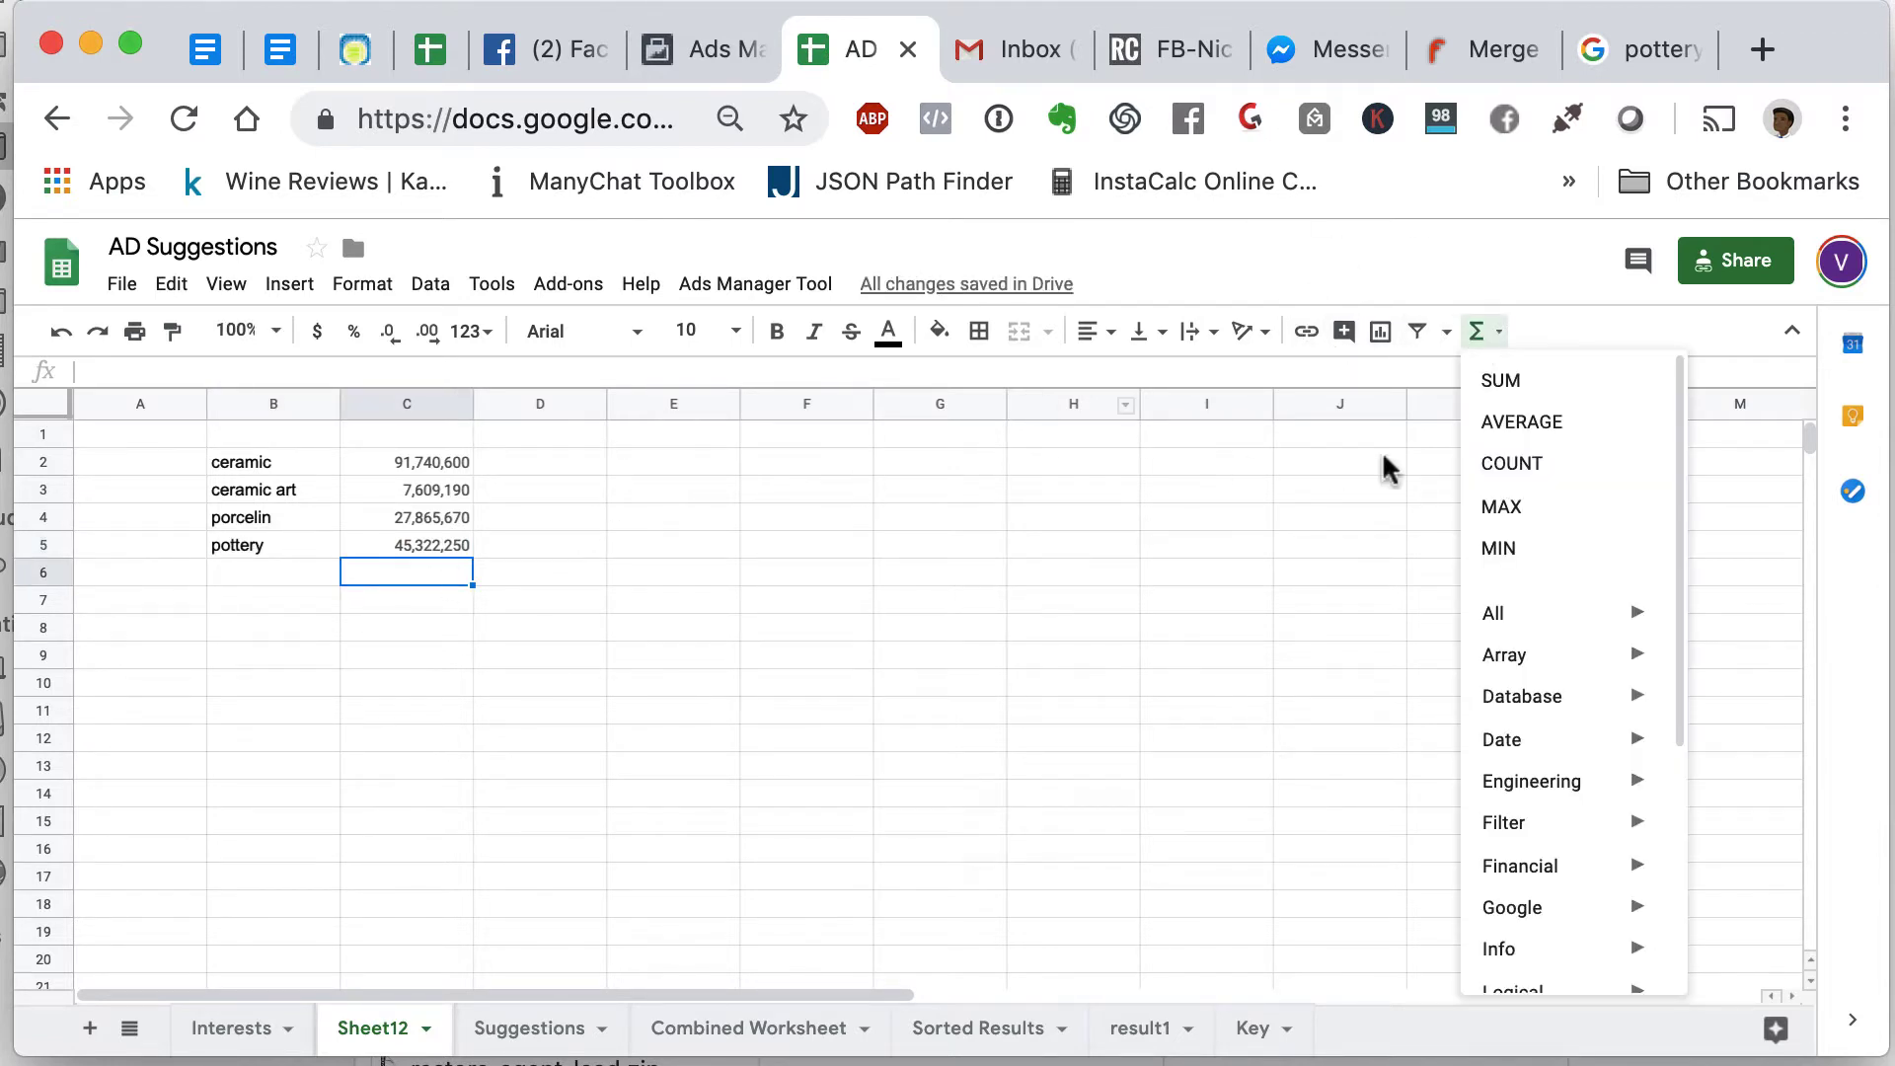
left_click(1552, 382)
left_click_drag(432, 462, 431, 556)
key("Return")
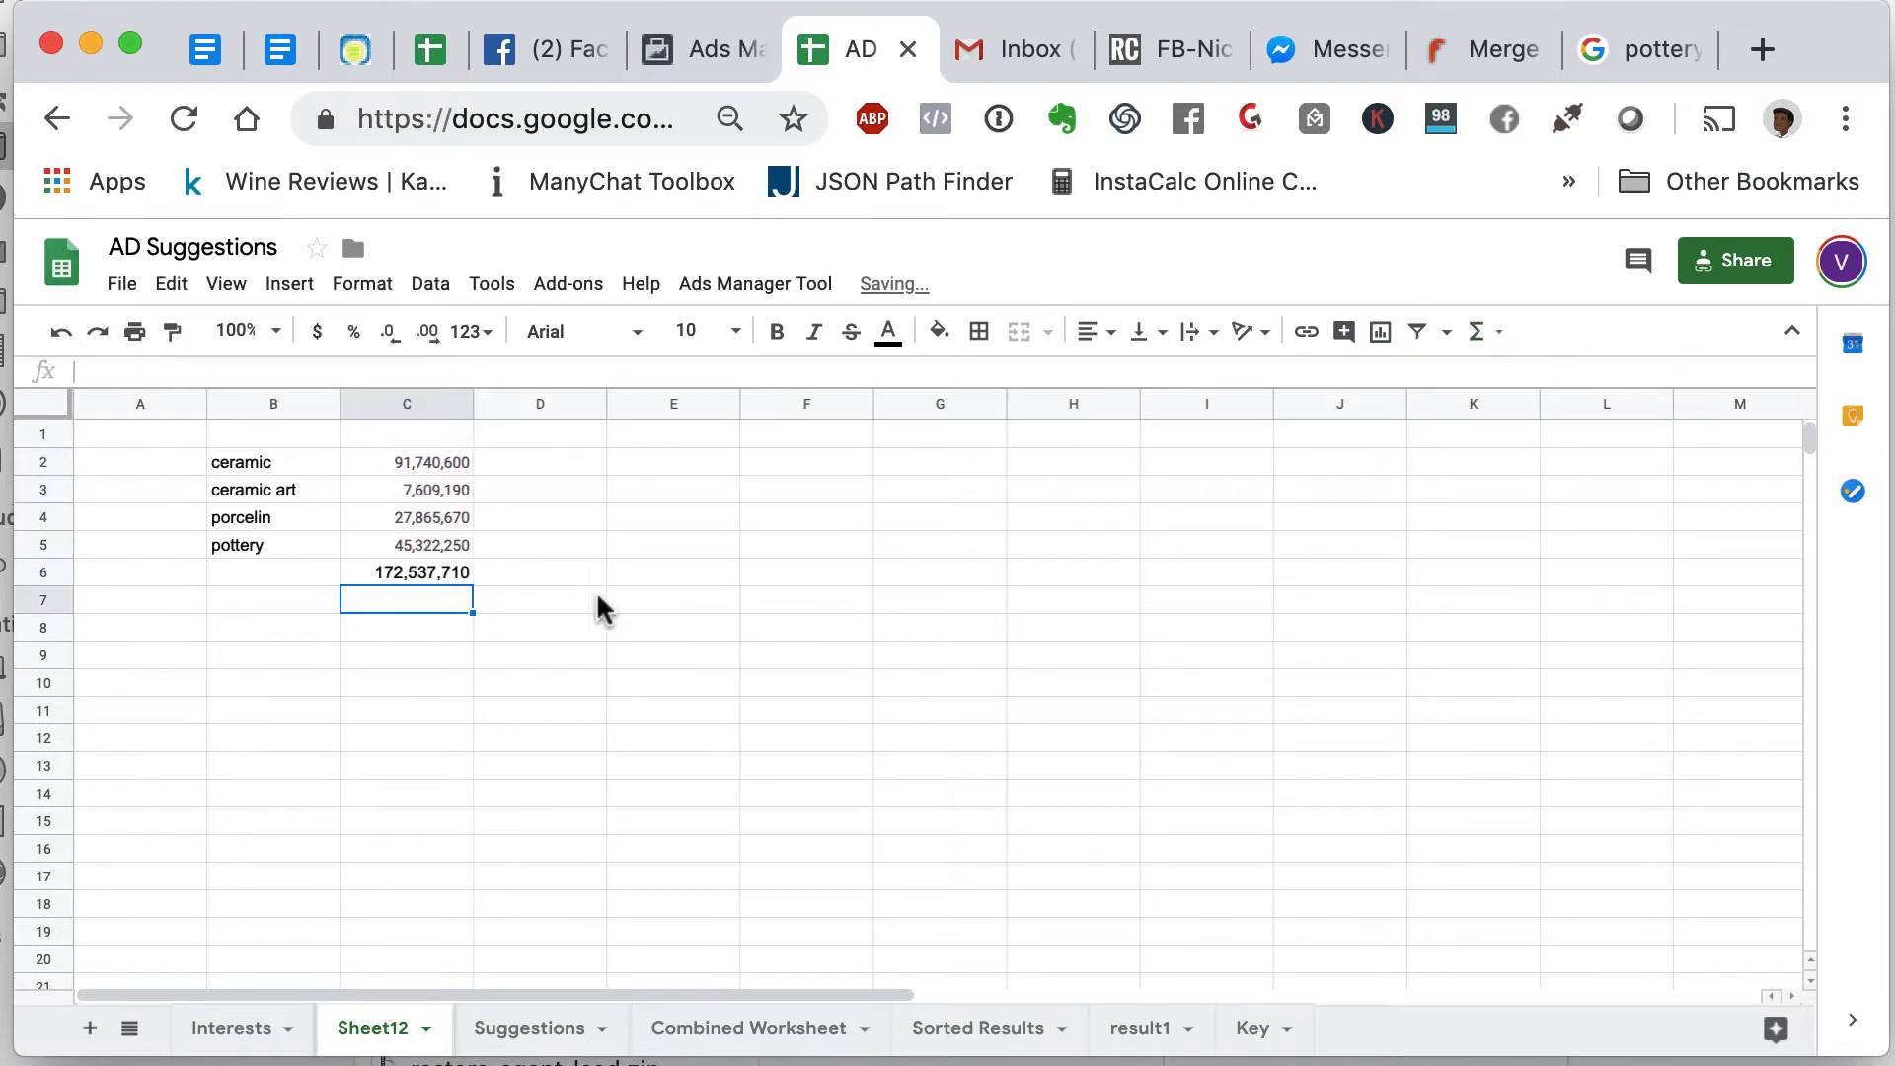
left_click(601, 603)
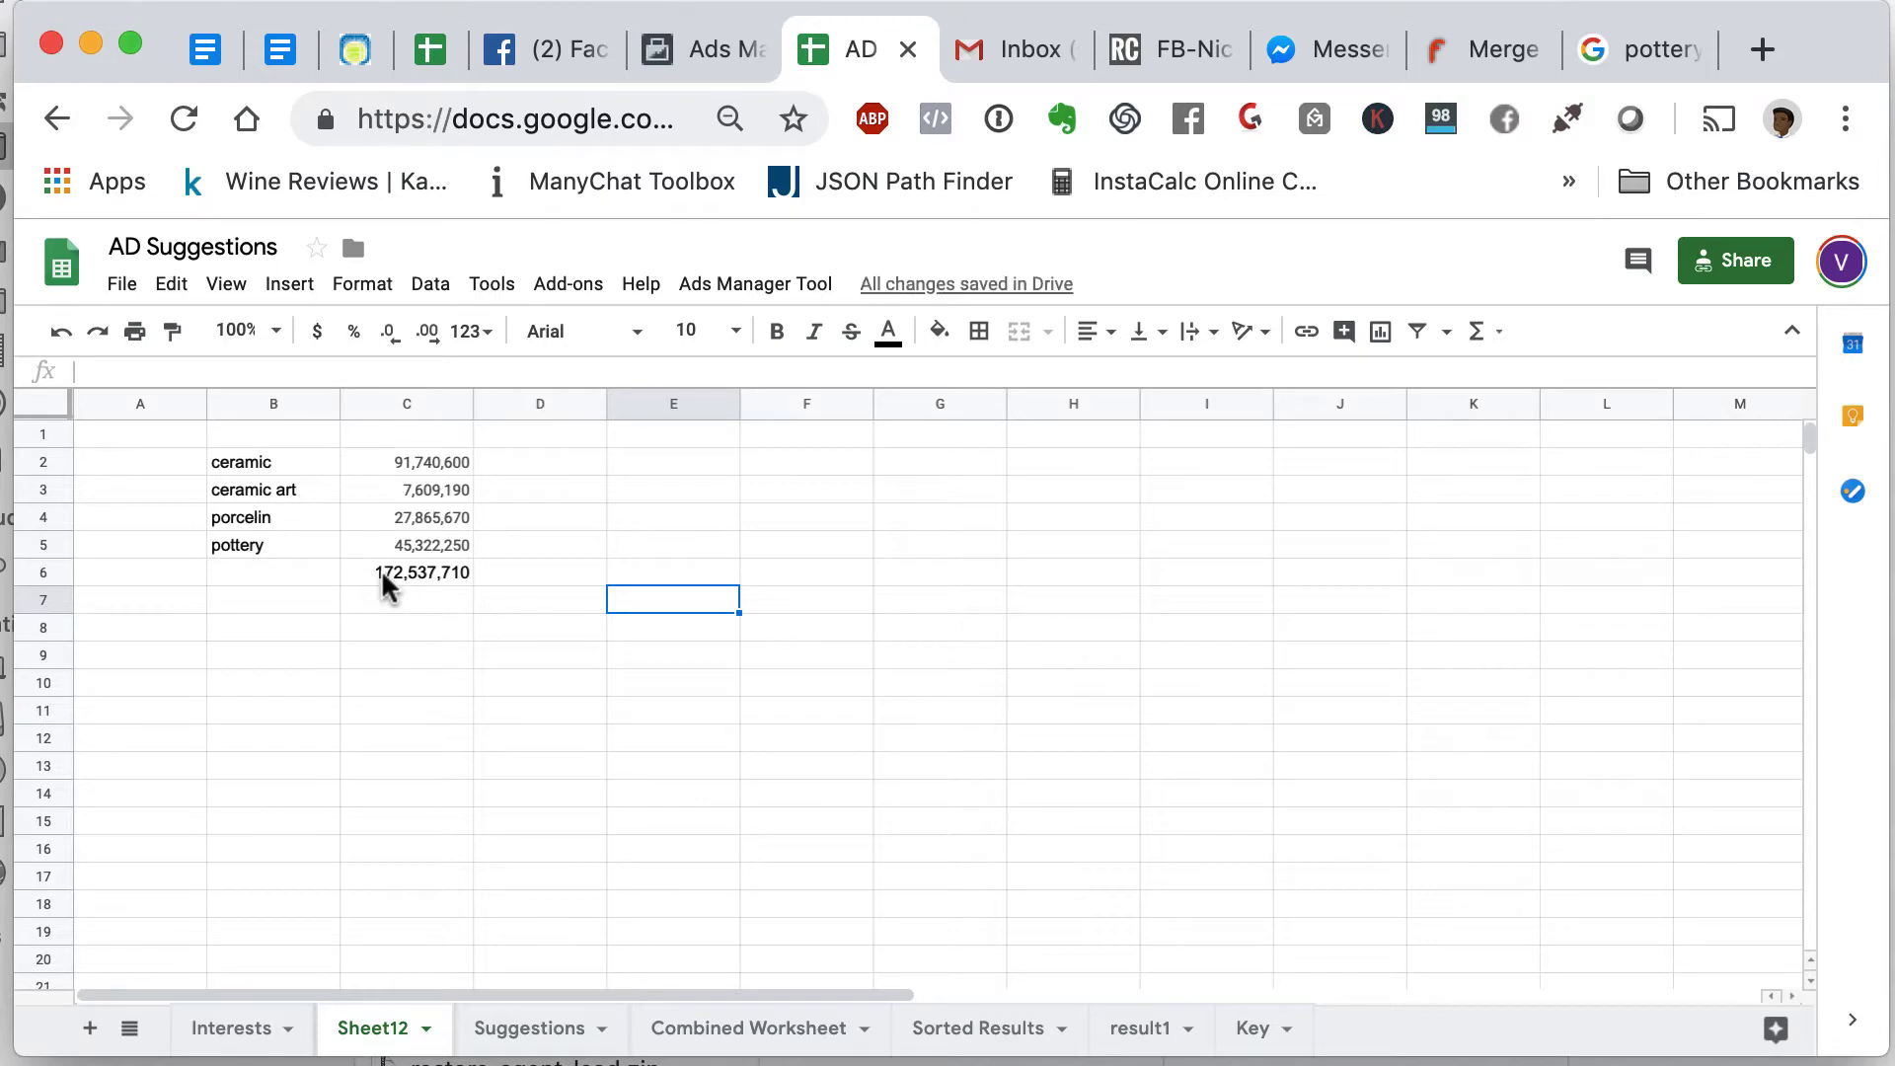
- Narrow the Ads Manager audience so people must also match the Pottery interest
left_click(703, 66)
scroll(628, 865, "down", 2)
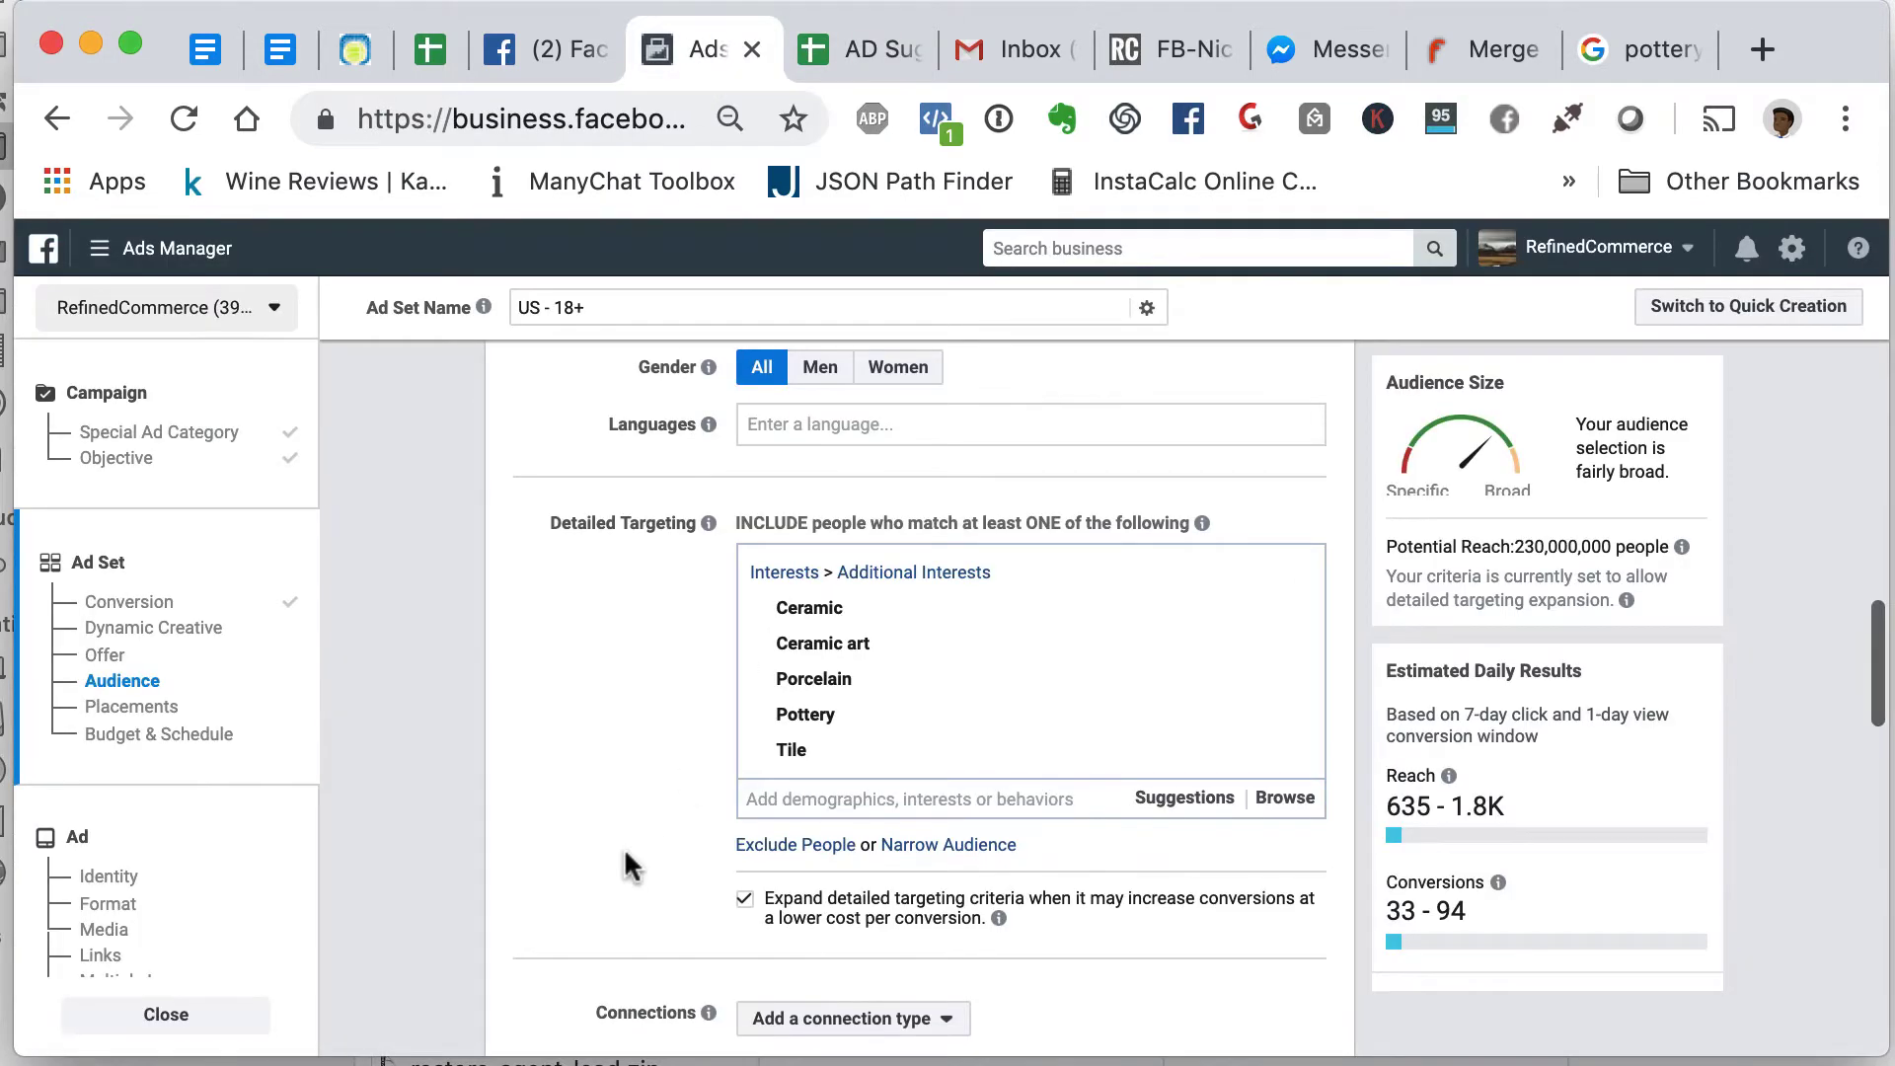
scroll(628, 865, "down", 3)
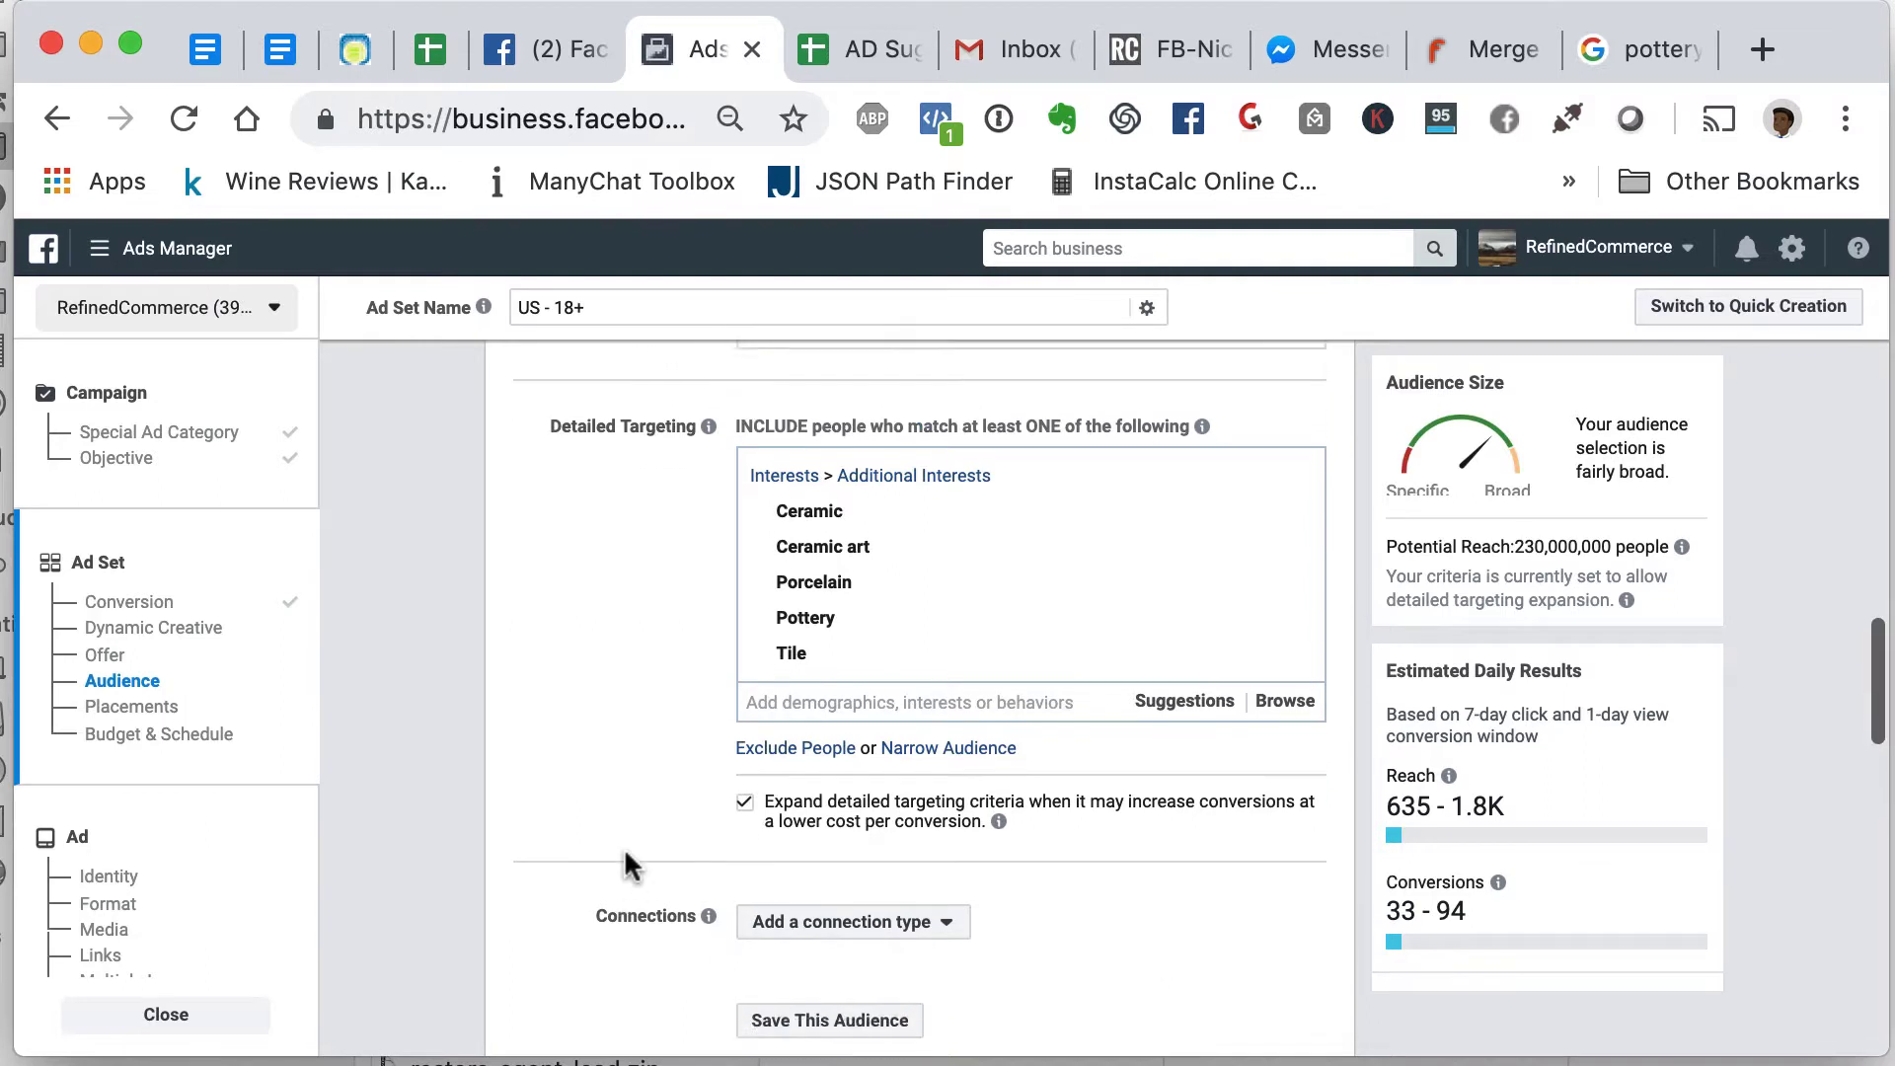
left_click(987, 674)
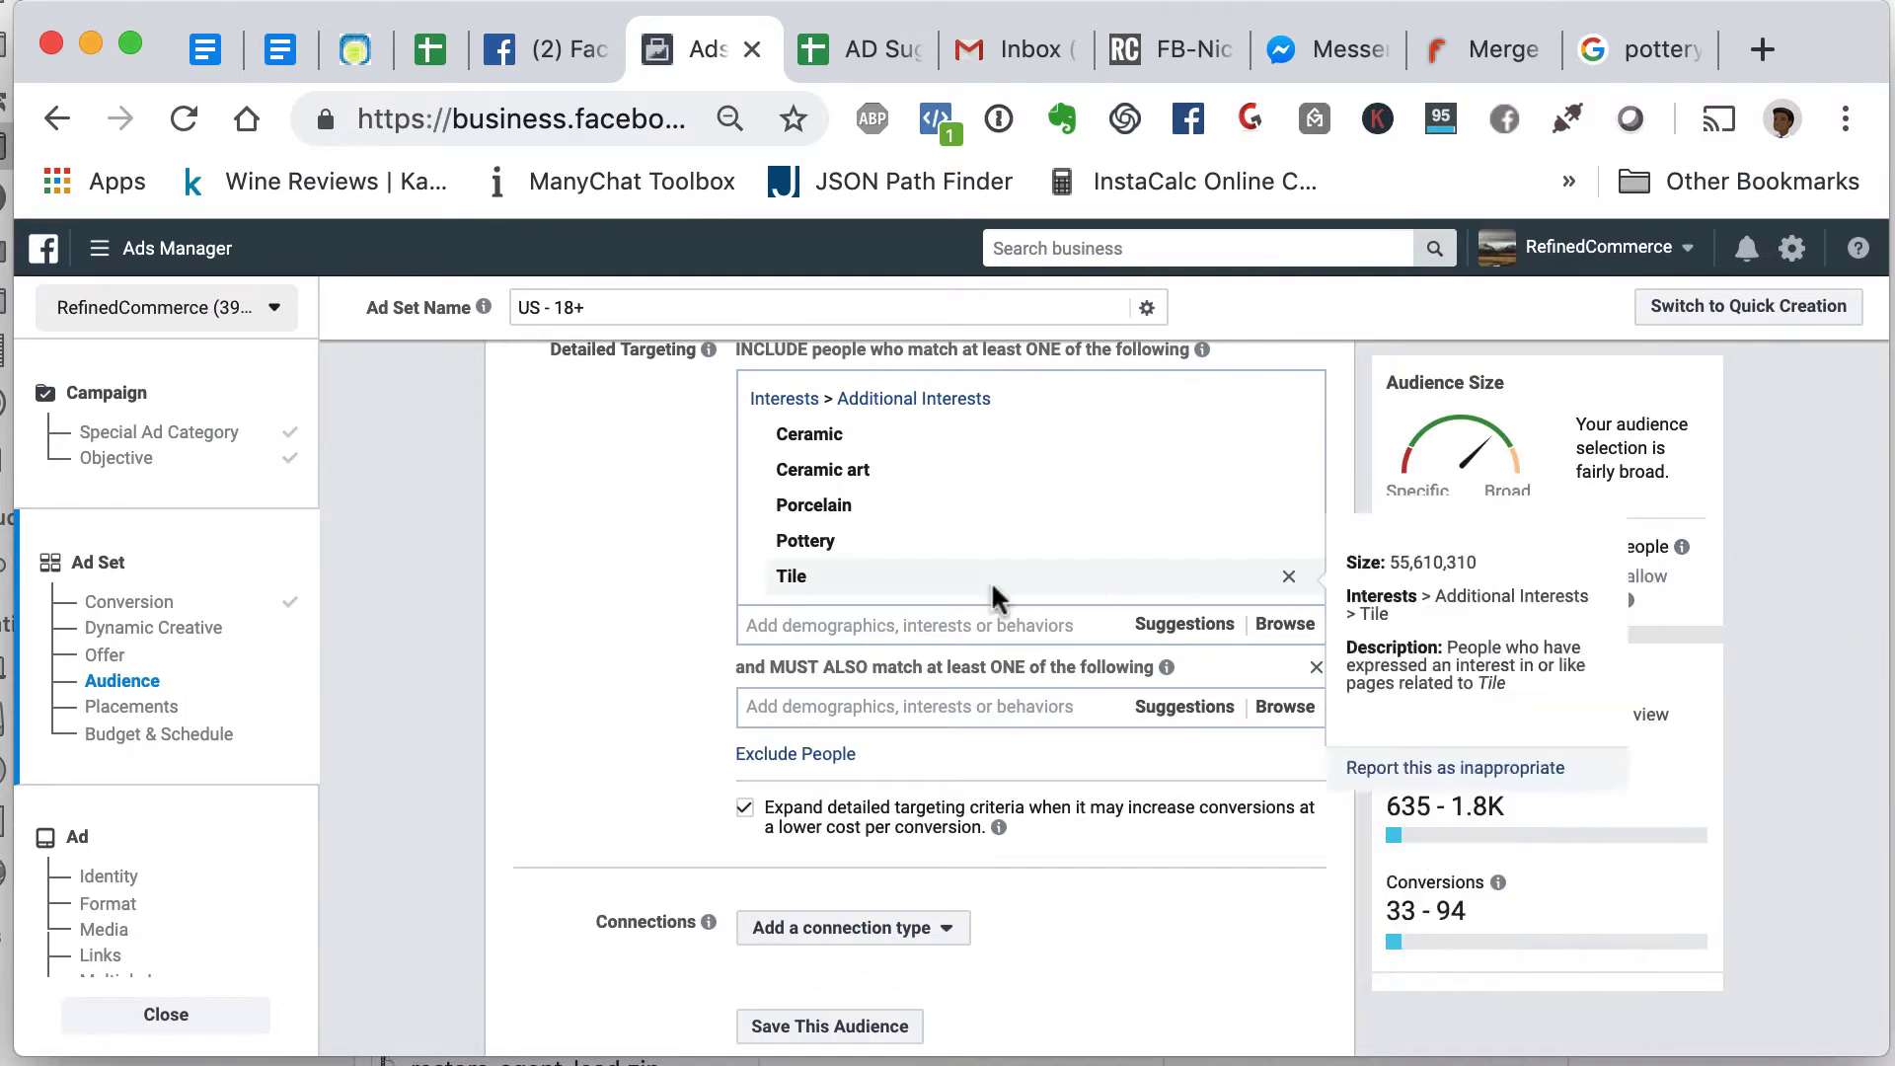
left_click(913, 704)
type("p")
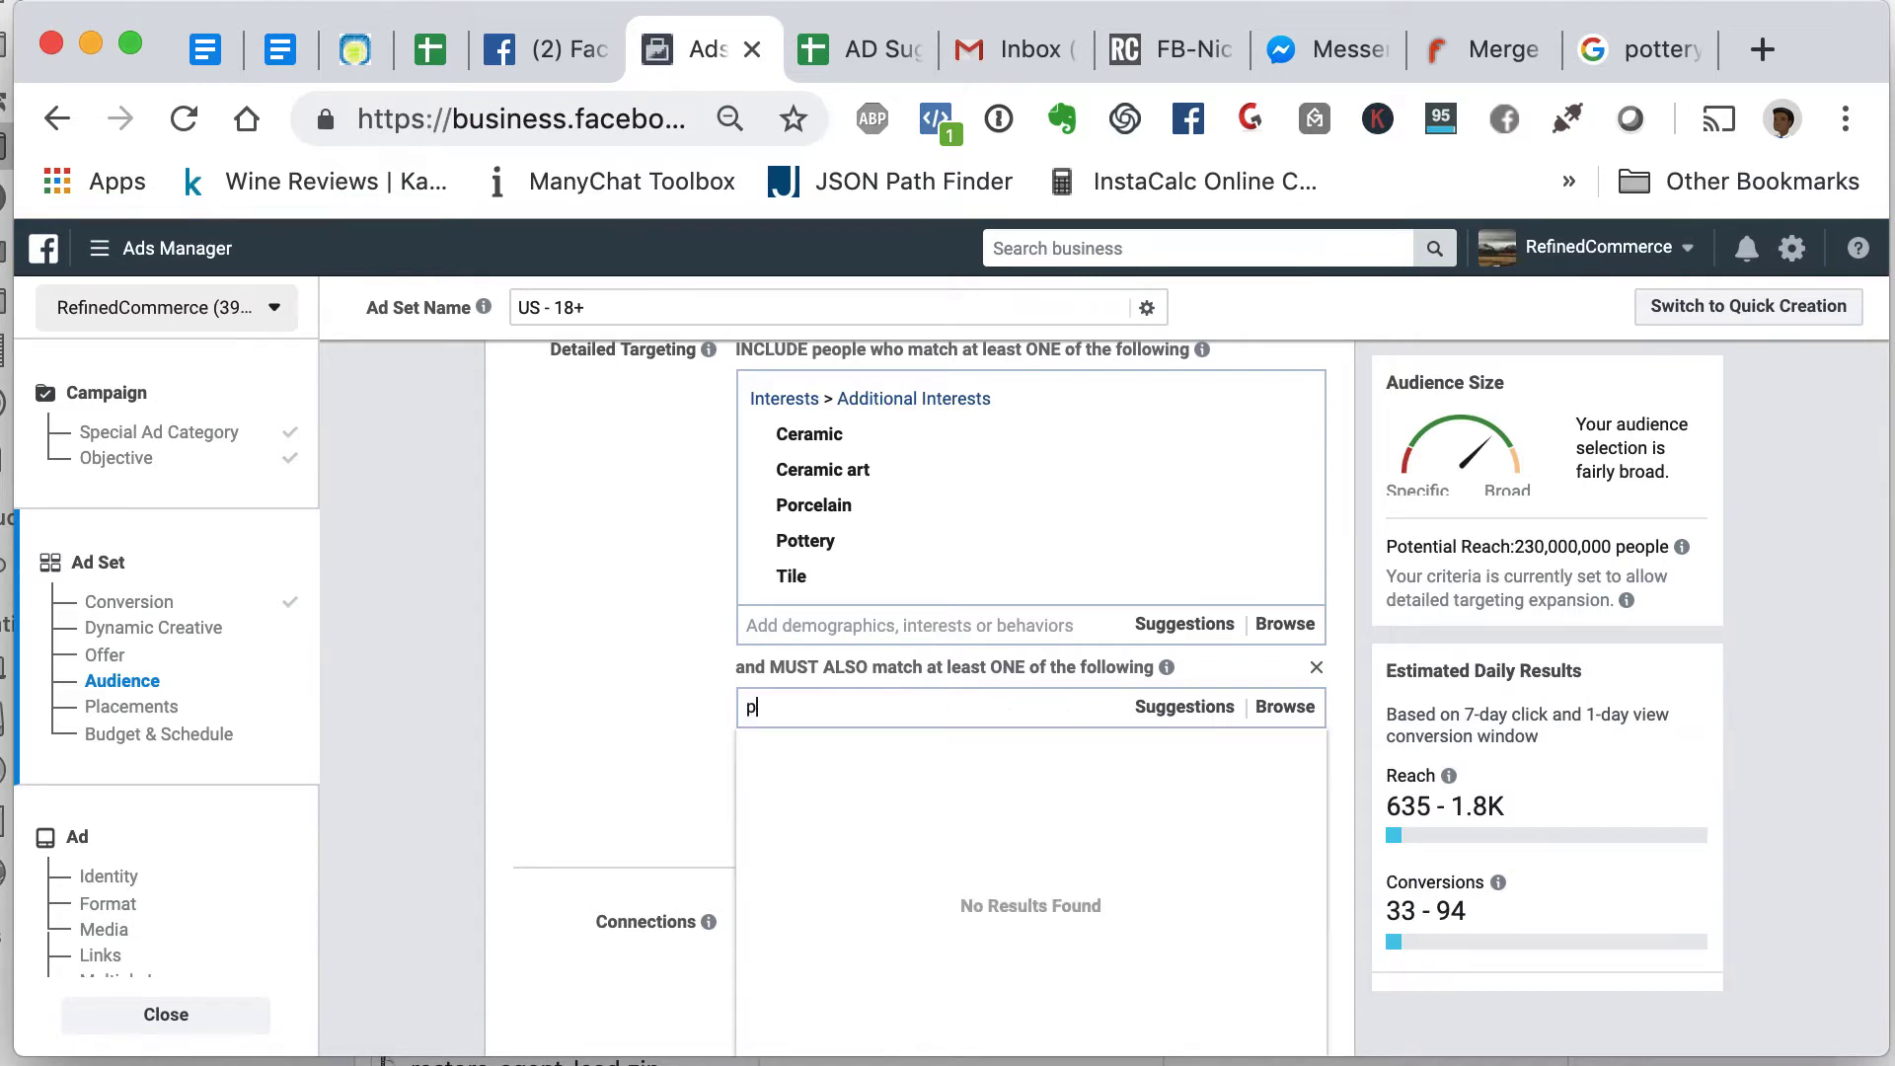
type("ottery")
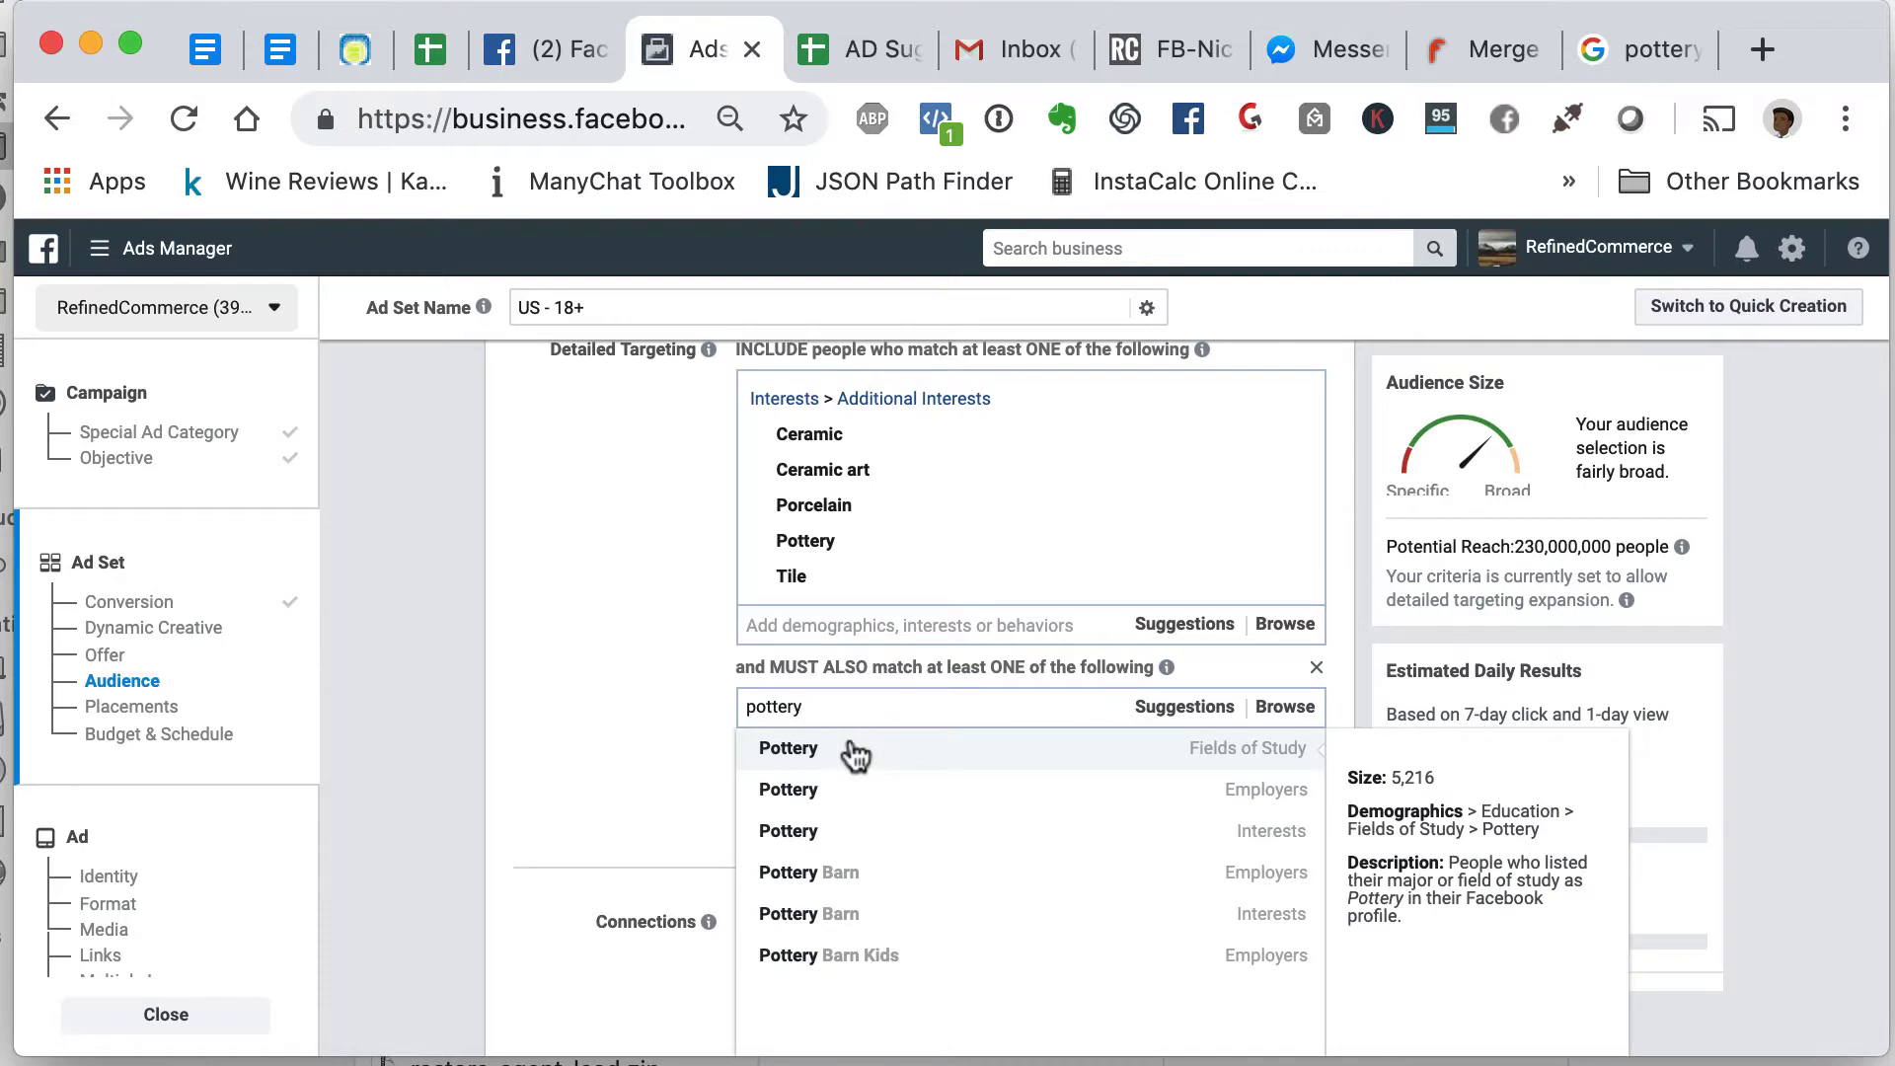
left_click(852, 835)
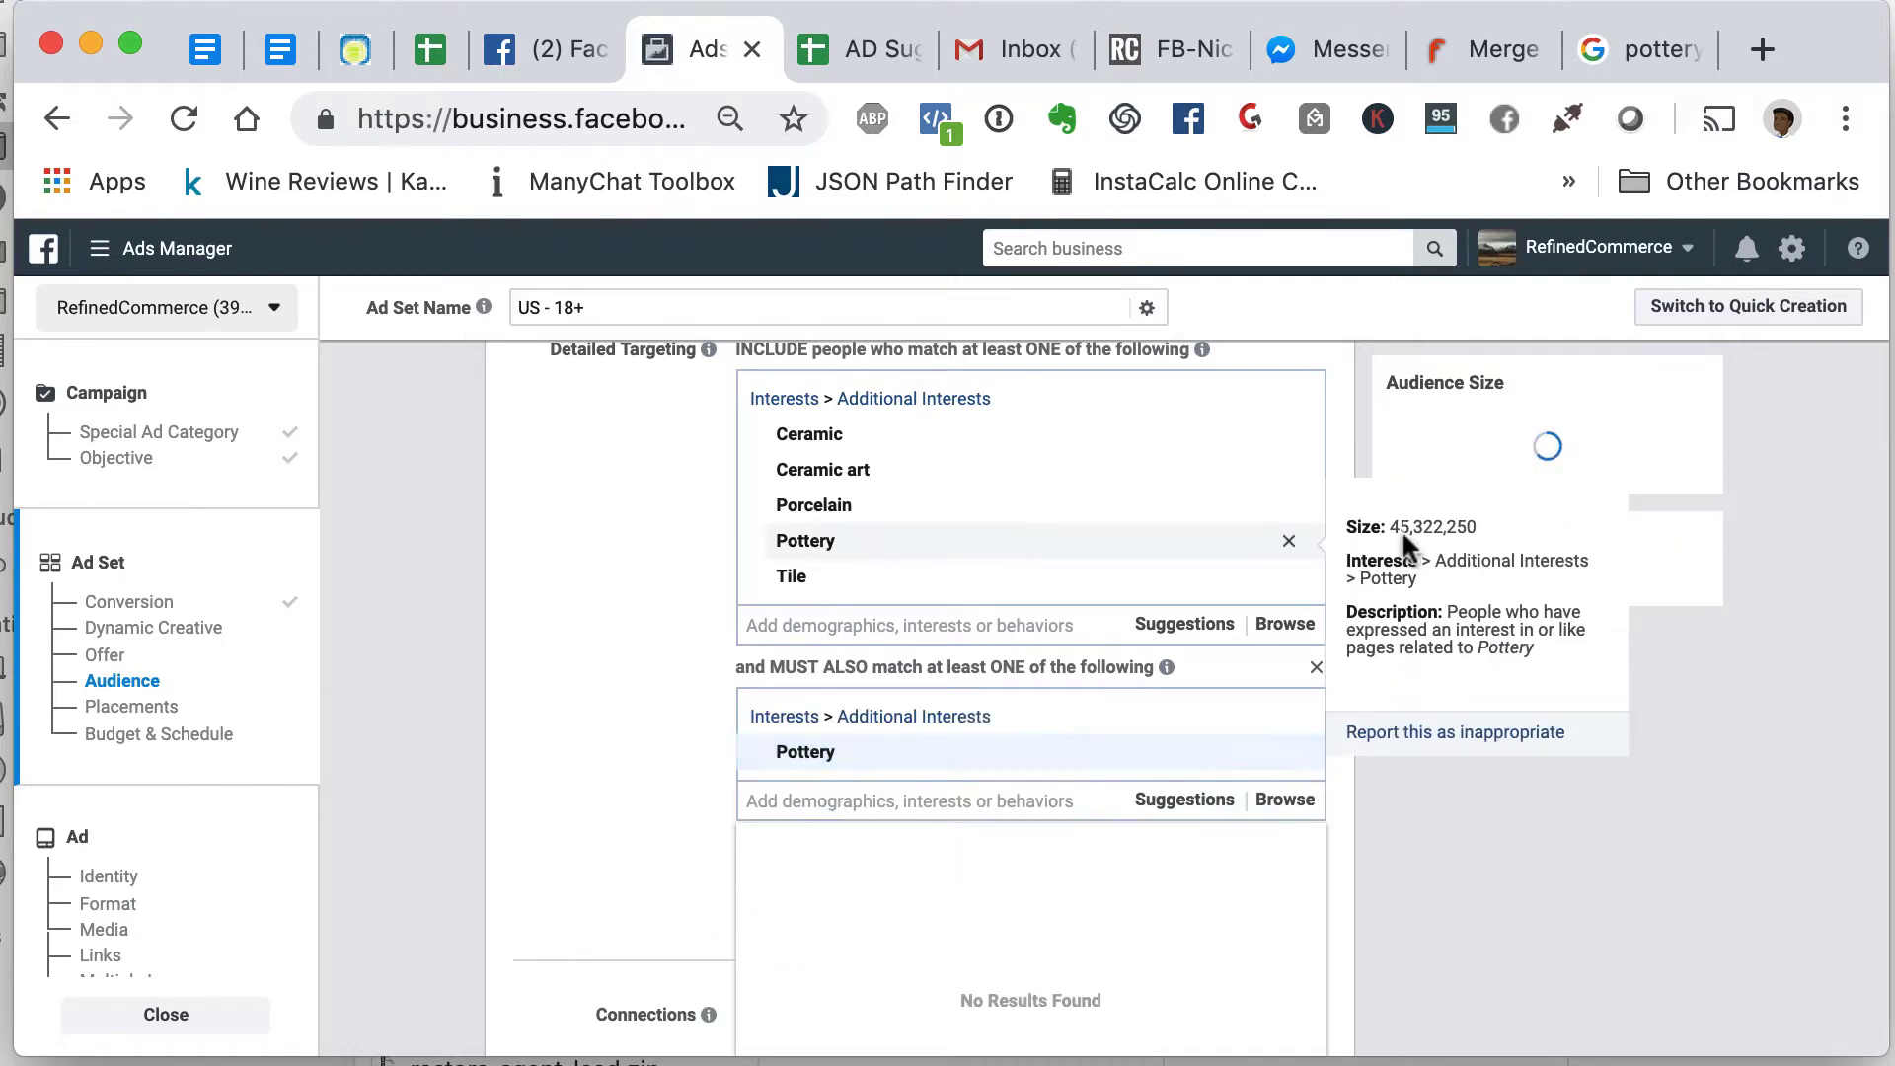
- Remove Pottery, Porcelain and Tile from the included interests, leaving Ceramic and Ceramic art
left_click(1288, 544)
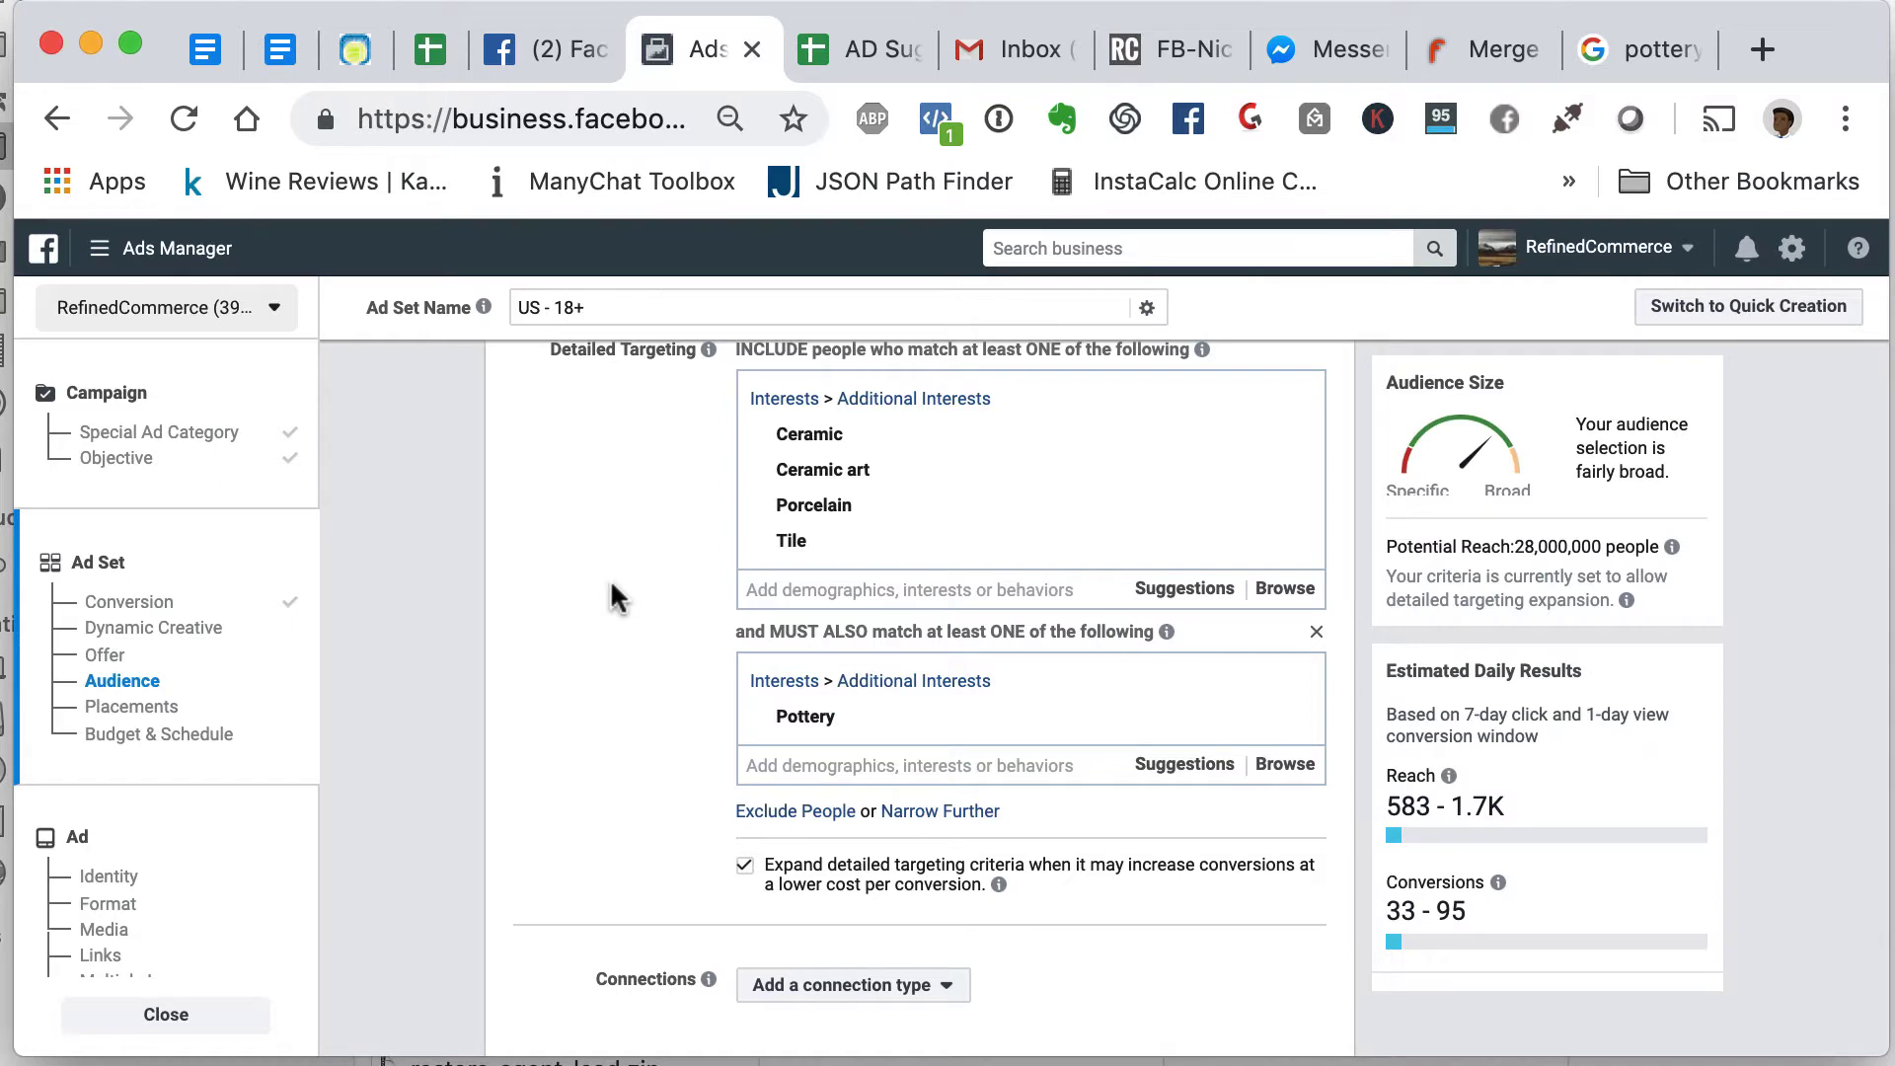
mouse_move(819, 548)
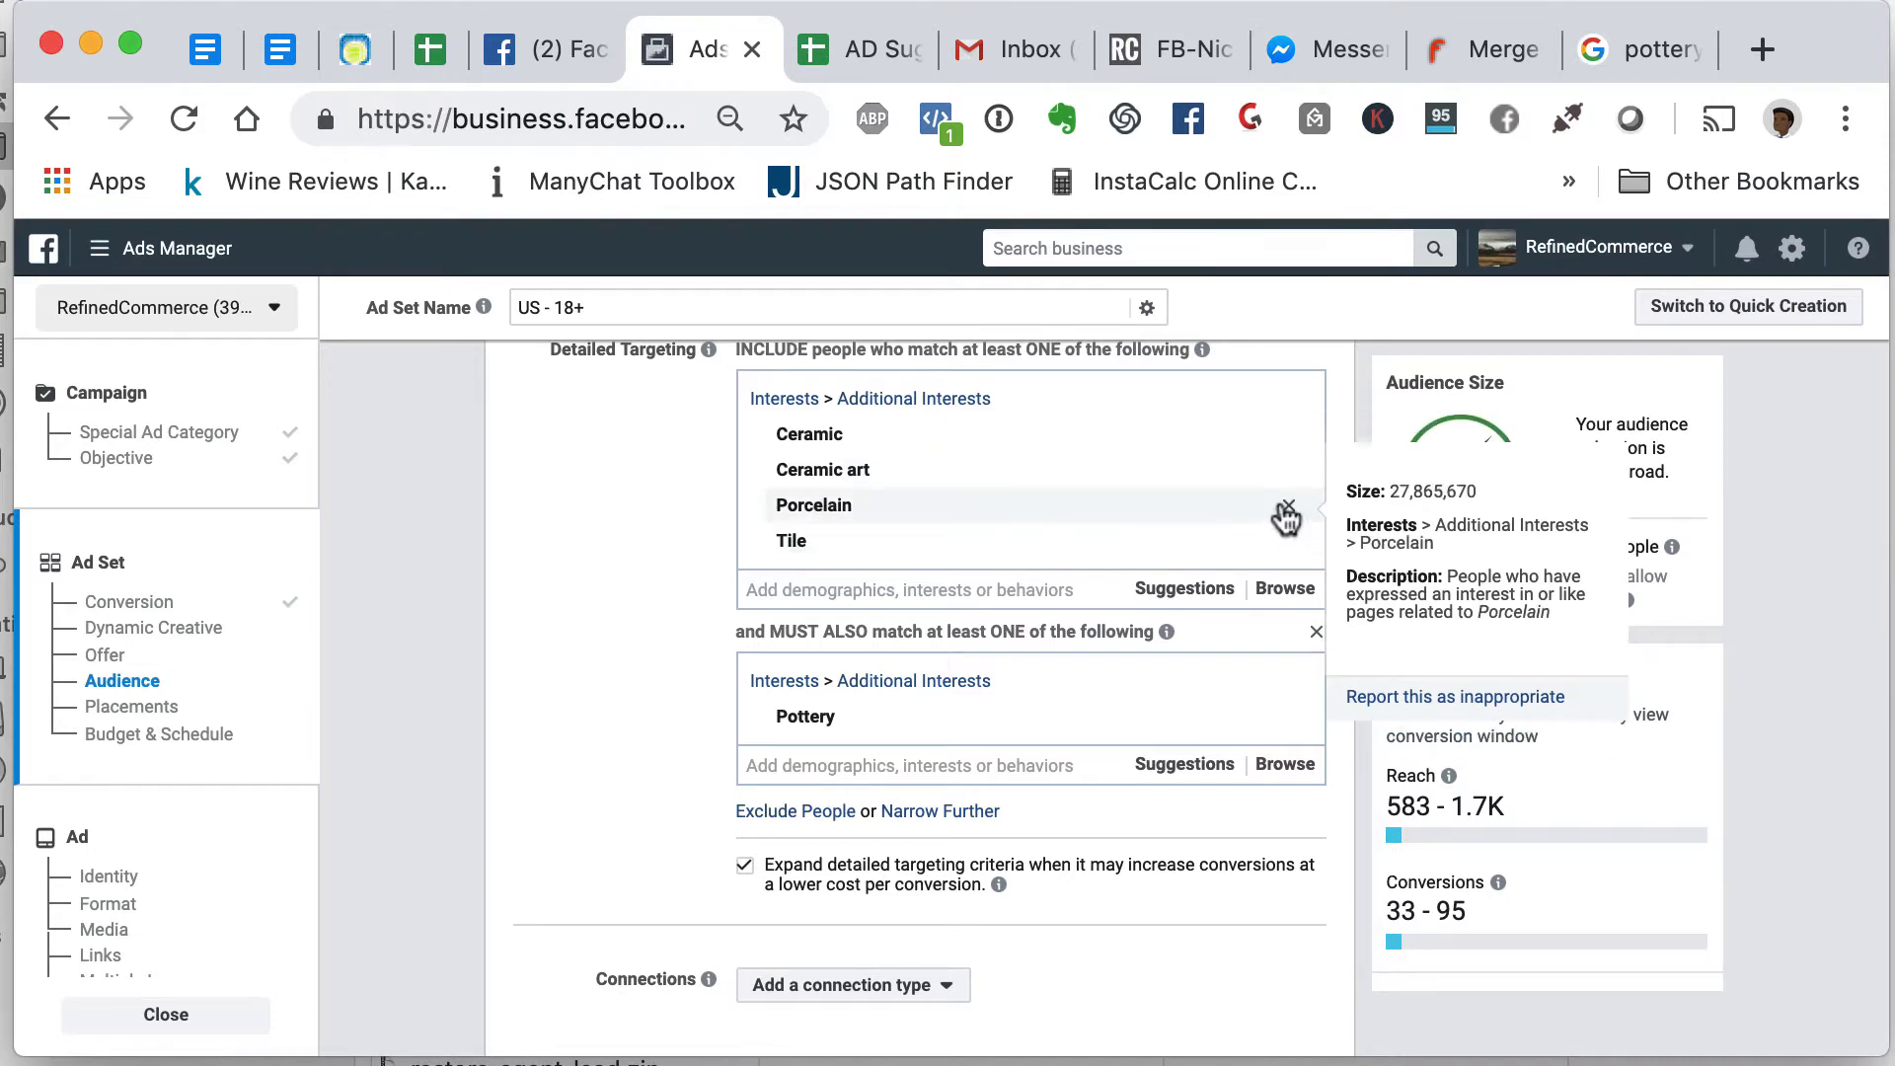
left_click(1288, 507)
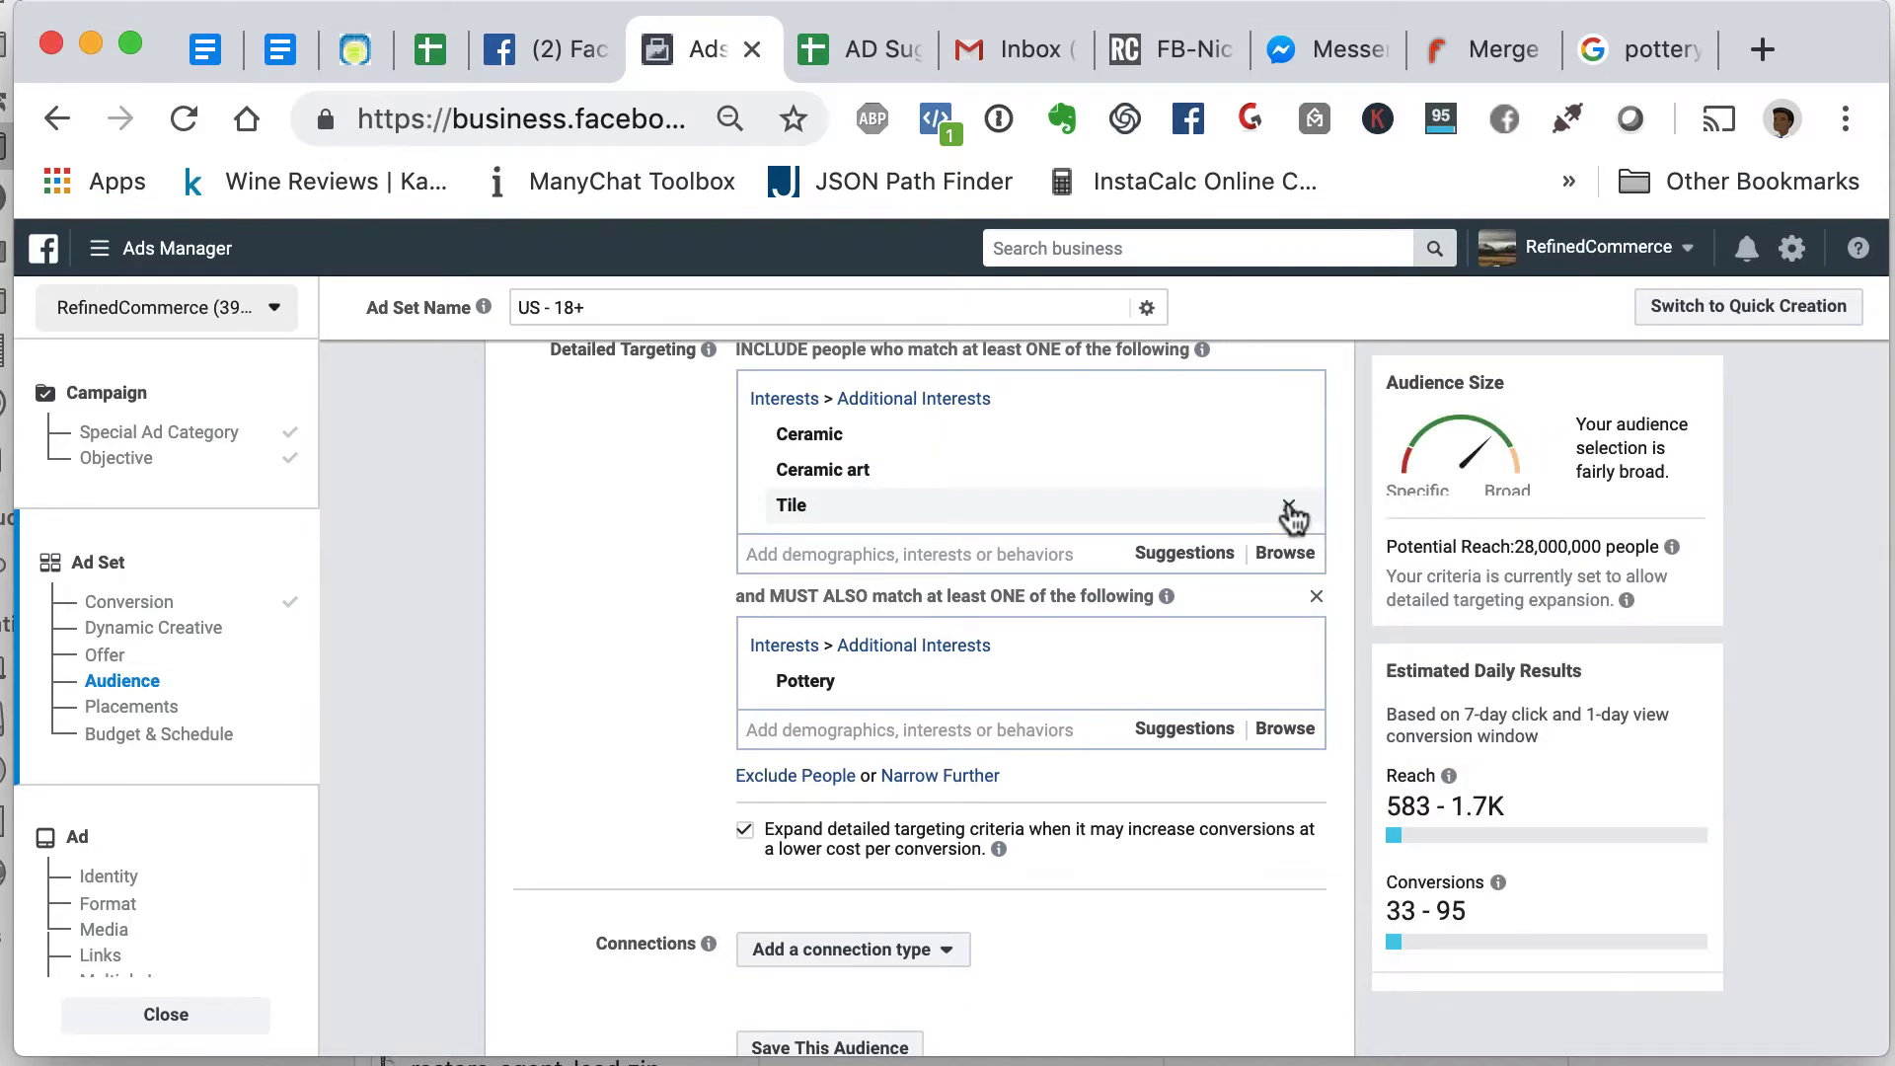
left_click(1289, 508)
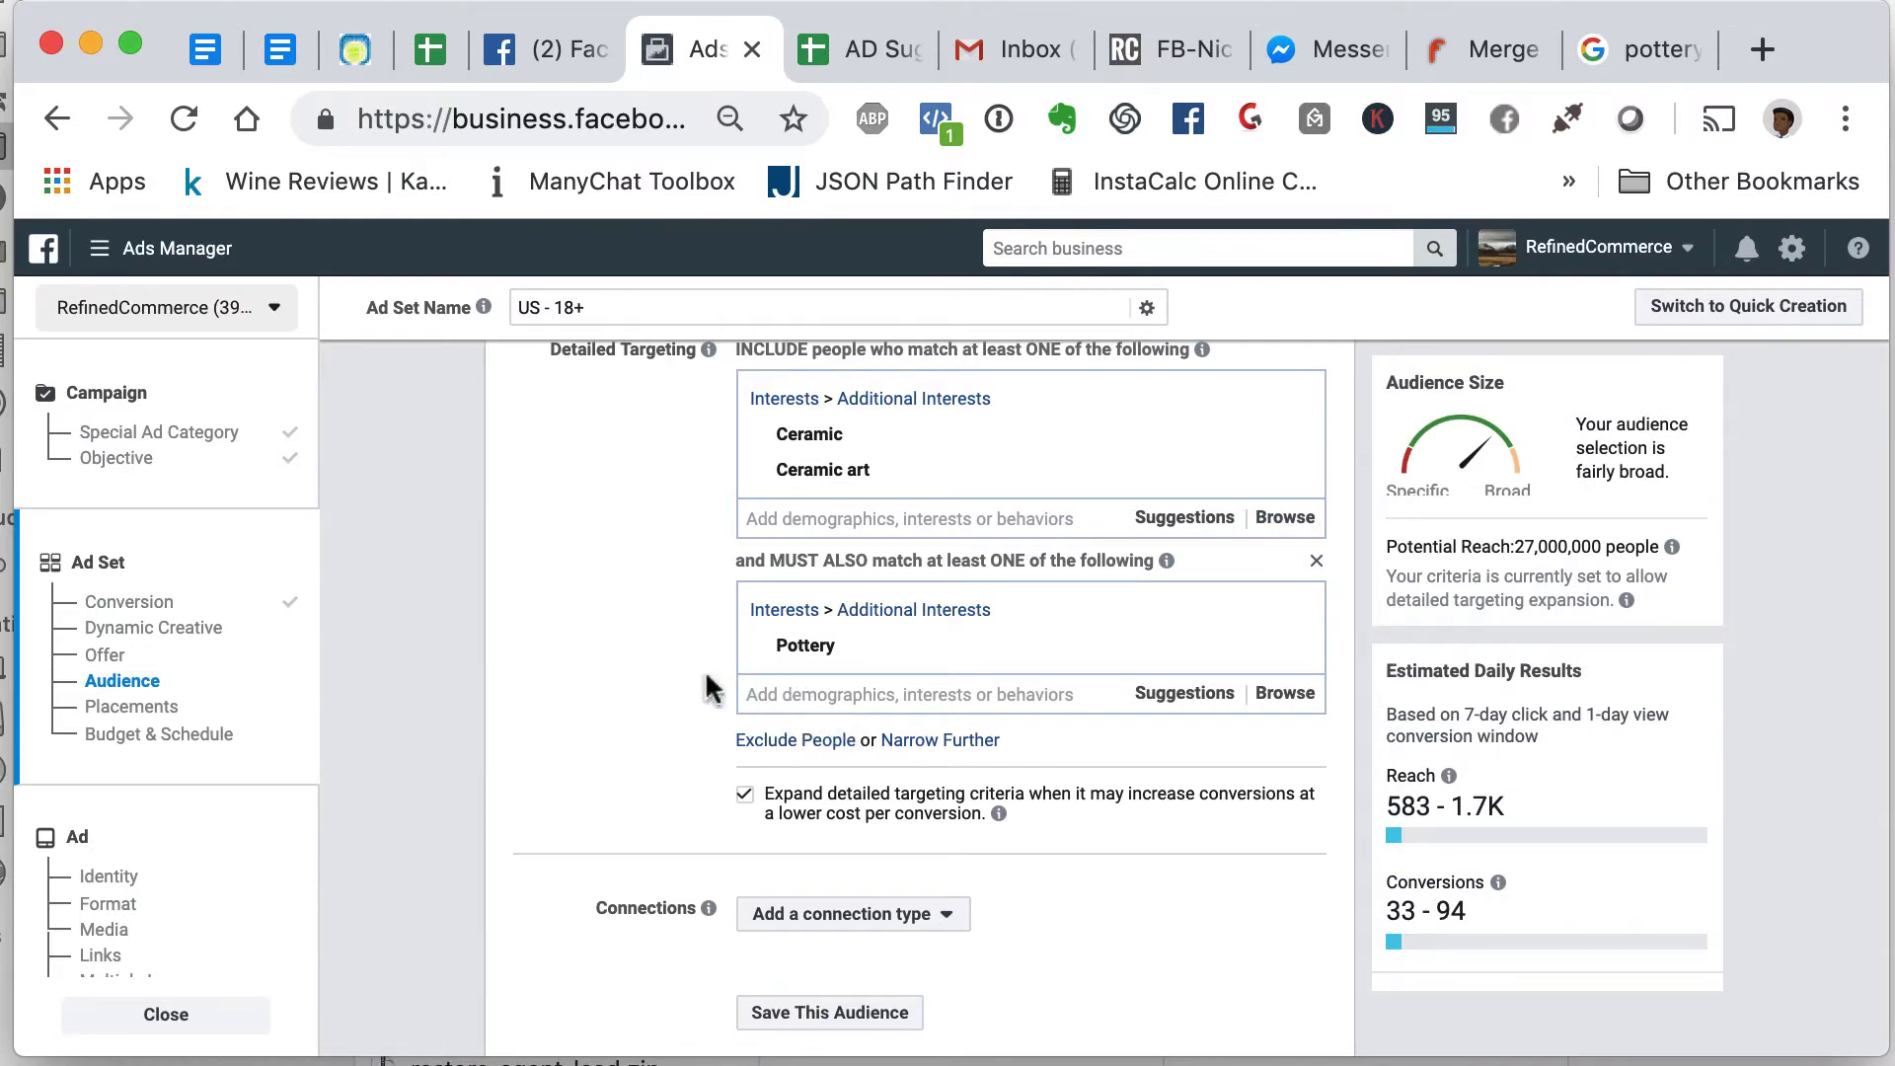
scroll(725, 561, "up", 3)
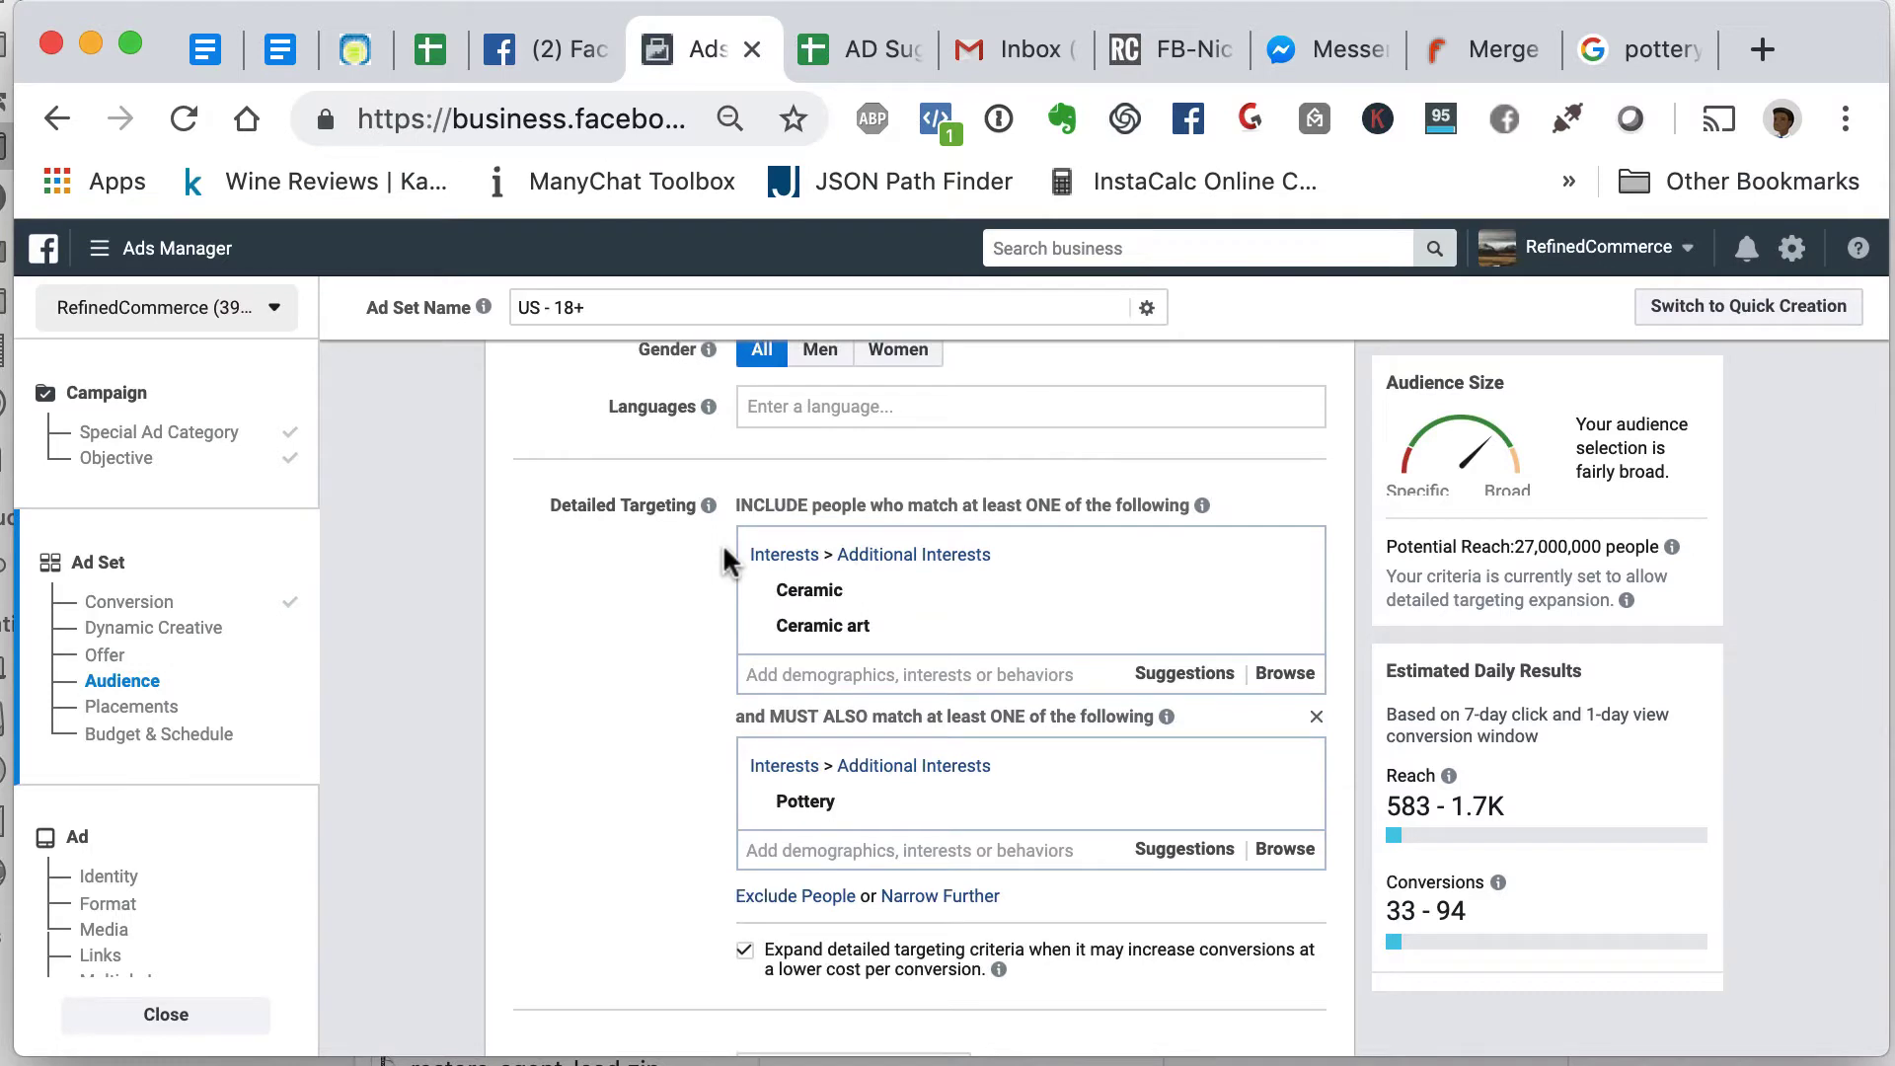
scroll(726, 561, "down", 1)
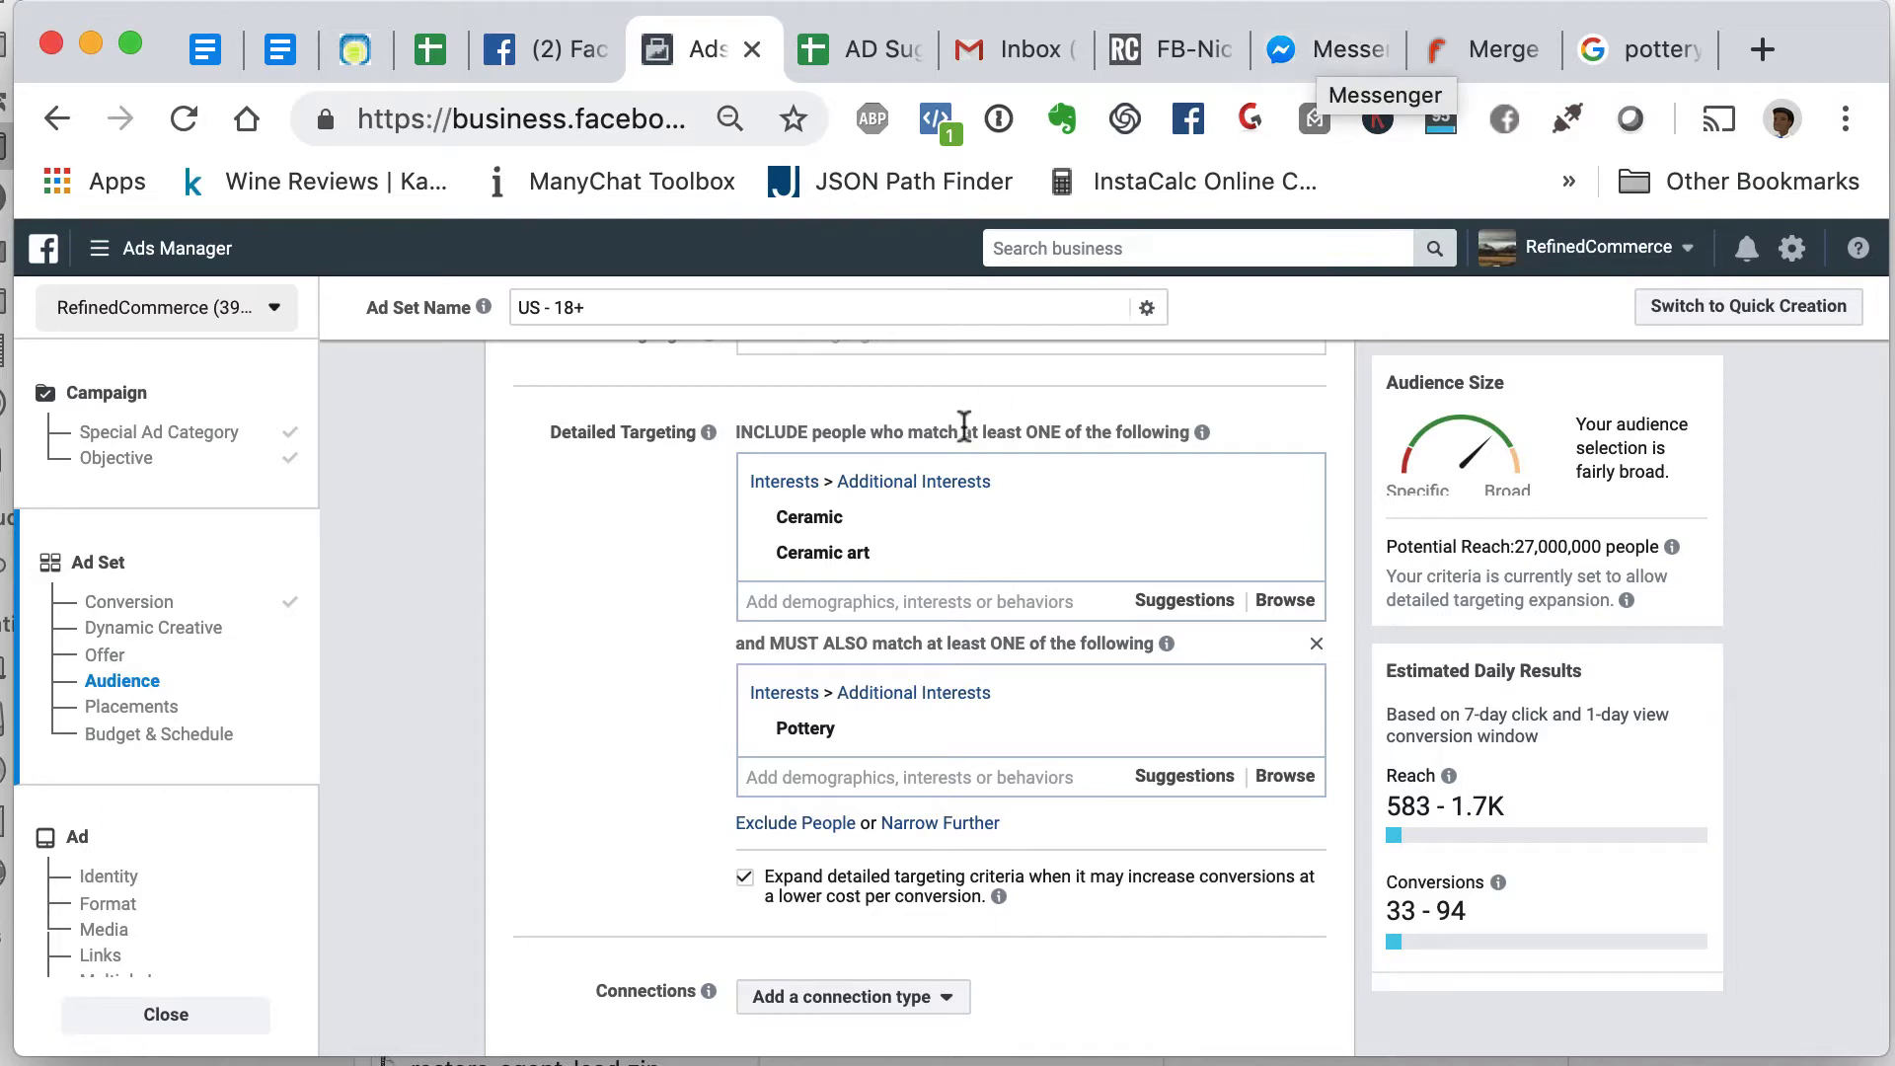
mouse_move(951, 548)
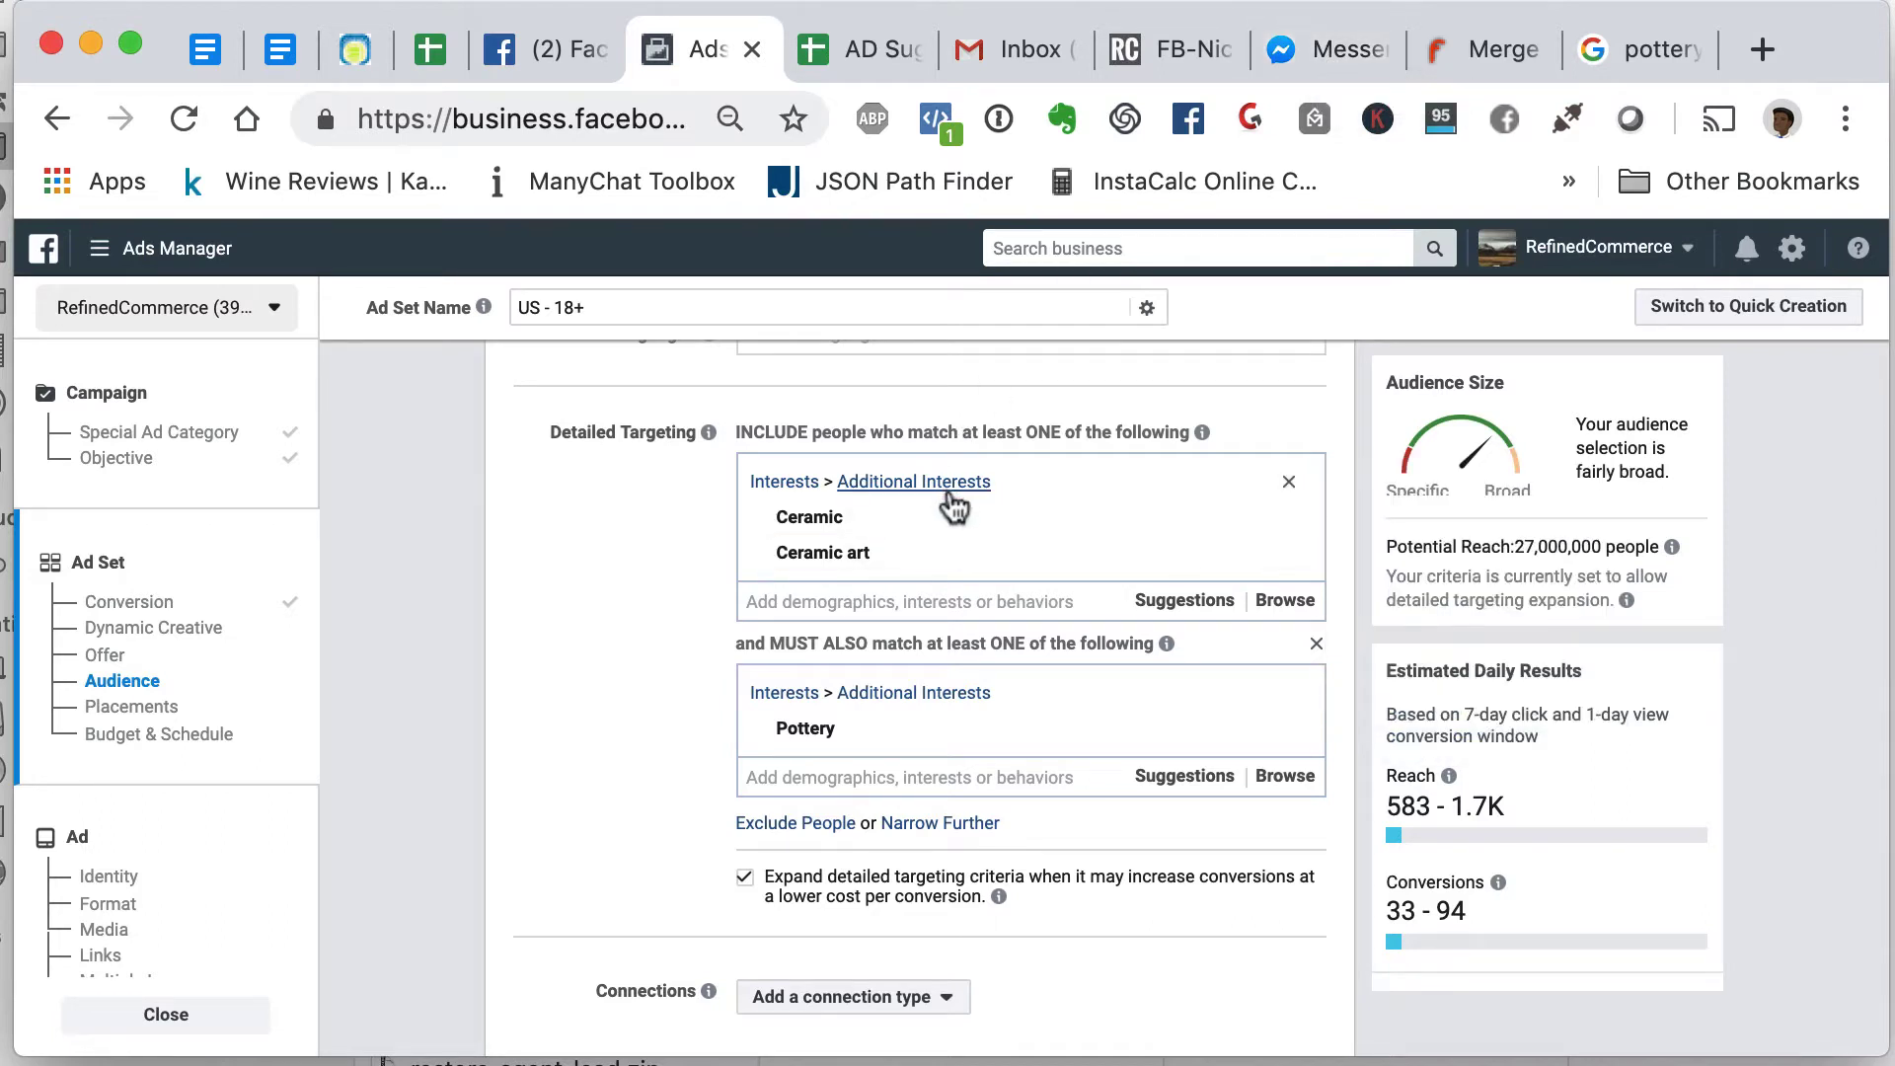
- Answer the research bot's 'this works' and 'Start' prompts and send it your e-mail address
left_click(1314, 54)
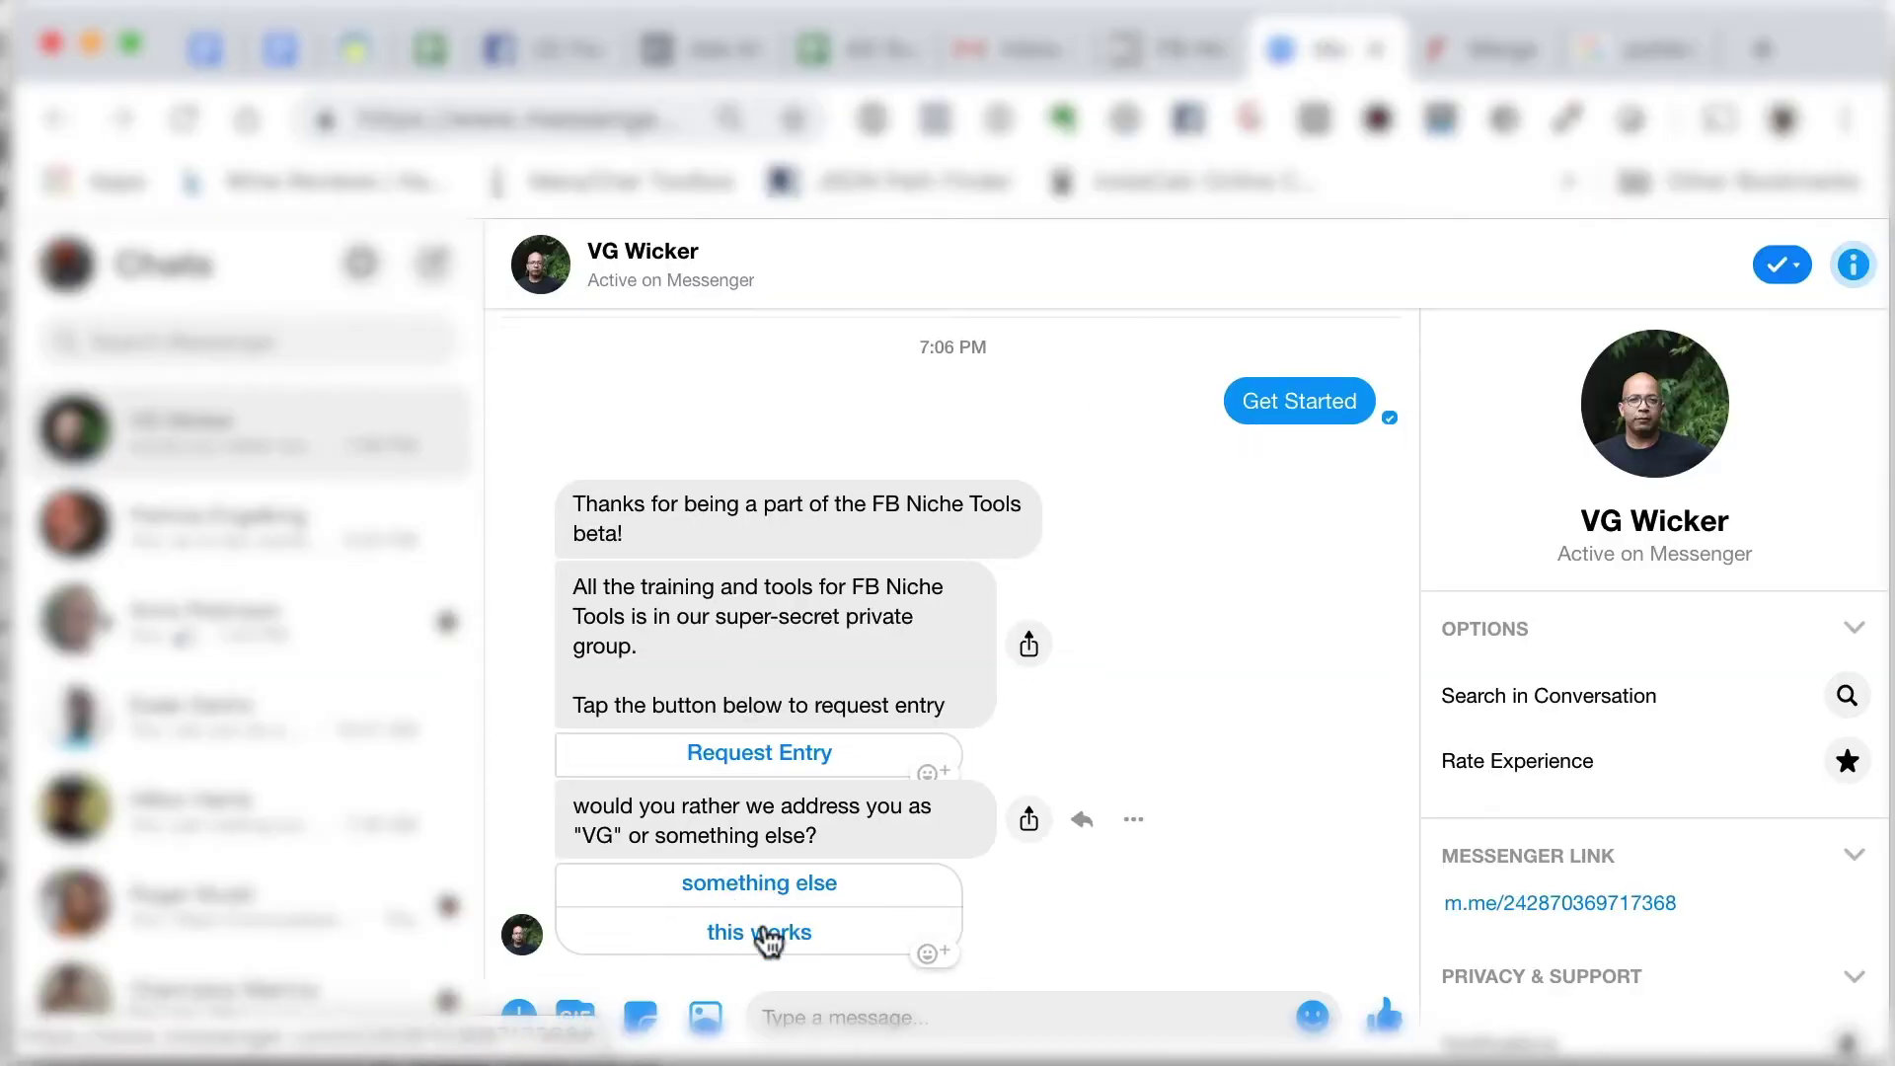
left_click(769, 936)
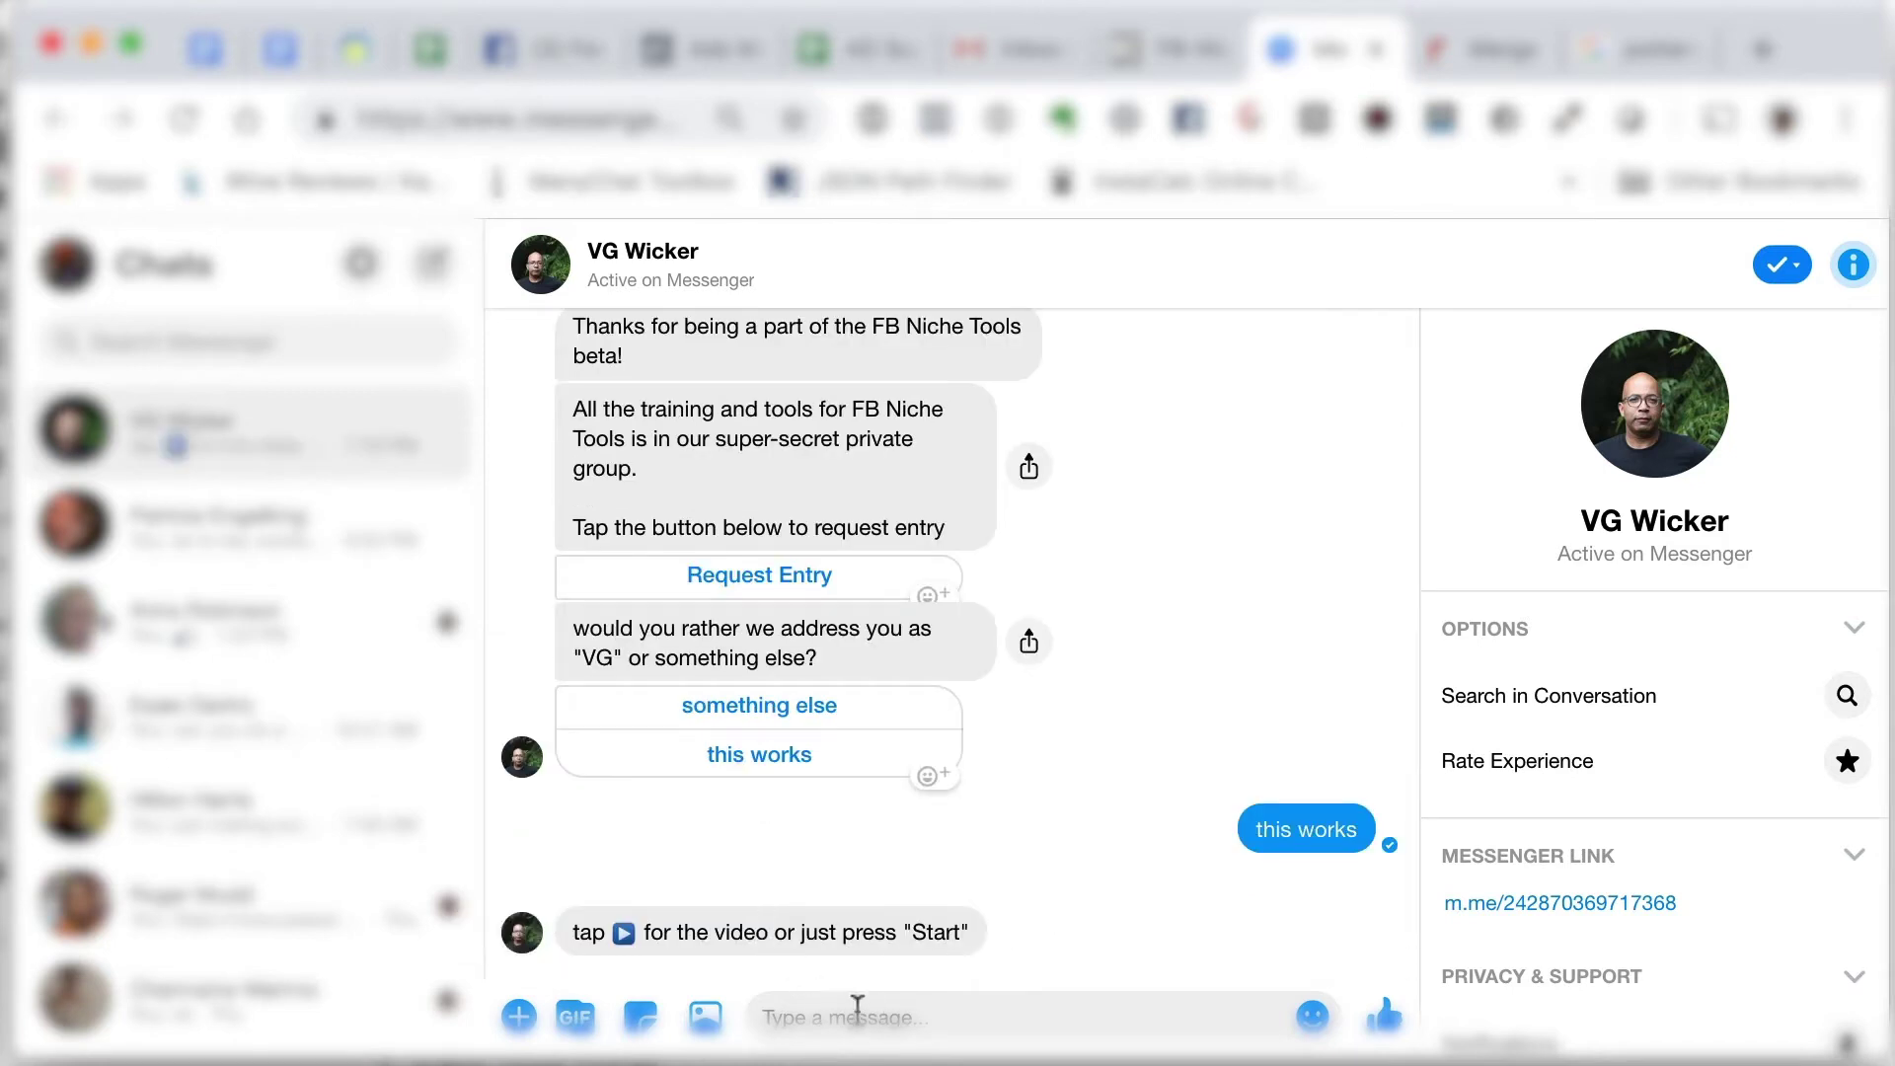
left_click(834, 926)
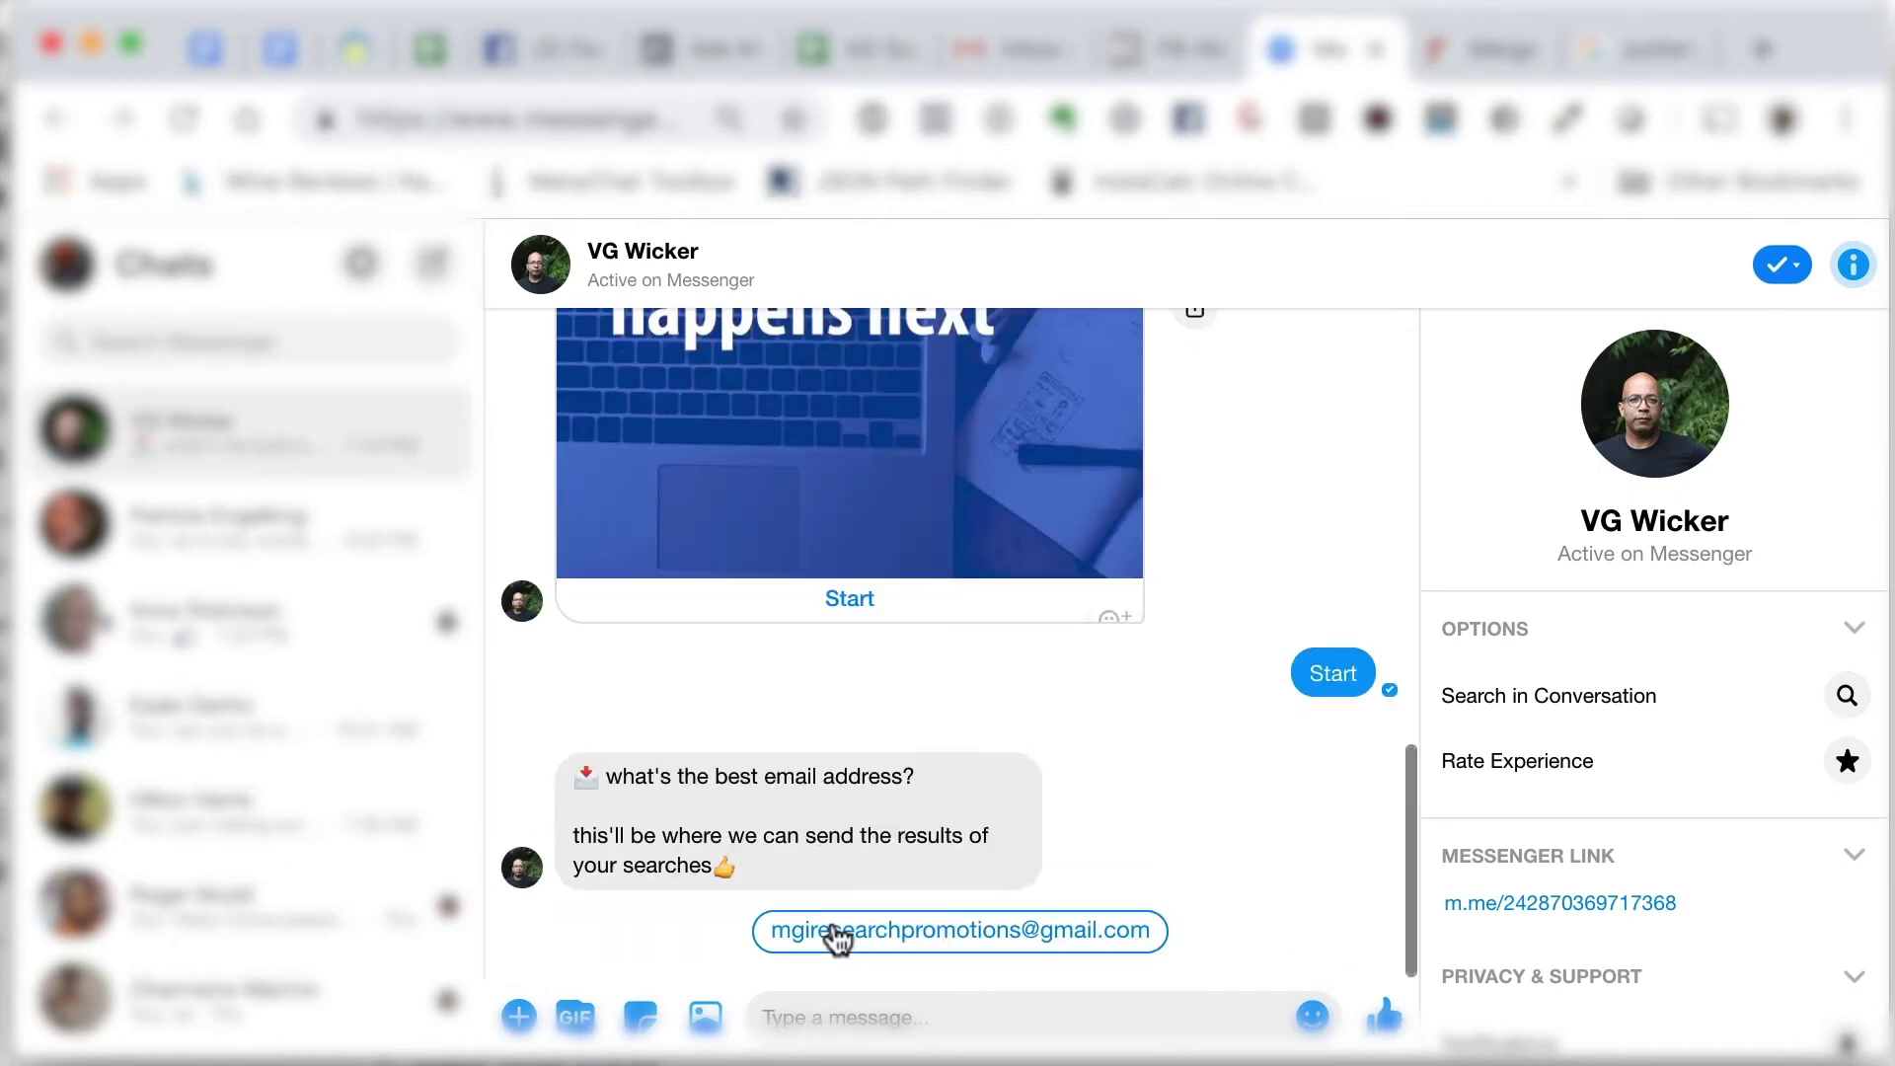
left_click(861, 1012)
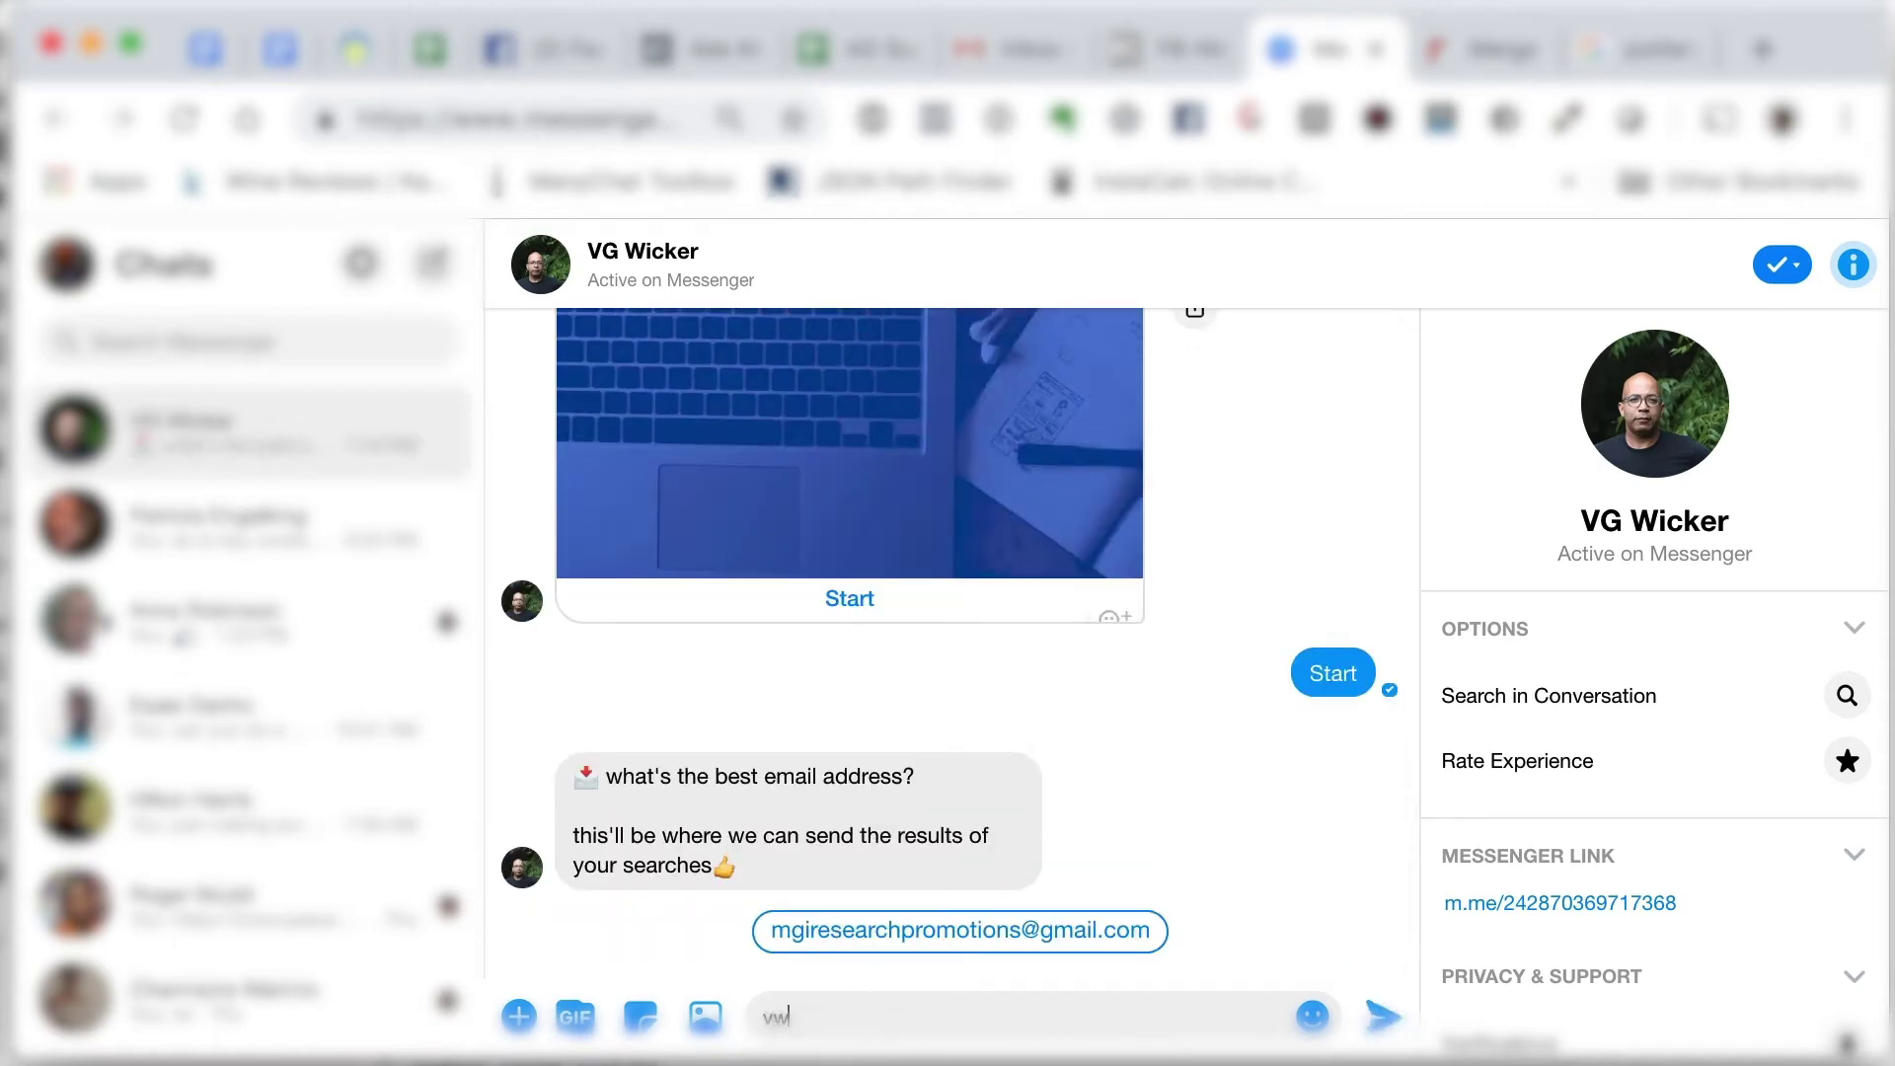
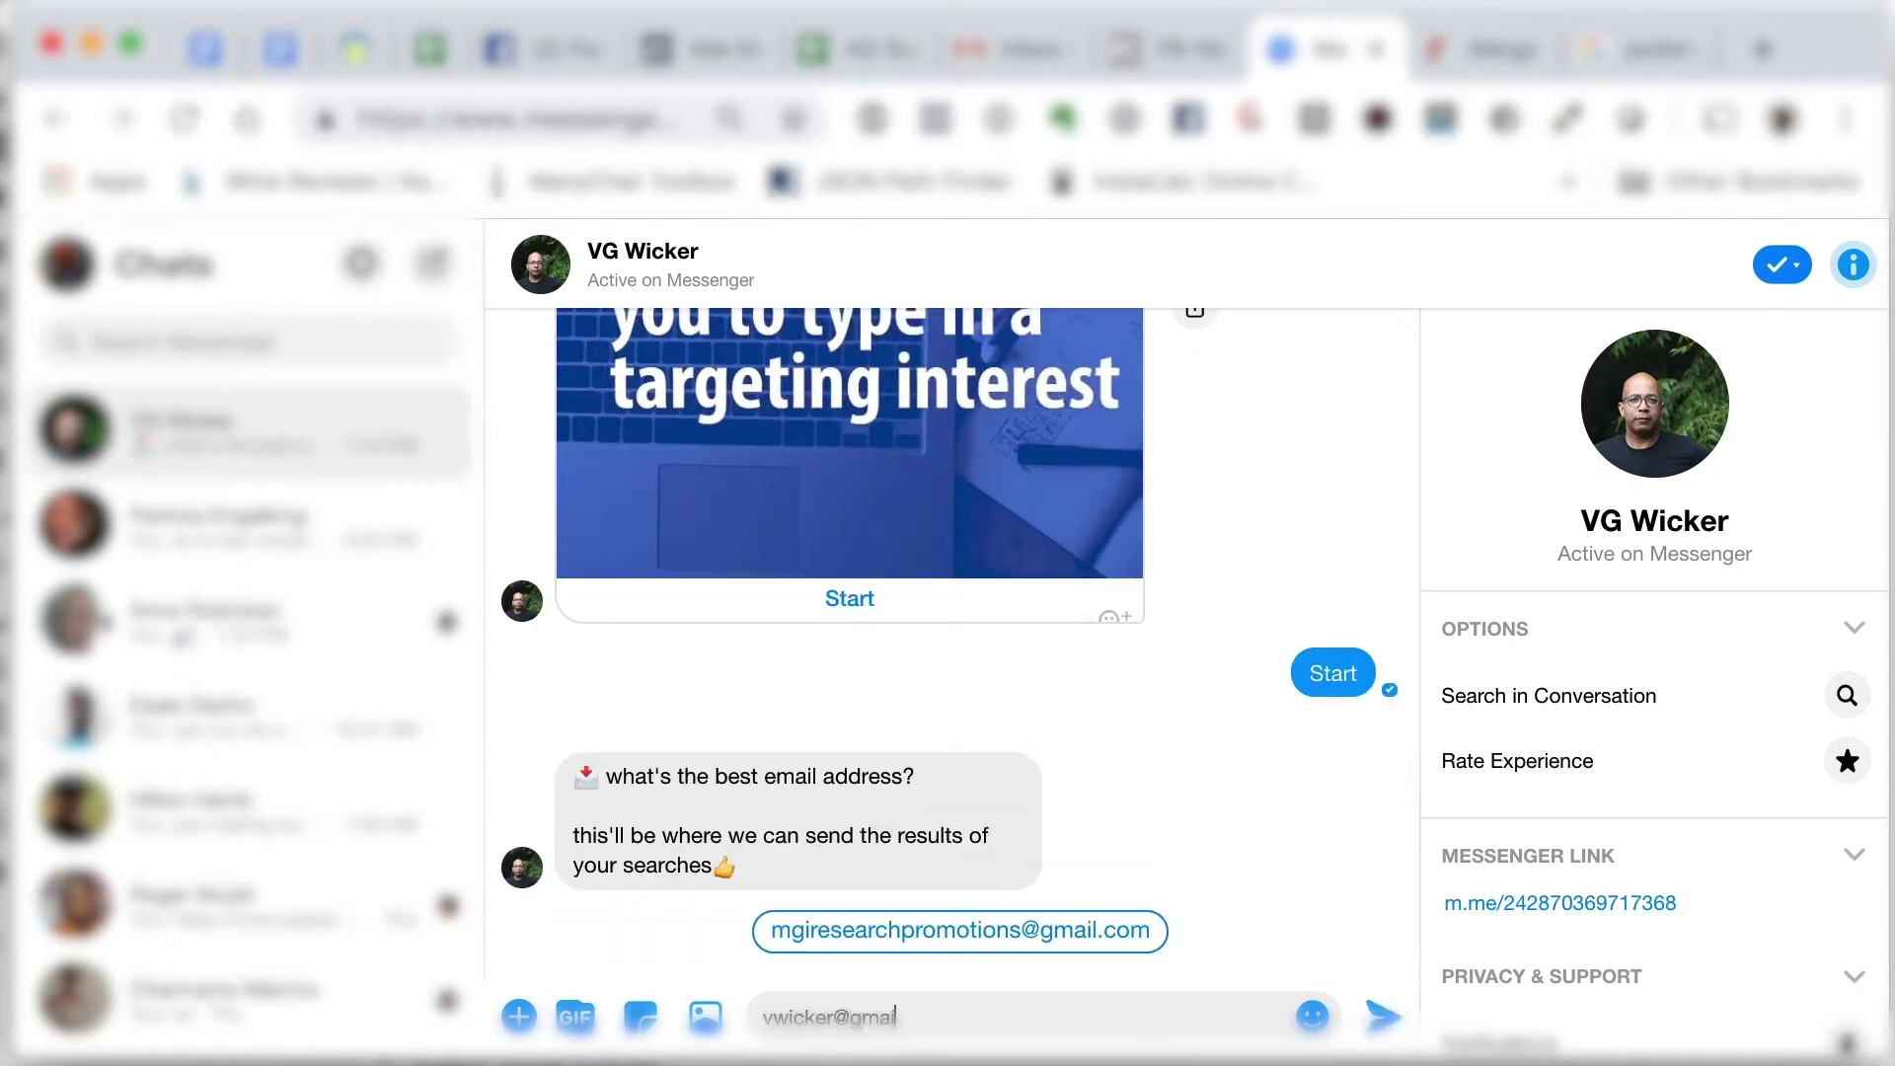
key("Return")
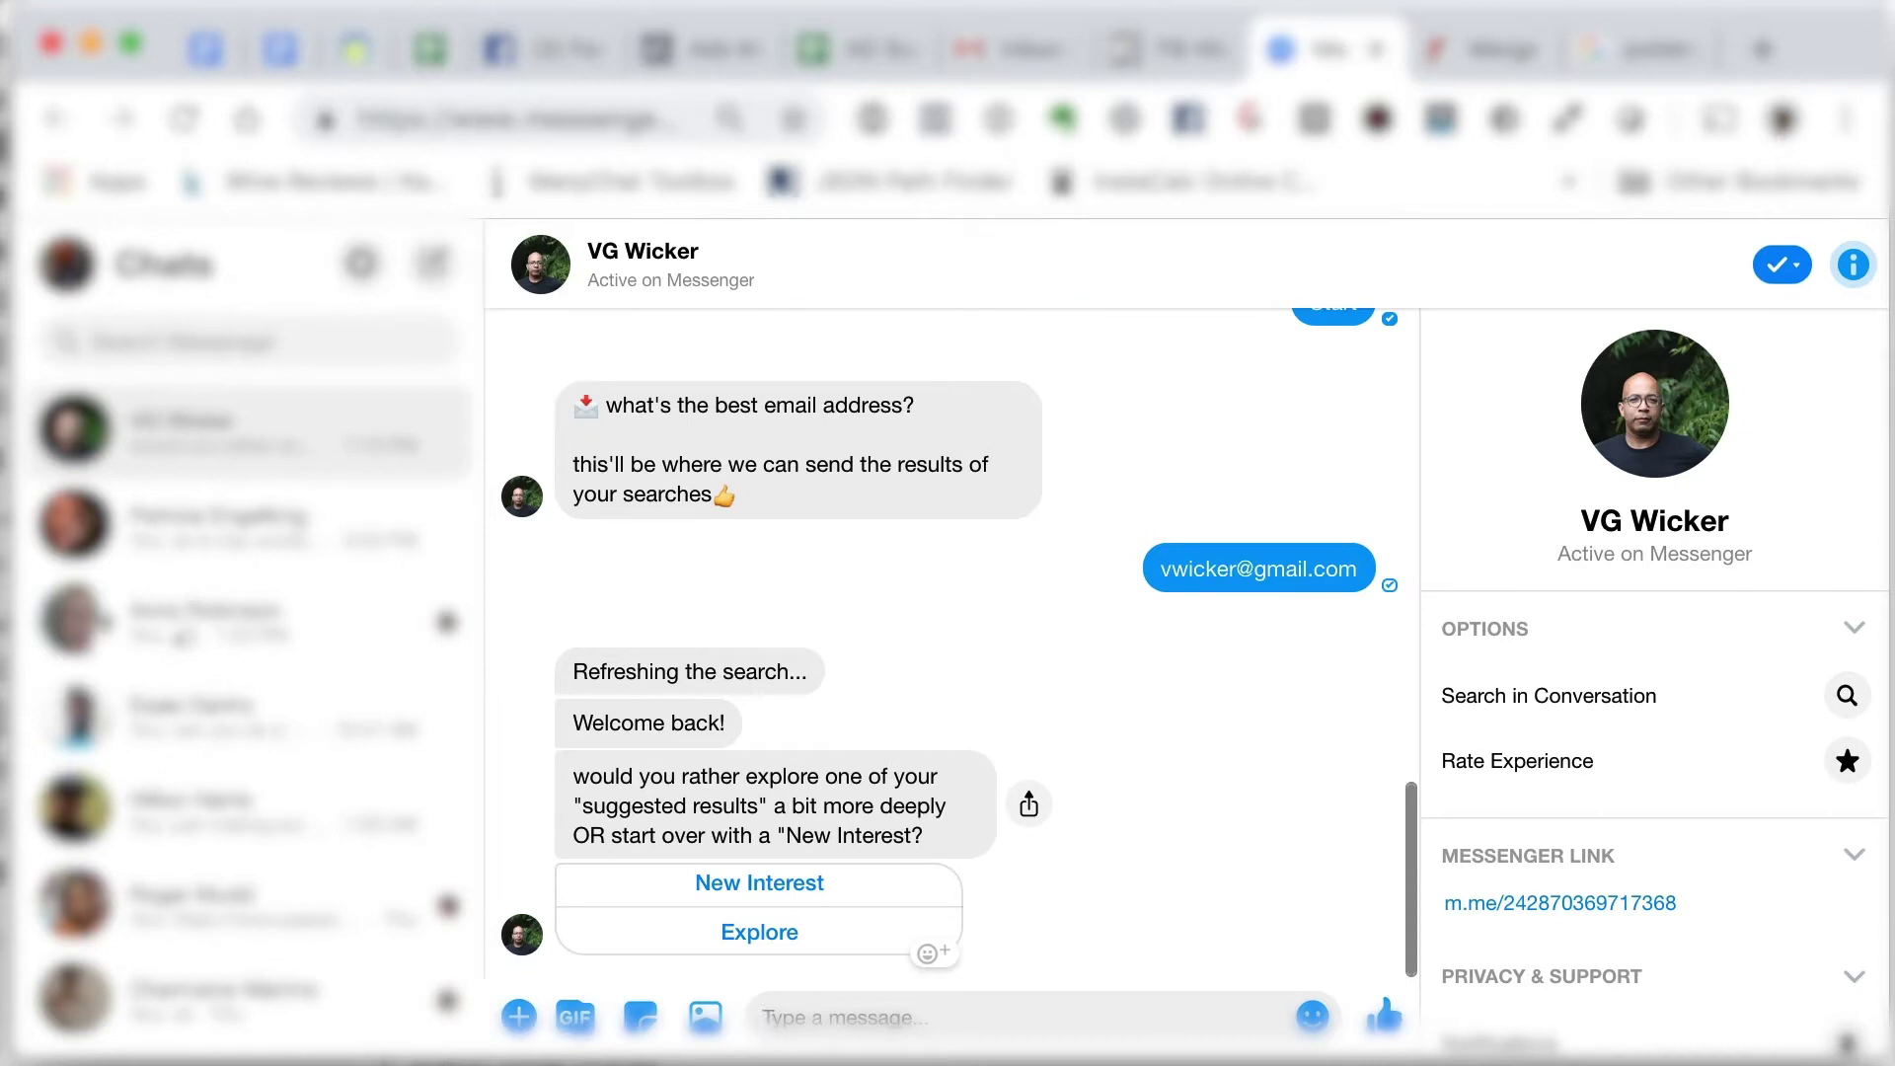
- Choose 'New Interest' in the research bot chat
left_click(780, 900)
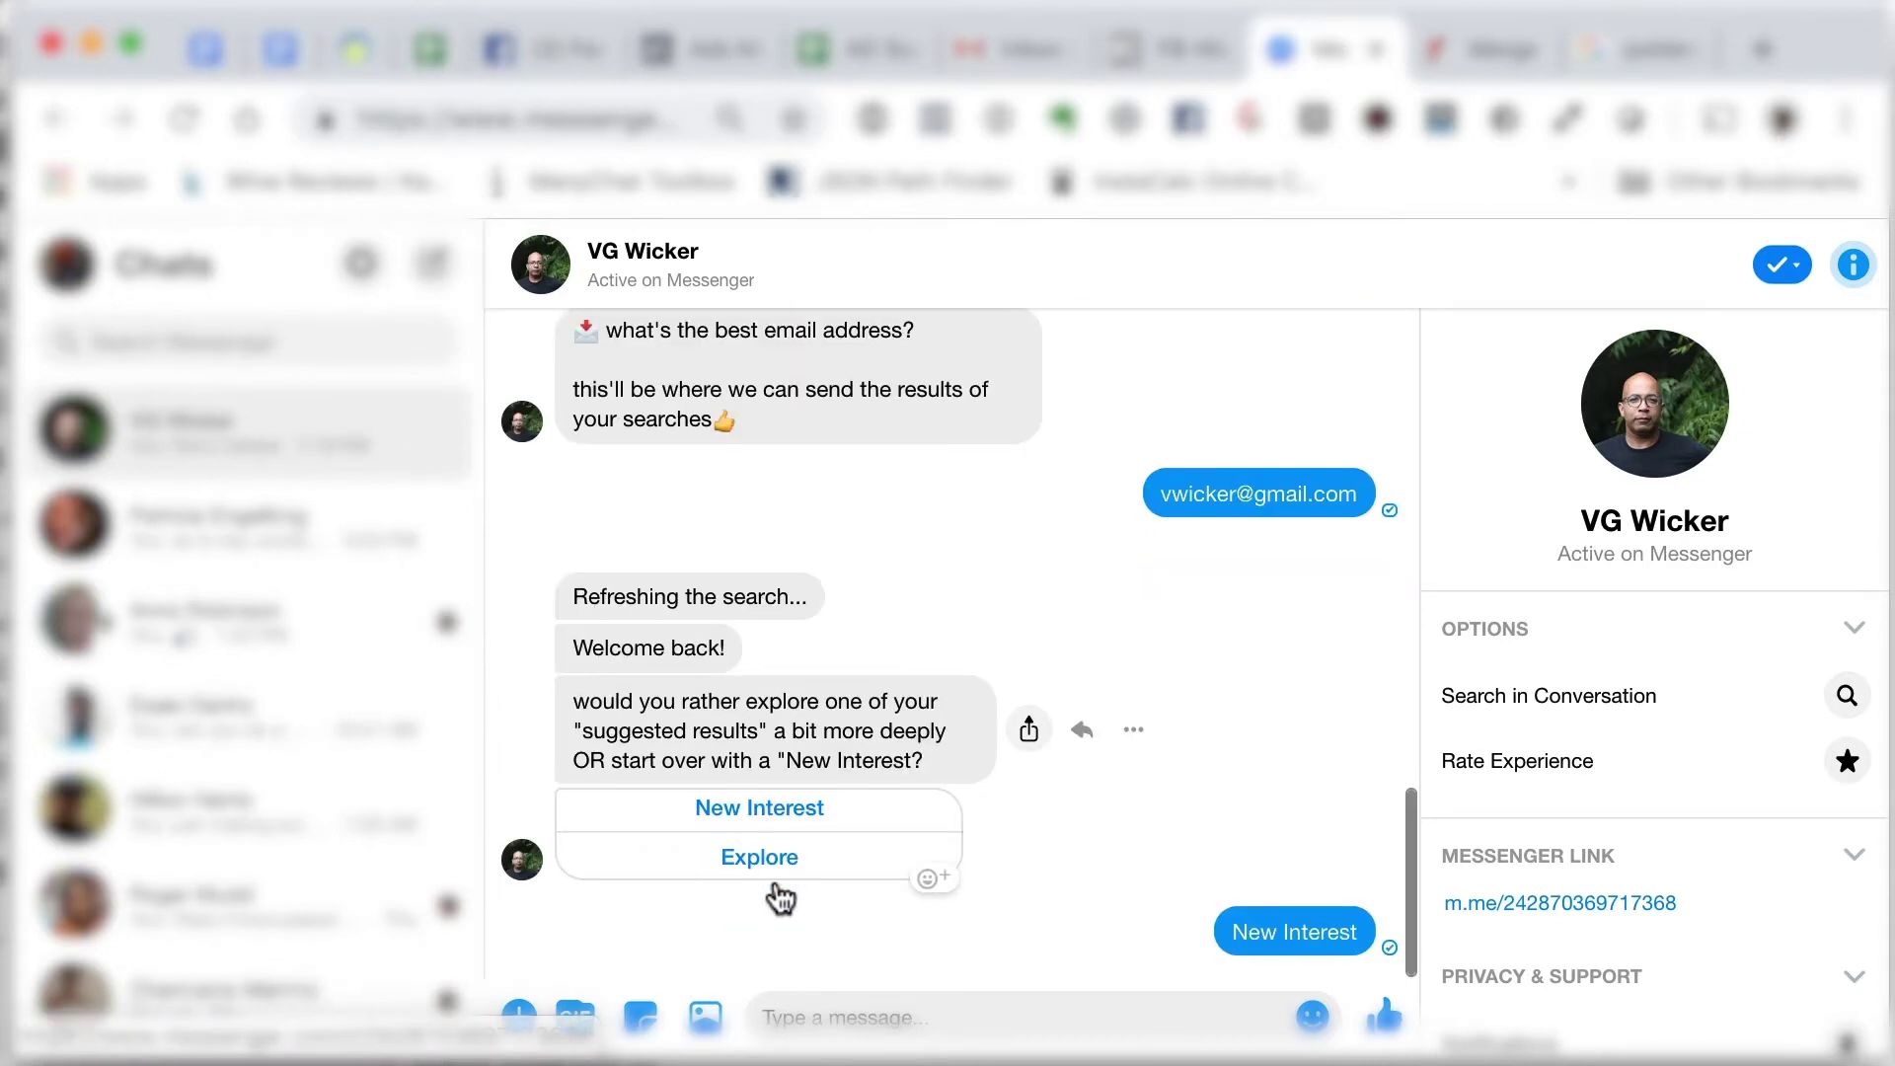
left_click(1646, 50)
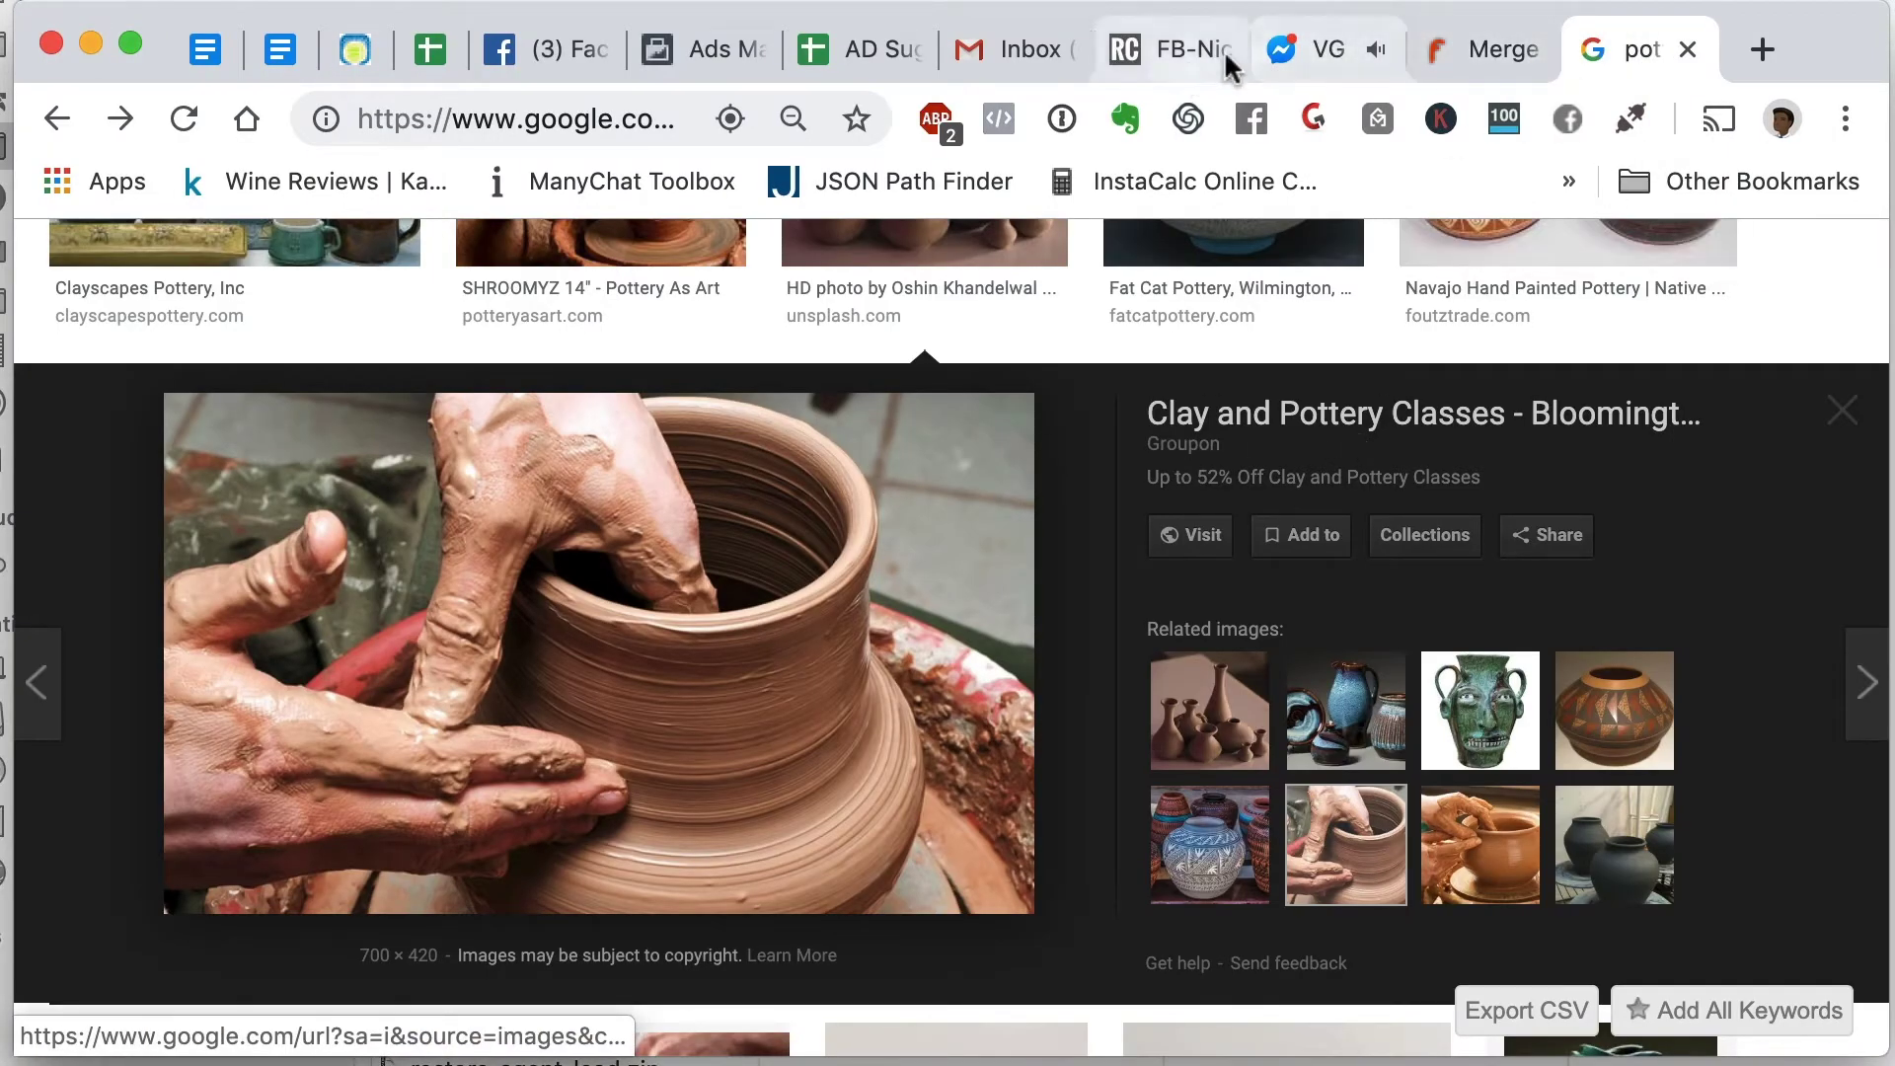
left_click(1328, 54)
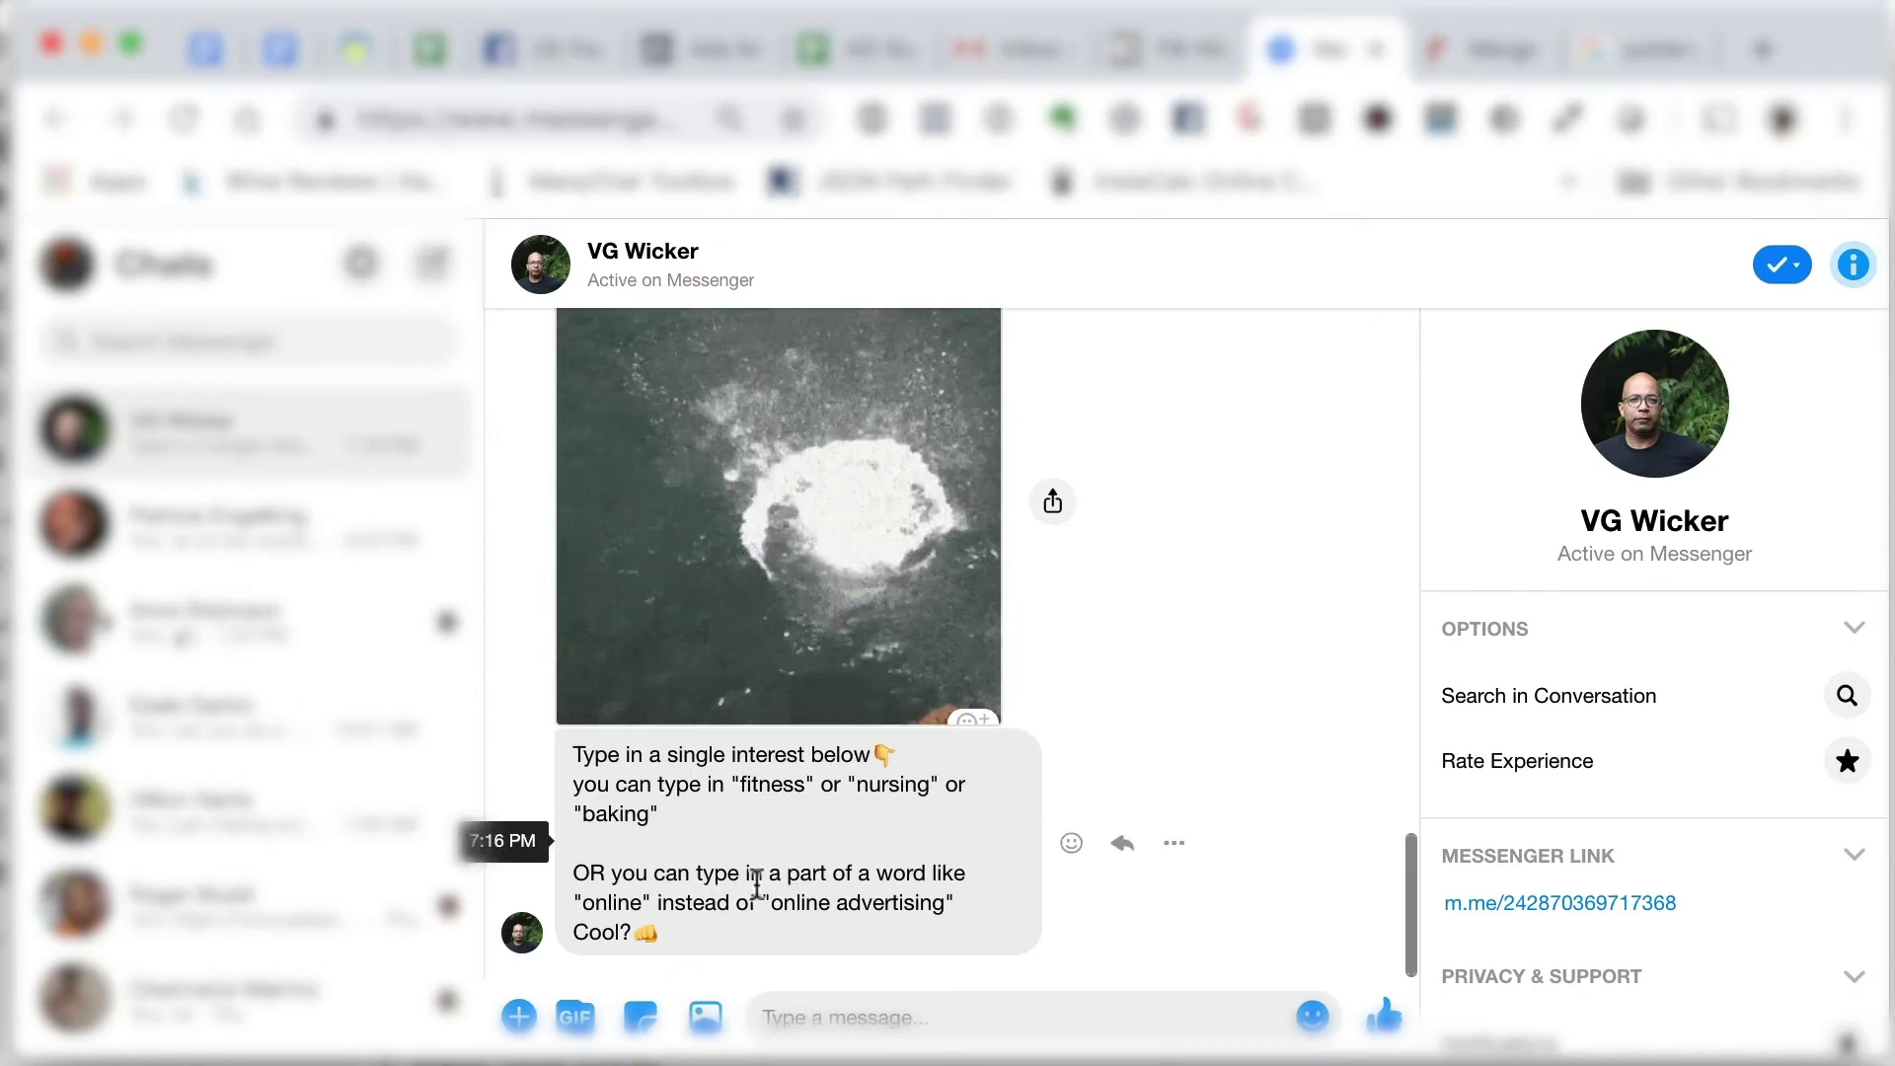
- Send 'pottery' to the bot as the interest to research, then check the Gmail inbox
left_click(800, 1021)
type("pot")
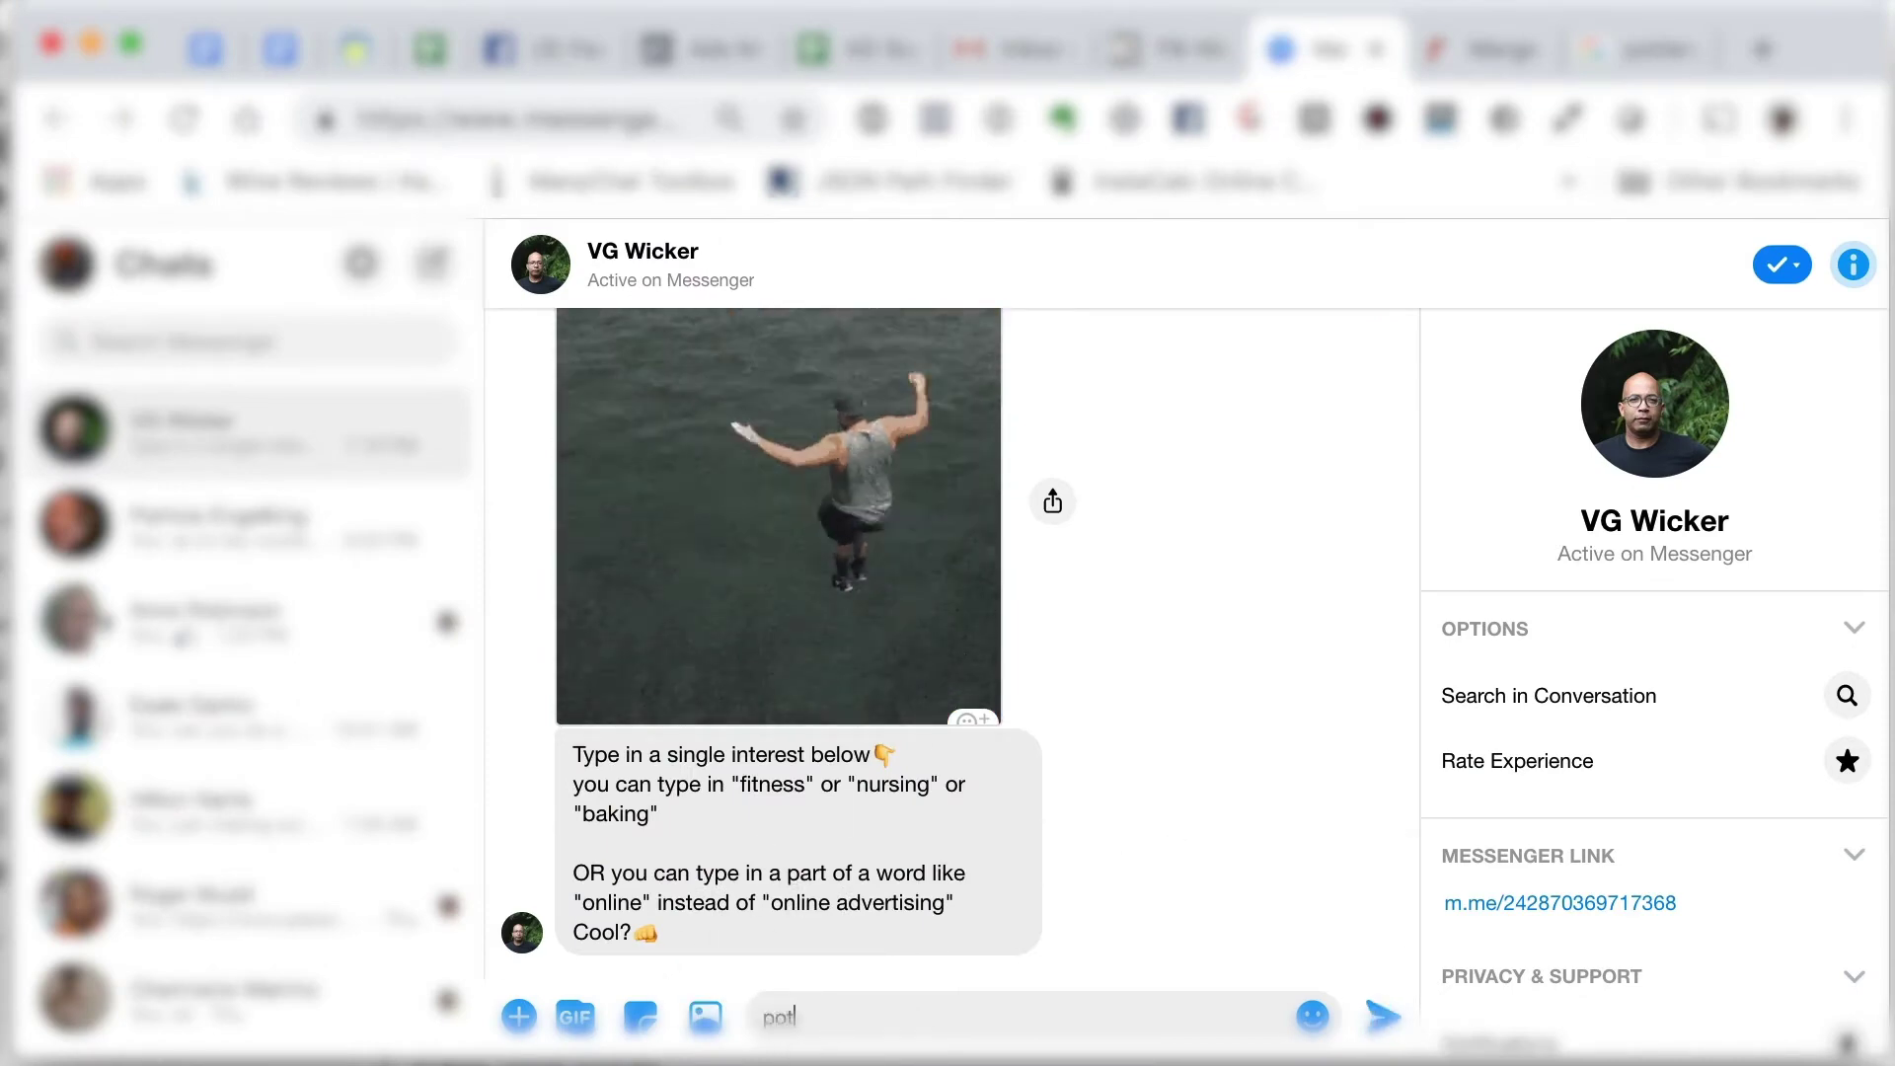
type("tery")
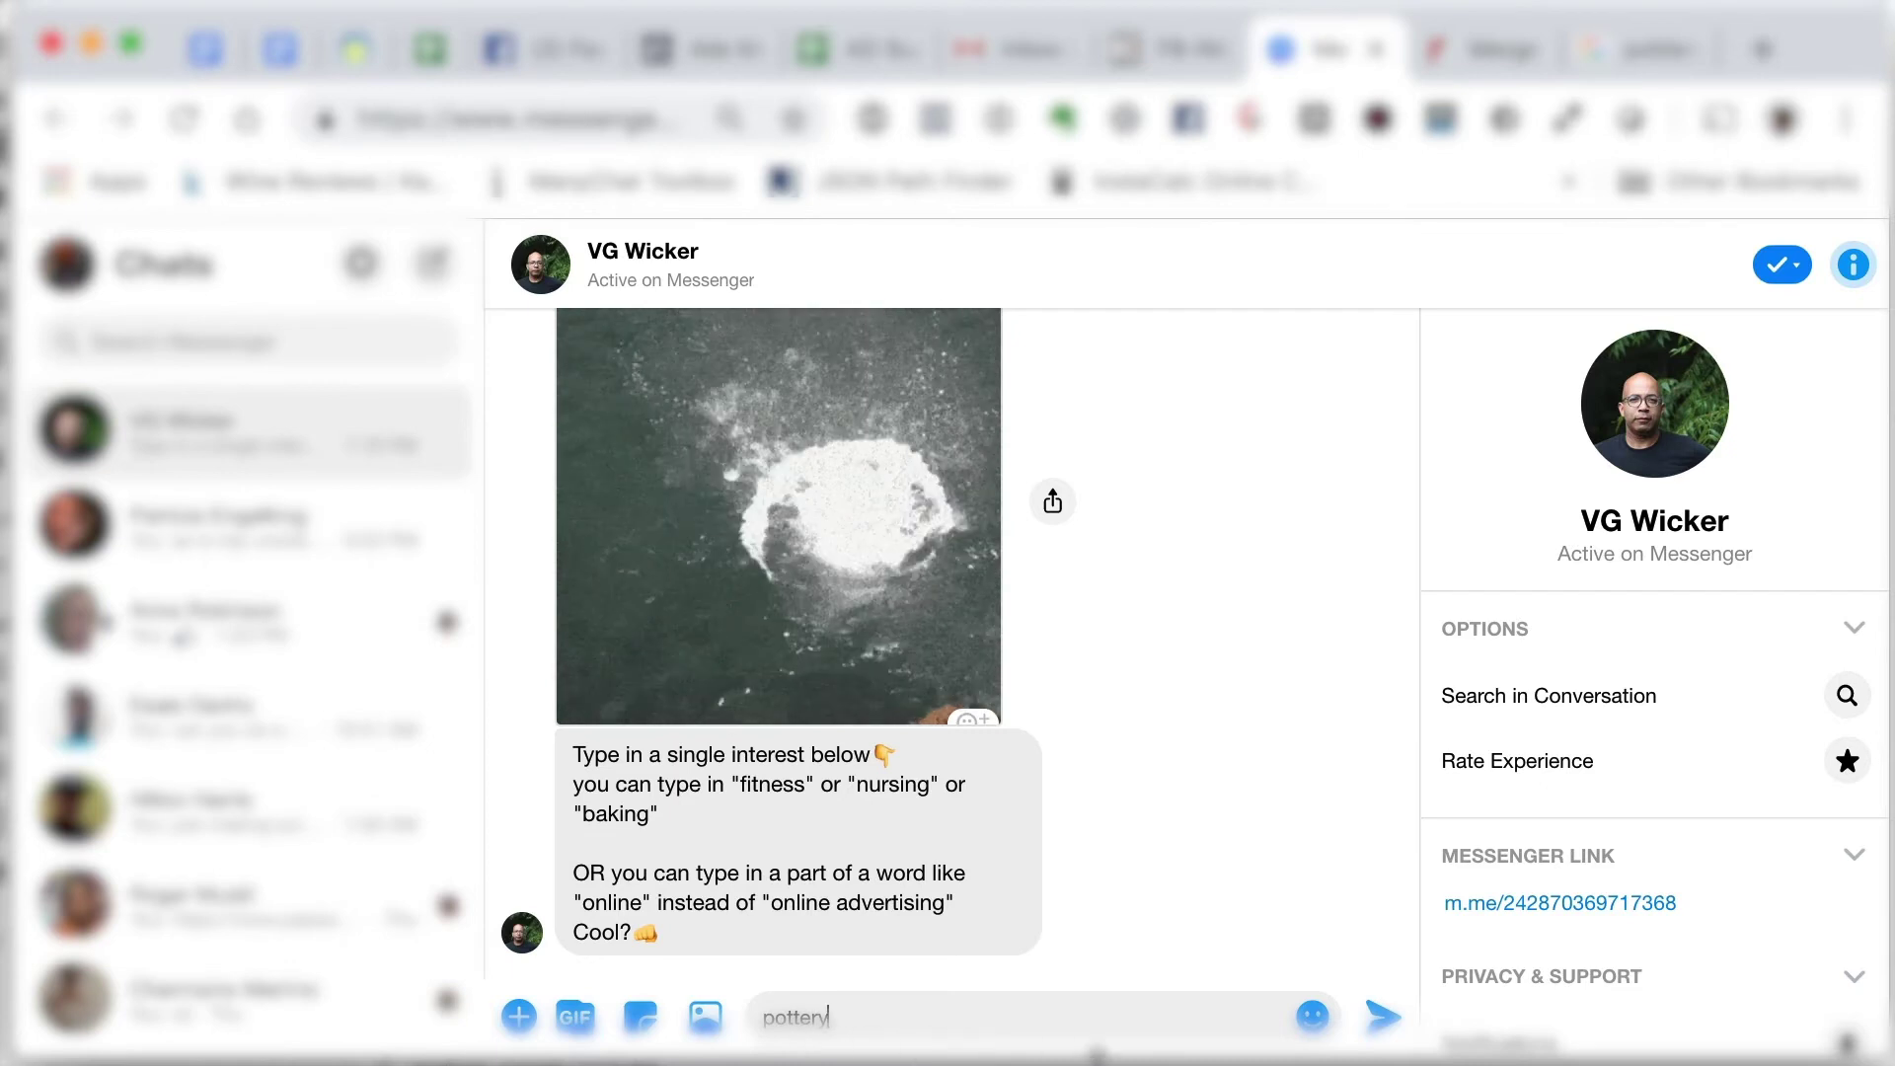
left_click(1383, 1015)
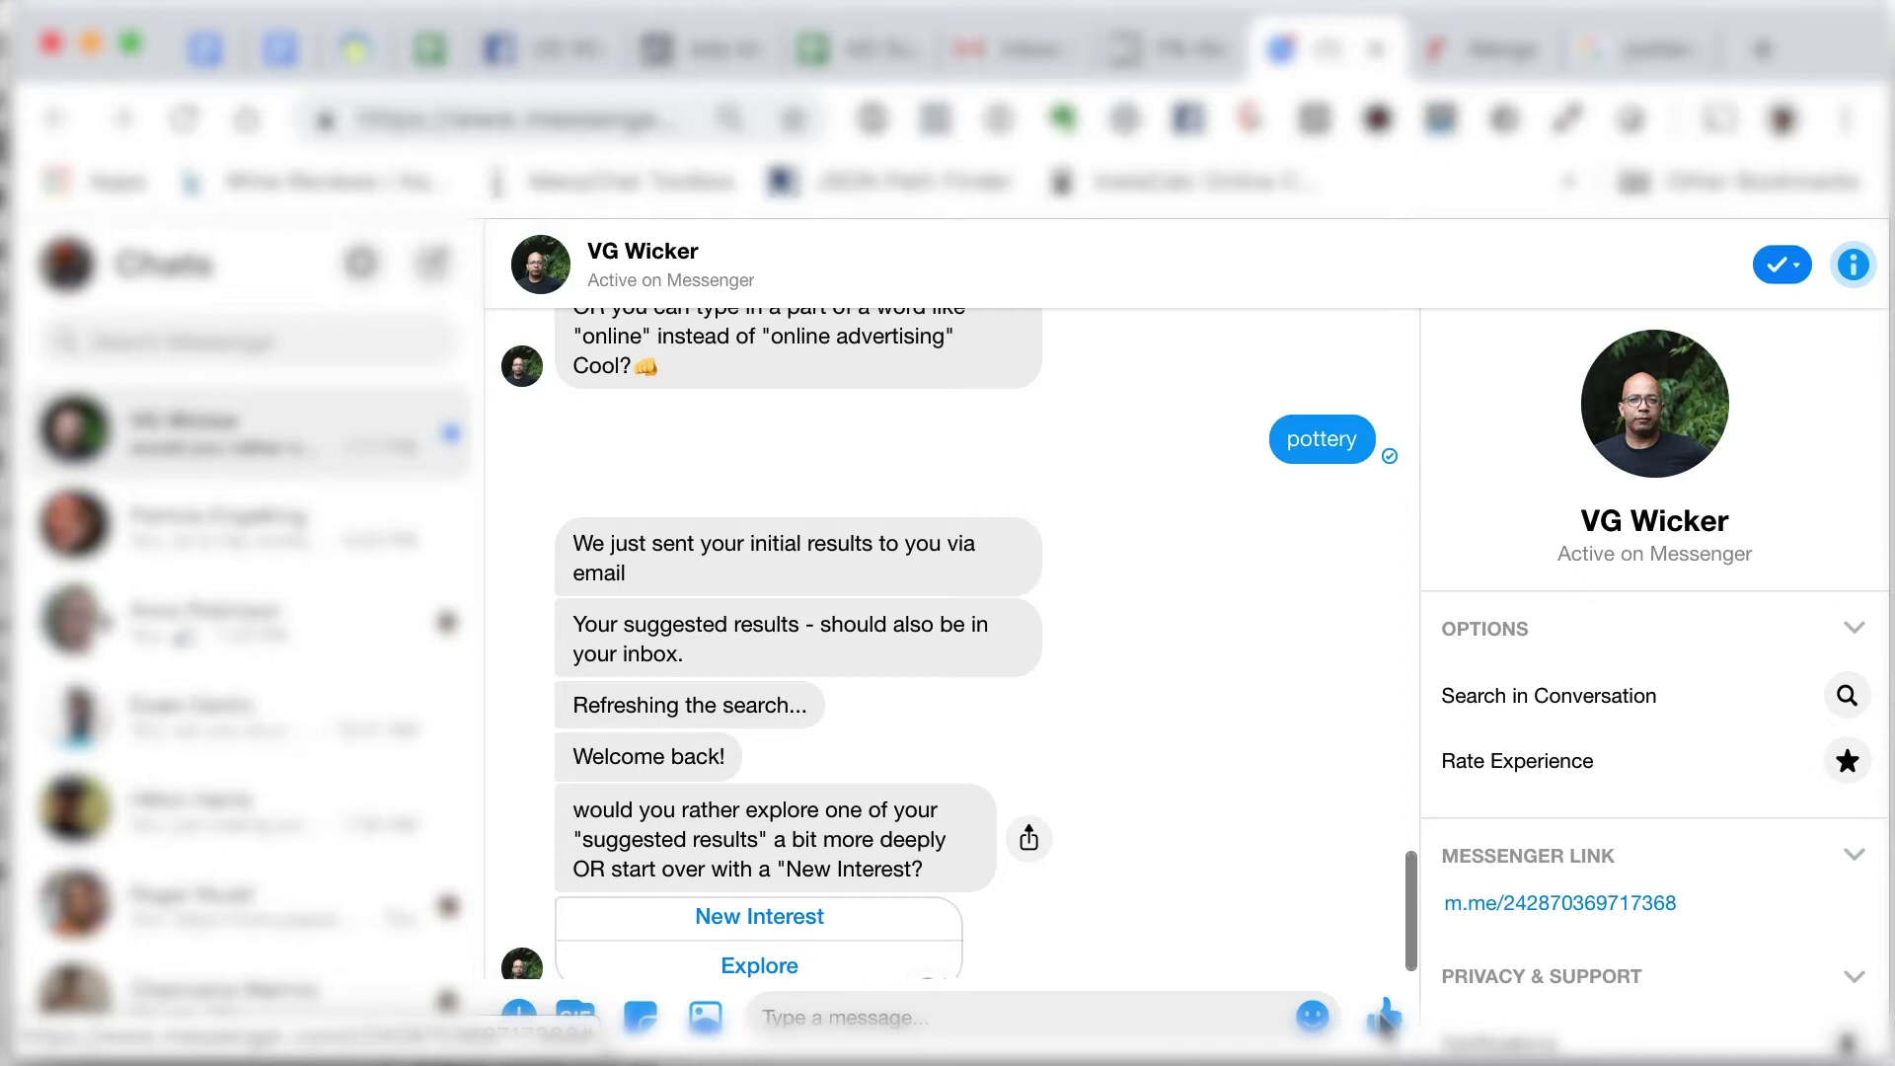
scroll(977, 823, "down", 1)
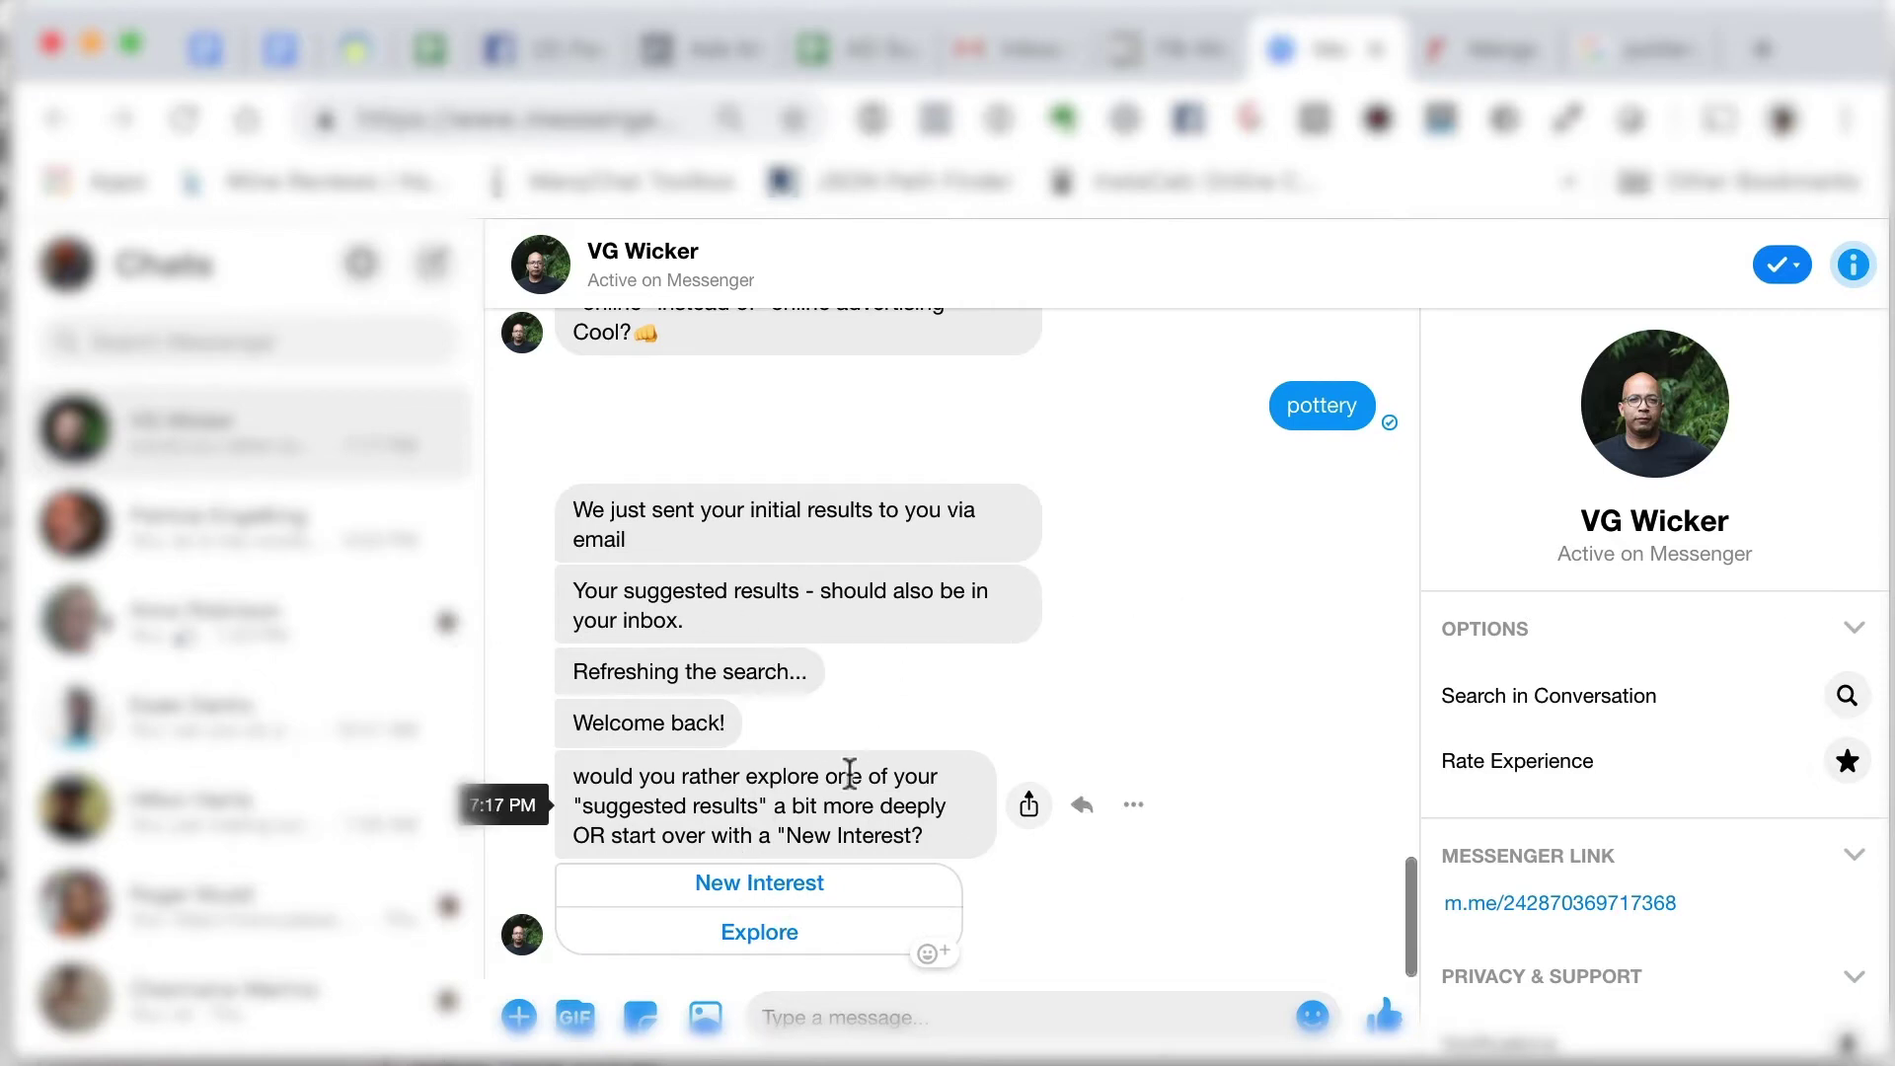
scroll(849, 772, "up", 3)
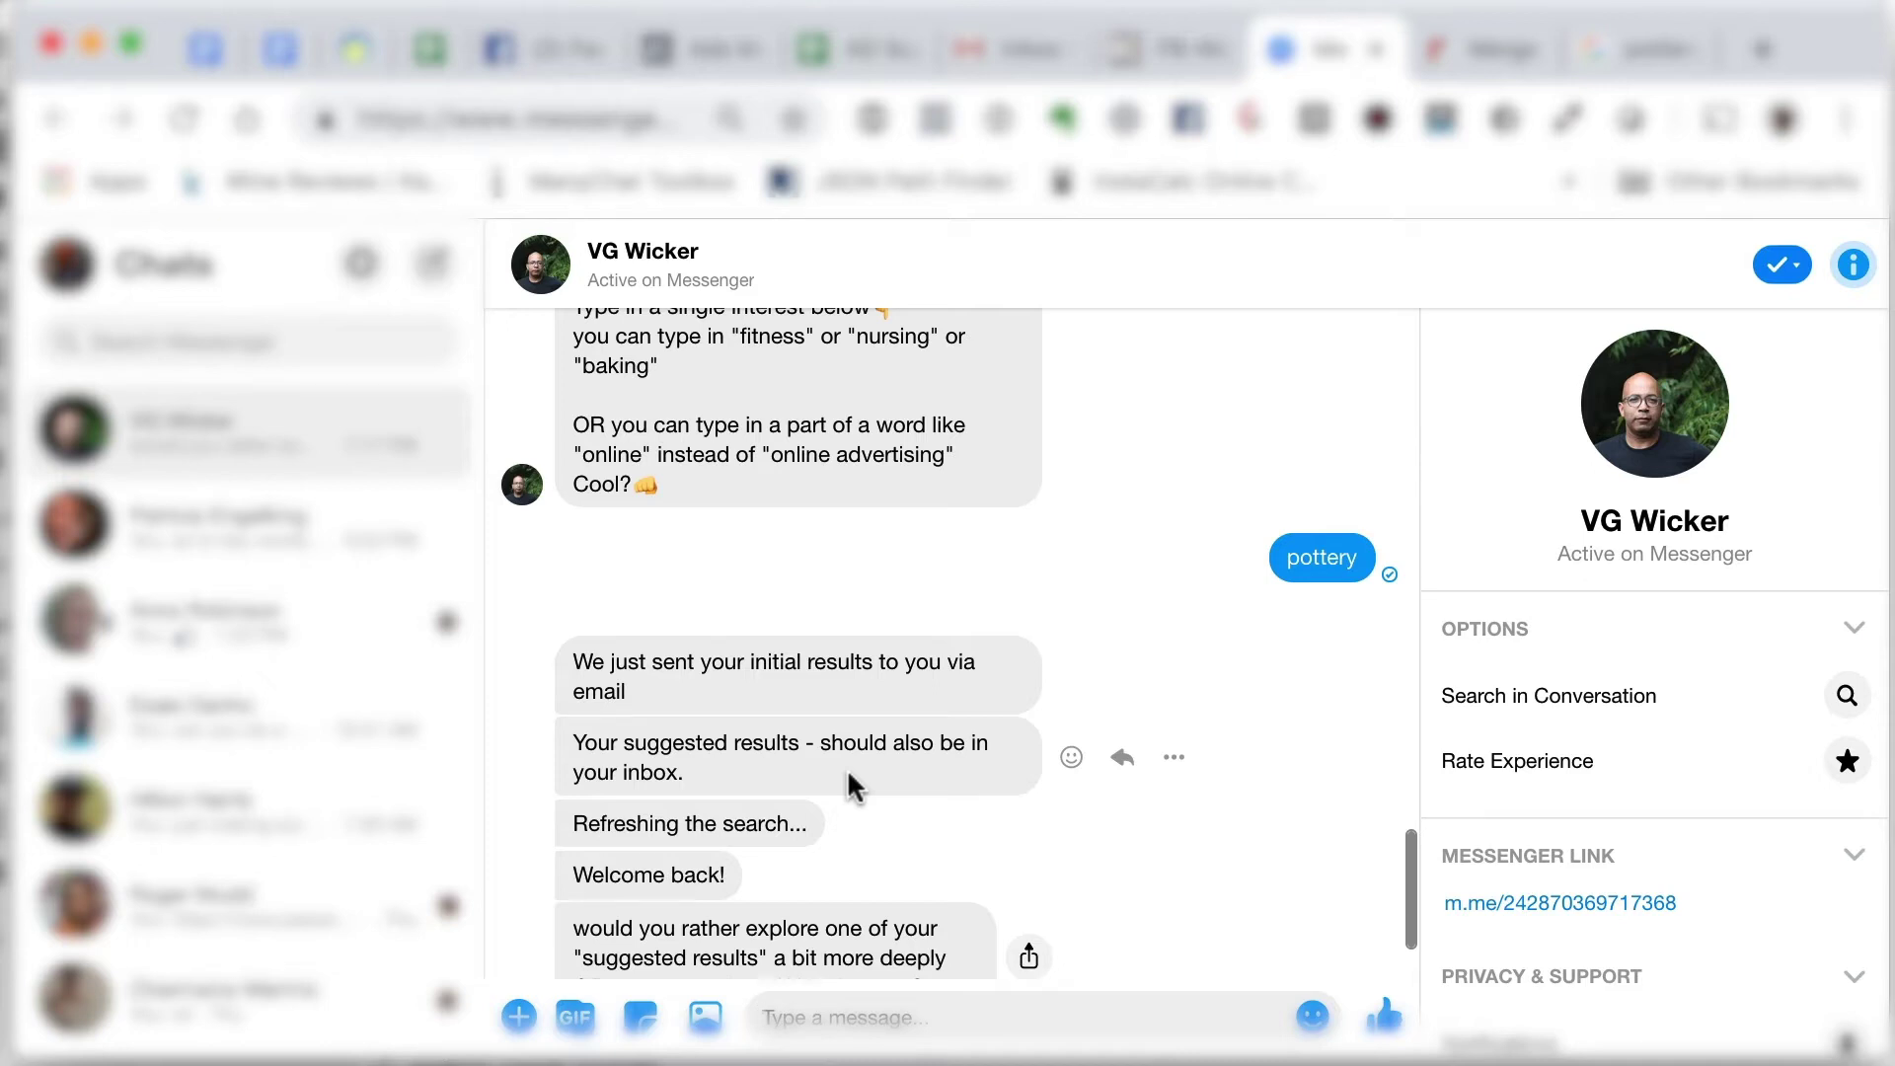
left_click(1000, 57)
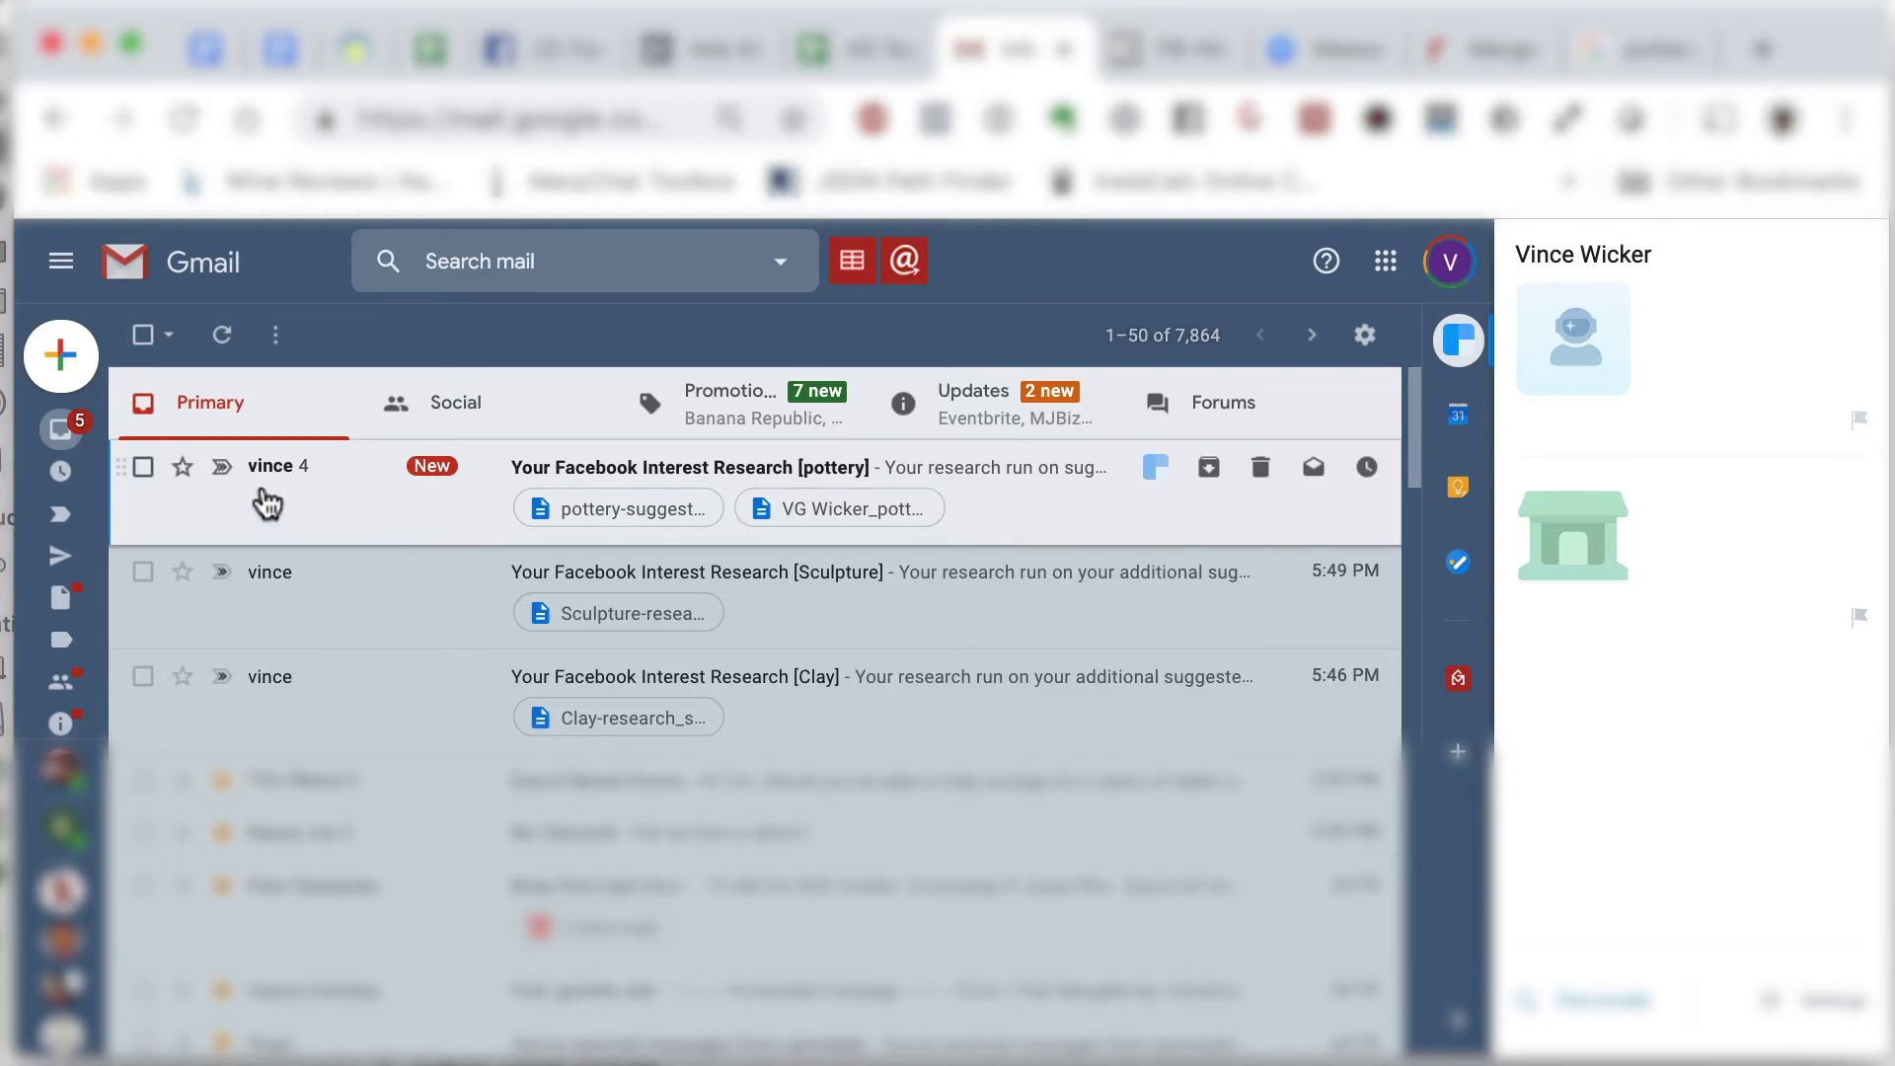
- Save pottery-suggest.csv from the research e-mail into Desktop > DEMO > demonstration
left_click(223, 341)
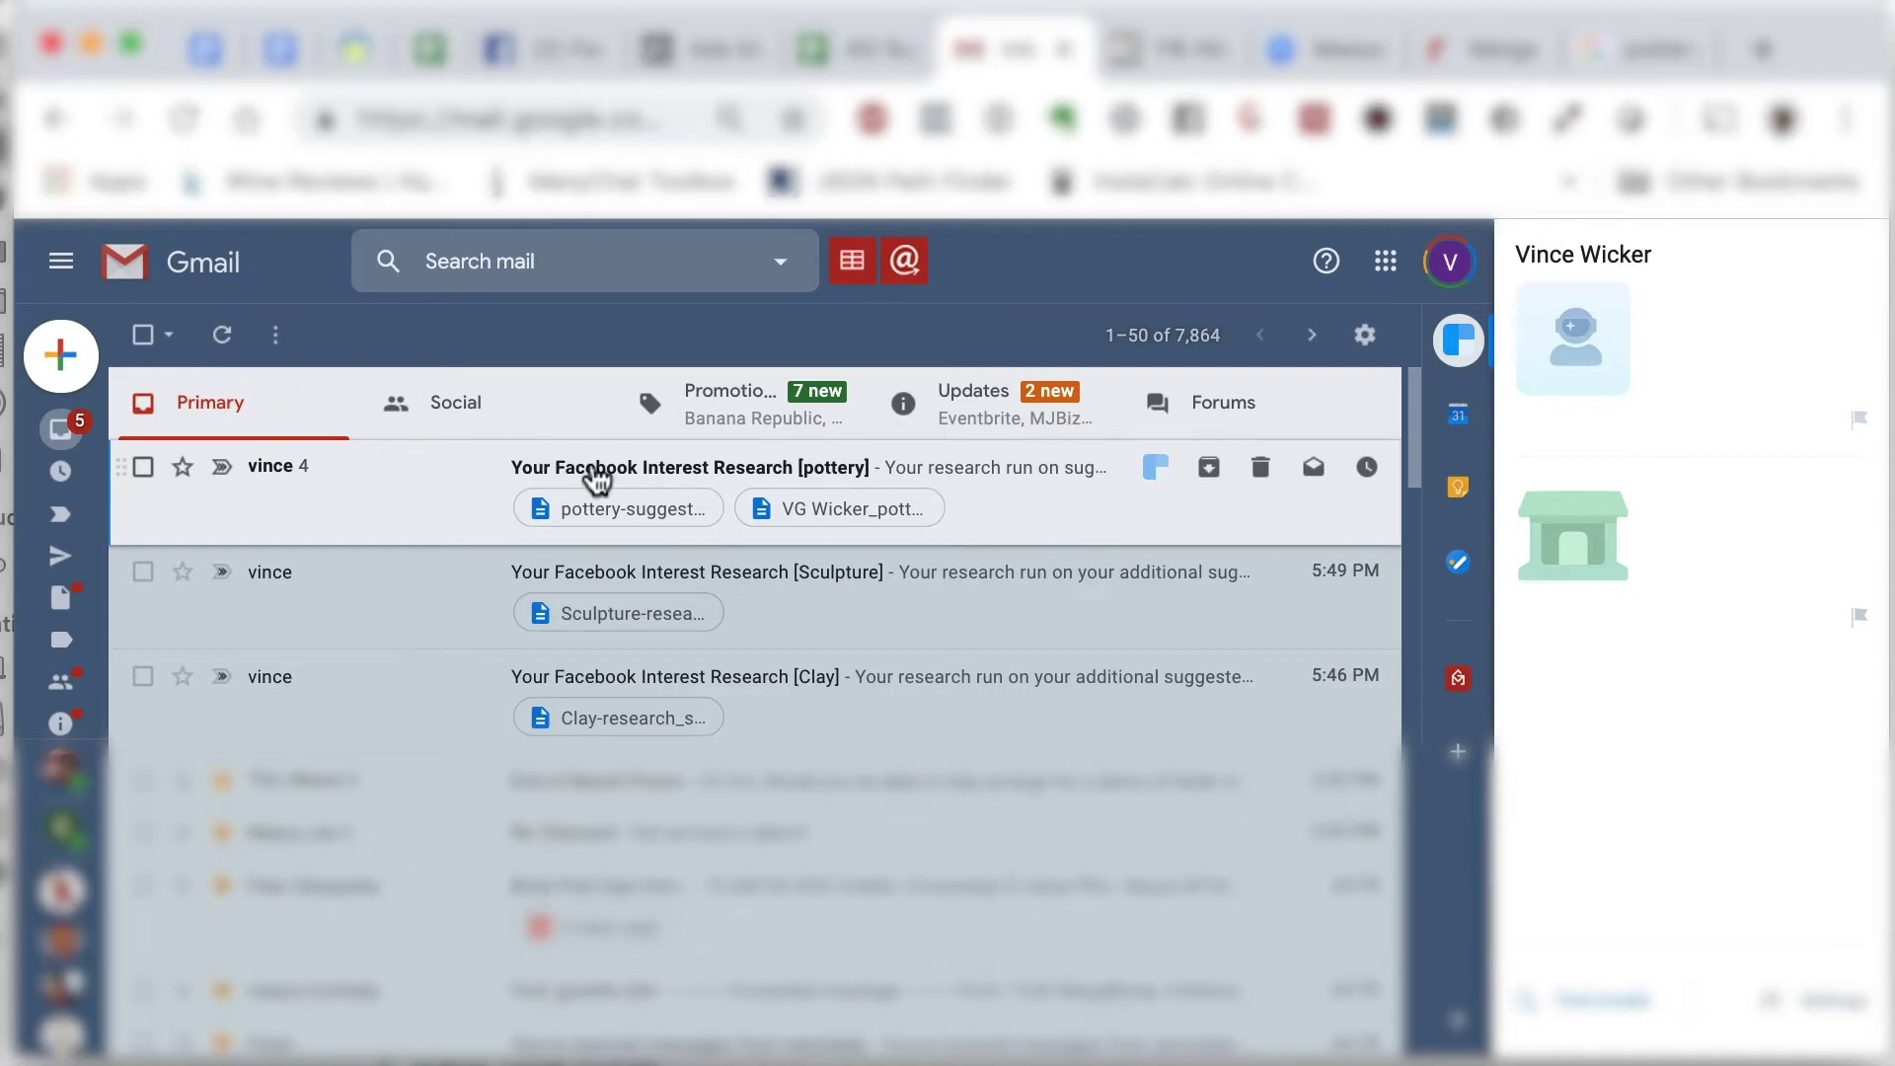
left_click(596, 481)
scroll(442, 839, "down", 4)
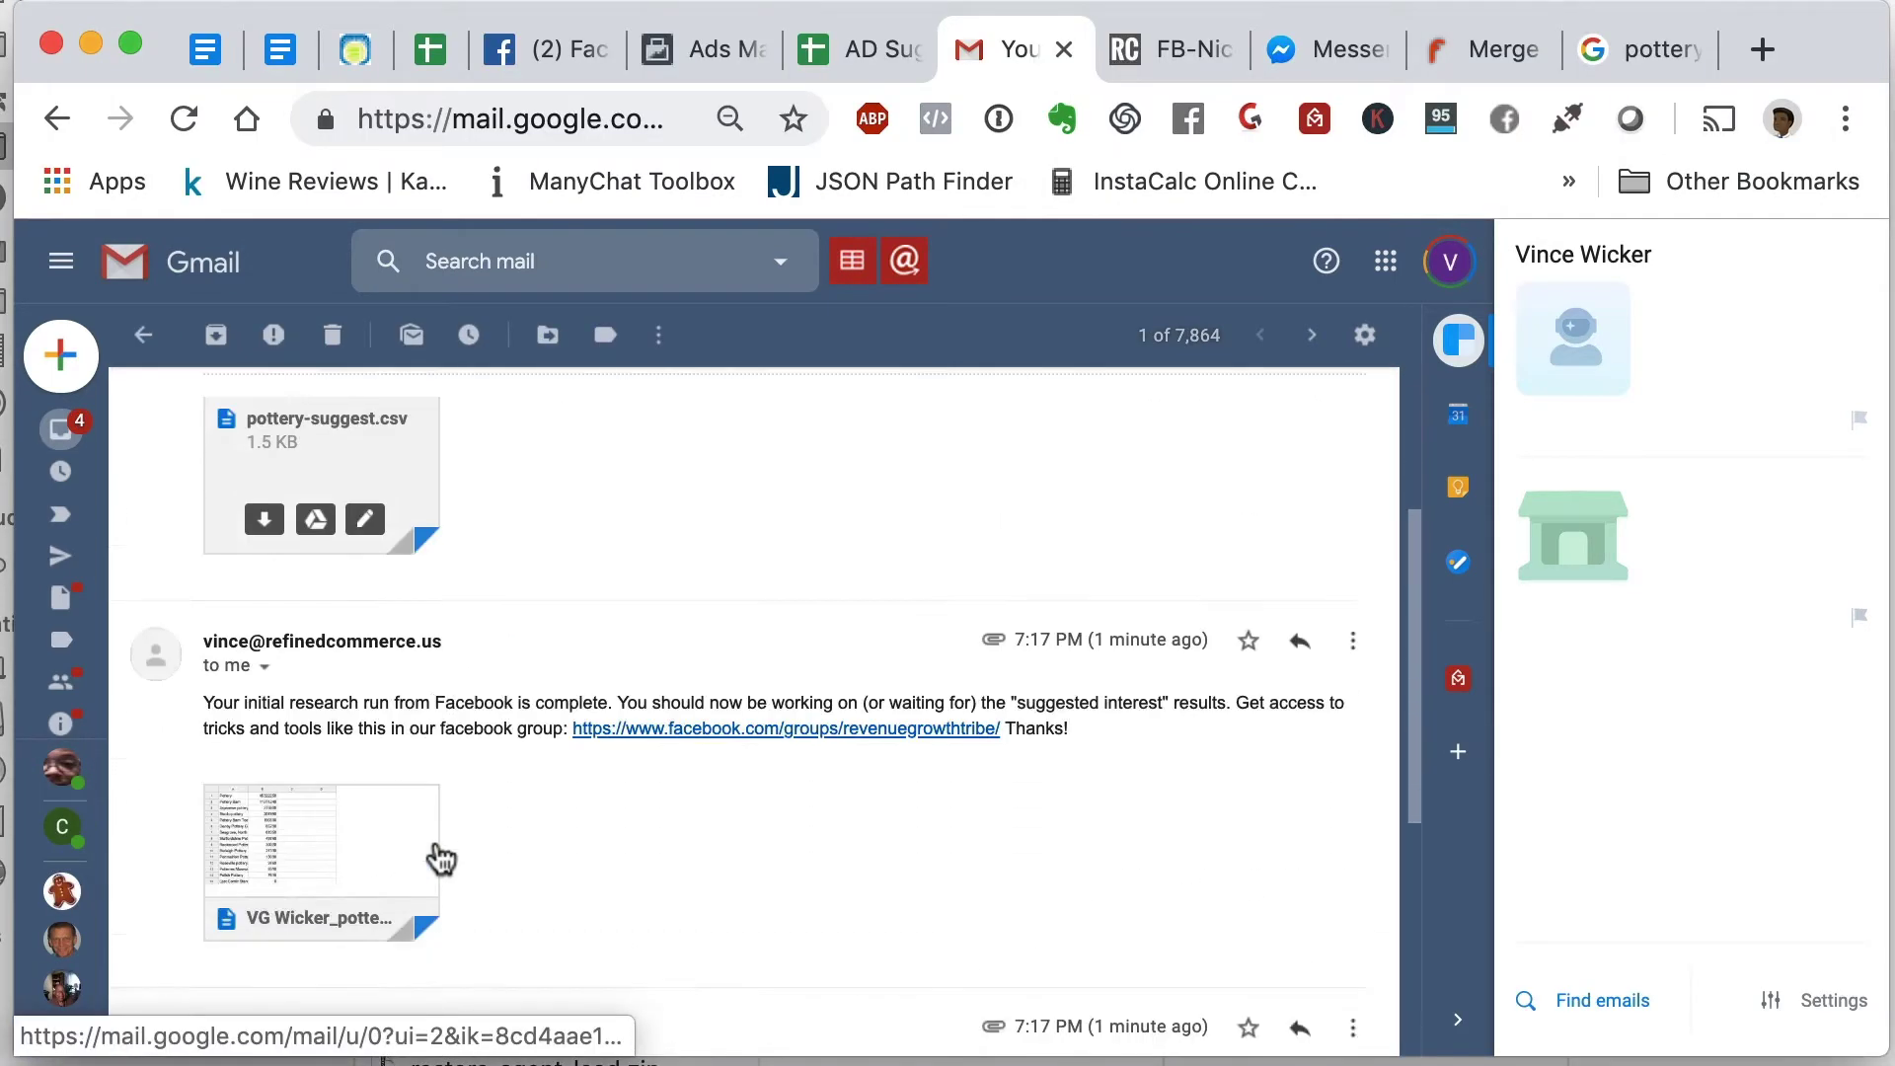
scroll(442, 856, "up", 3)
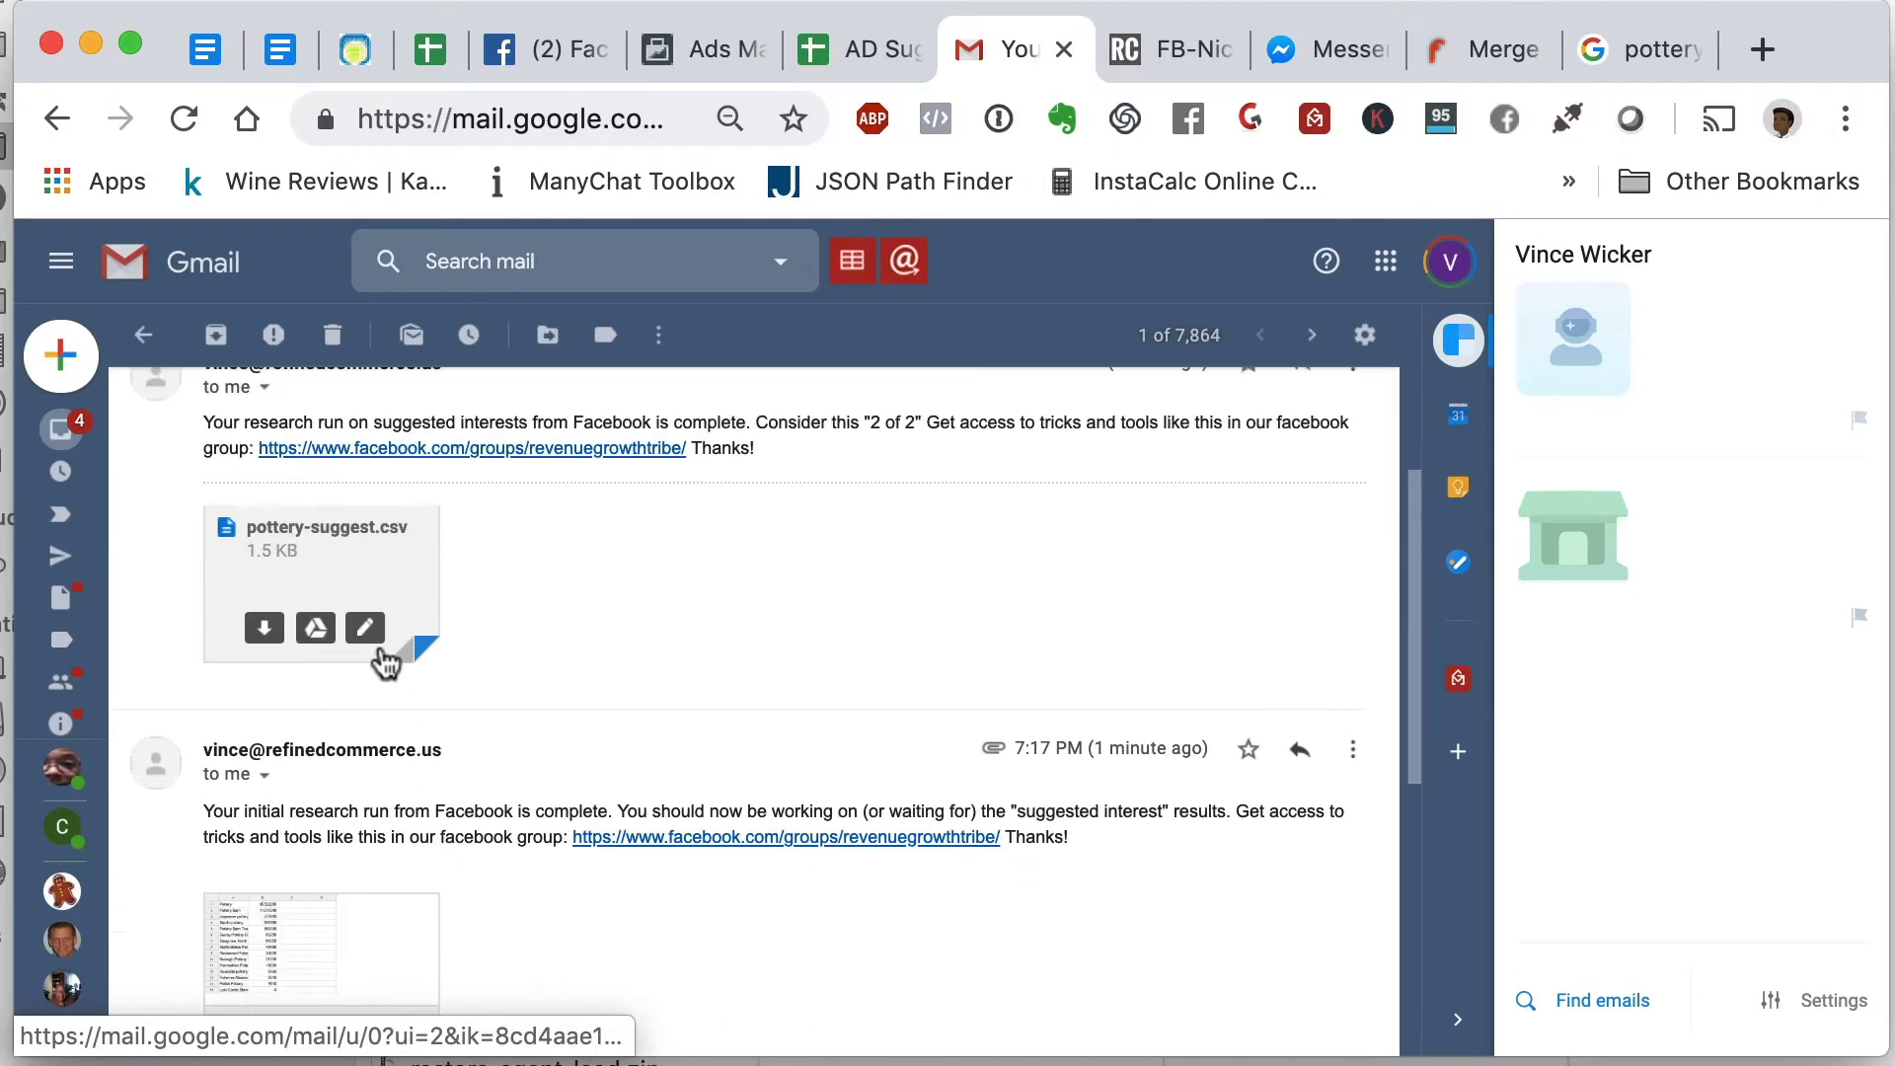
left_click(265, 631)
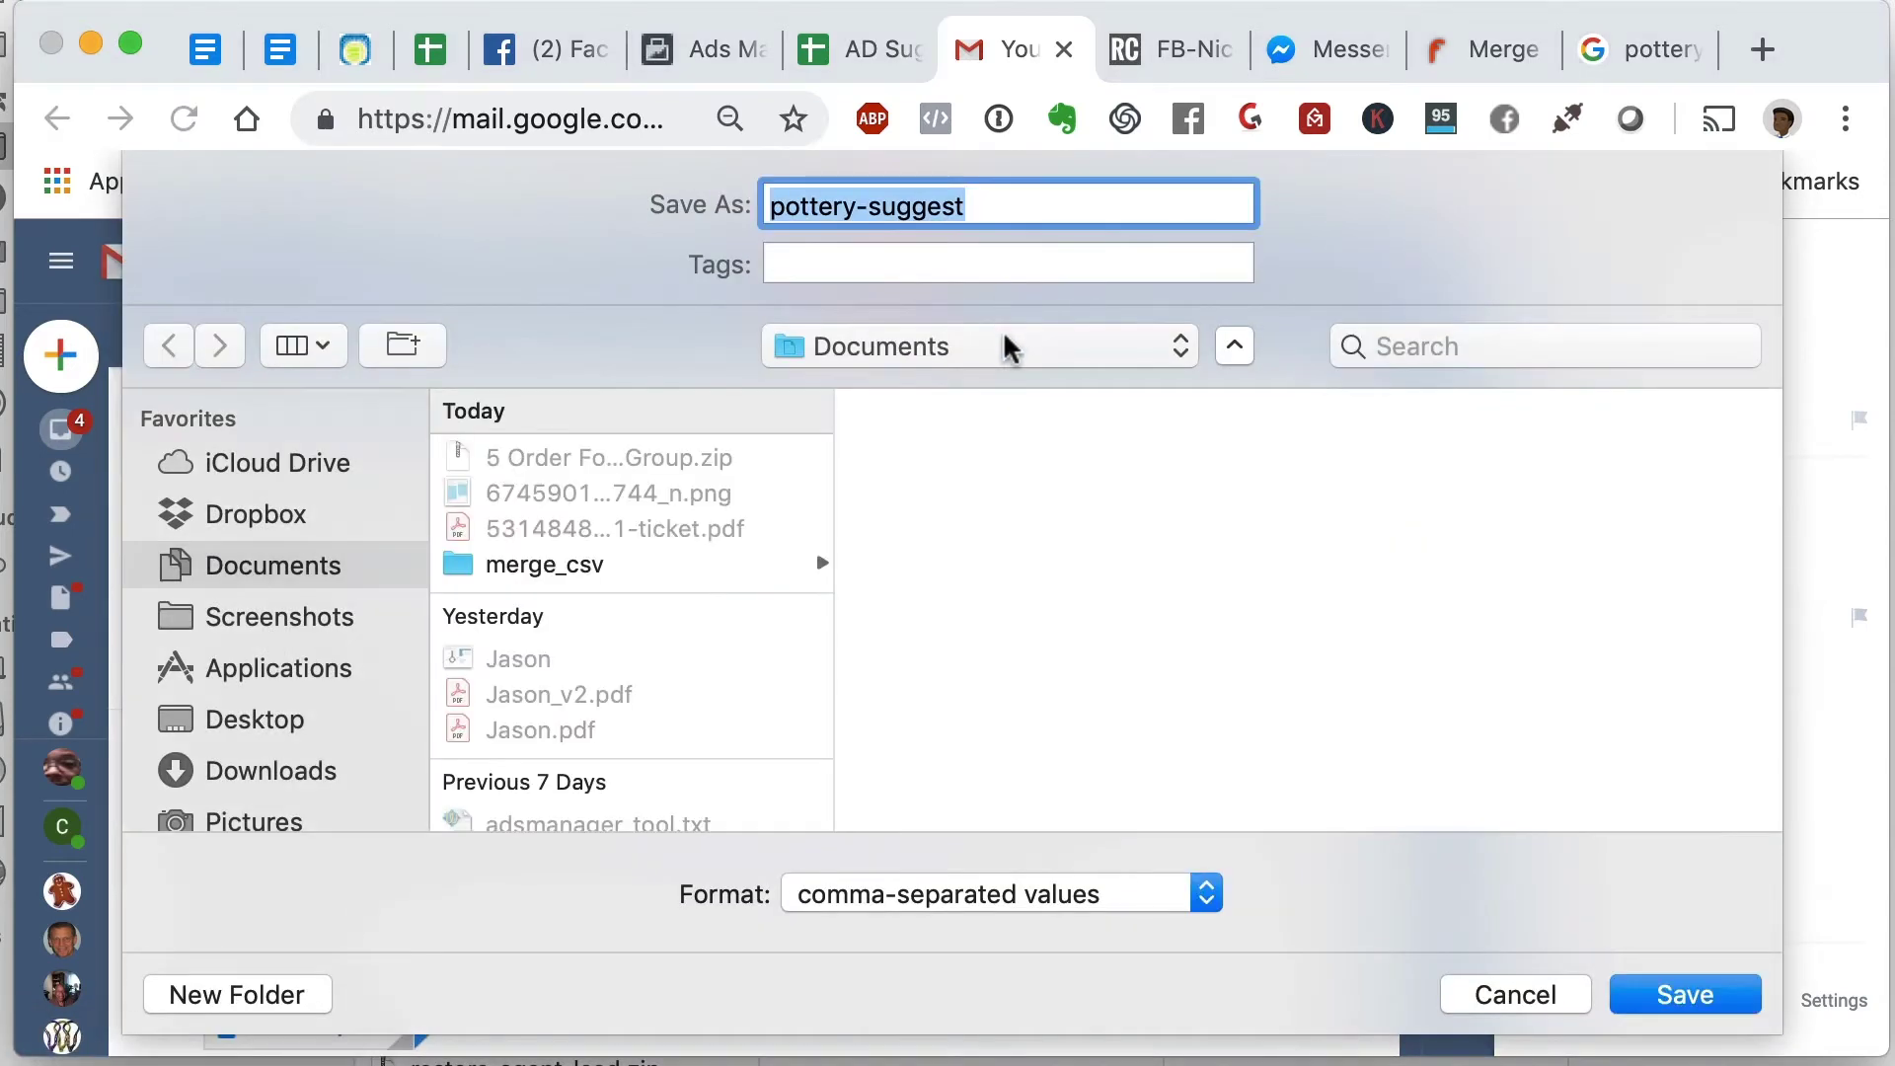
left_click(1003, 343)
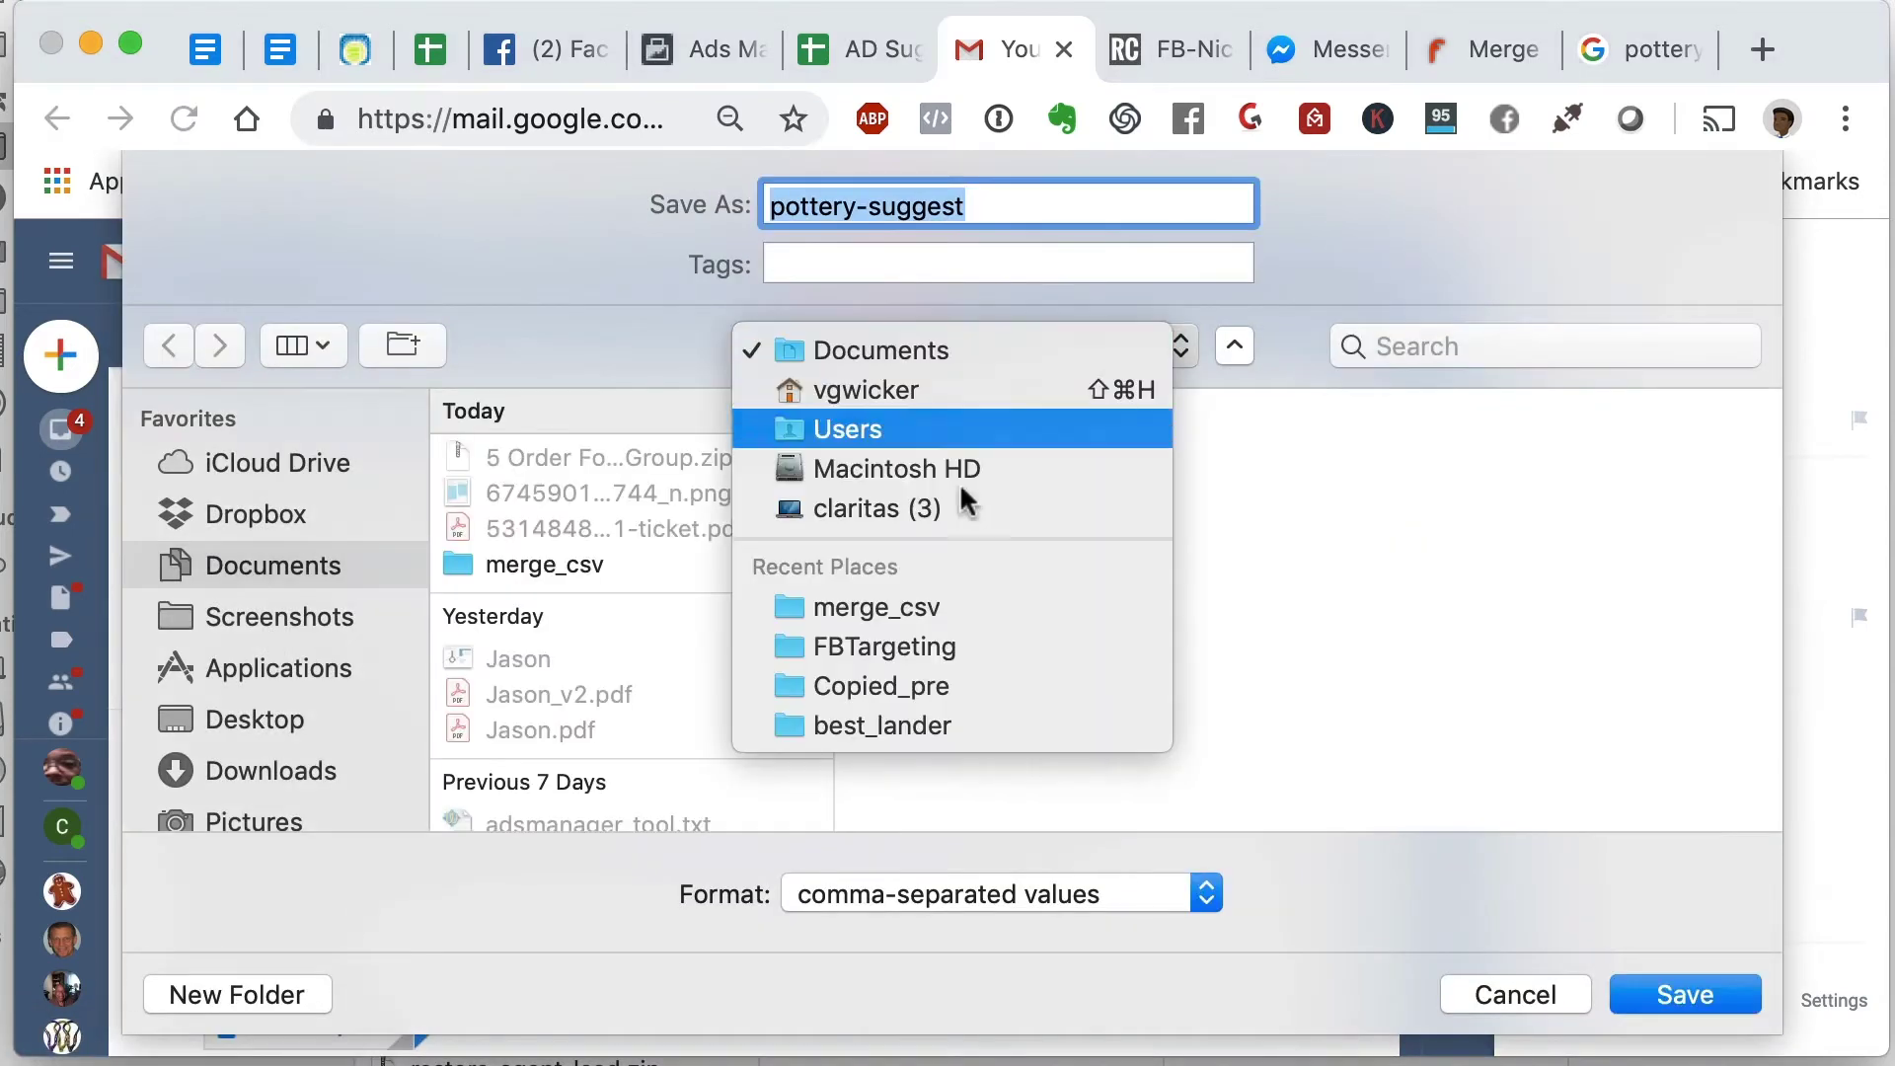
left_click(583, 592)
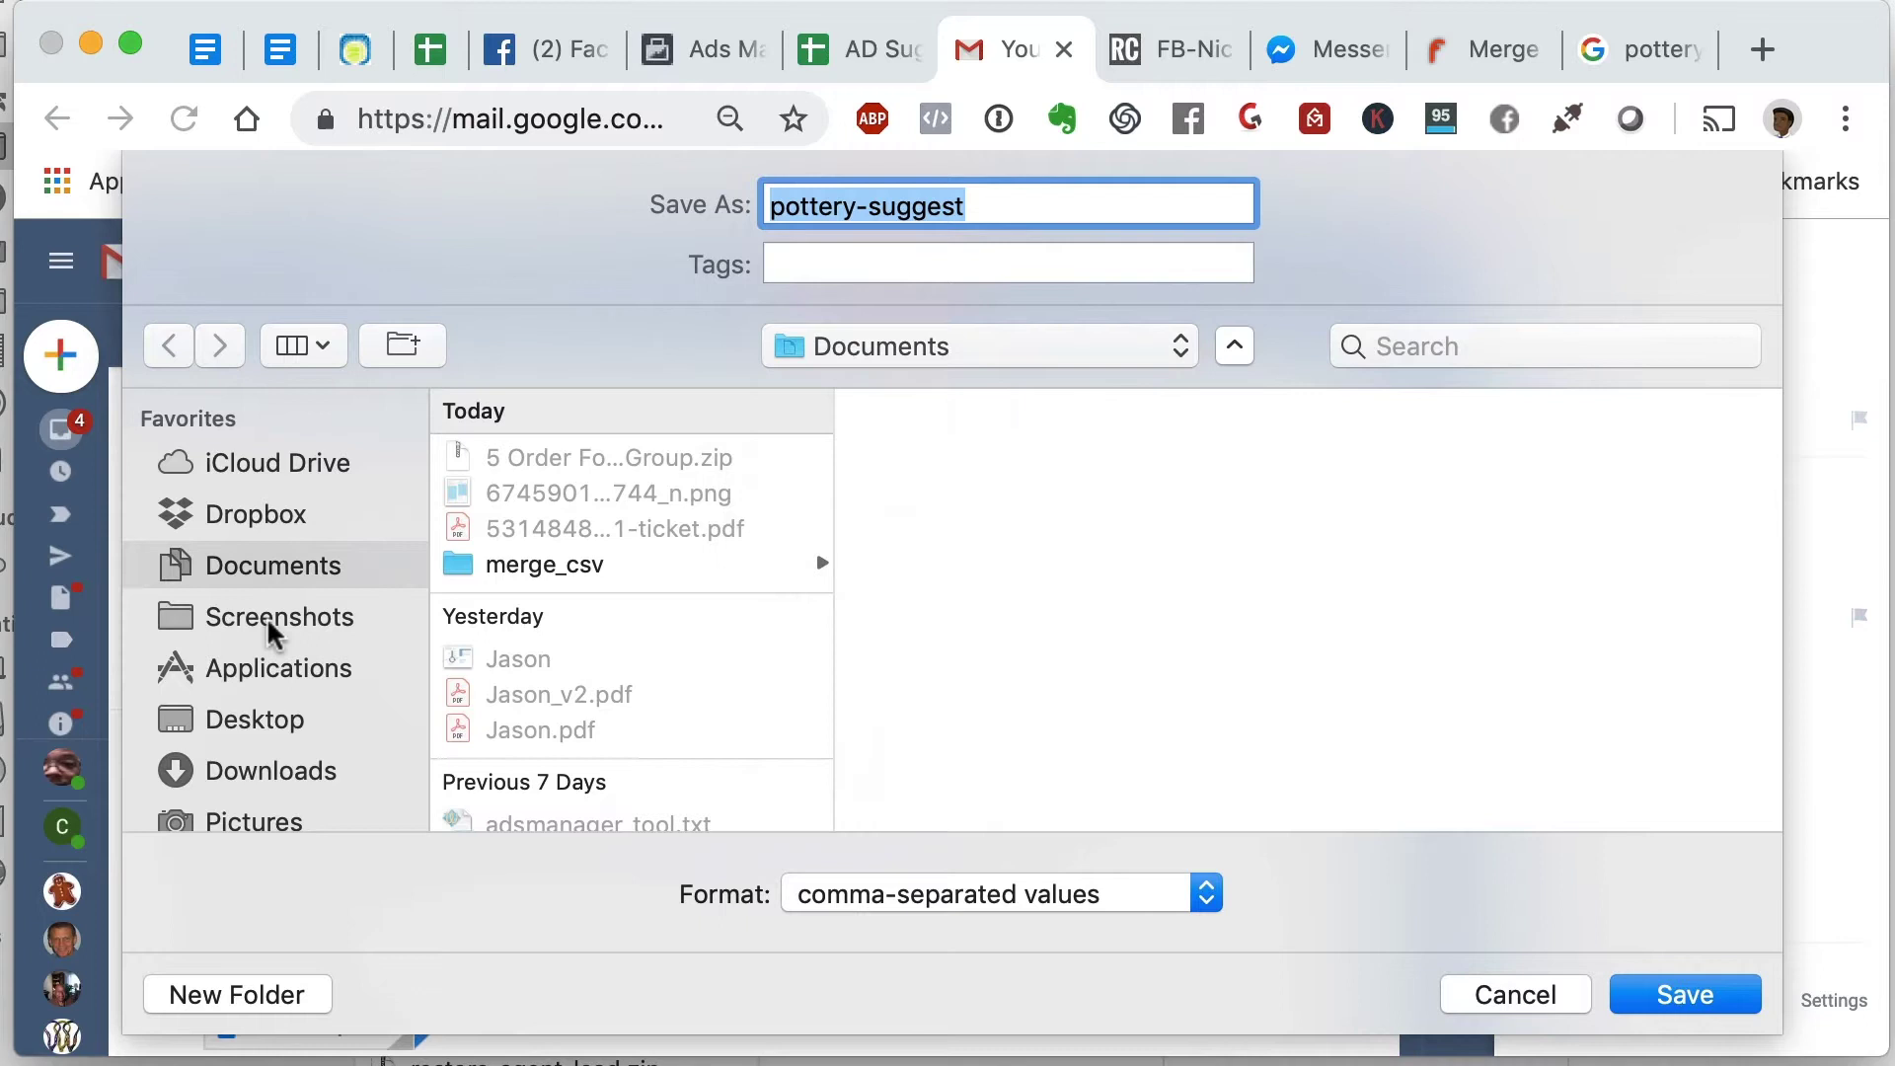
left_click(263, 731)
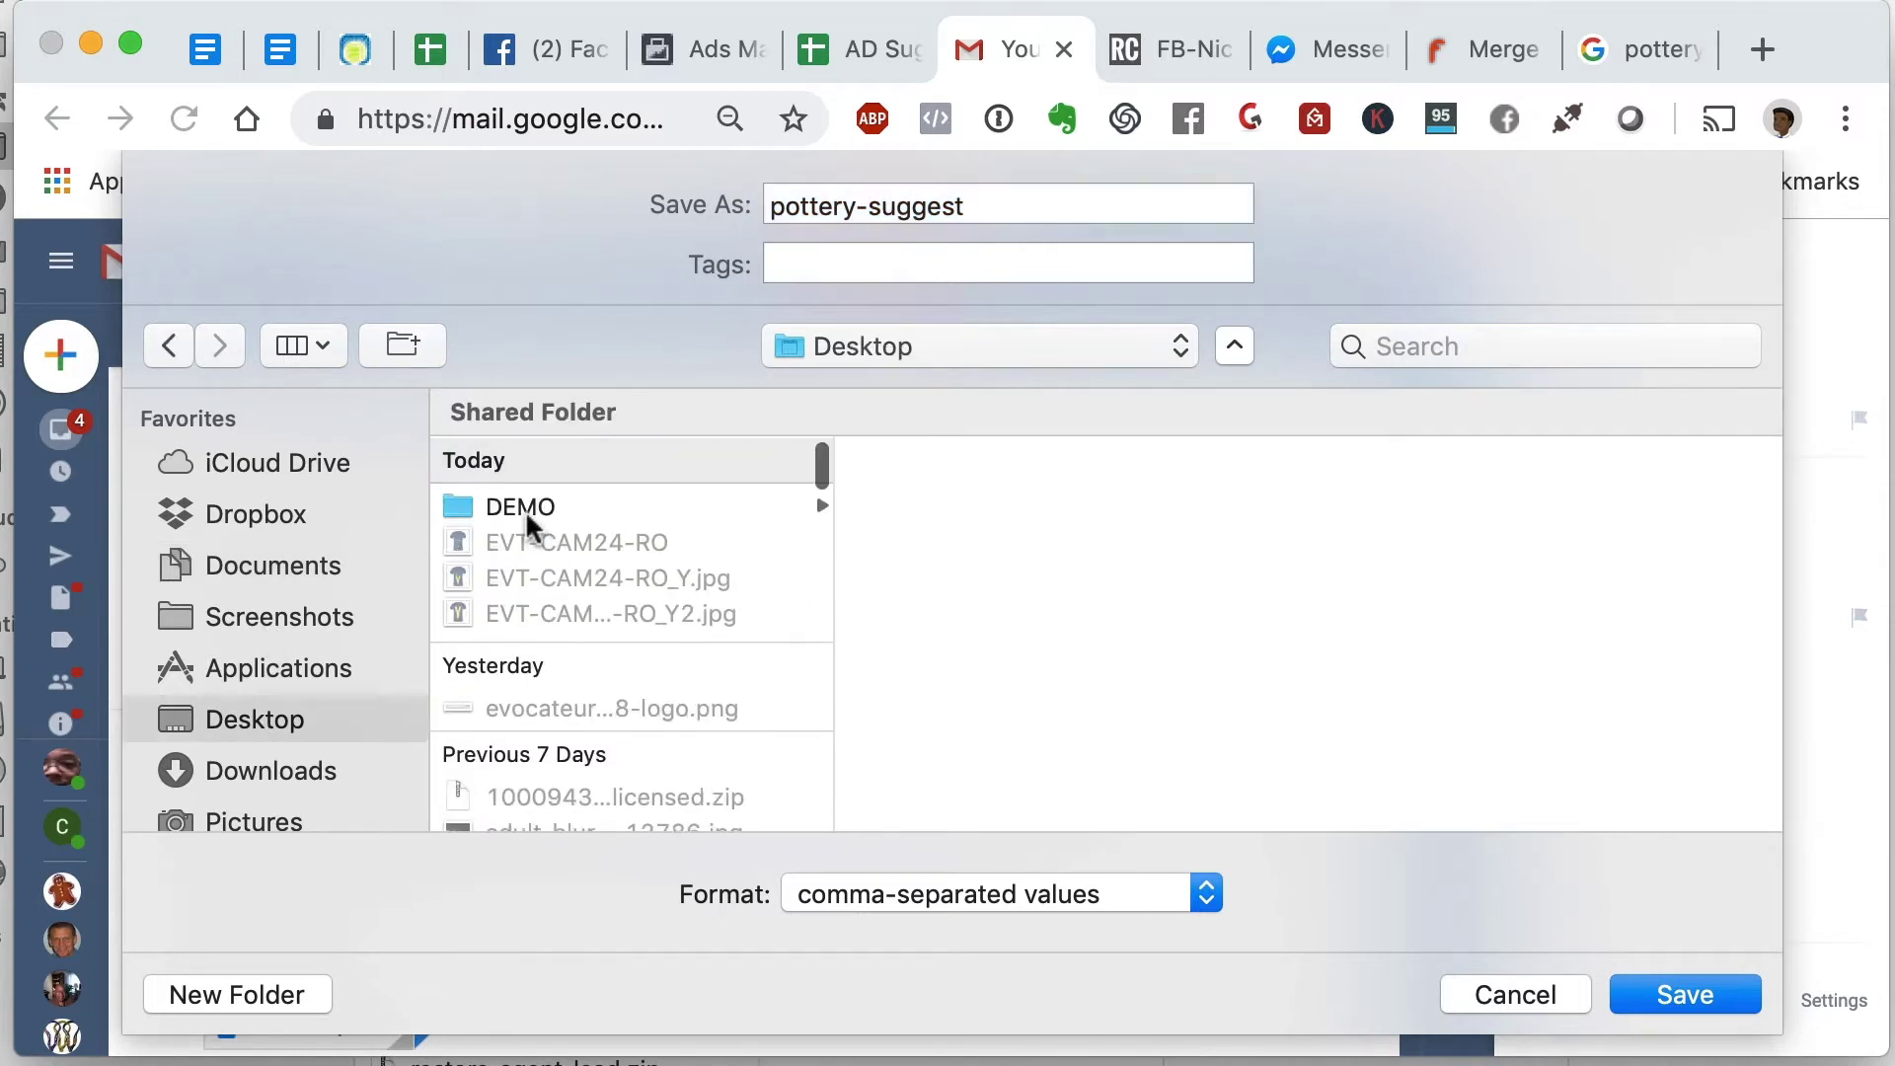
left_click(526, 513)
left_click(1007, 506)
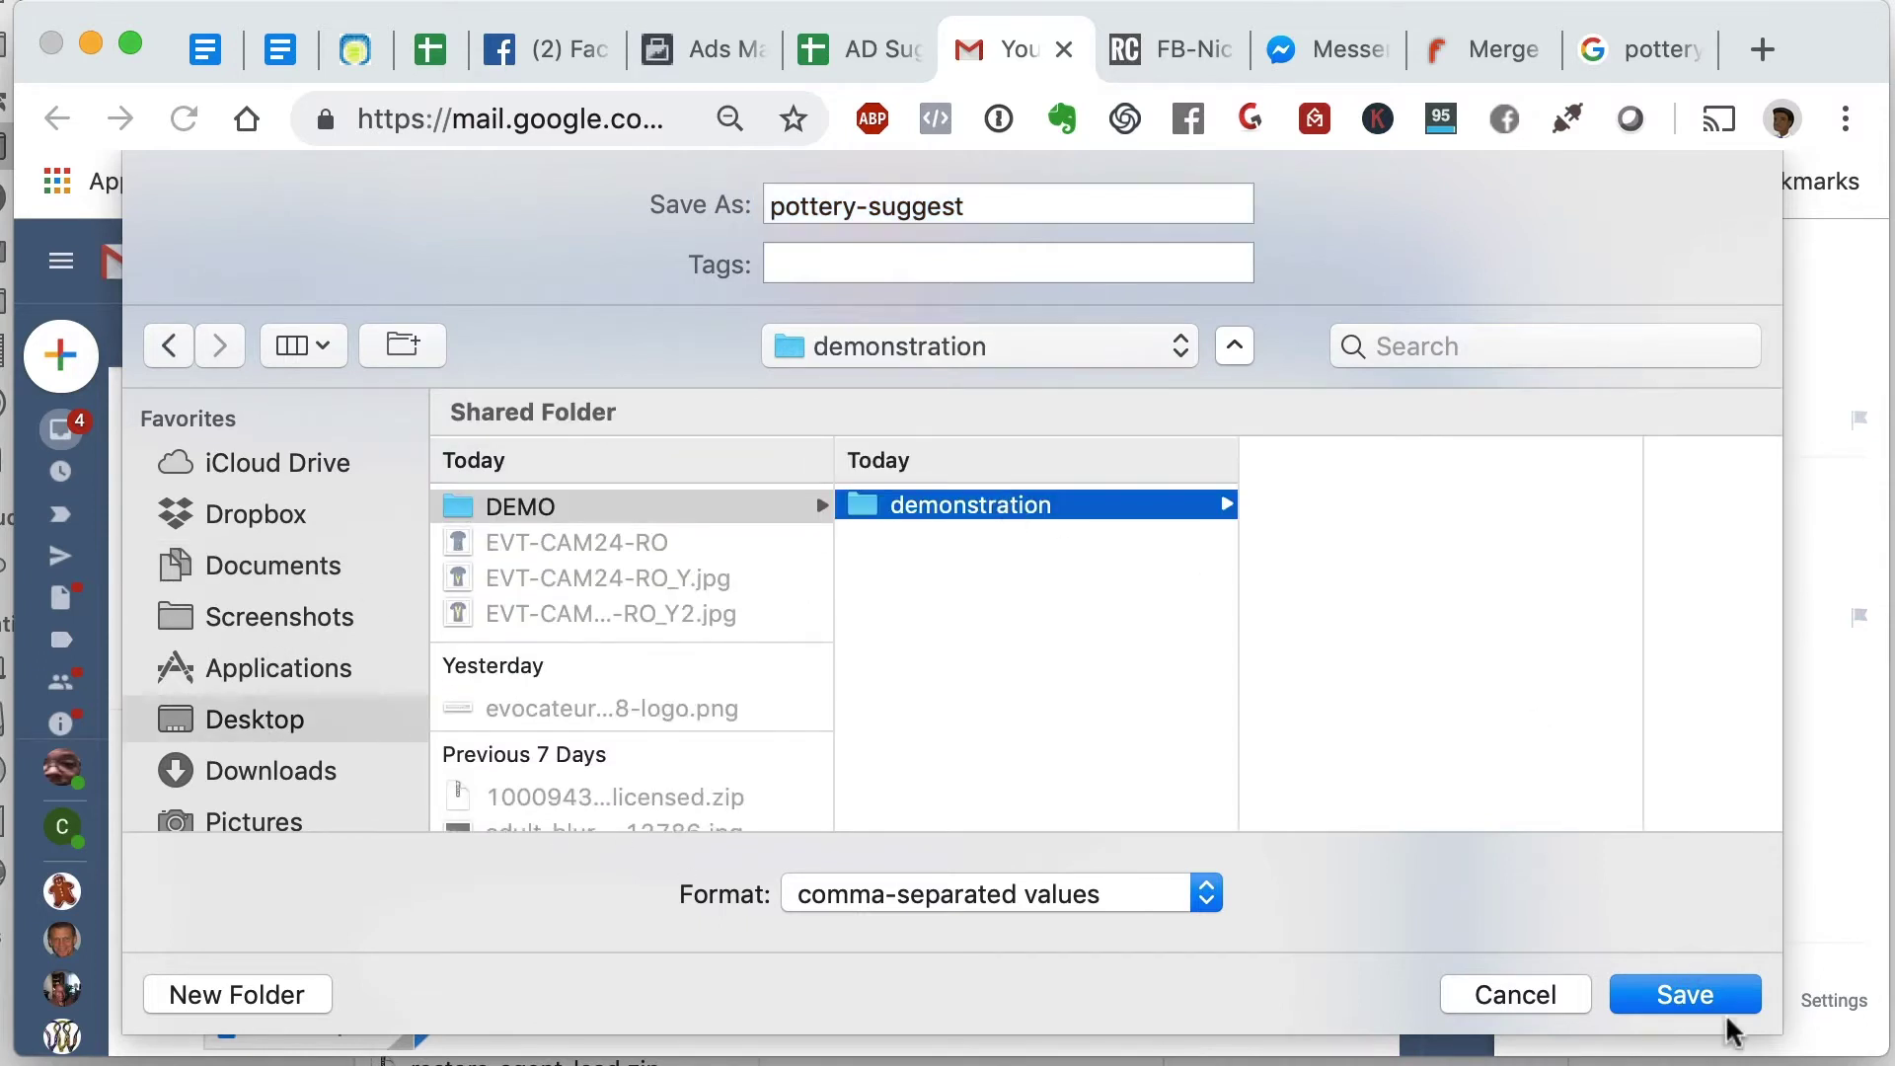
left_click(1684, 994)
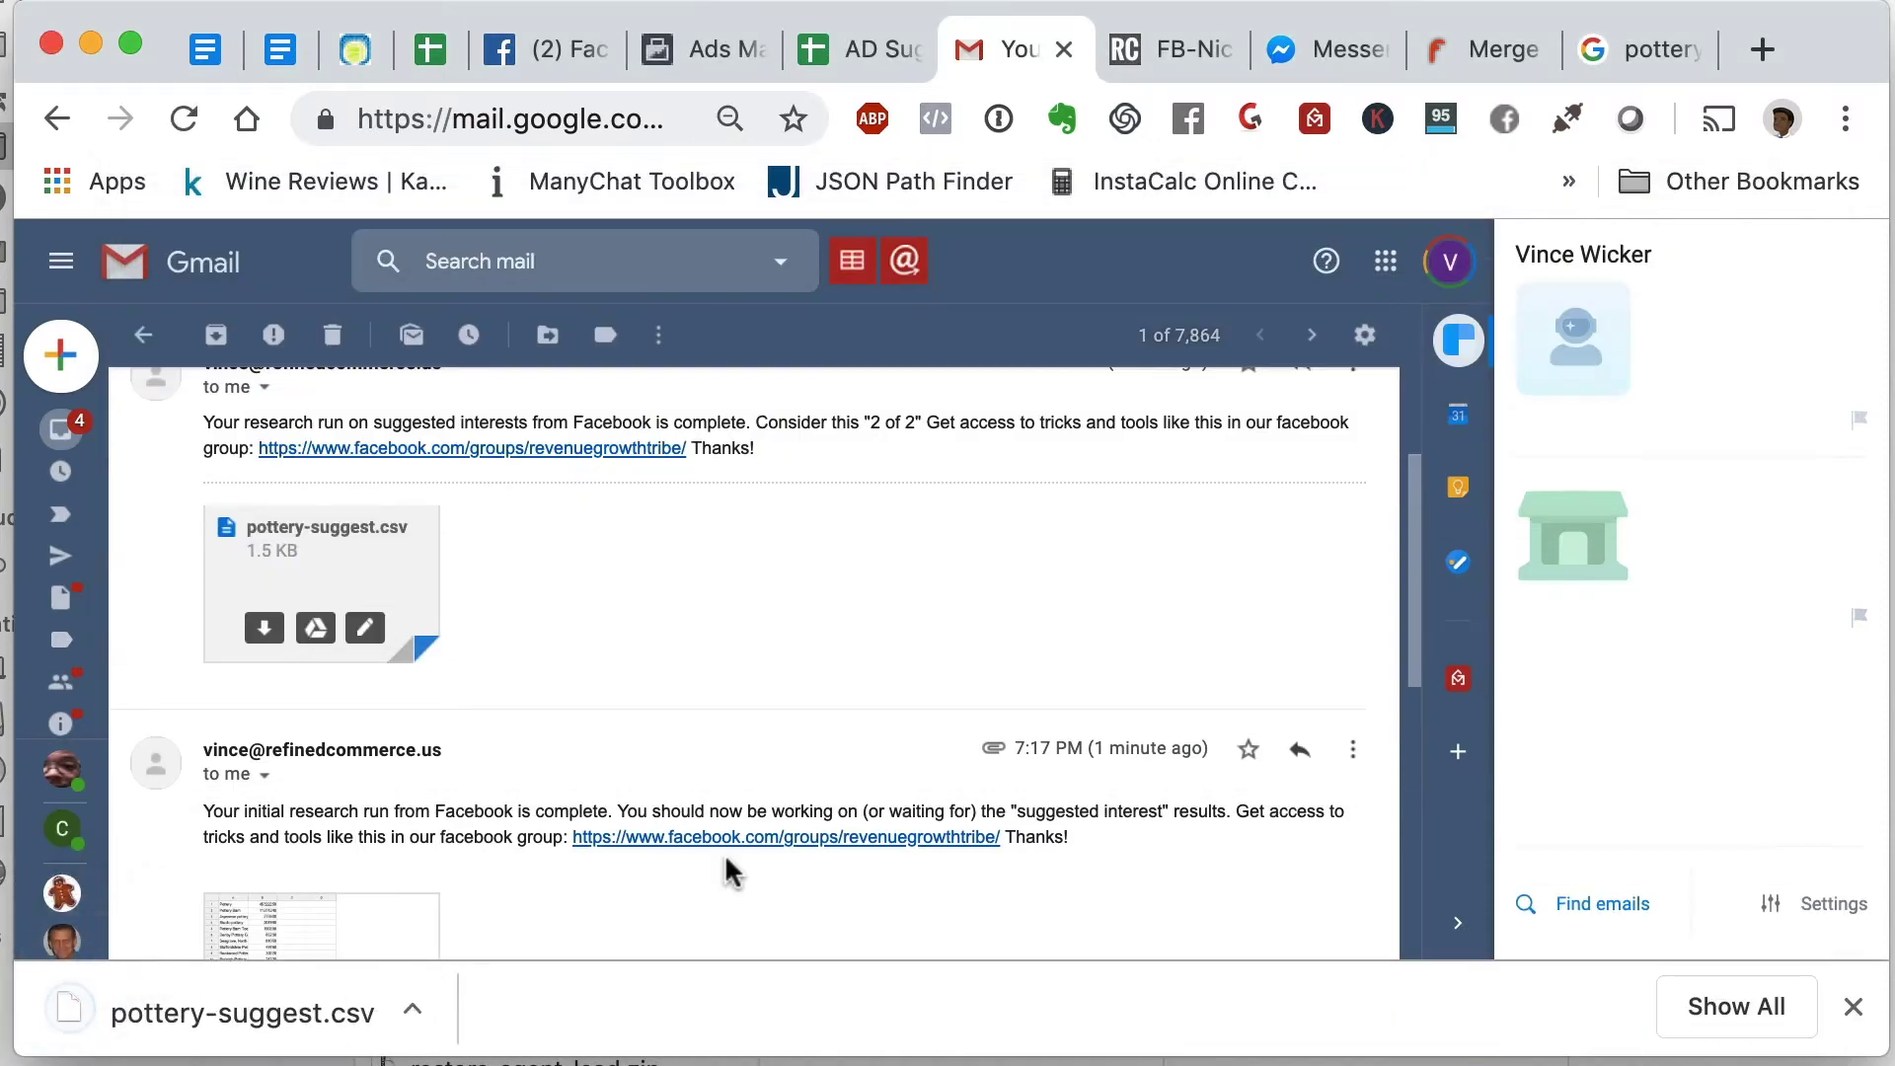
- Save the initial-research pottery CSV attachment into the demonstration folder too
scroll(726, 868, "down", 5)
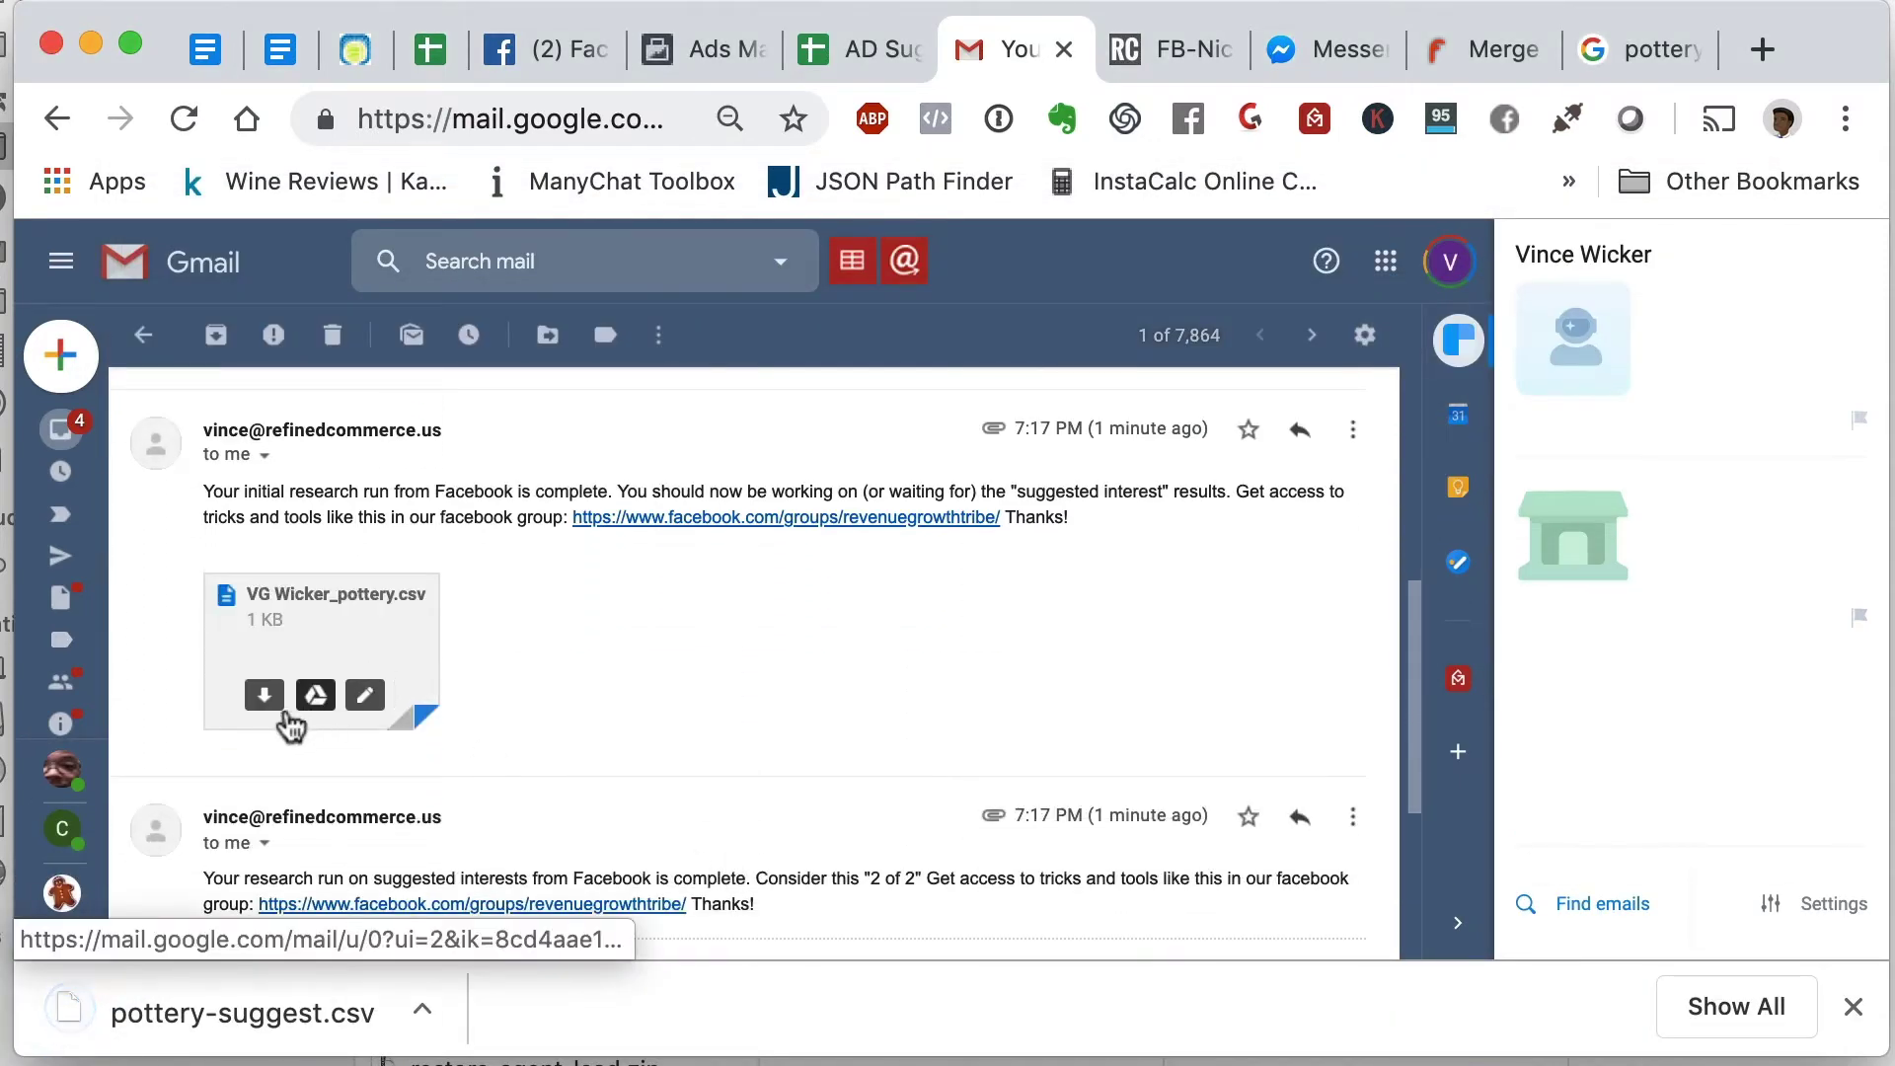
left_click(285, 715)
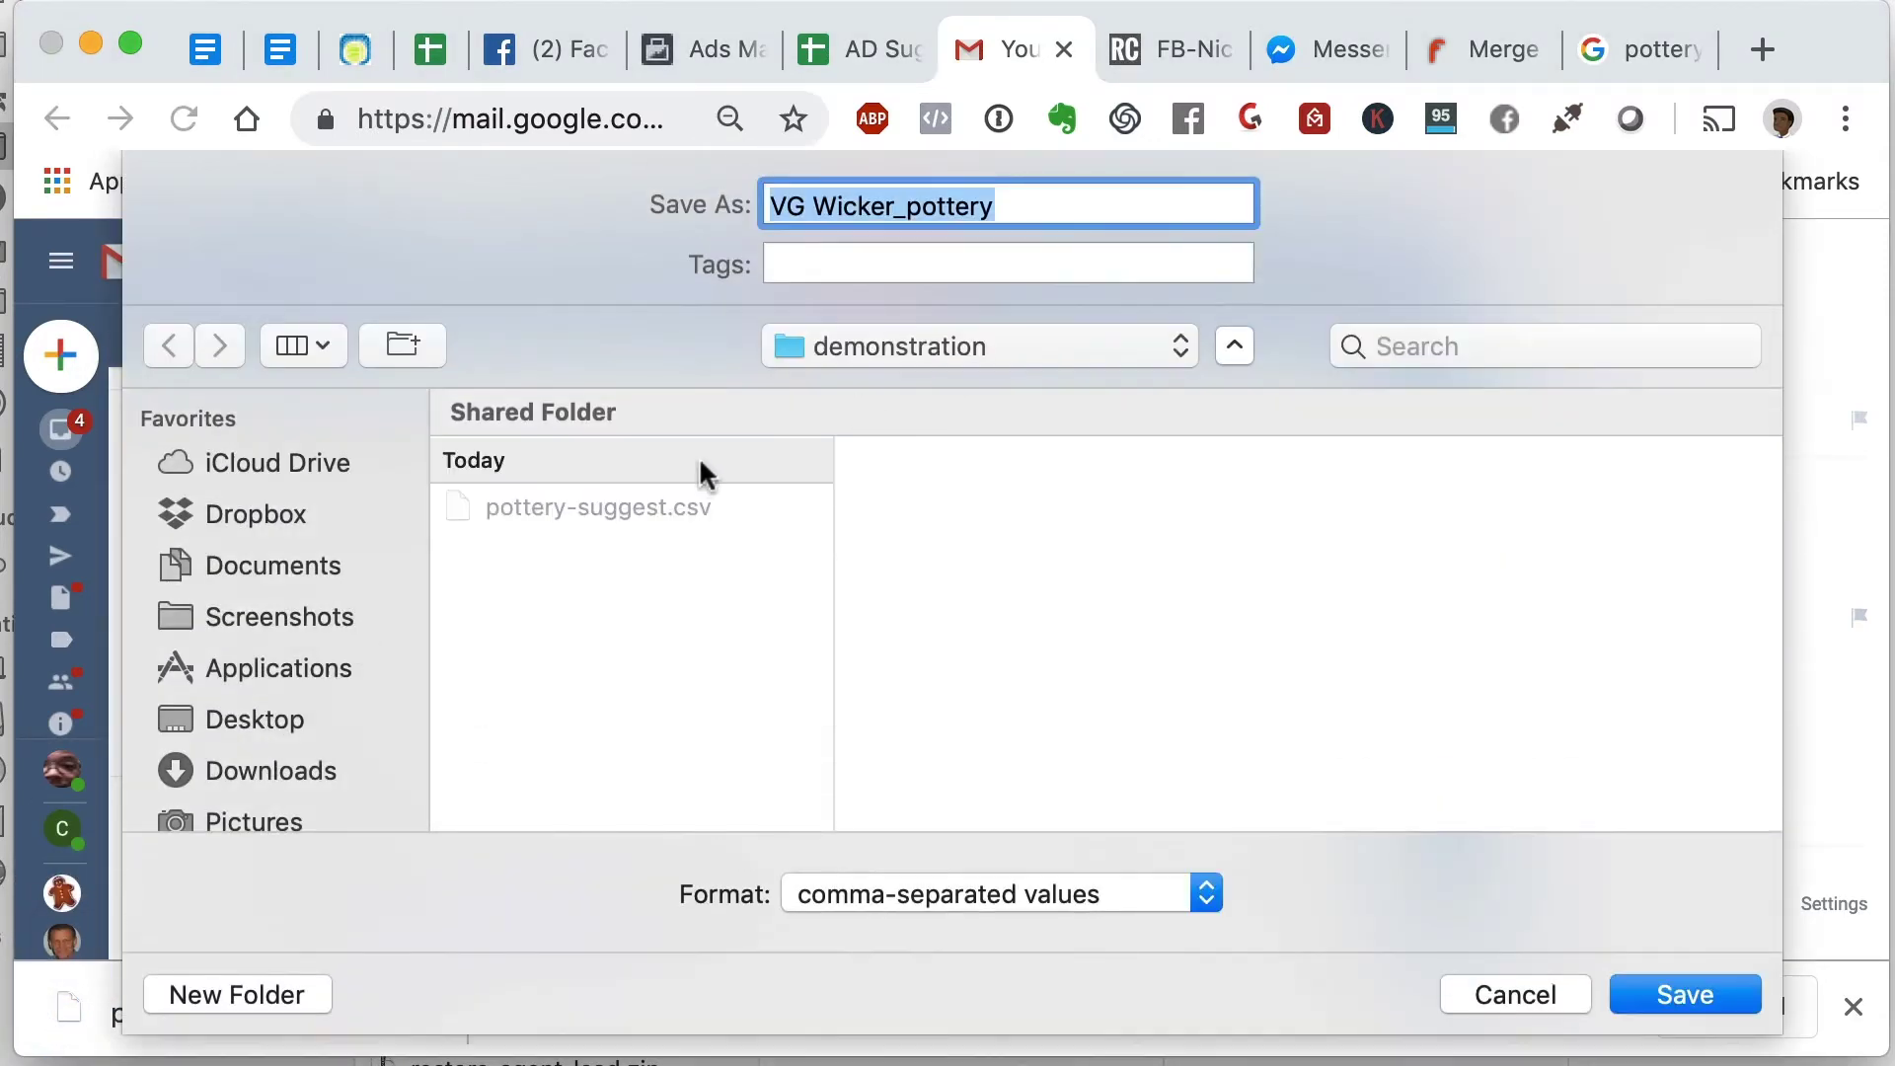
left_click(1685, 995)
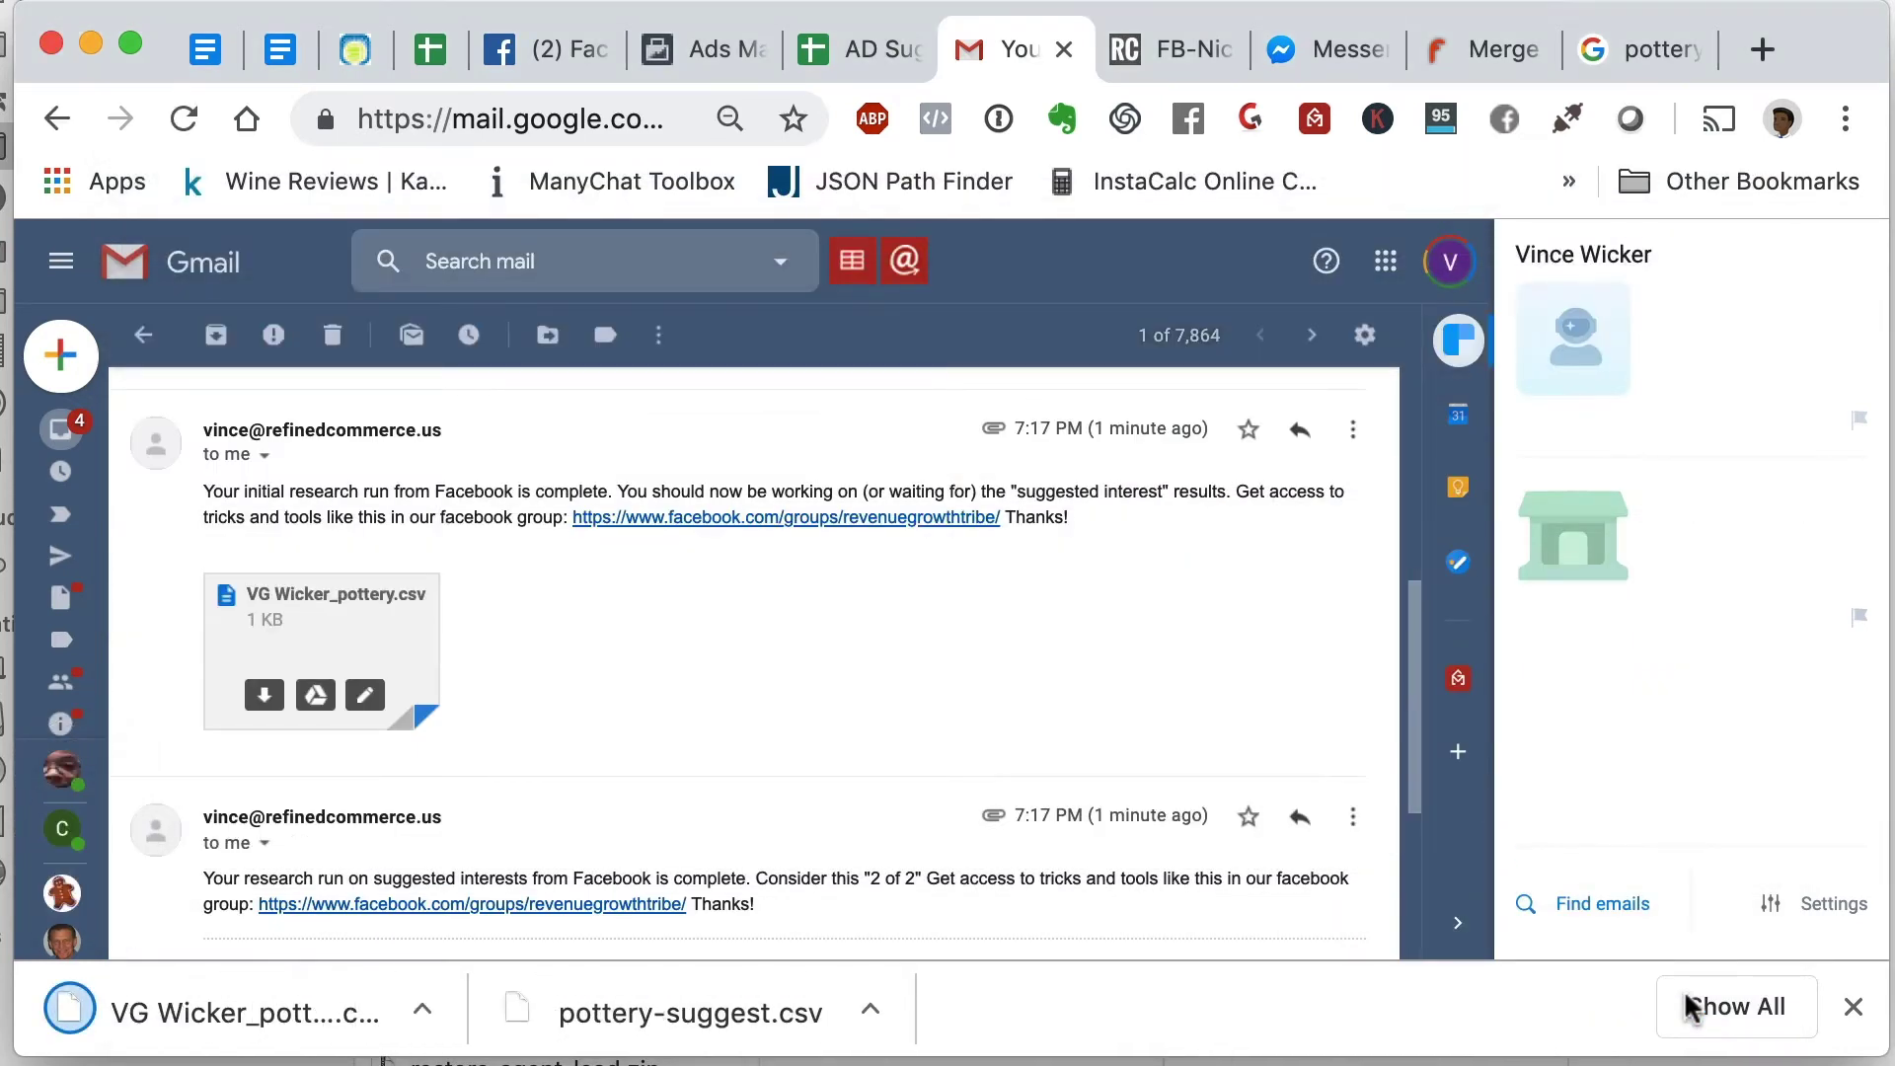
left_click(873, 69)
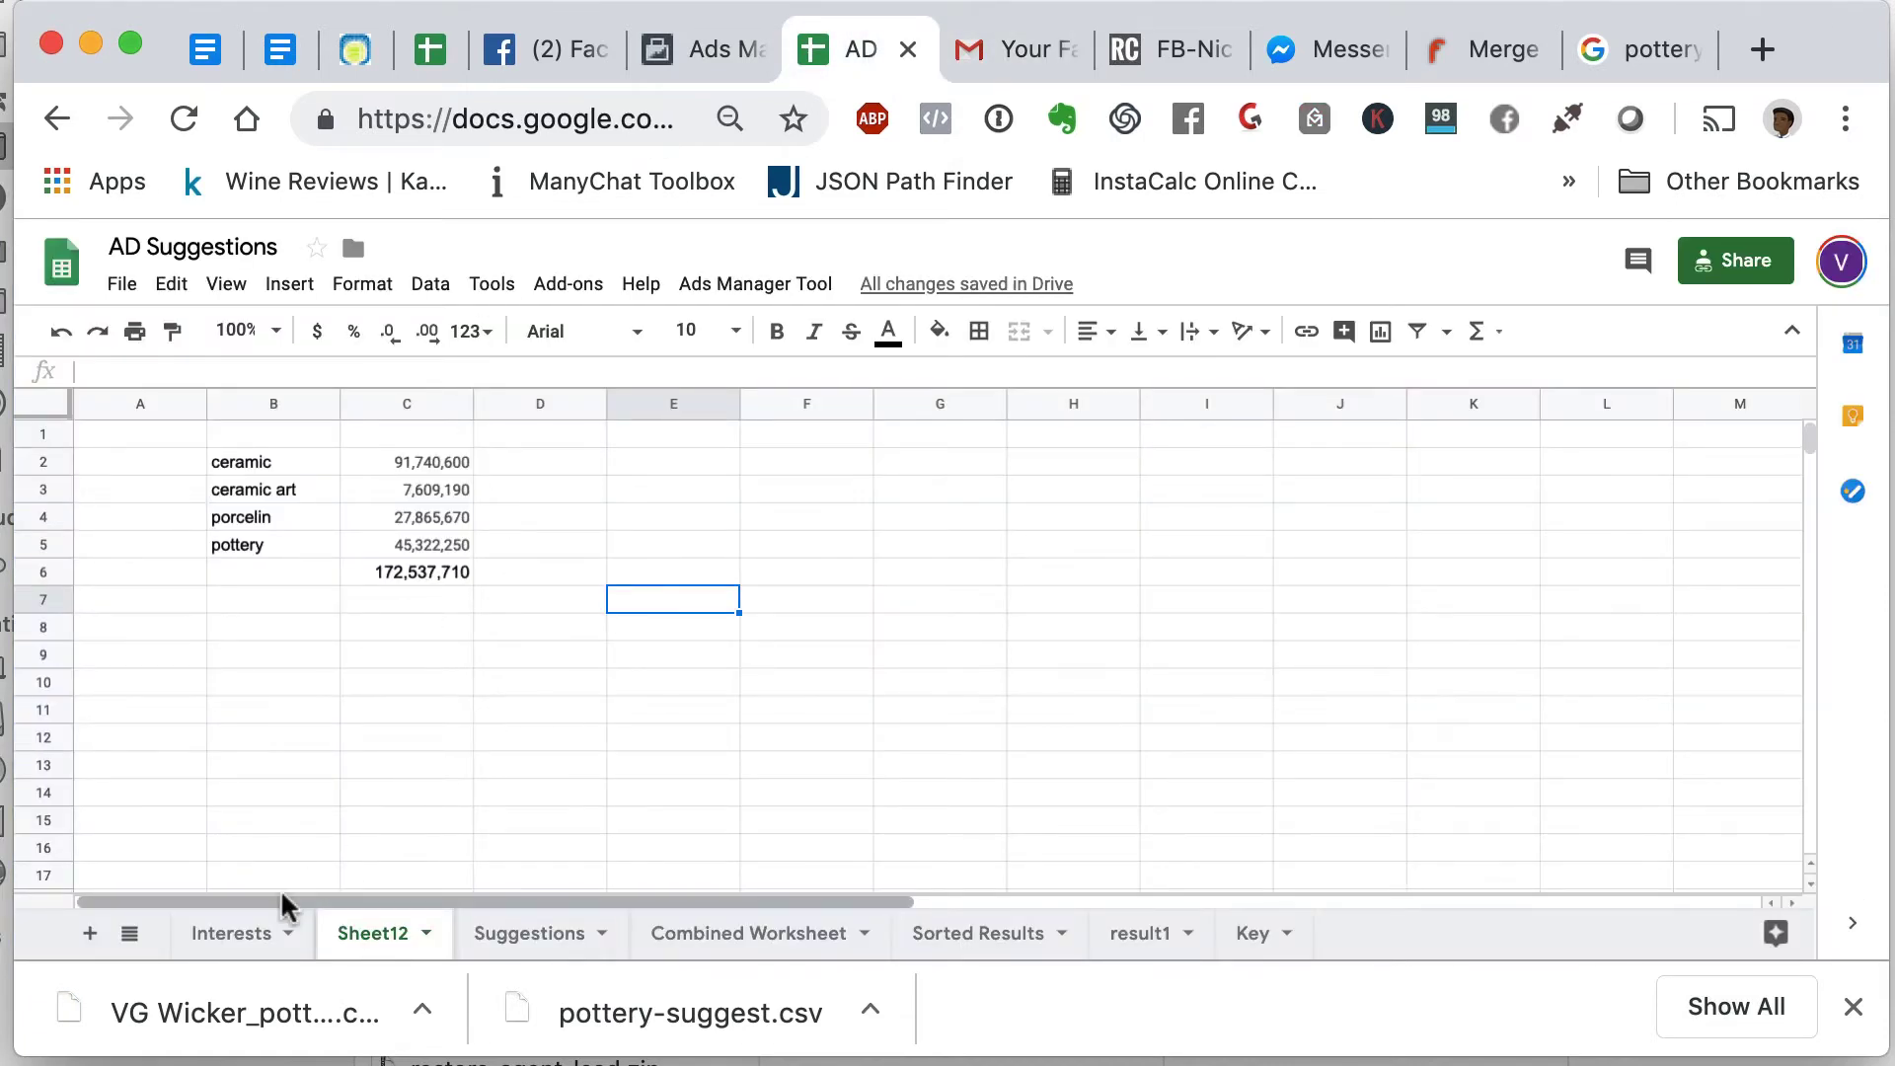
- Move Sheet12 between result1 and Key and open the empty Interests sheet
left_click_drag(369, 950, 1477, 969)
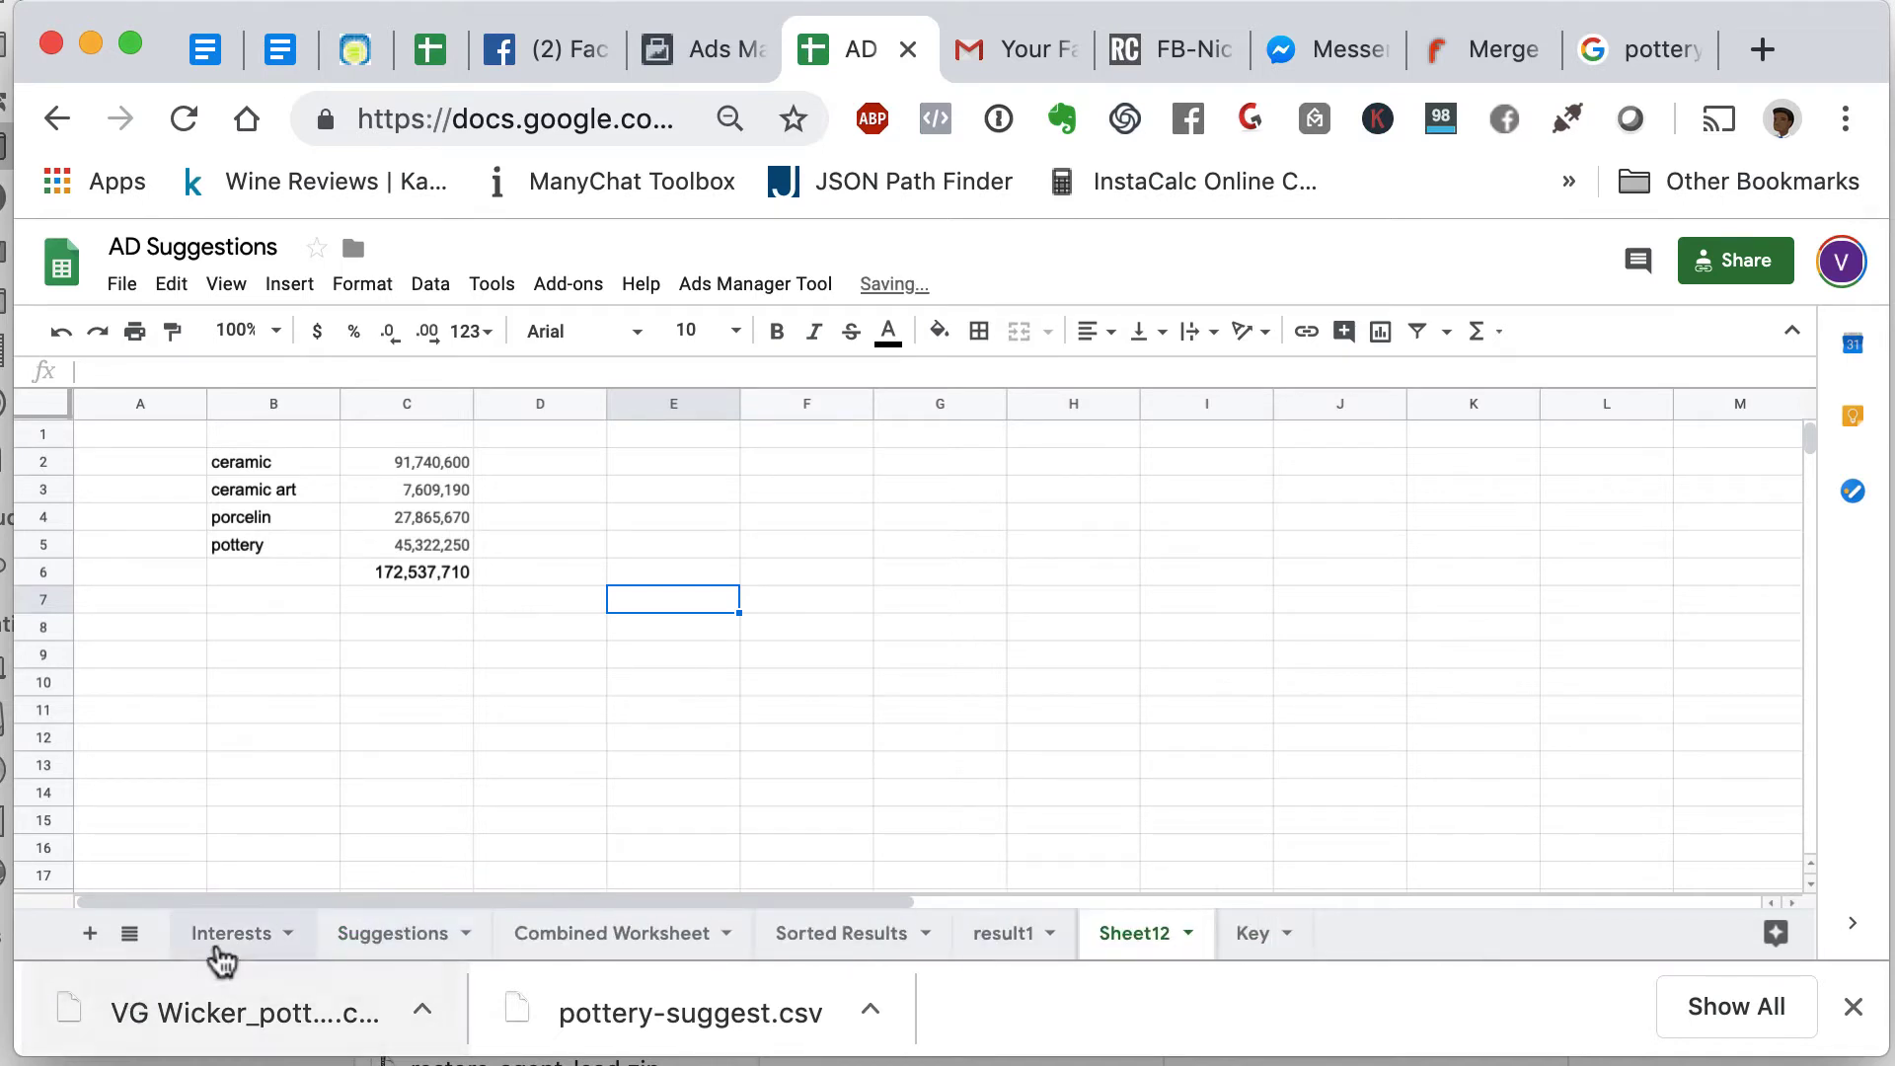
left_click(233, 935)
left_click(137, 437)
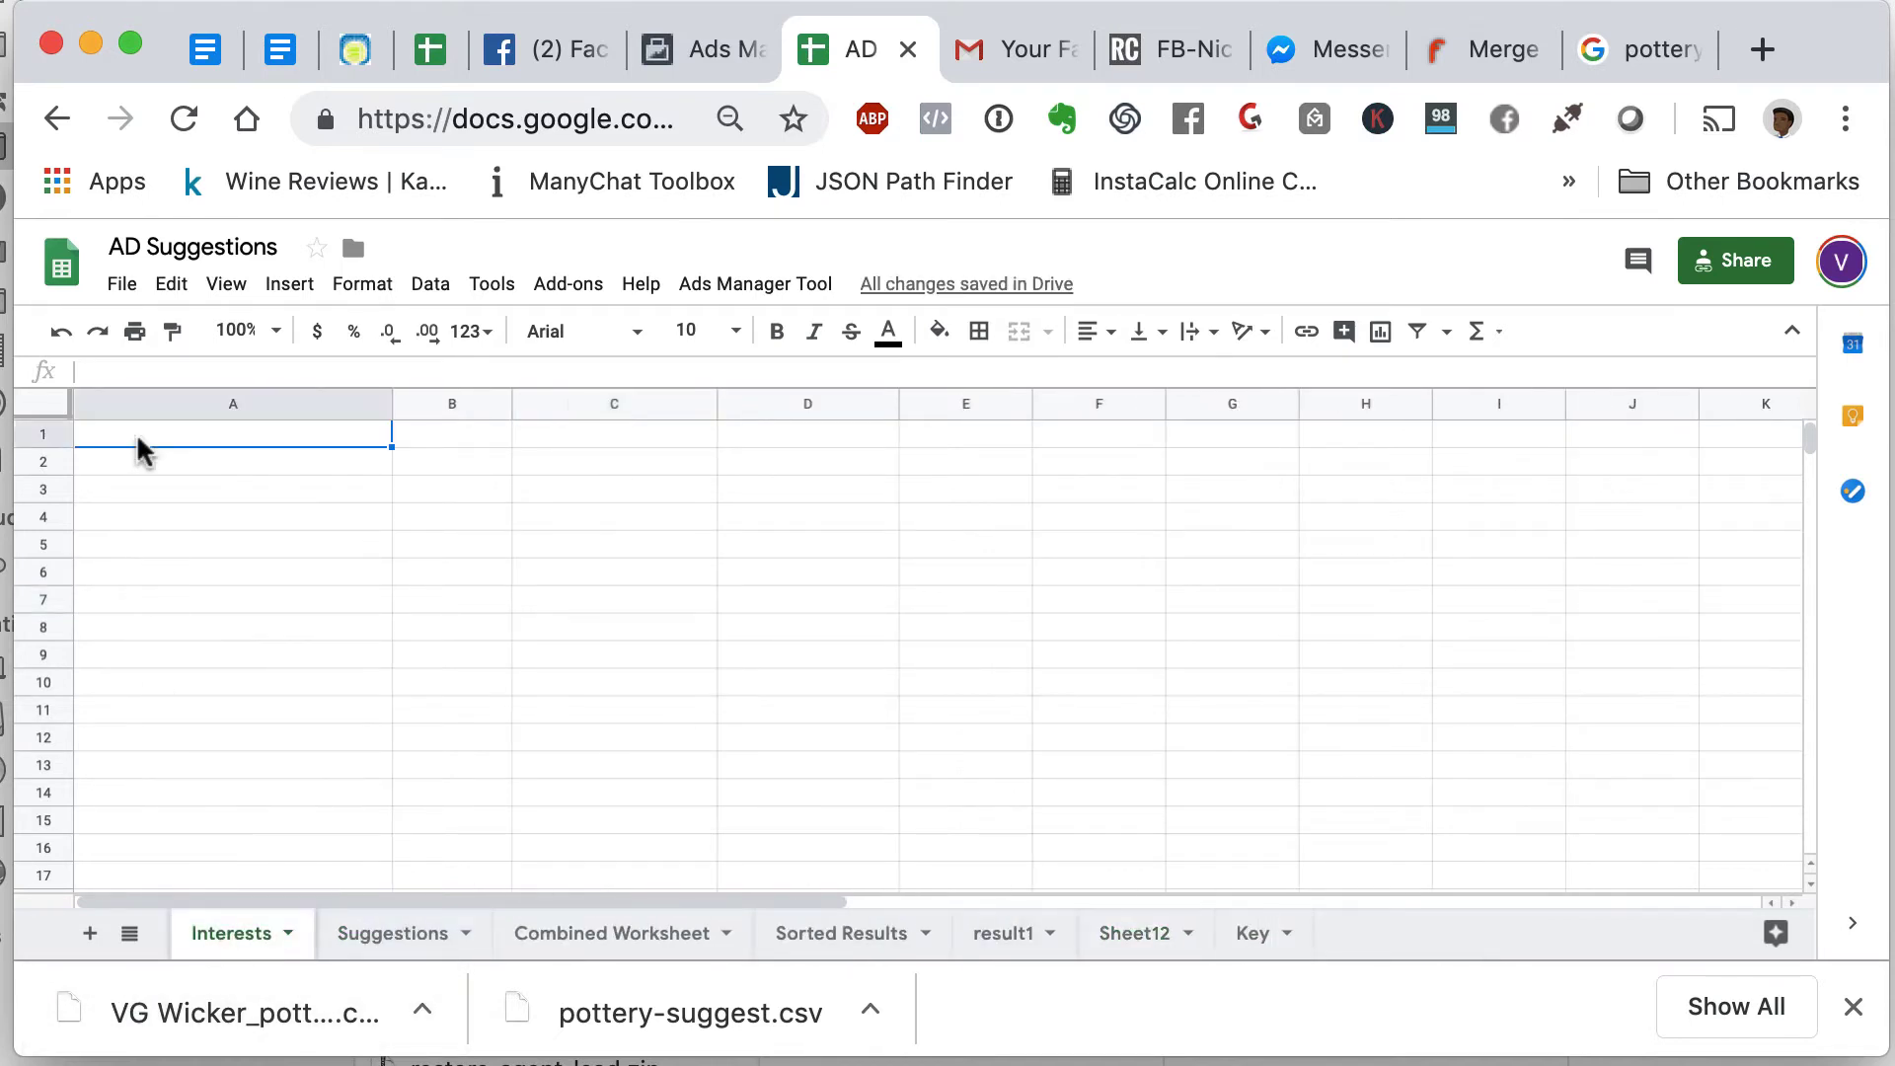
- Import VG Wicker_pottery.csv from the demonstration folder, replacing the Interests sheet's contents
left_click(122, 290)
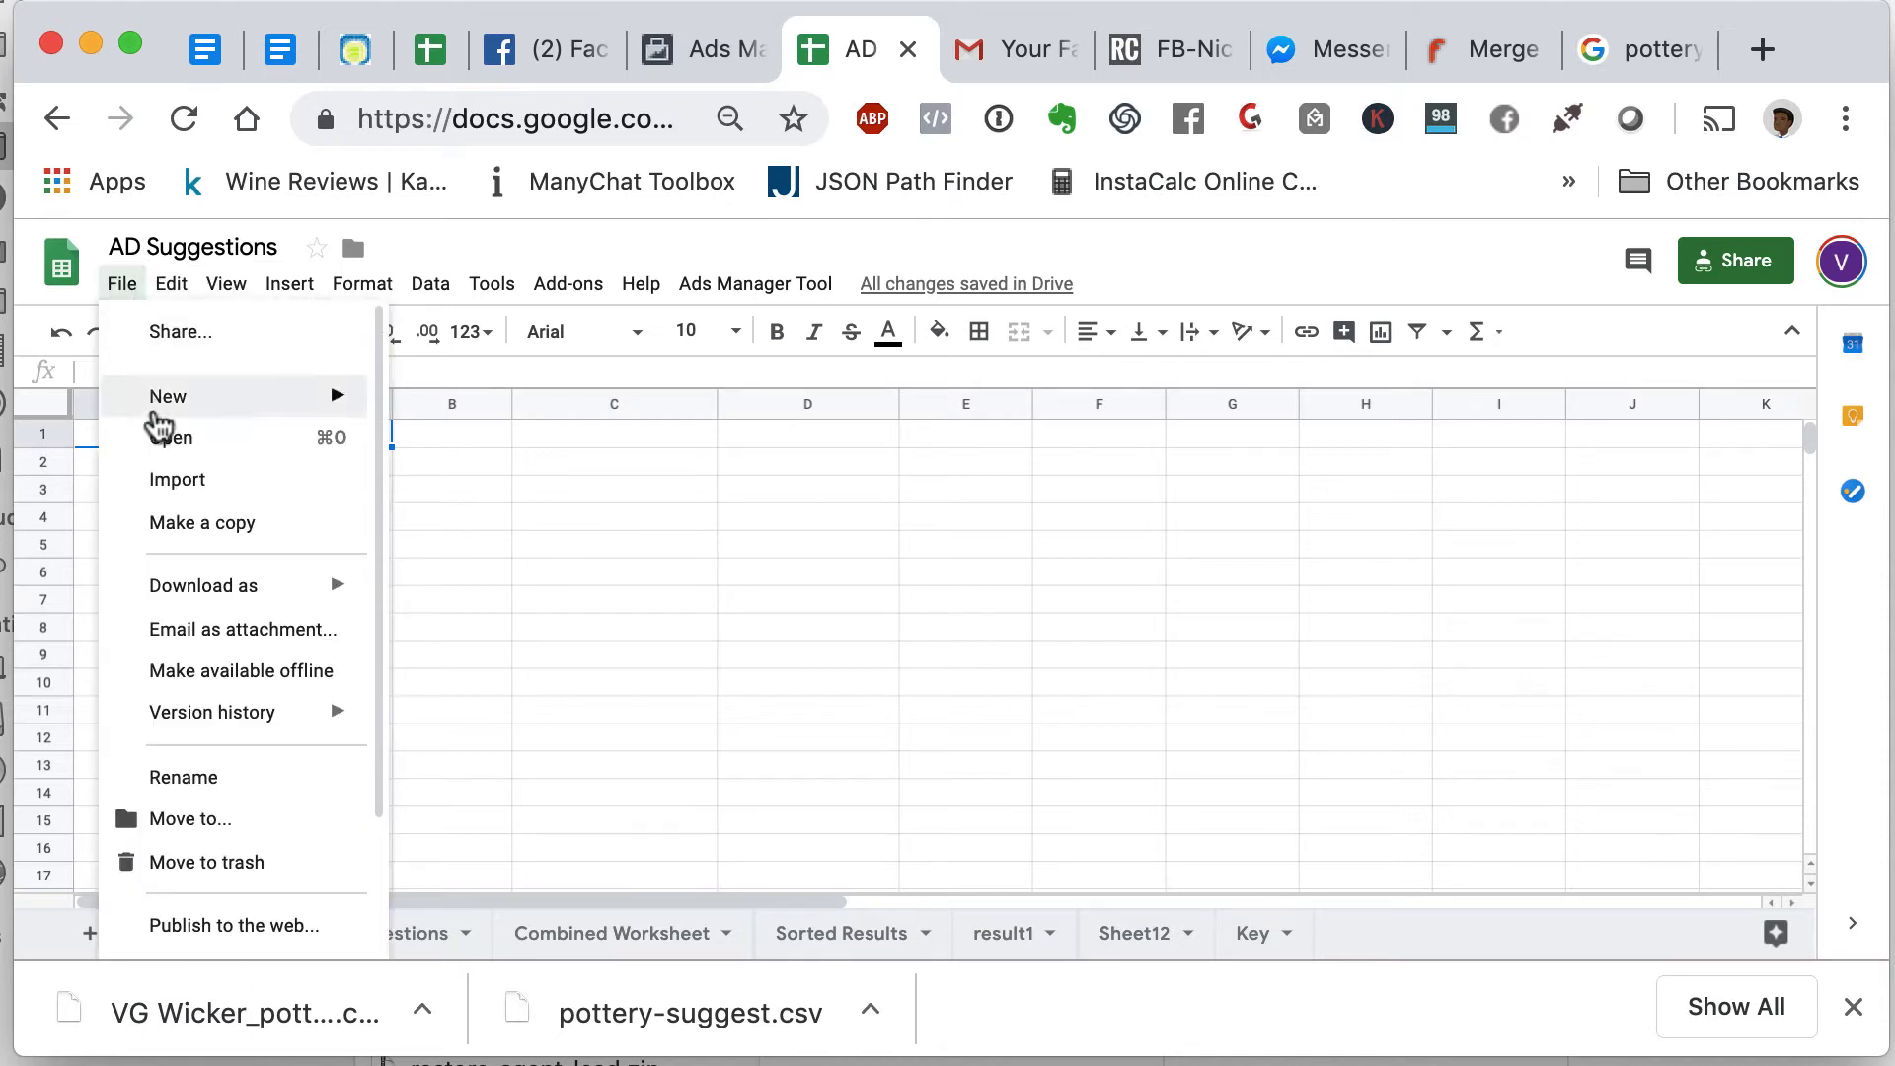
left_click(181, 500)
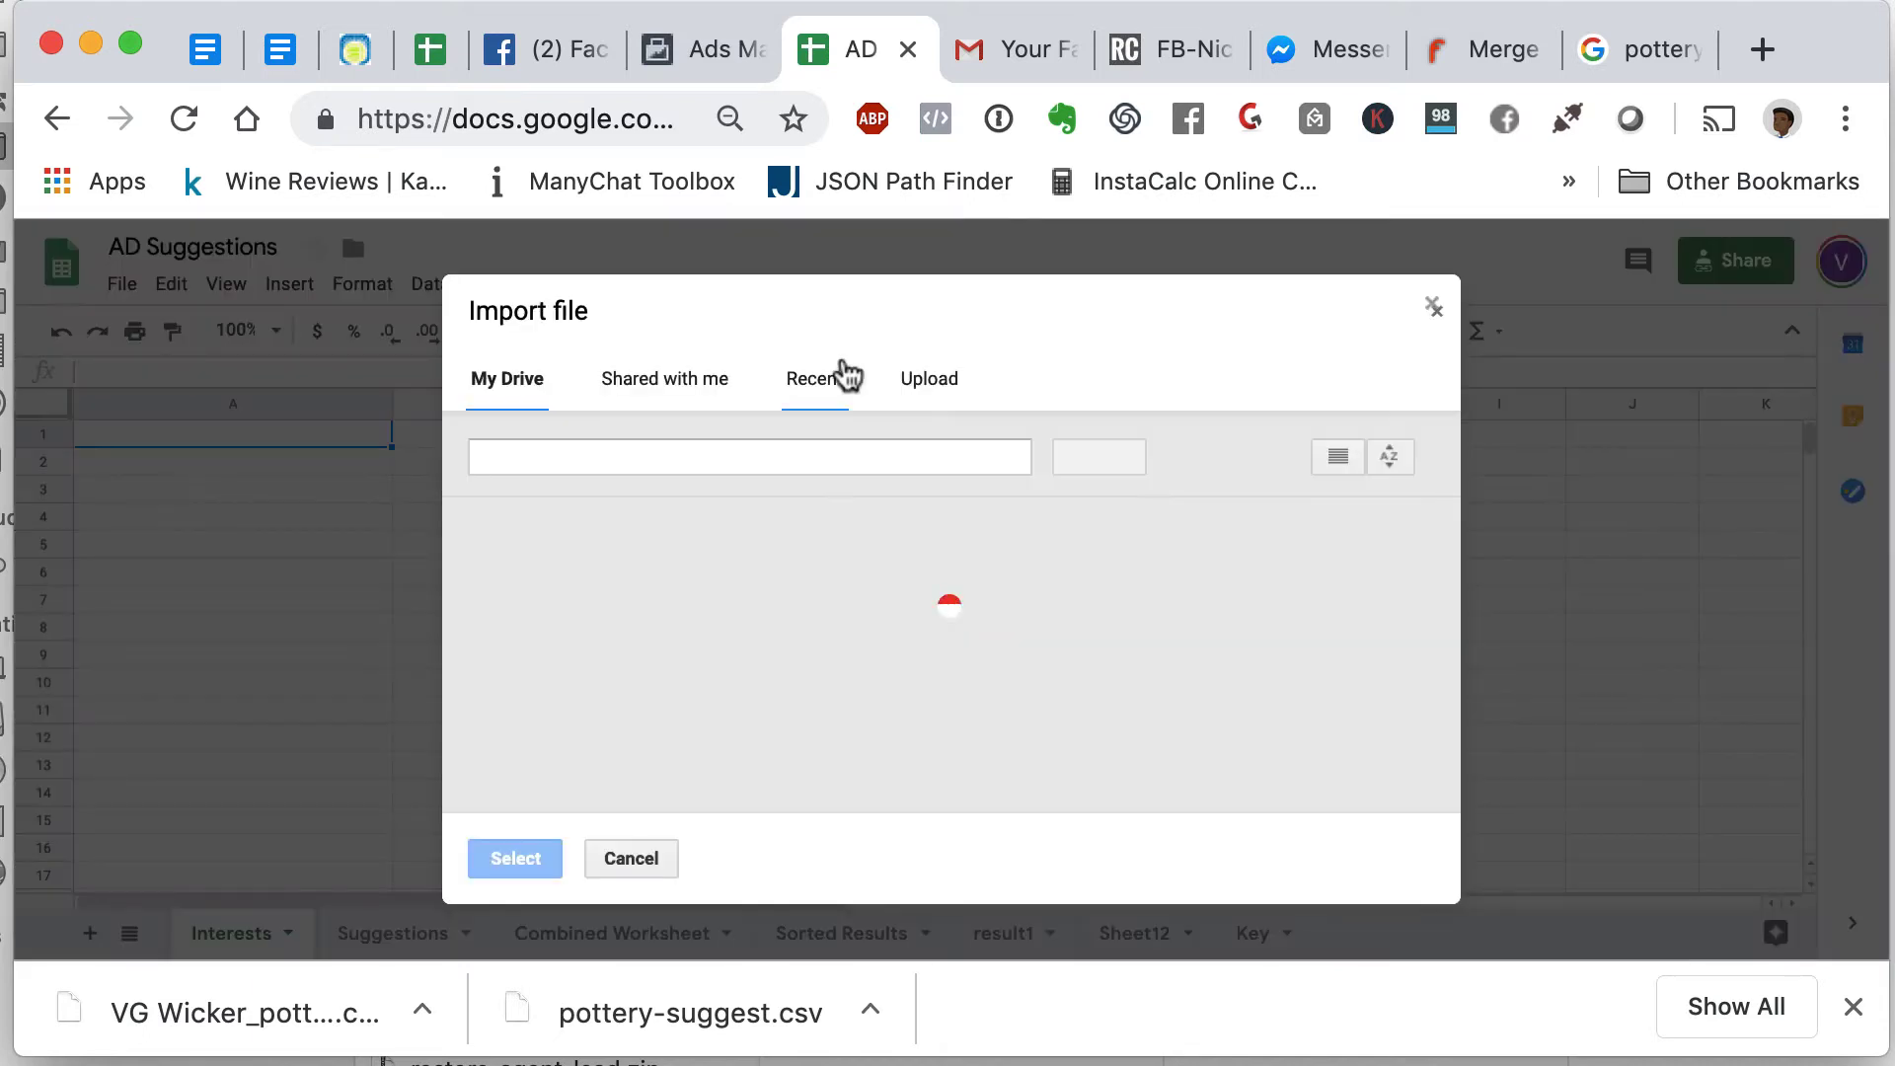
left_click(943, 395)
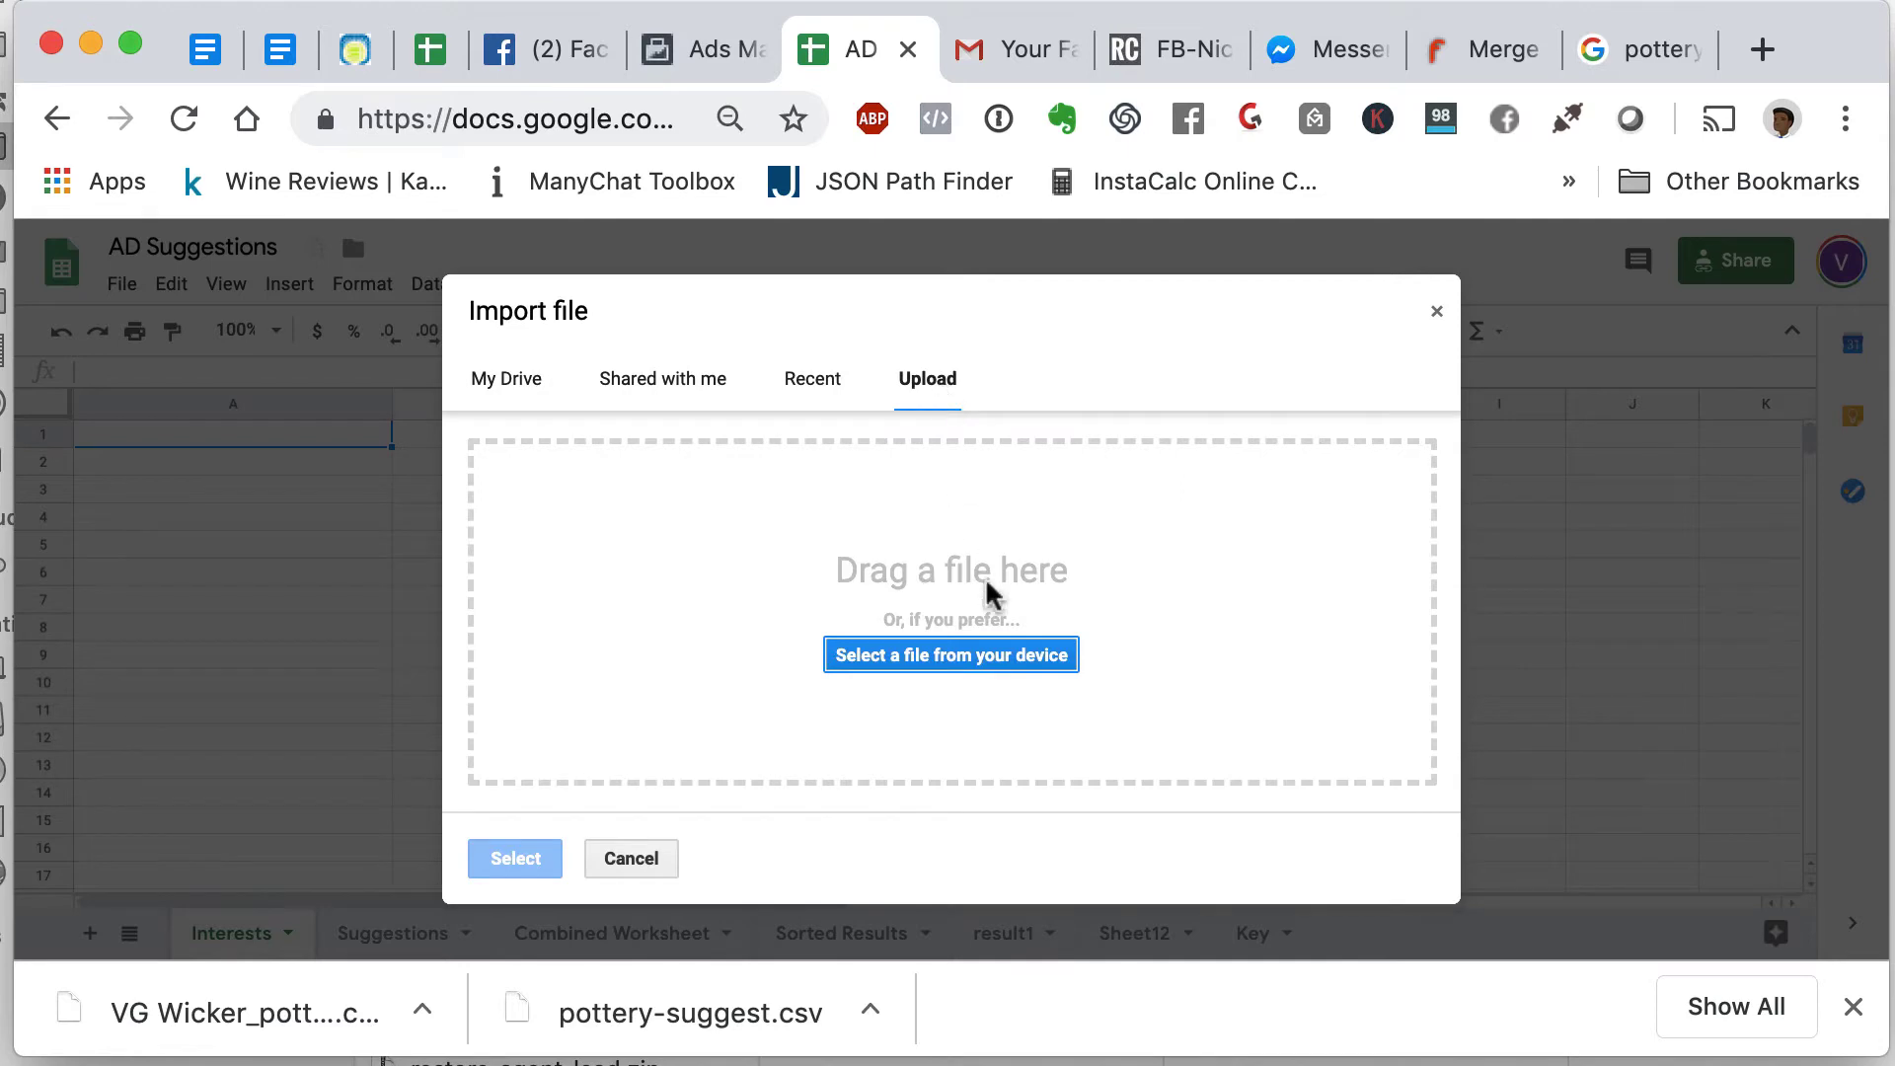
left_click(999, 656)
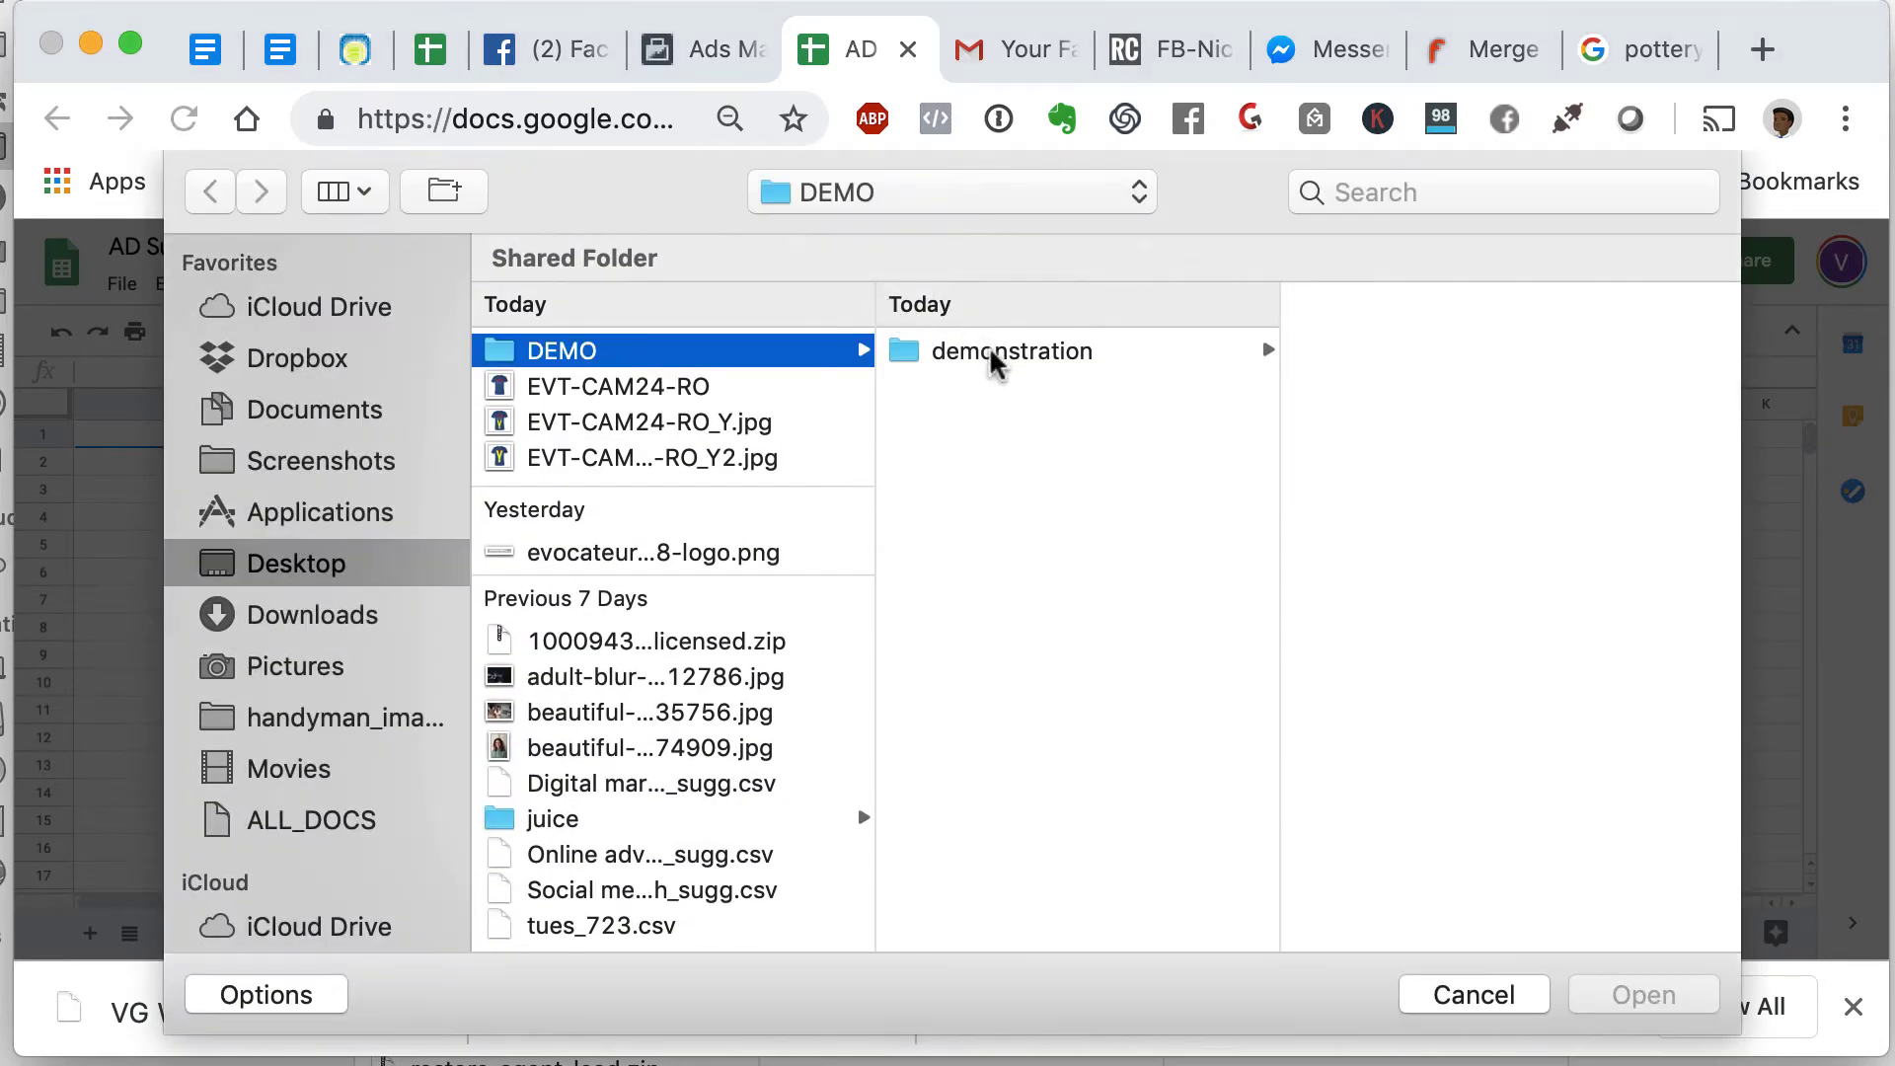
left_click(997, 355)
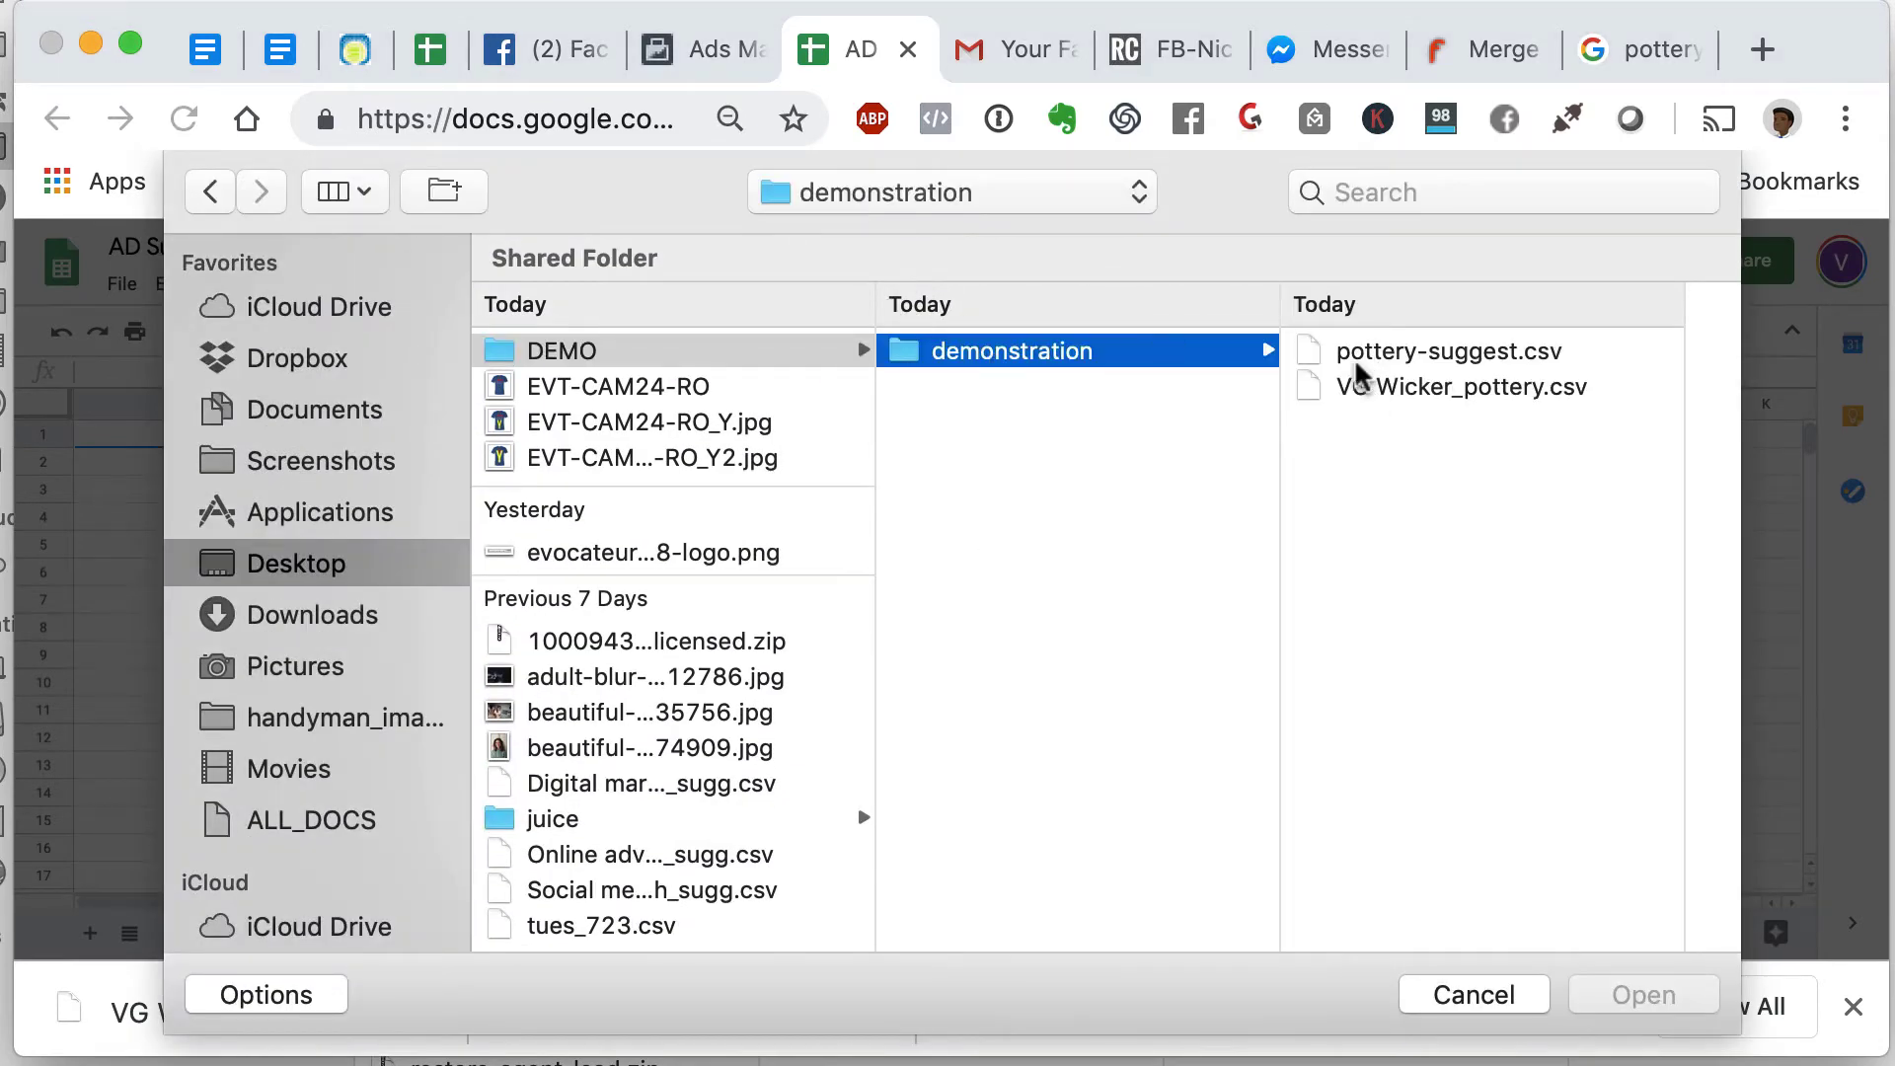
left_click(1361, 391)
left_click(1659, 1002)
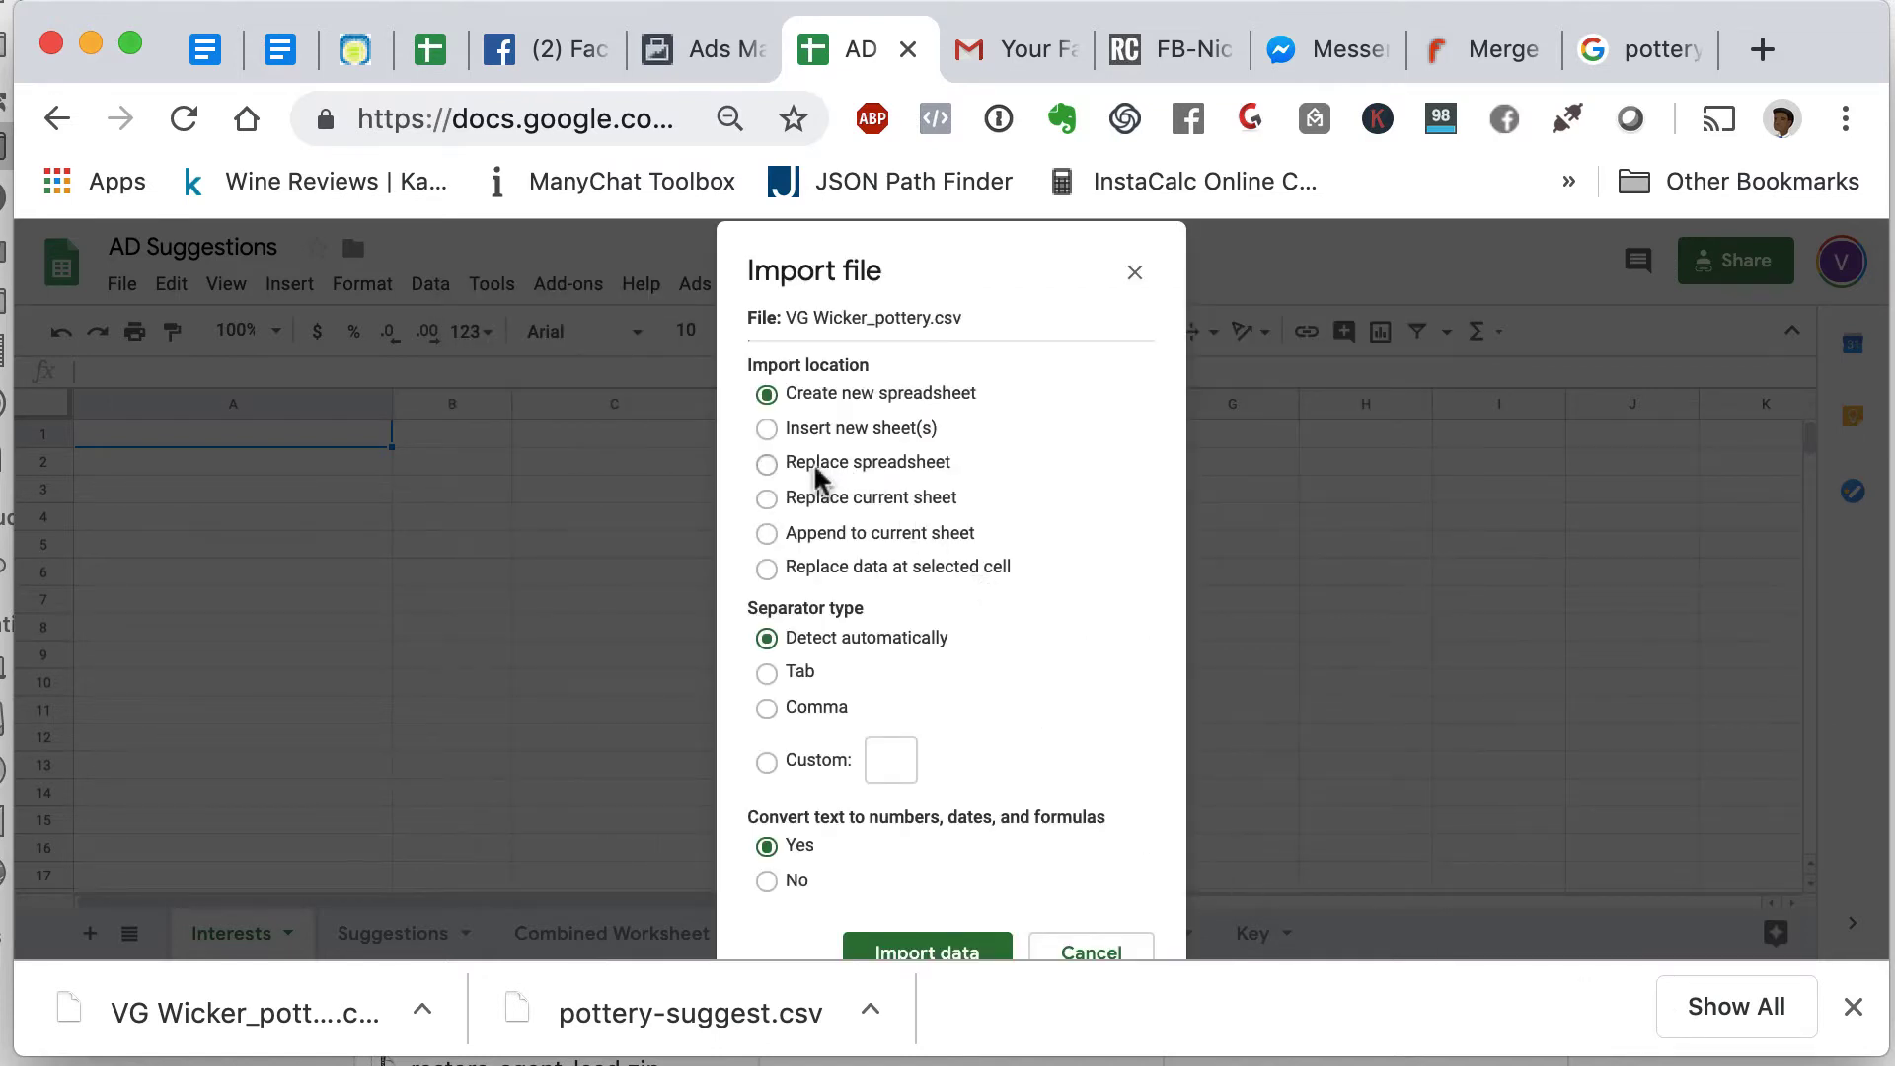
left_click(767, 498)
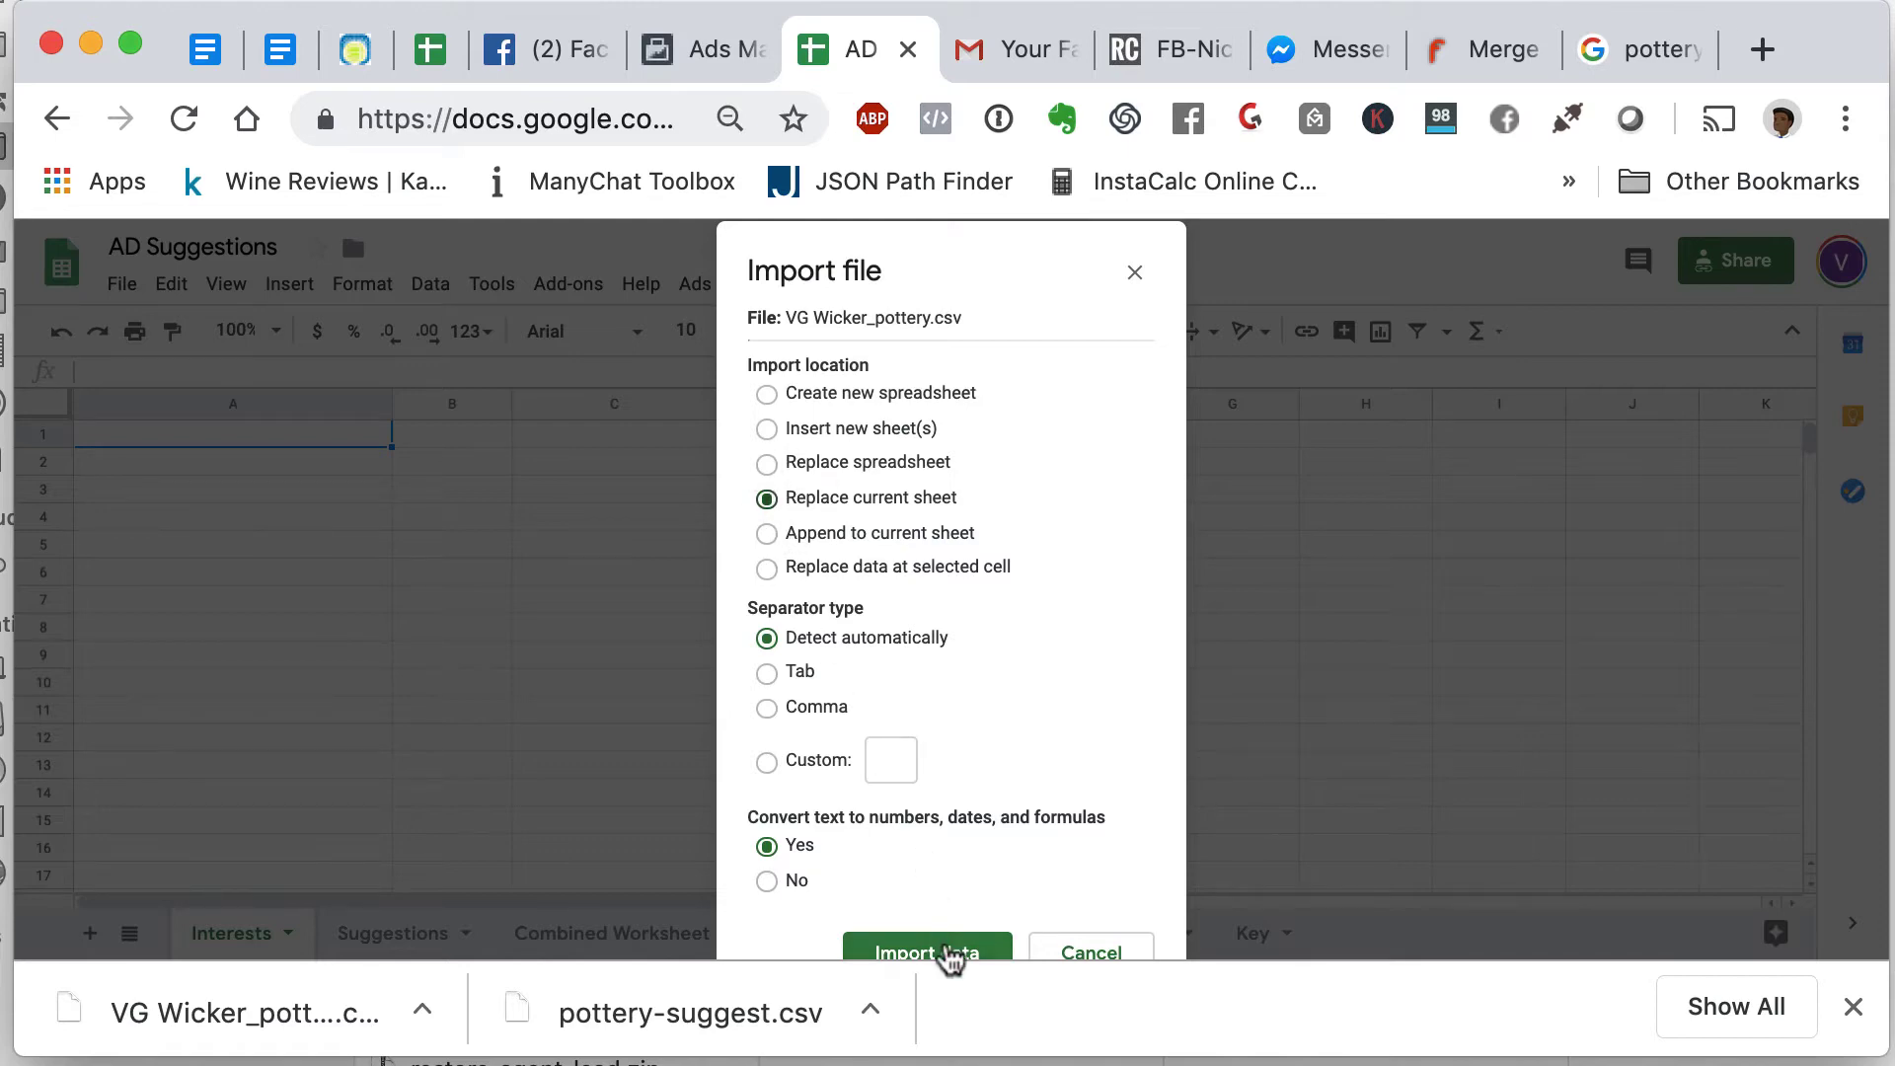
left_click(951, 955)
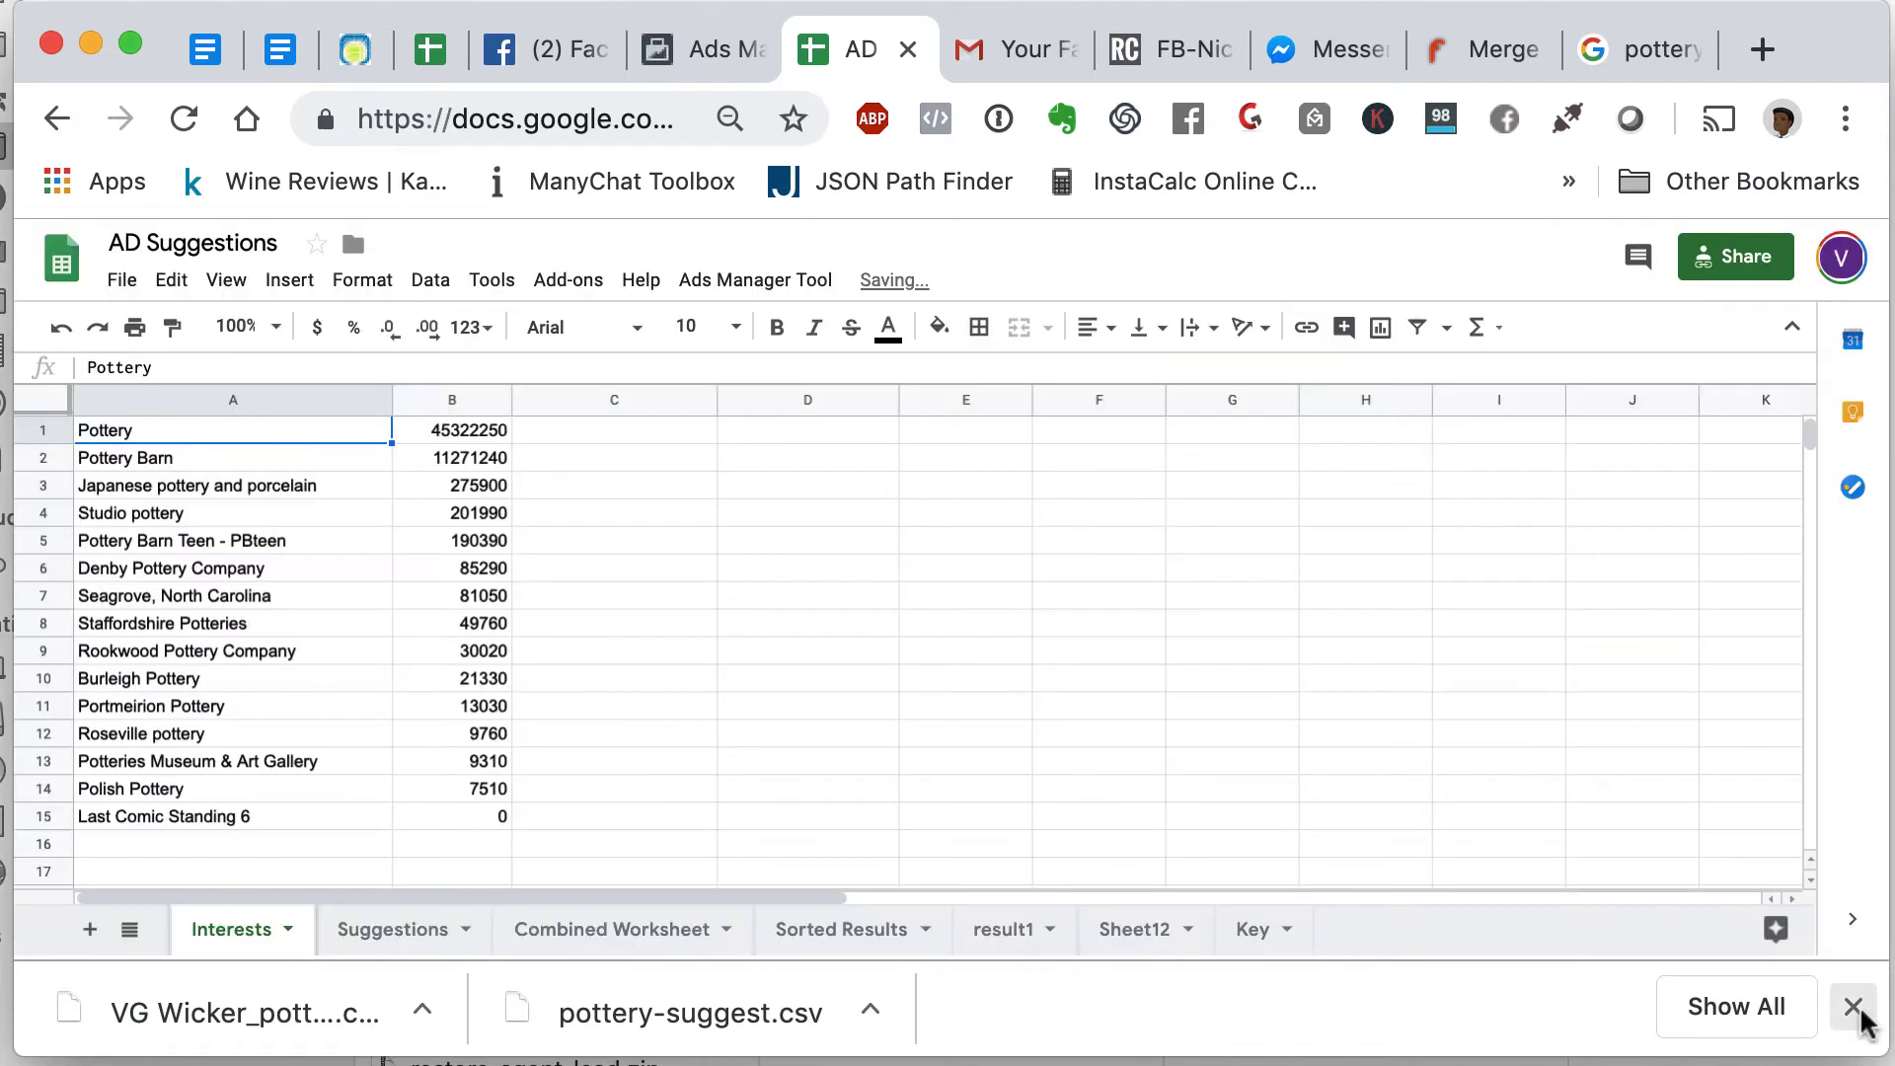
left_click(1854, 1008)
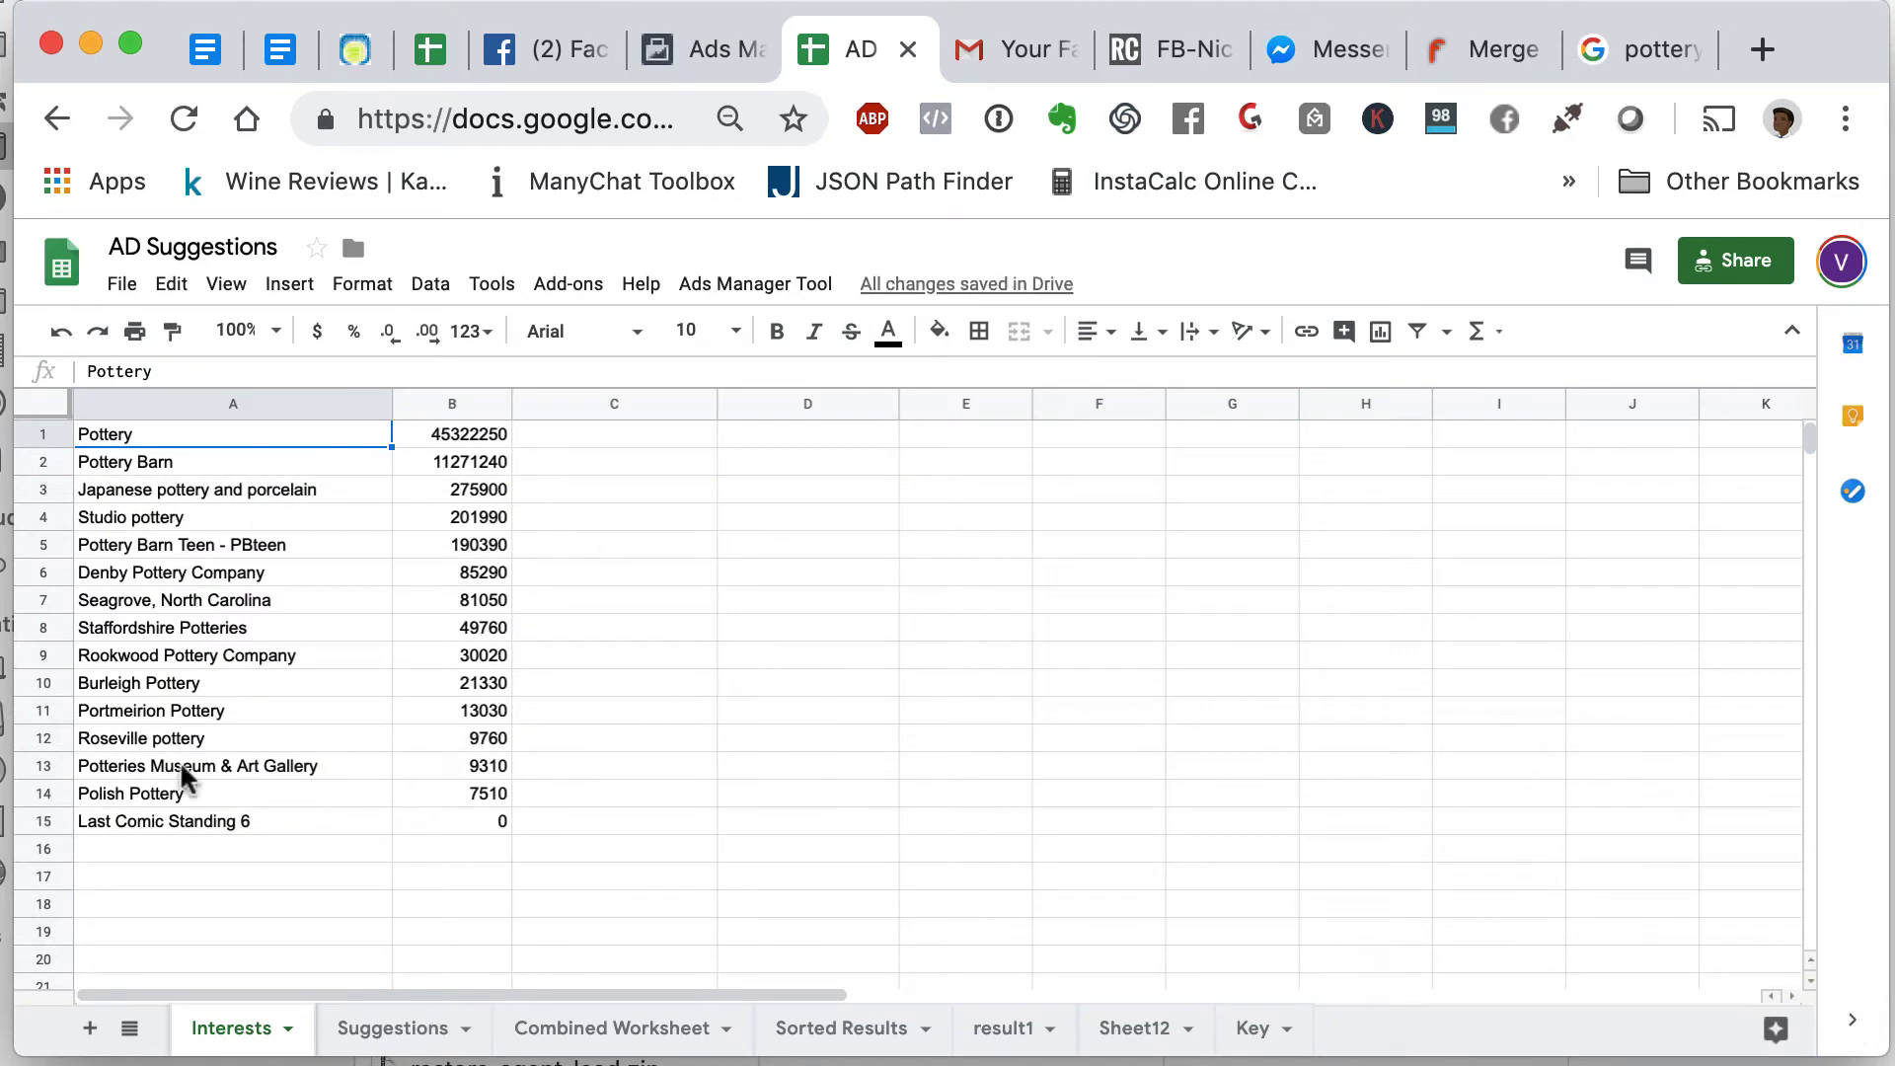
- Upload pottery-suggest.csv into the Suggestions sheet, replacing the current sheet's contents
left_click(358, 1025)
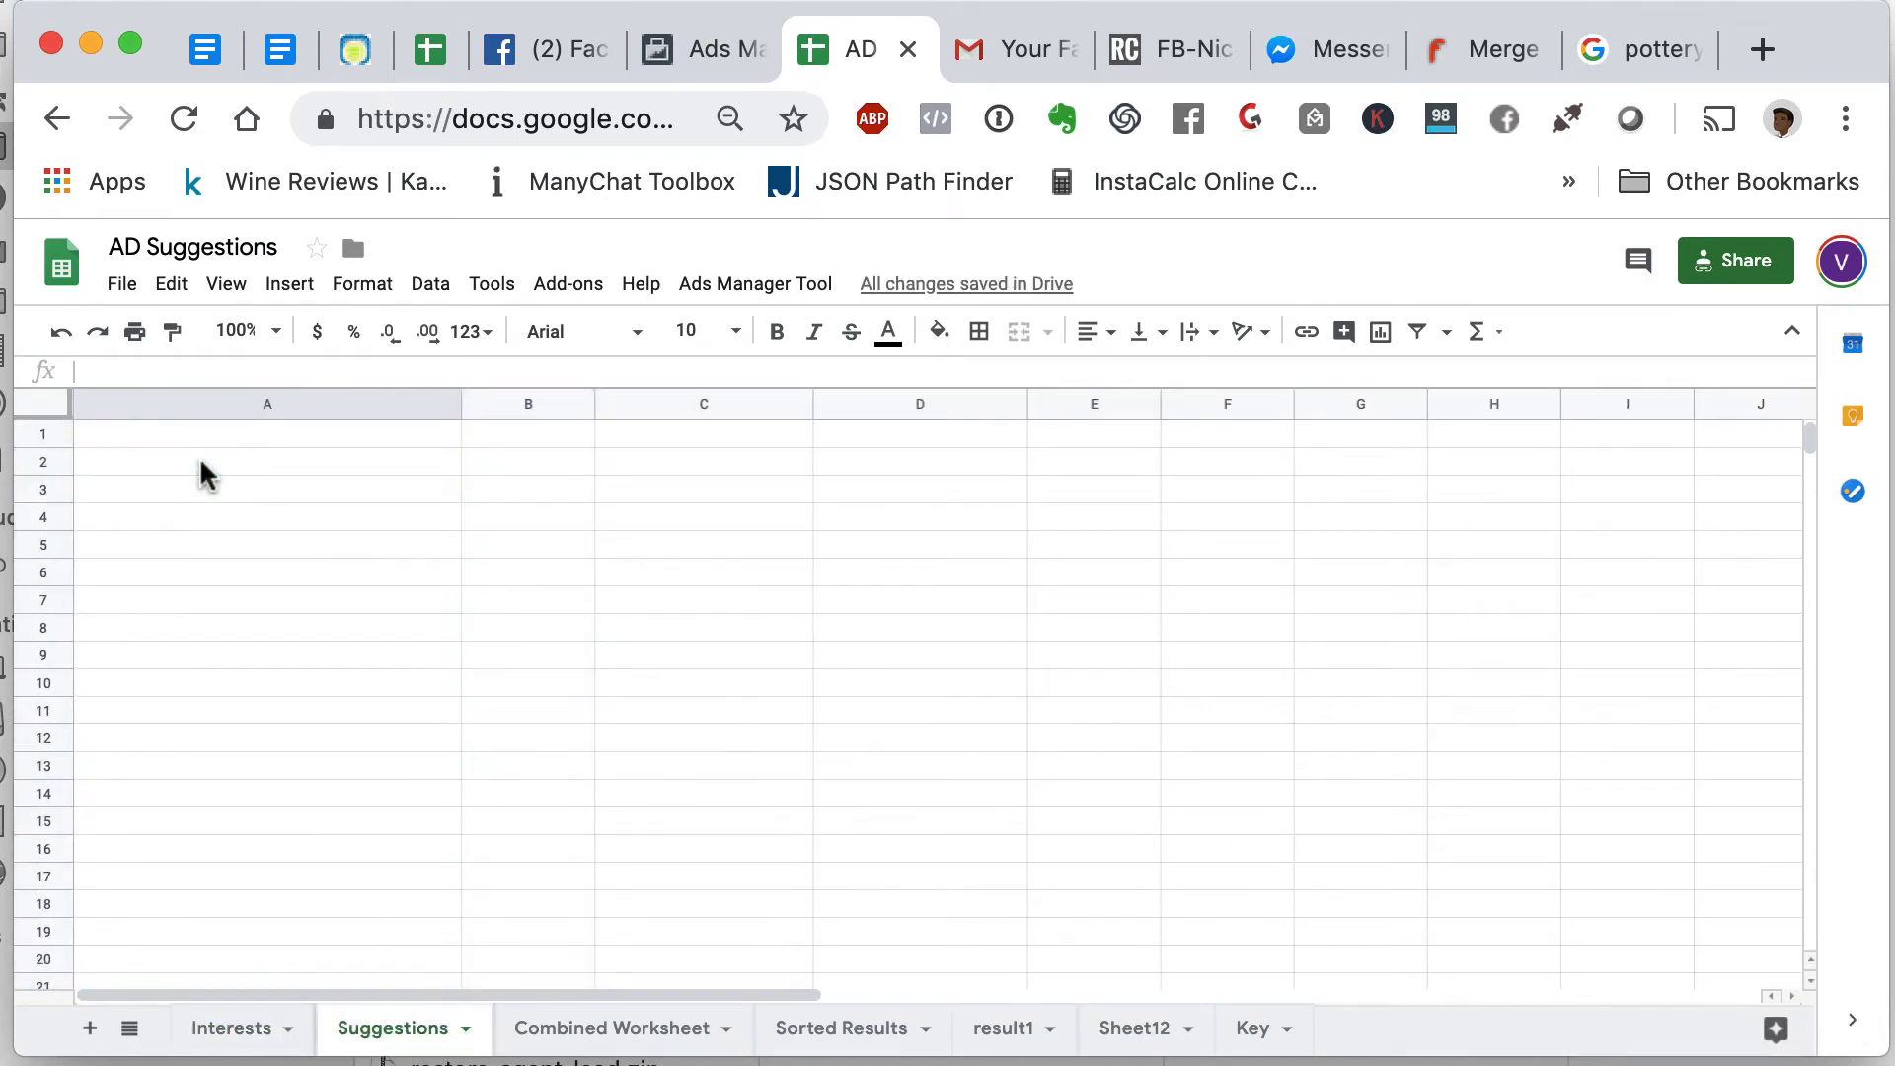
left_click(162, 438)
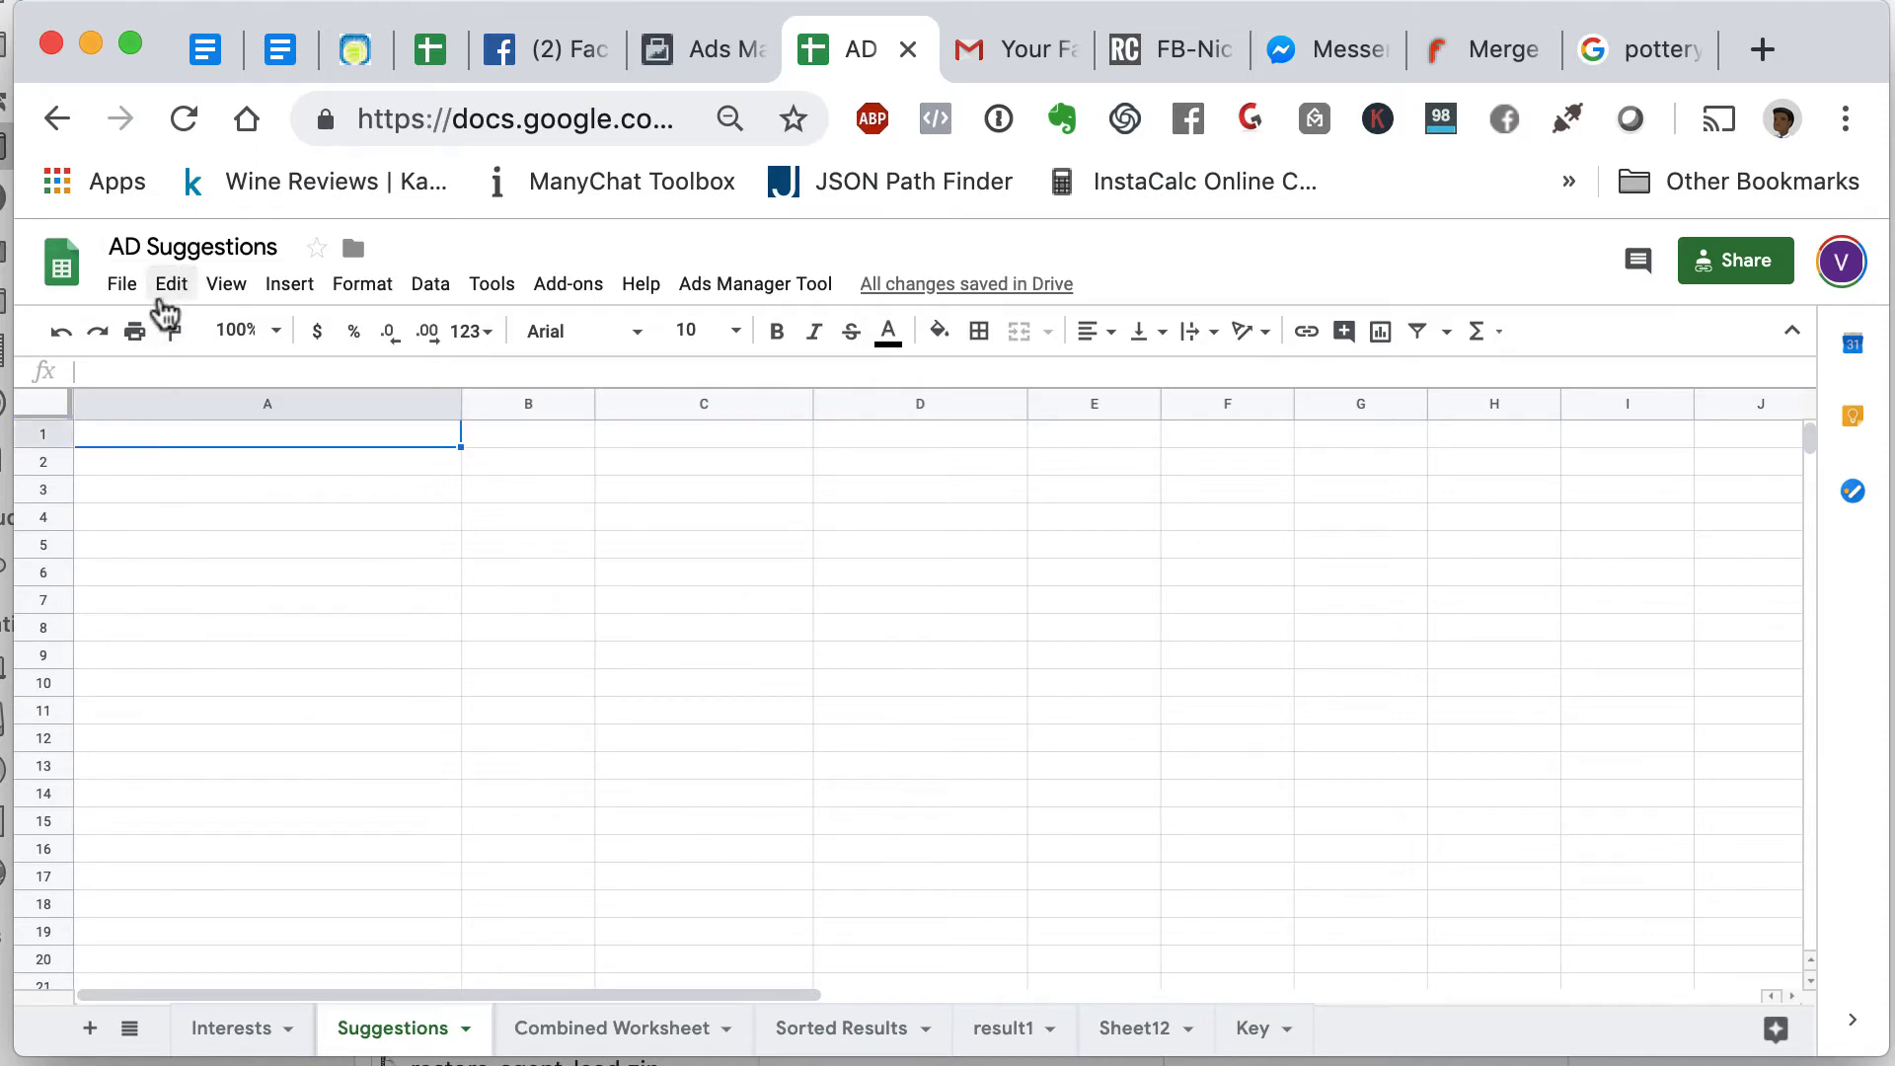
left_click(123, 283)
left_click(180, 480)
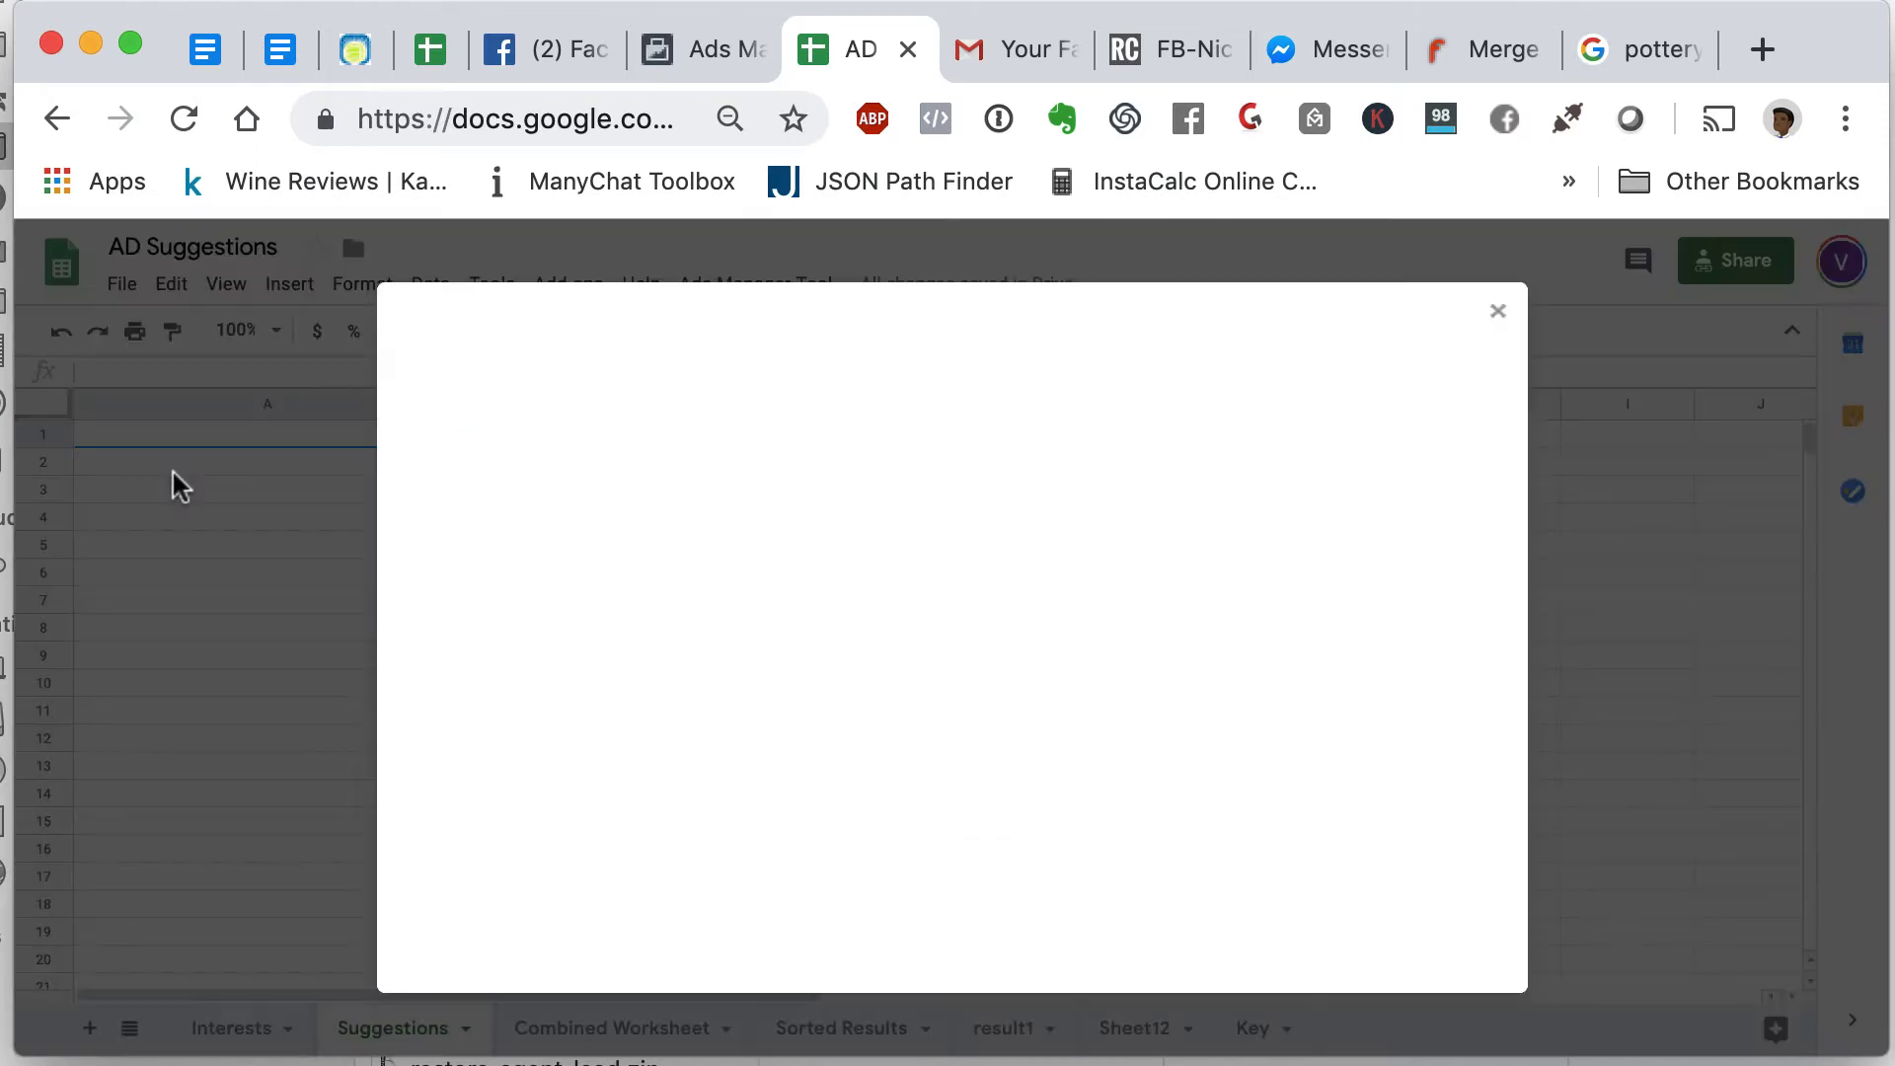
left_click(866, 393)
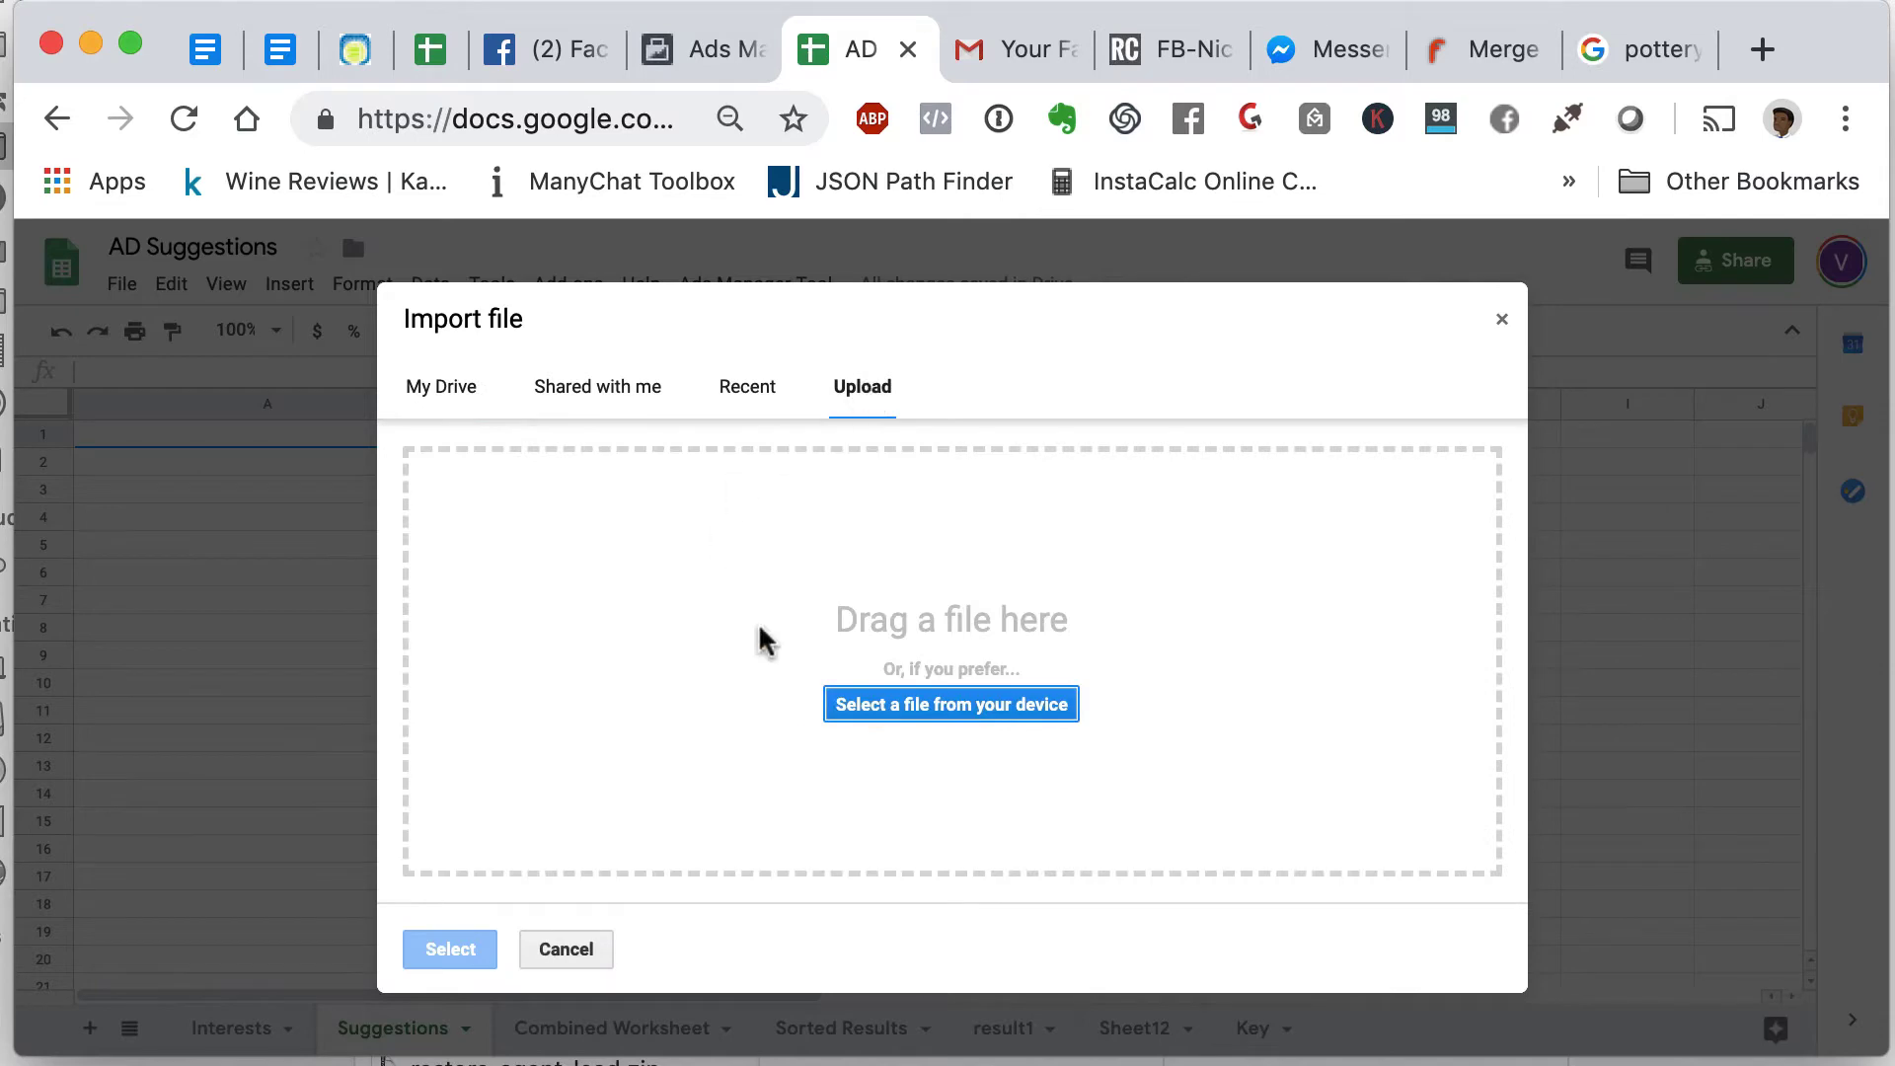
left_click(850, 706)
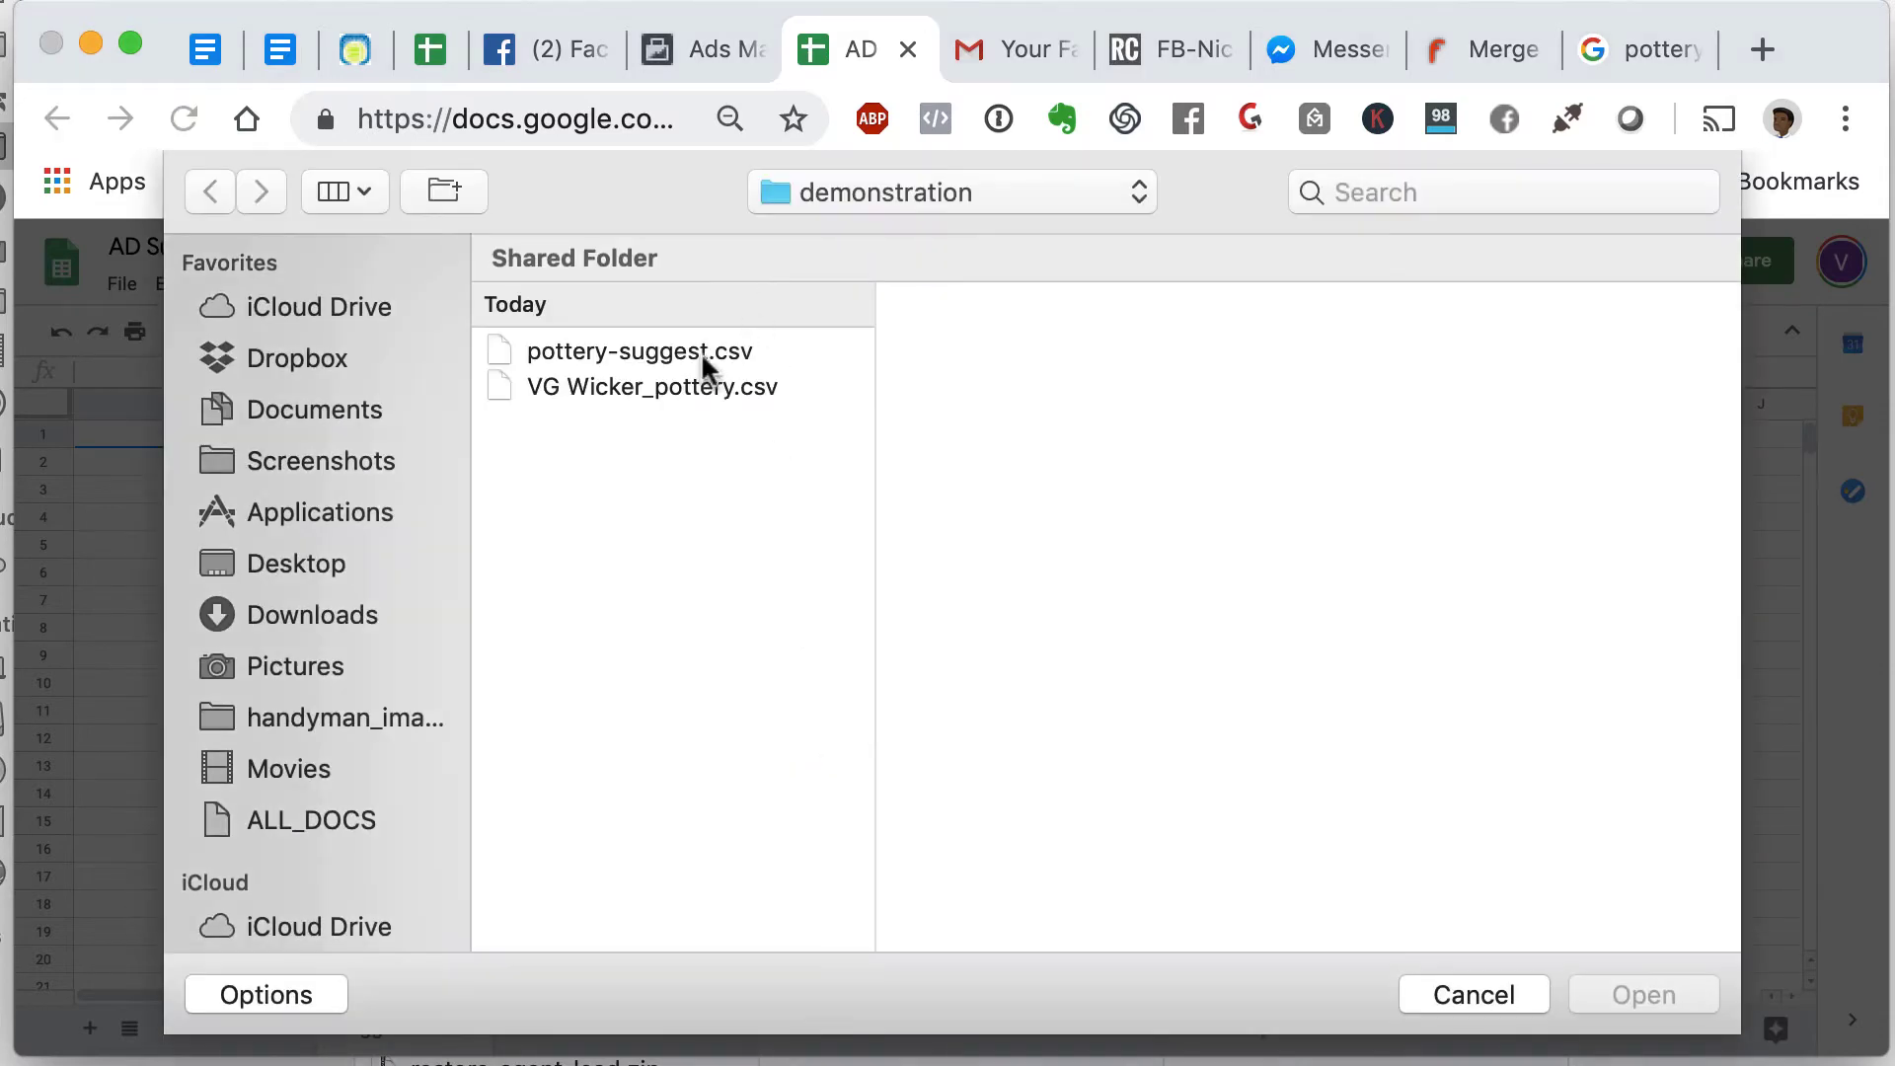
left_click(681, 355)
left_click(1662, 995)
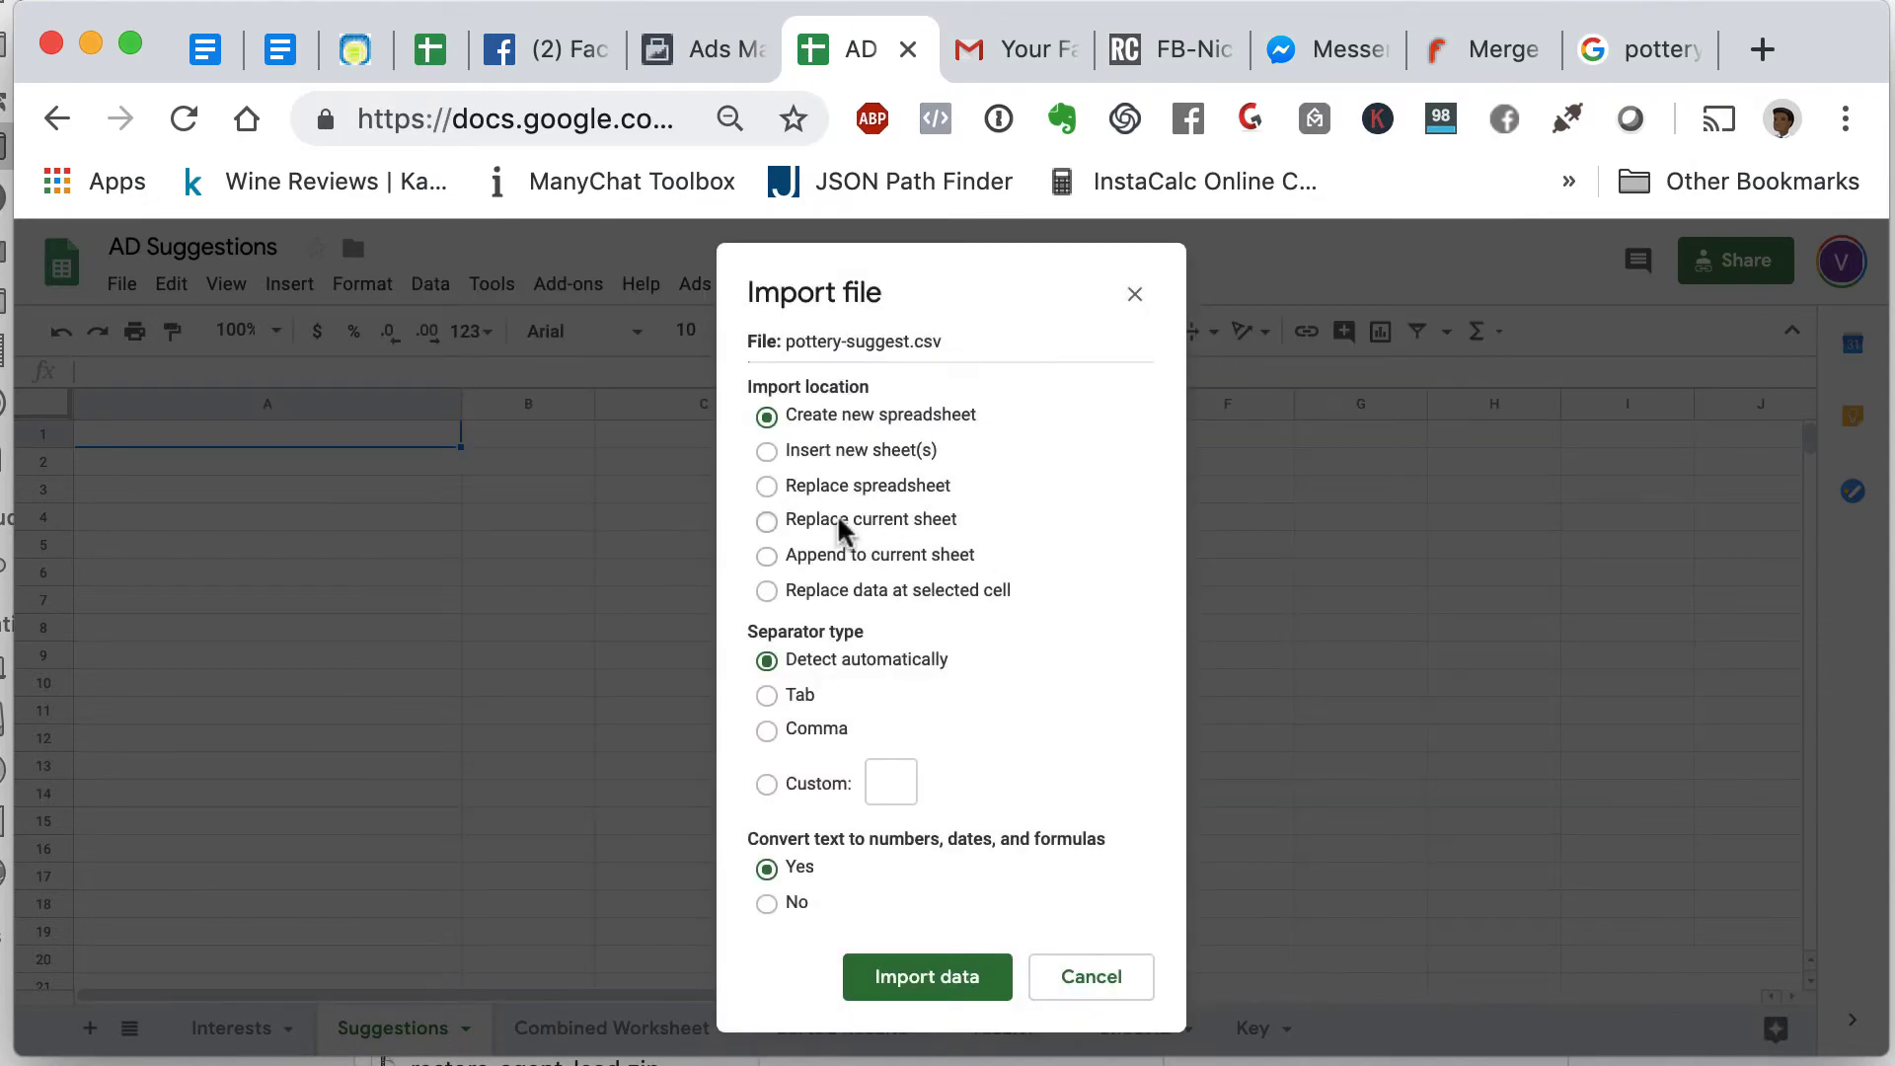
left_click(827, 524)
left_click(972, 978)
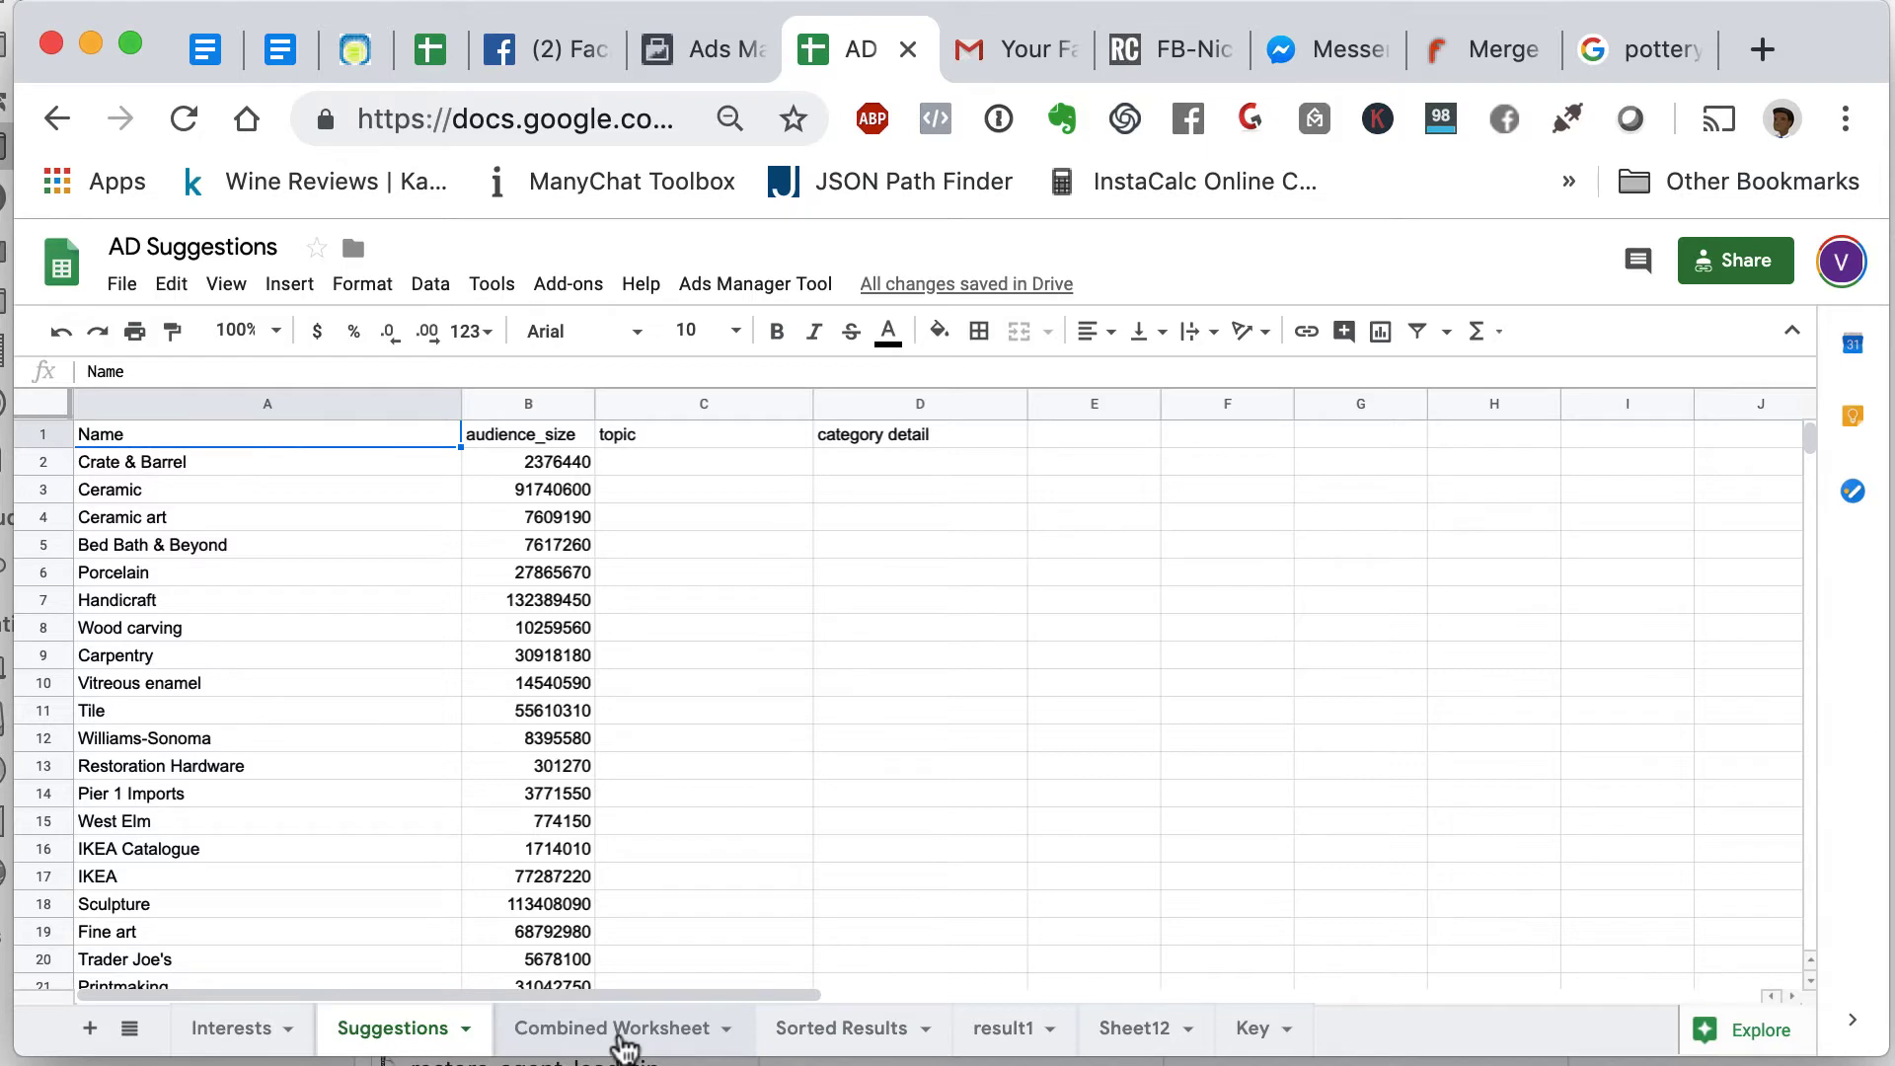
left_click(622, 1034)
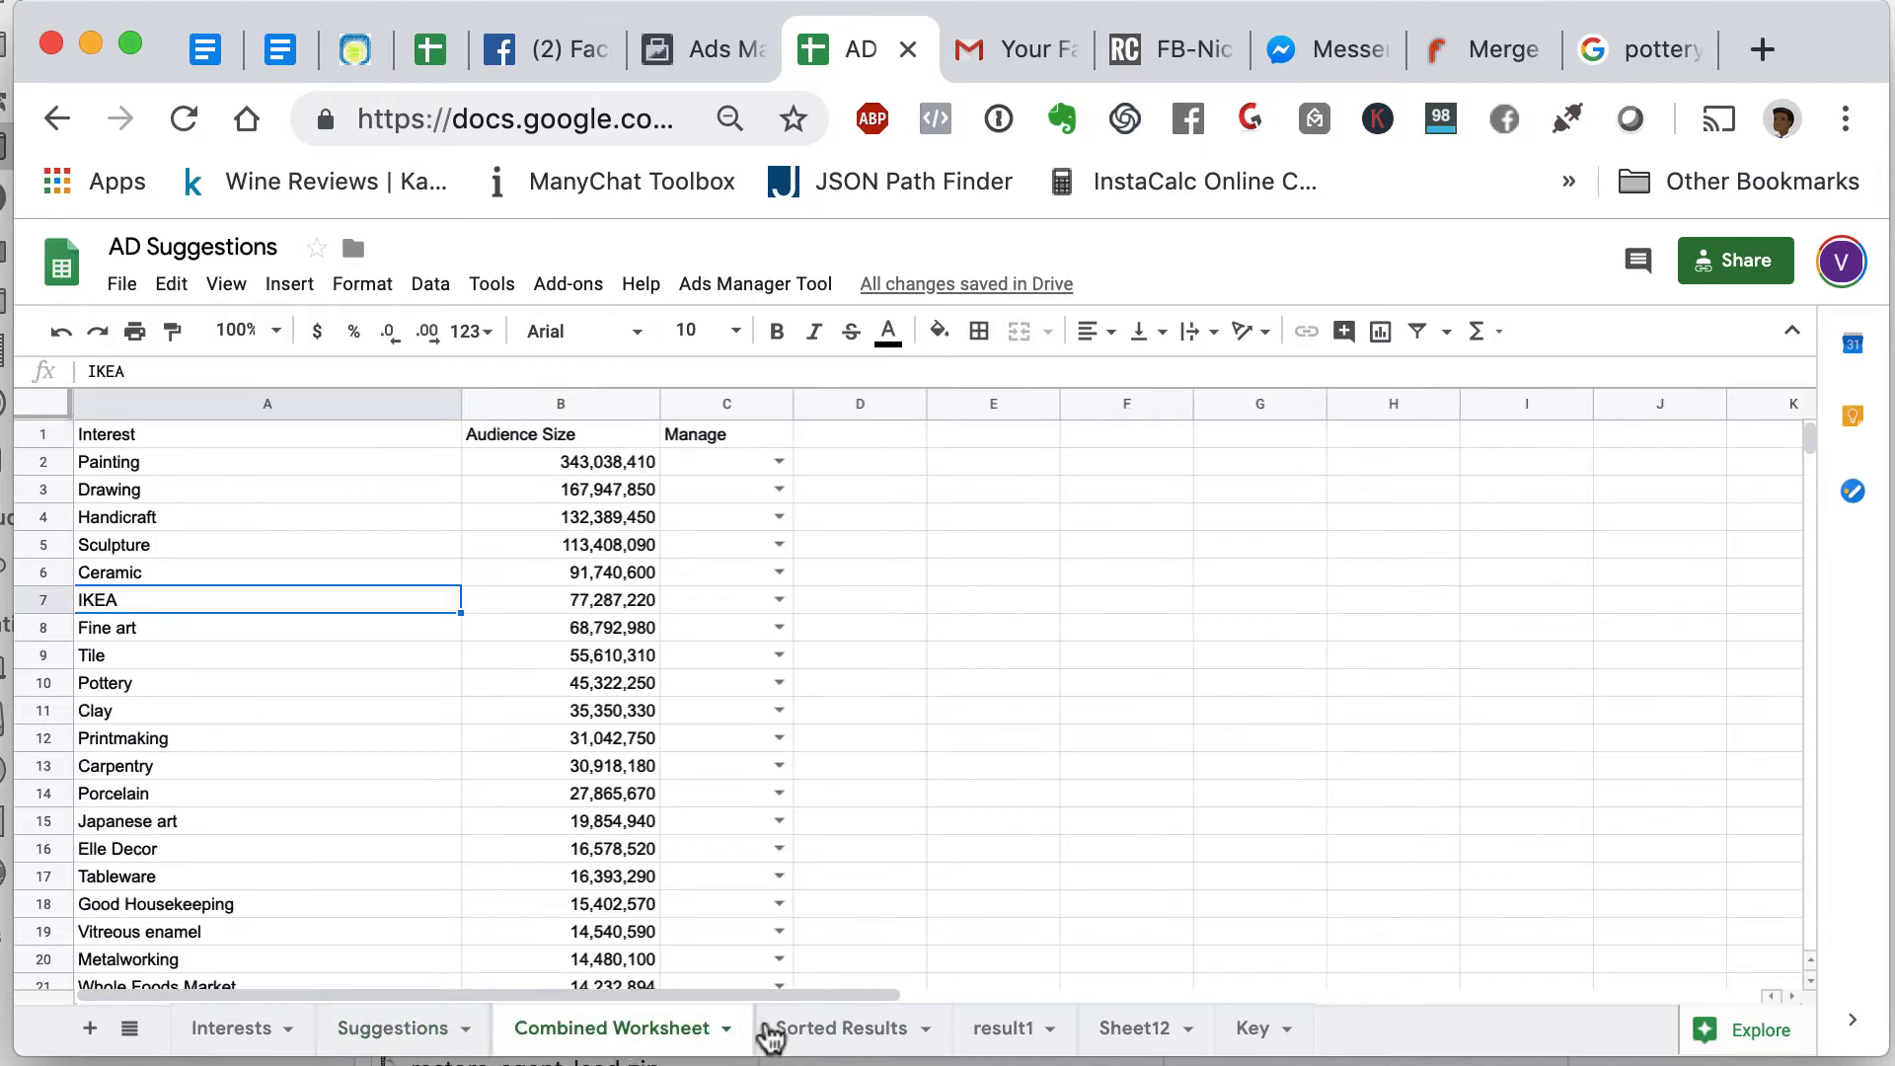
- Glance at the Sorted Results sheet, then scroll through the Combined Worksheet
left_click(827, 1031)
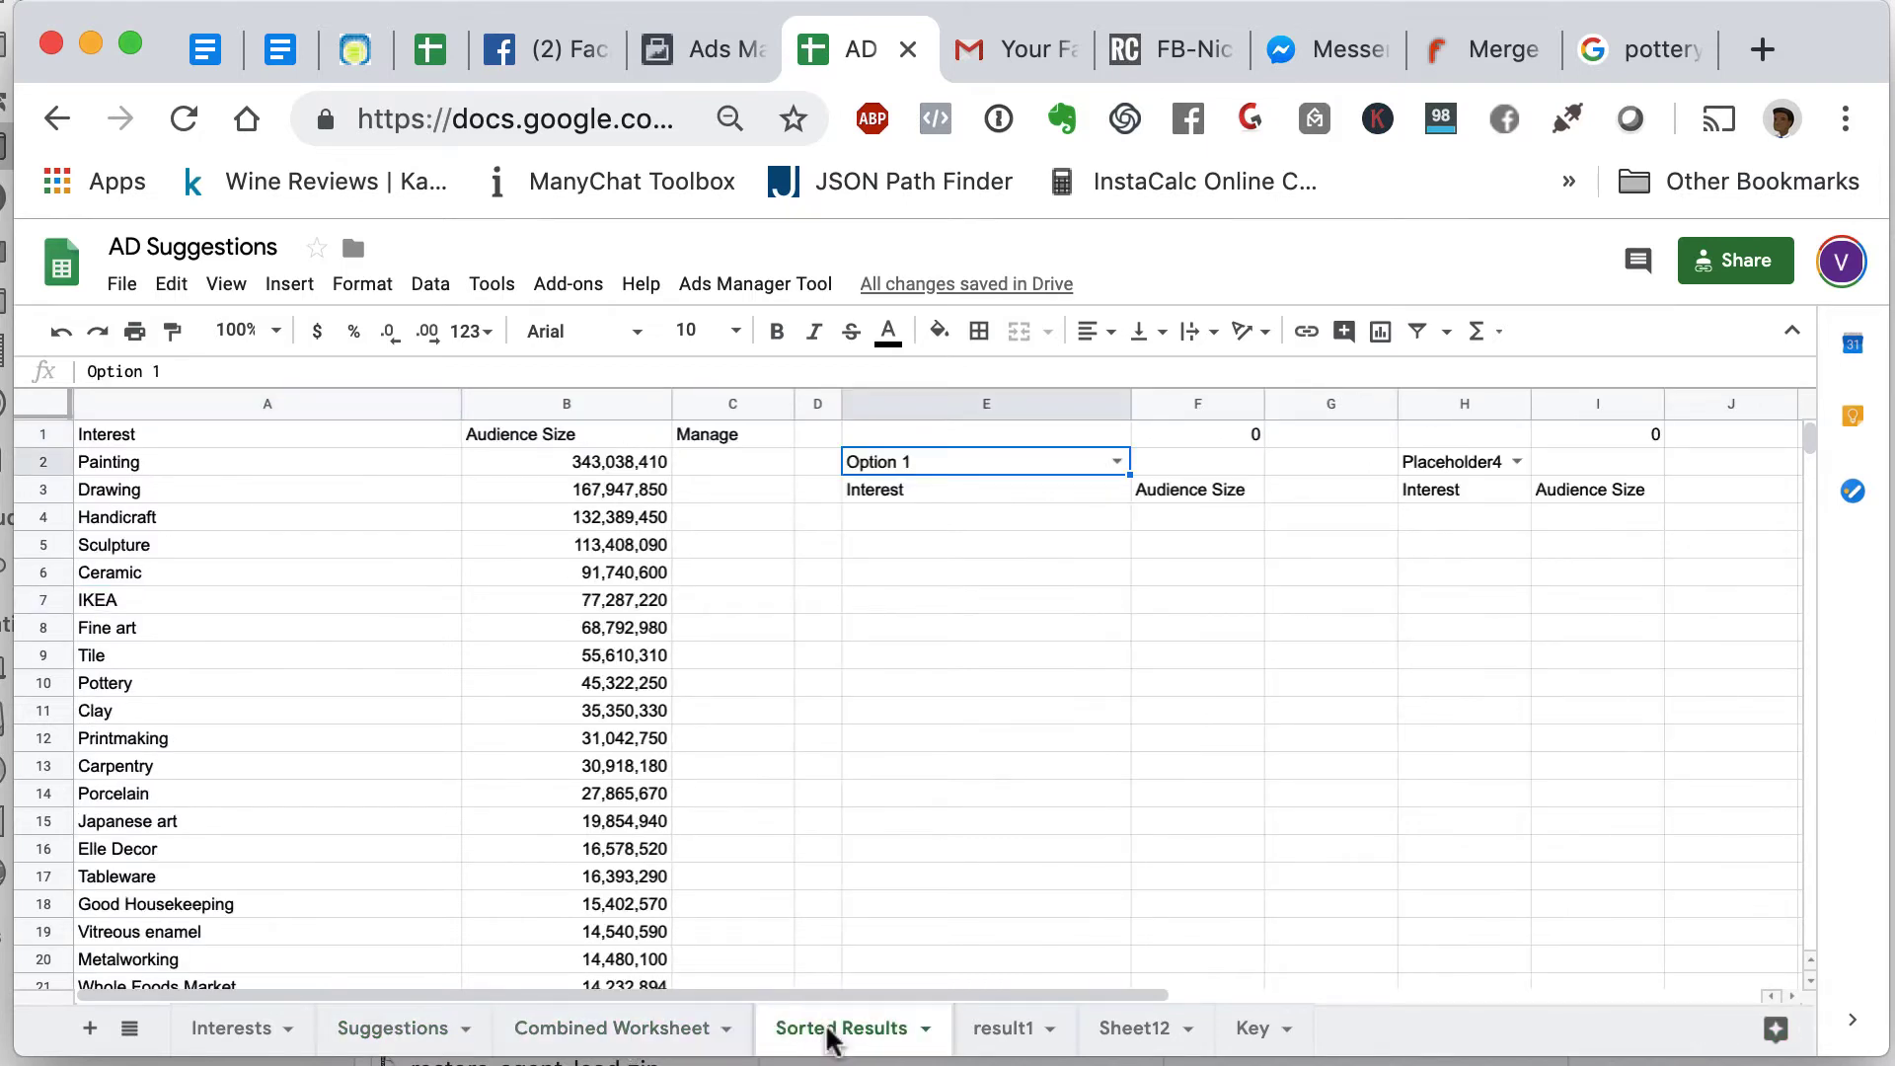
left_click(707, 1036)
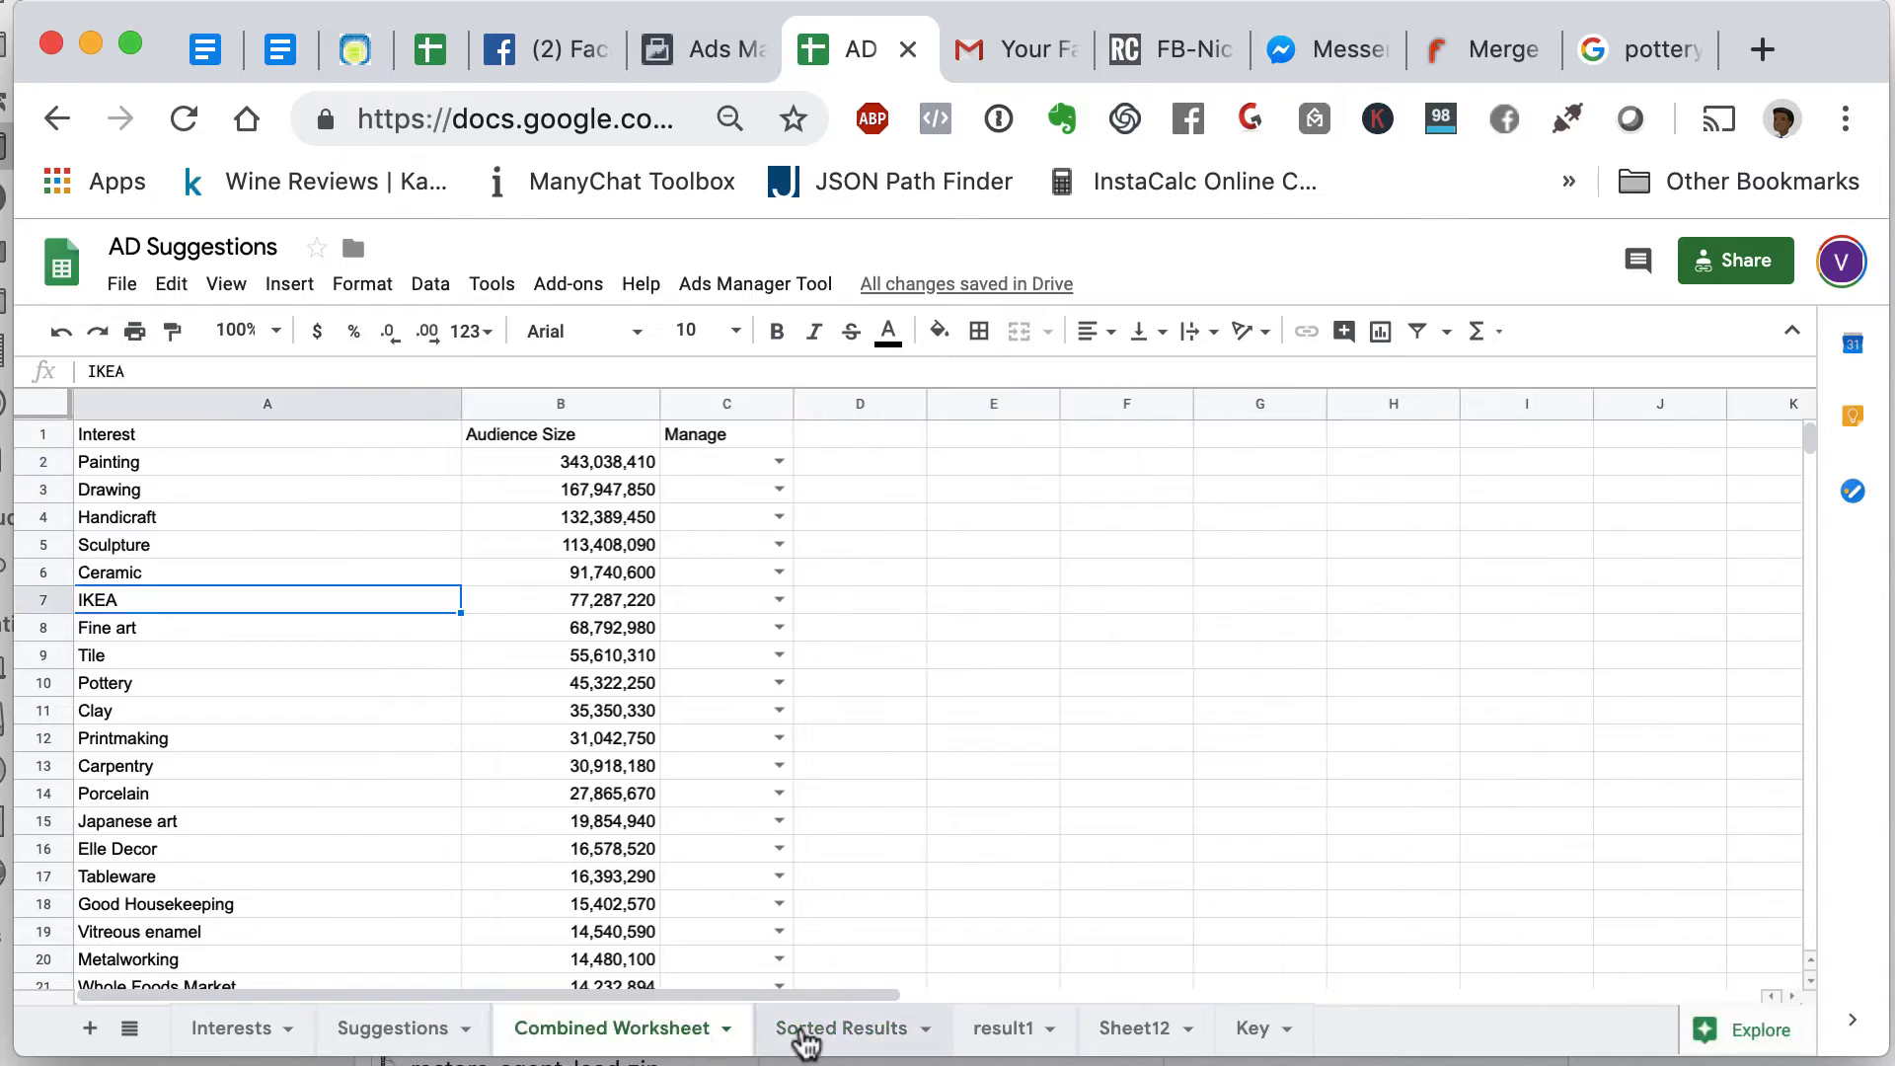
scroll(765, 752, "down", 1)
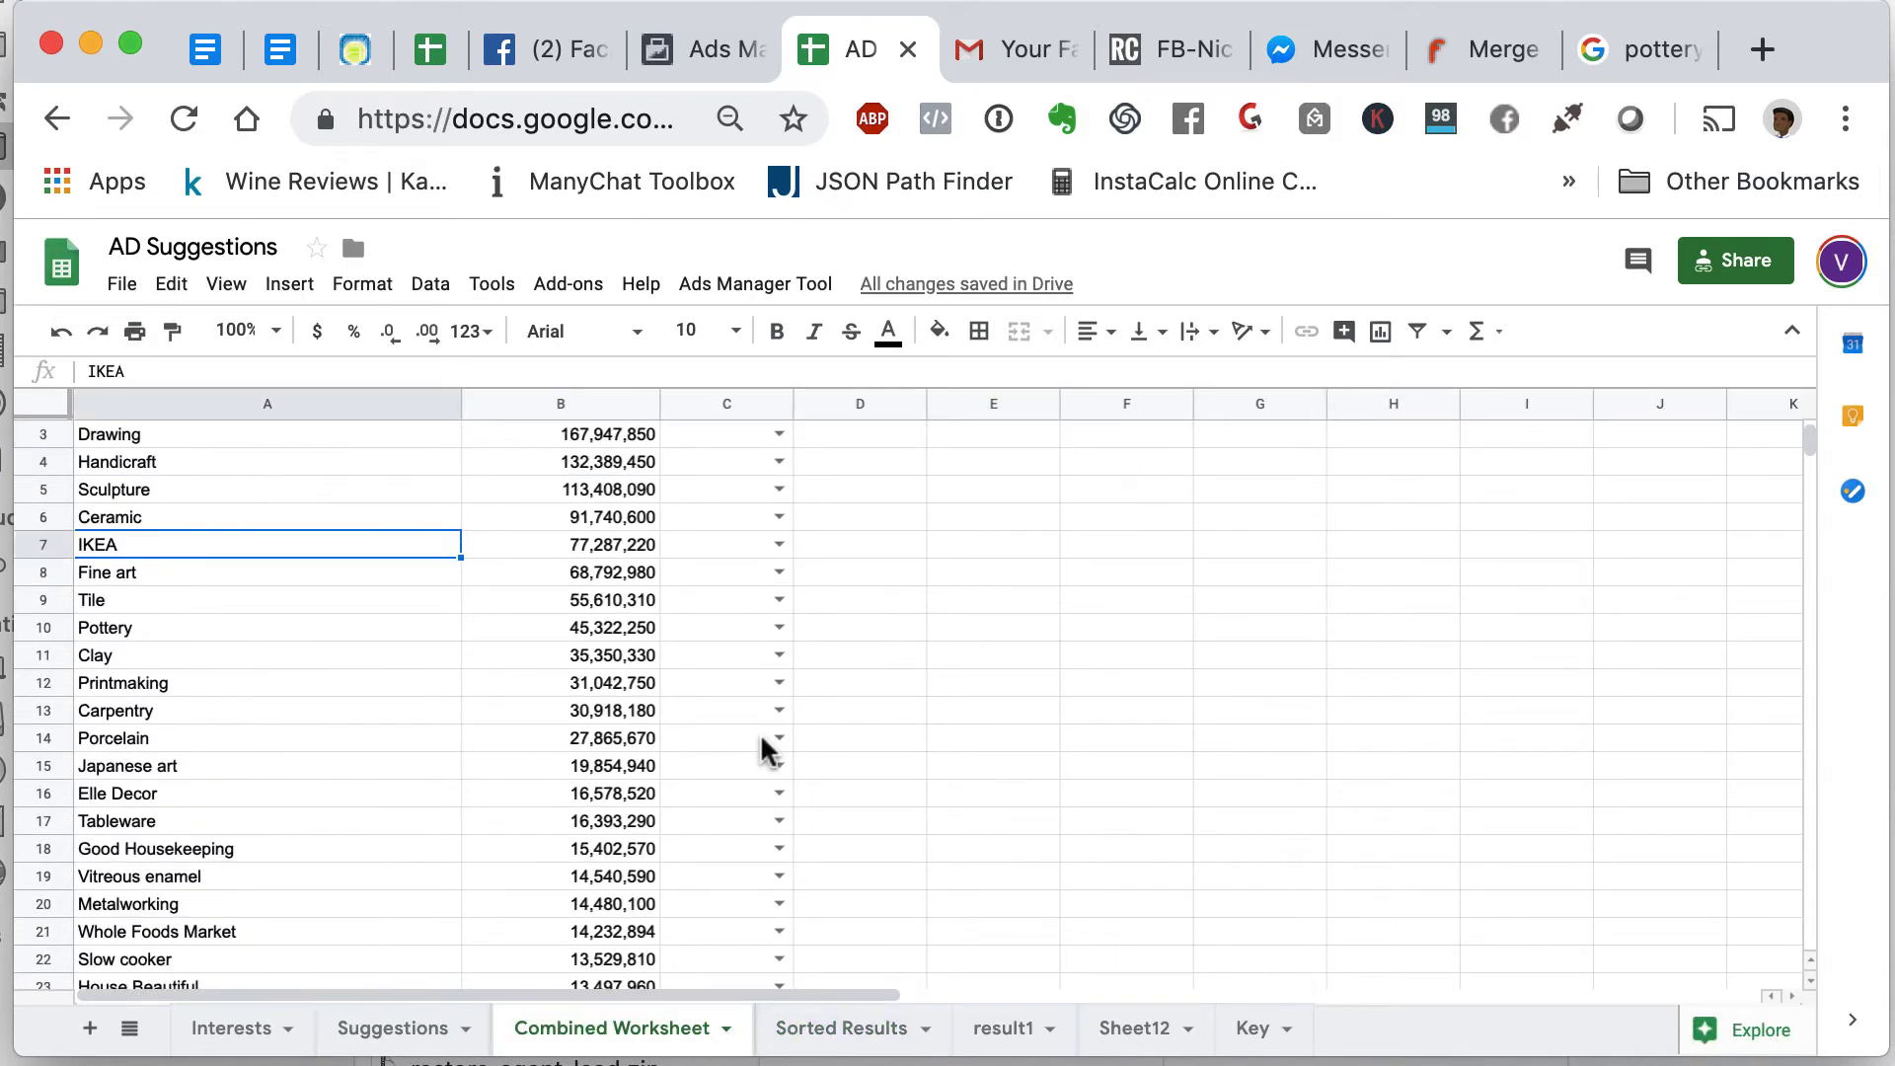
scroll(765, 752, "up", 1)
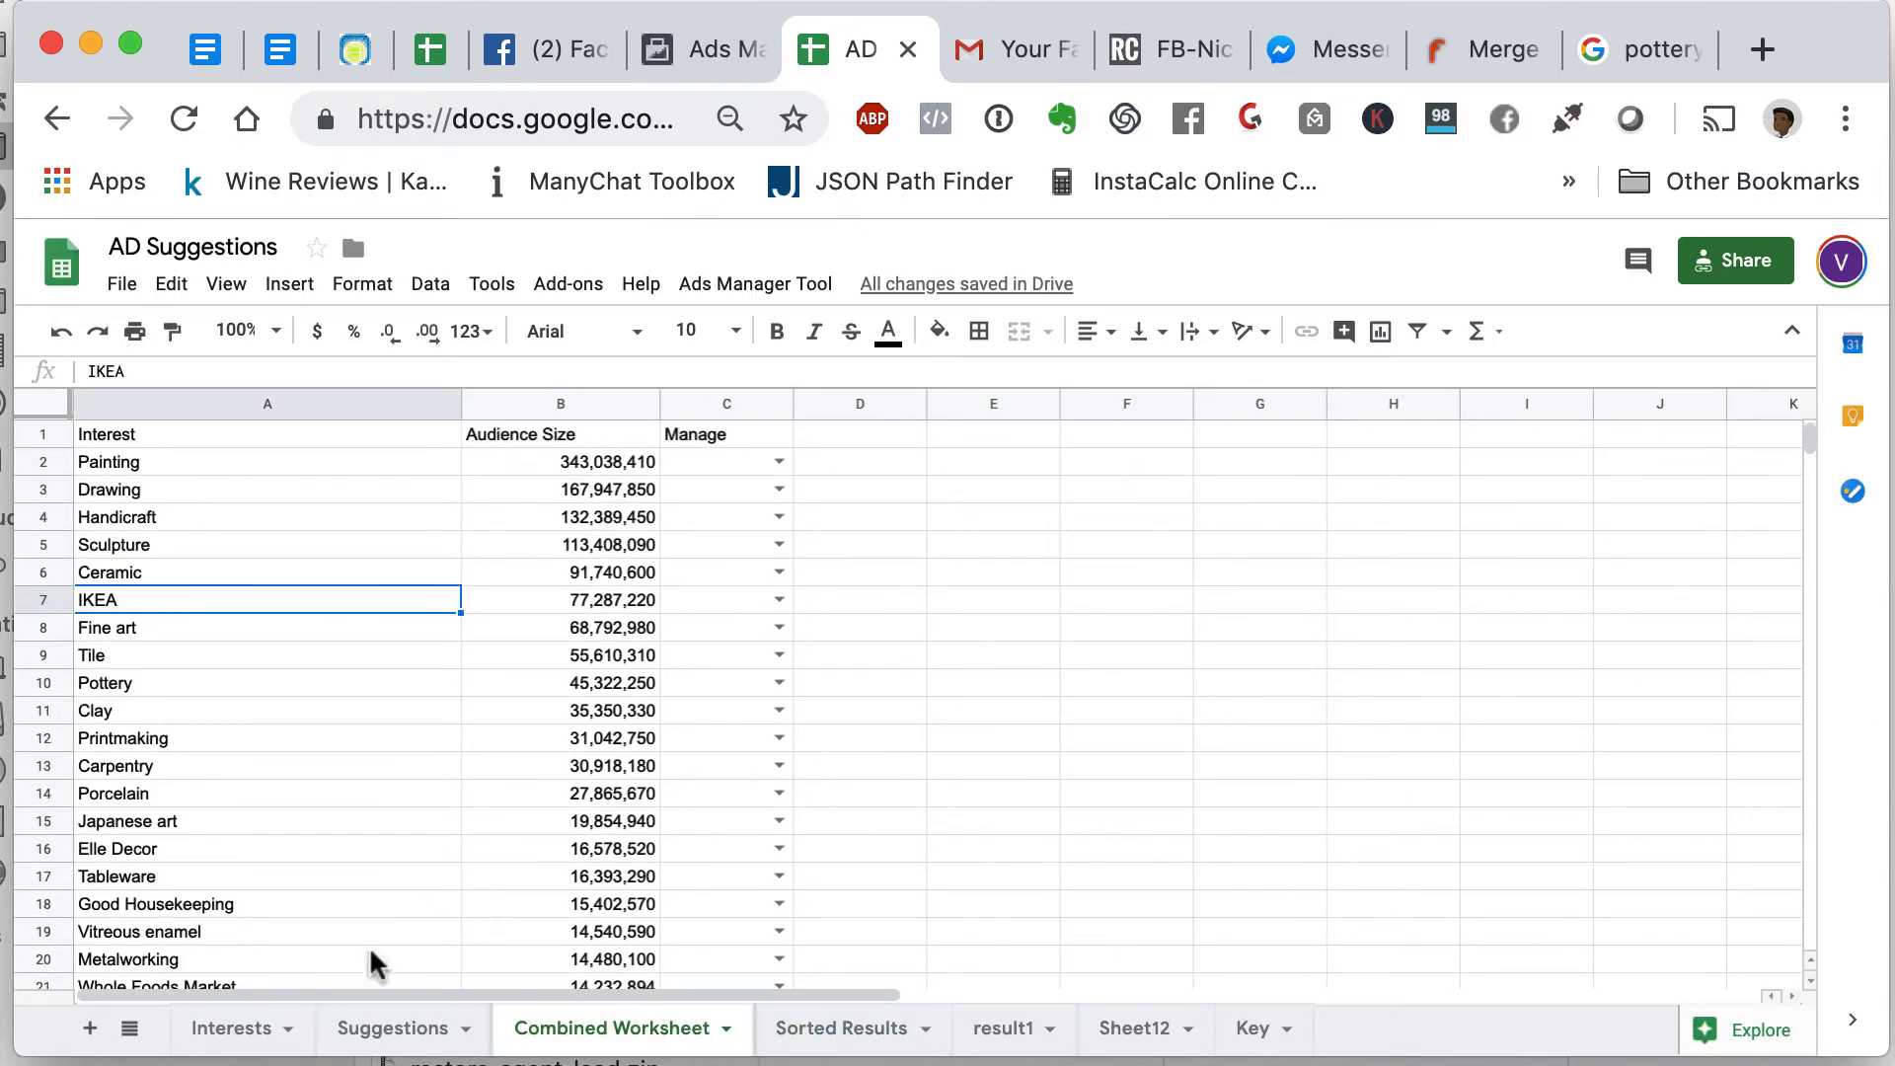
- Compare the Interests and Suggestions sheets, scrolling through the suggested interests
left_click(255, 1031)
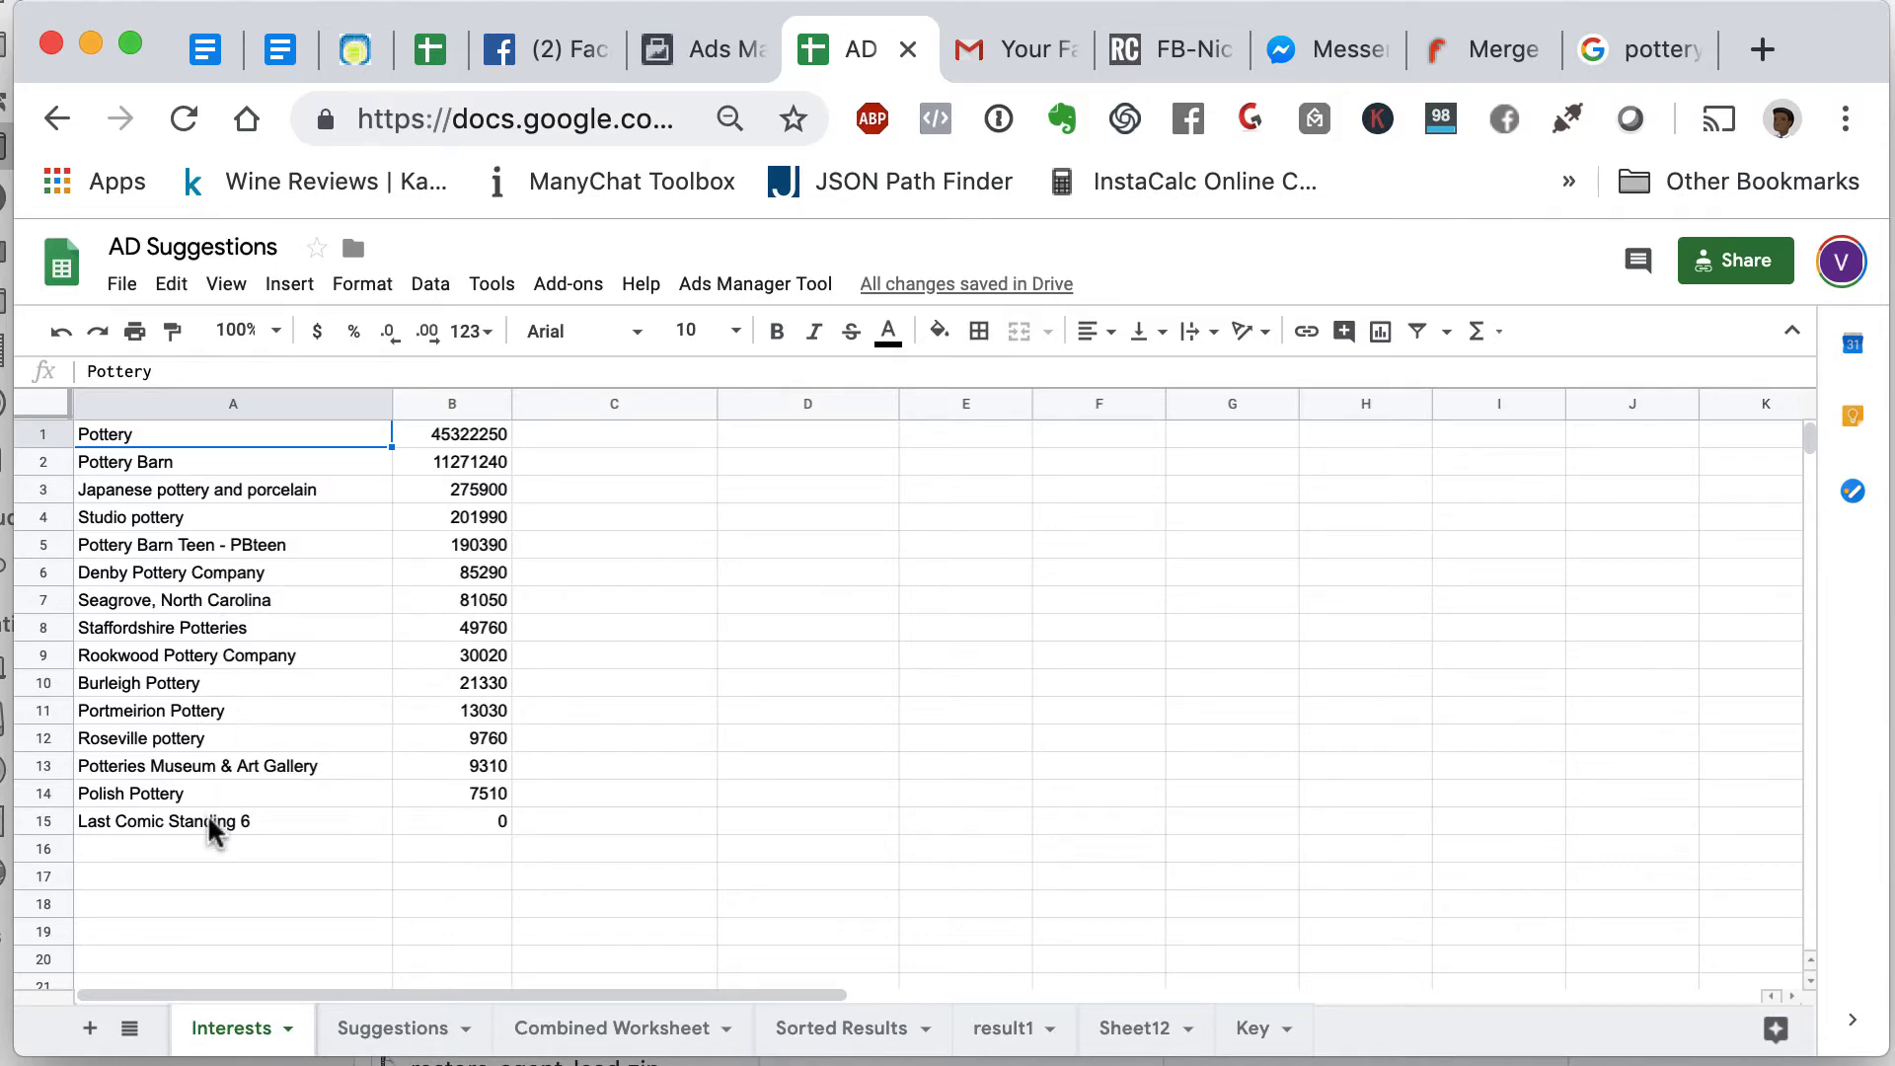
left_click(381, 1027)
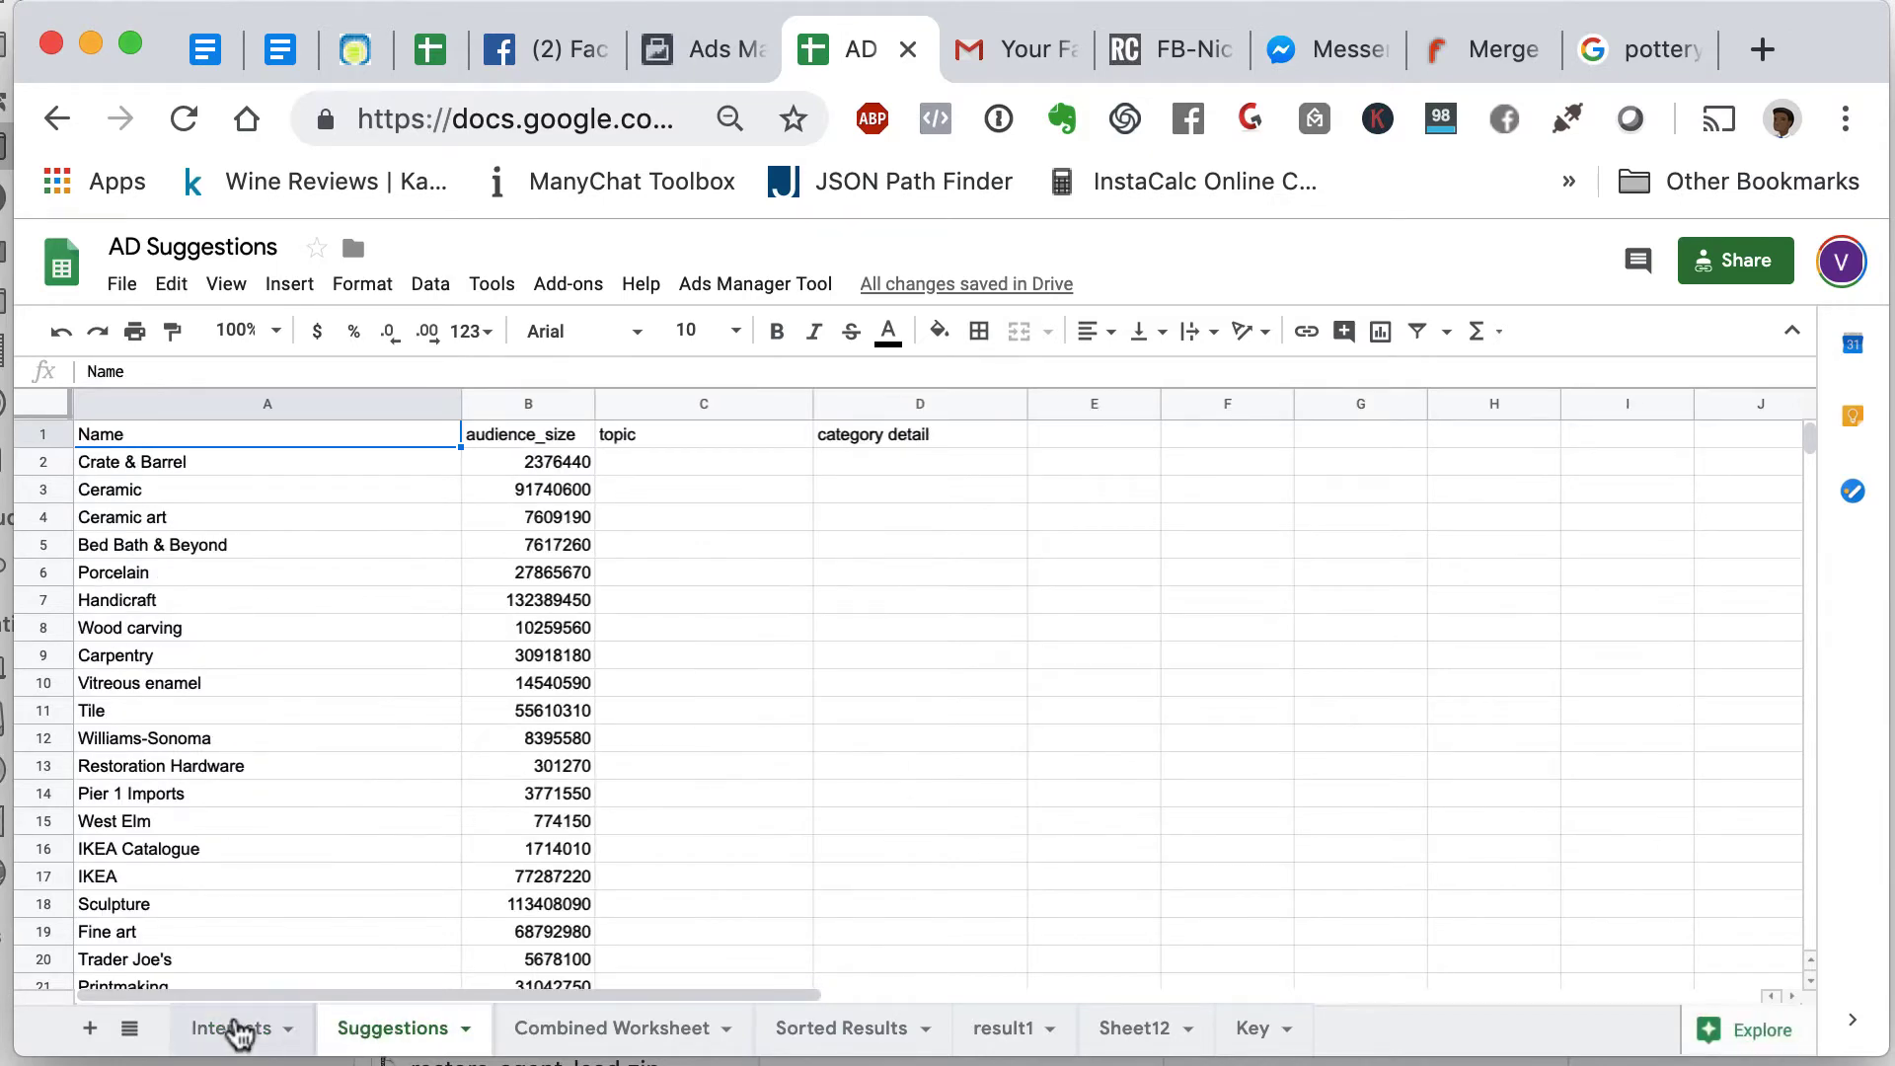
left_click(237, 1030)
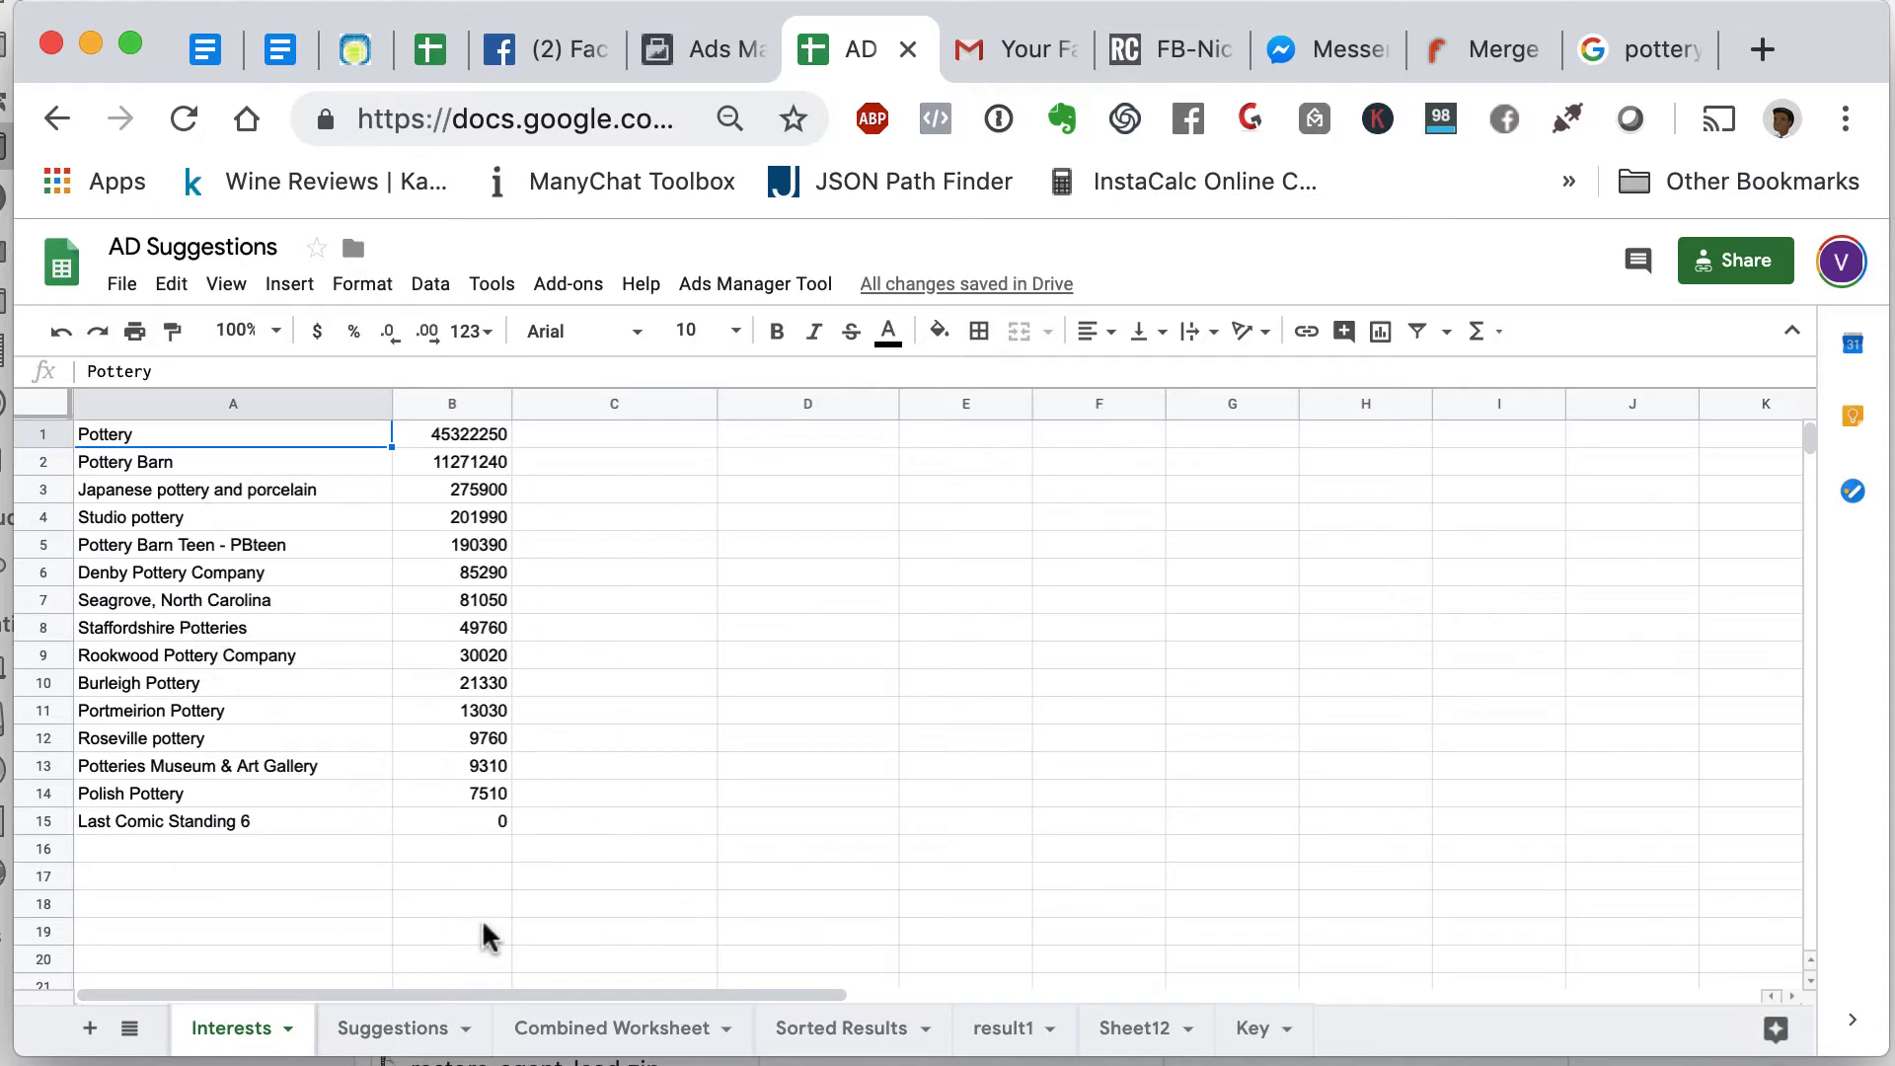
left_click(421, 1029)
scroll(378, 721, "down", 10)
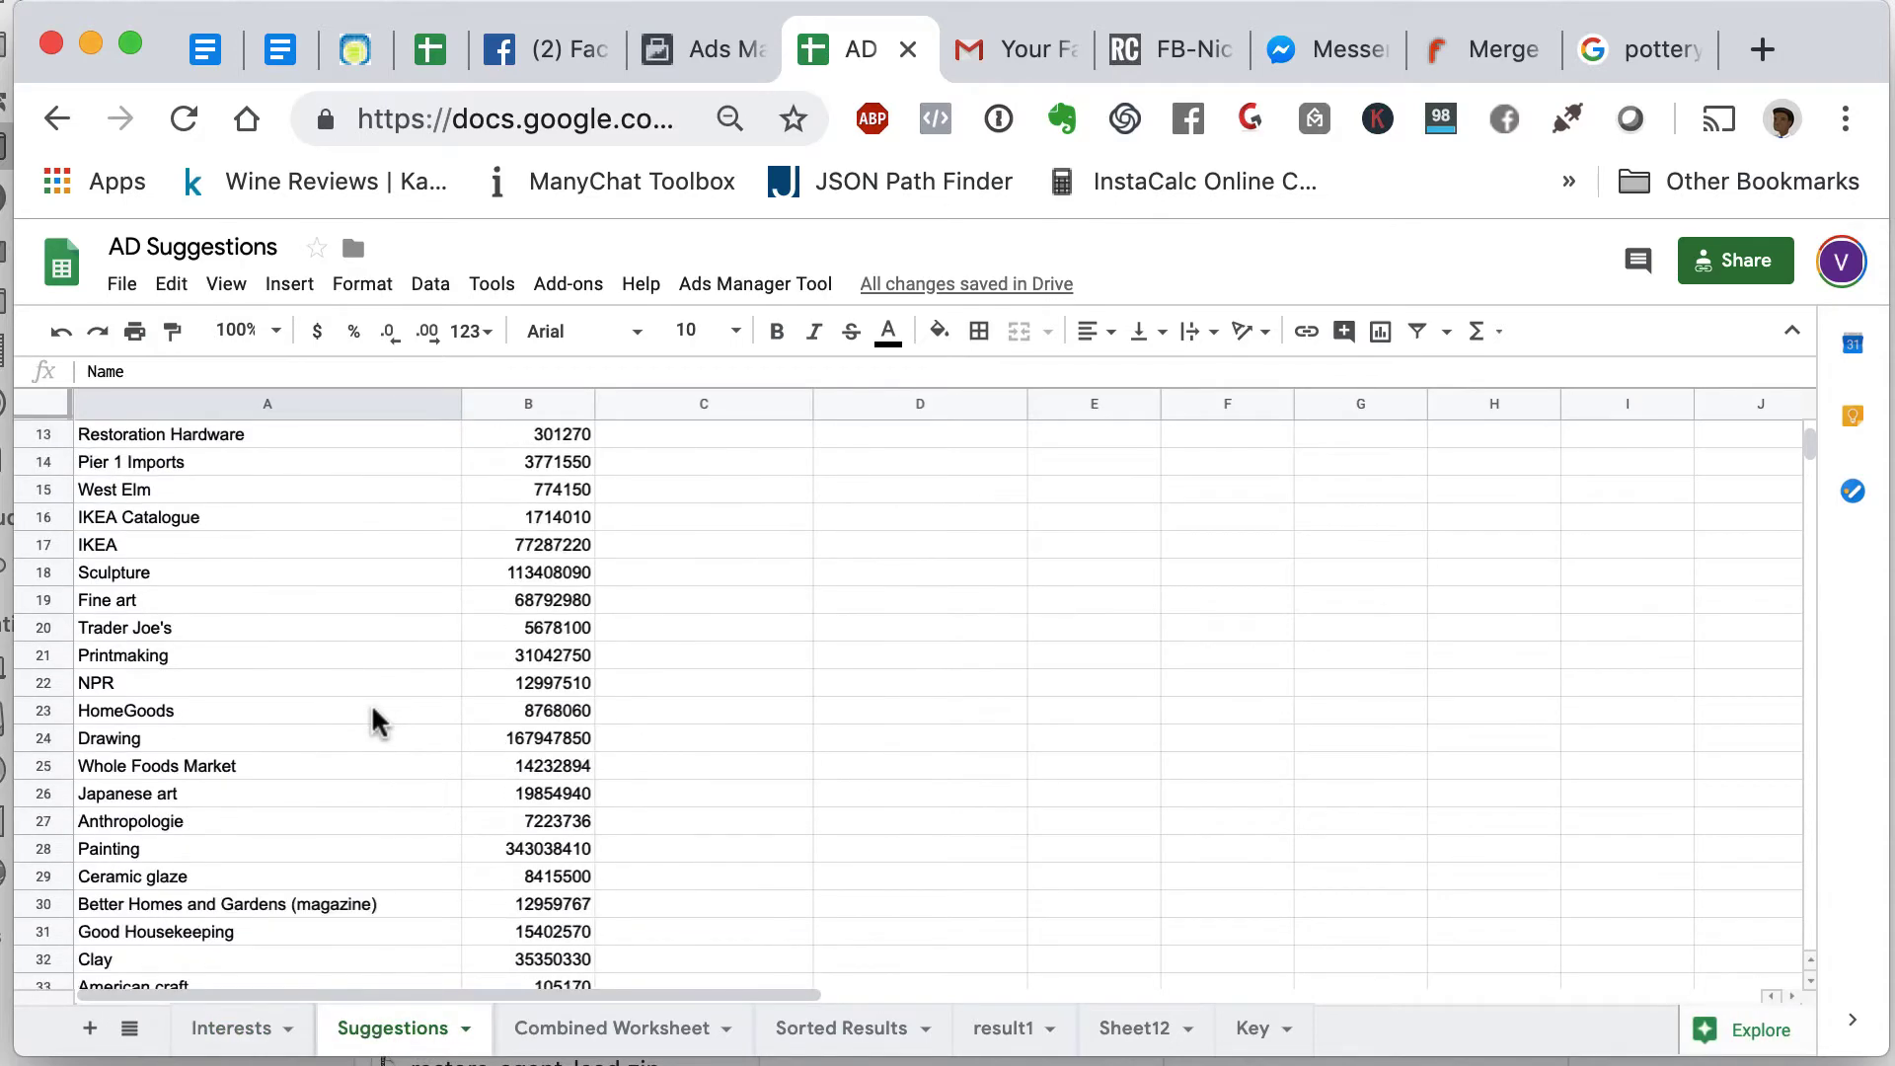
scroll(378, 721, "down", 8)
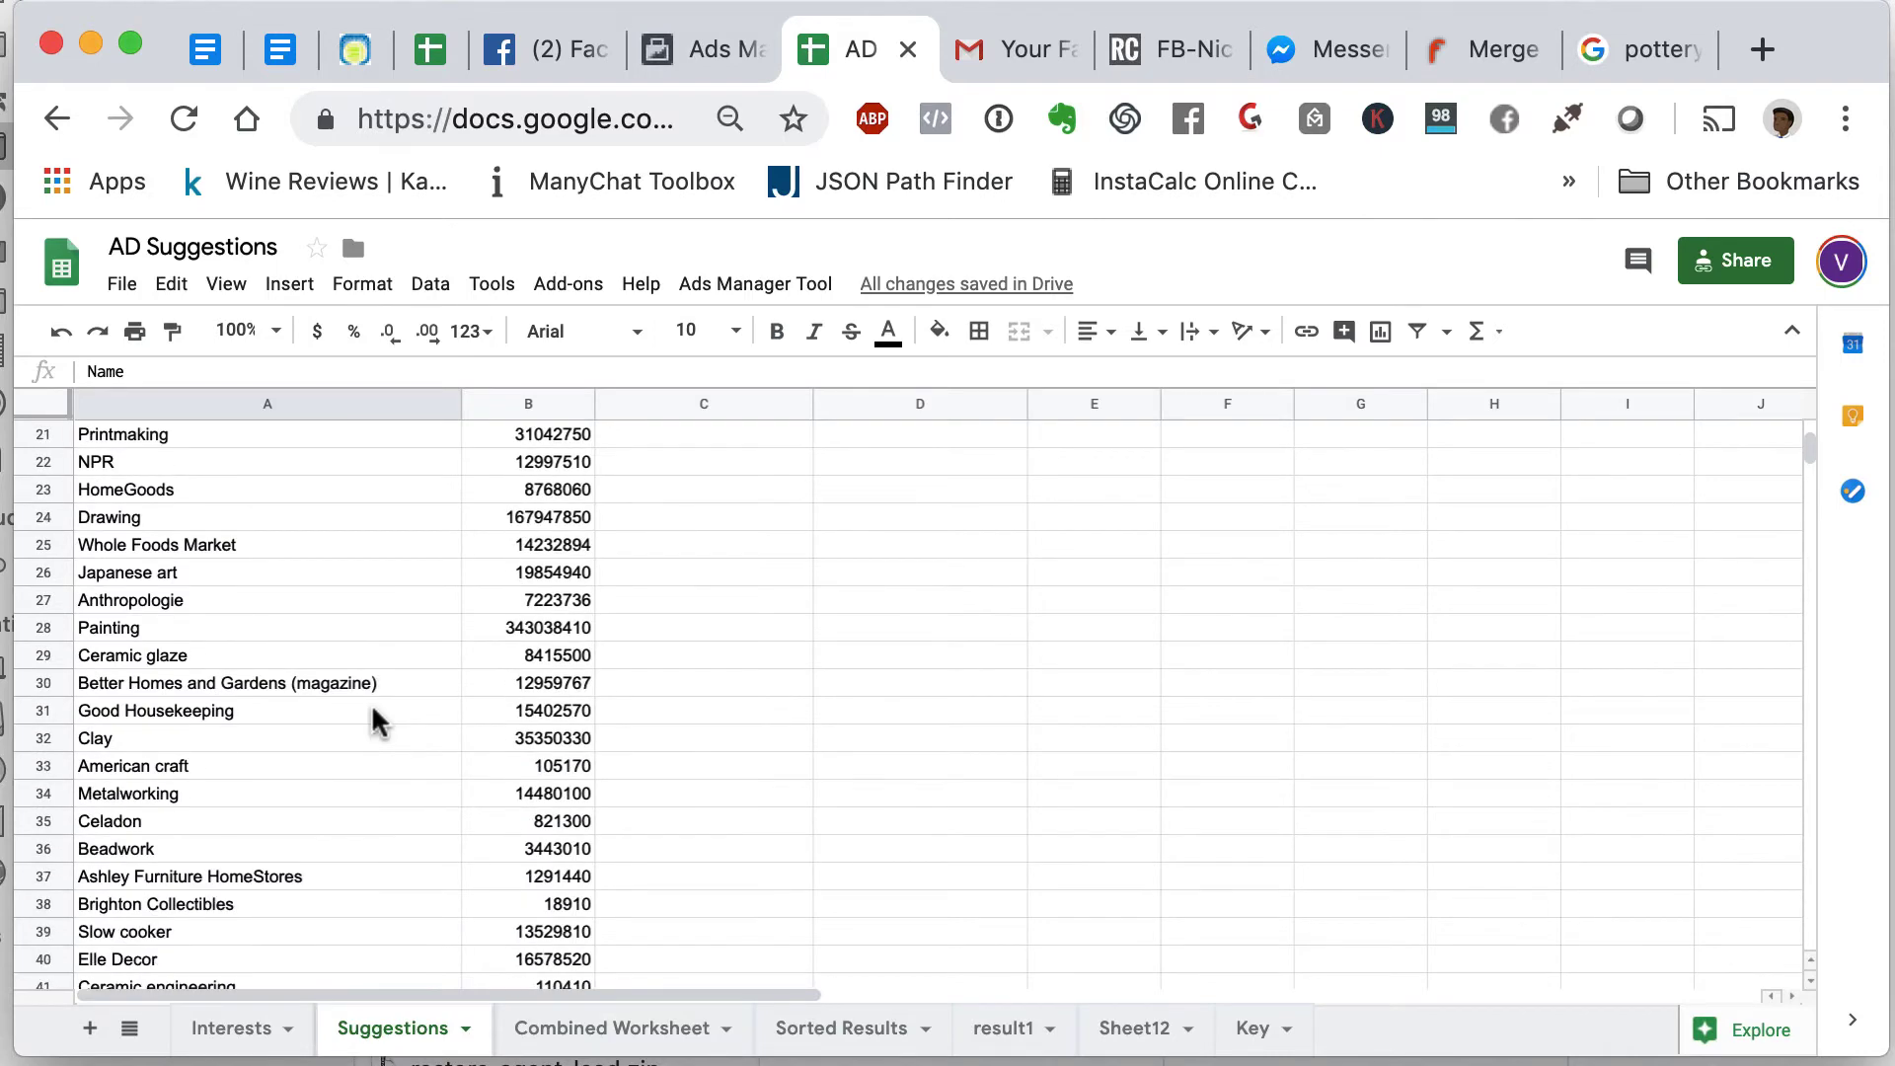
scroll(378, 721, "up", 18)
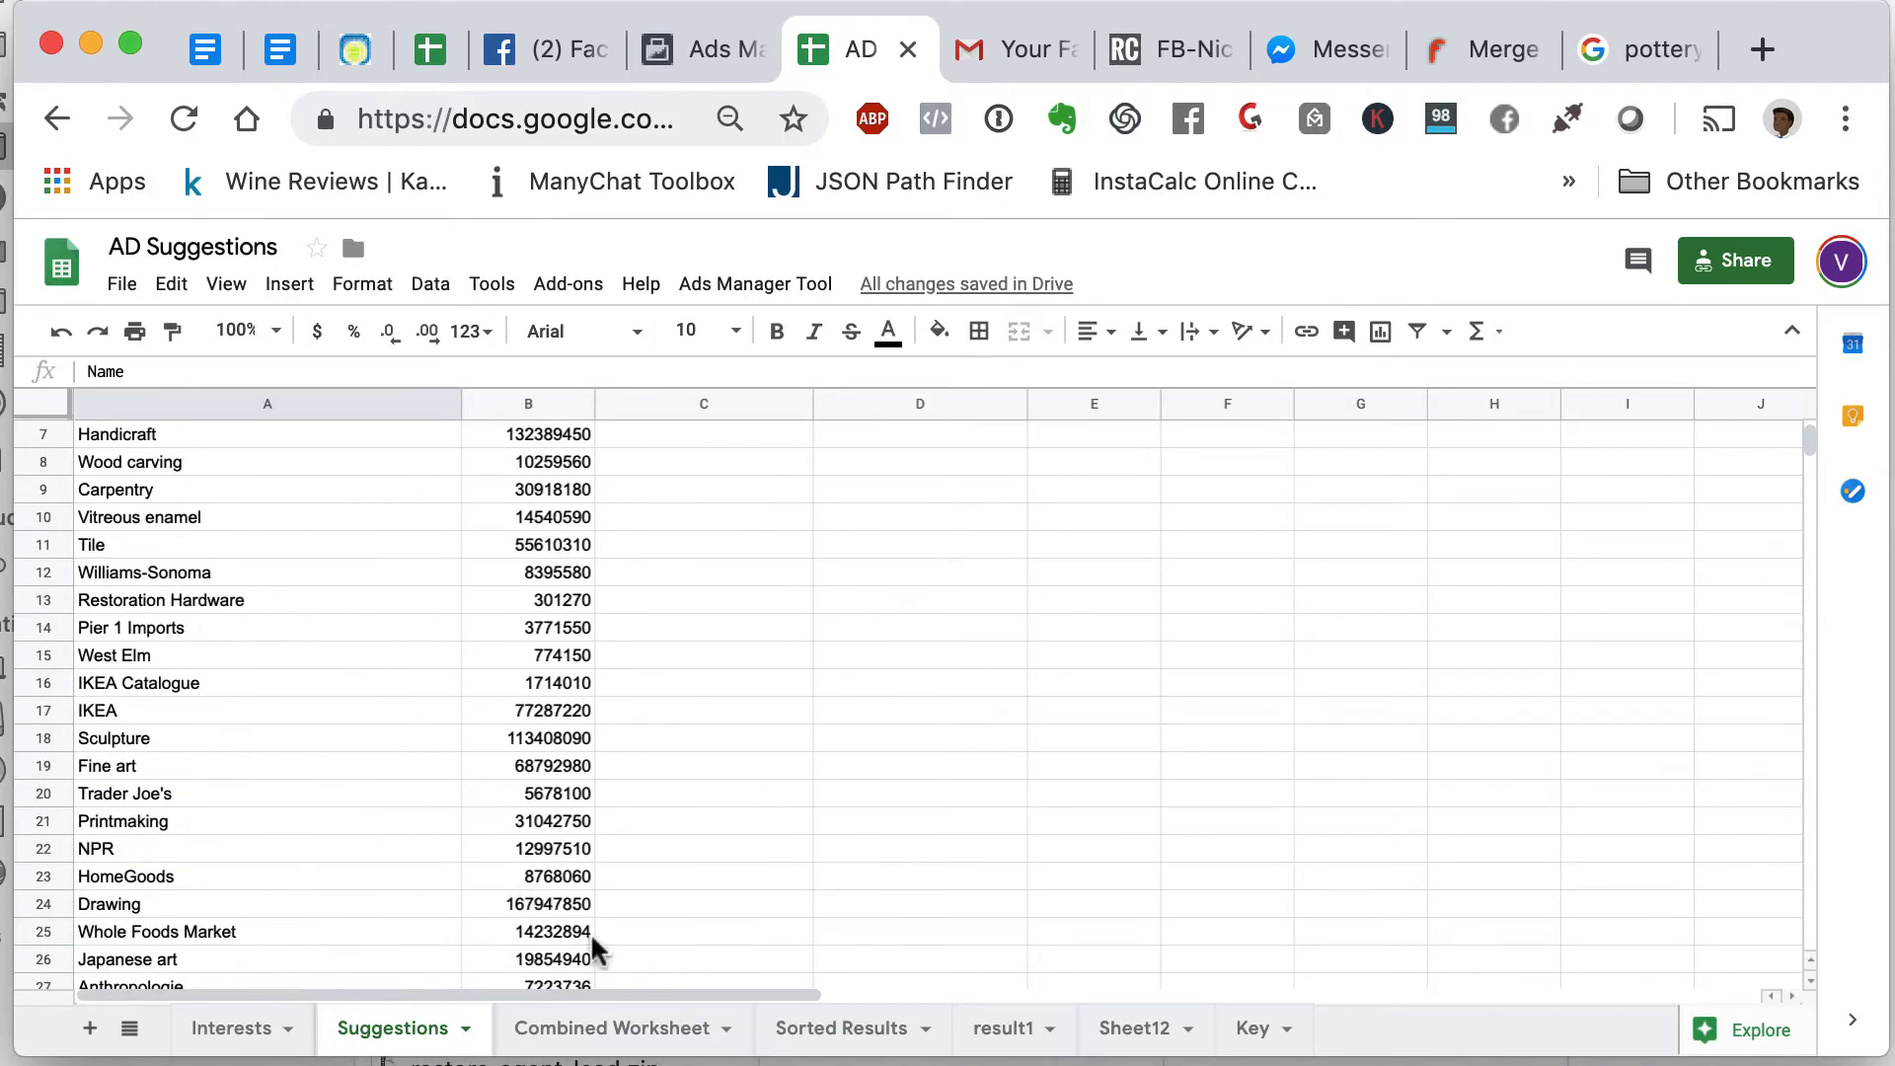
- Return to the Combined Worksheet and open the Manage dropdown for Painting
left_click(614, 1030)
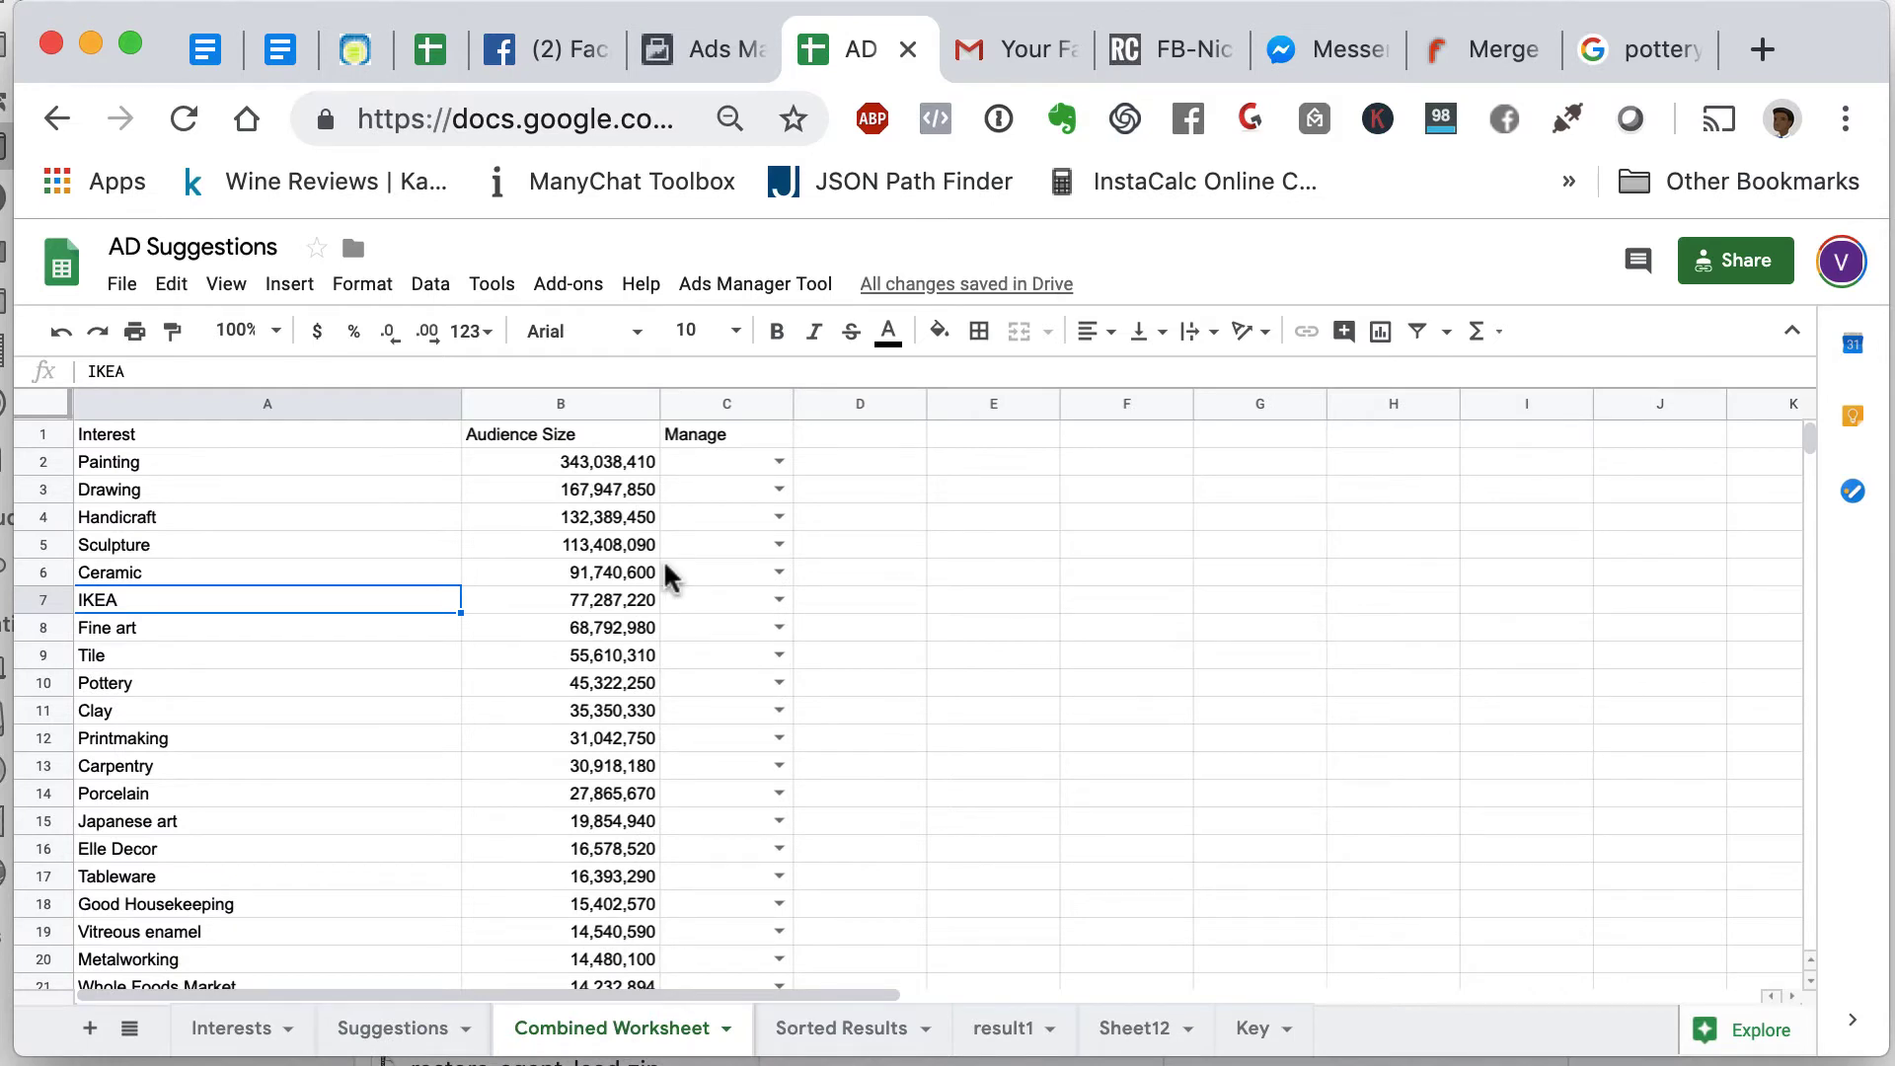
scroll(667, 578, "down", 1)
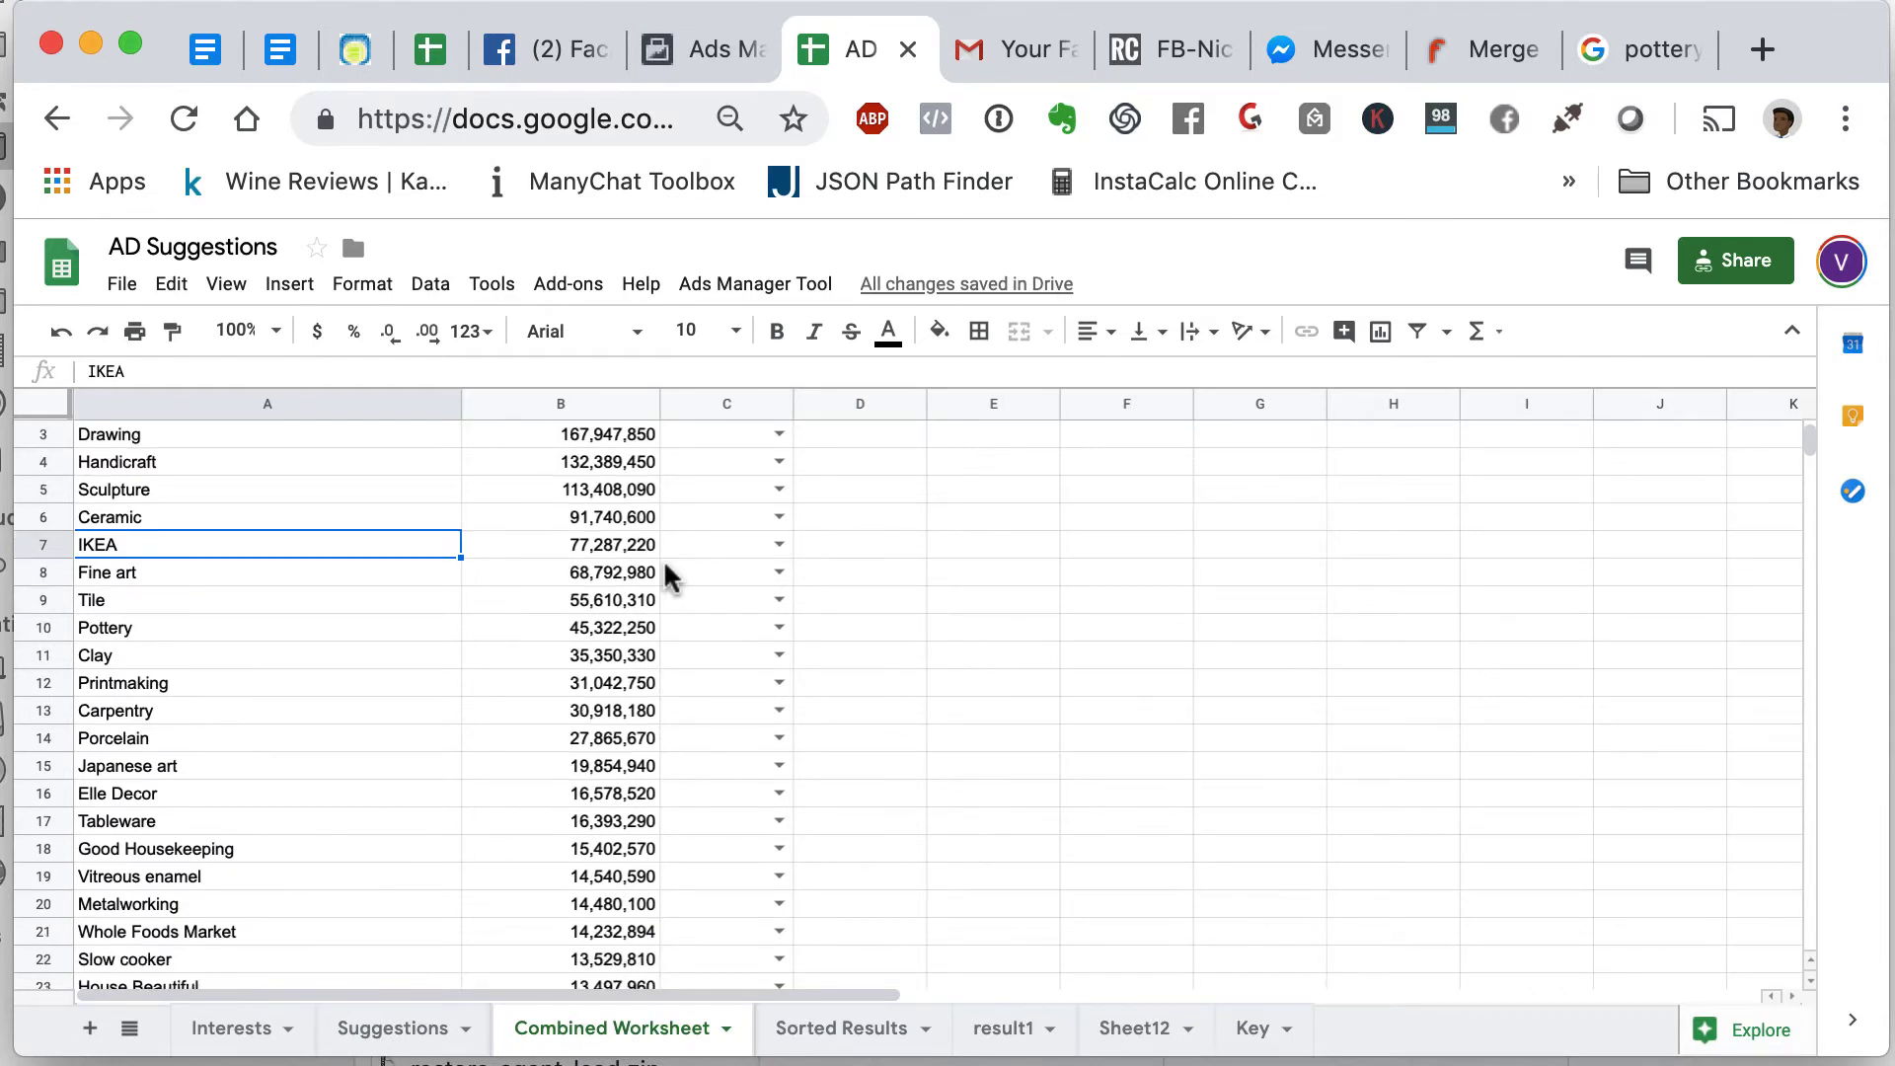
scroll(668, 577, "up", 1)
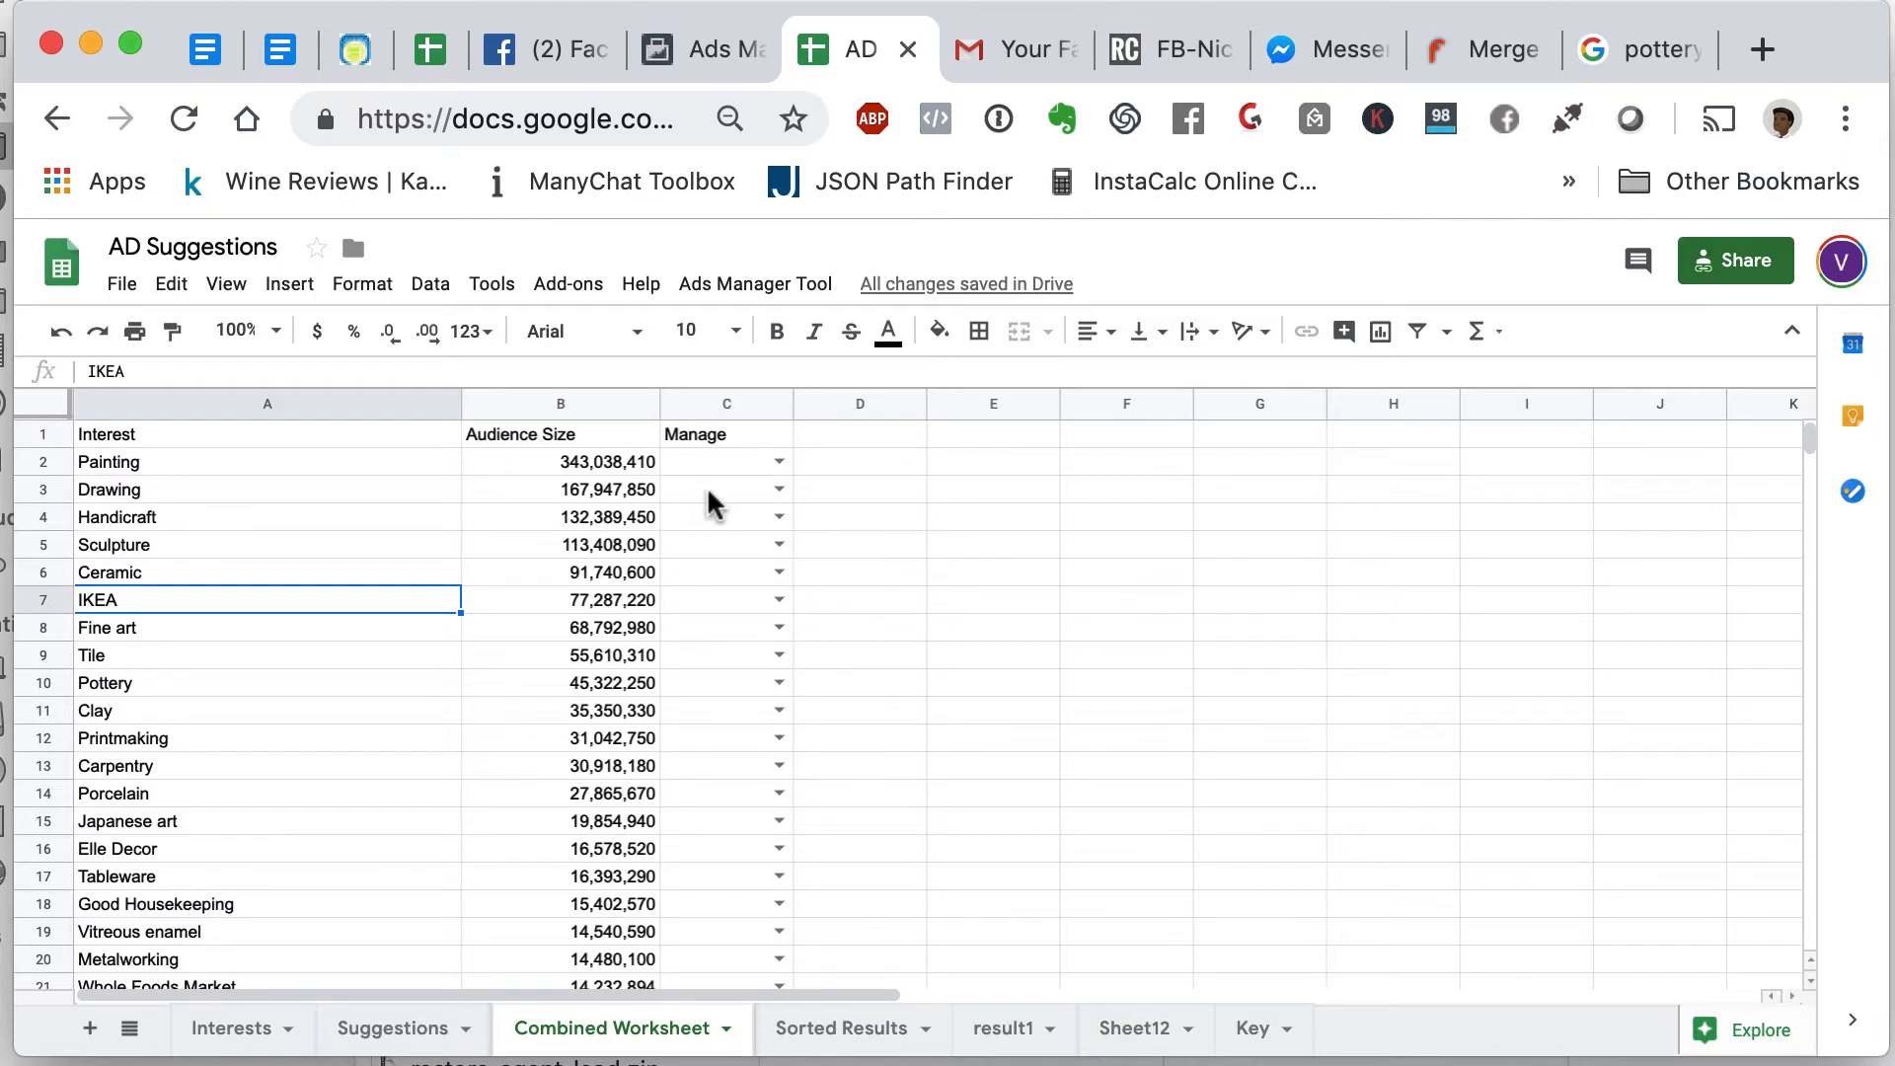
left_click(779, 462)
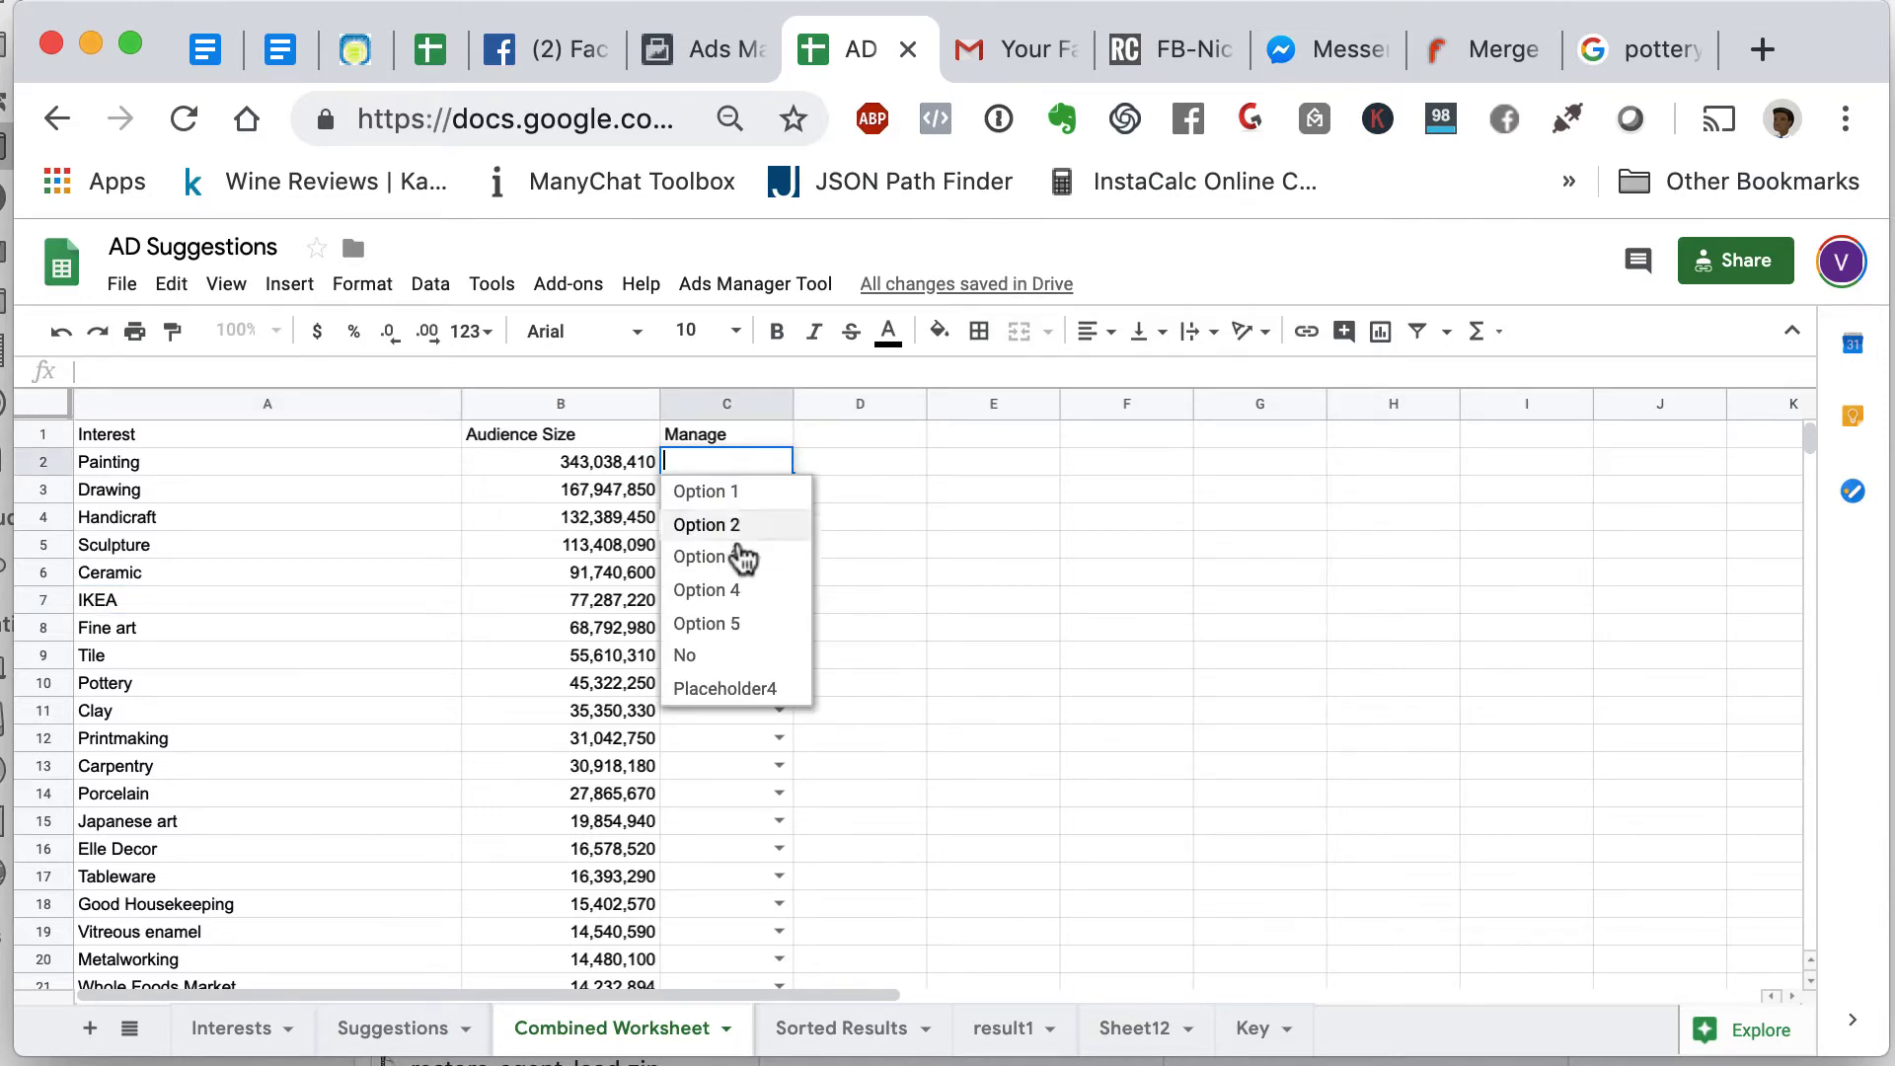
- Tag Painting, Drawing, Handicraft and IKEA as No, and Sculpture and Ceramic as Option 1
left_click(715, 656)
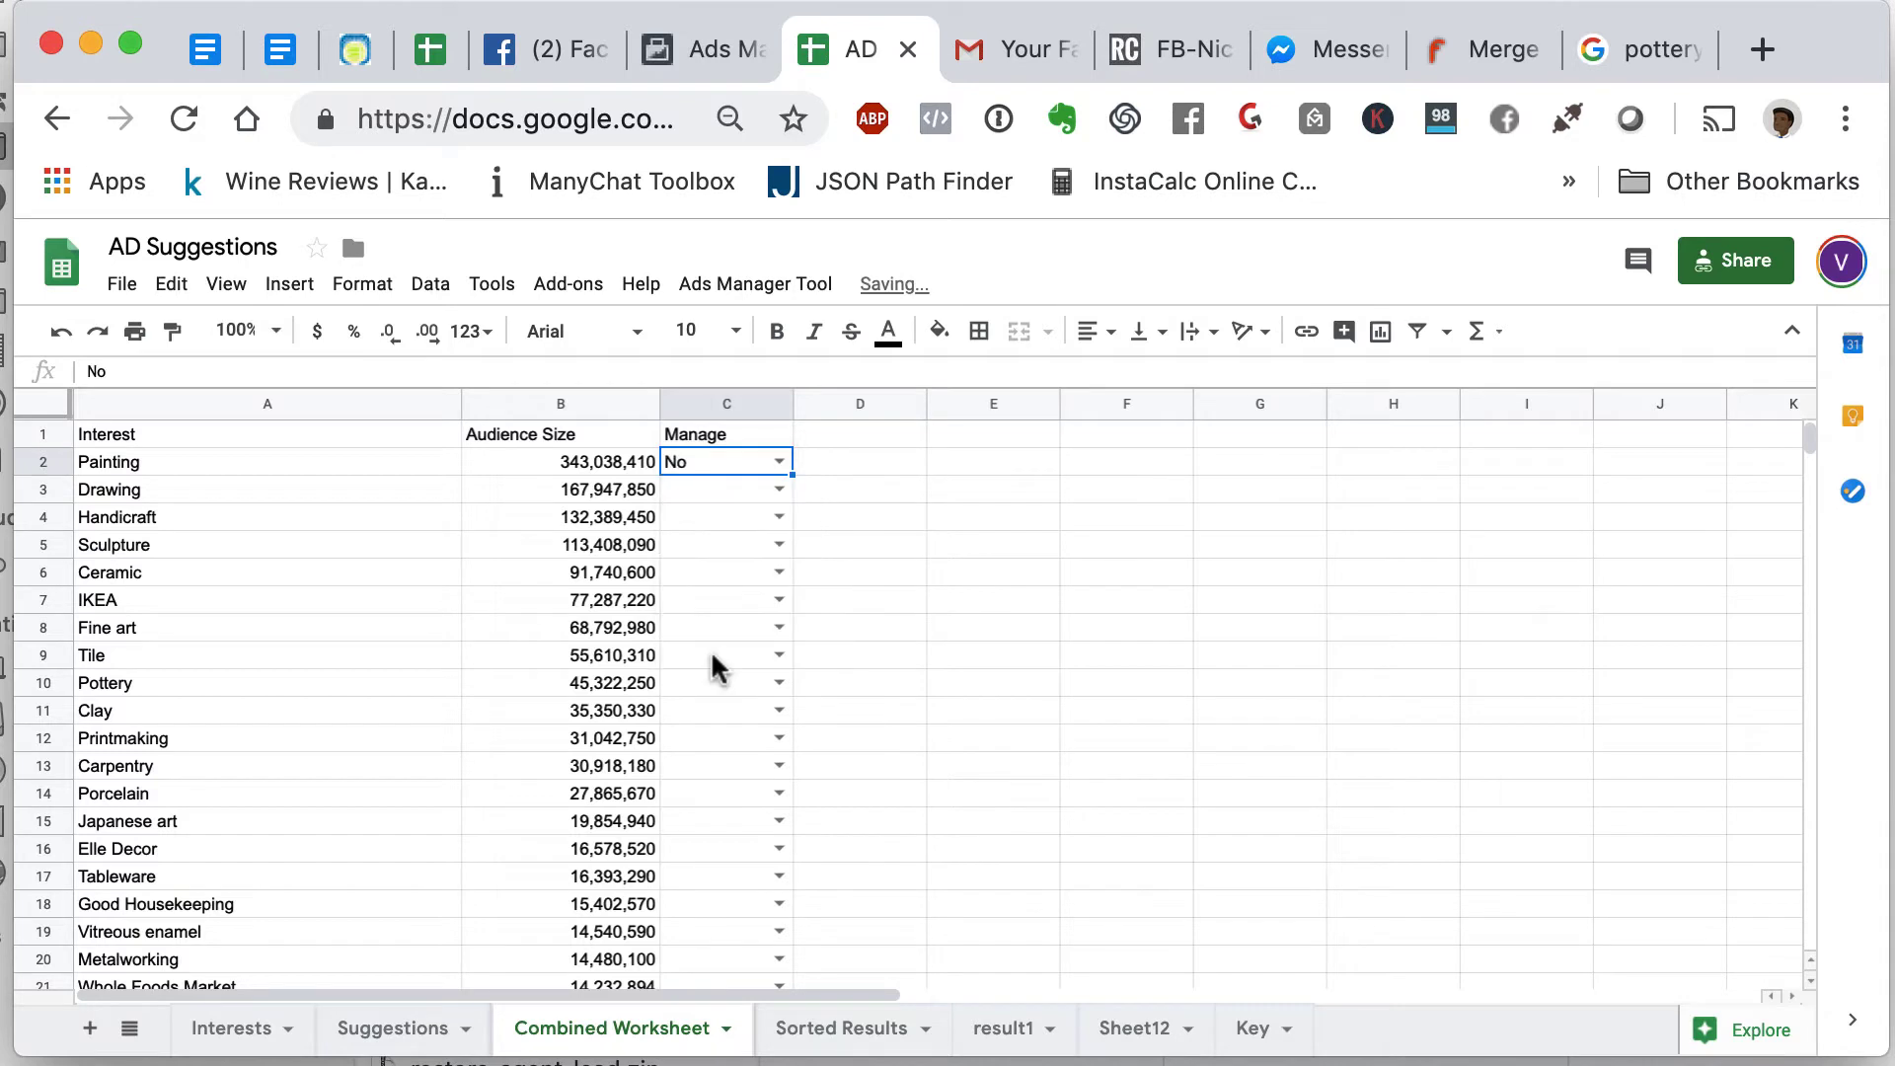
left_click(781, 491)
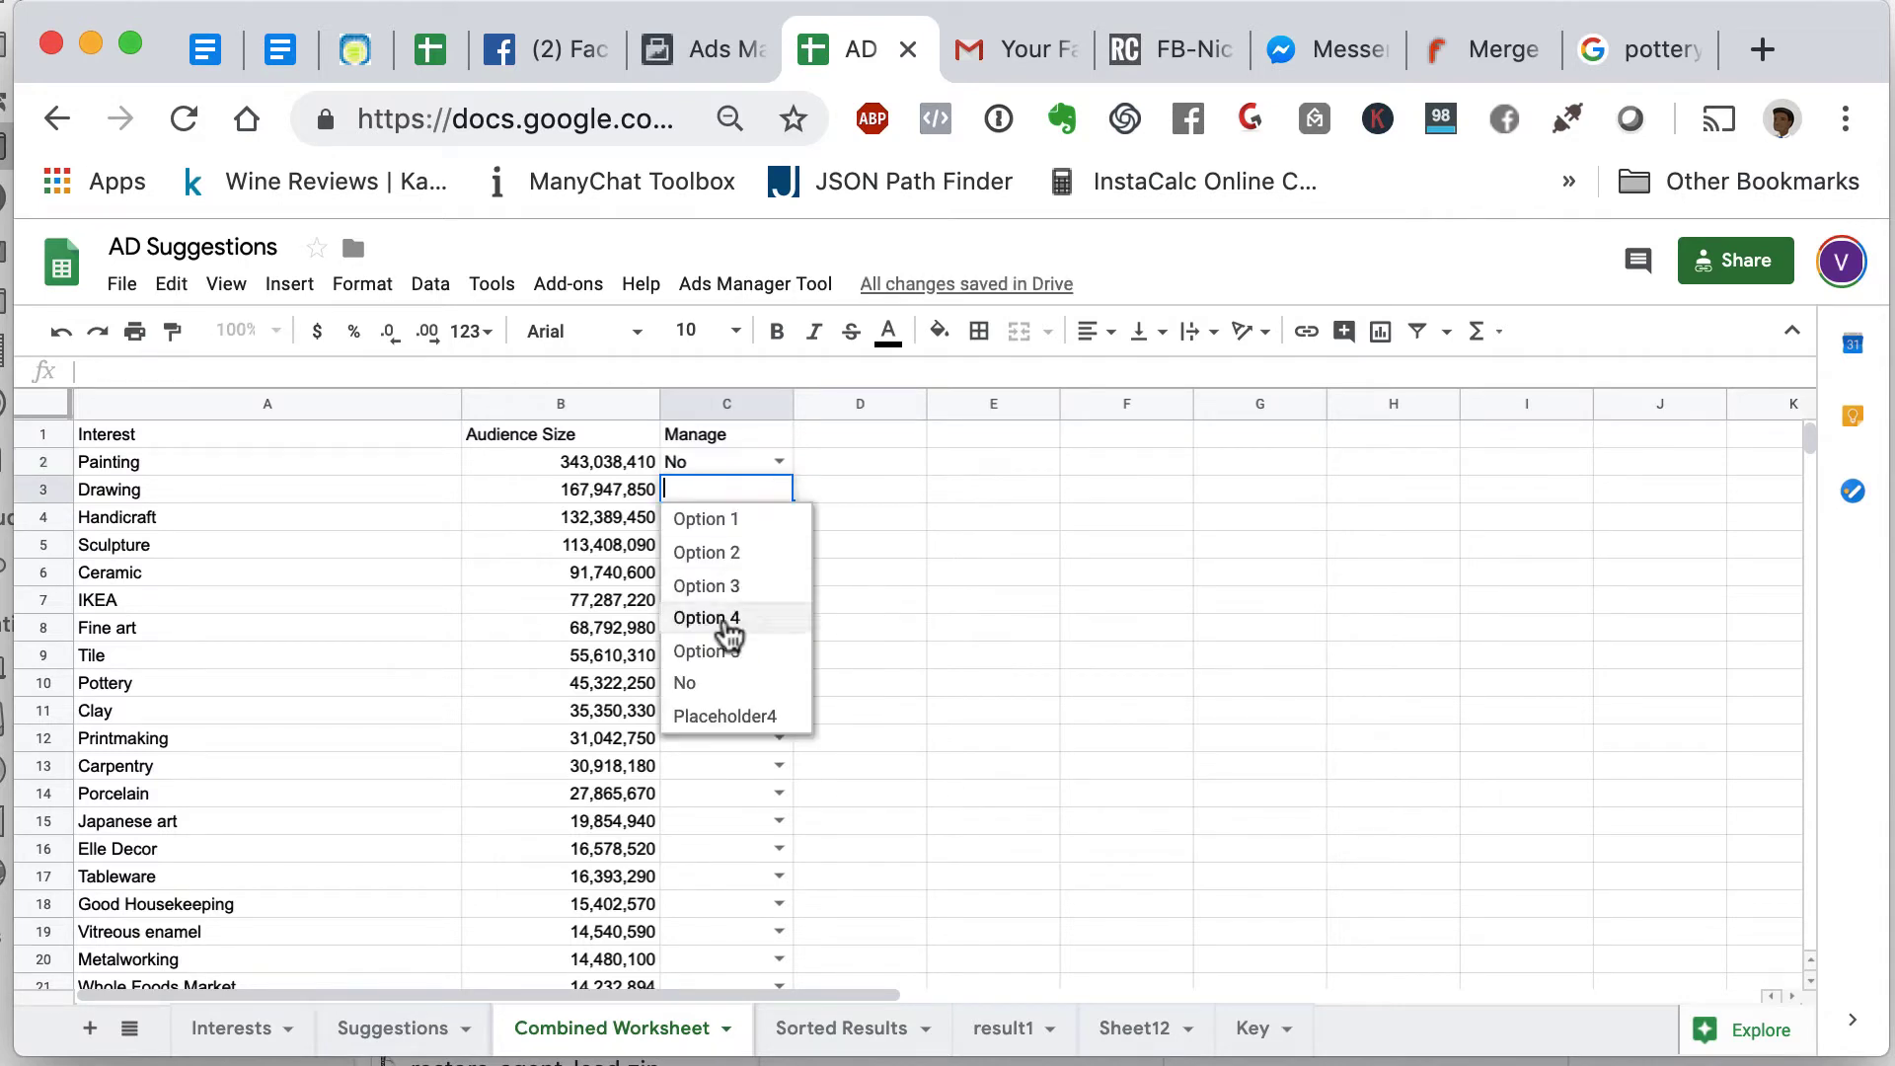
left_click(728, 683)
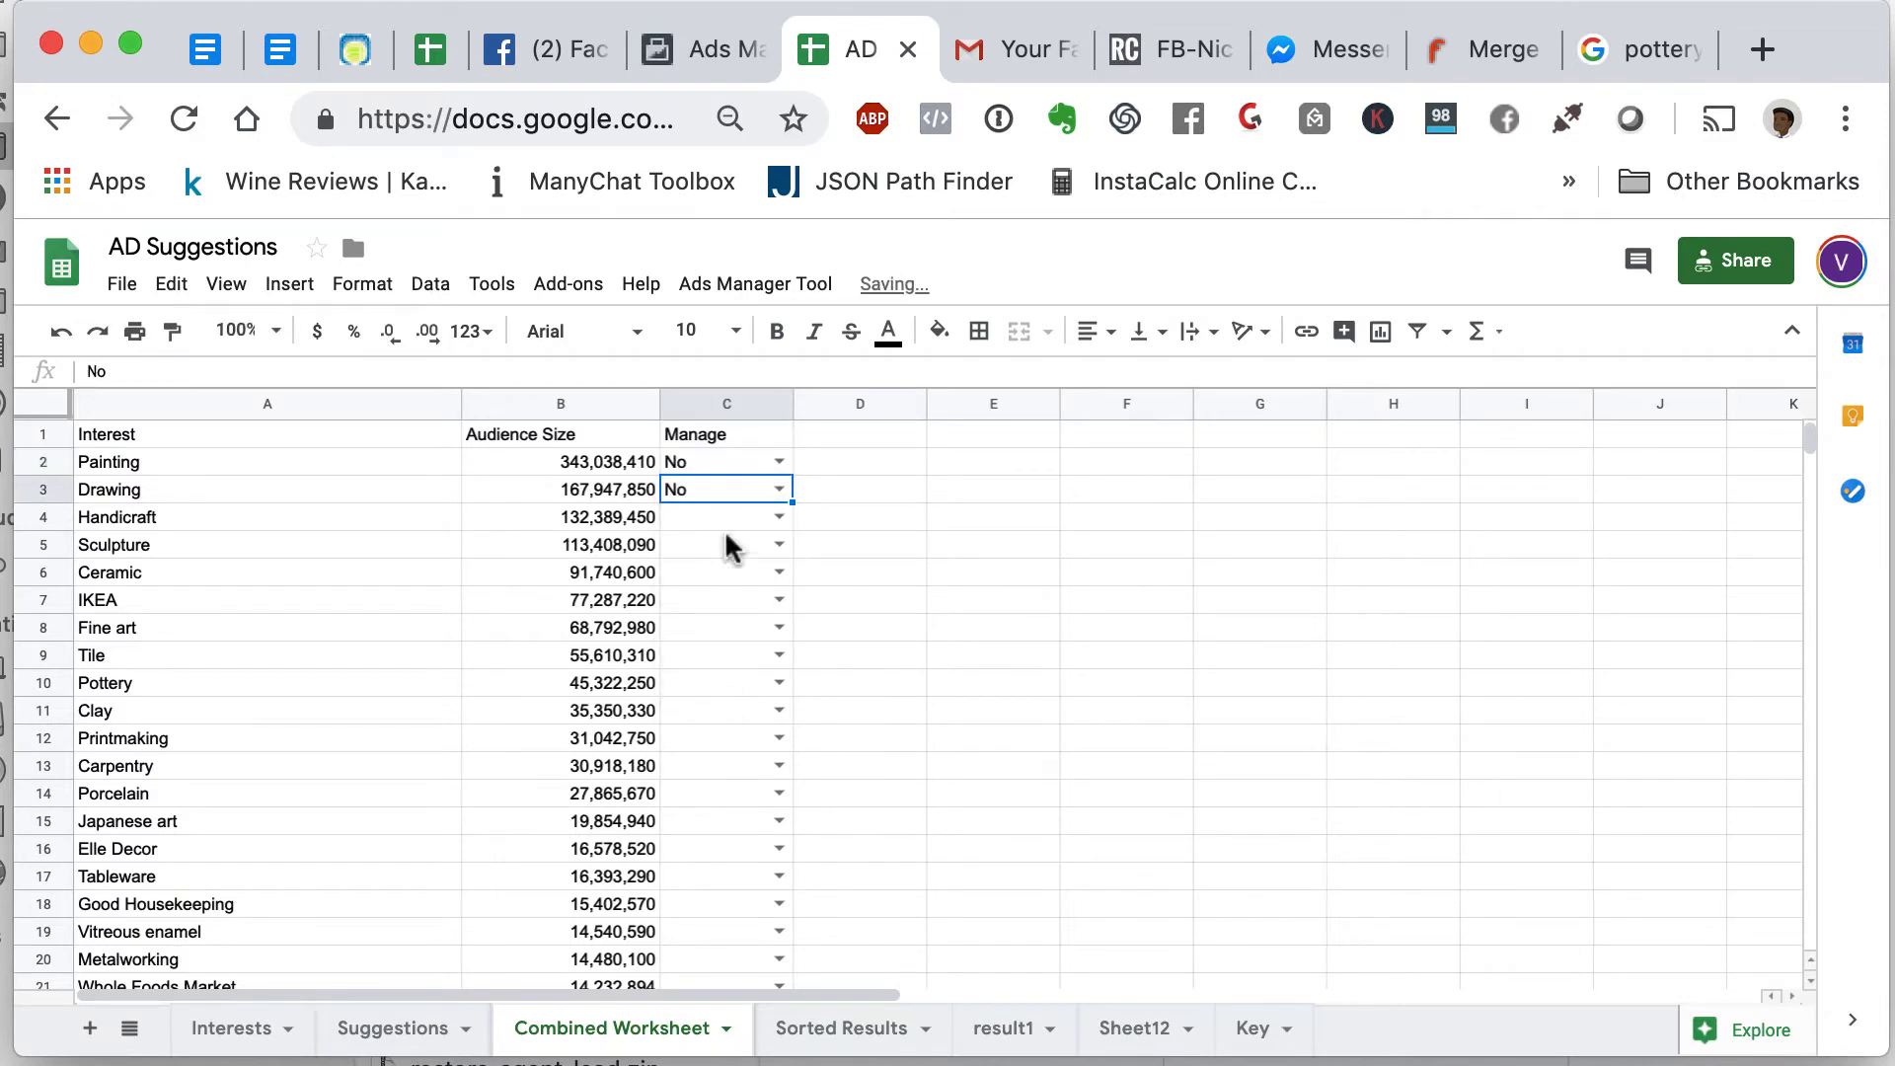
left_click(775, 518)
left_click(738, 713)
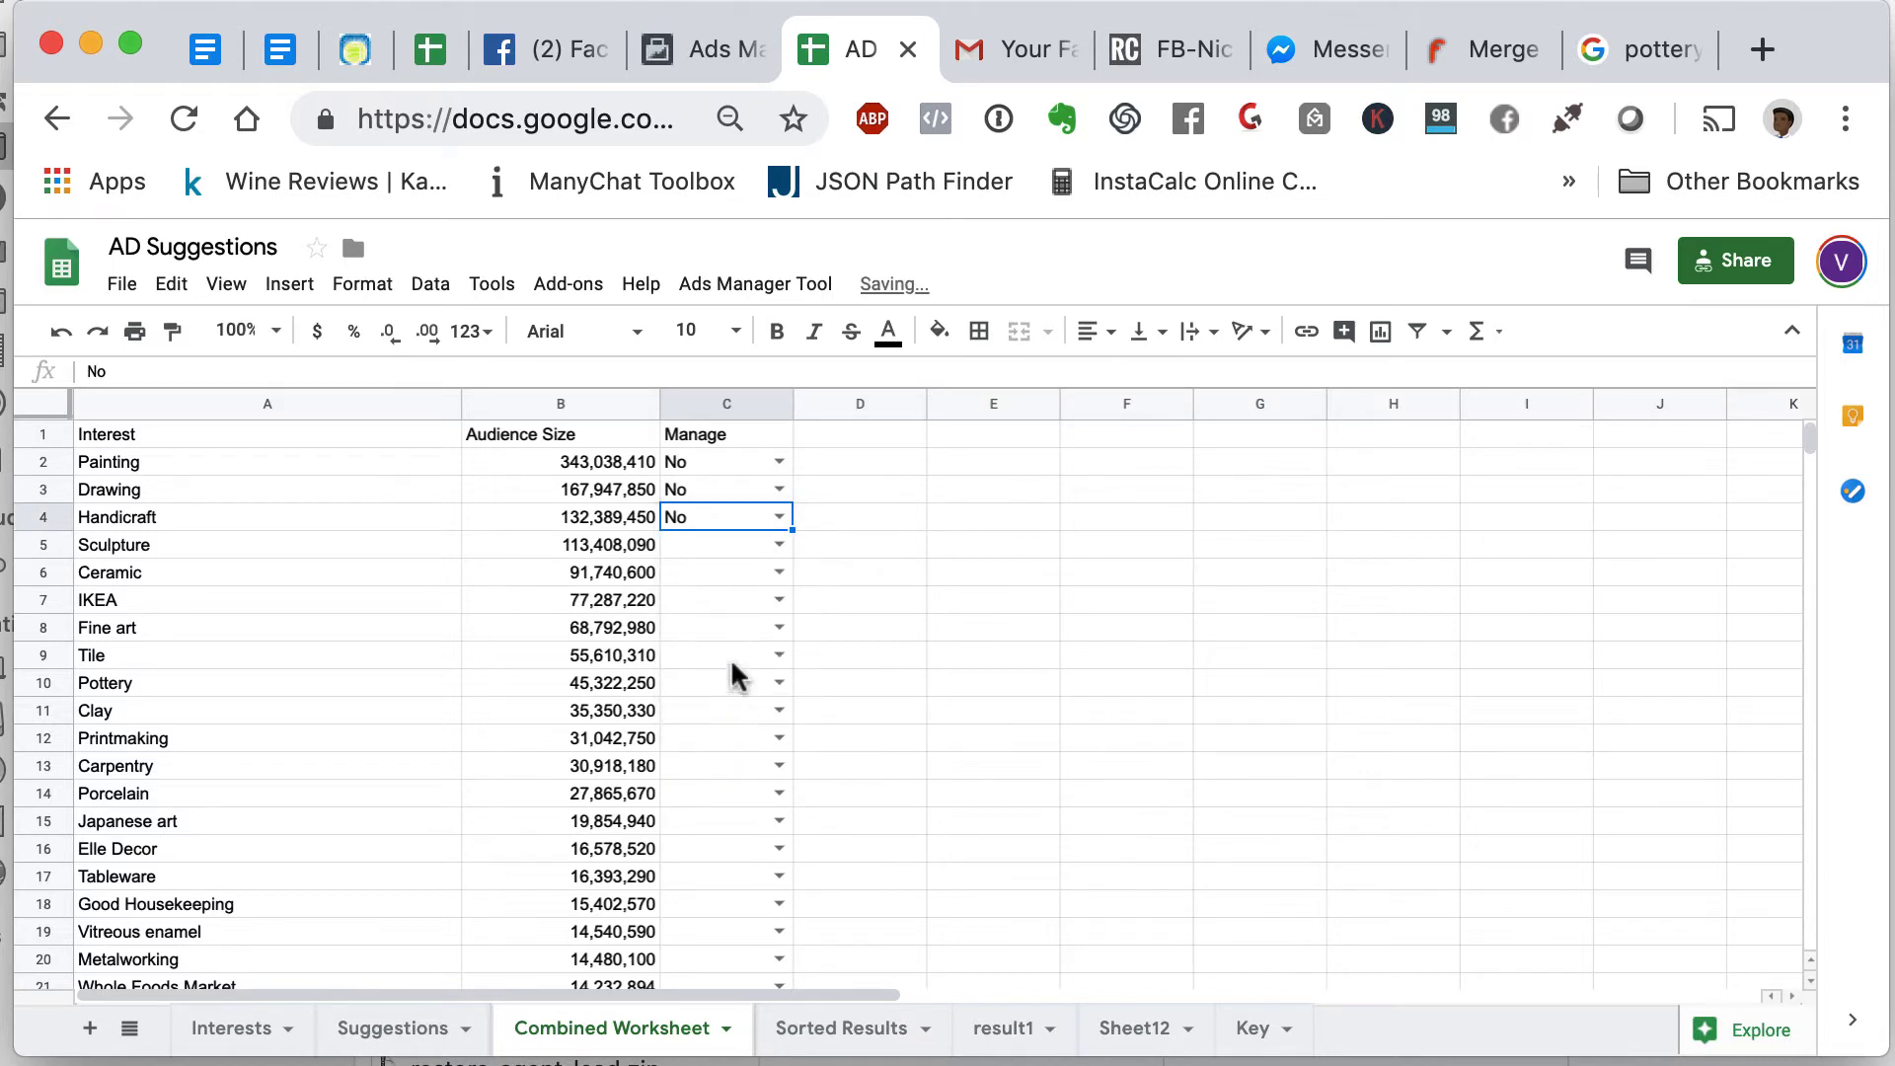
left_click(777, 543)
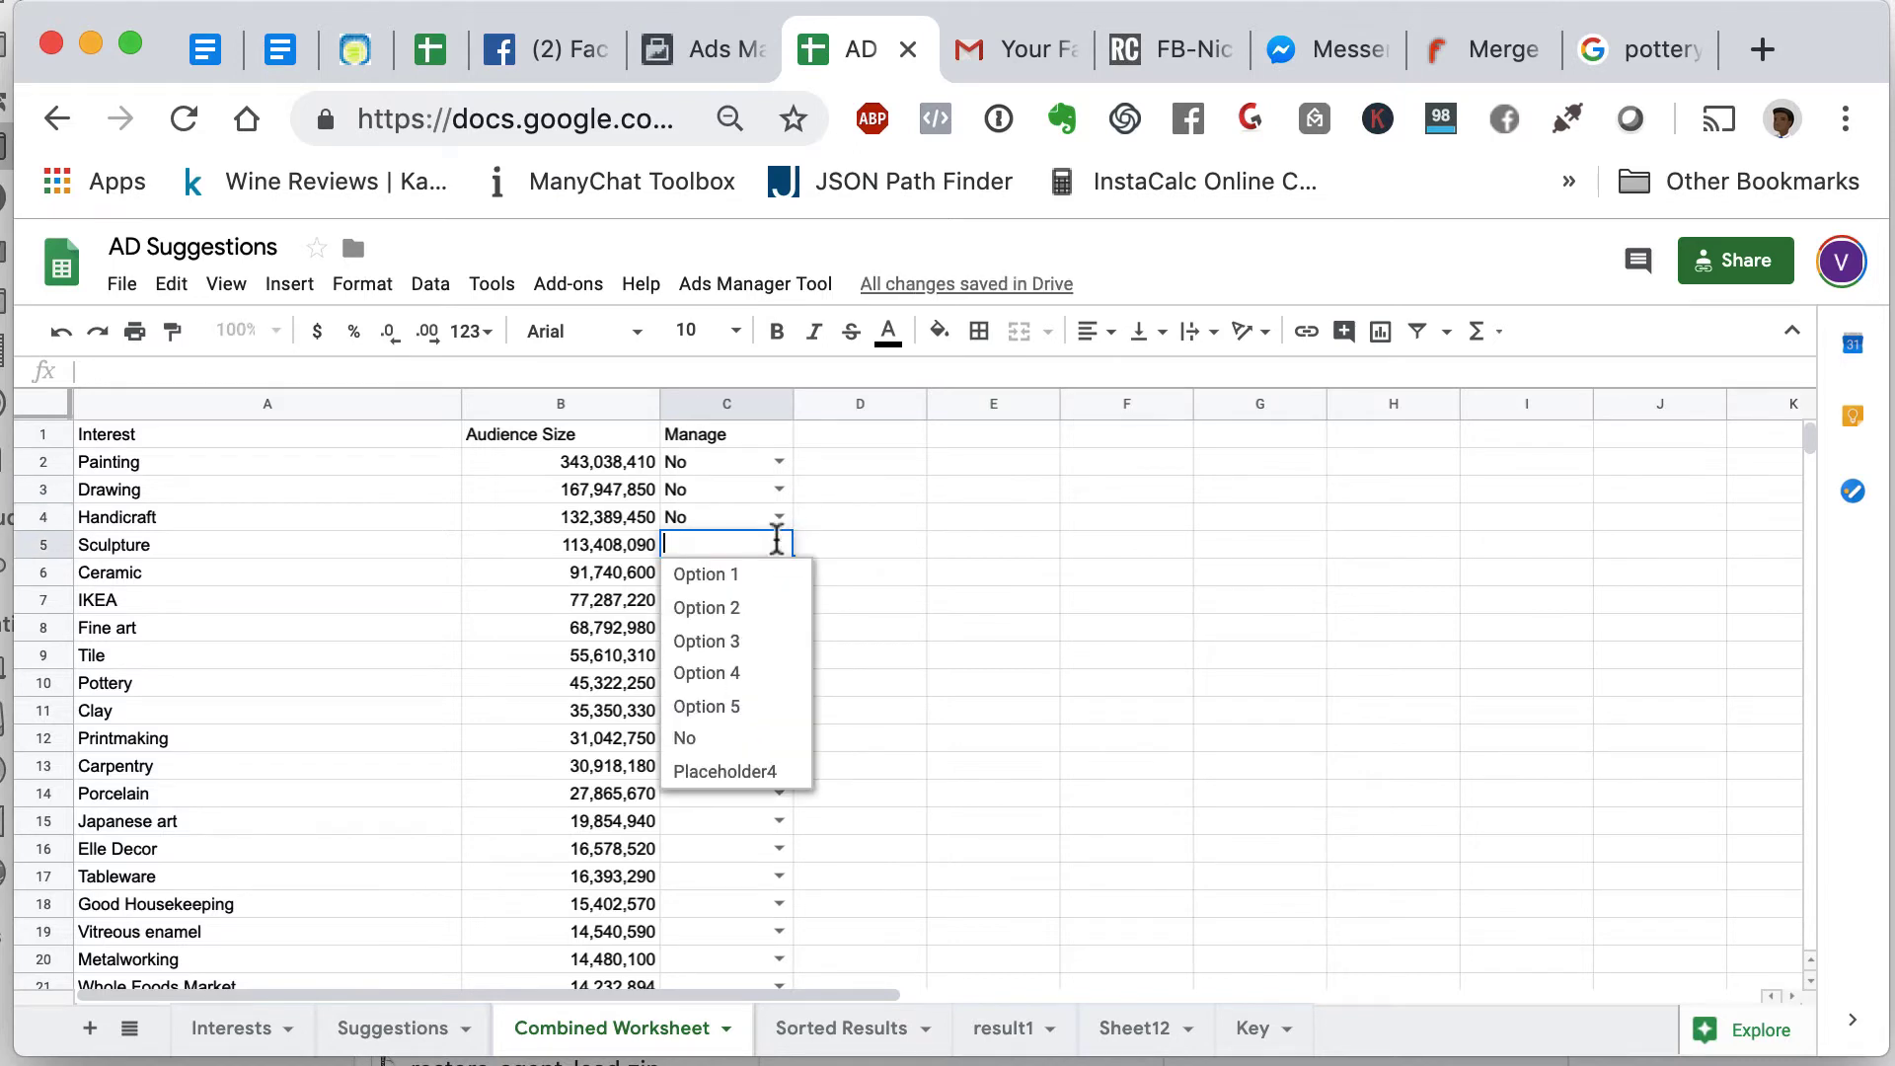
left_click(746, 580)
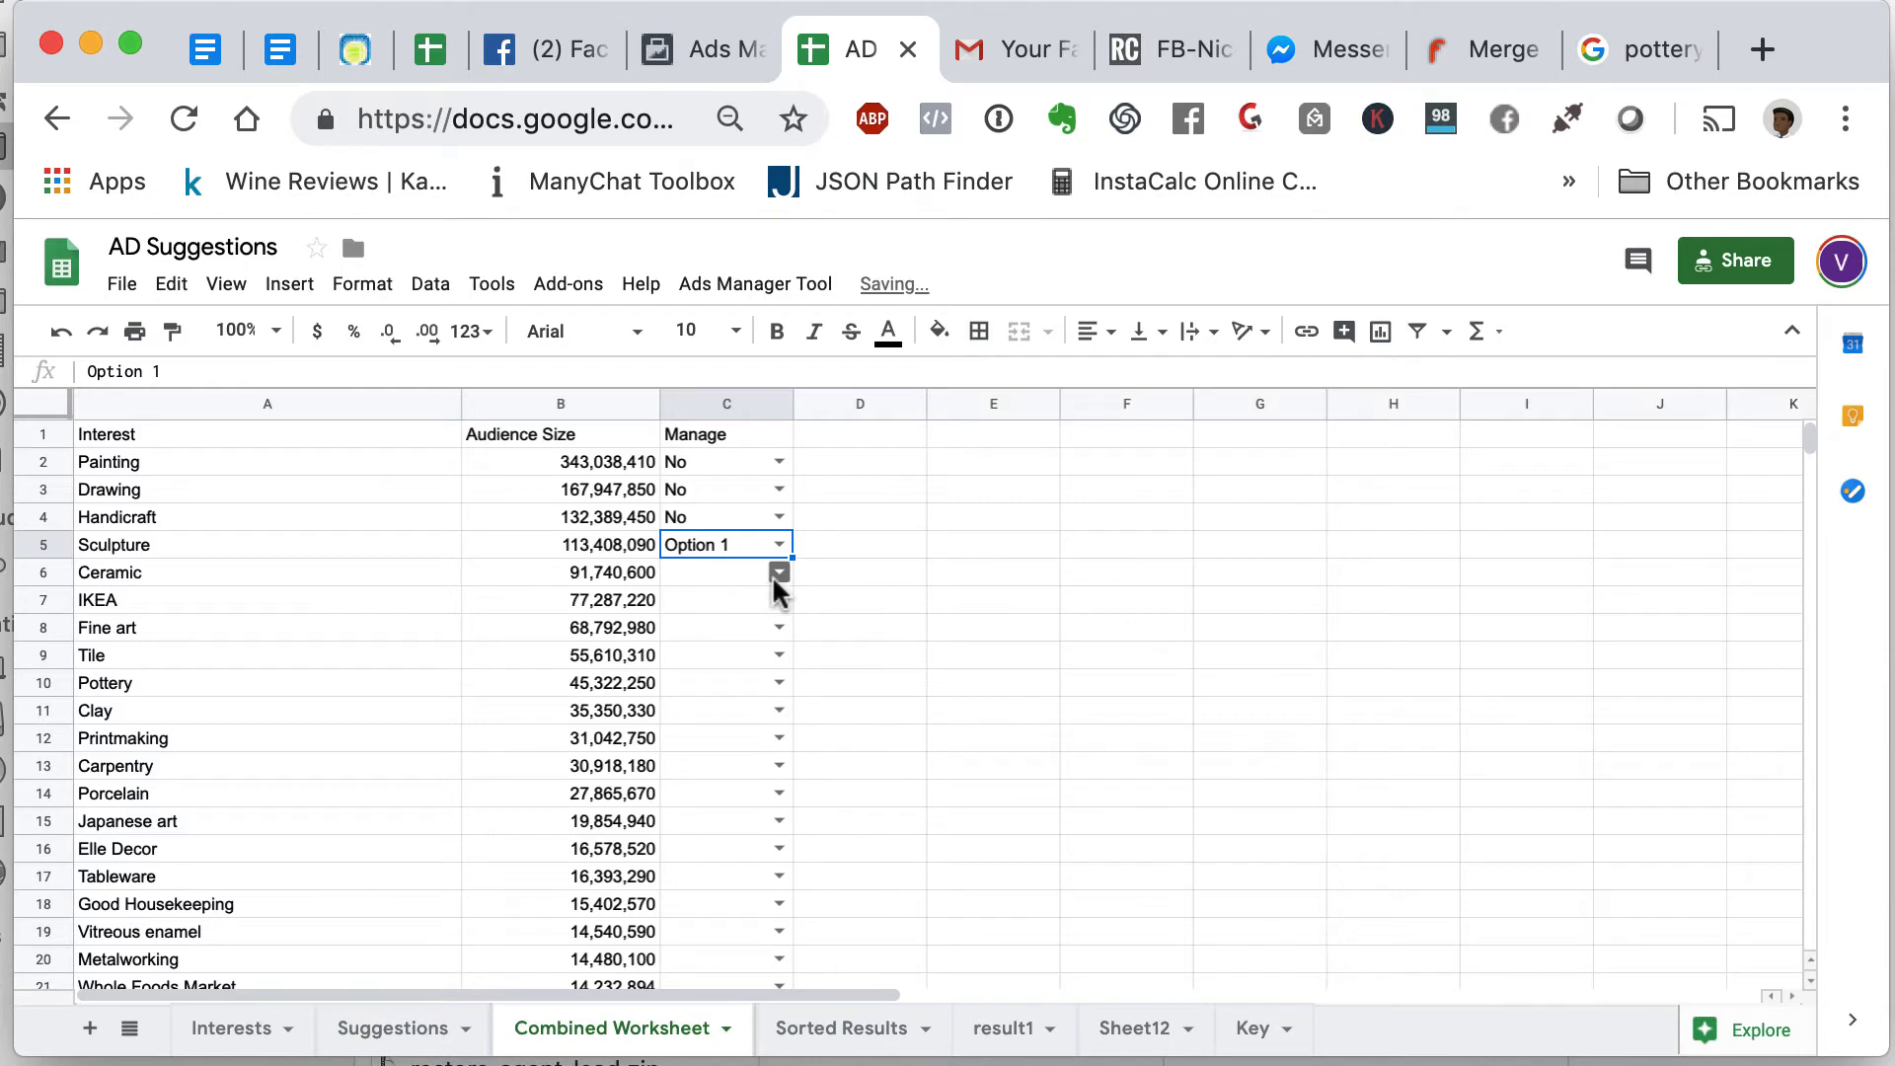
left_click(777, 573)
left_click(729, 602)
left_click(777, 600)
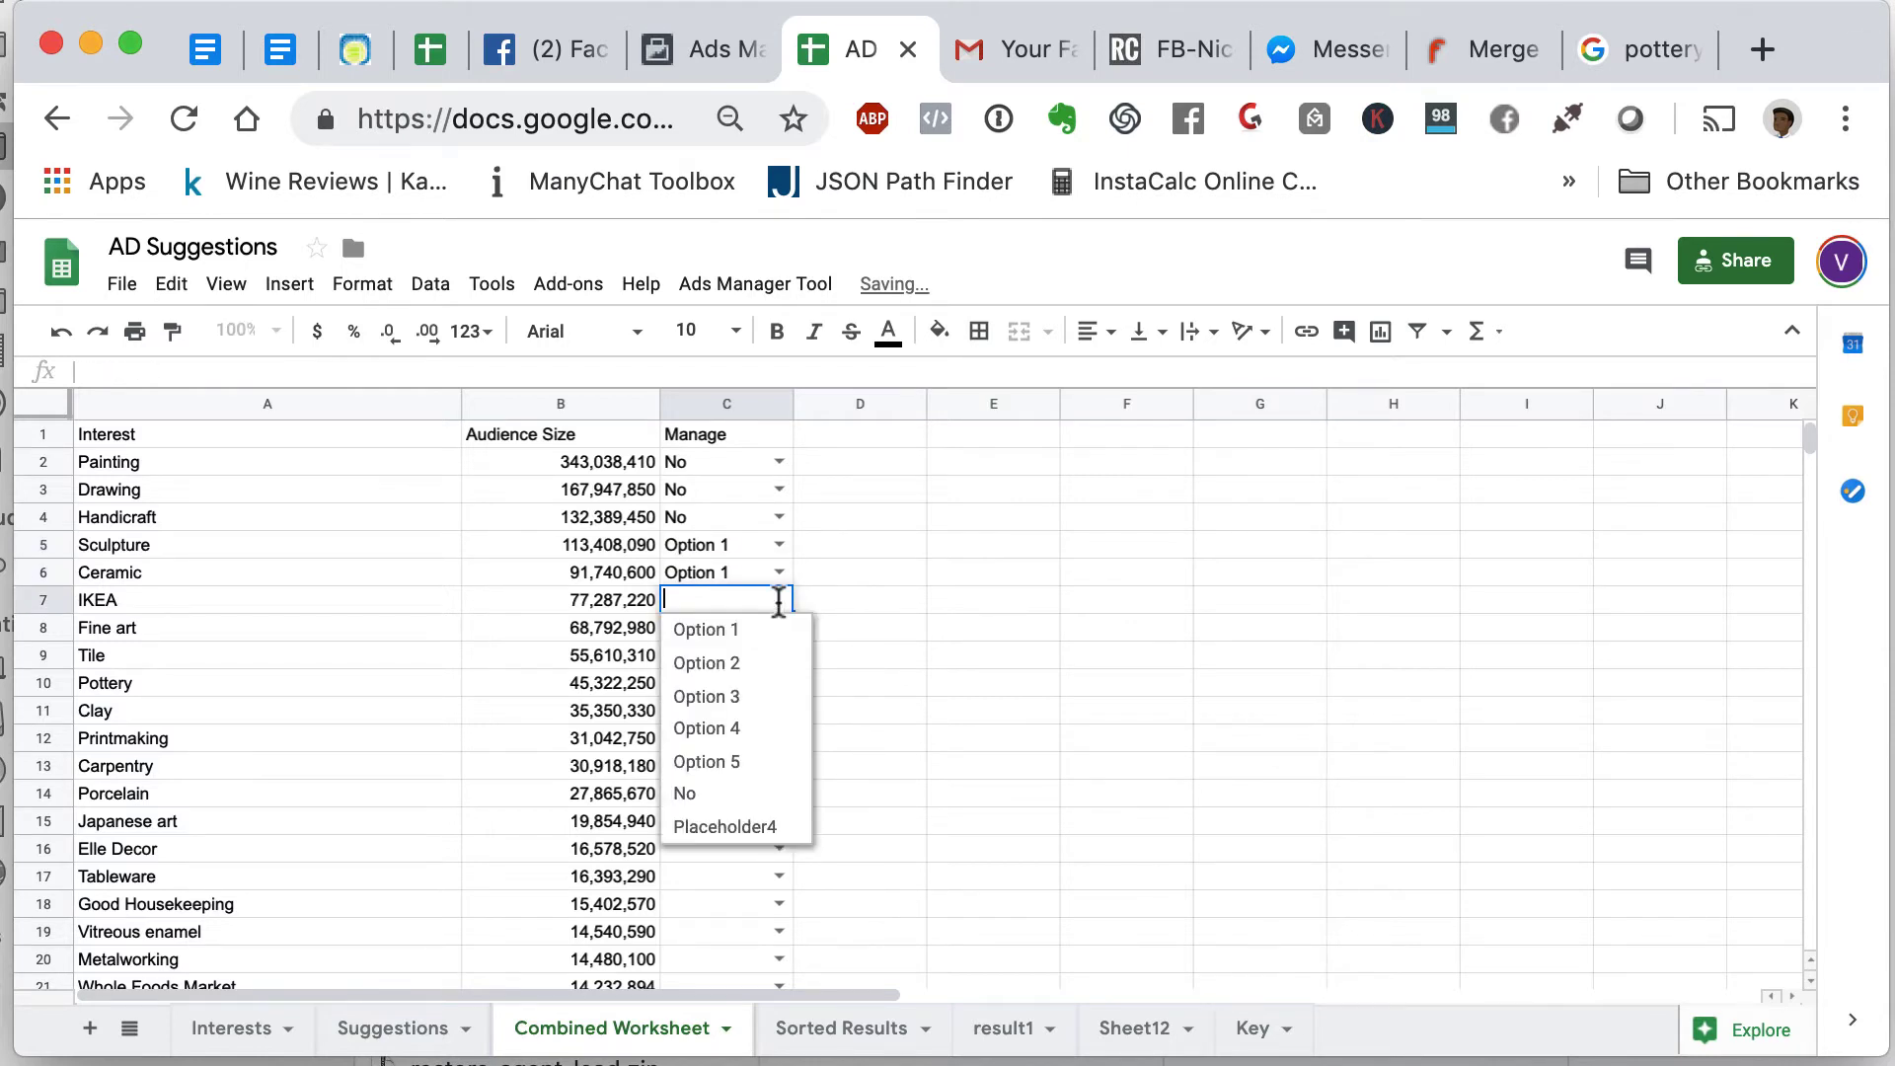
left_click(728, 795)
- Set Fine art, Pottery and Clay to Option 1, and Tile and Printmaking to No
left_click(777, 628)
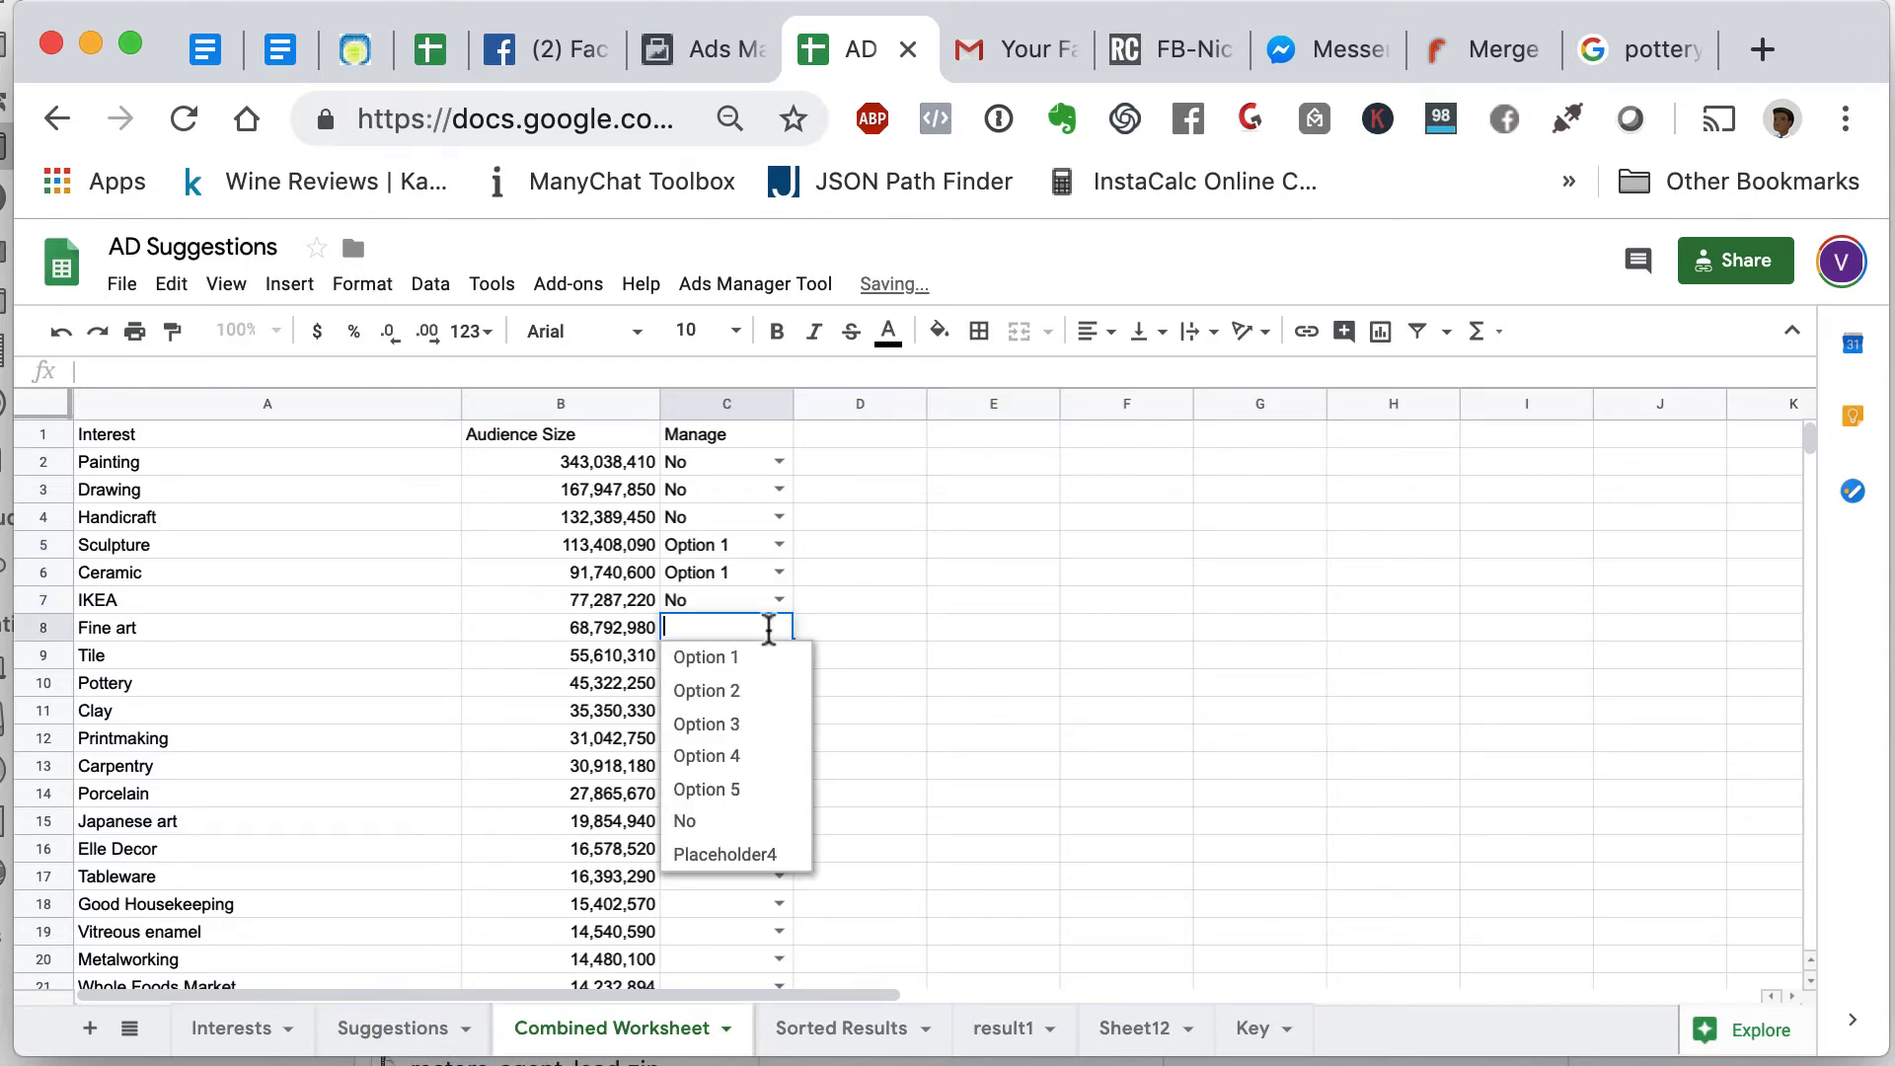
left_click(739, 659)
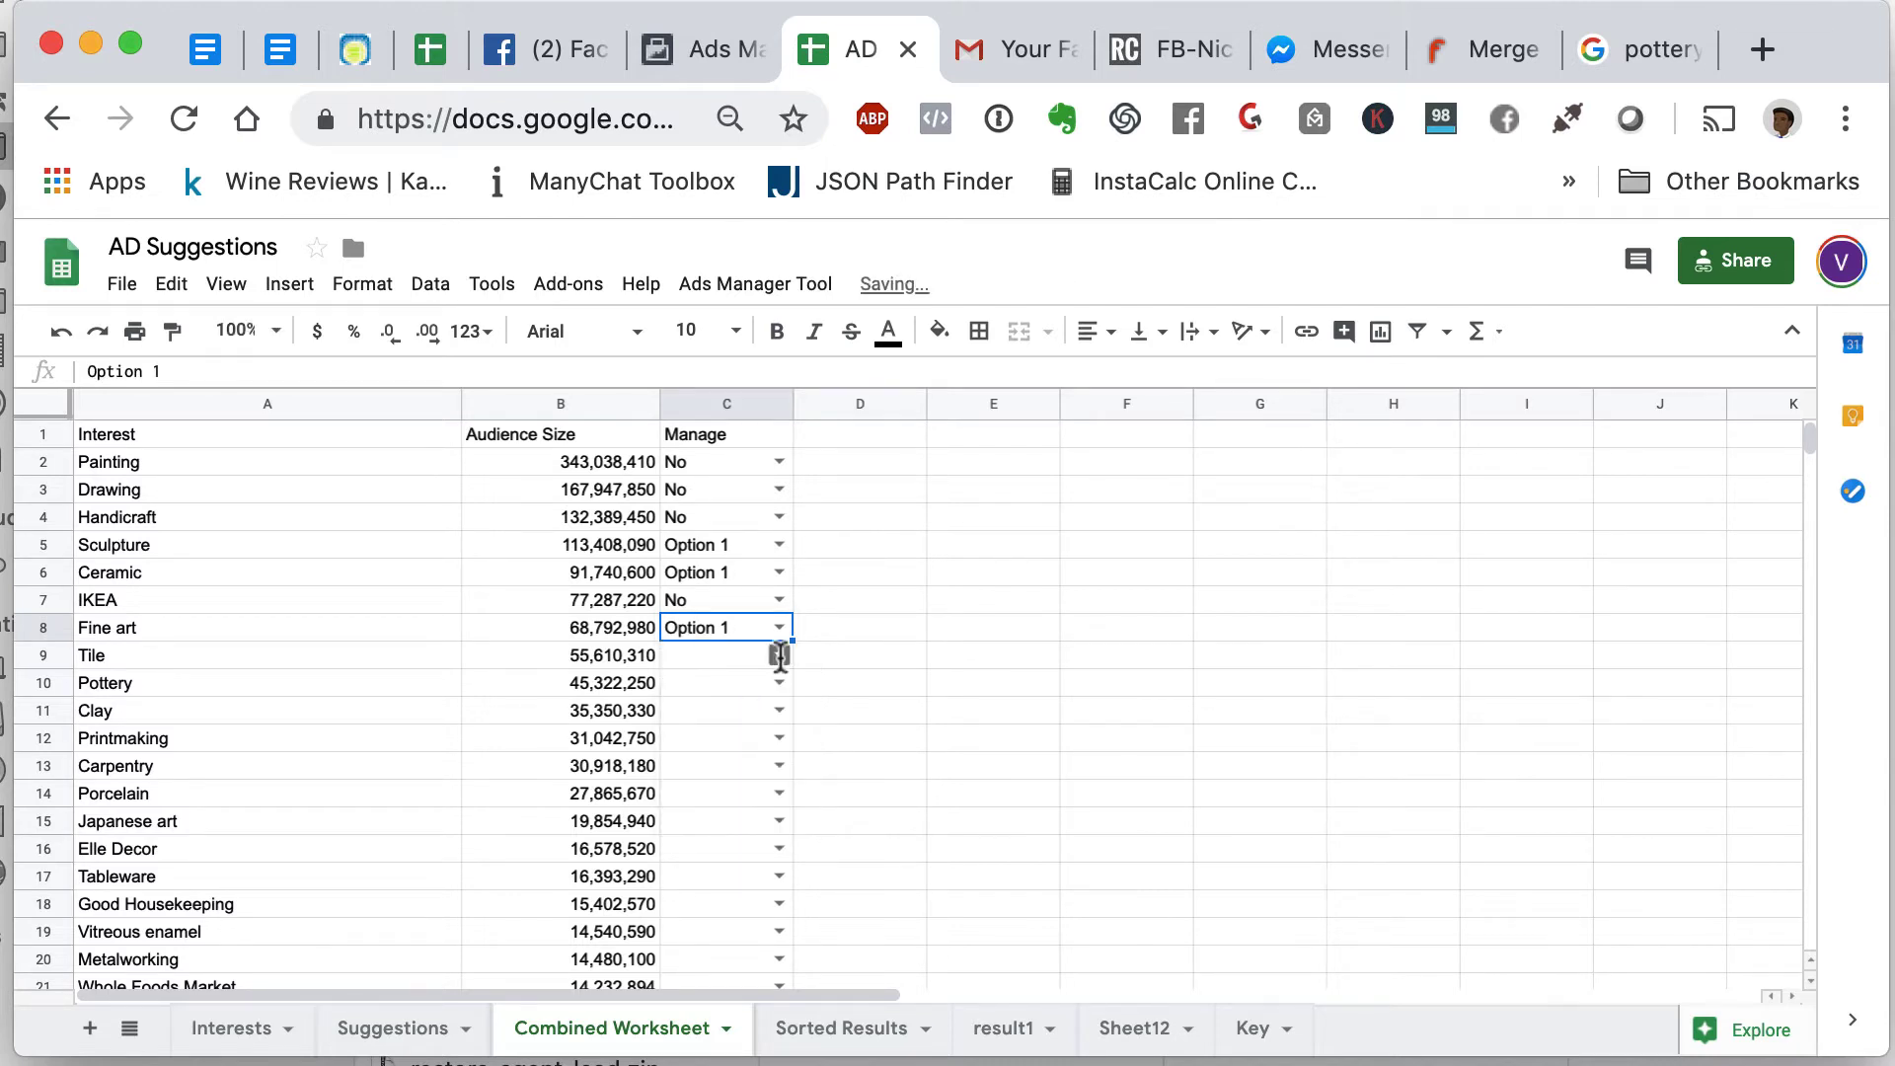
left_click(779, 656)
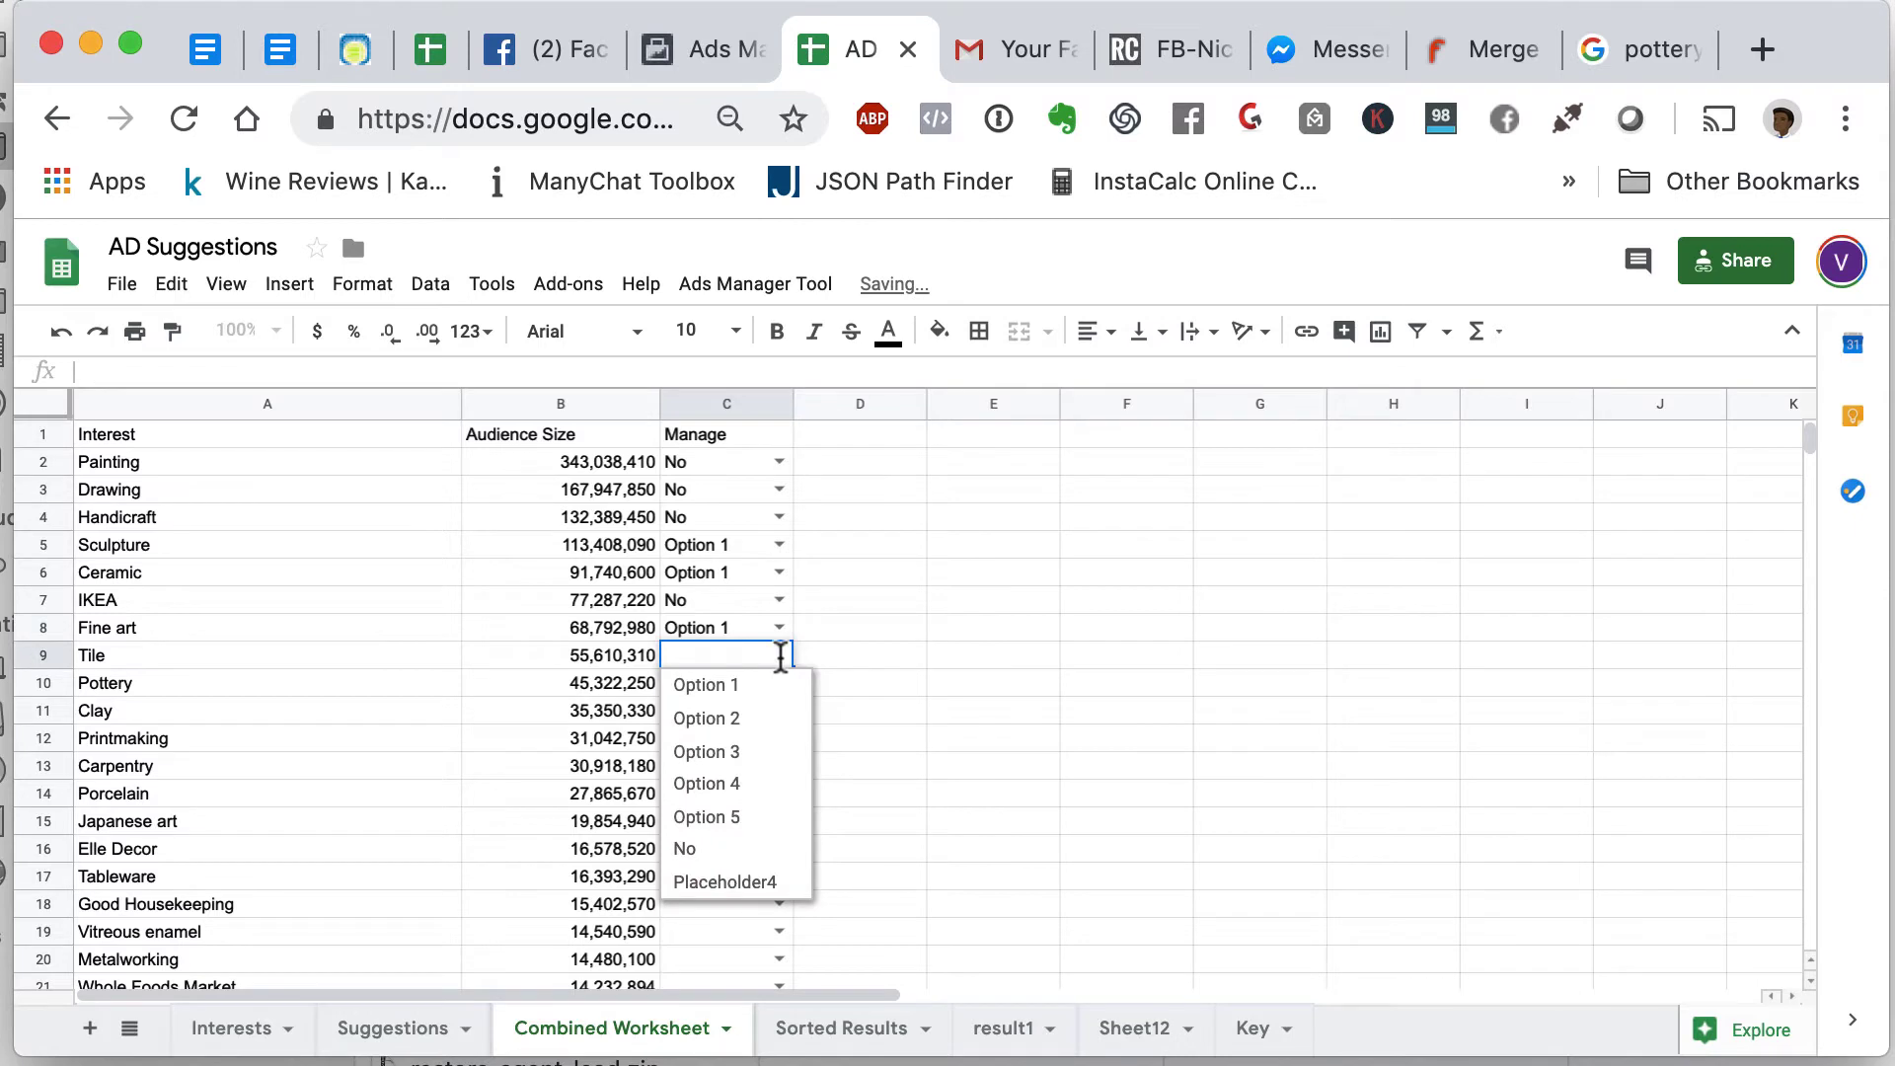
left_click(737, 851)
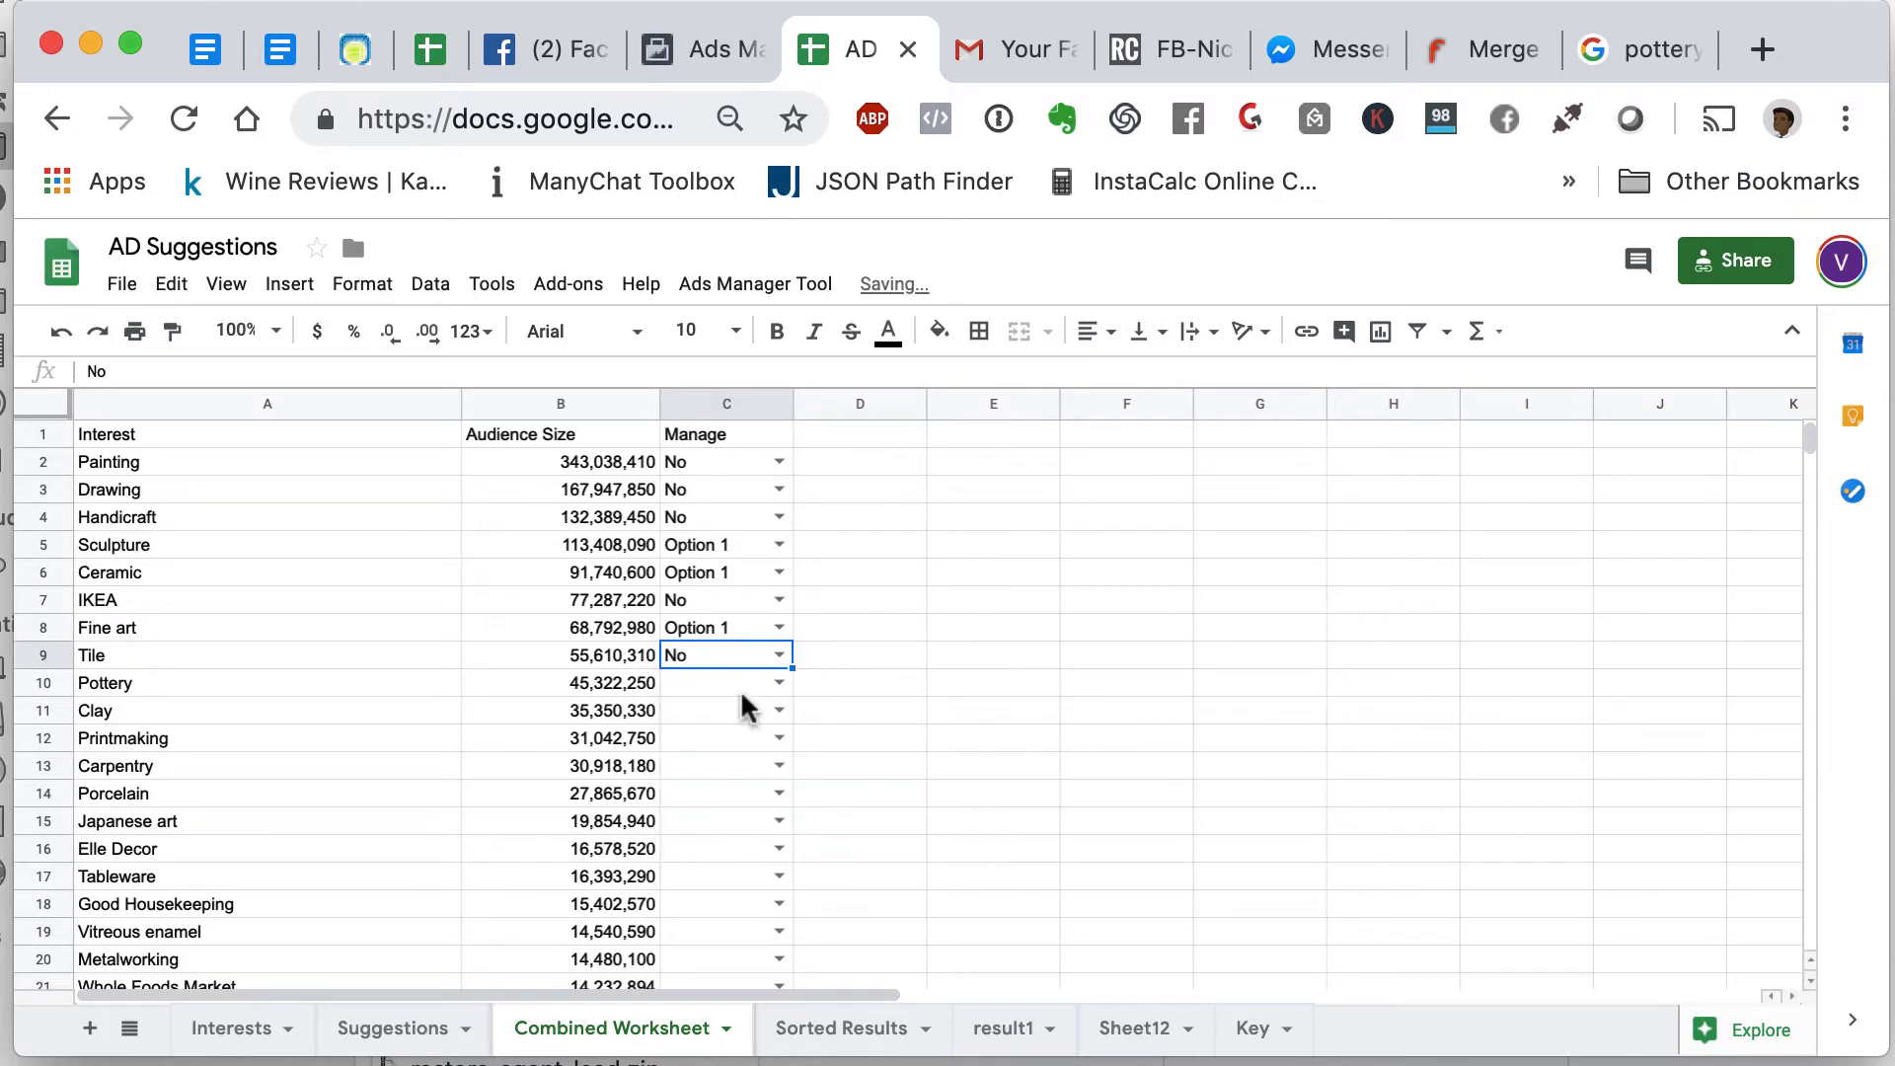
left_click(779, 682)
left_click(760, 714)
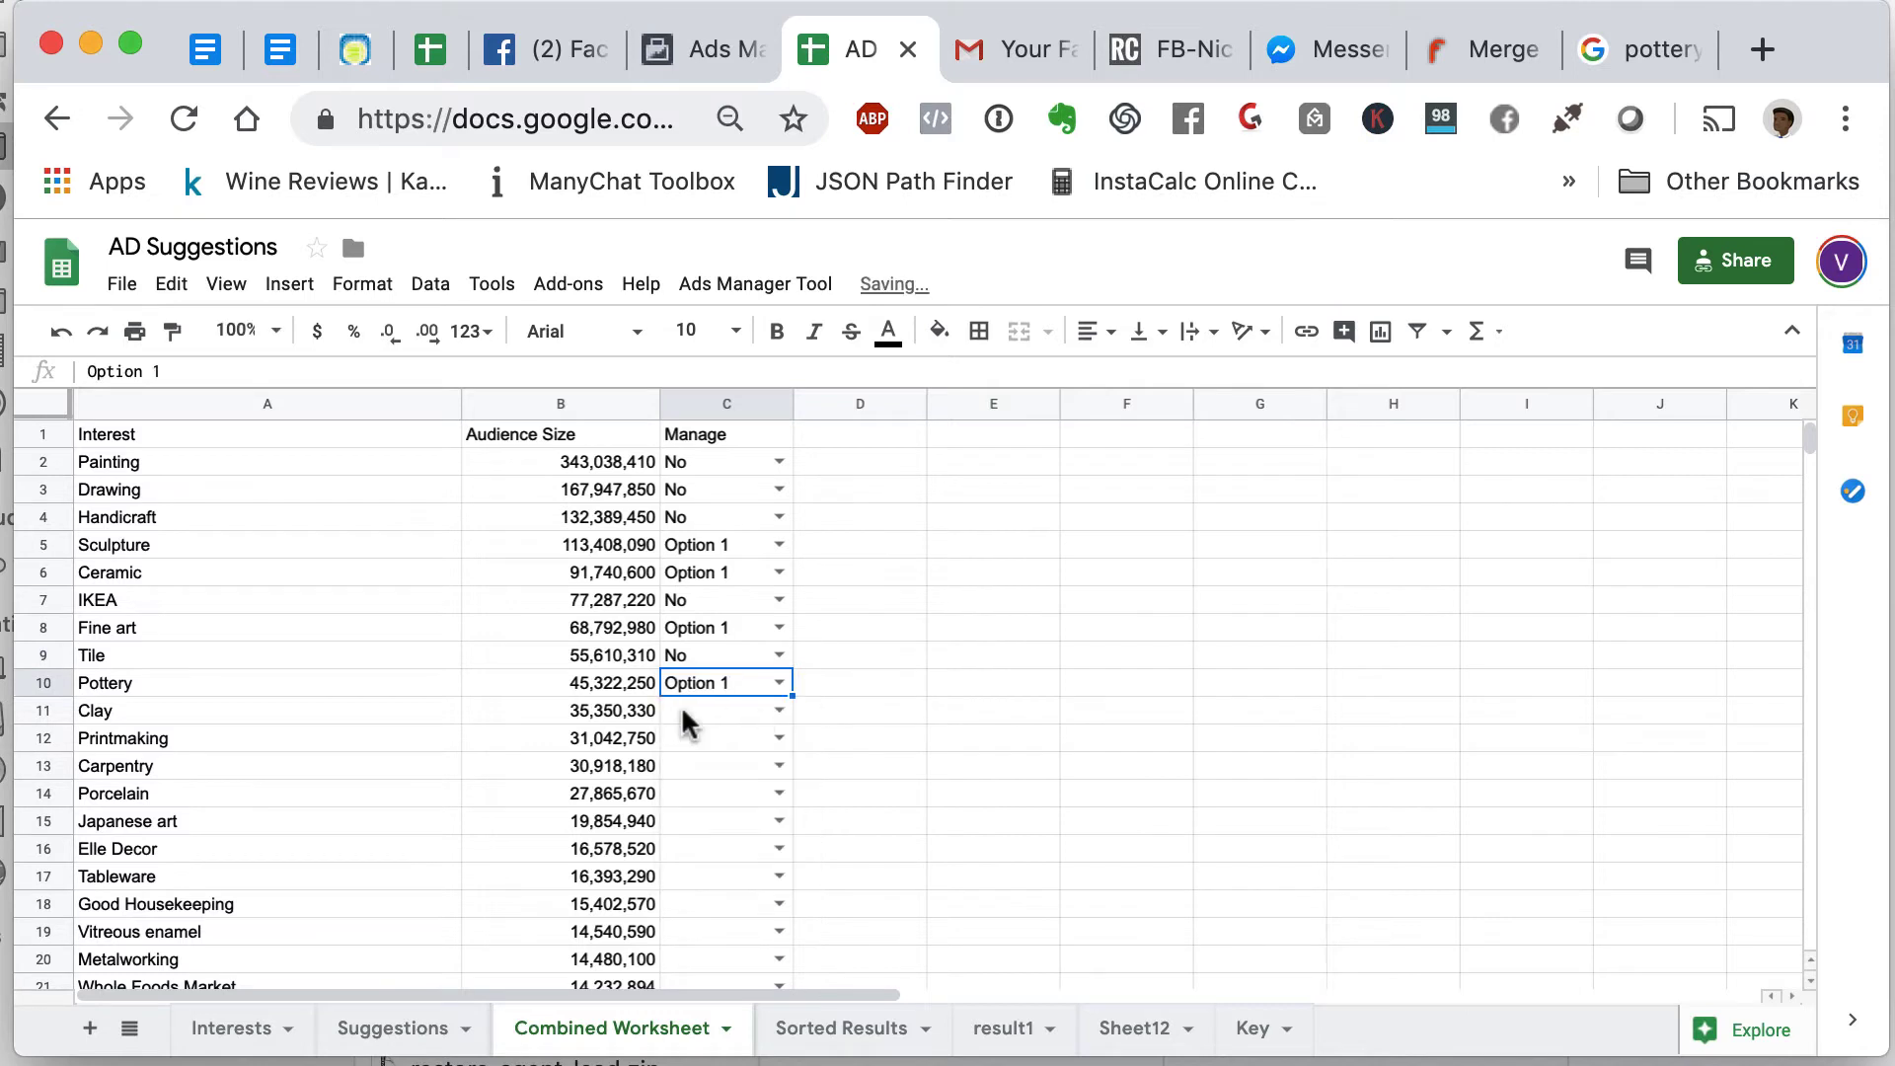
left_click(779, 709)
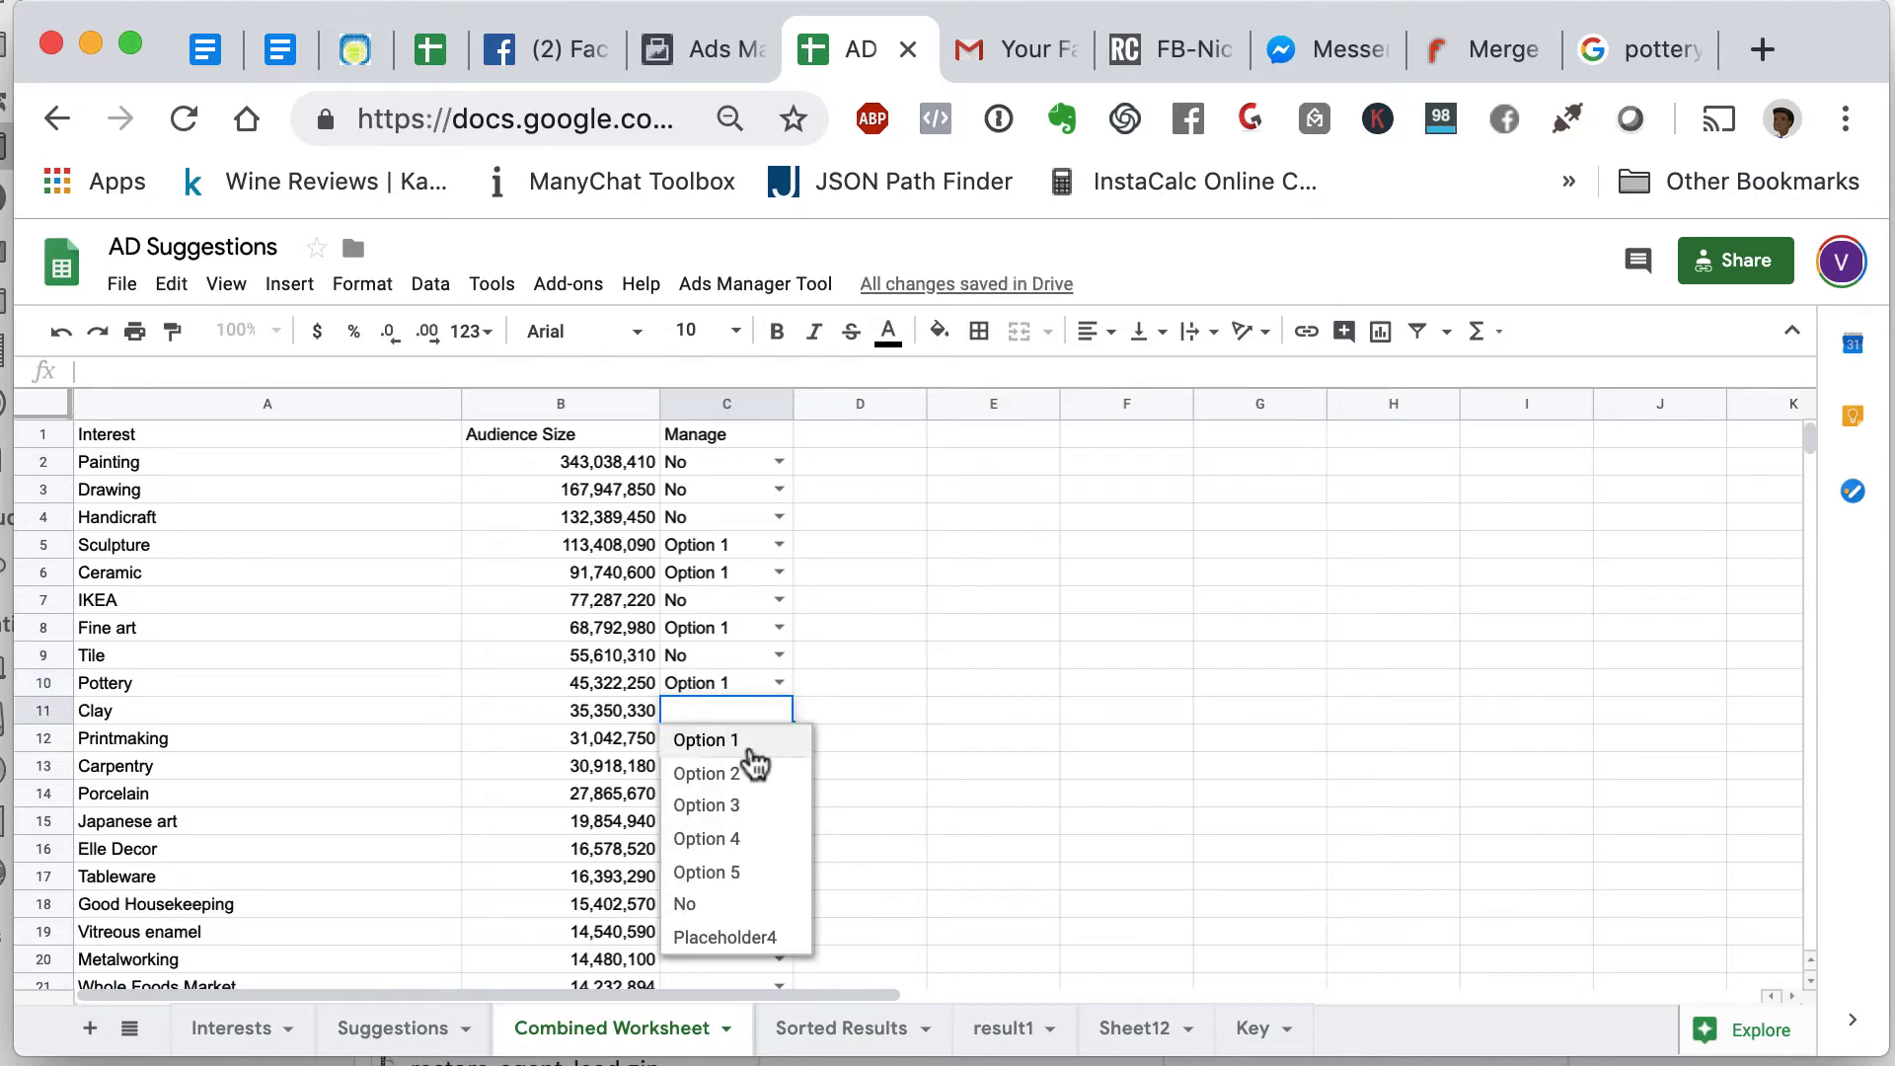
left_click(750, 742)
left_click(777, 738)
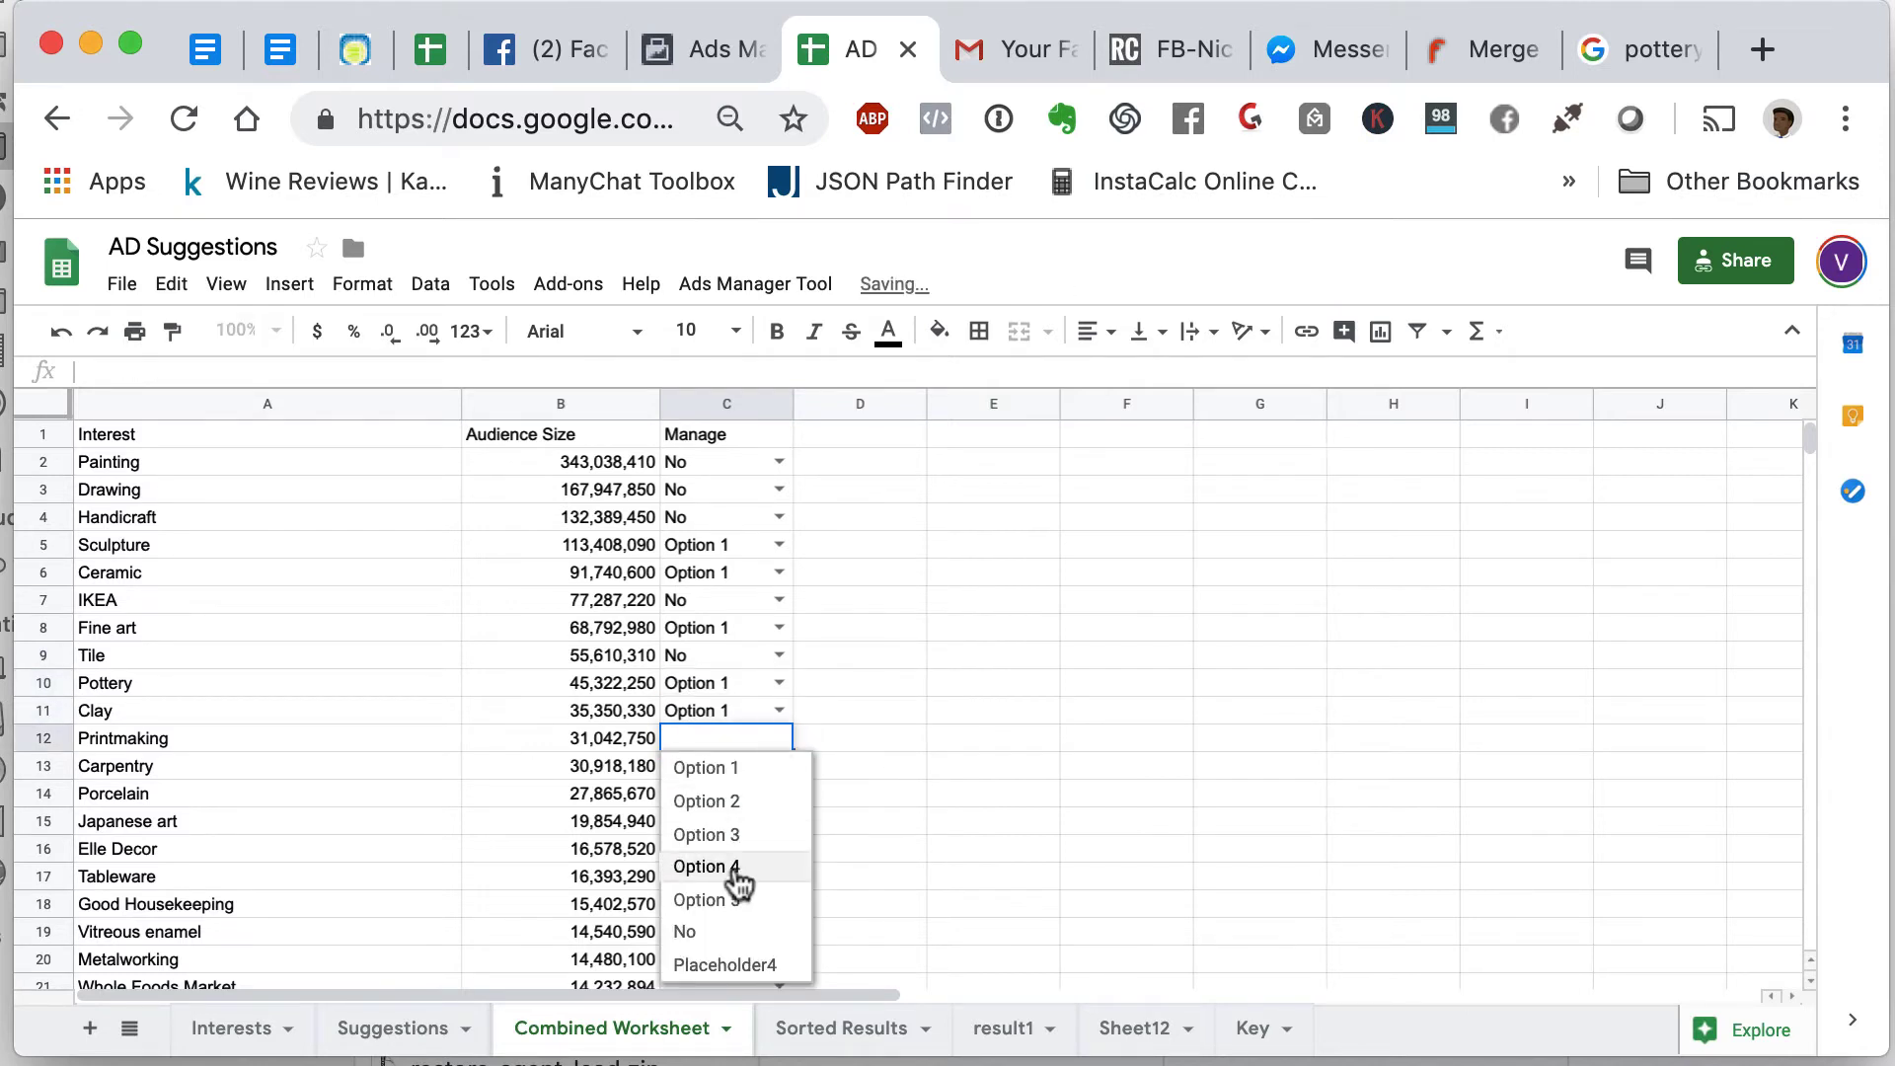
left_click(728, 930)
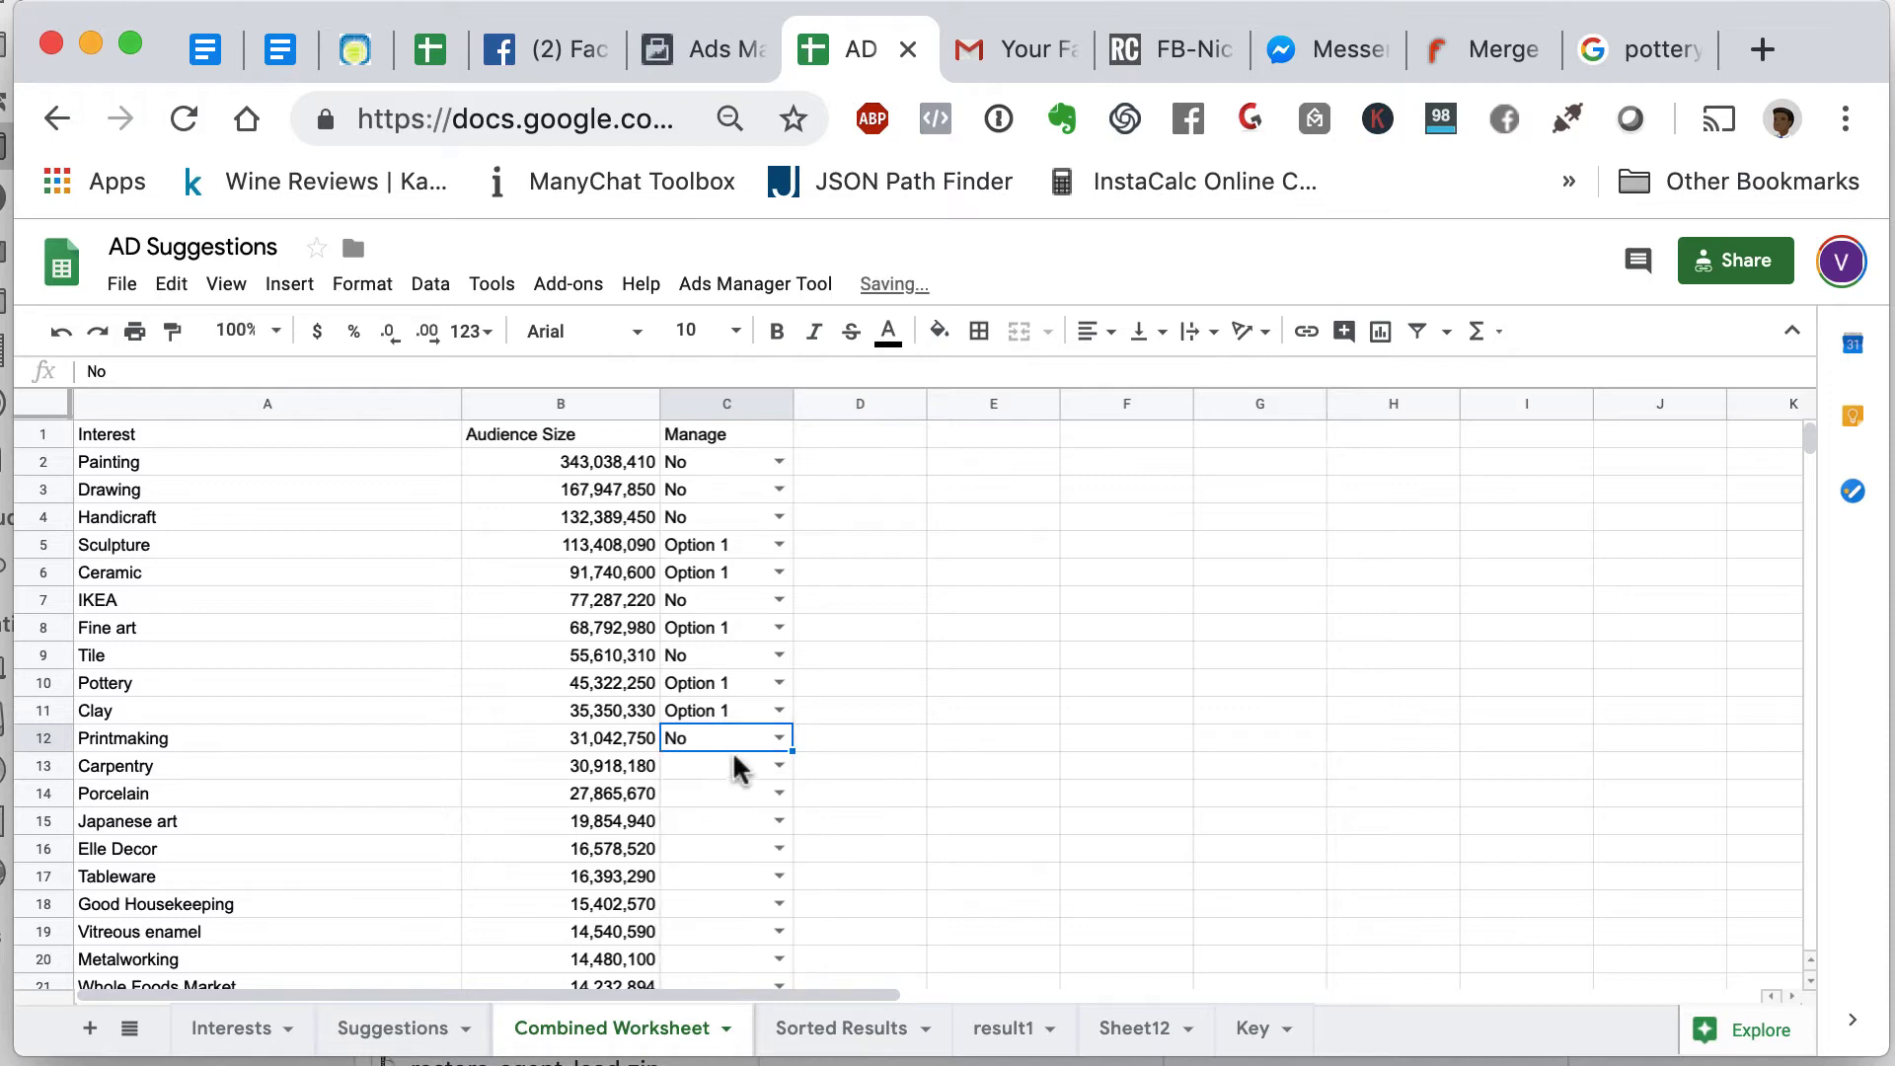
- Mark Carpentry and Porcelain as No and Japanese art as Option 2, then open the Key sheet
left_click(779, 766)
left_click(732, 959)
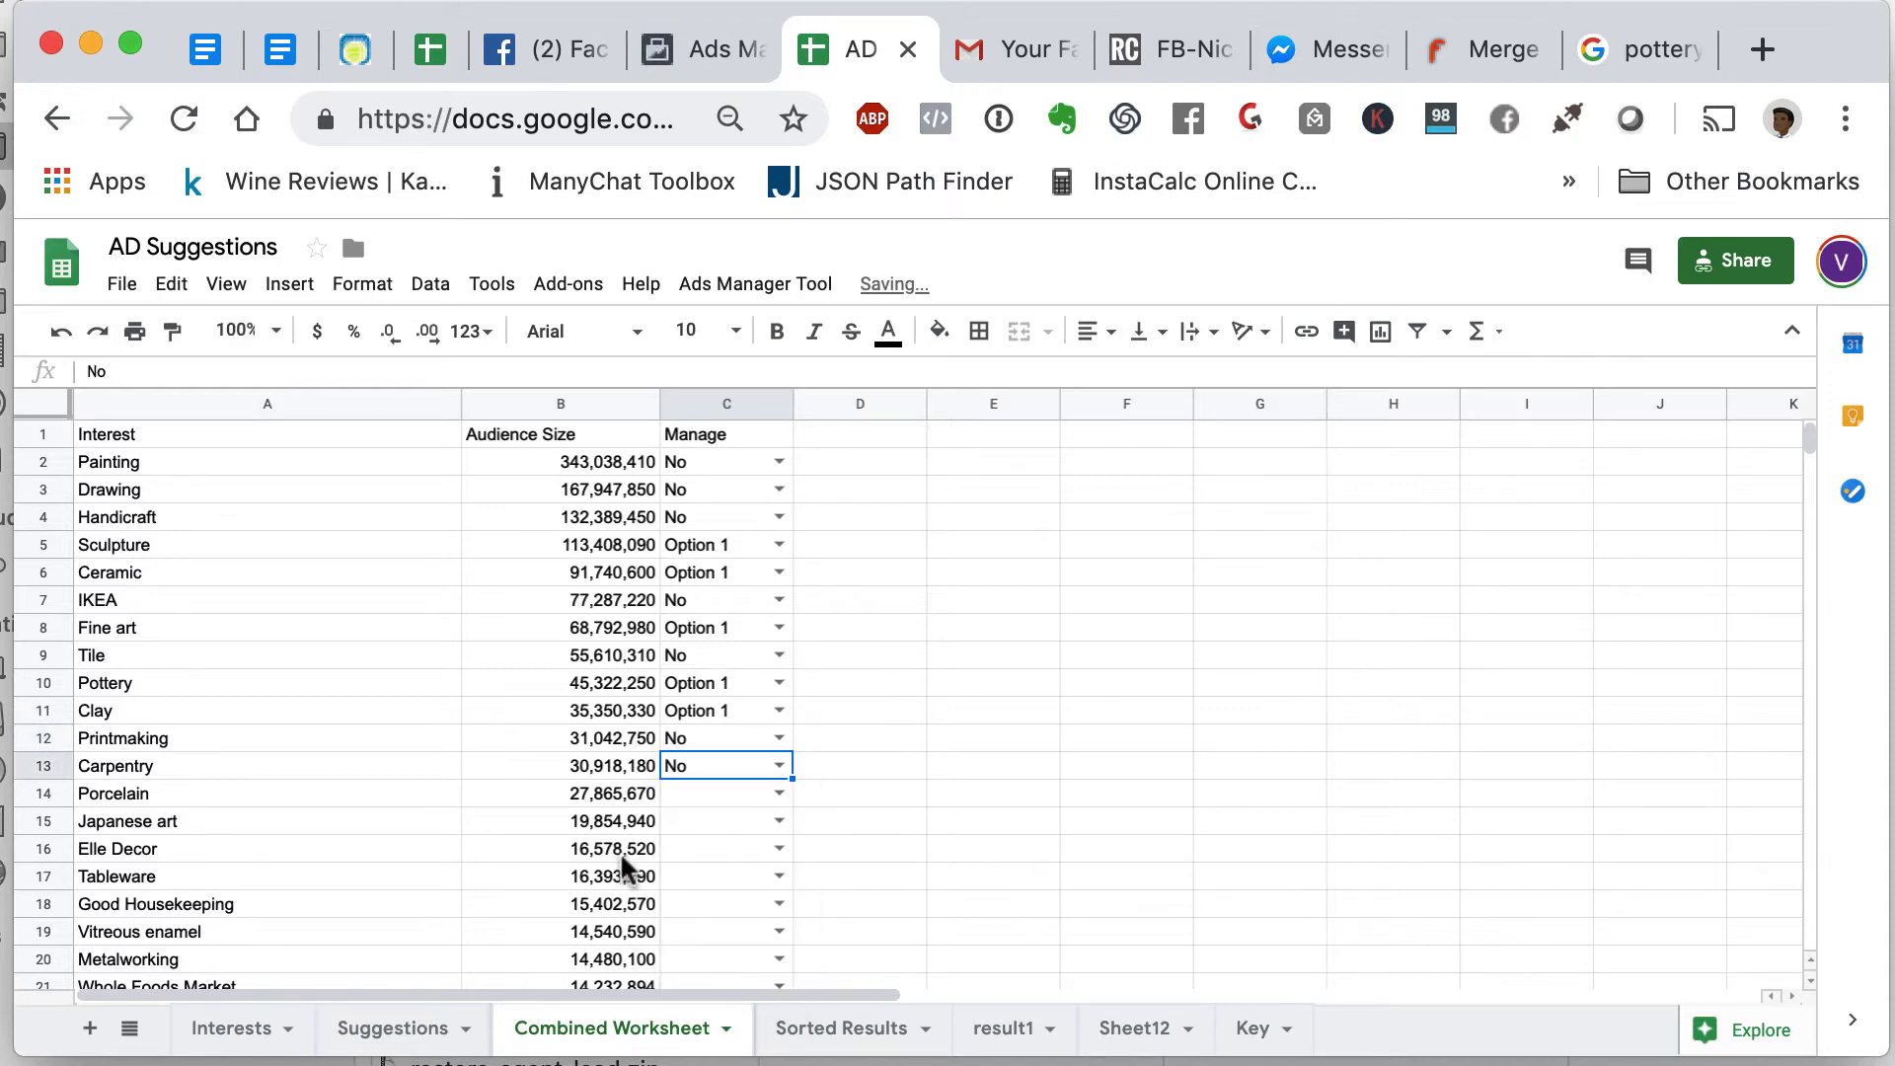
left_click(778, 792)
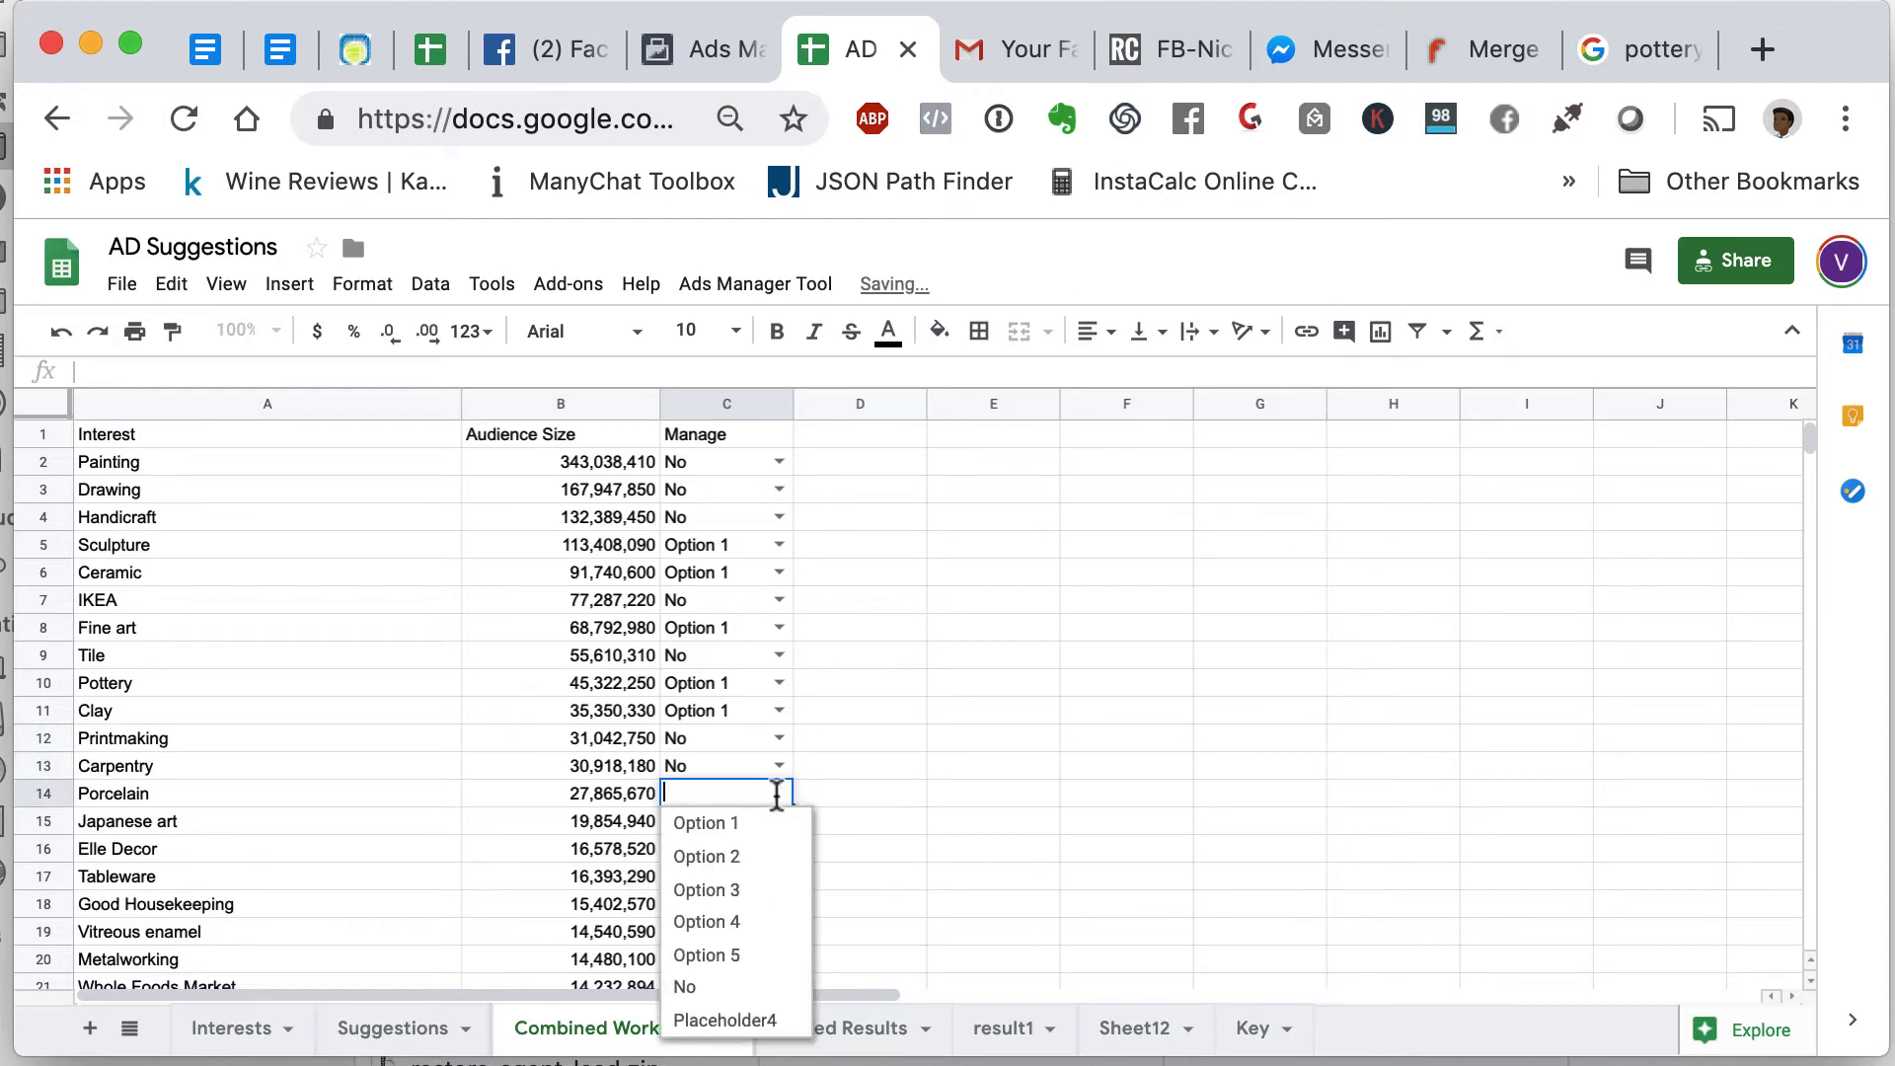
left_click(726, 988)
scroll(780, 880, "down", 3)
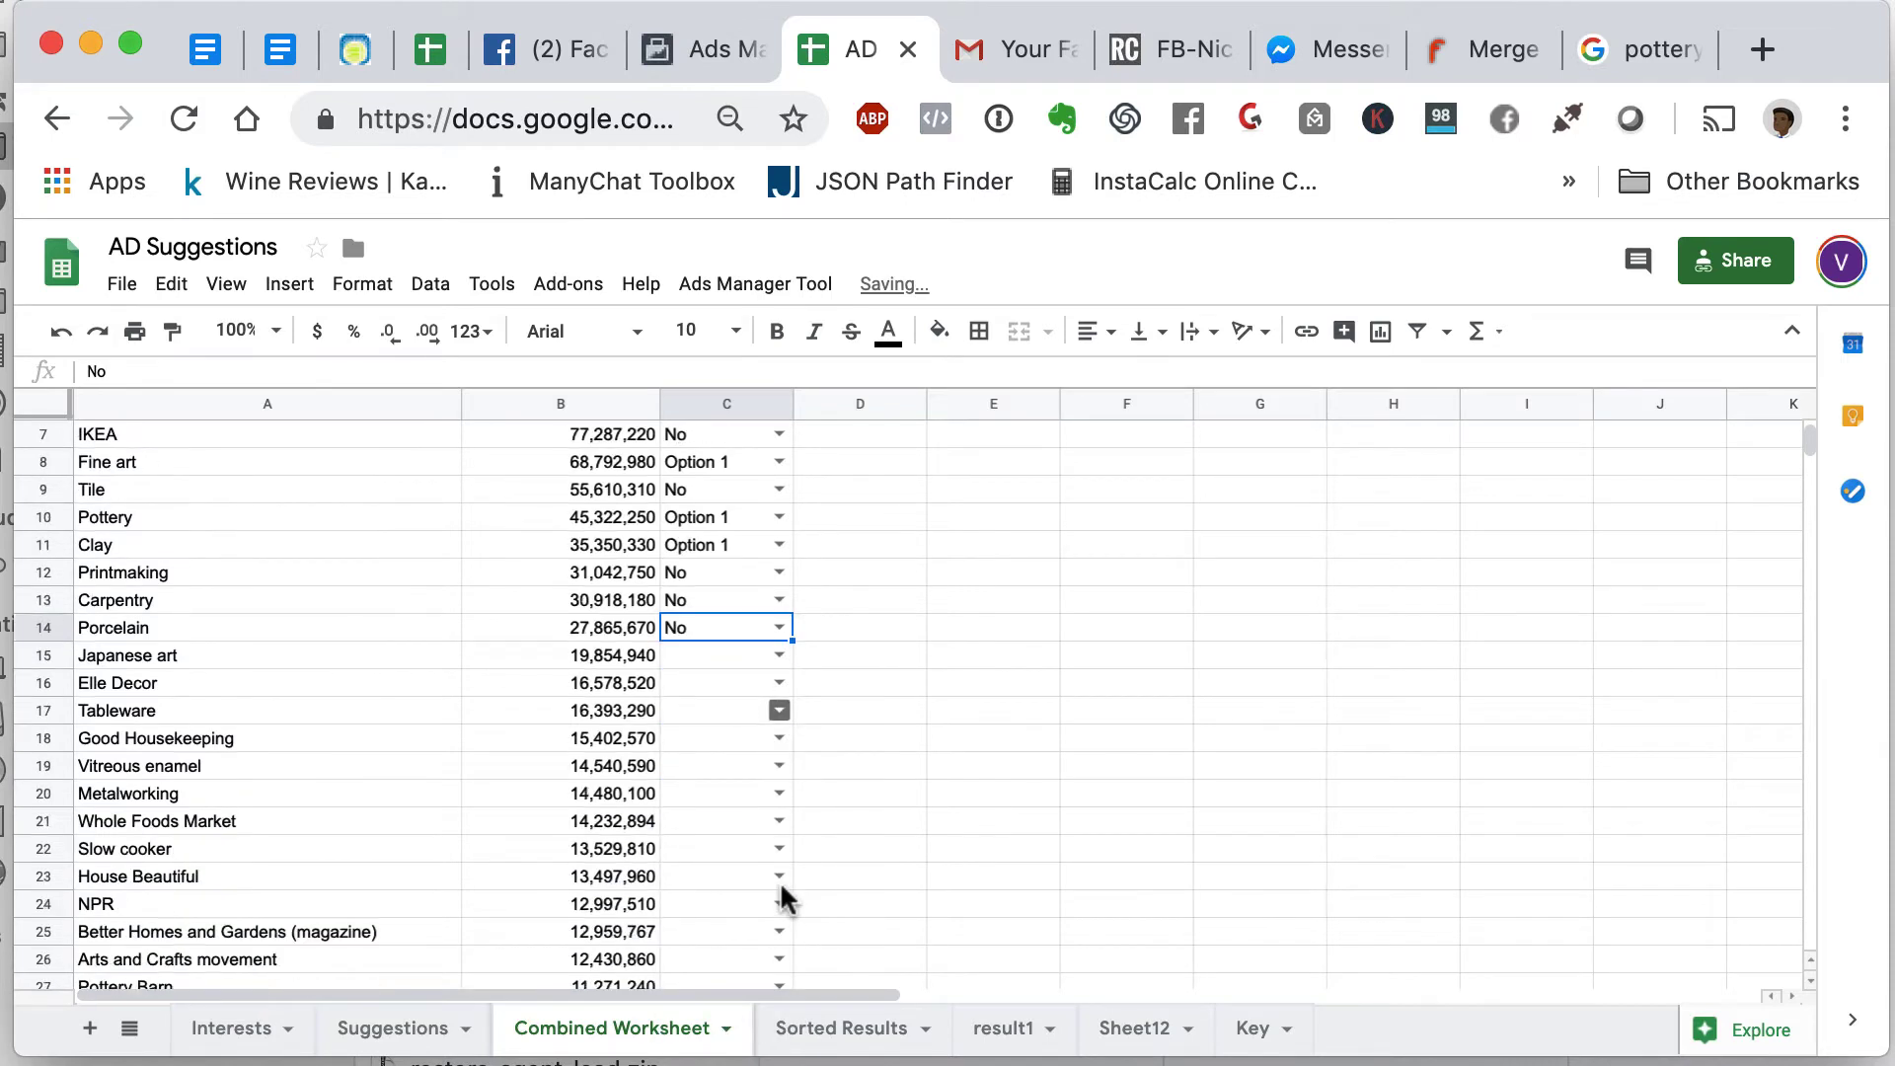
left_click(781, 657)
left_click(768, 721)
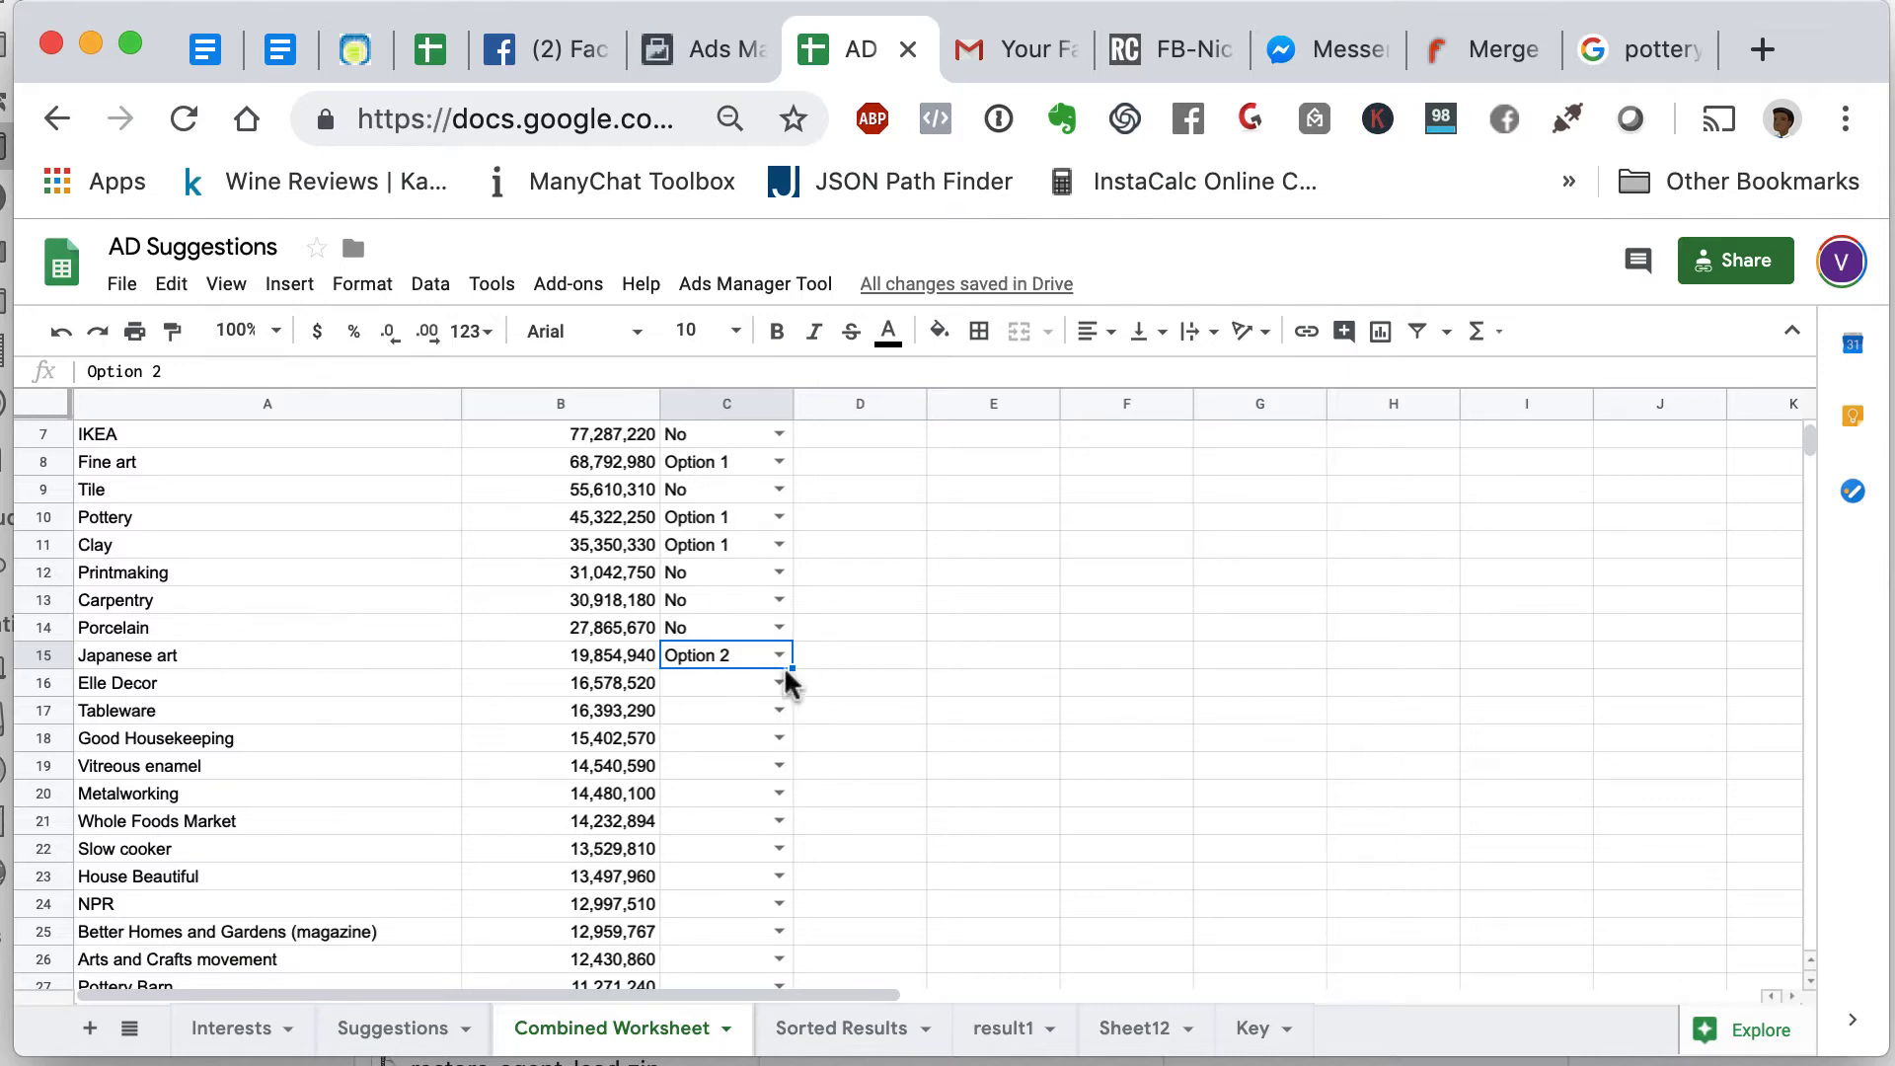
left_click(1280, 1052)
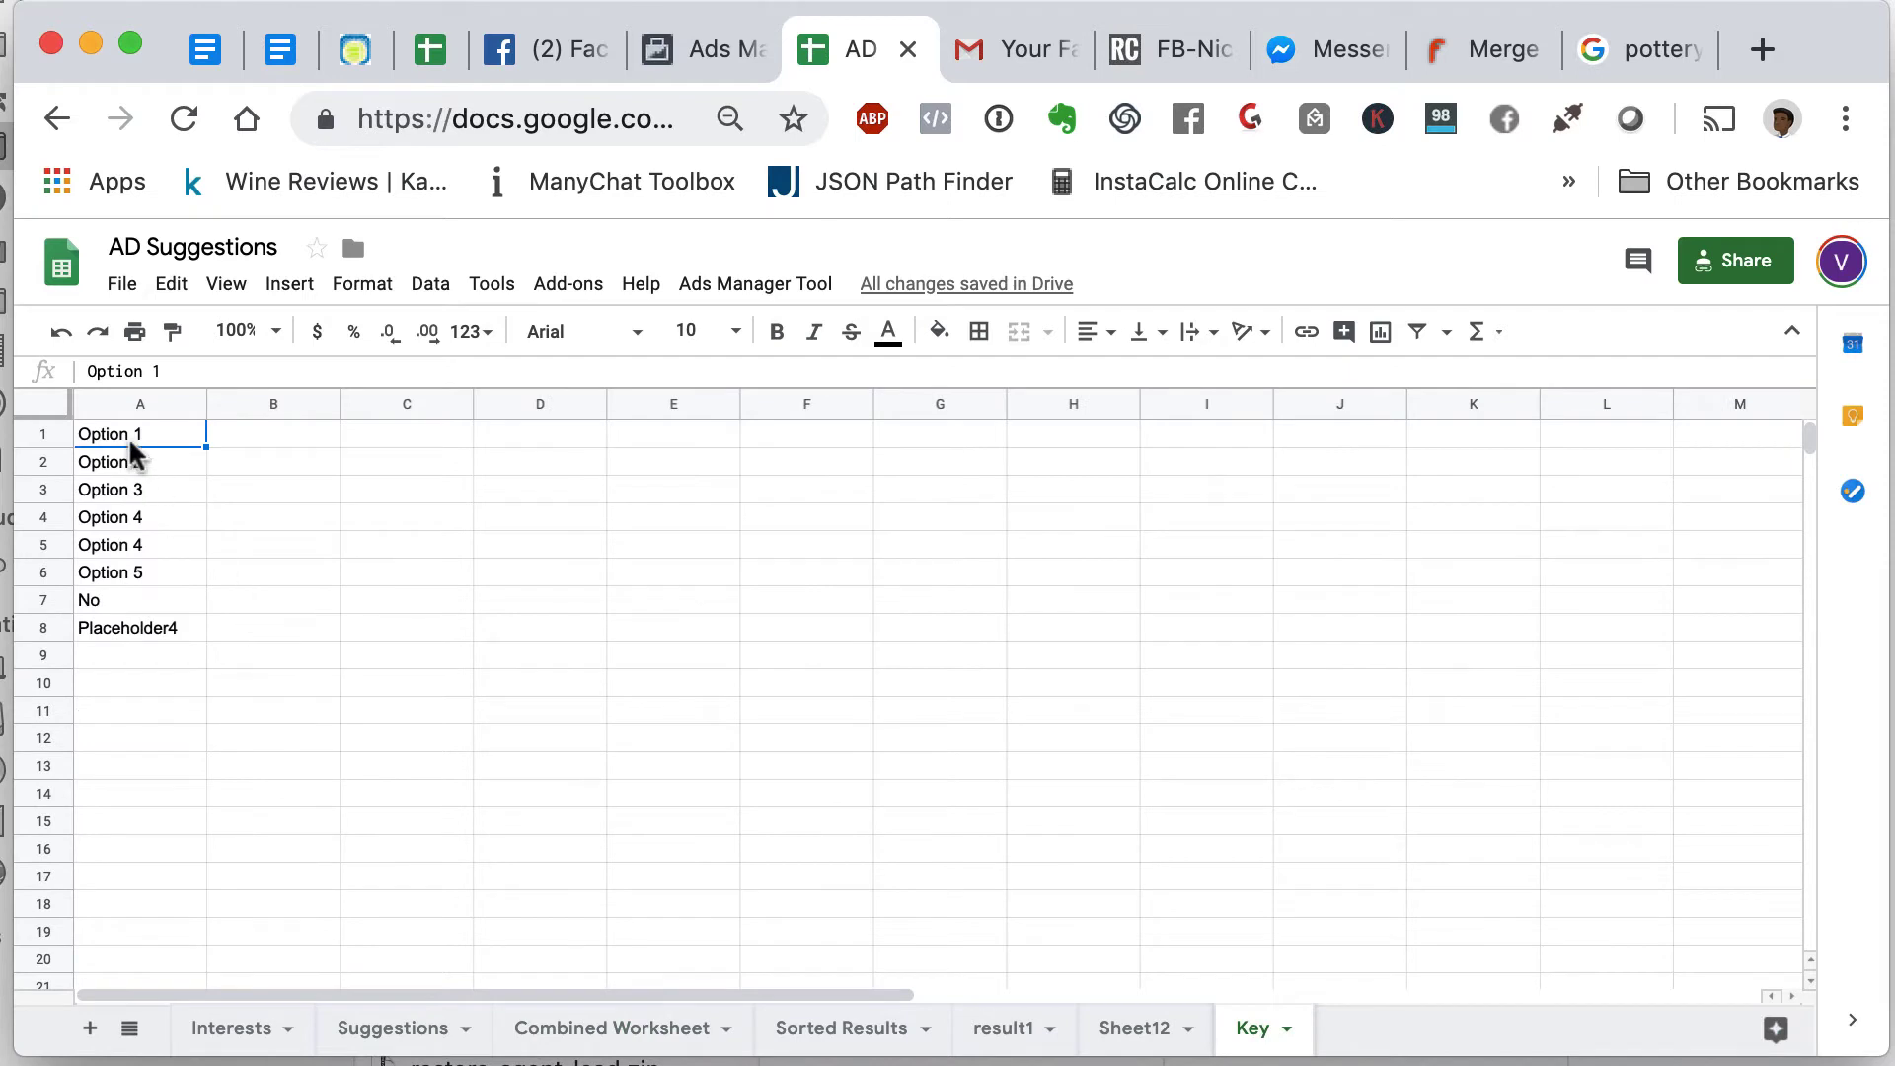
- Overwrite the Key labels in A4, A5 and A6 with Events, Celebs and Occupations
left_click(127, 516)
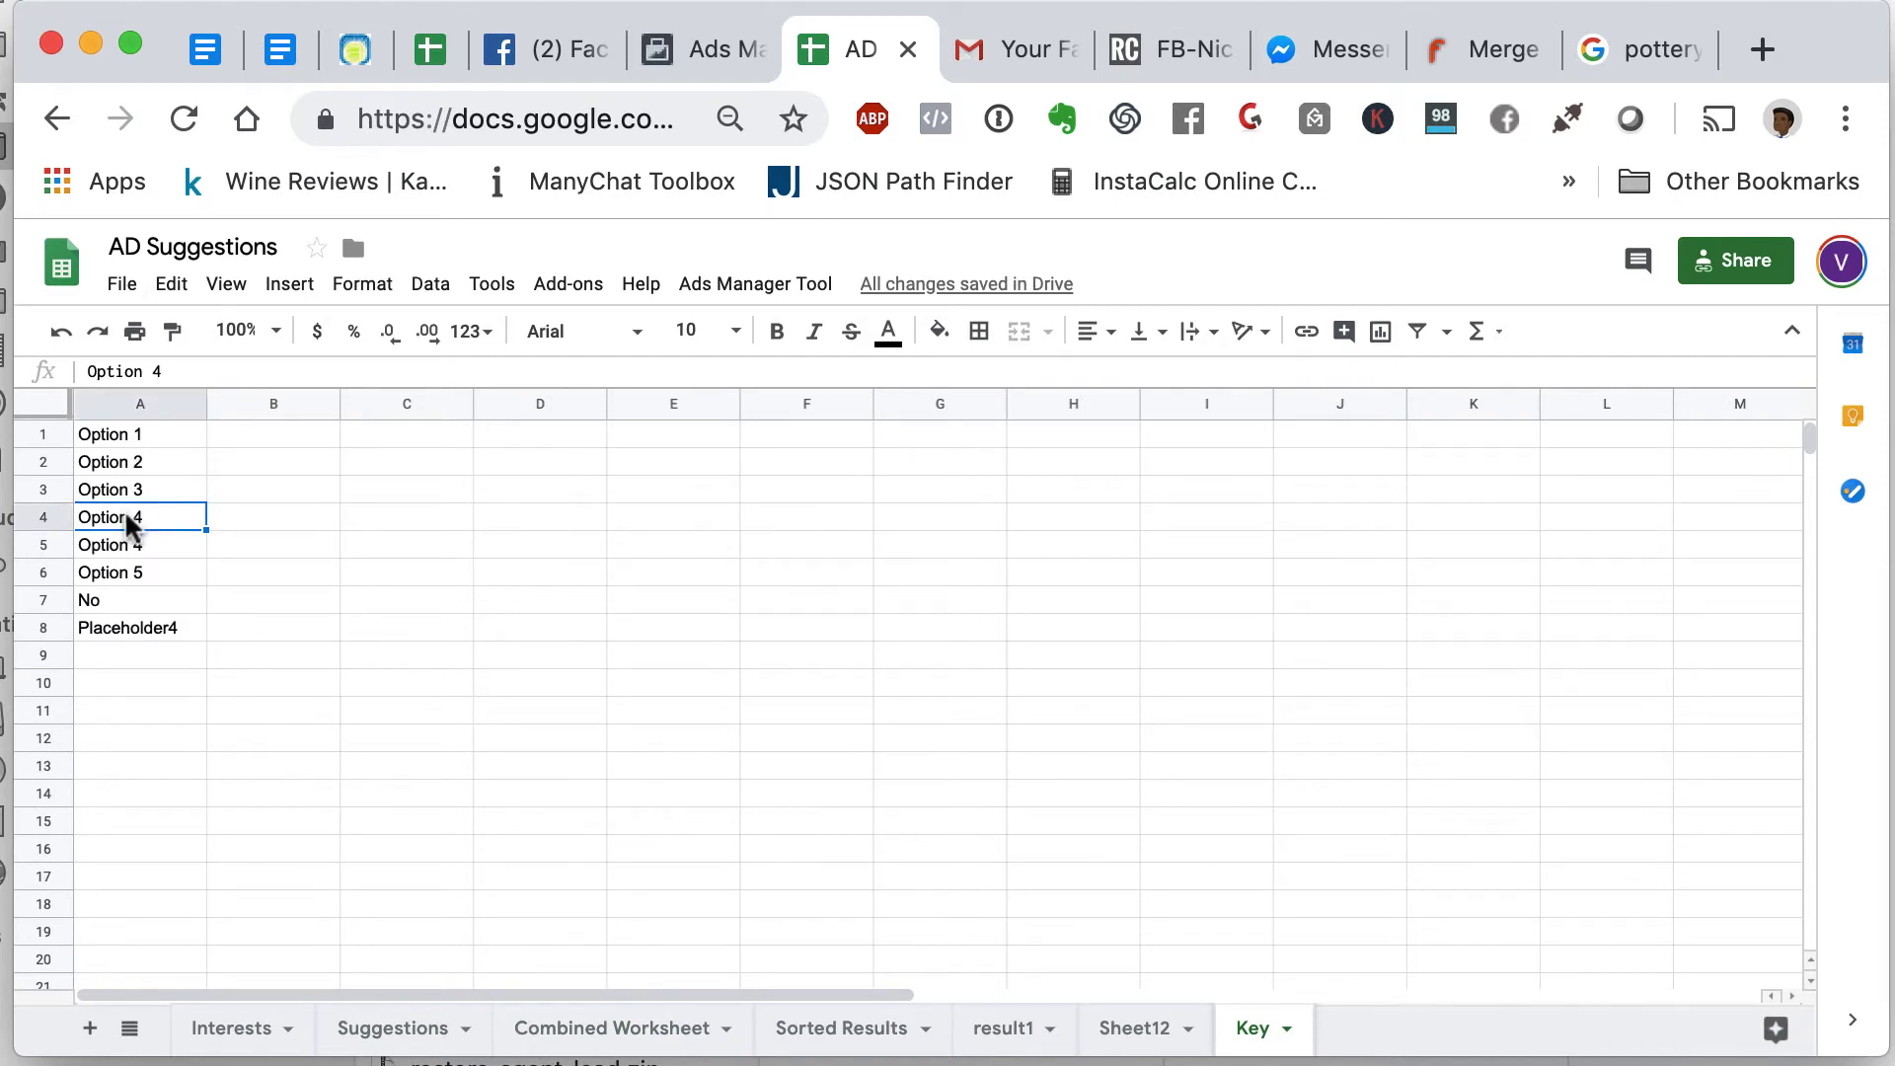
type("Events")
key("Return")
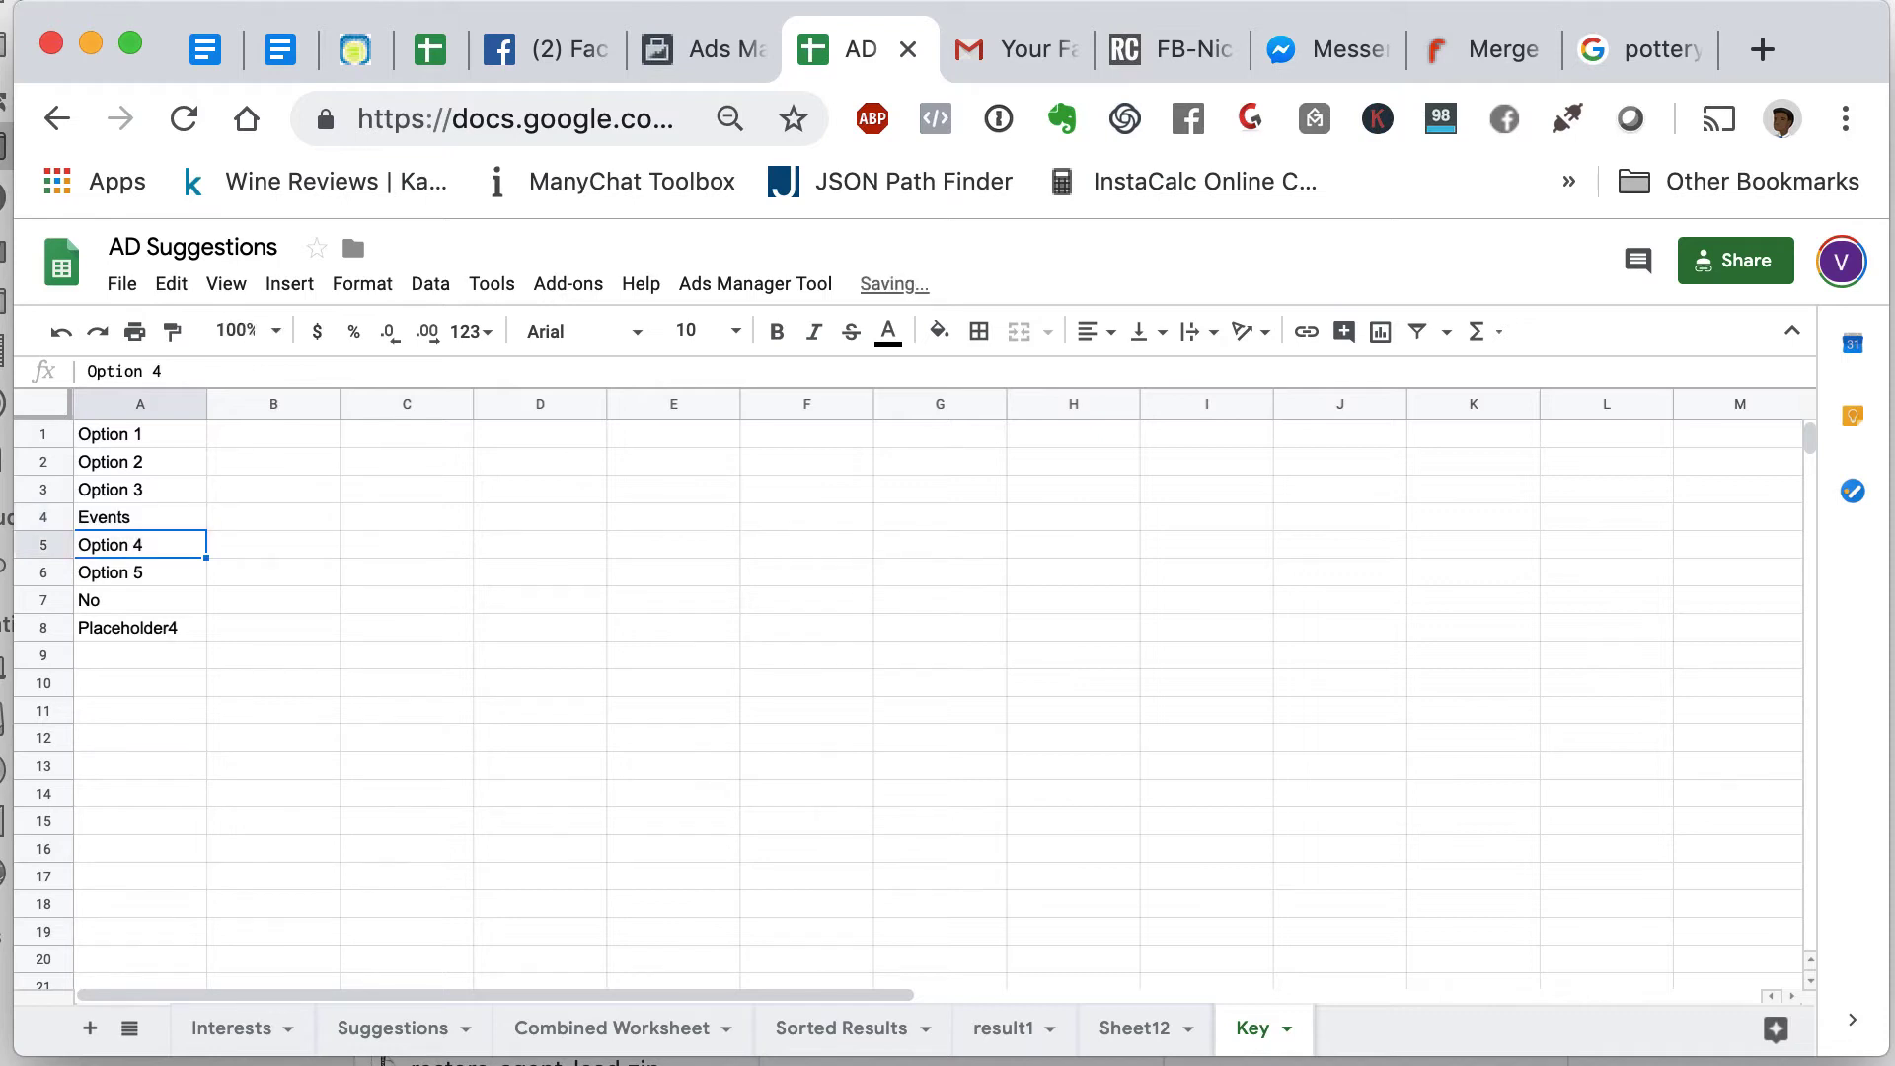
type("Celebs")
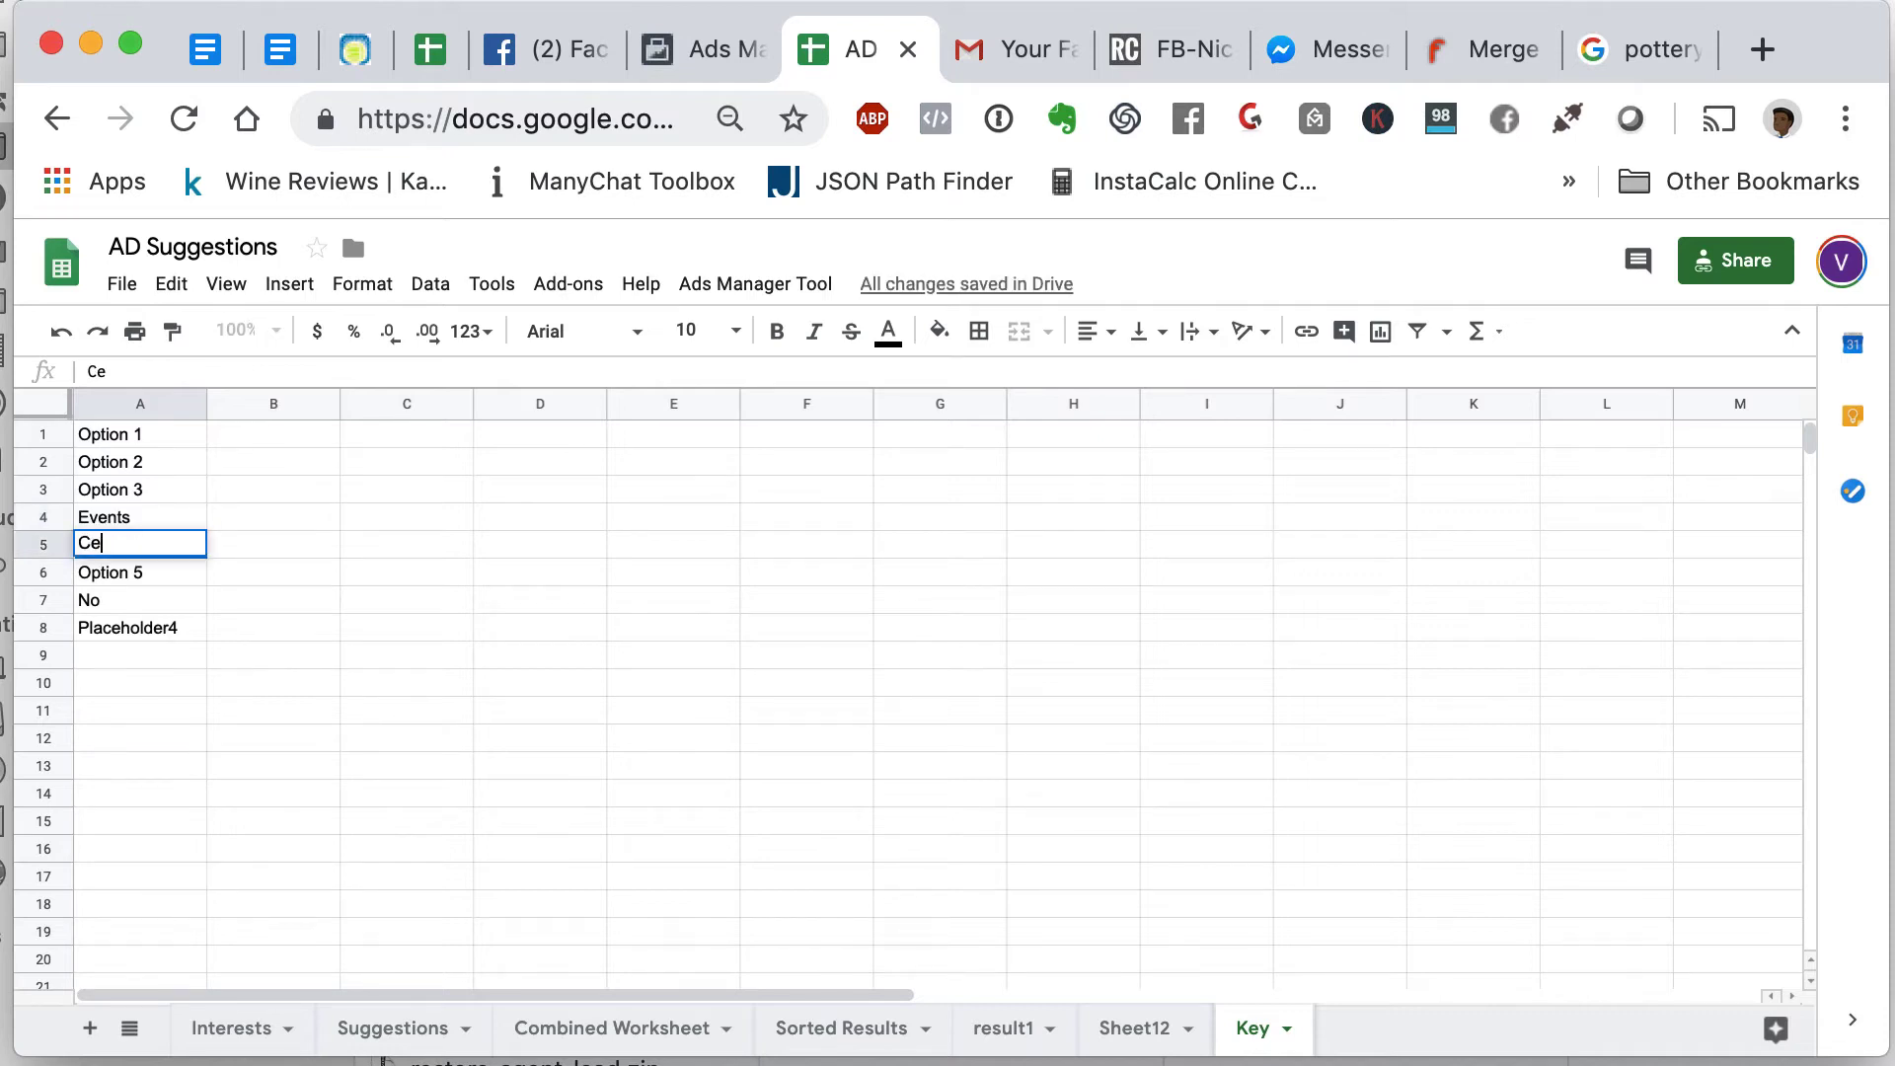
key("Return")
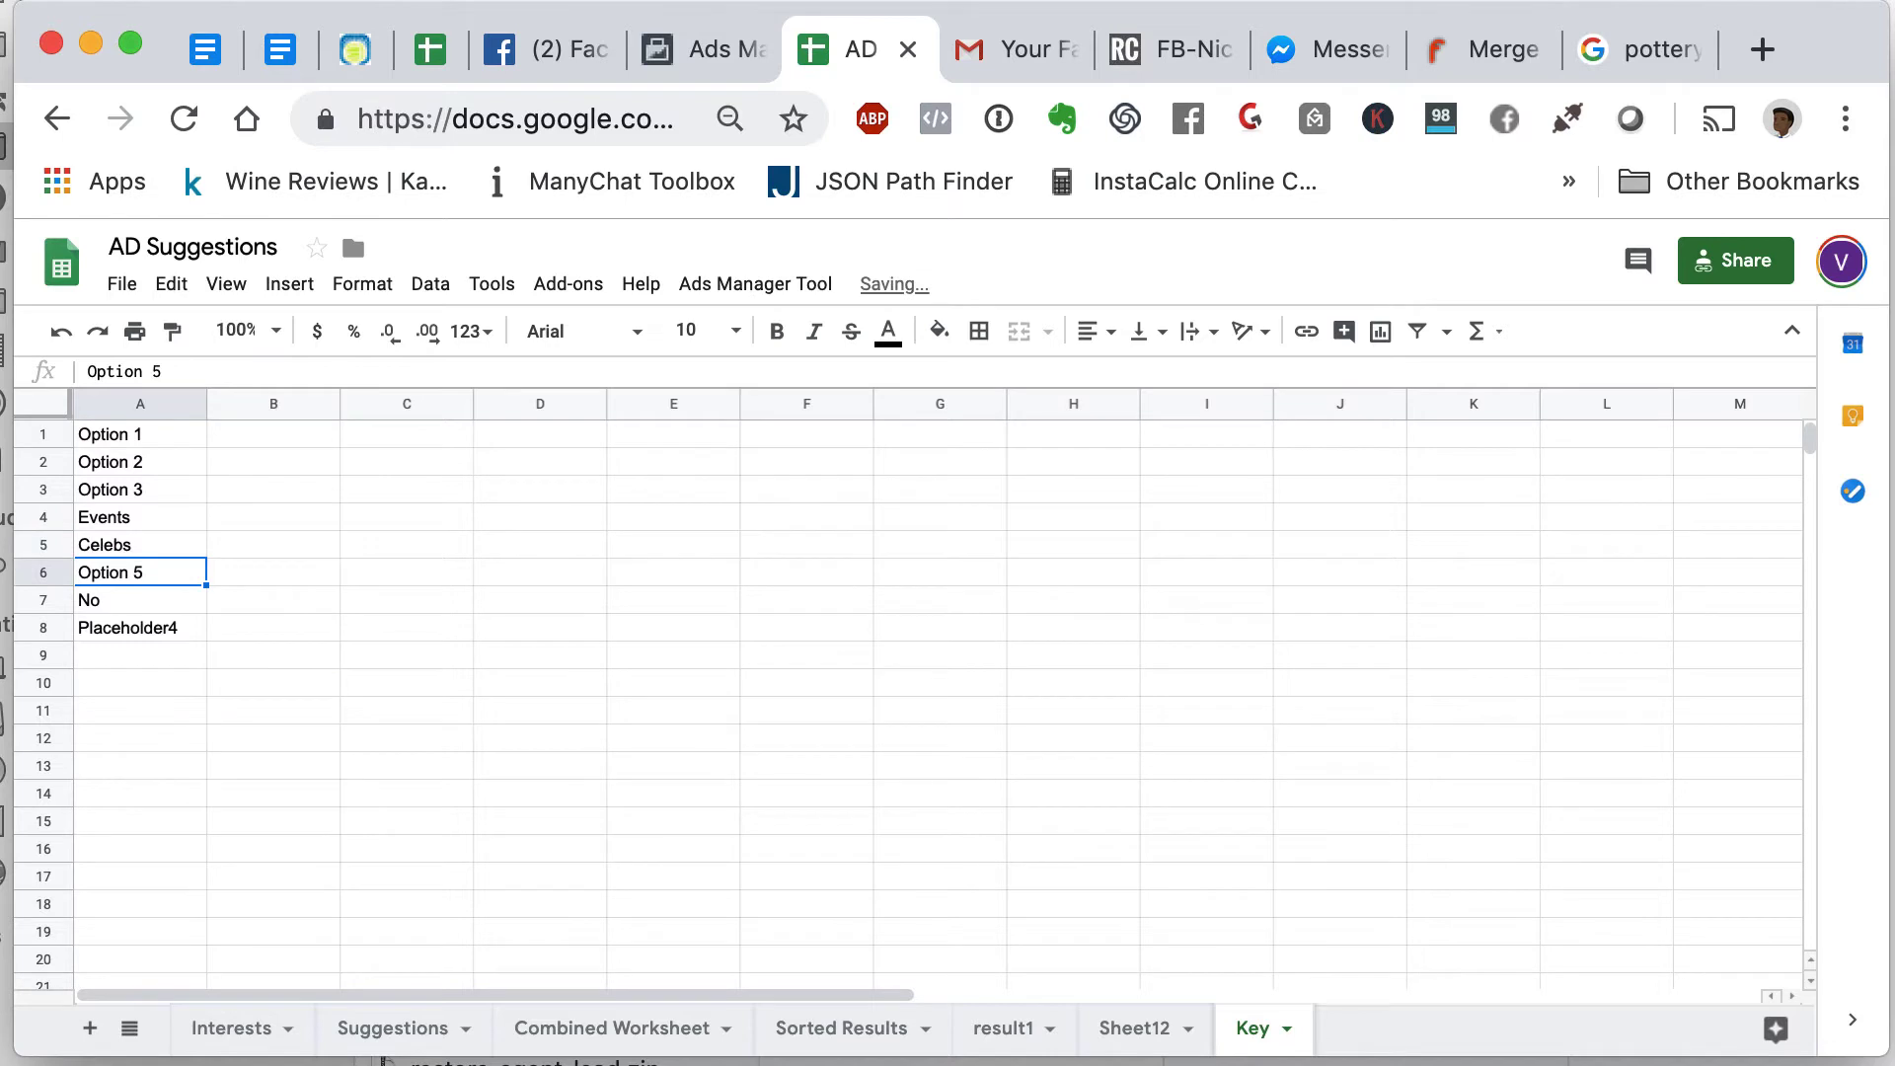
type("Occu")
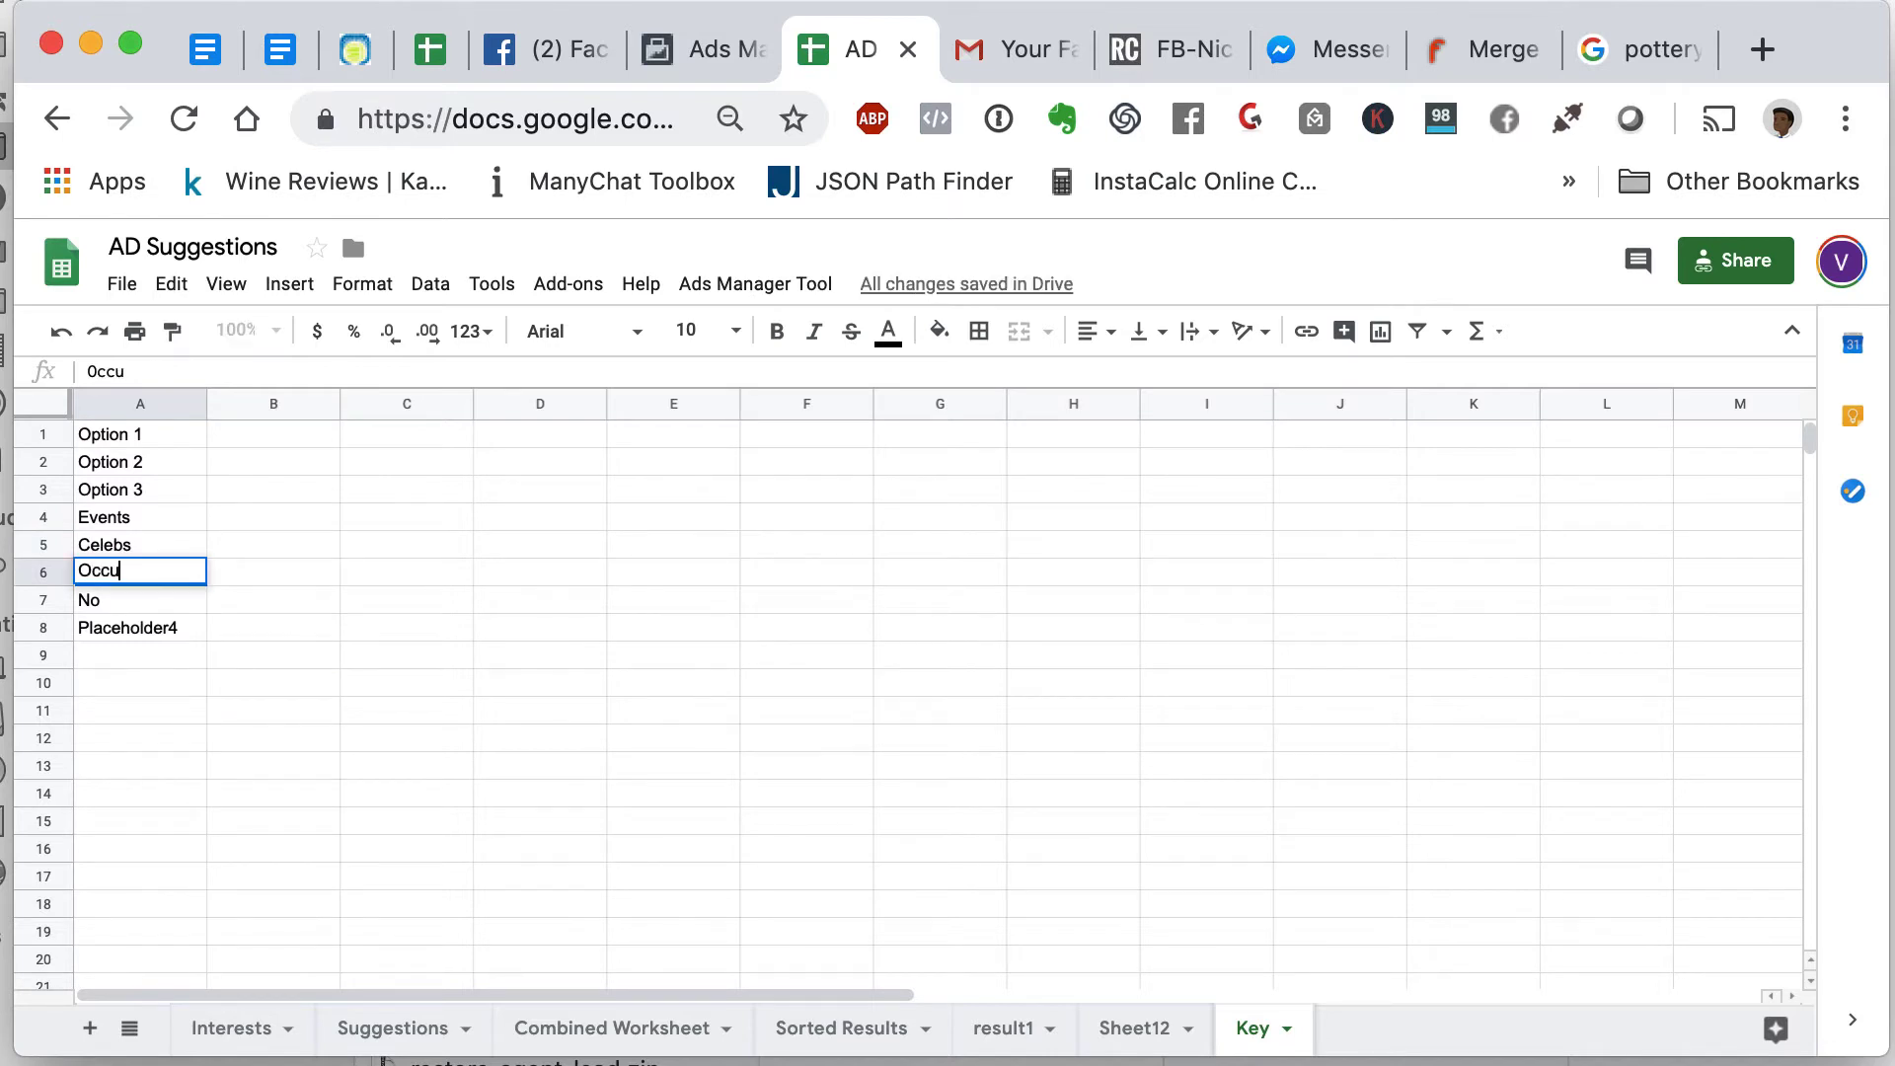
type("pations")
key("Return")
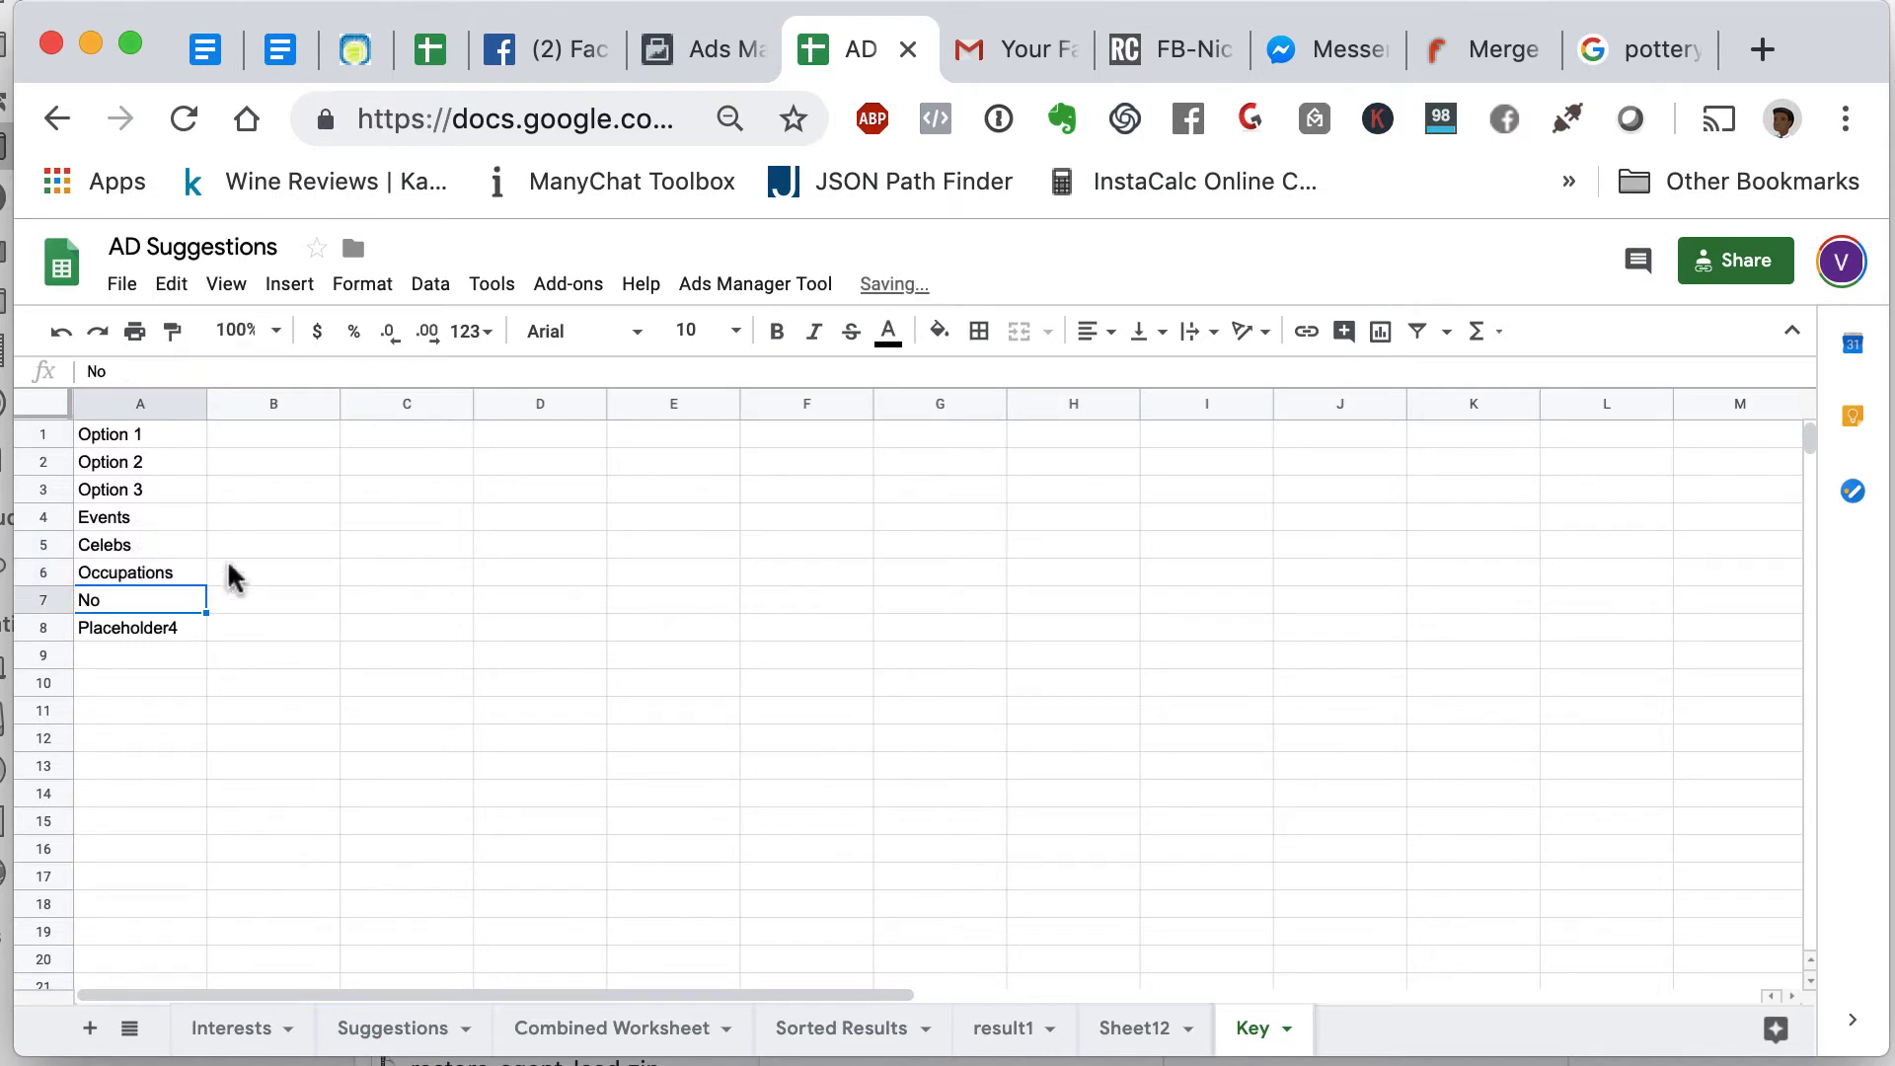
left_click(592, 1029)
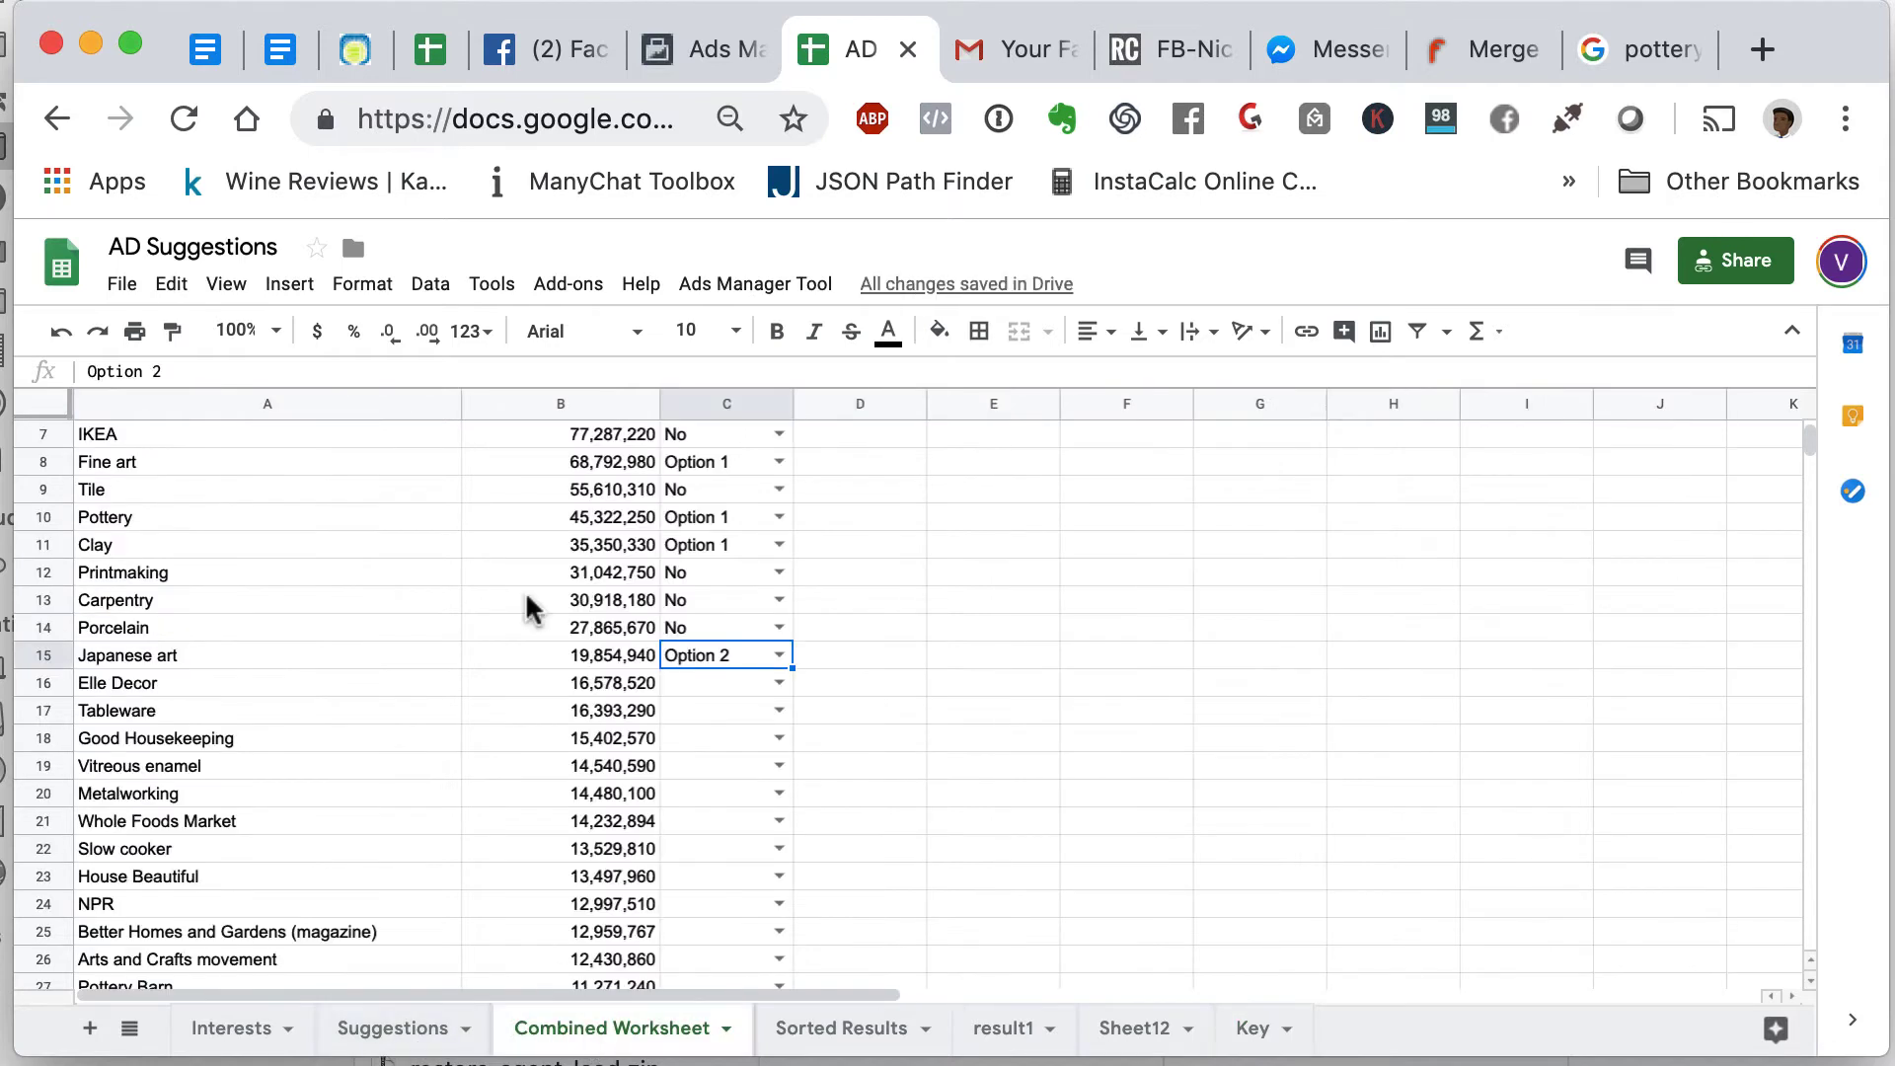
- Set Elle Decor's Manage value to Option 3 and Tableware's to No
left_click(780, 681)
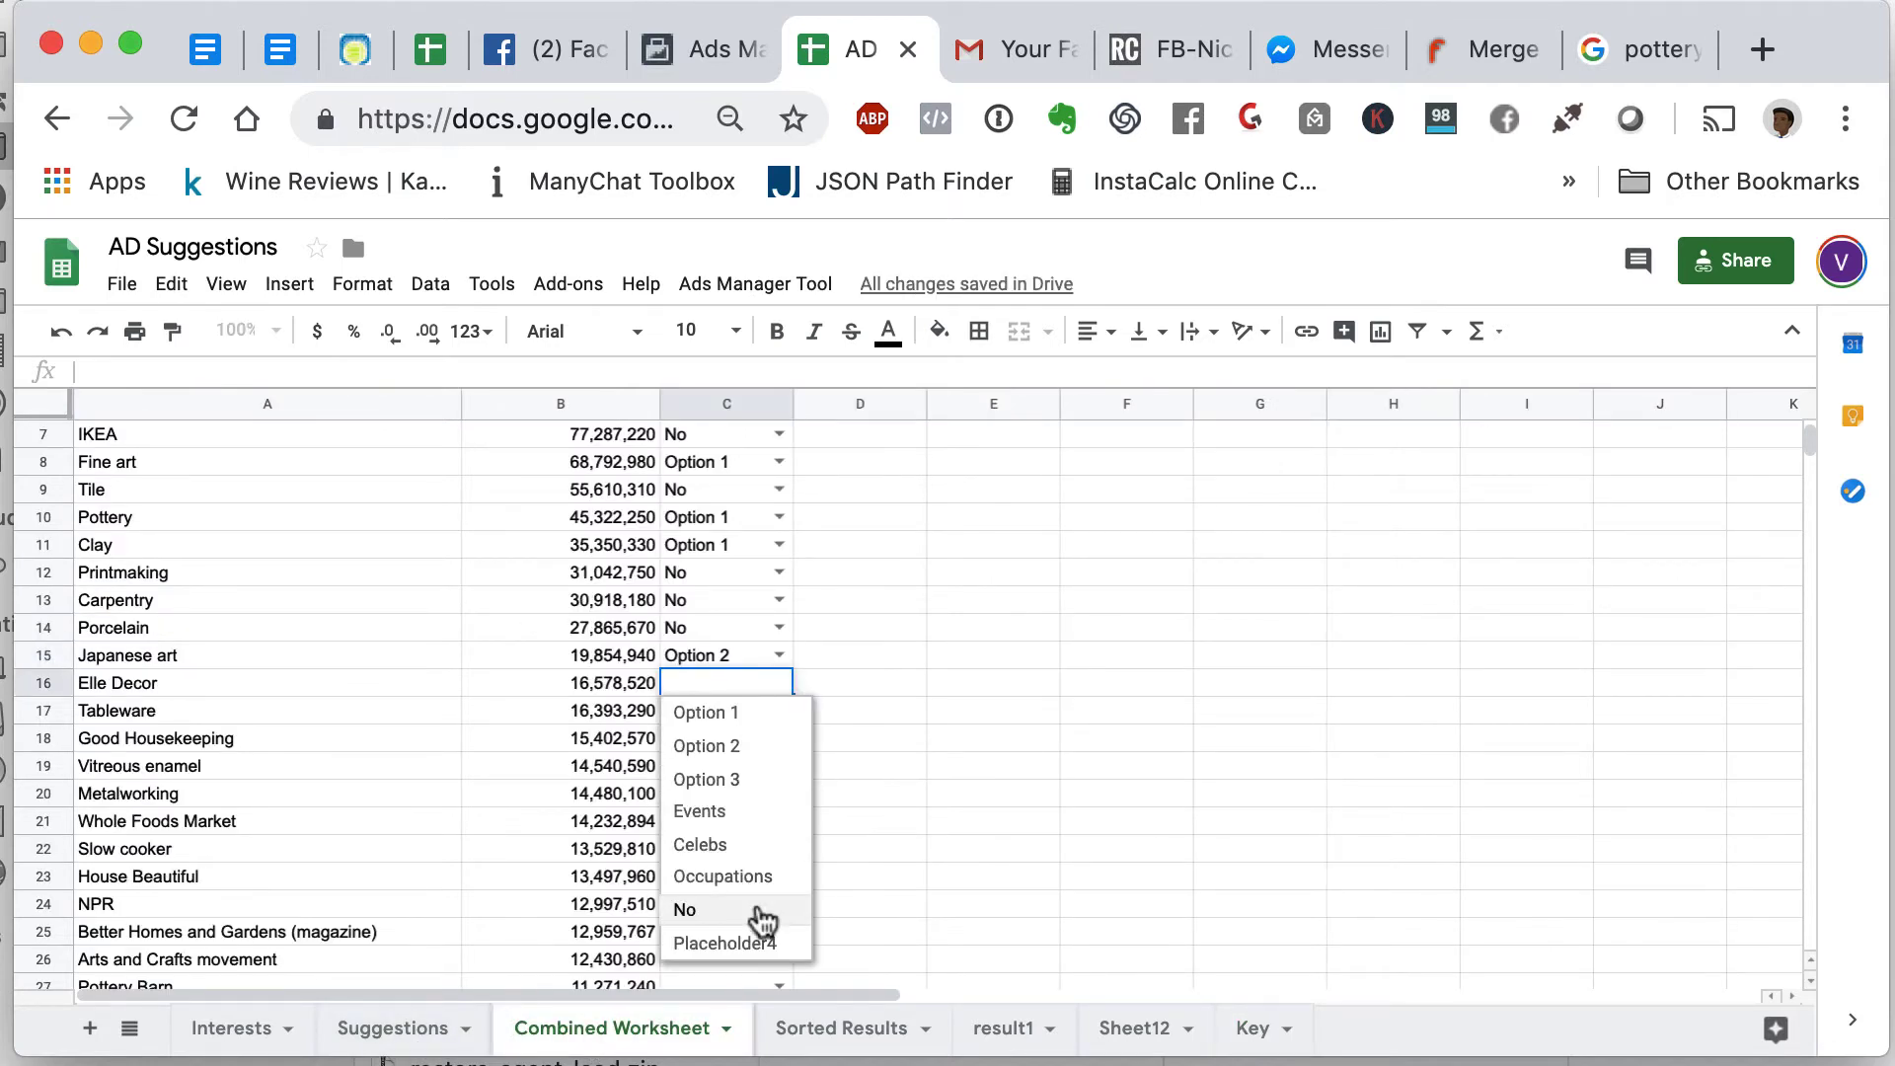
left_click(1008, 764)
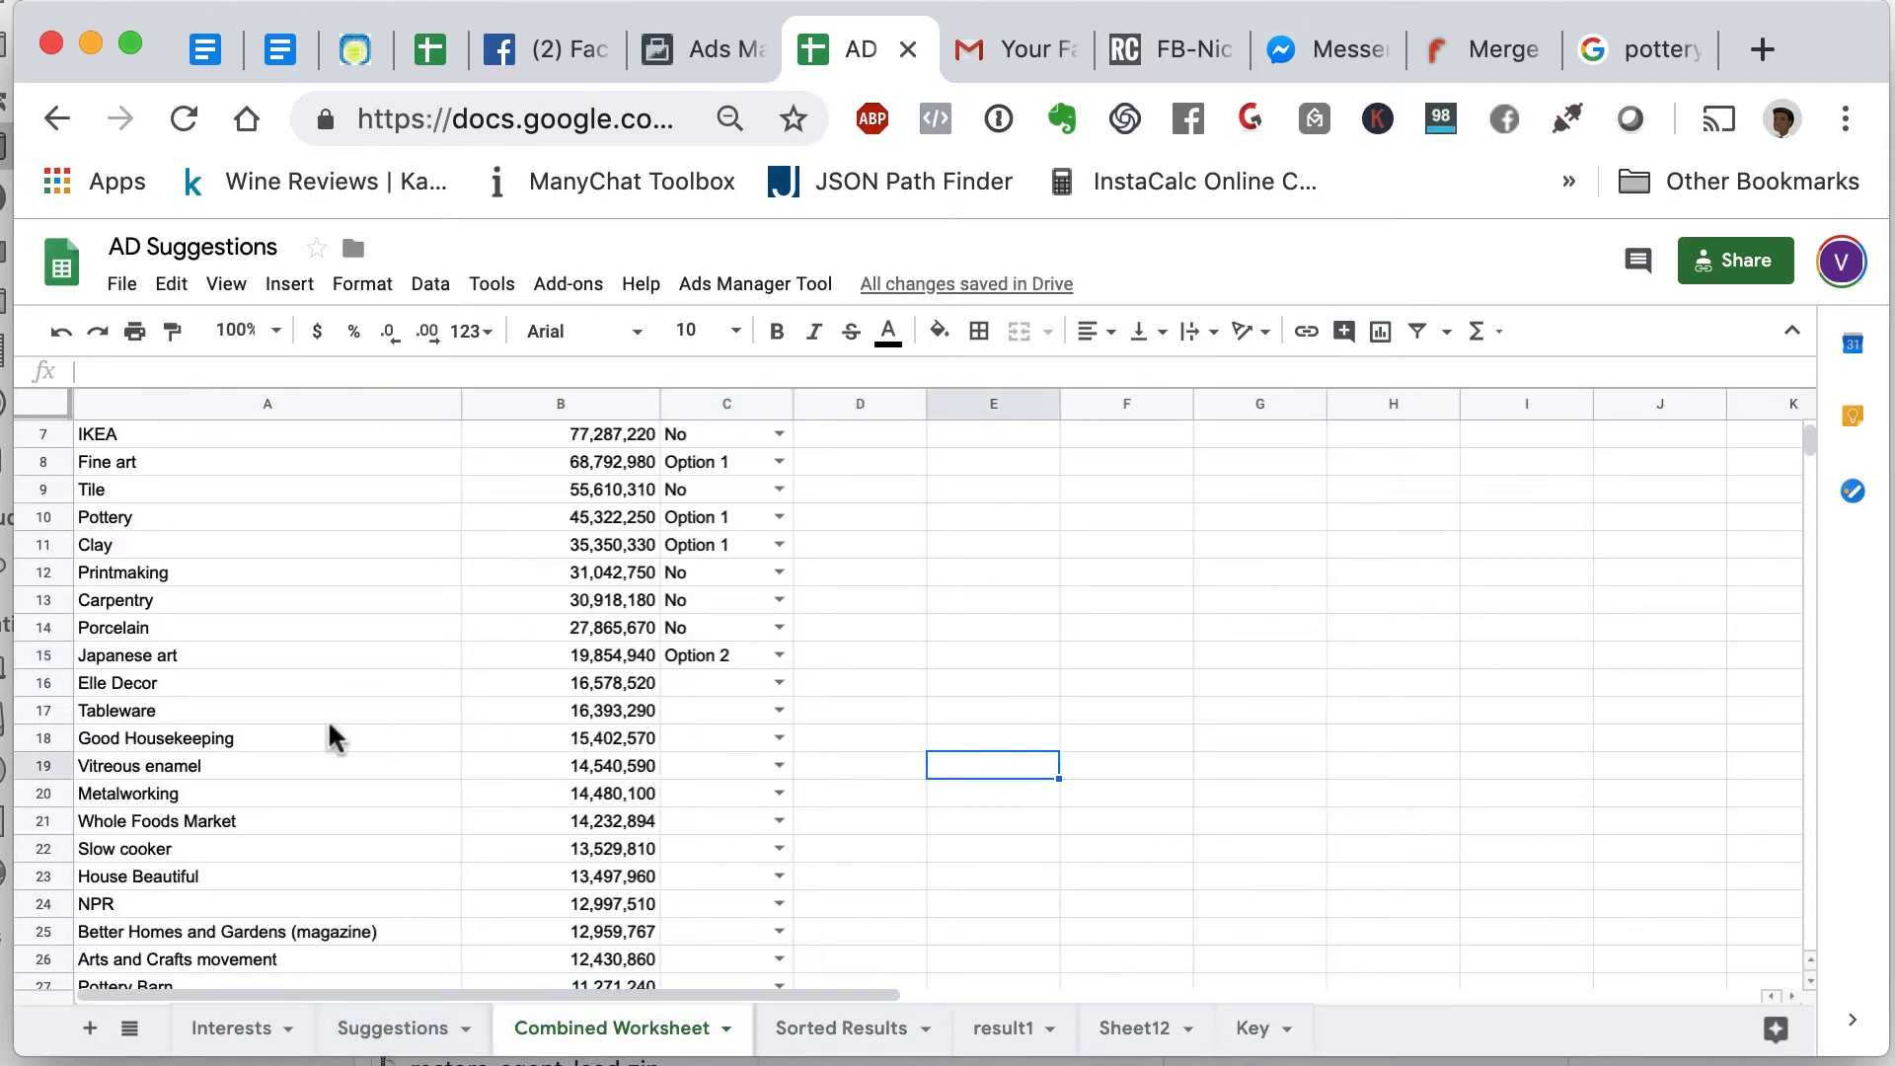
scroll(325, 725, "down", 1)
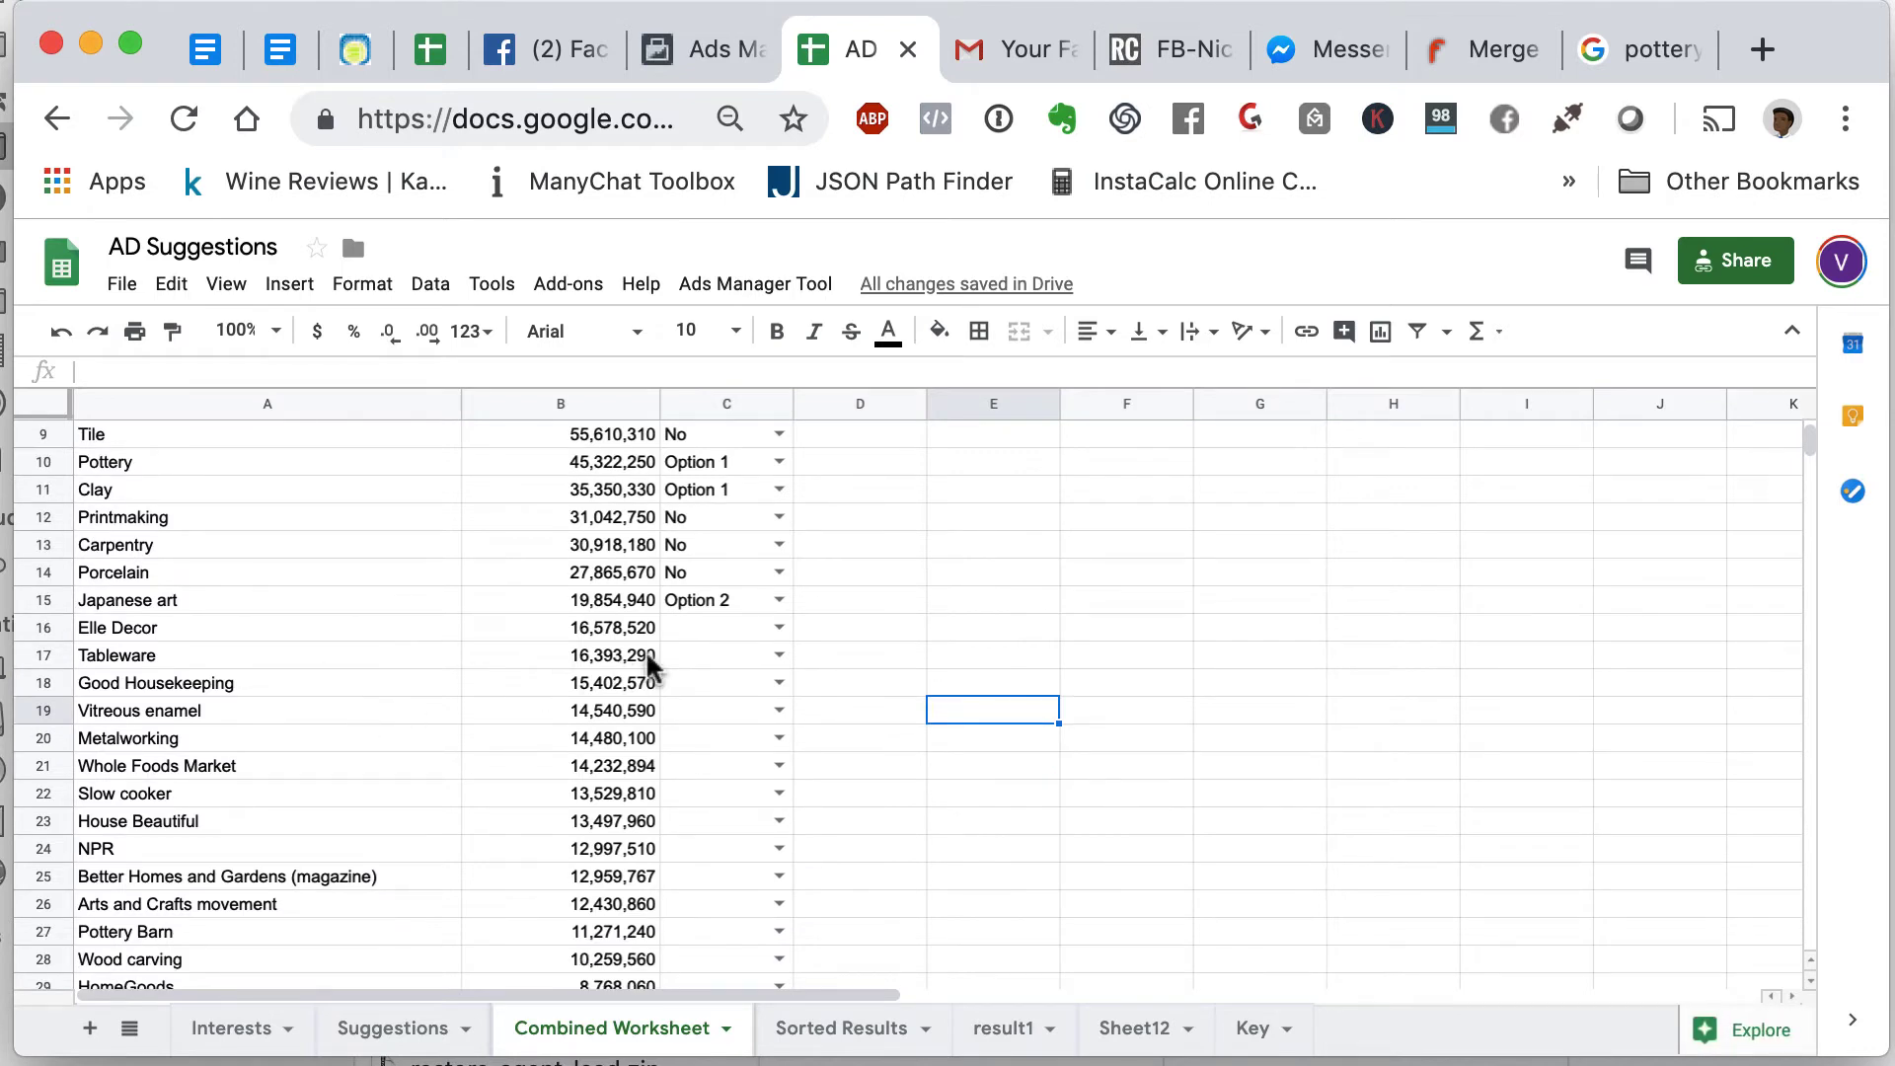
left_click(721, 632)
left_click(780, 628)
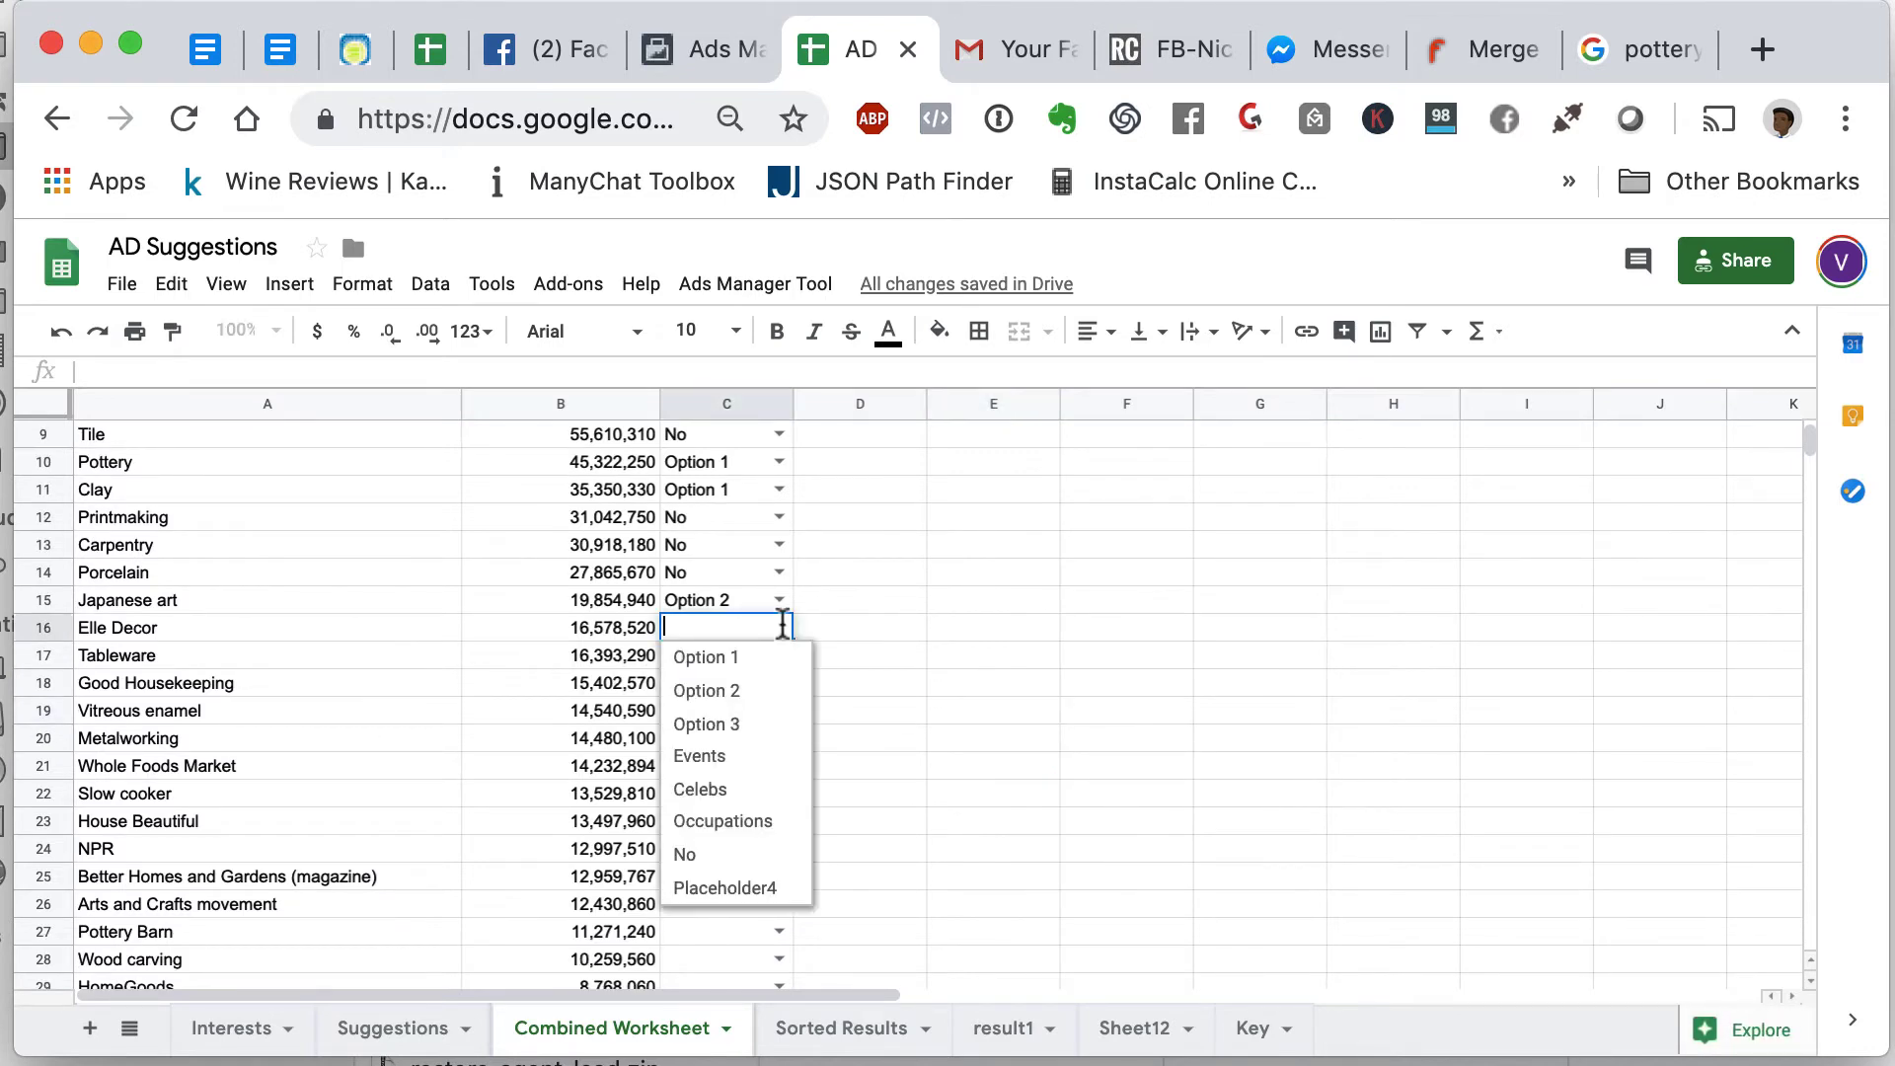
left_click(757, 731)
left_click(737, 659)
left_click(777, 656)
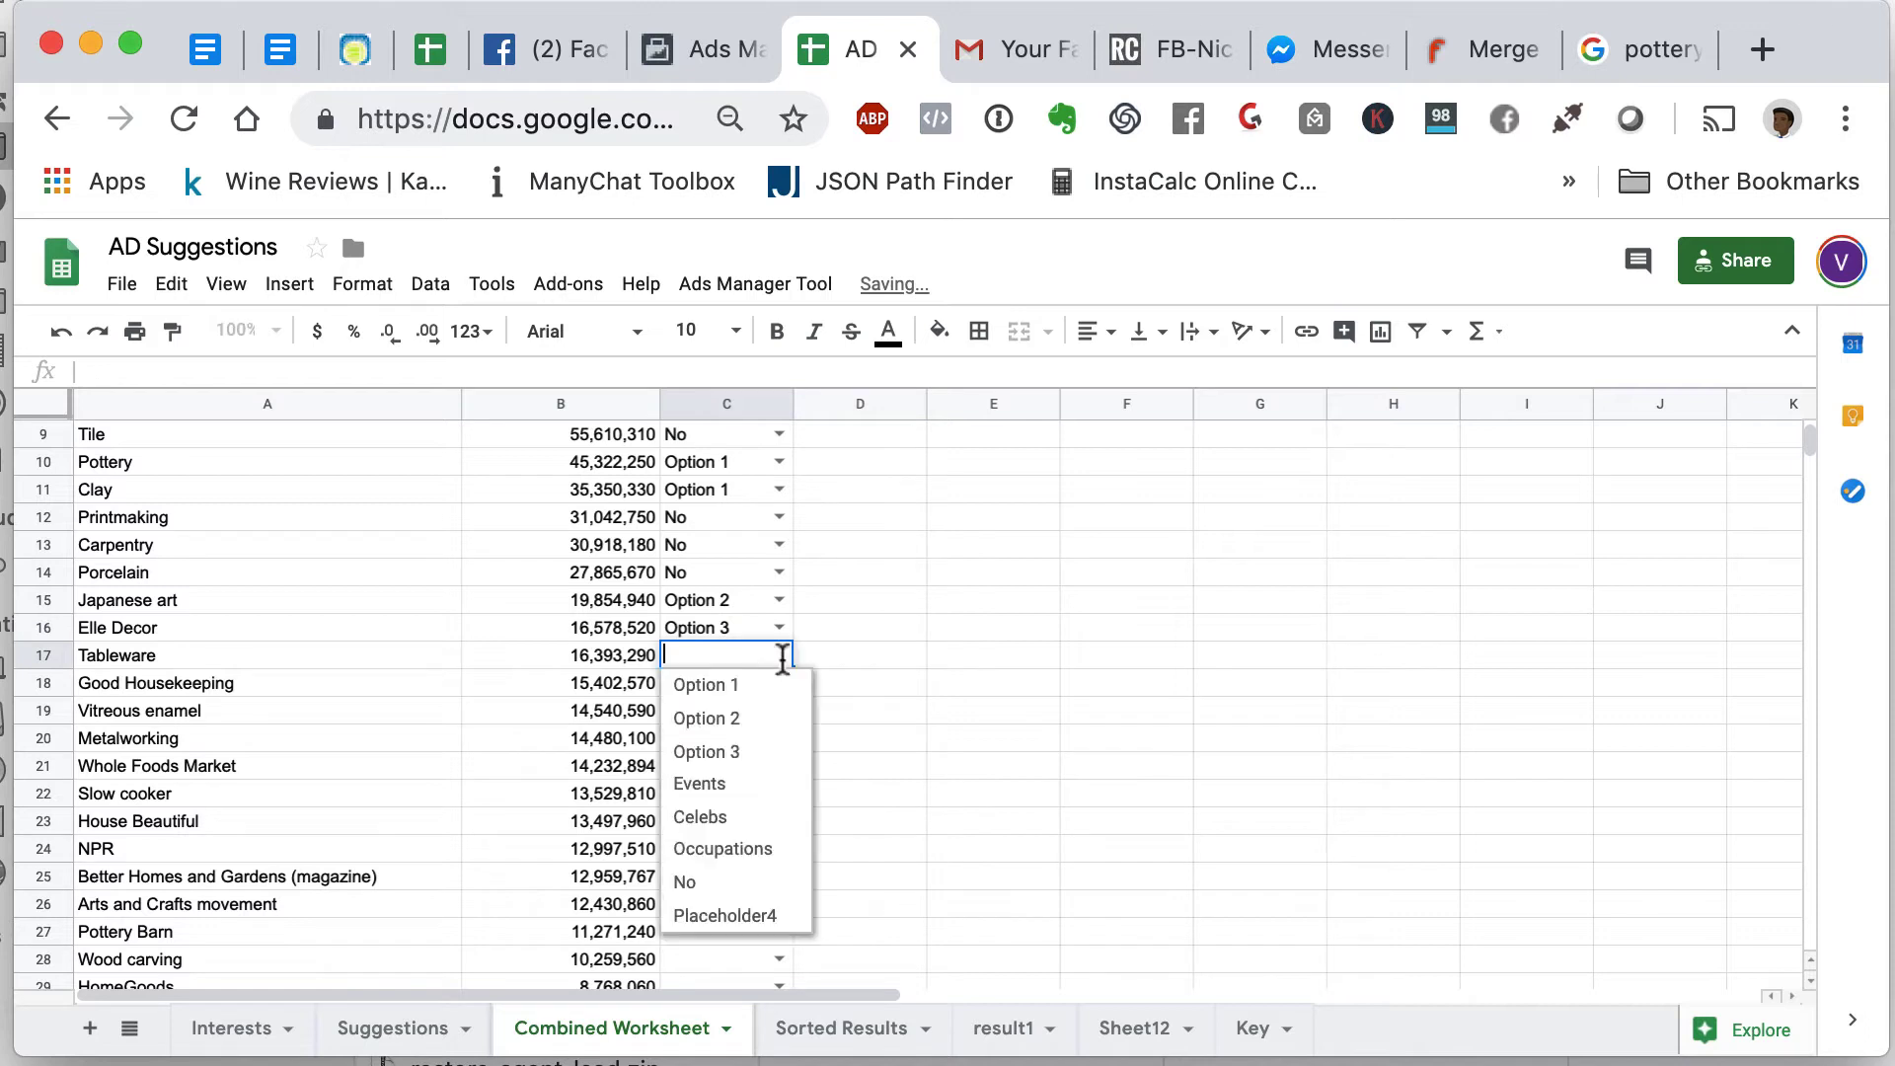
left_click(734, 883)
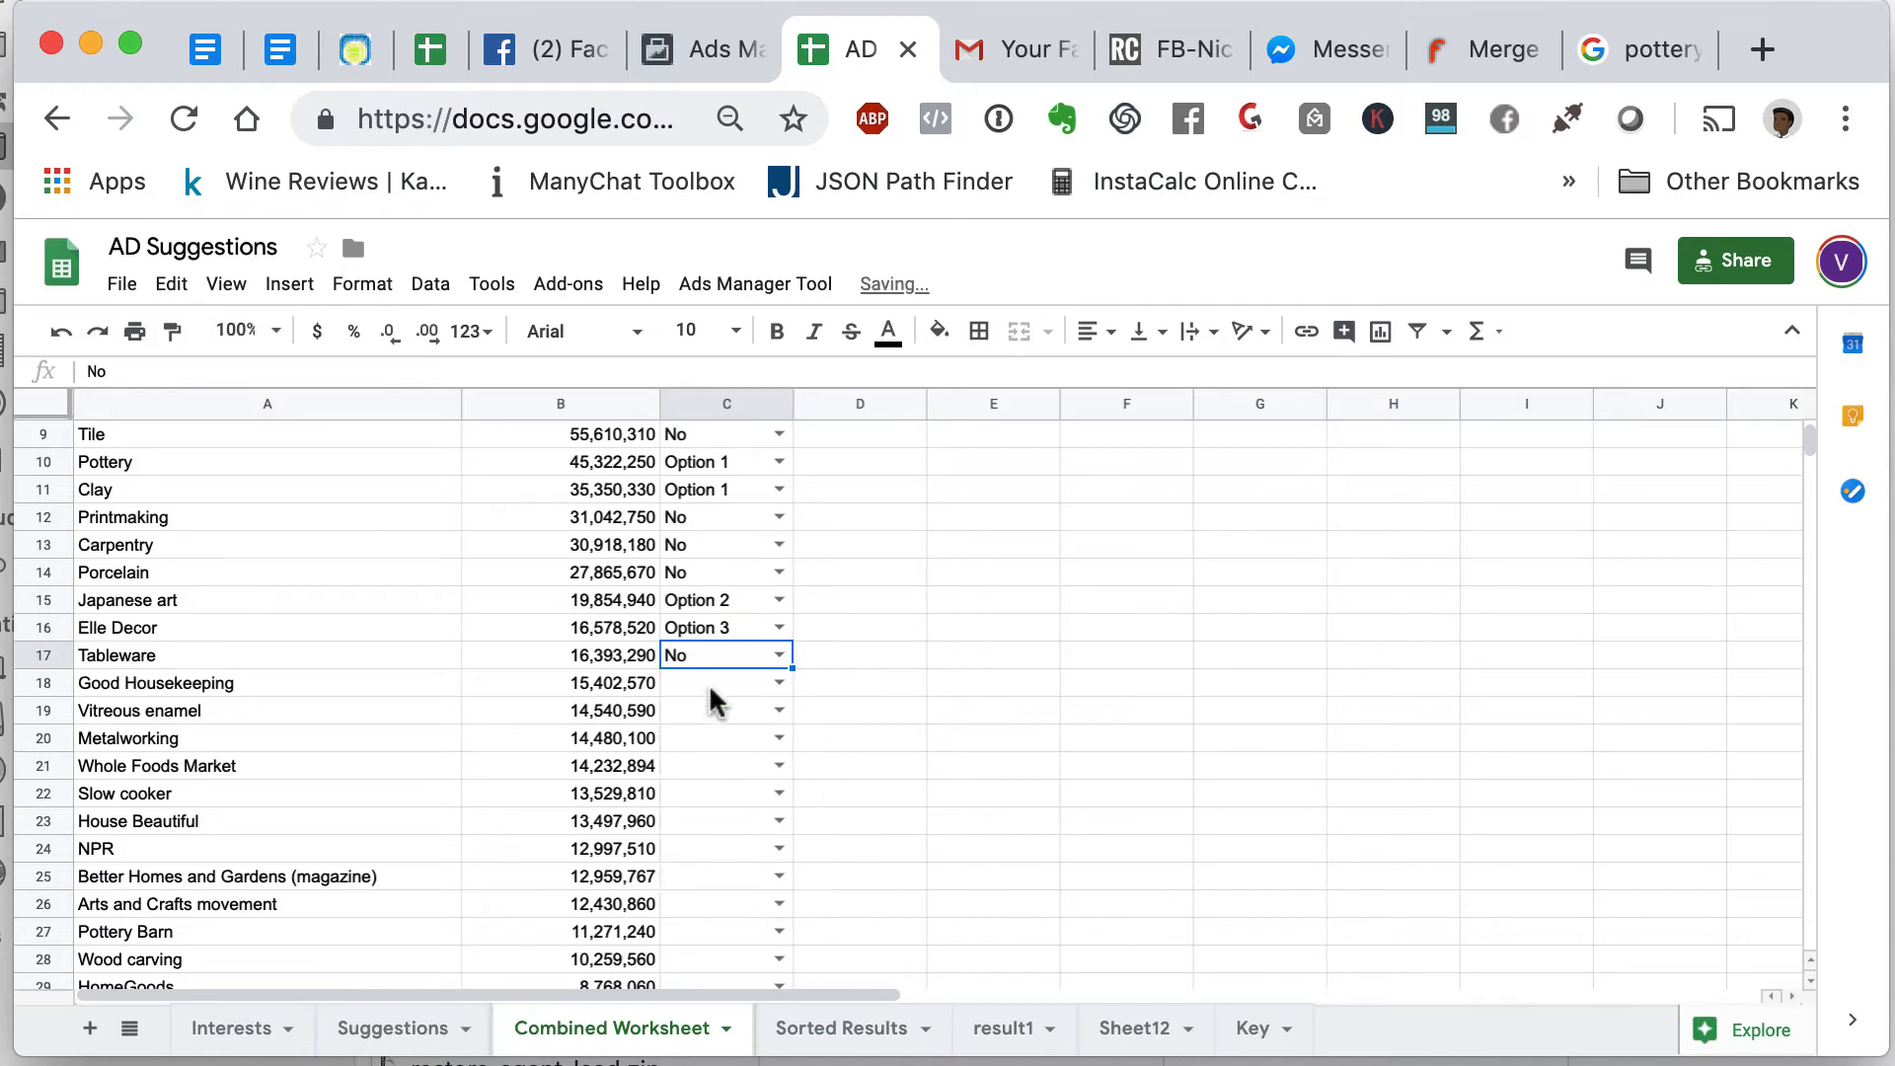
- Tag Good Housekeeping as Option 3 and copy the Vitreous enamel interest from A19
left_click(727, 683)
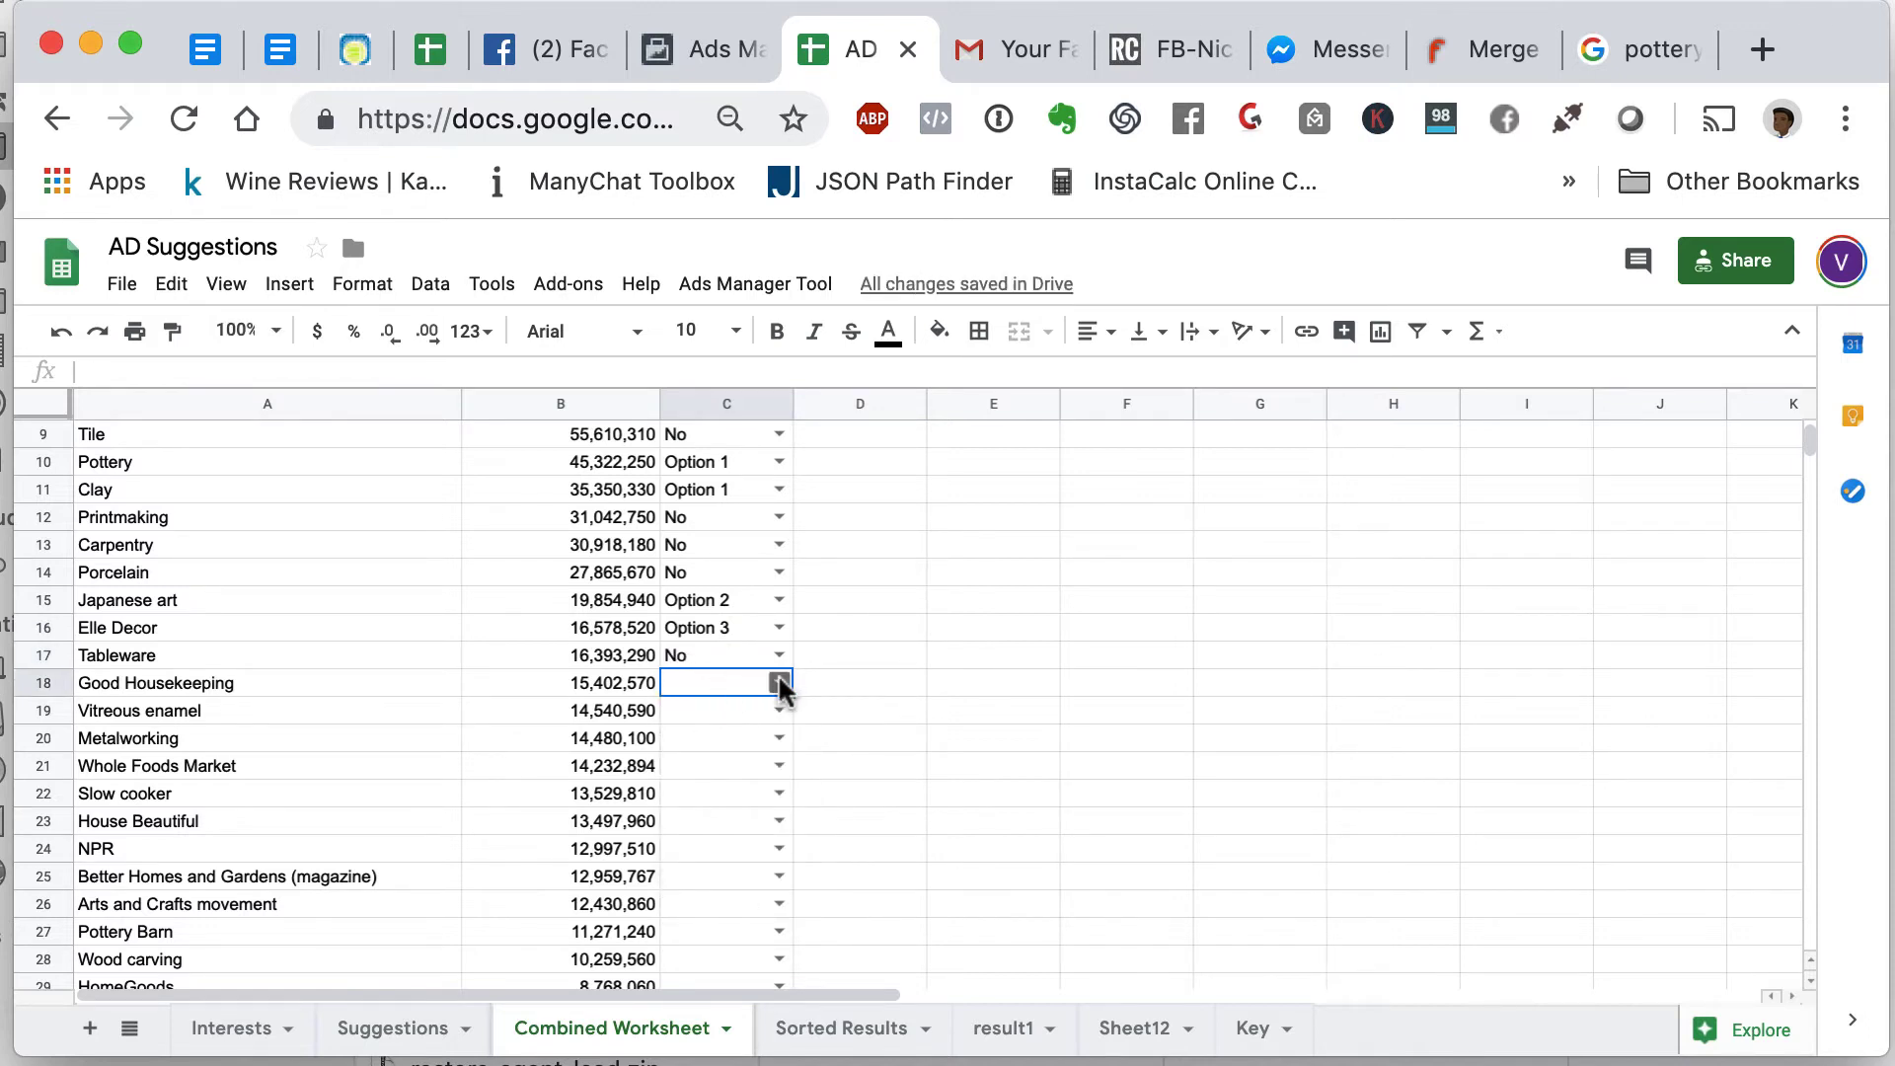
left_click(779, 681)
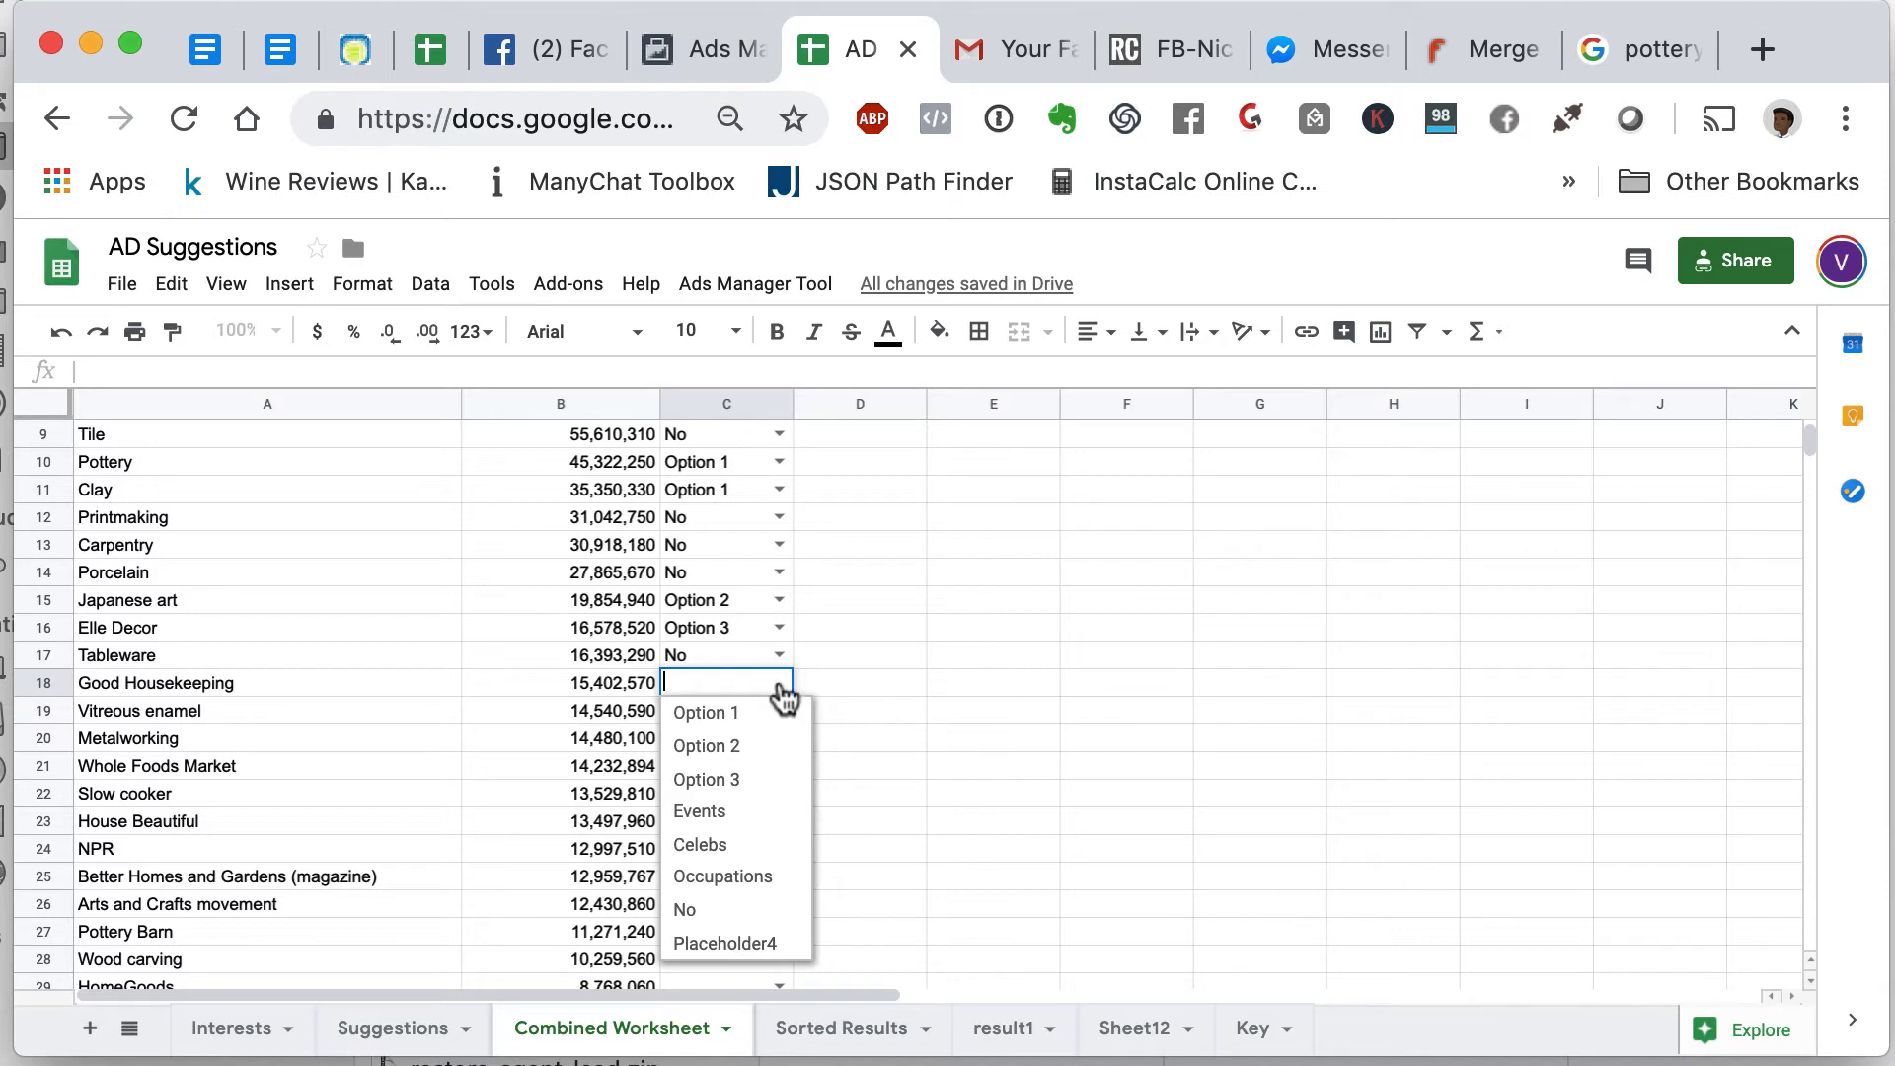
left_click(740, 780)
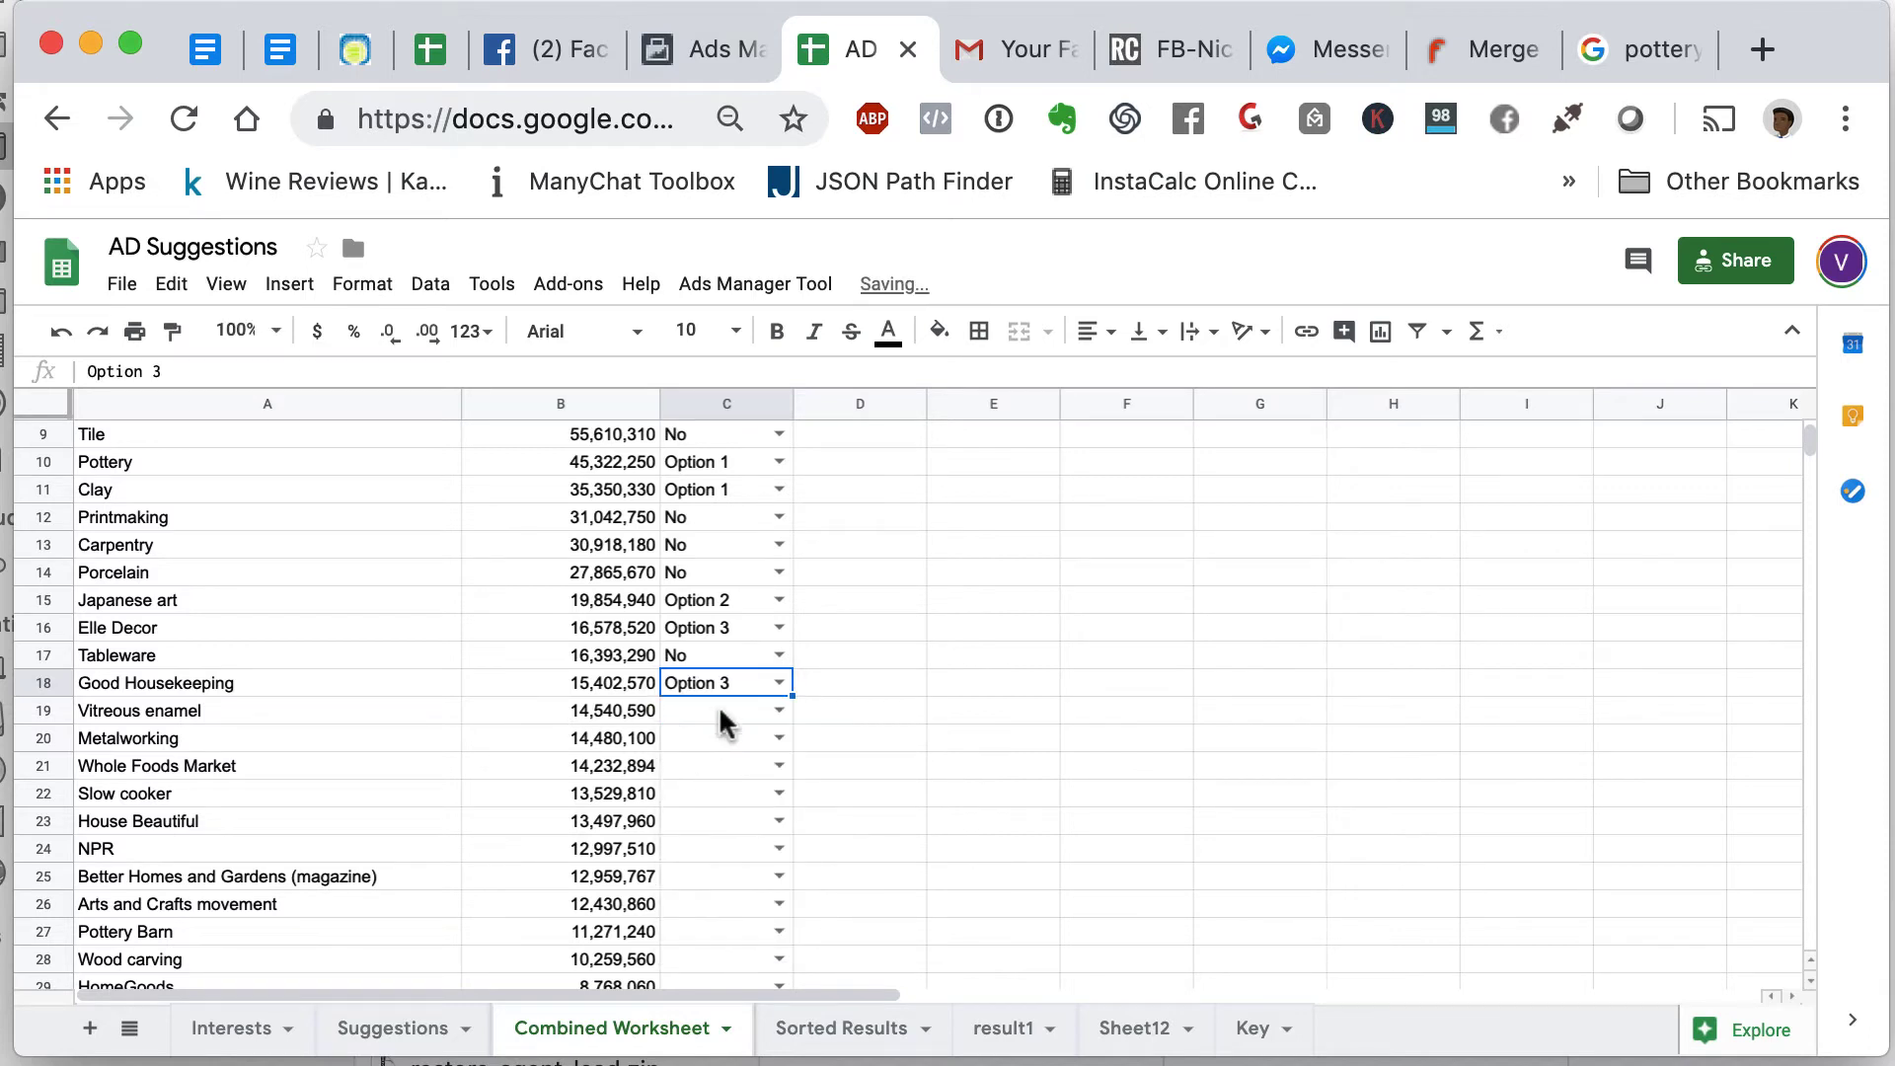
left_click(154, 705)
key("super+c")
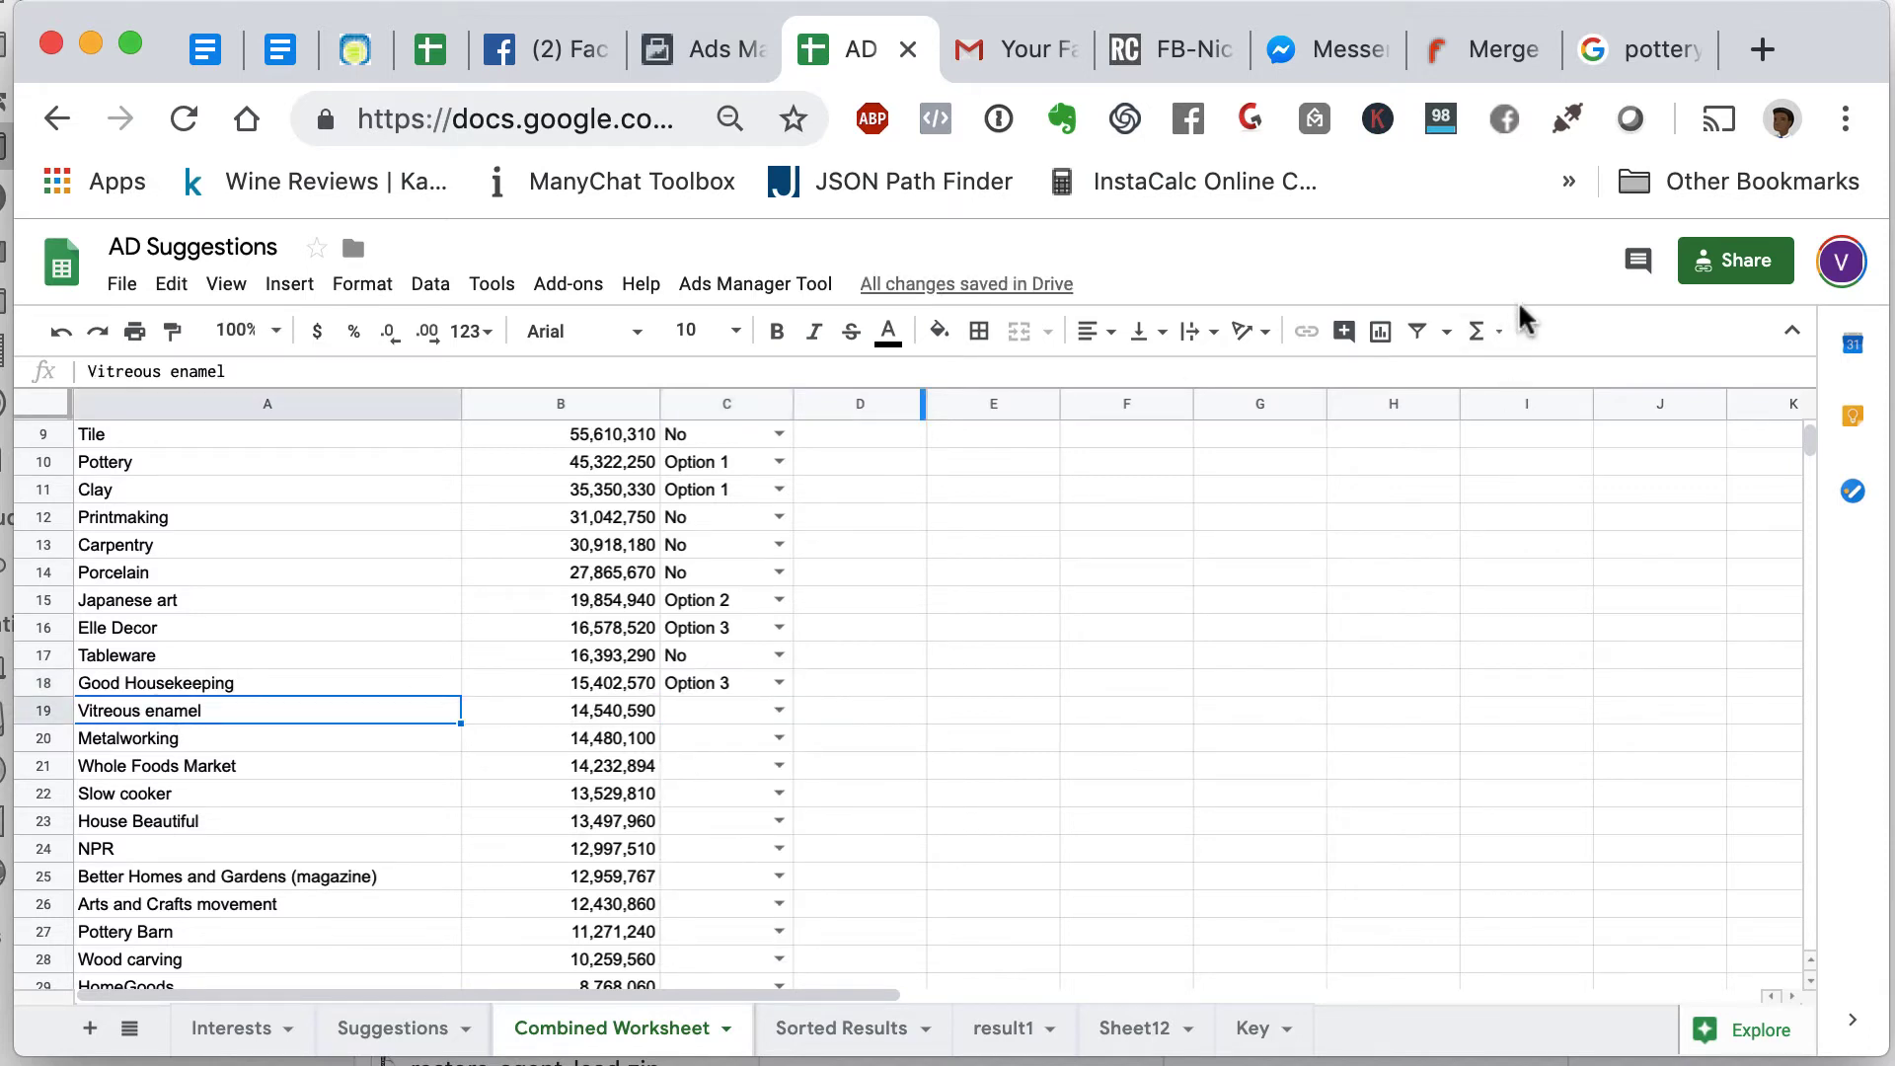
- Search Google's All results for 'Vitreous enamel' and skim what comes up
left_click(1643, 54)
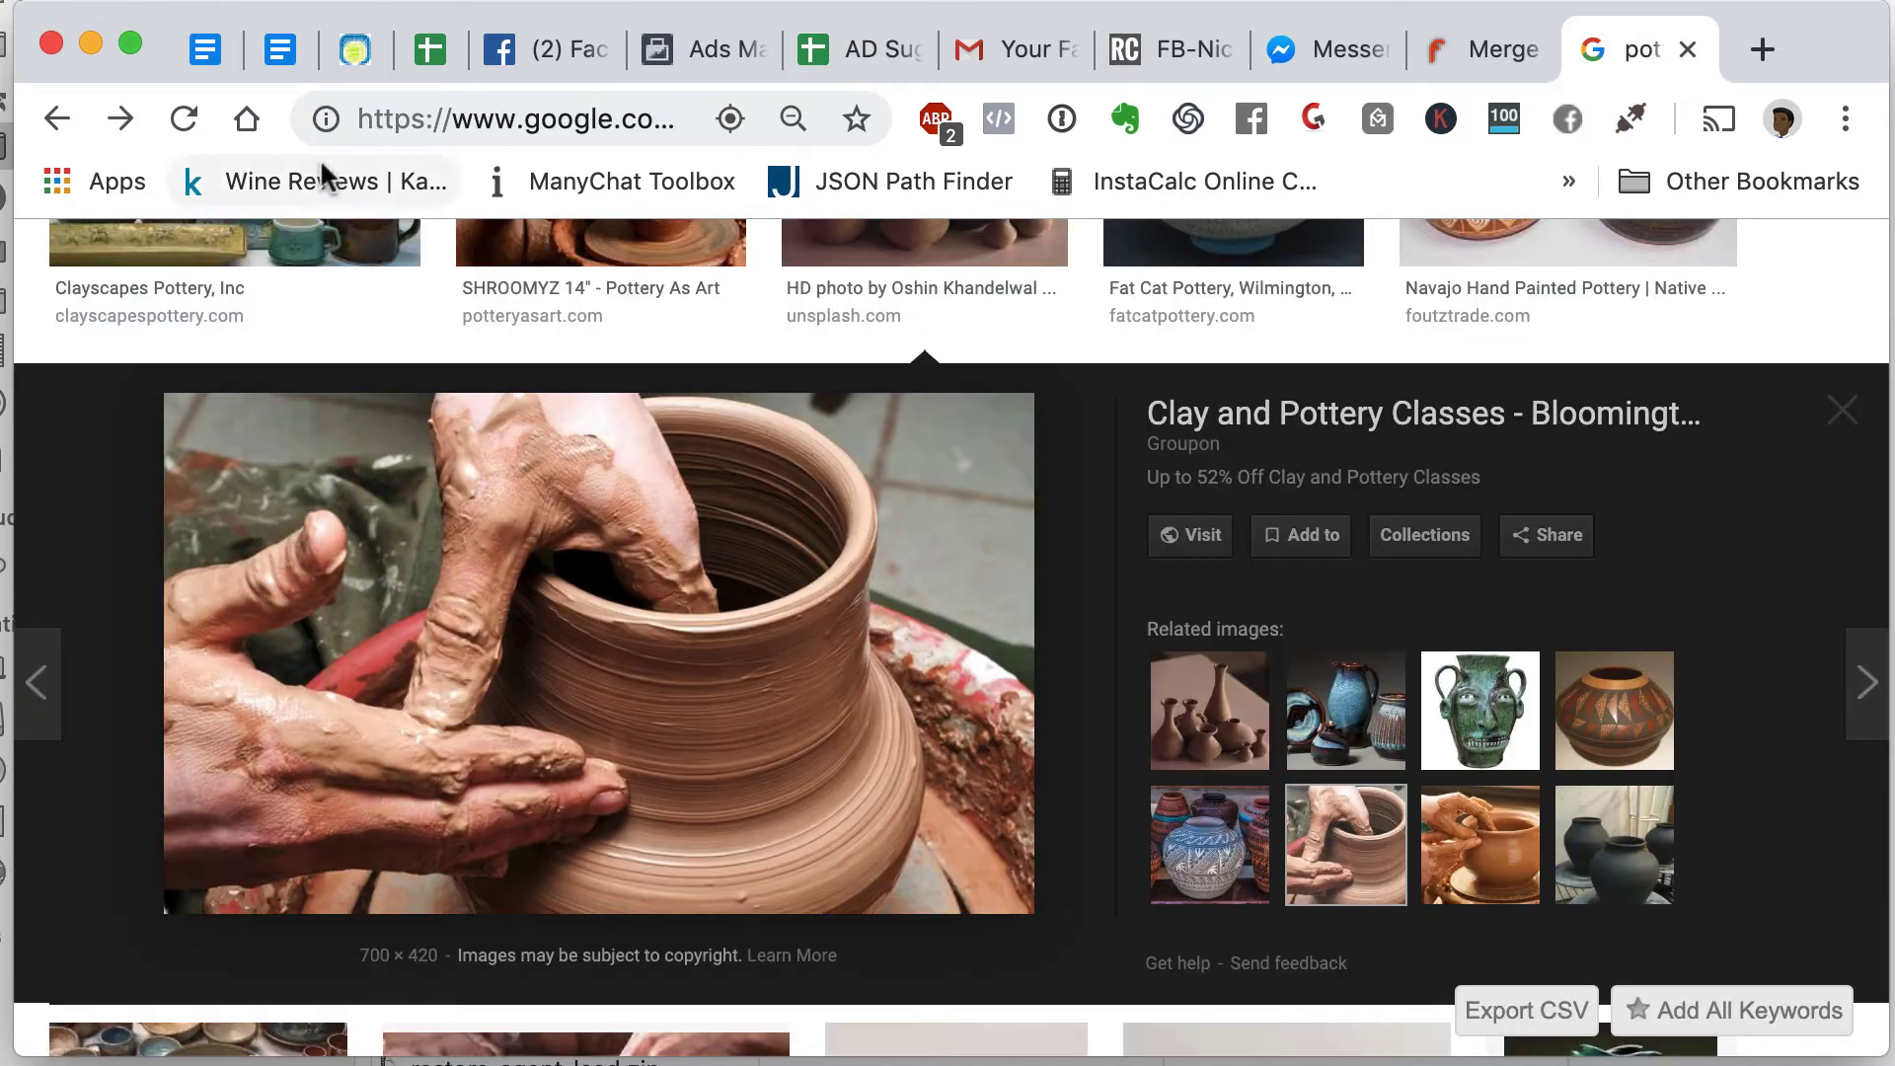
scroll(609, 440, "up", 5)
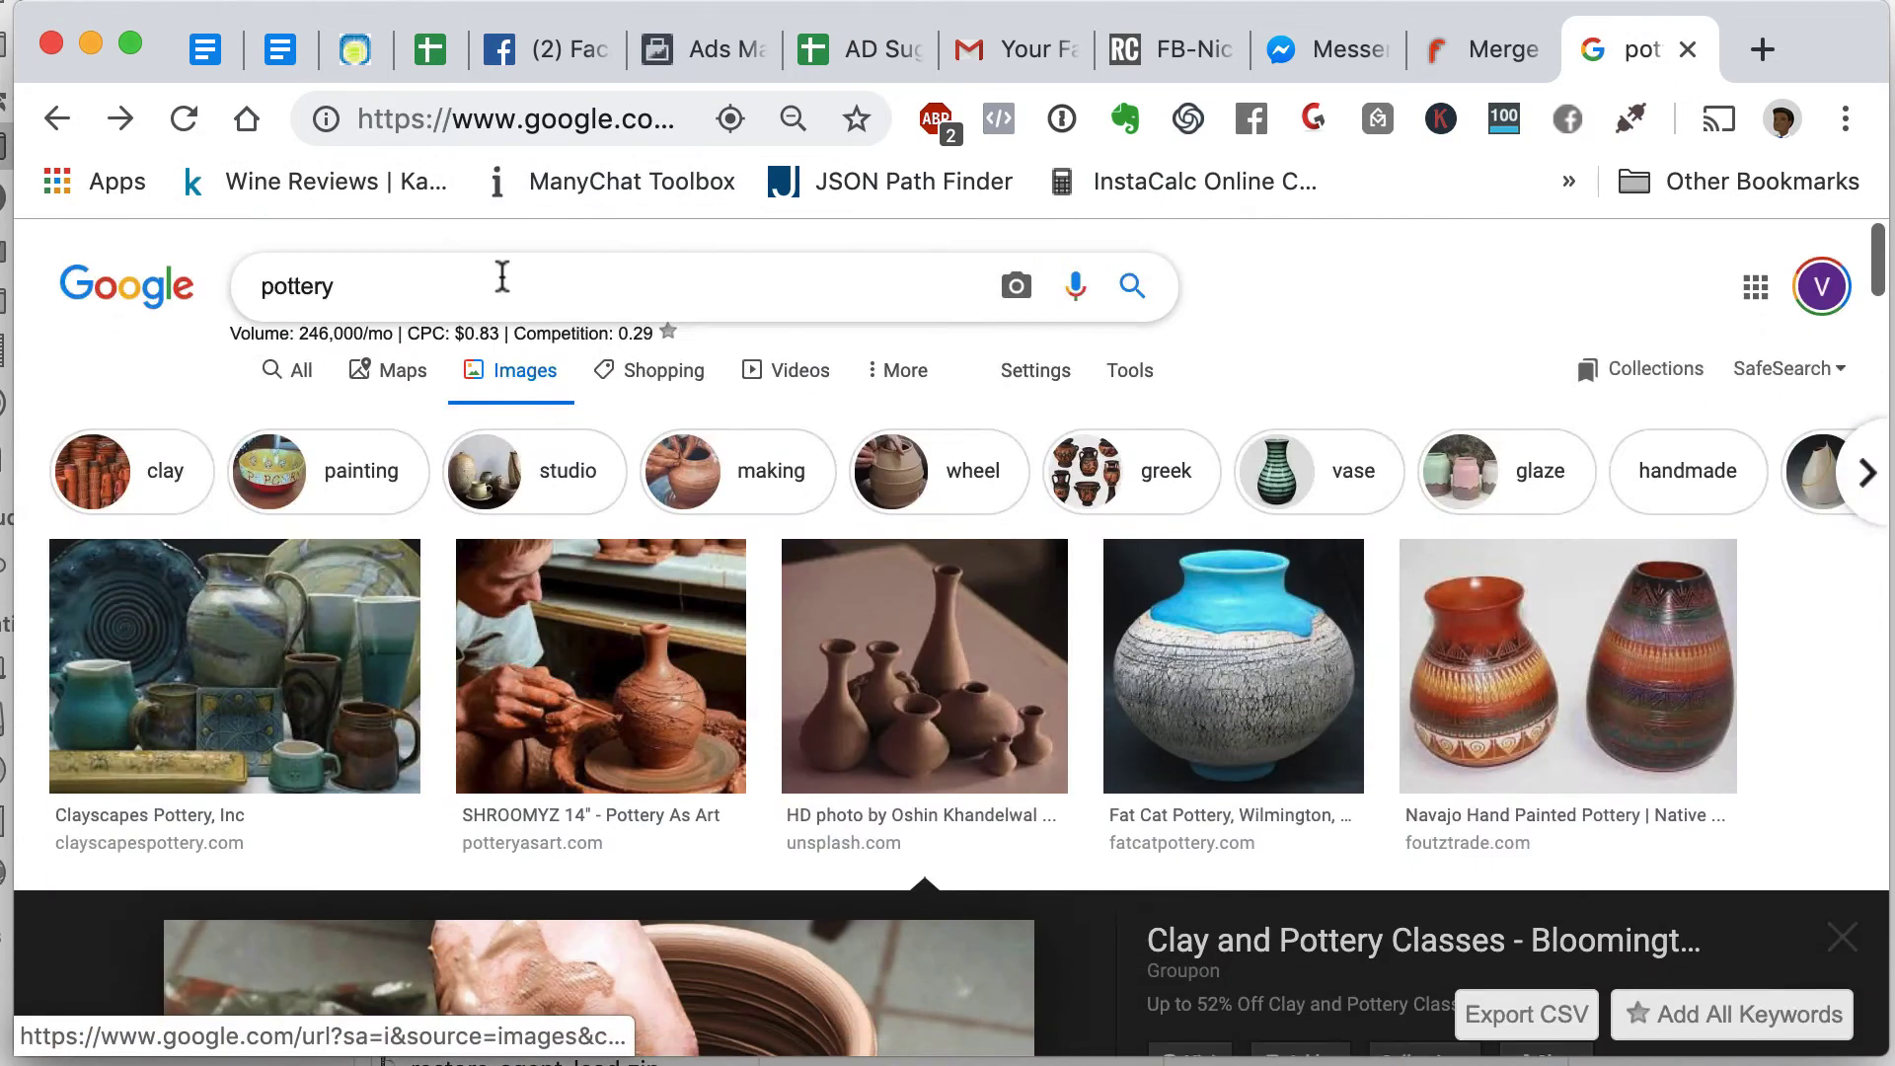
left_click(286, 366)
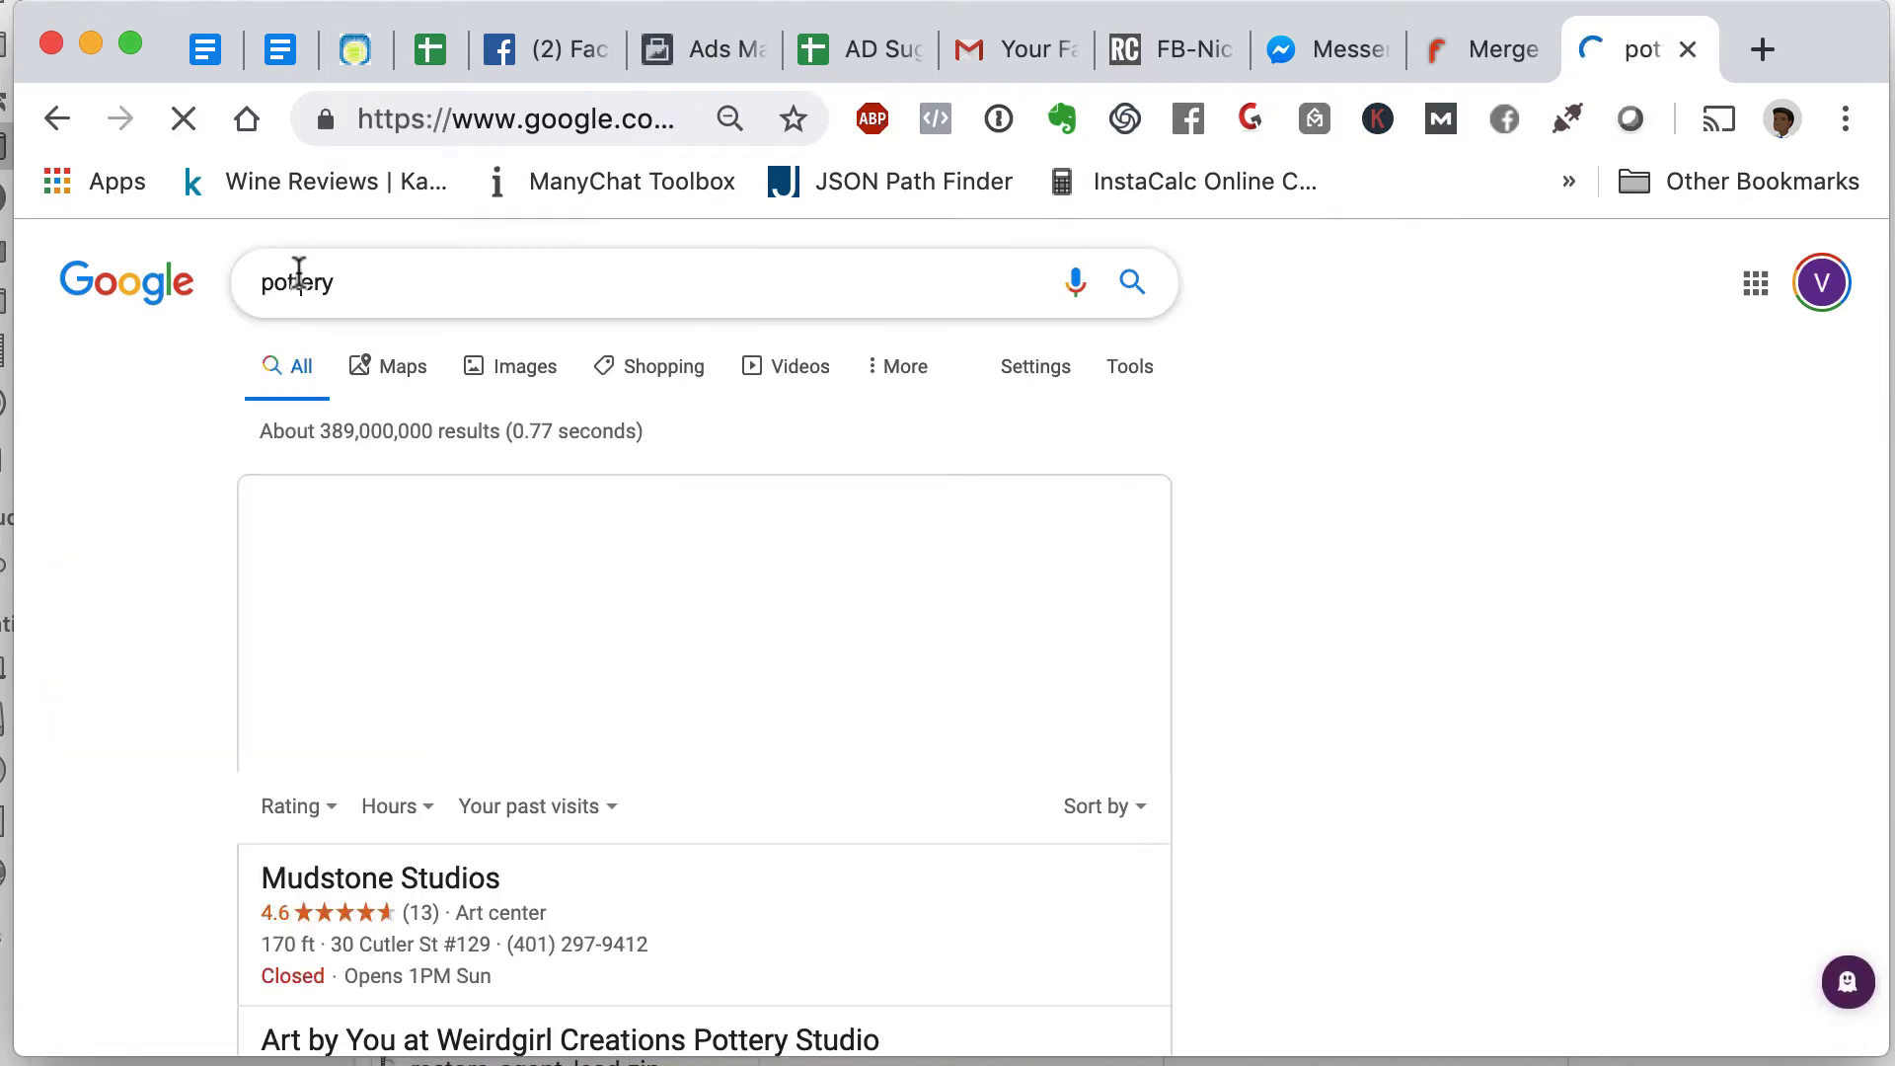
left_click(299, 275)
double_click(299, 275)
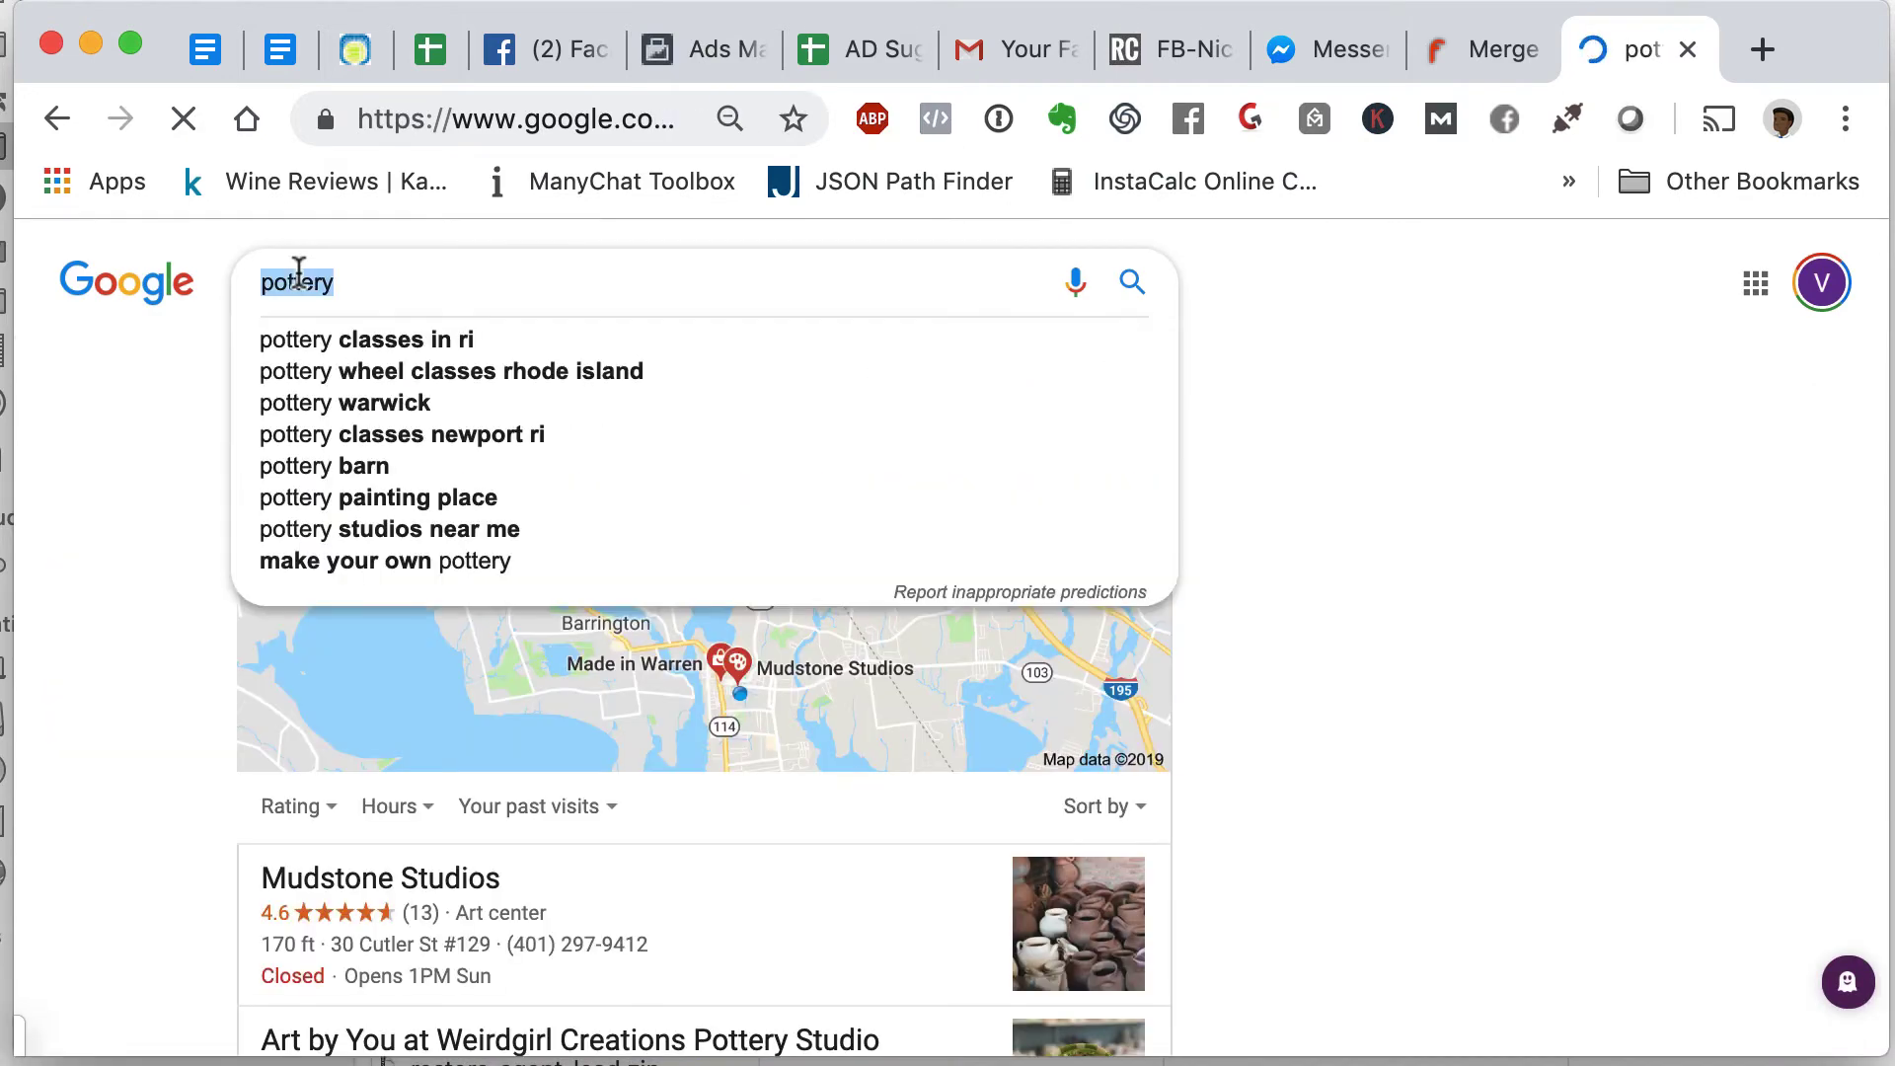
type("Vitreous enamel")
key("Return")
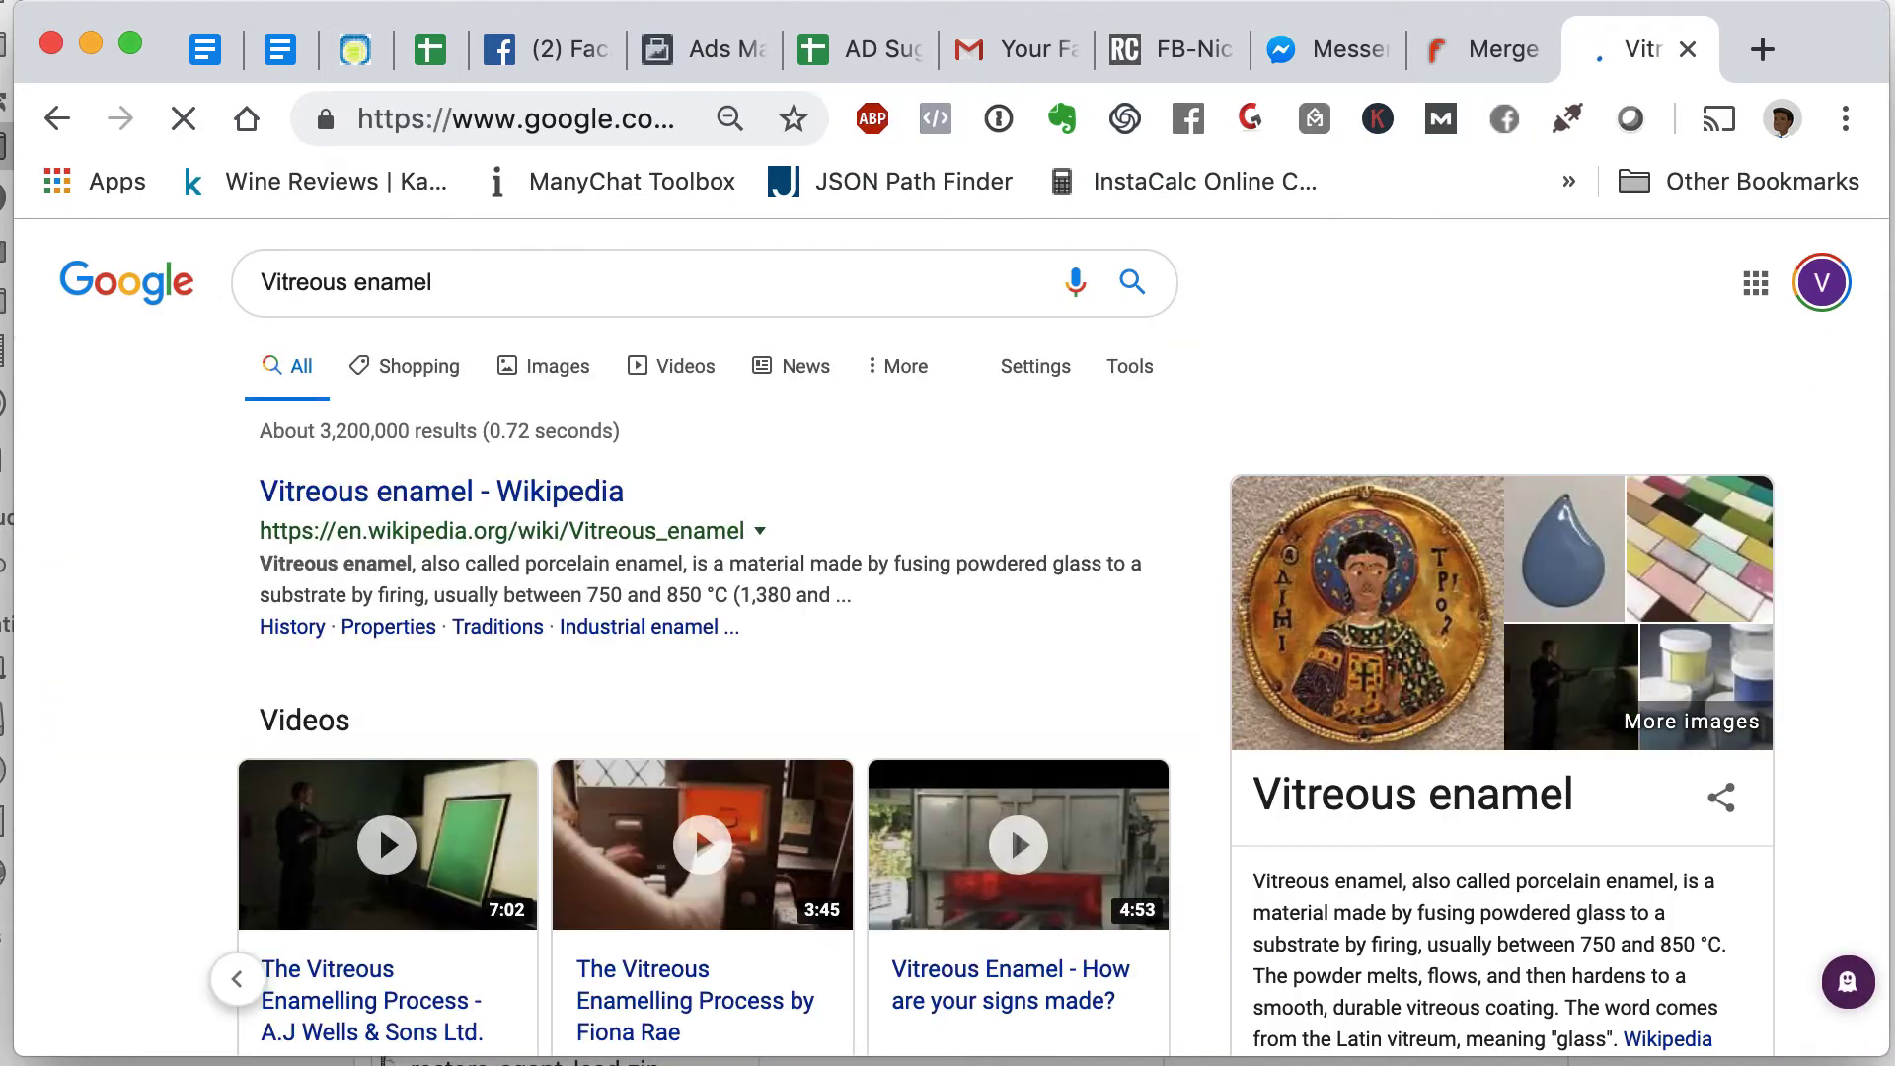
scroll(242, 784, "down", 3)
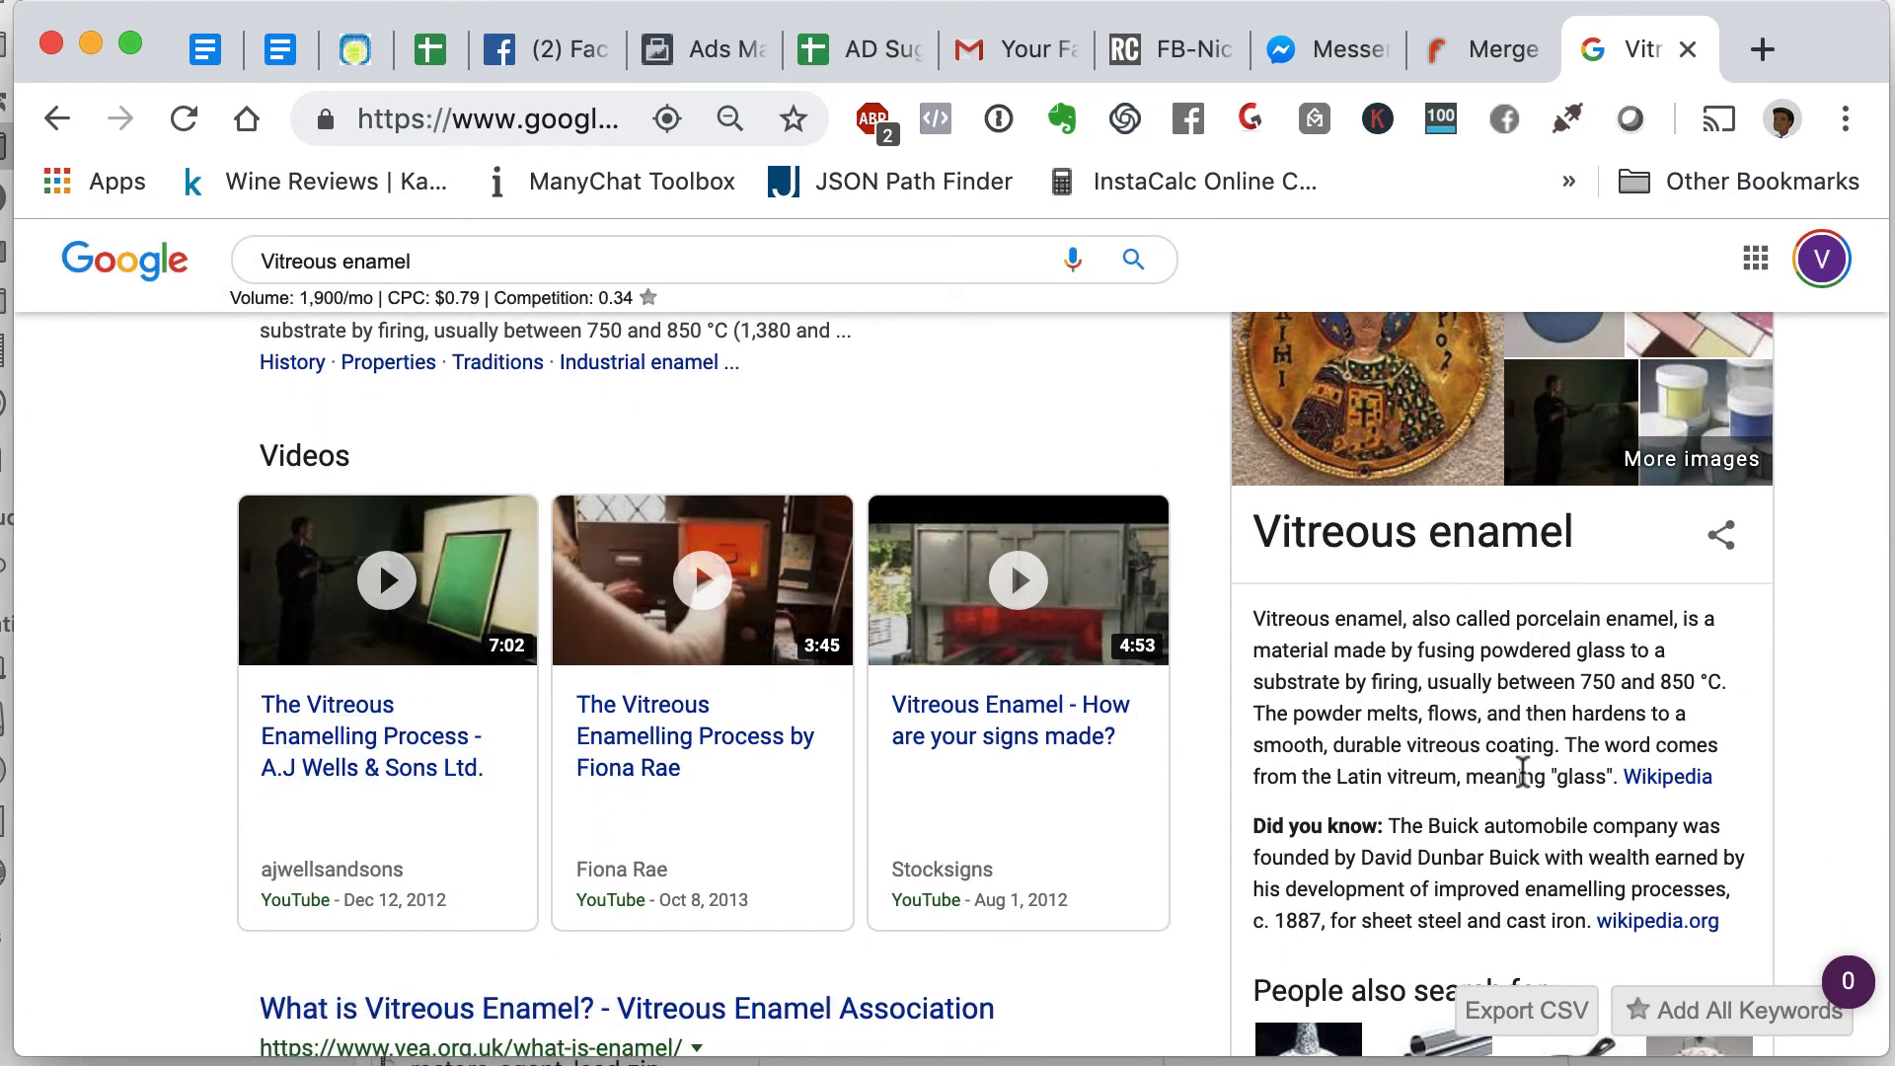
left_click(858, 54)
- Mark Vitreous enamel and Metalworking as No in the Manage column
left_click(761, 711)
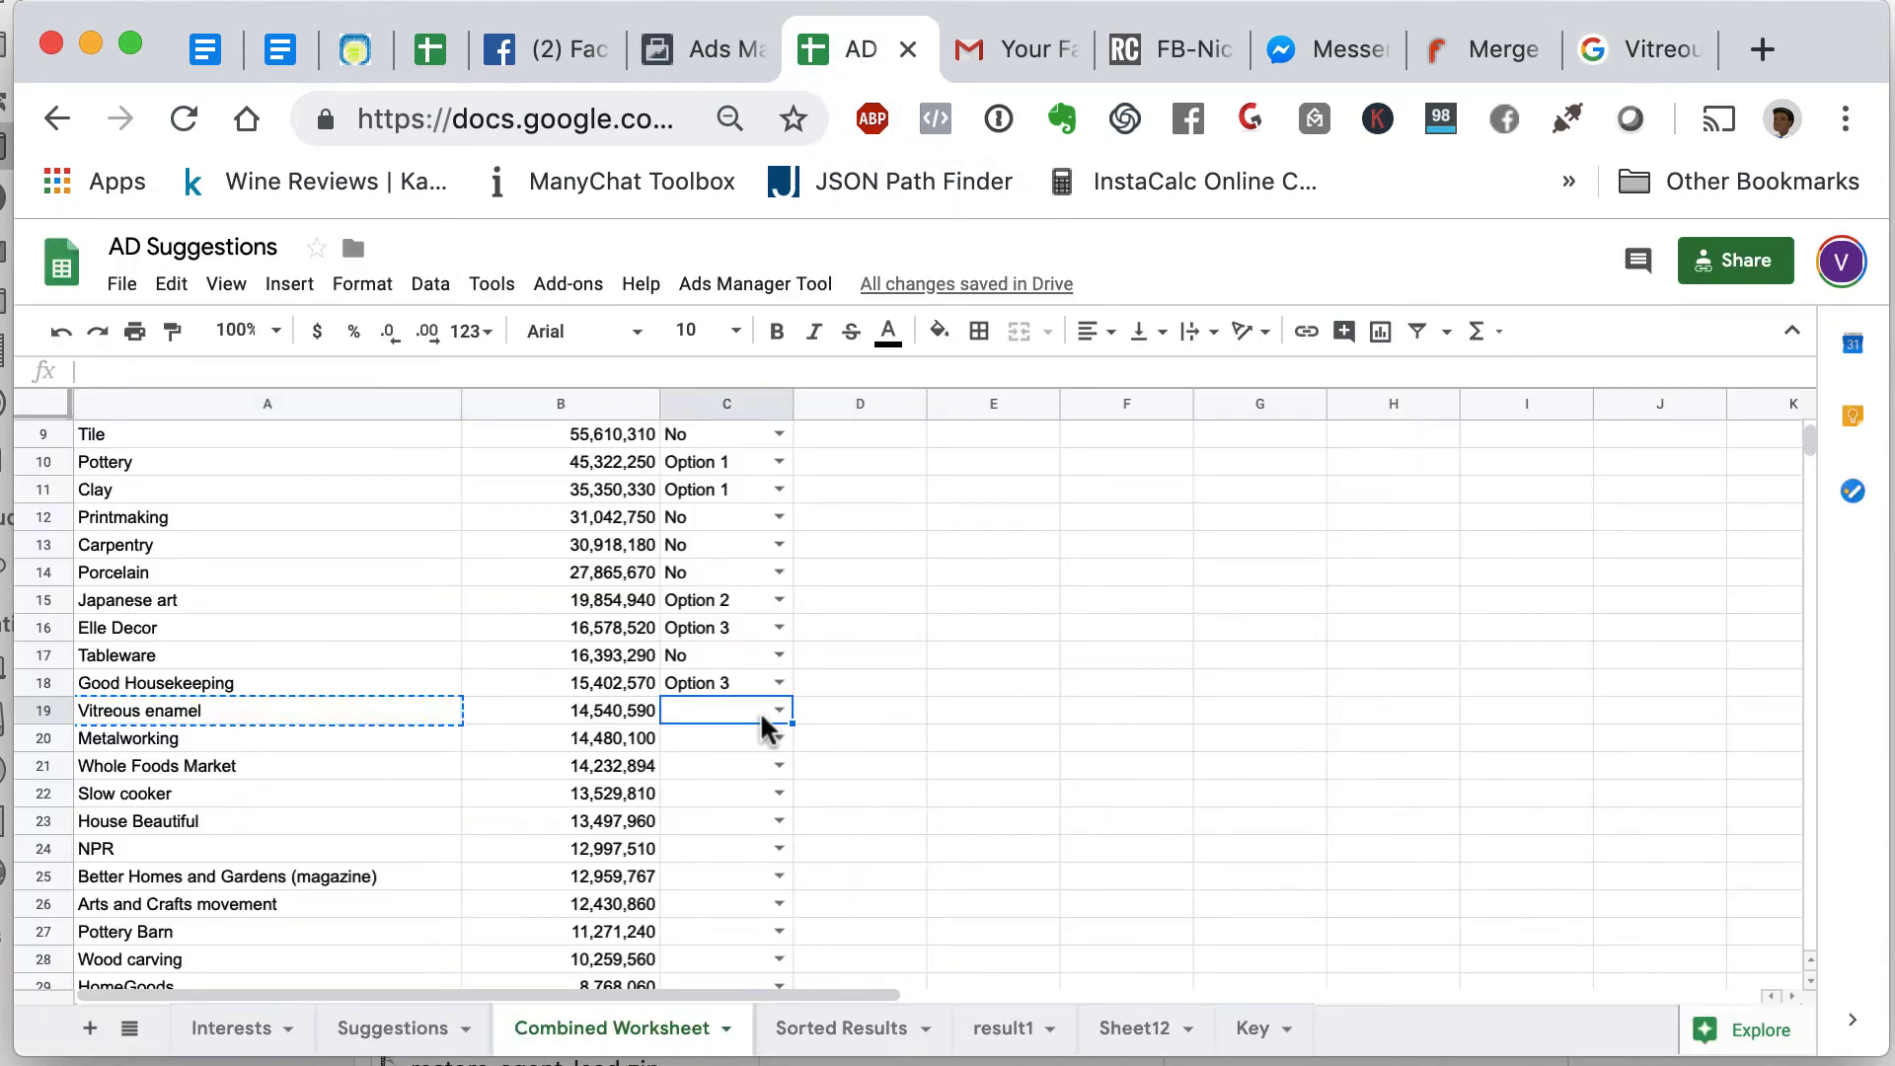
left_click(779, 710)
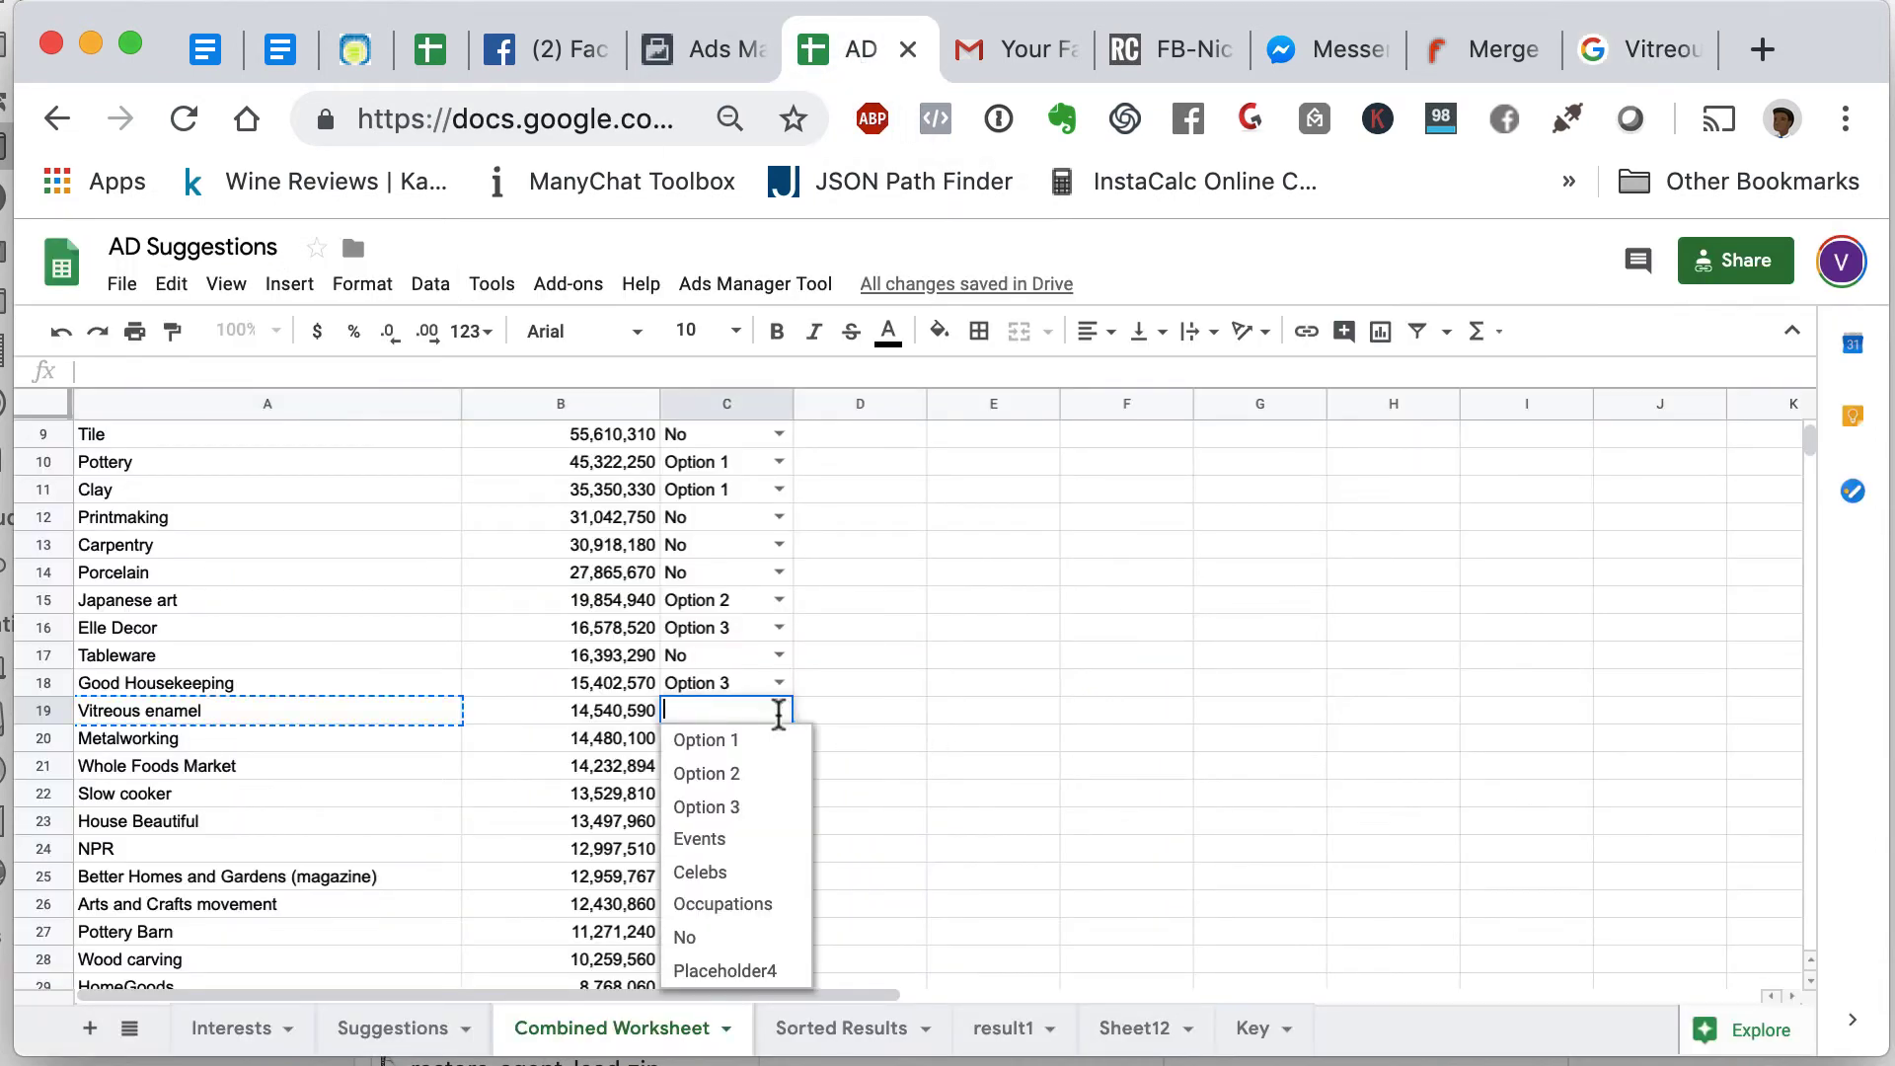
left_click(744, 939)
left_click(367, 748)
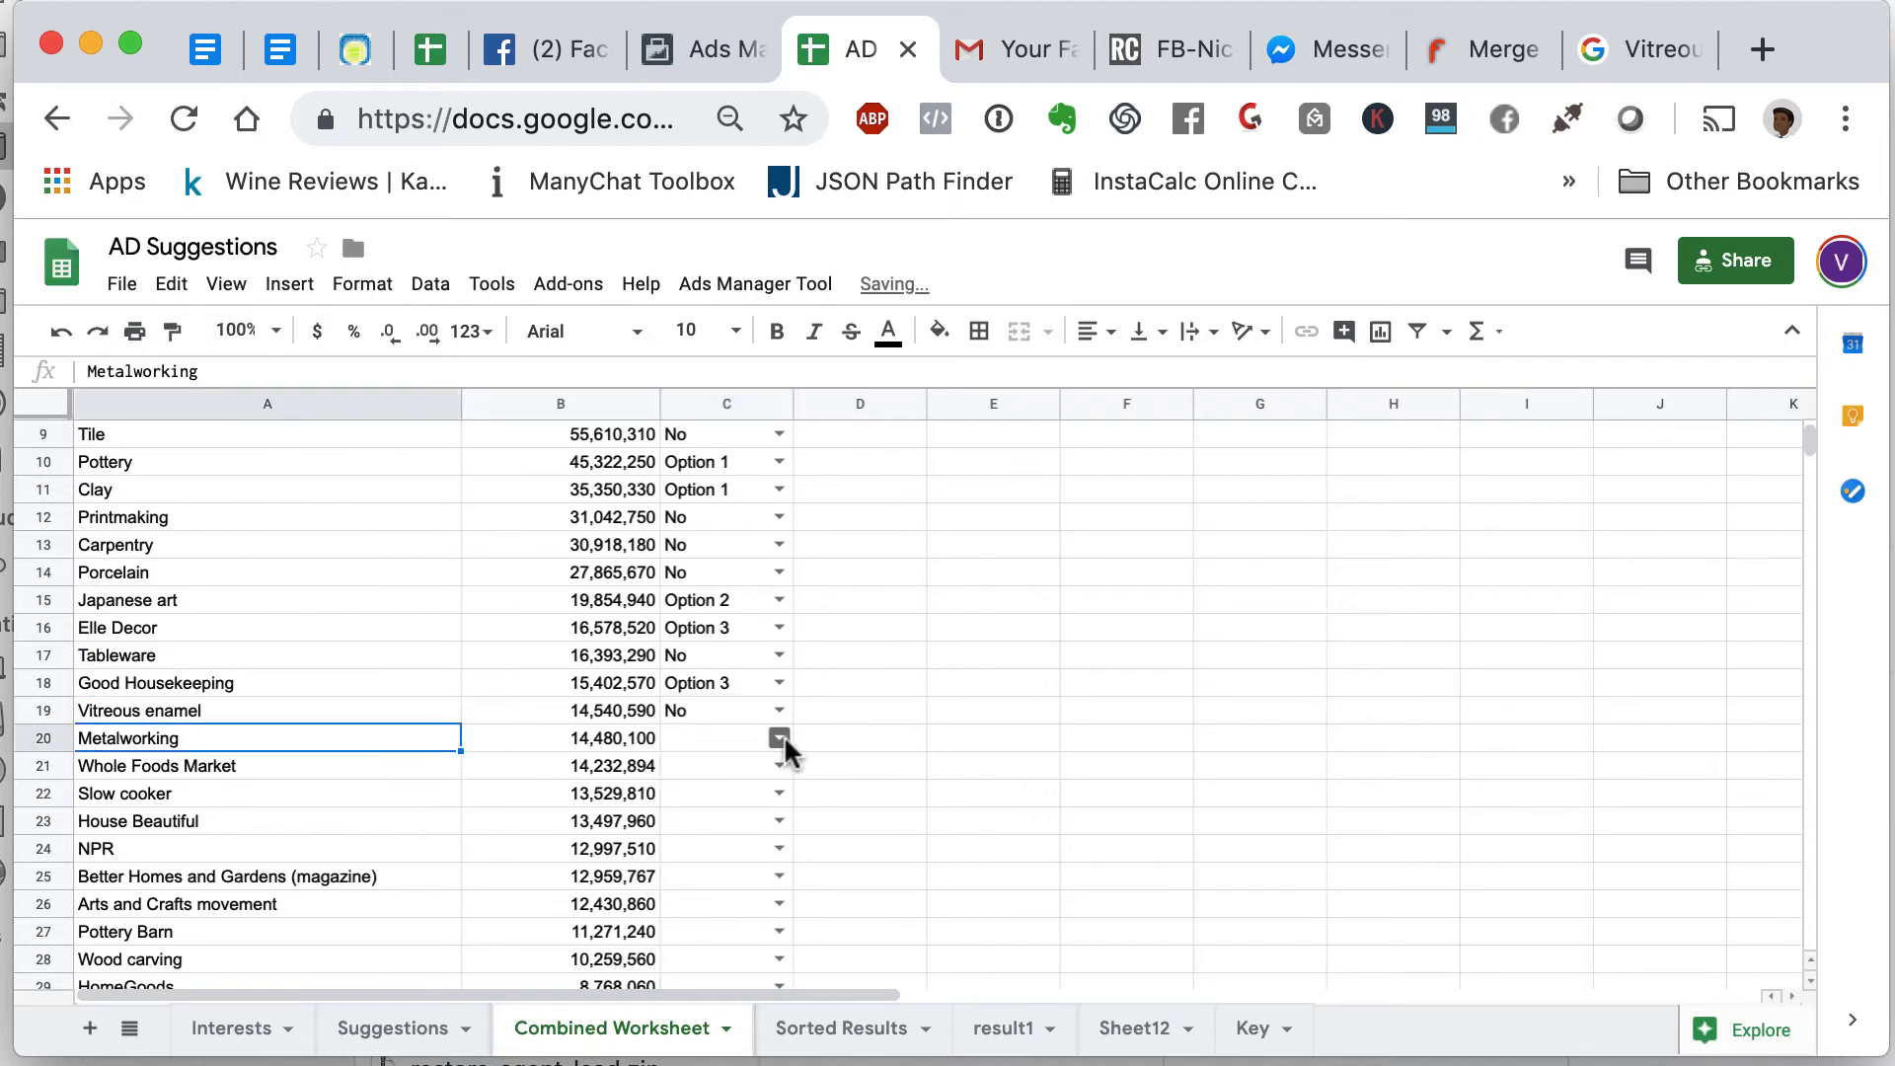
left_click(779, 738)
left_click(711, 965)
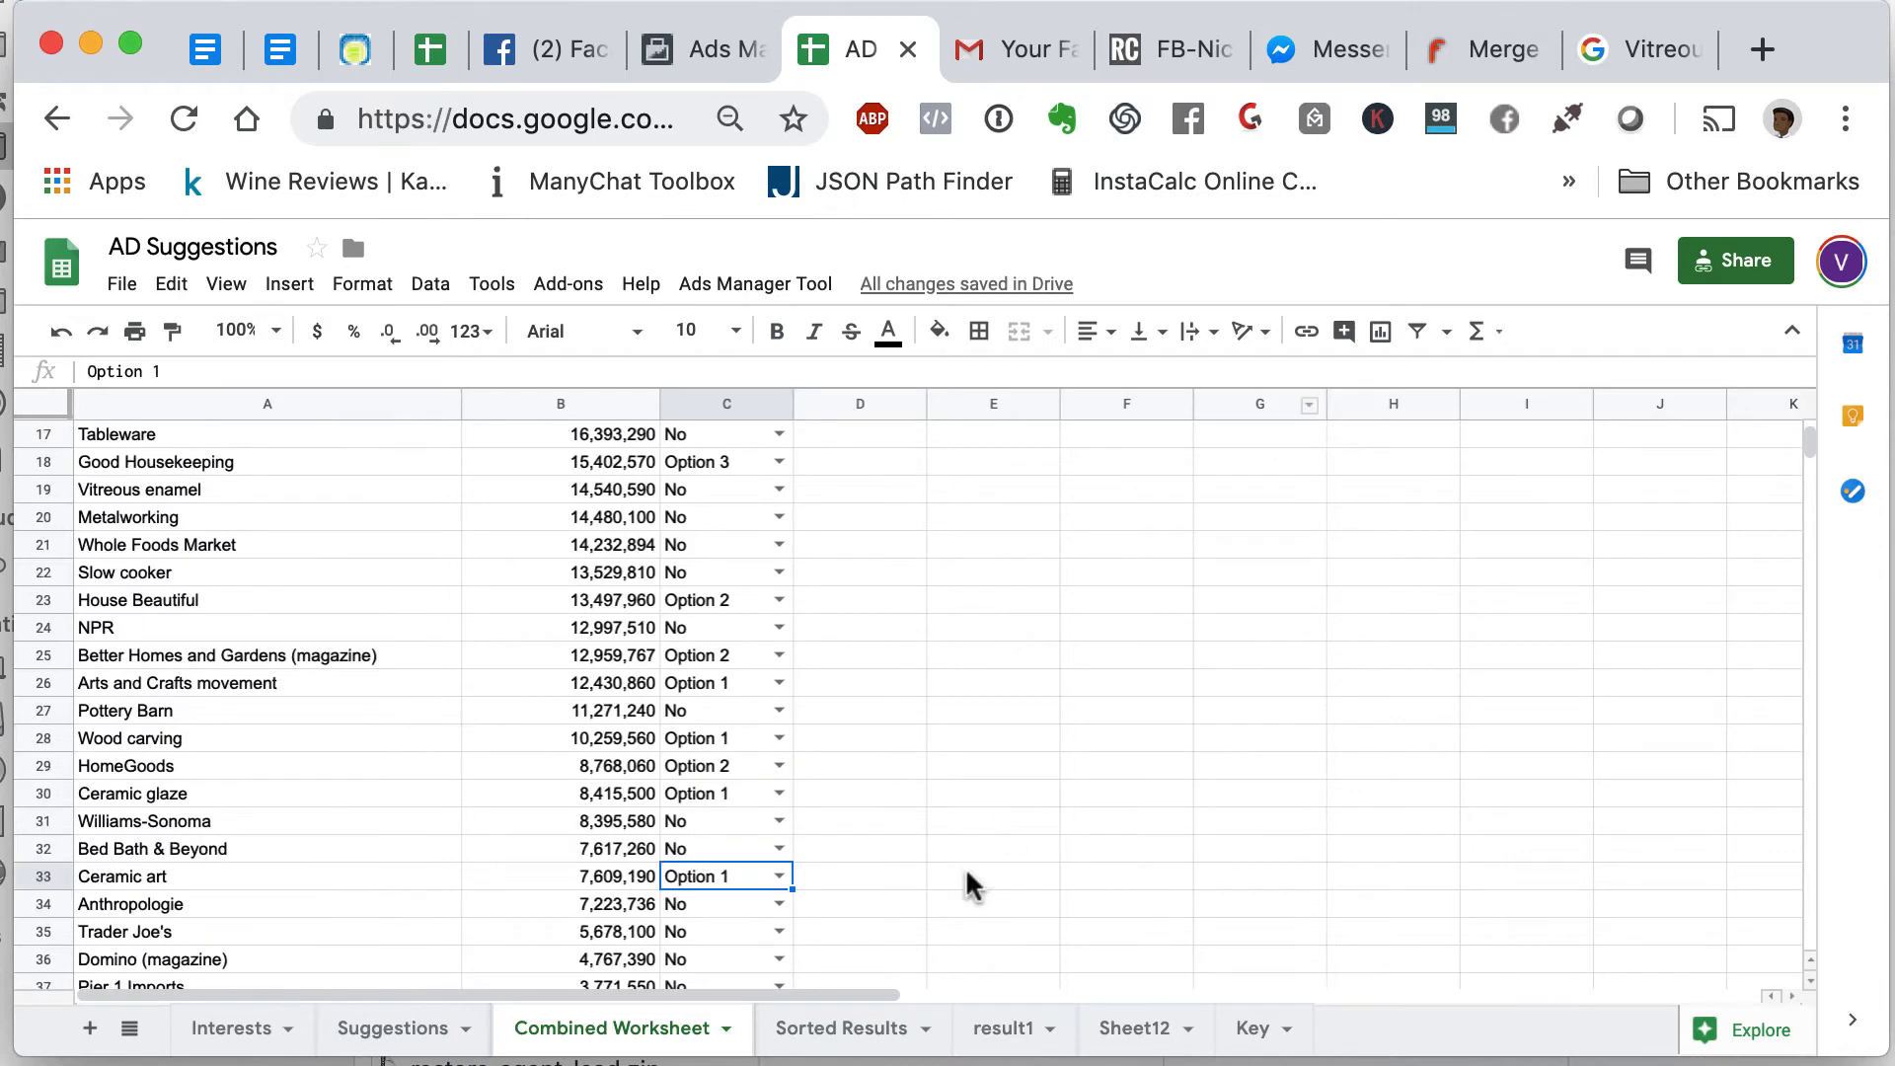
scroll(972, 885, "down", 8)
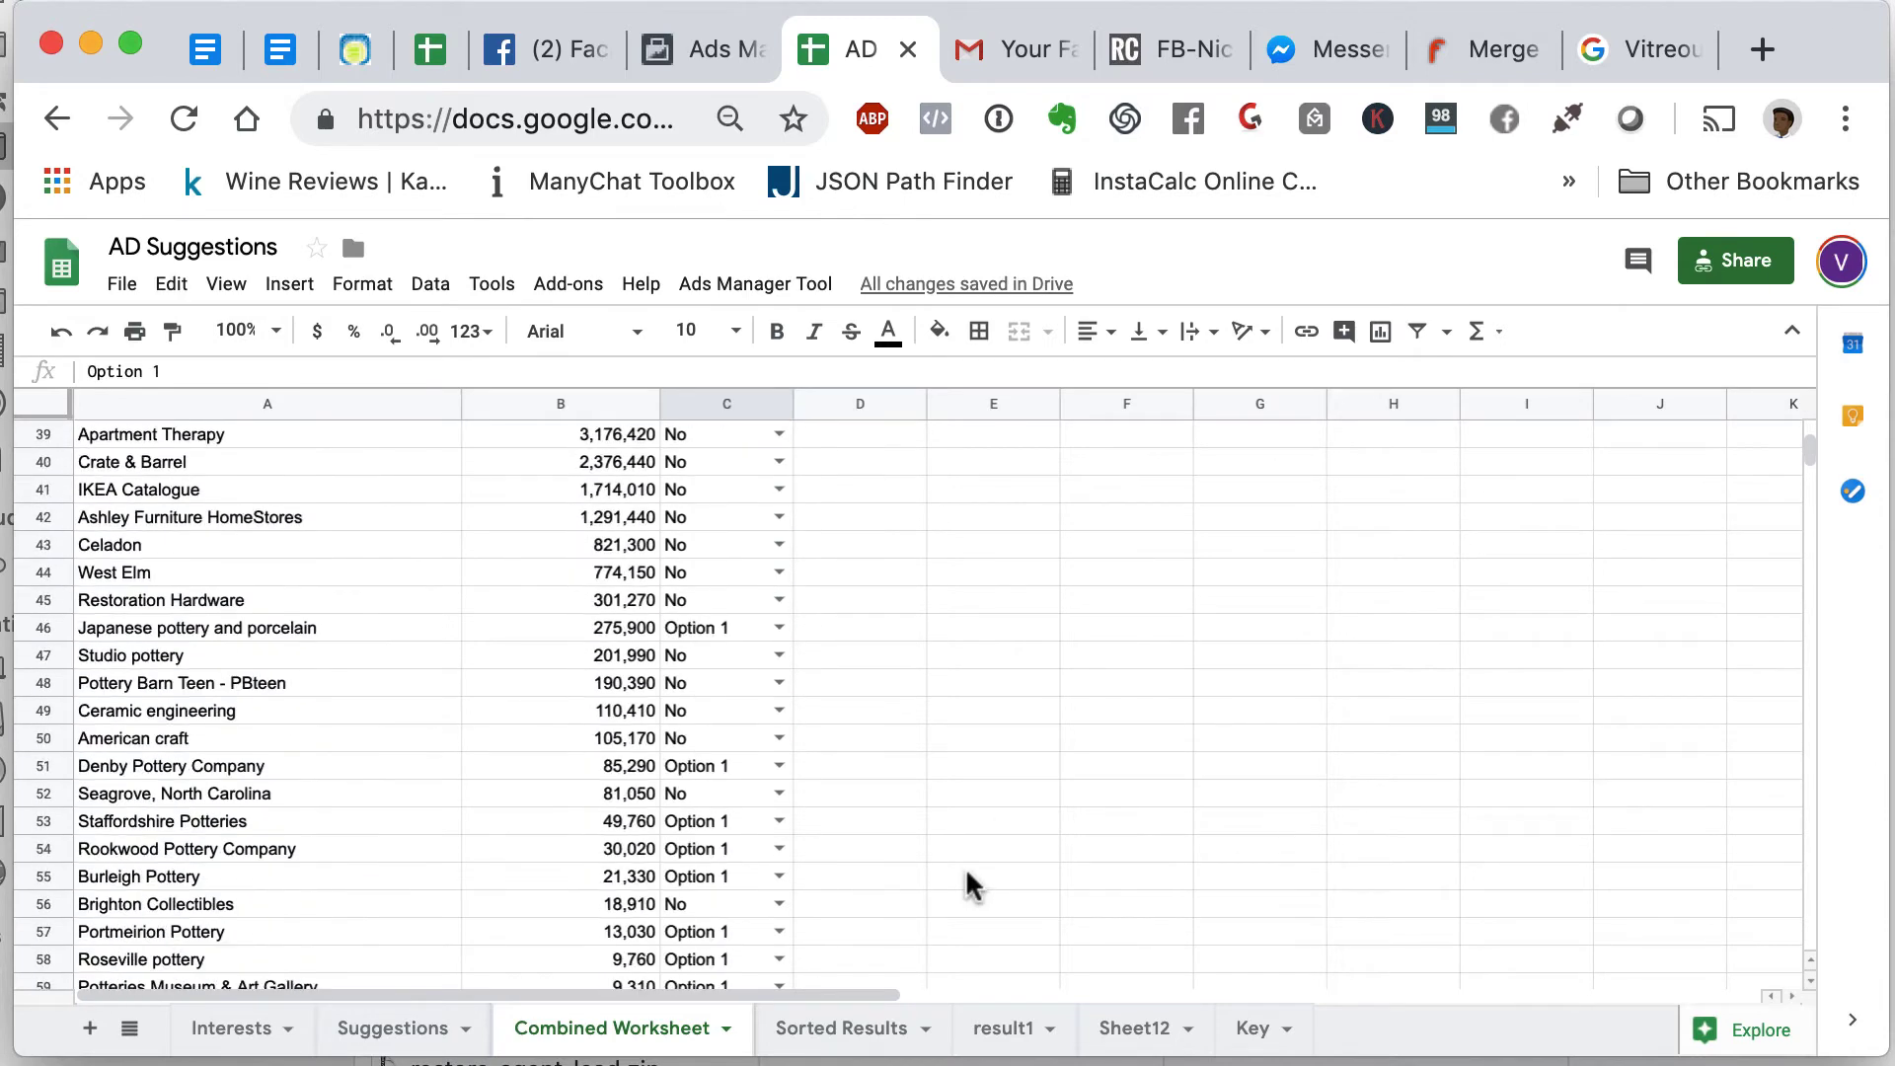
scroll(972, 886, "up", 8)
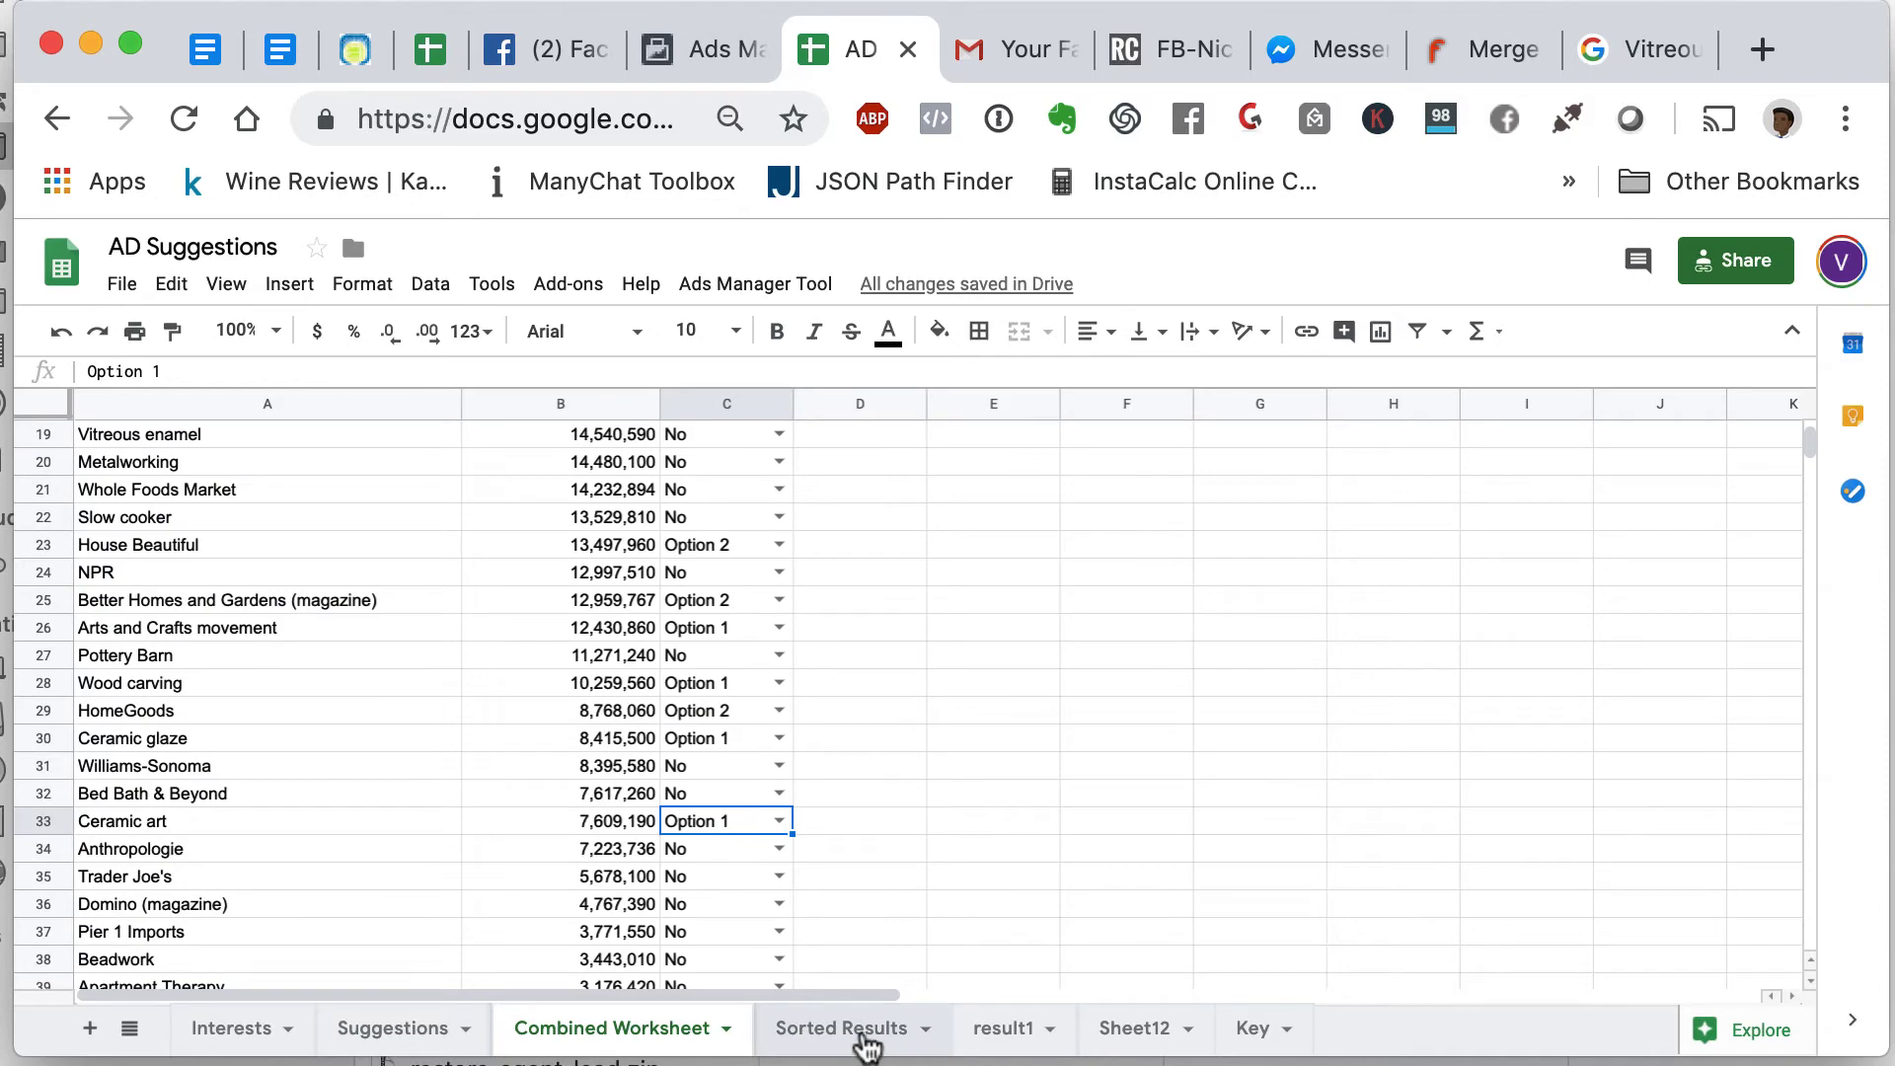
- On Sorted Results, switch the E2 filter to Occupations, then back to Option 1
left_click(859, 1029)
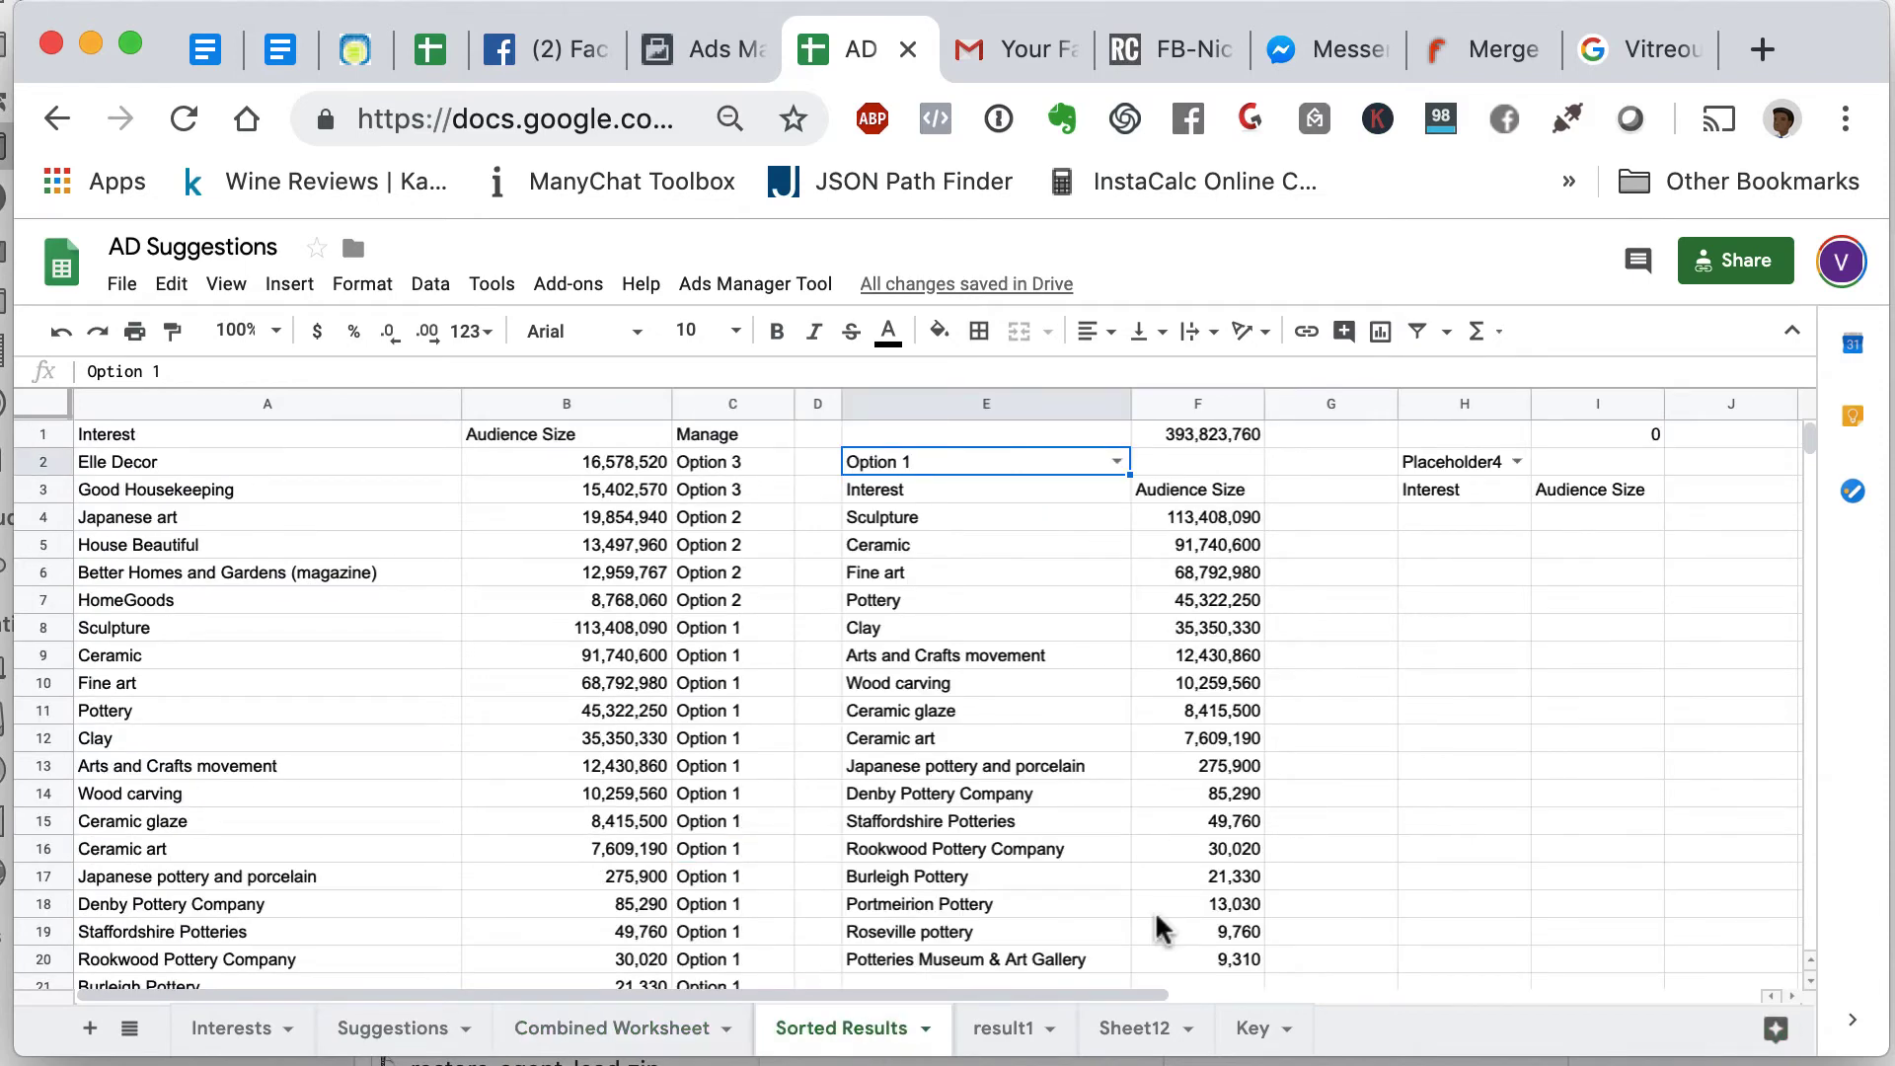
left_click(1118, 460)
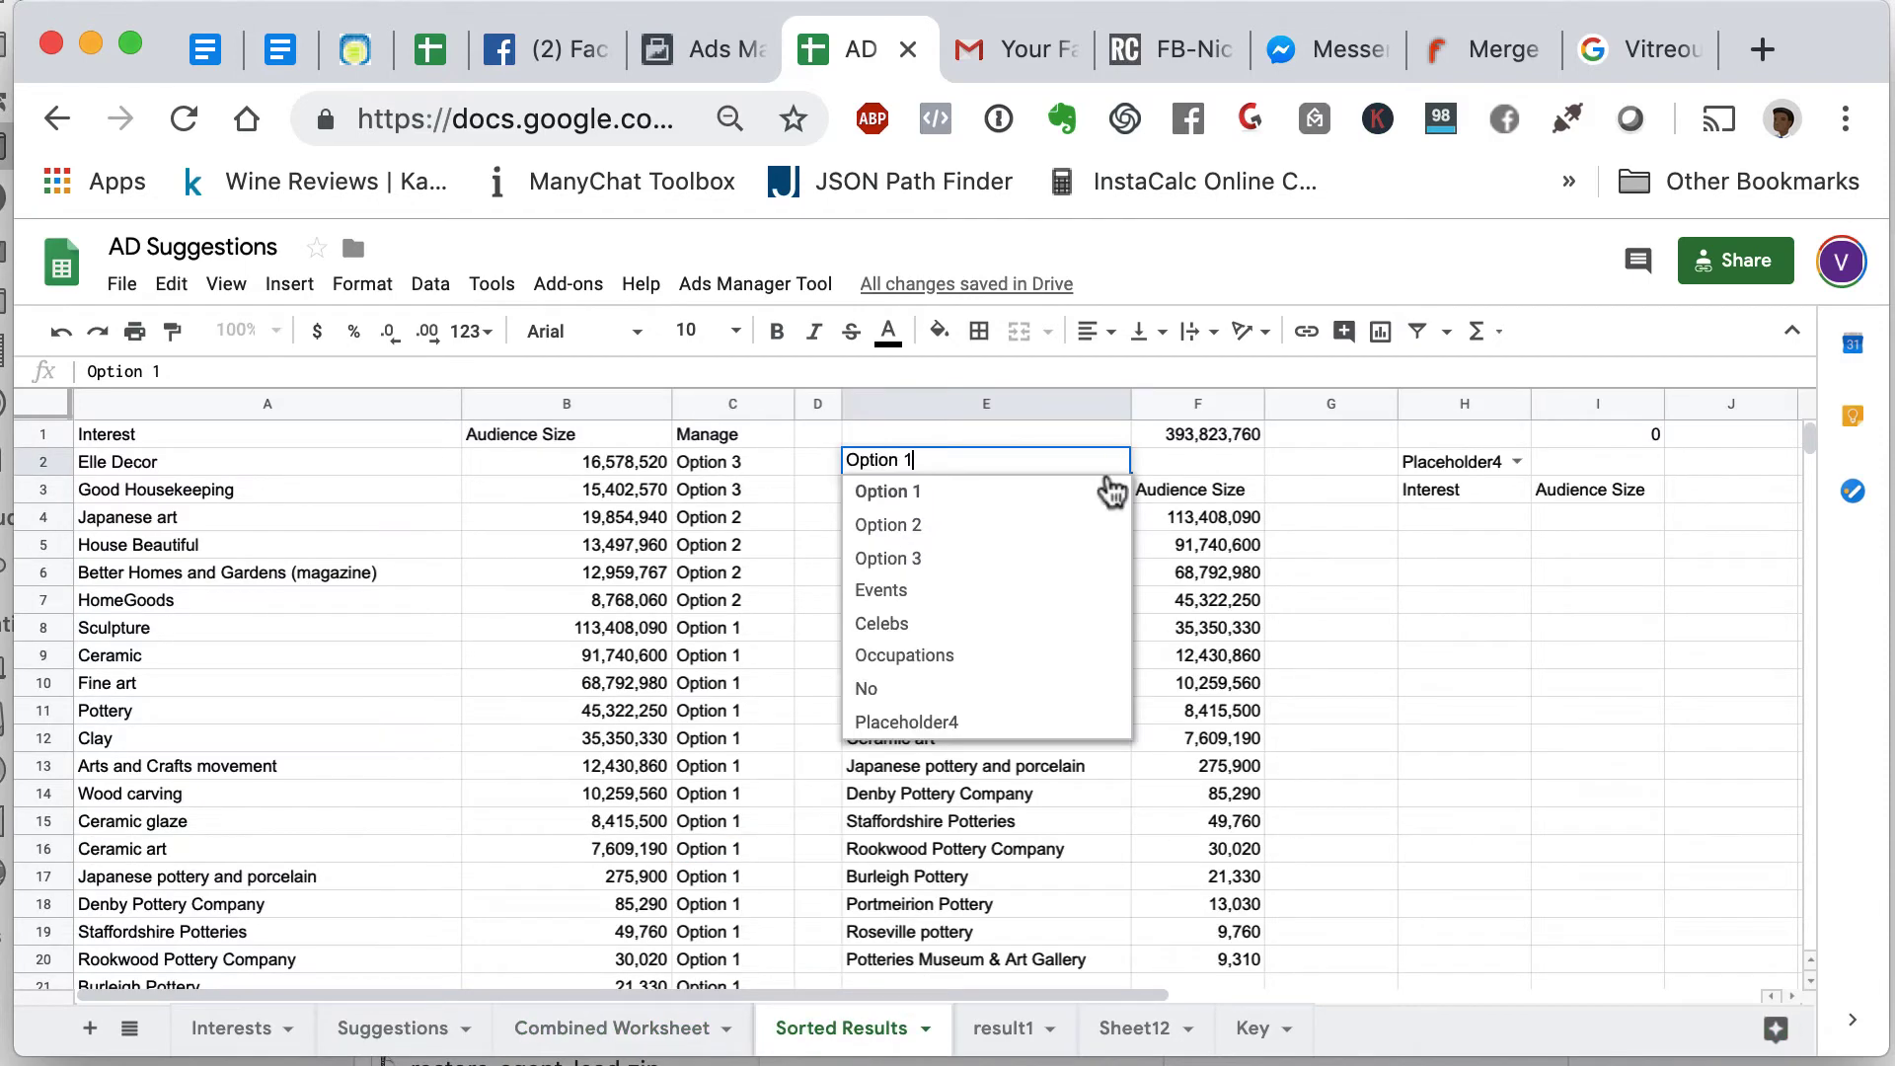
left_click(1052, 656)
left_click(1117, 460)
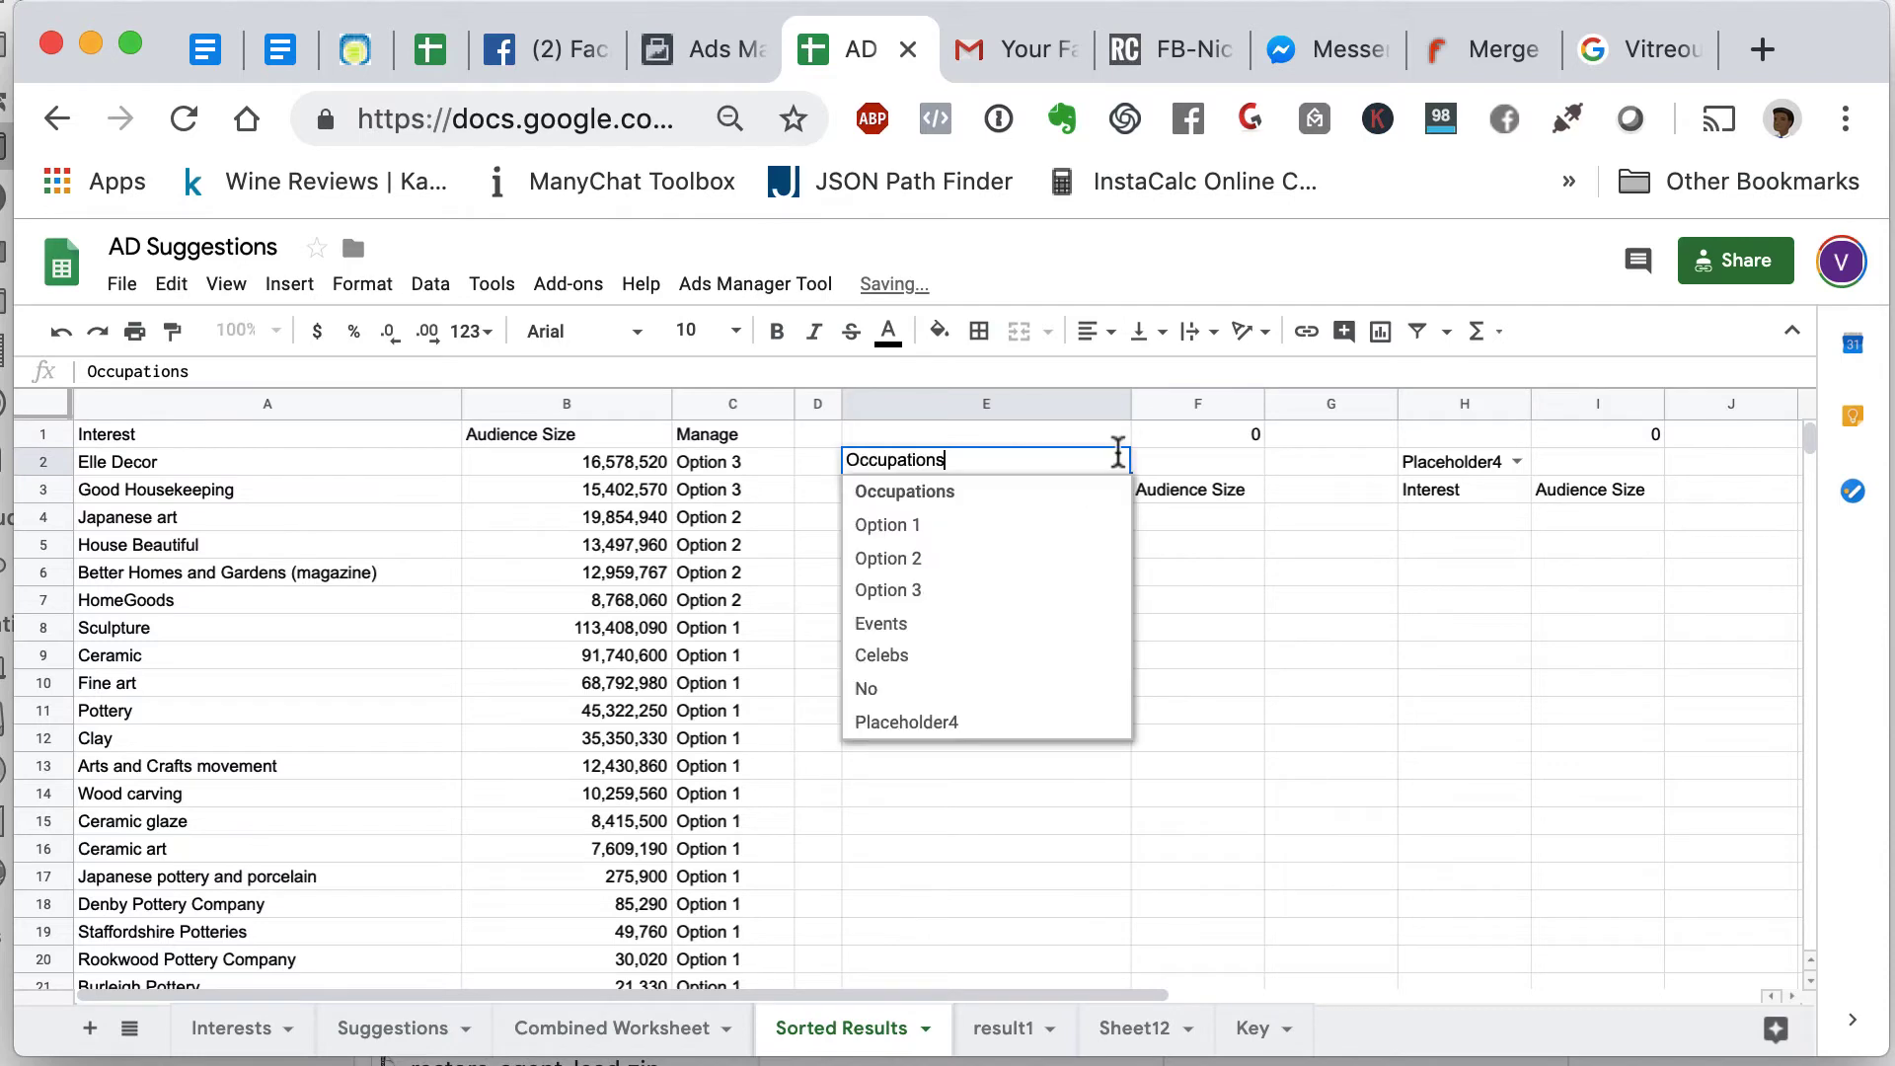
left_click(1072, 524)
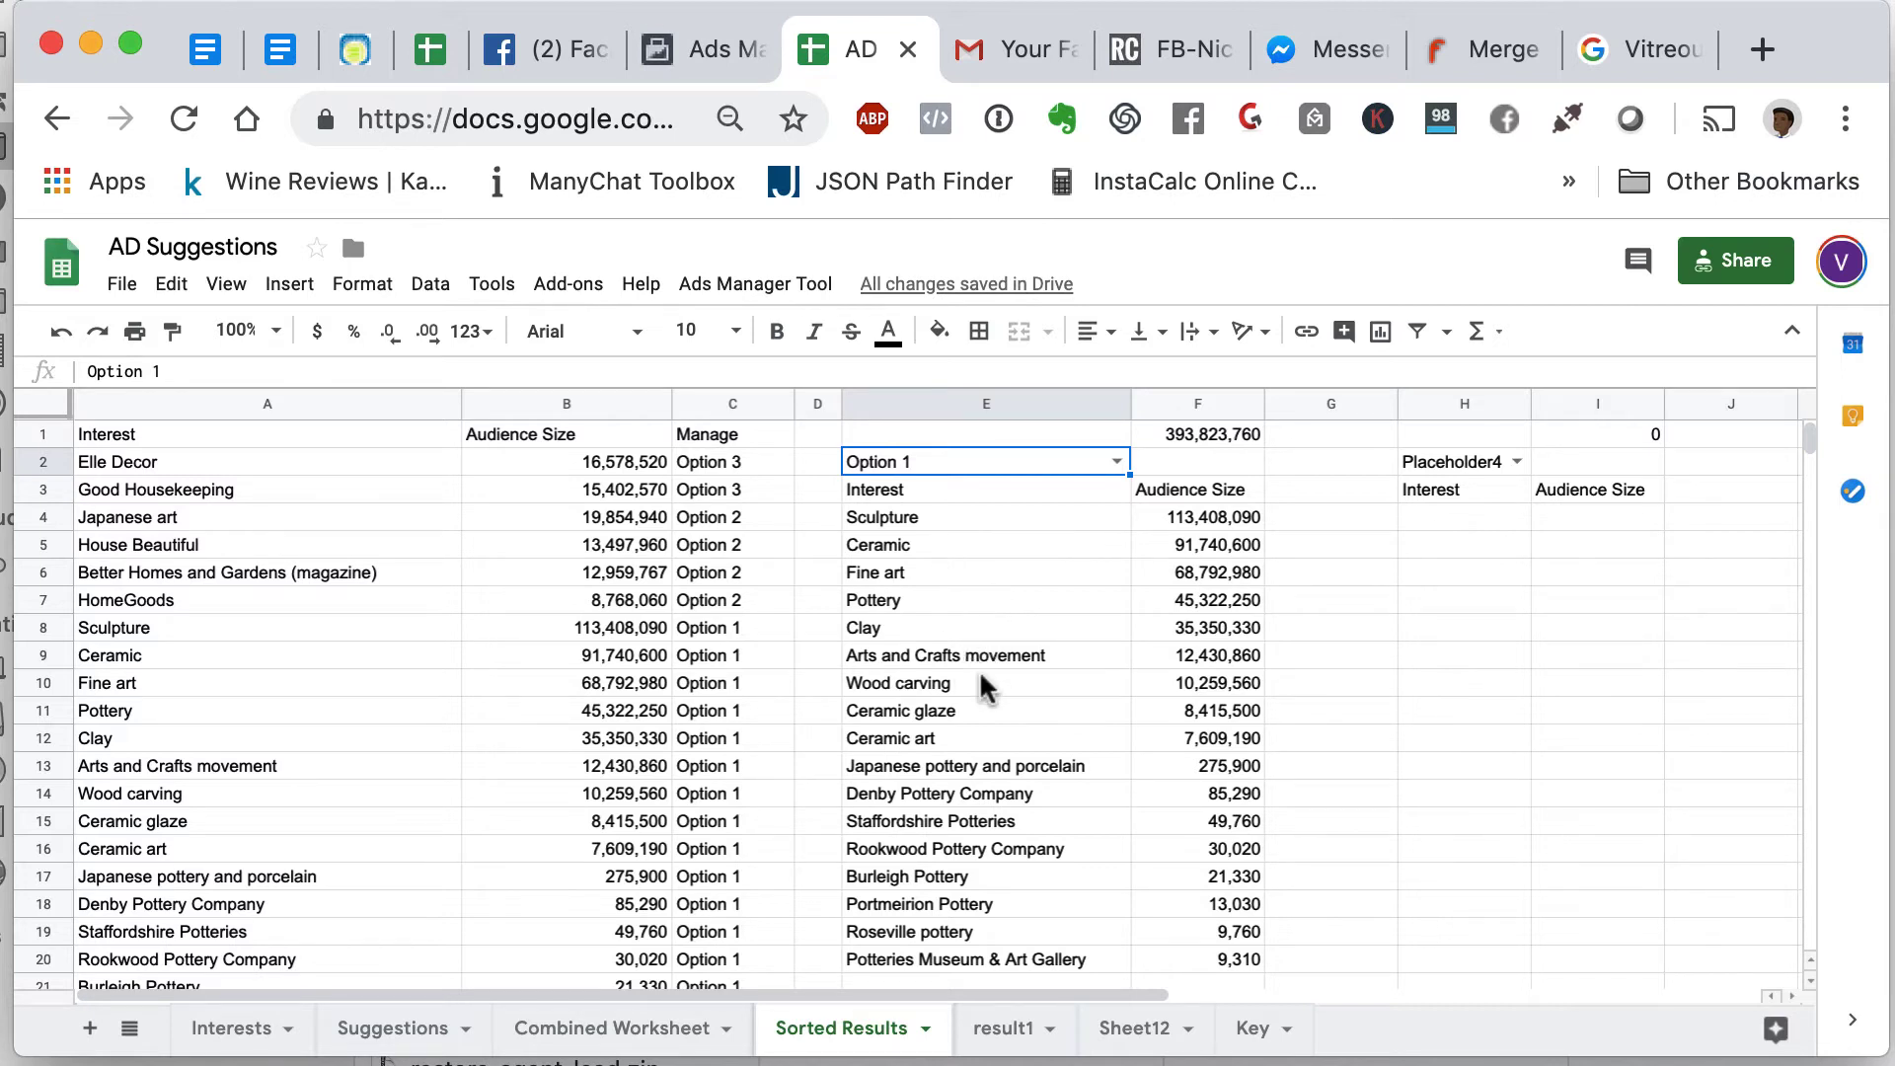
scroll(983, 679, "down", 1)
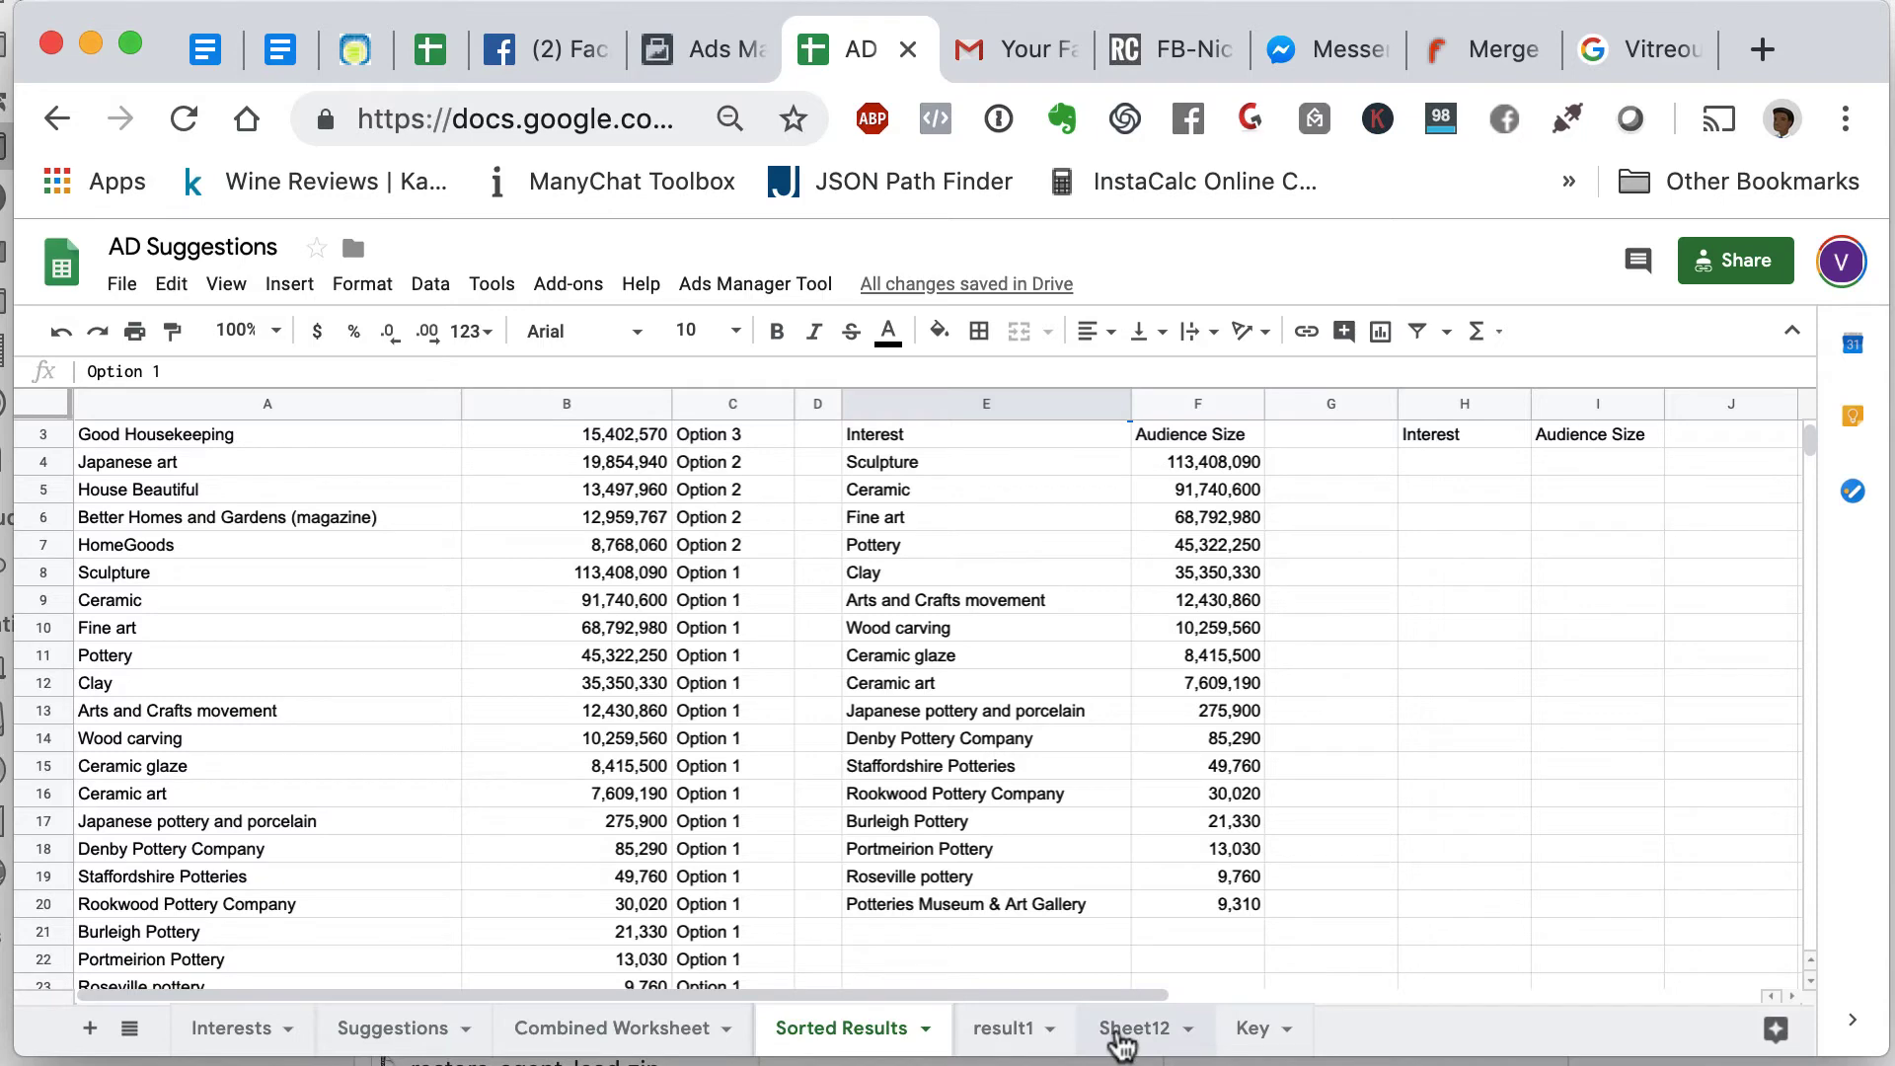
- Delete the result1 sheet and confirm the deletion
left_click(1122, 1036)
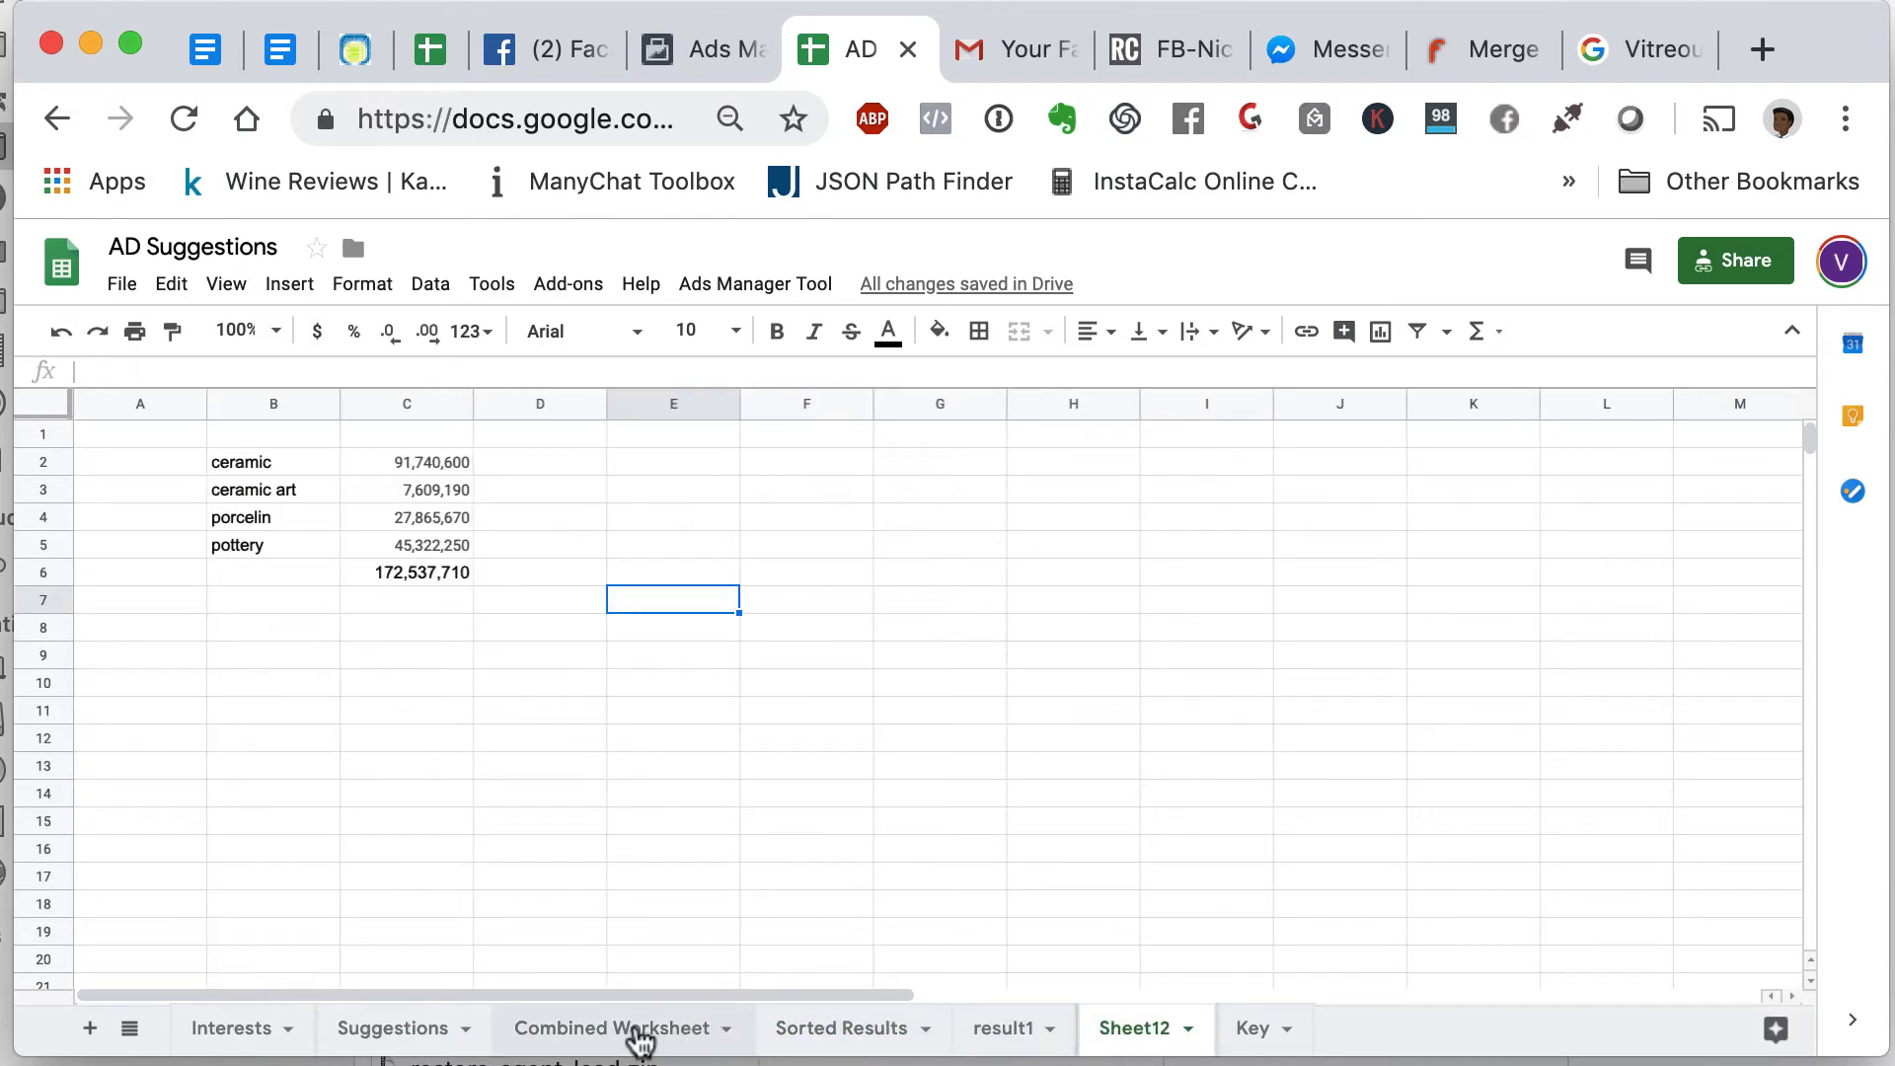
left_click(640, 1037)
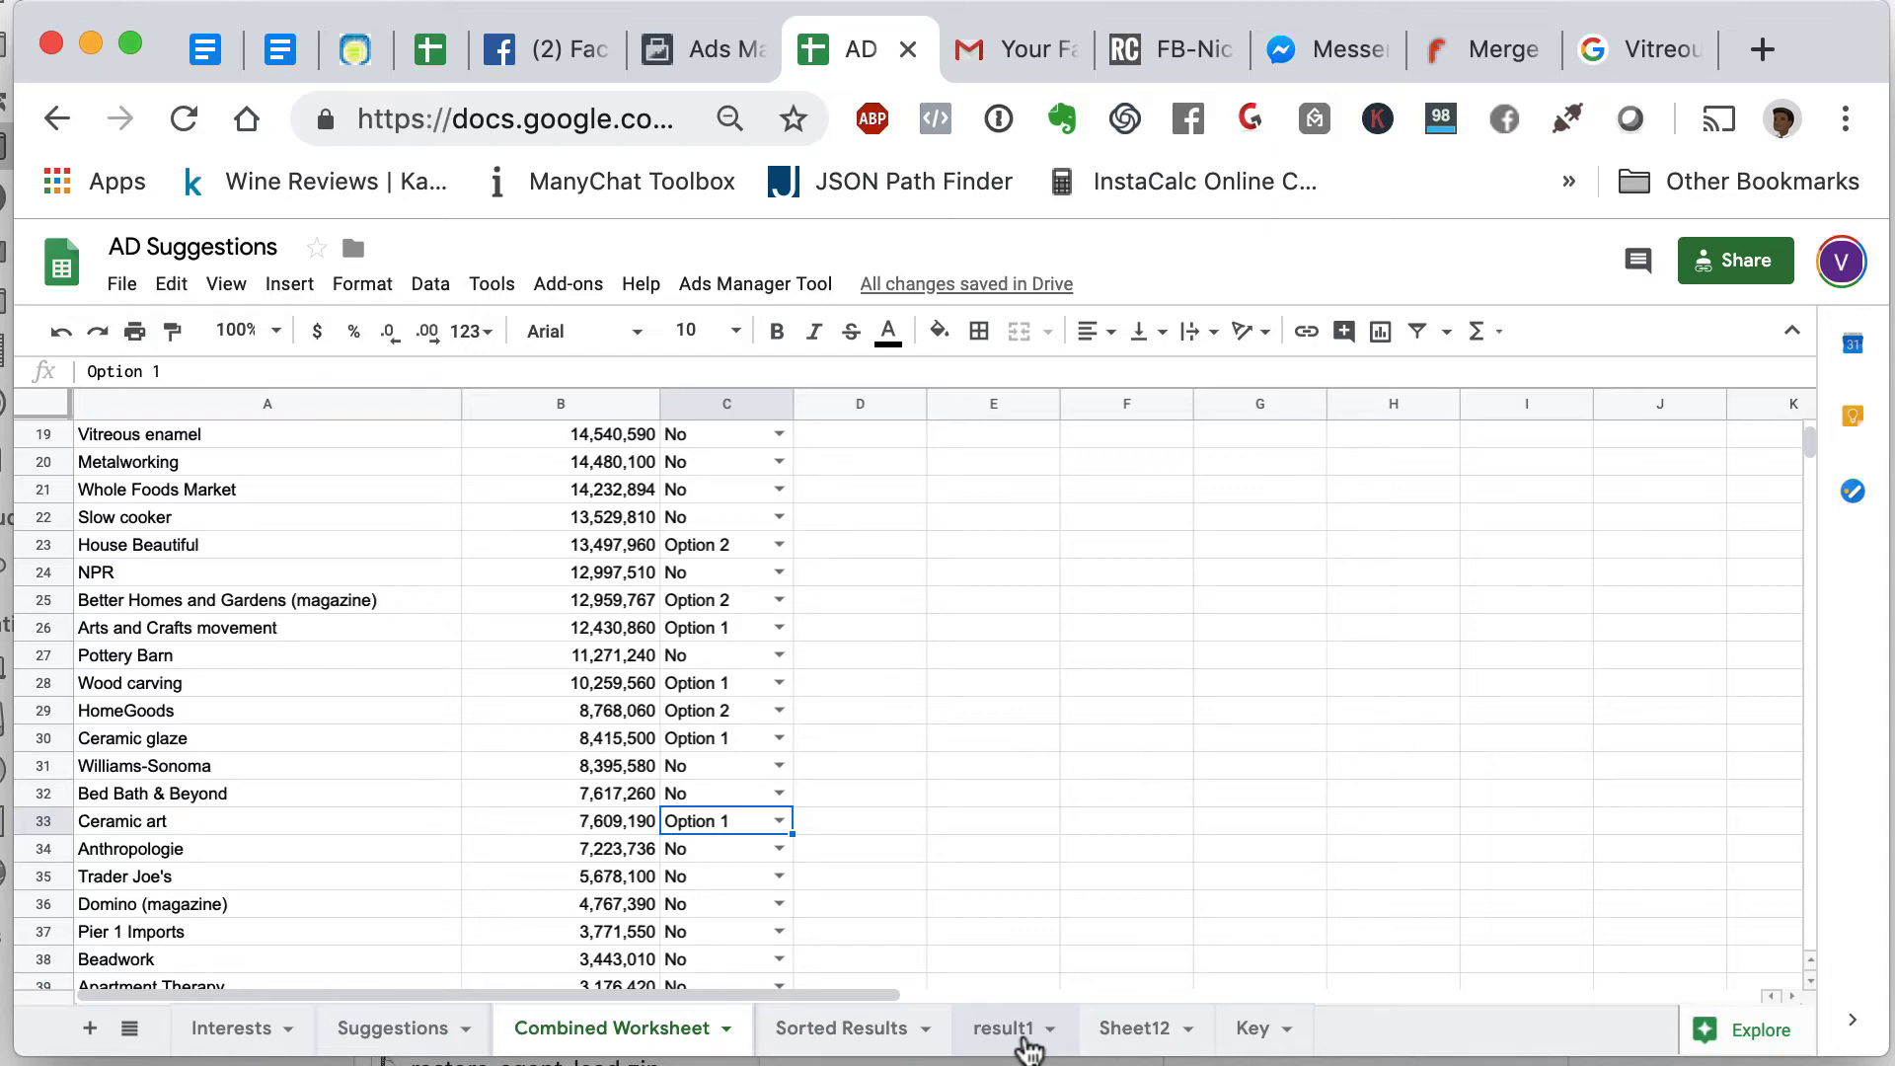
right_click(1027, 1048)
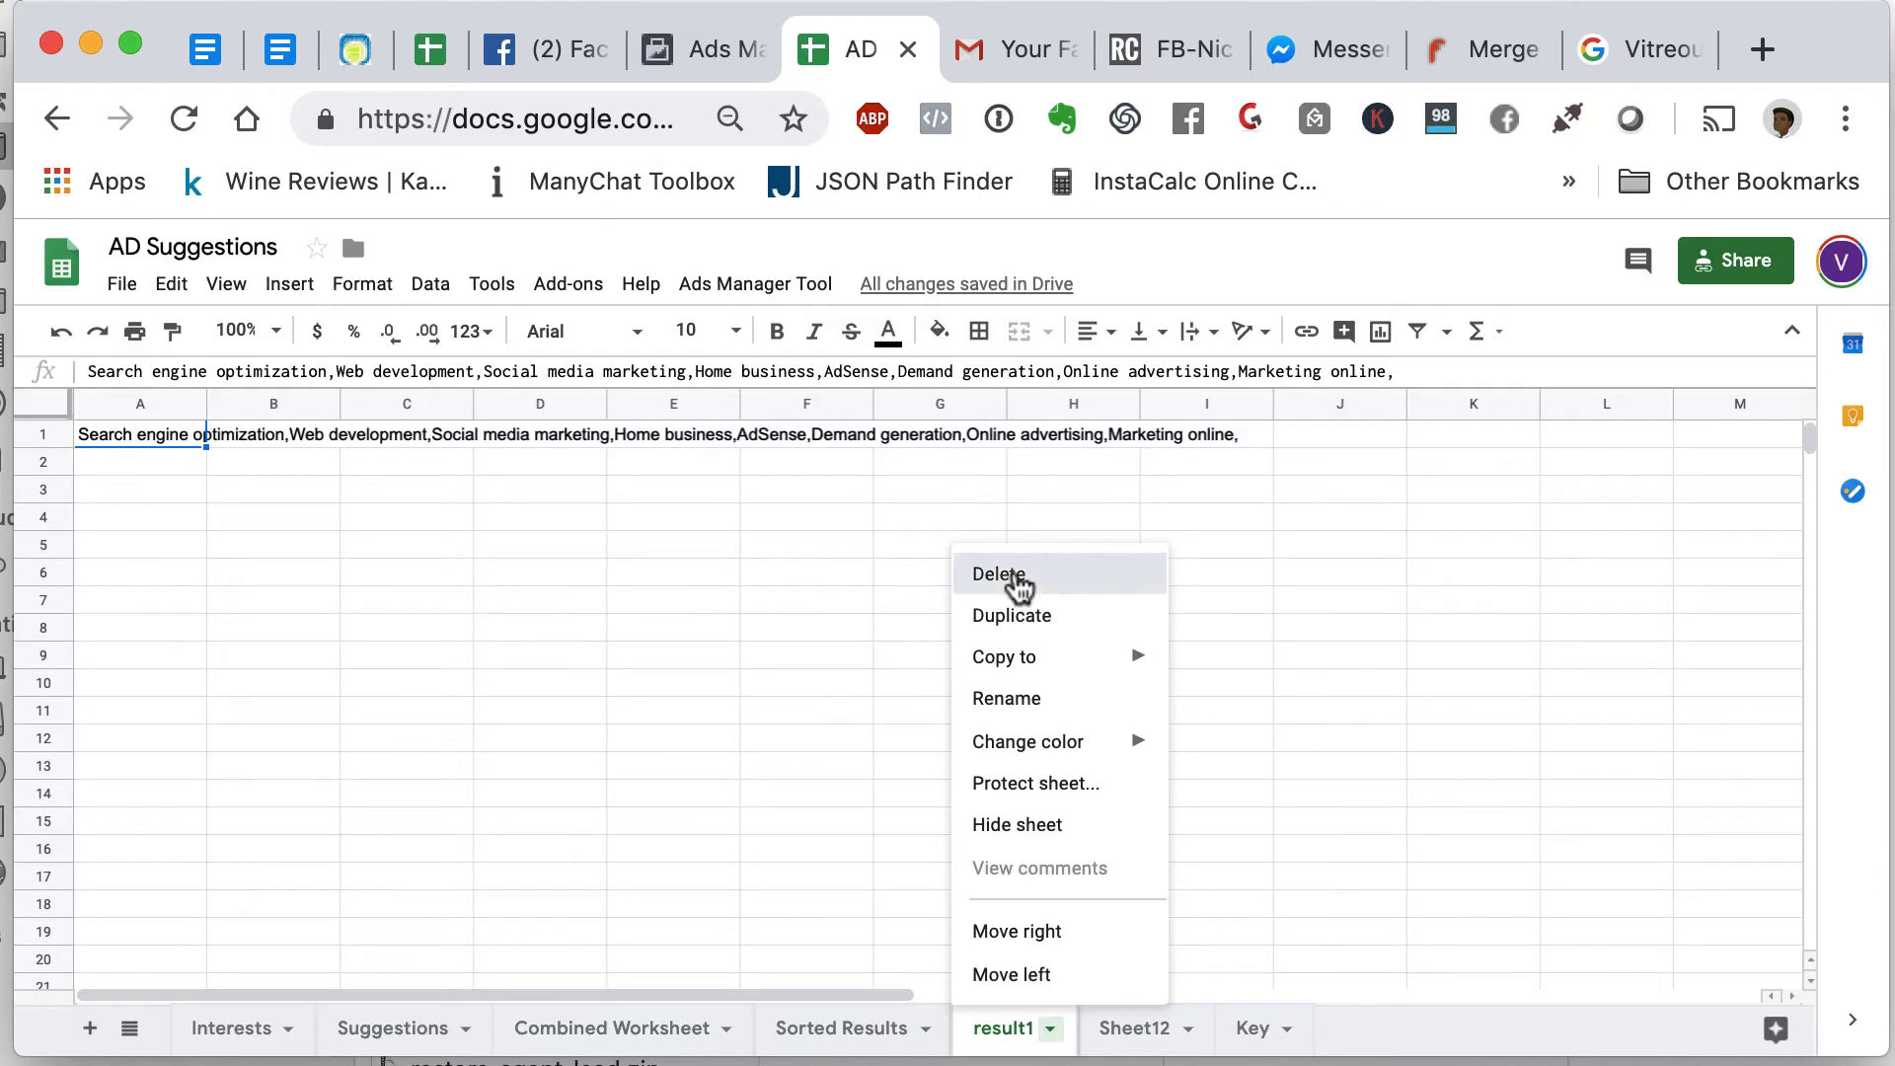
left_click(1009, 576)
left_click(1243, 697)
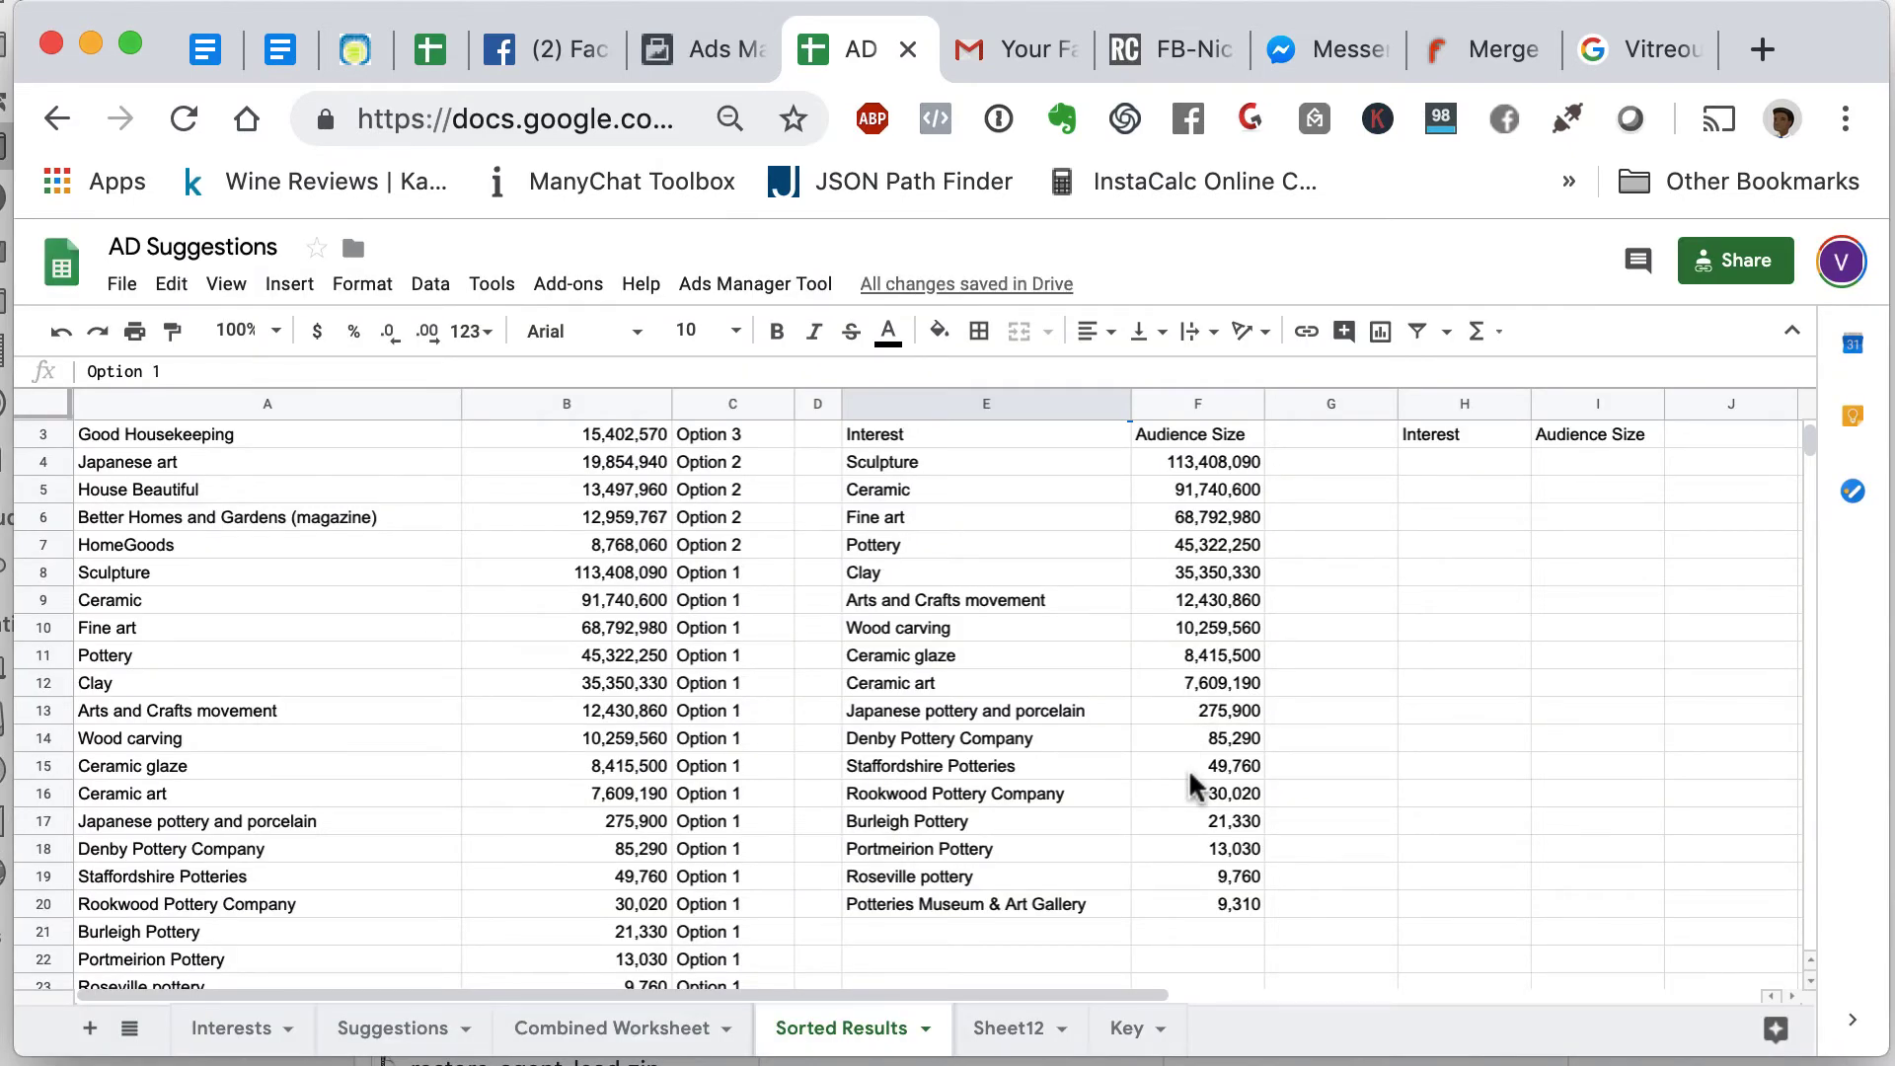
- Export the Option 1 interests in E4:E20 with Ads Manager Tool > Execute
scroll(992, 484, "up", 2)
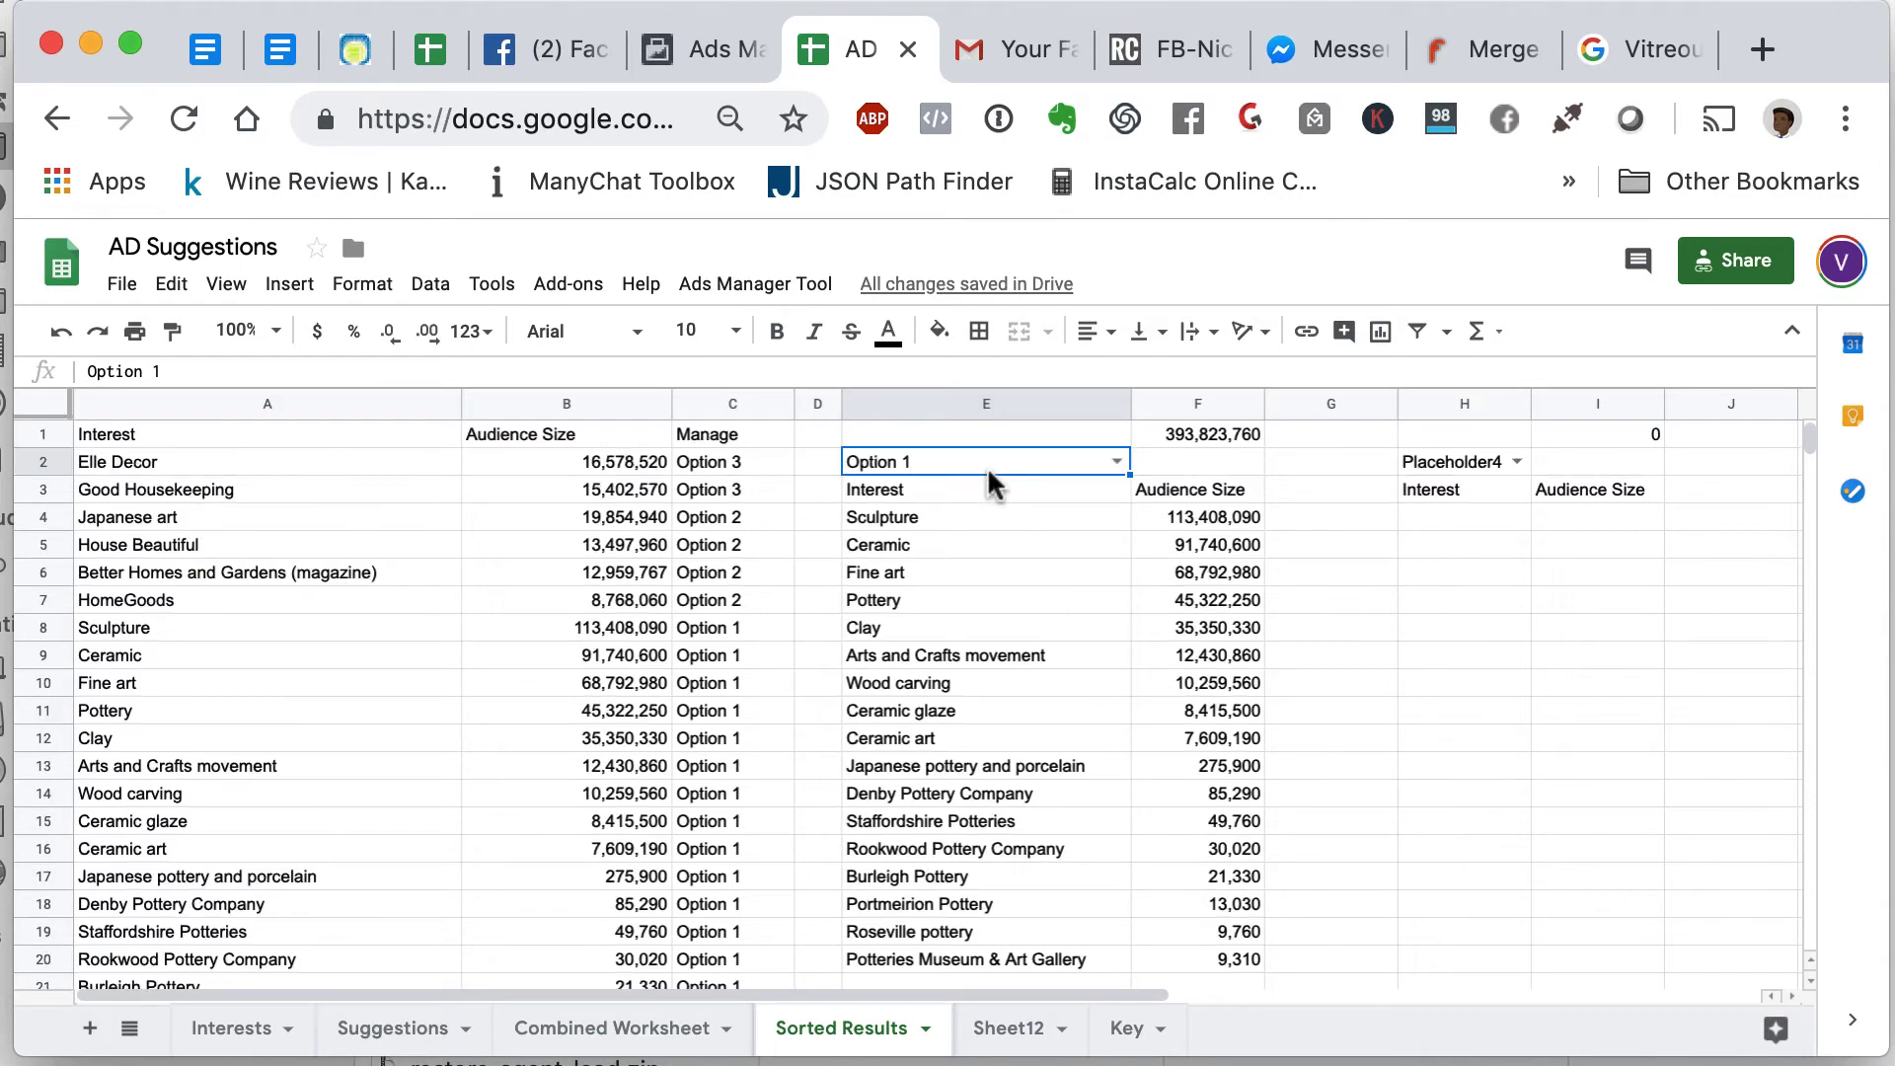
mouse_move(977, 518)
left_mouse_down()
mouse_move(965, 711)
mouse_move(987, 967)
left_mouse_up()
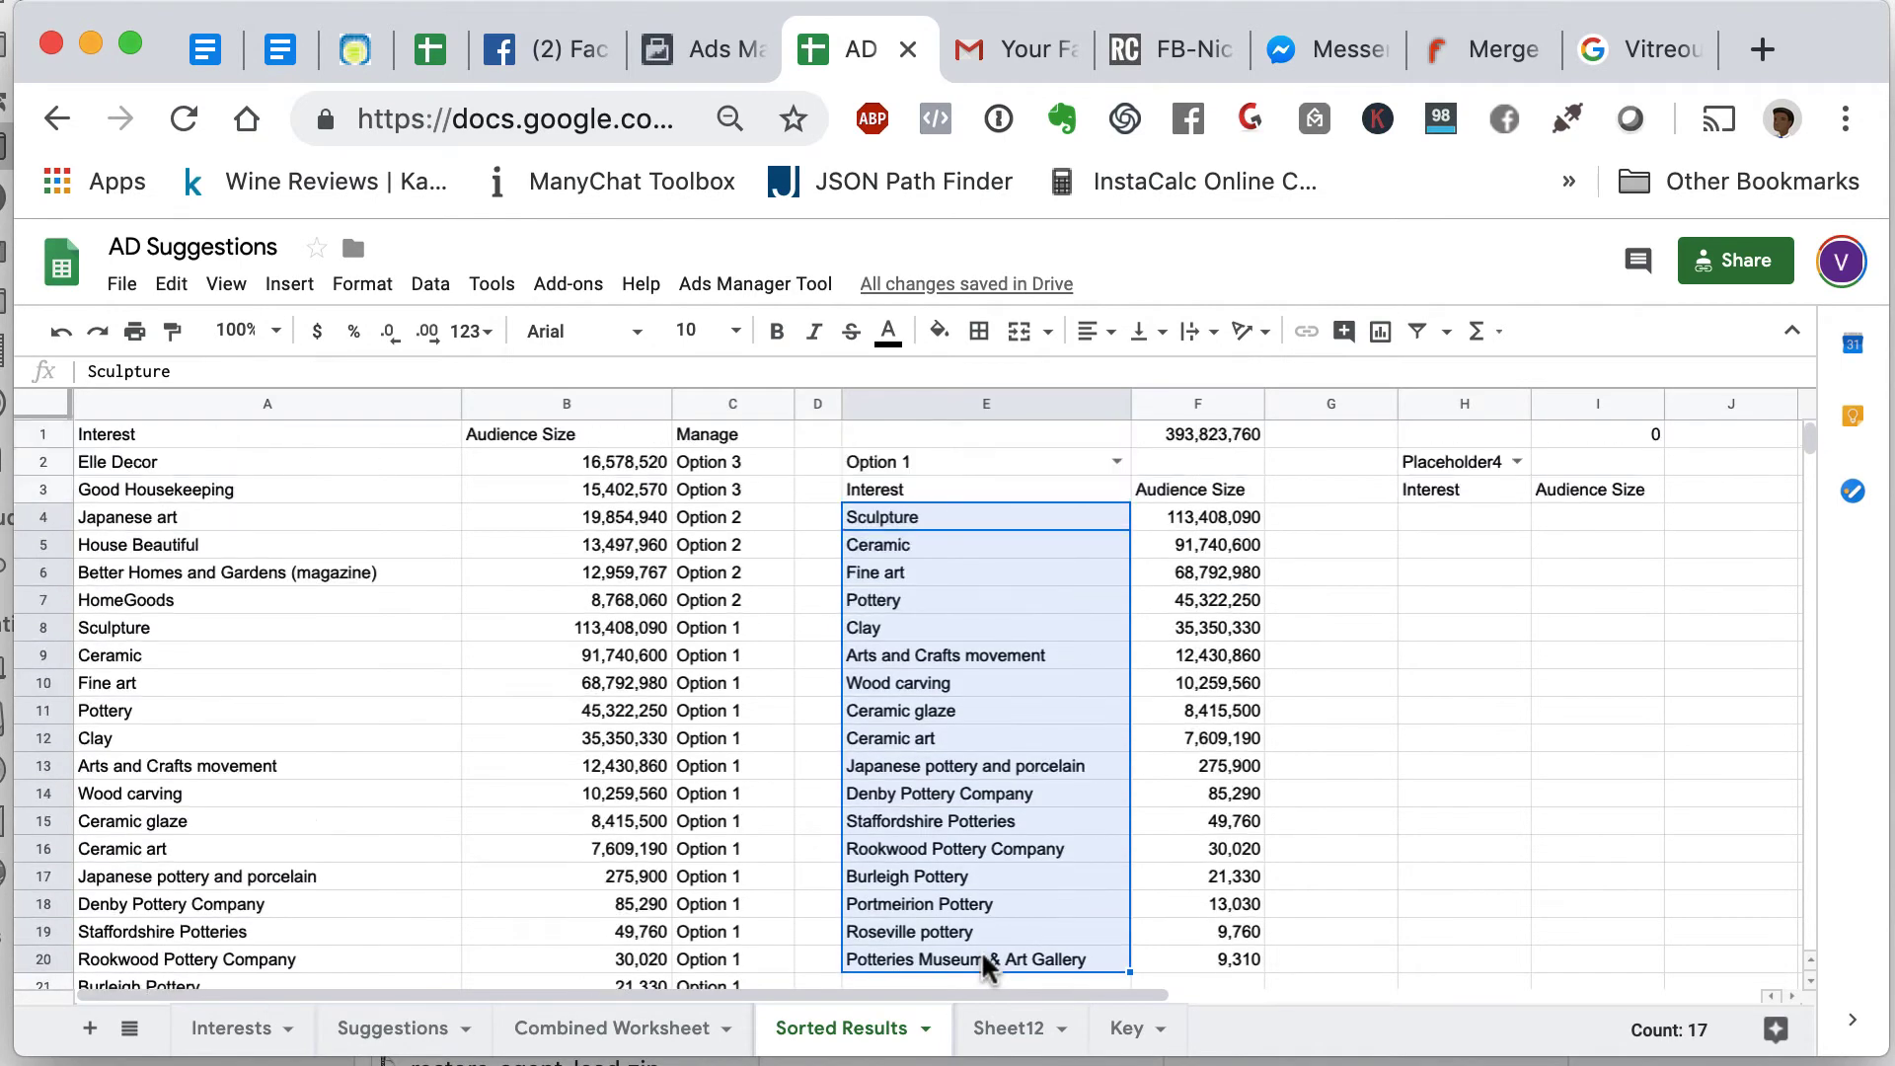
left_click(731, 288)
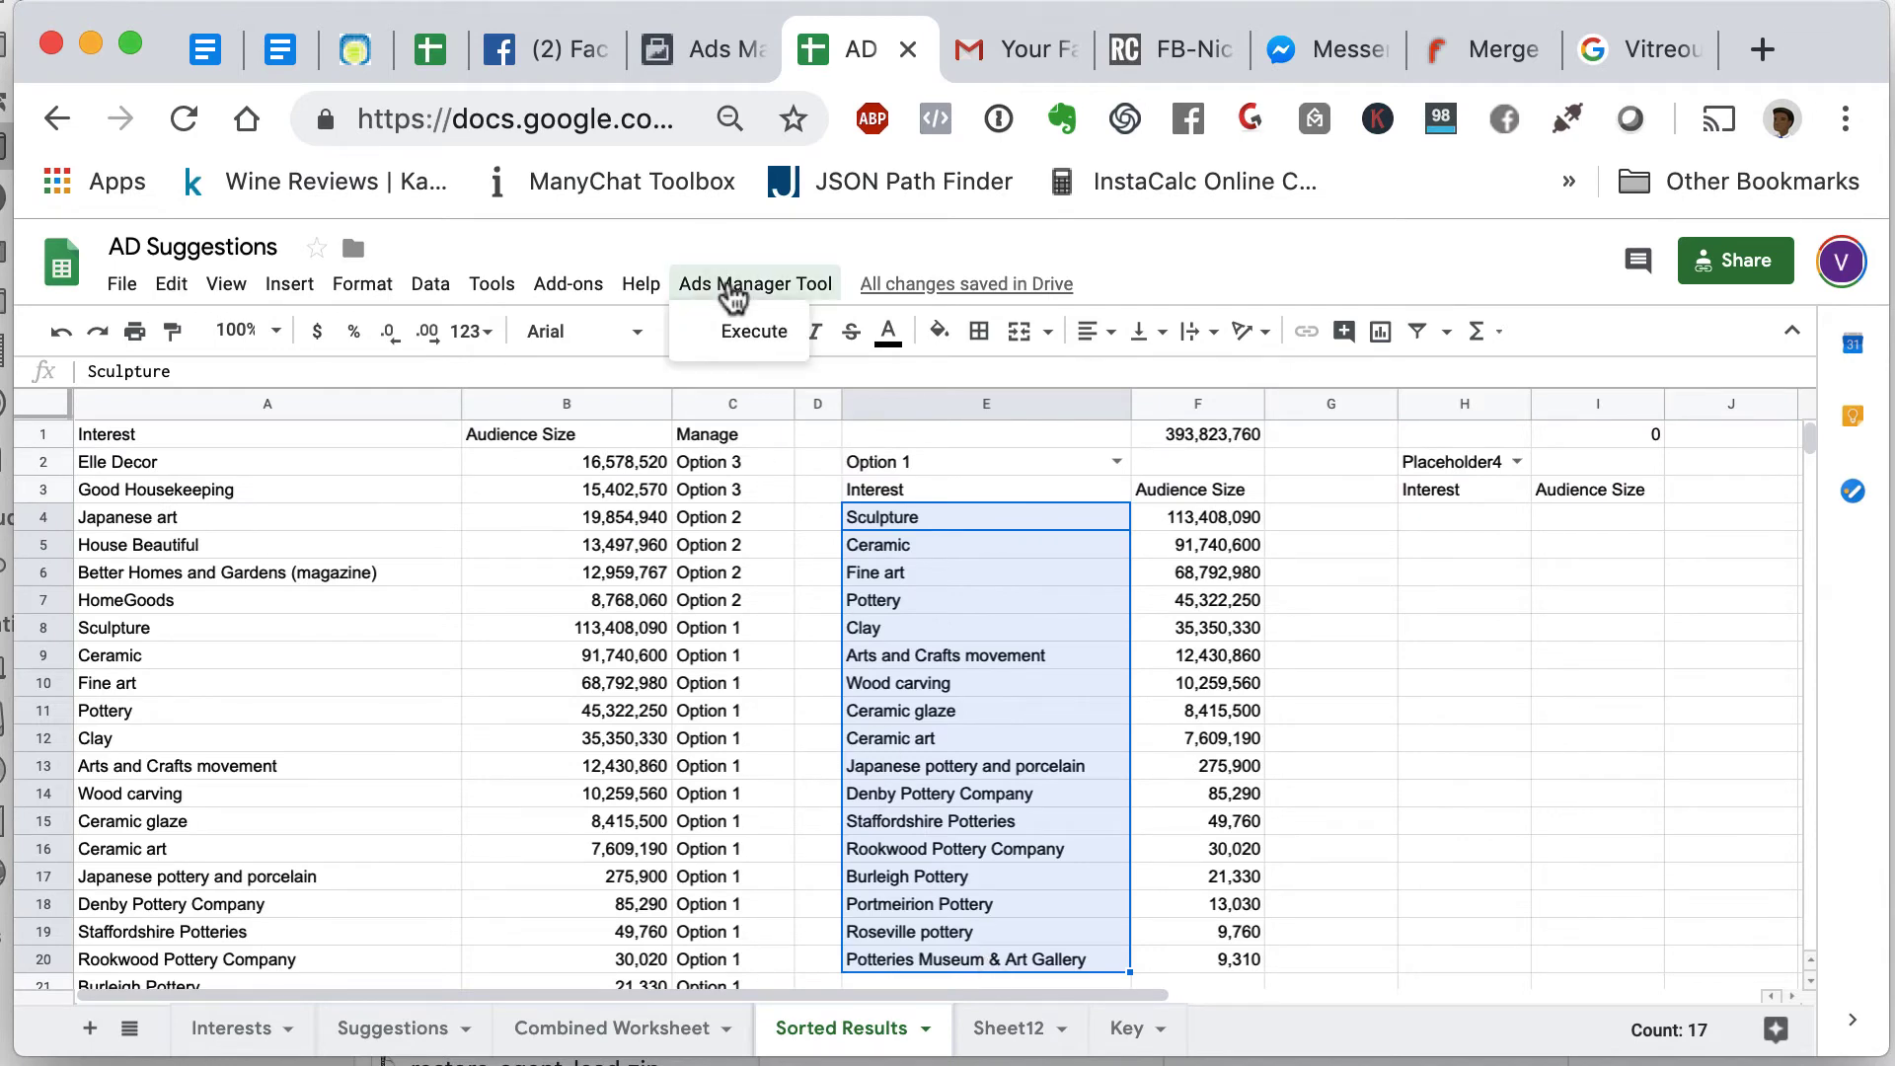
left_click(741, 334)
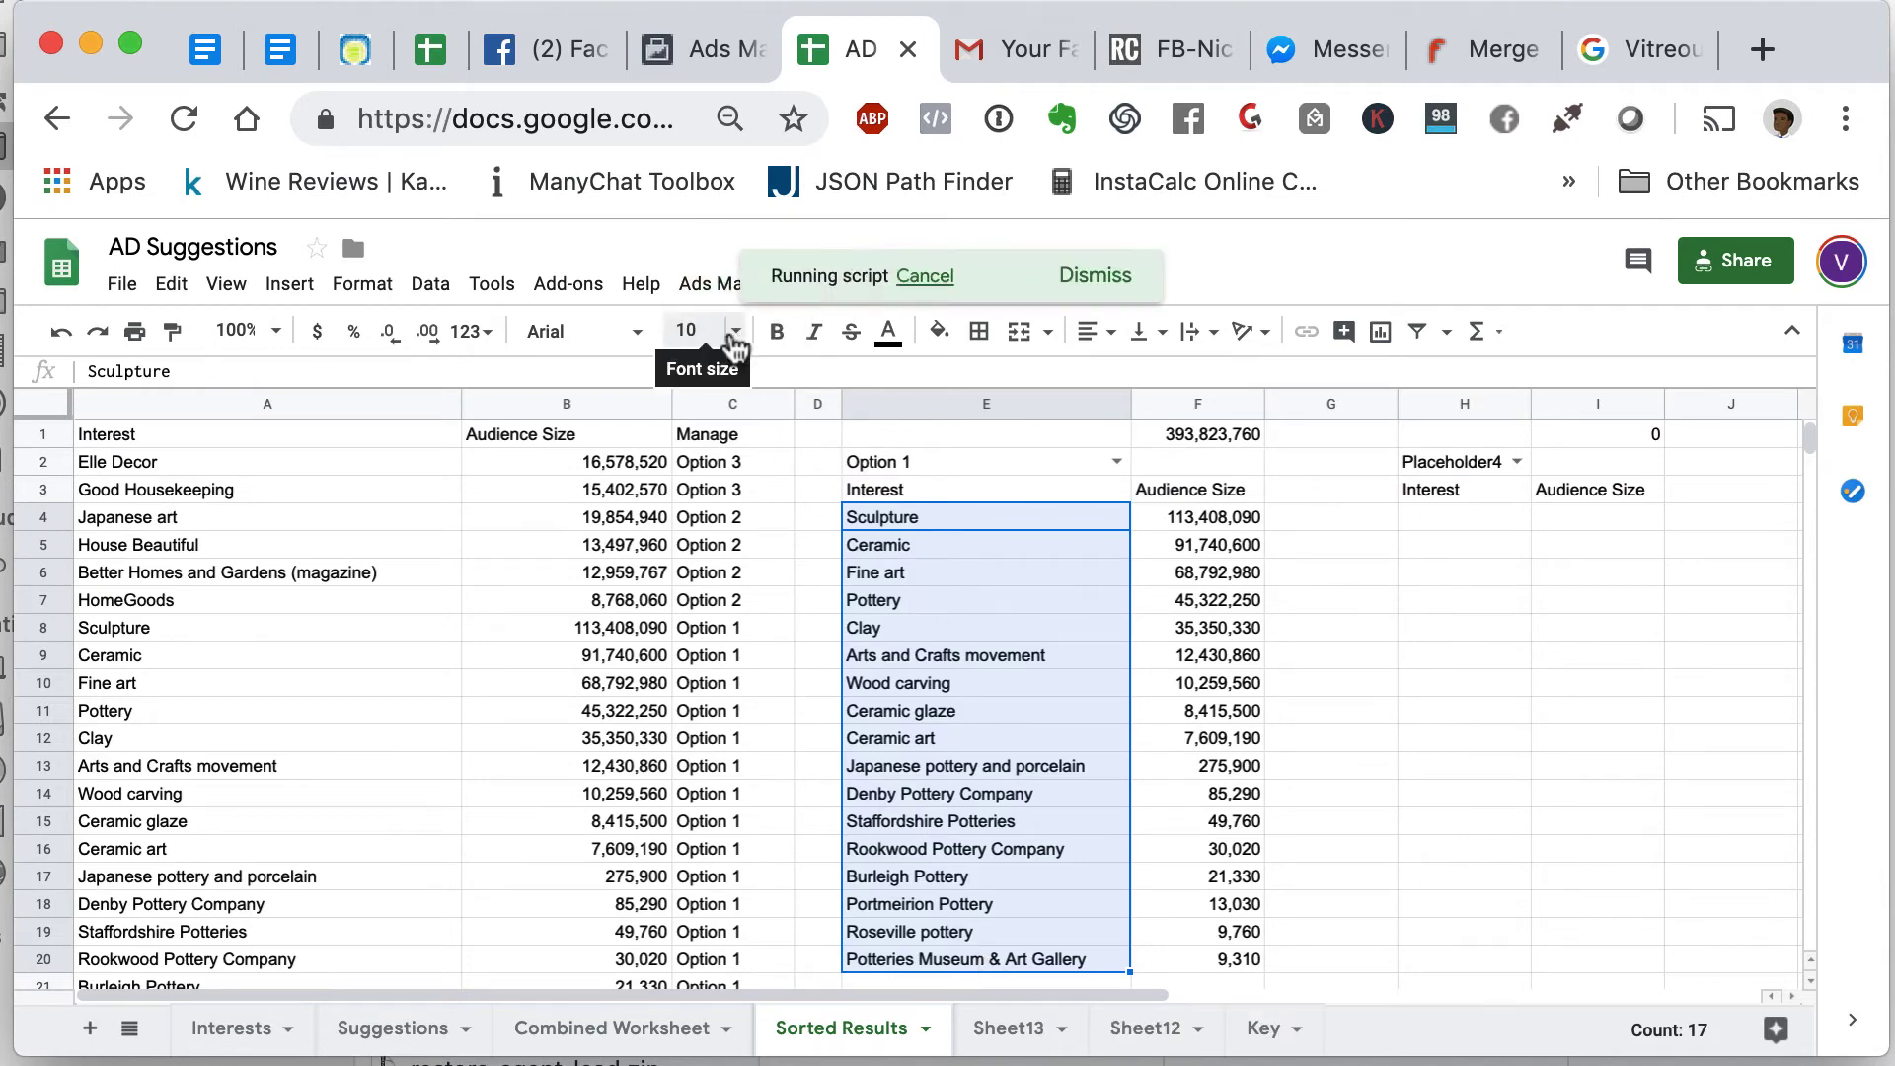
- Make row 1 taller, wrap text in A1 of result1, and copy the comma-separated list
left_click(664, 738)
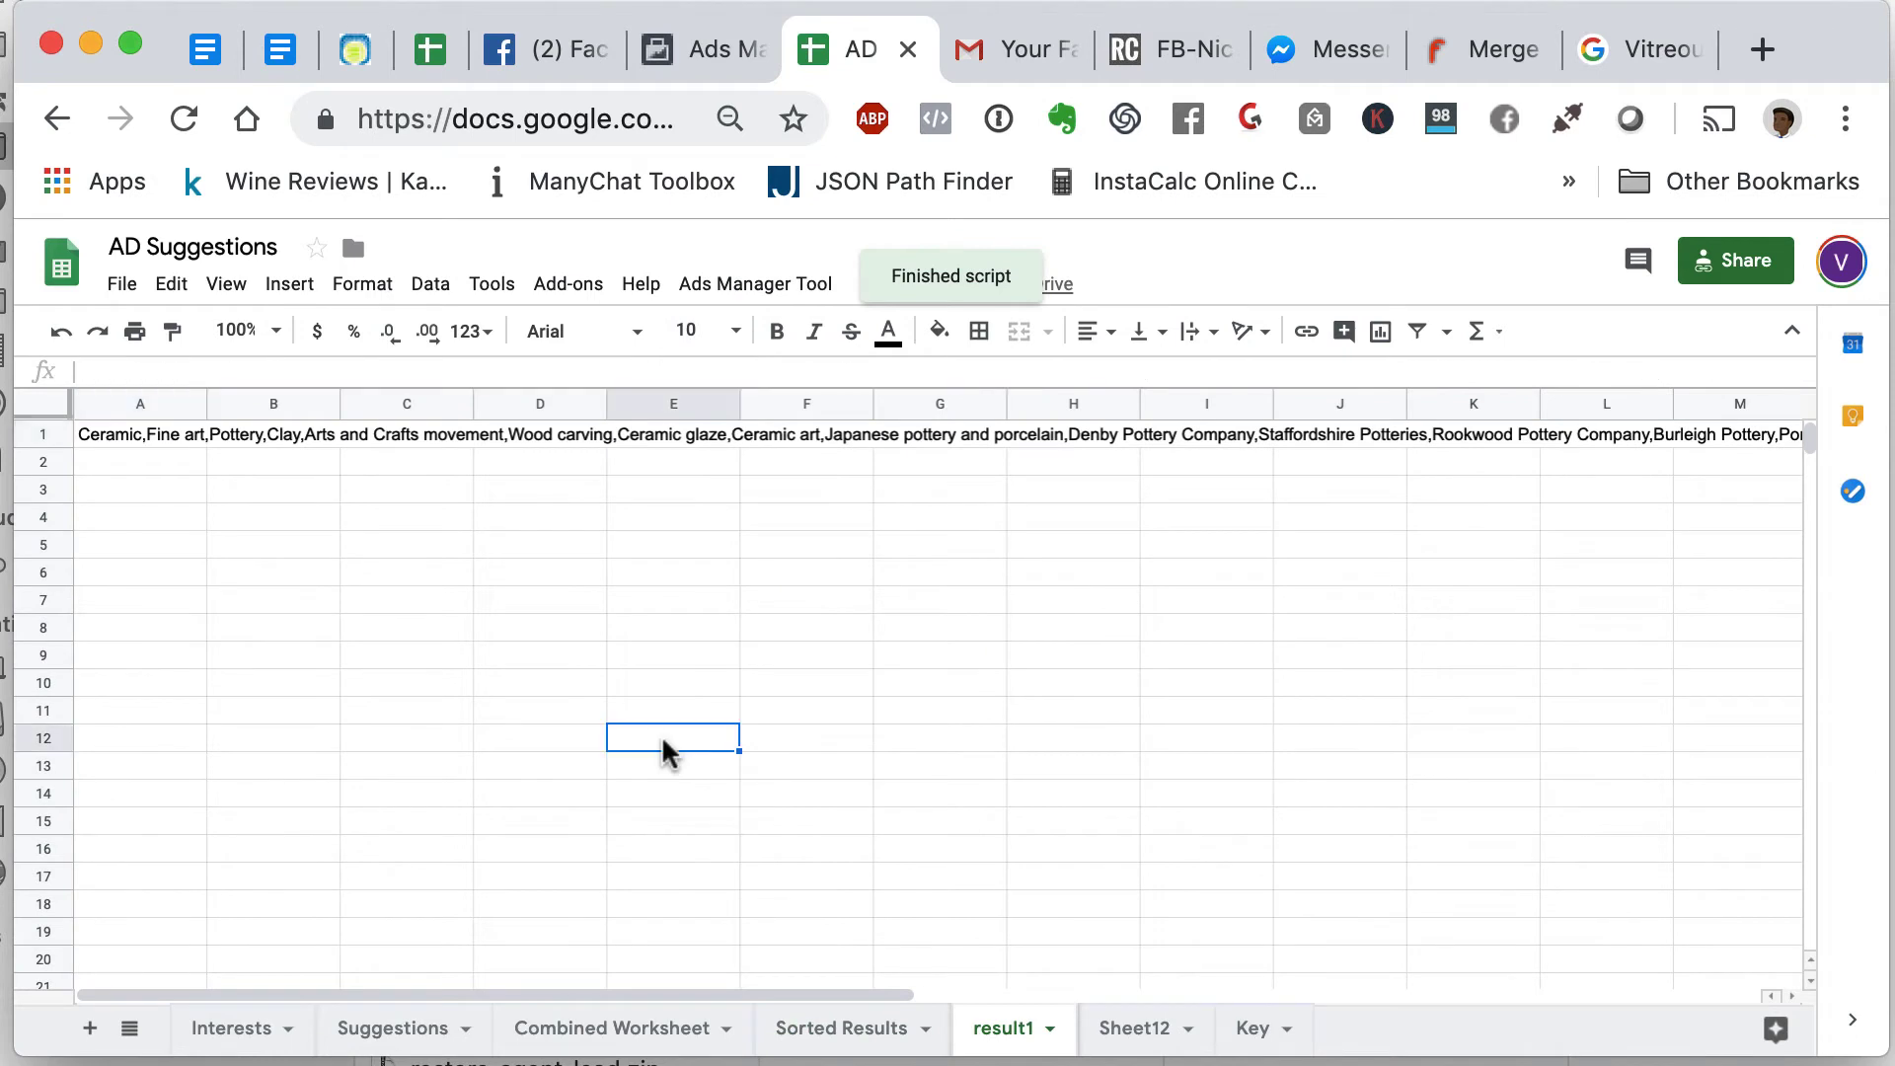
left_click(170, 446)
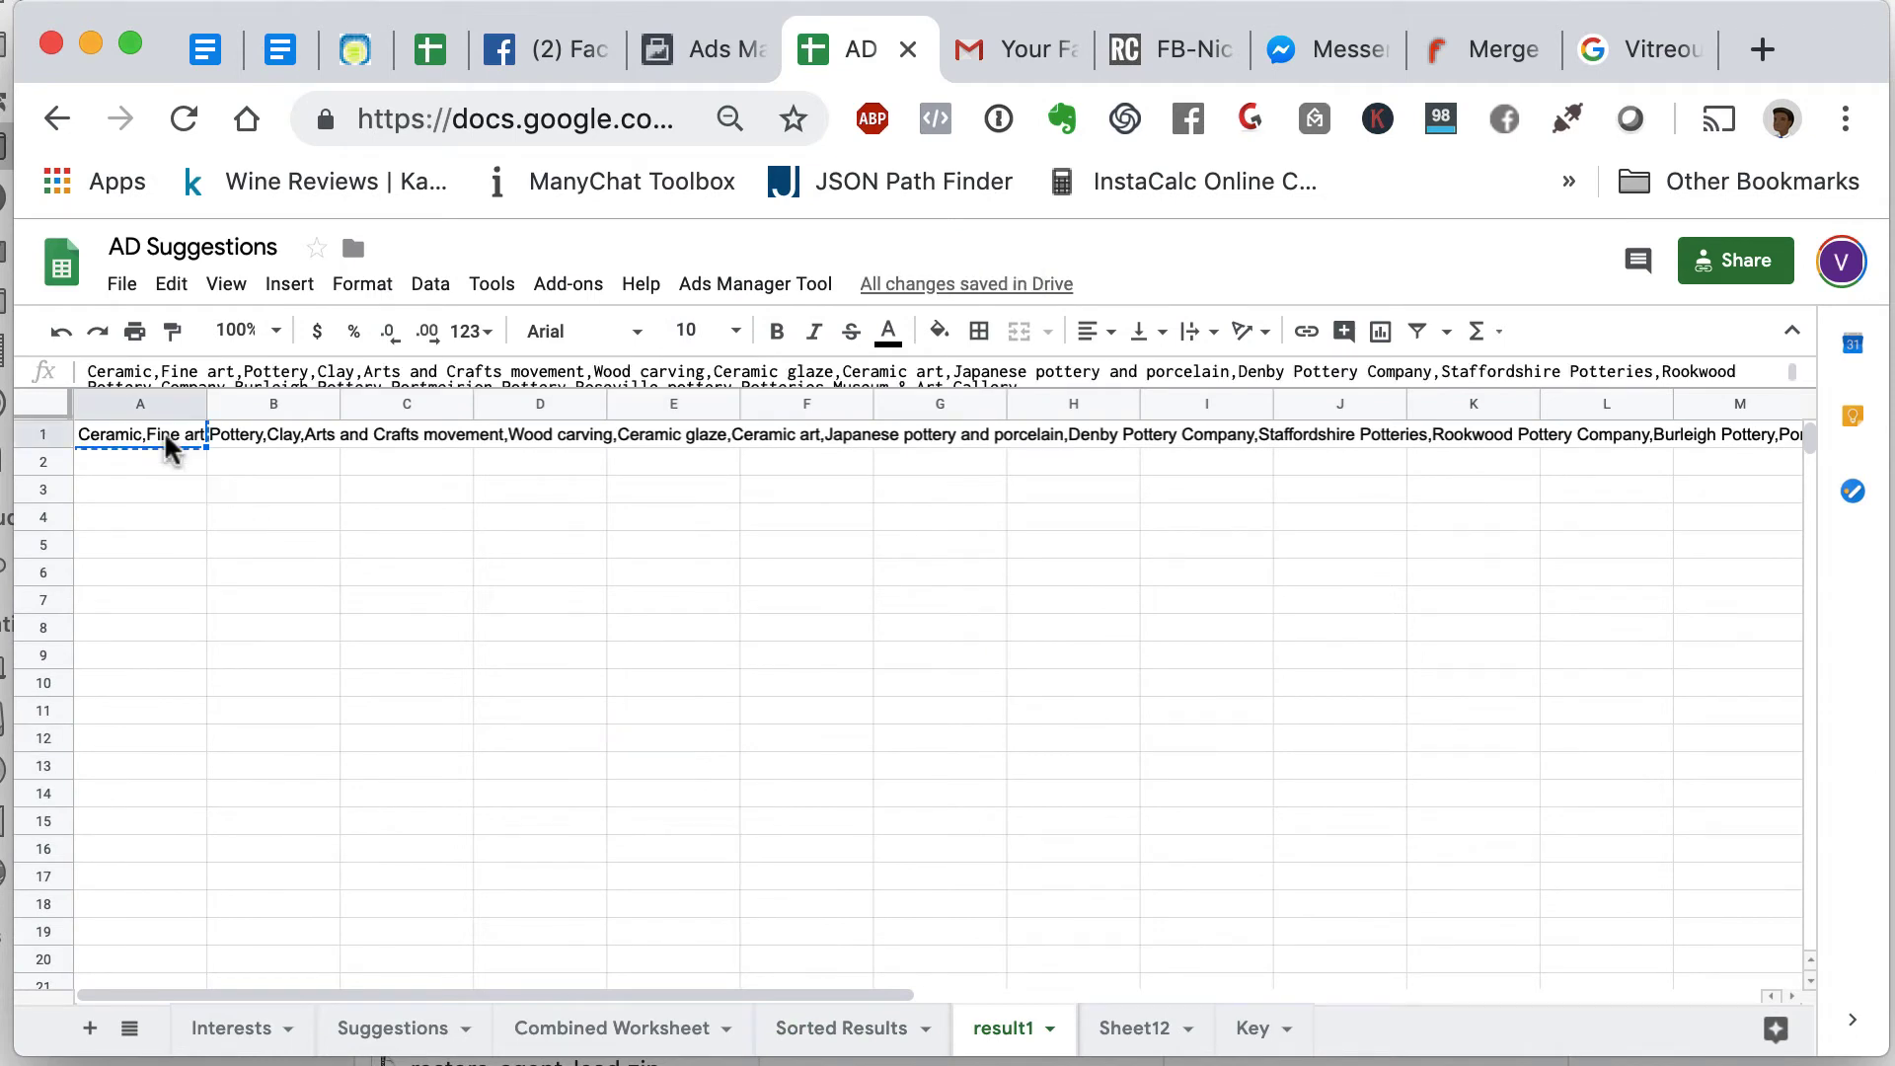
left_click_drag(43, 448, 53, 721)
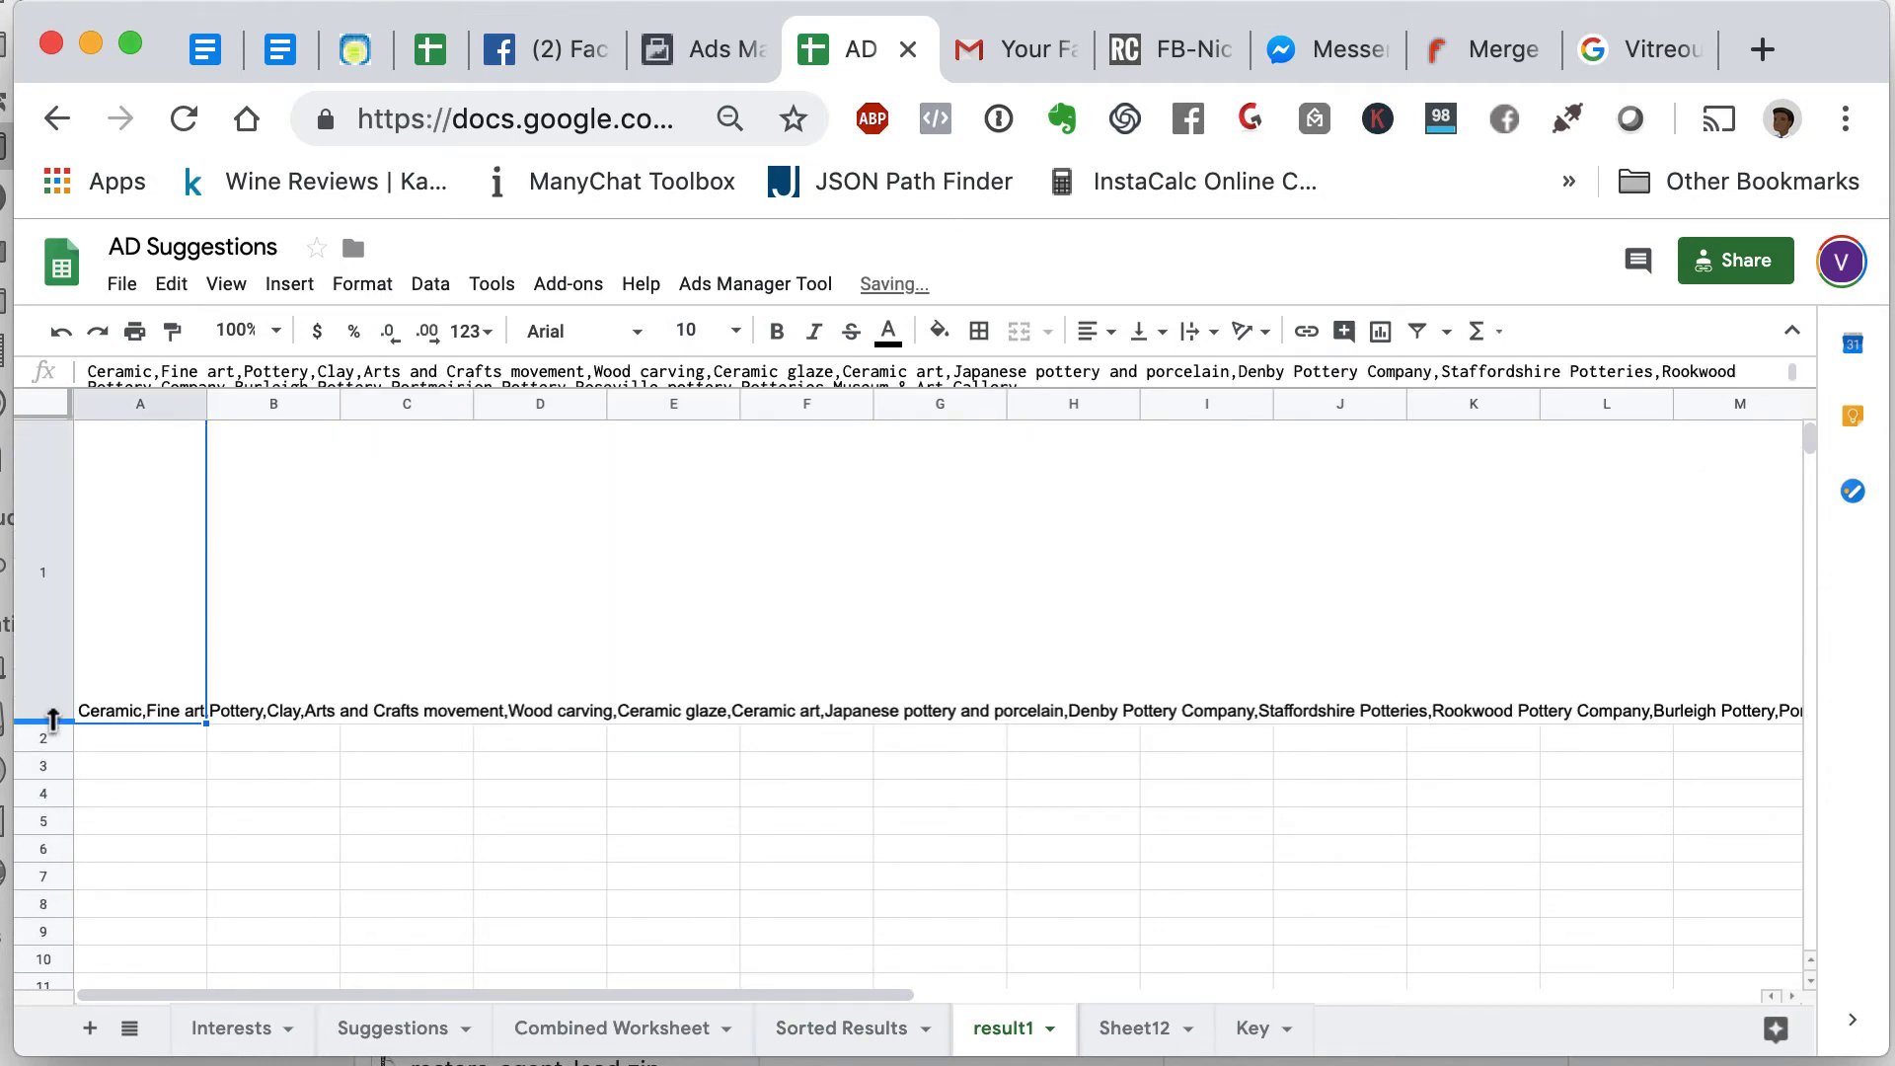
left_click(1208, 333)
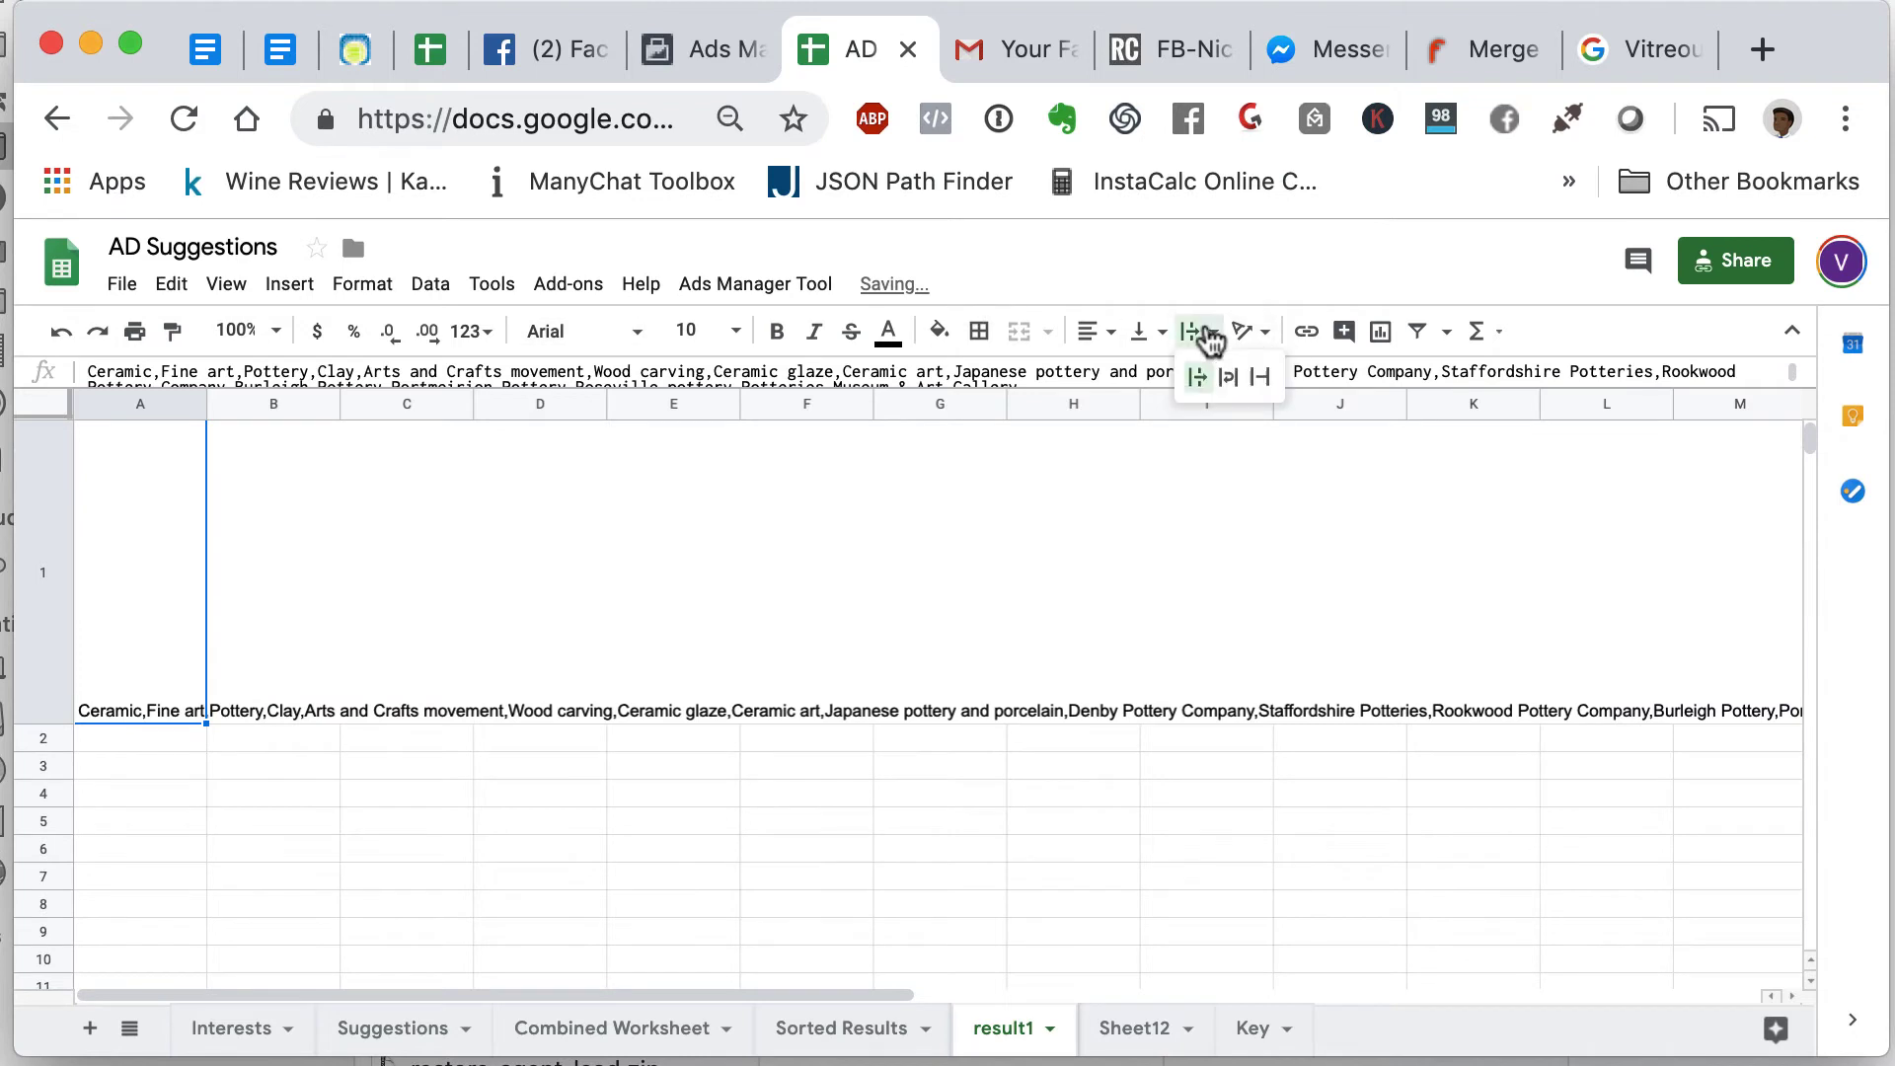
left_click(1229, 377)
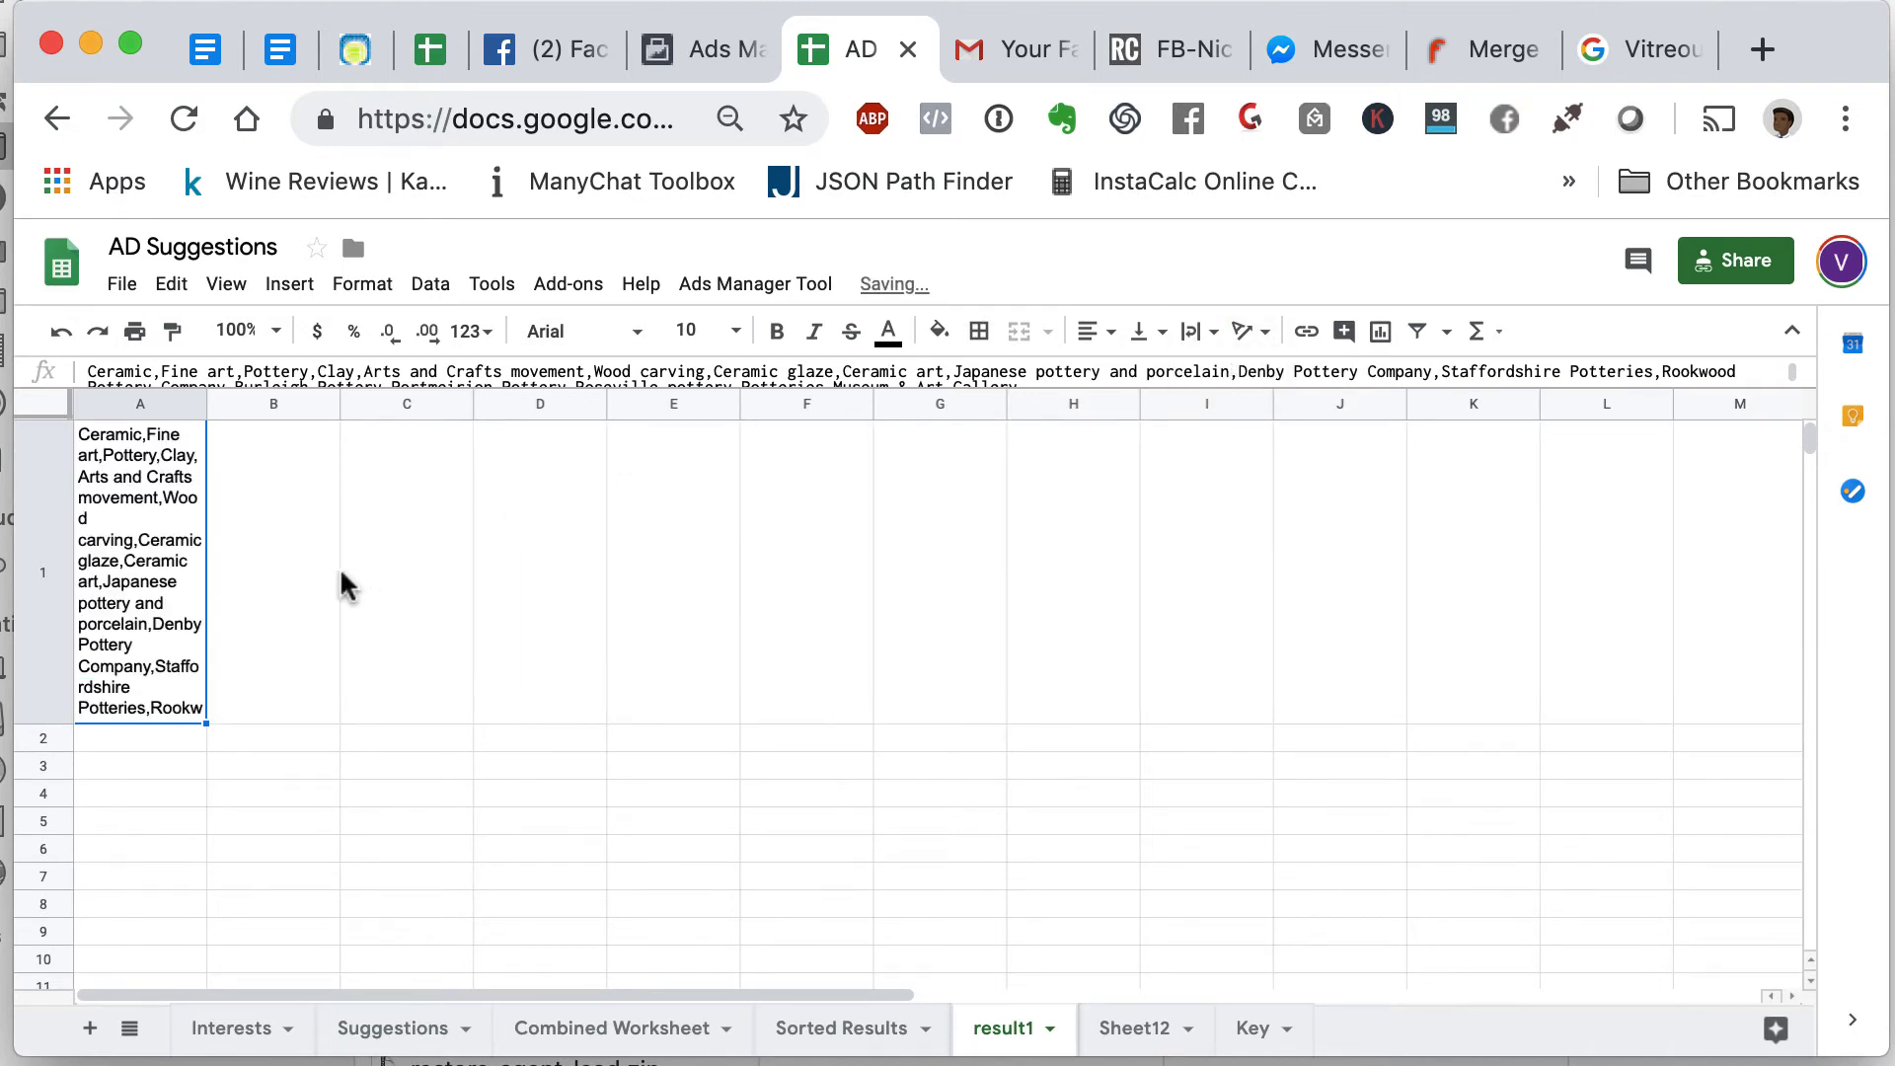
key("ctrl+c")
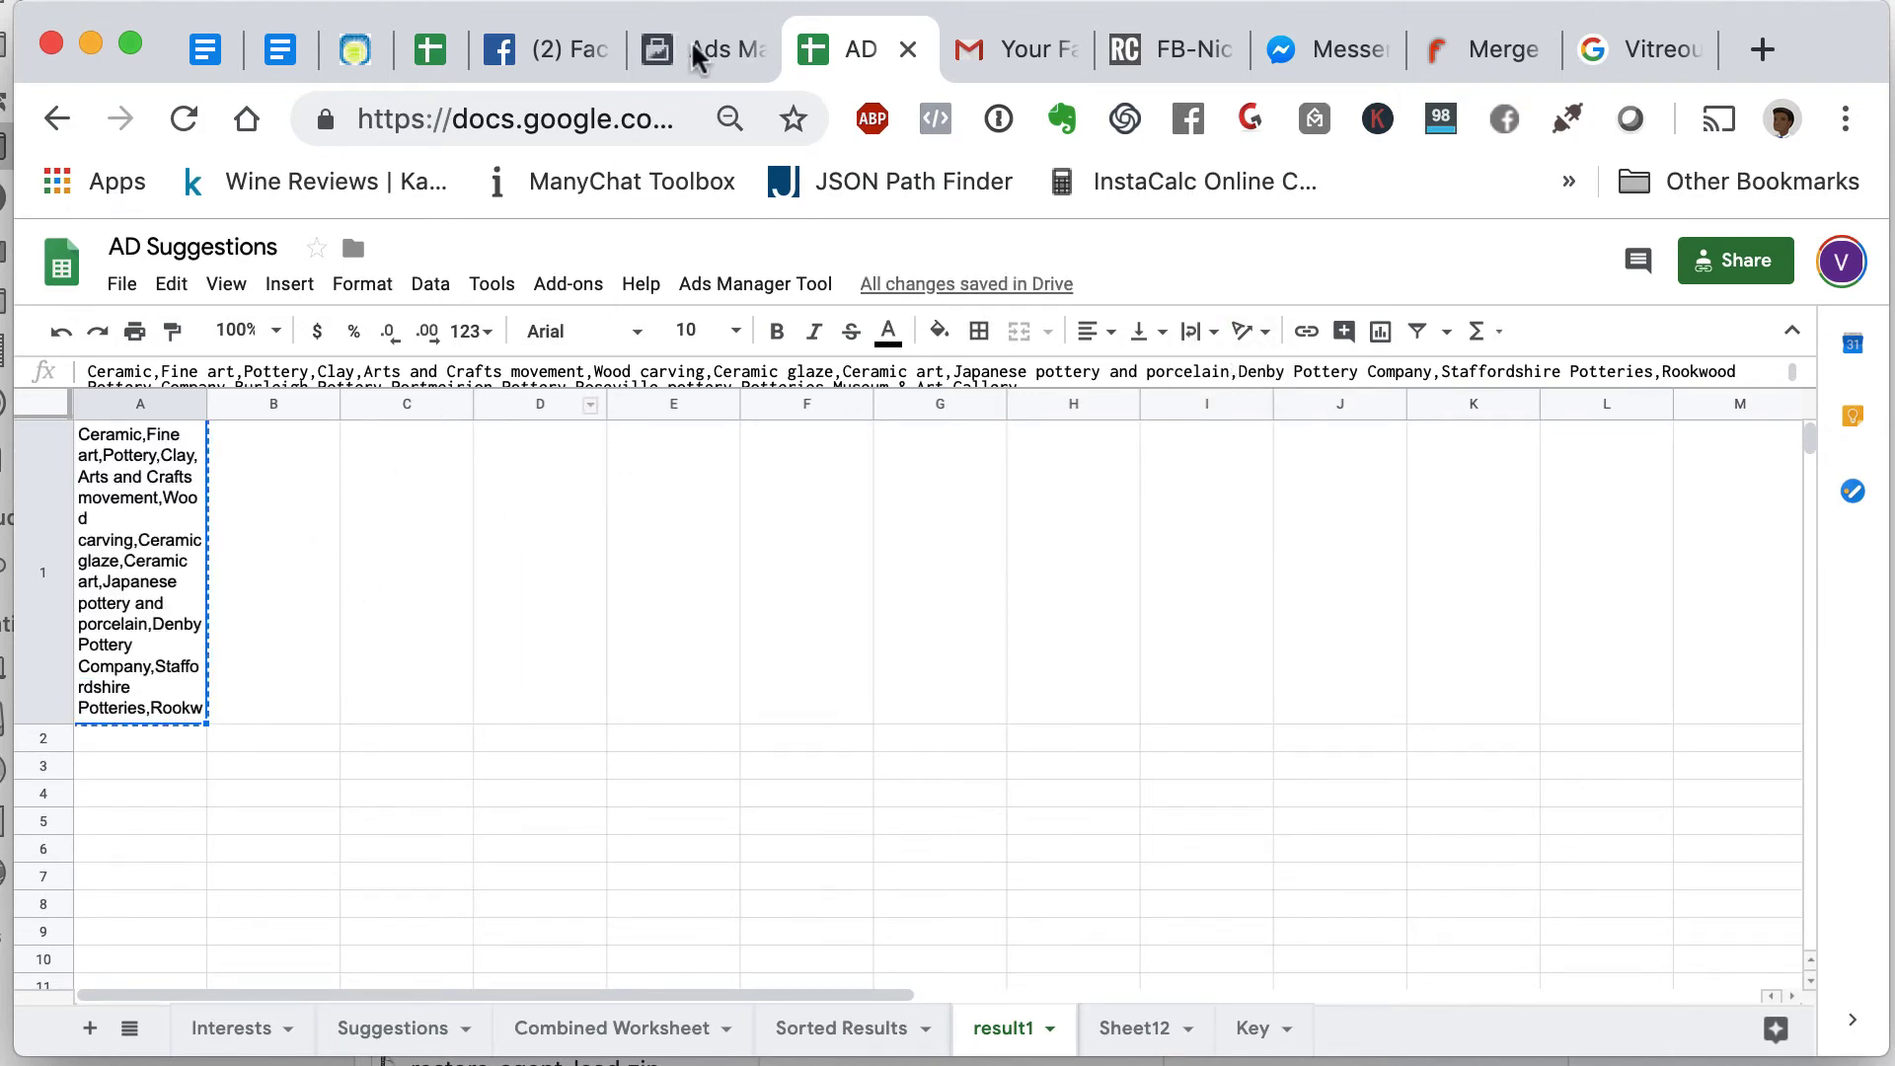
- Back in Ads Manager, remove the Ceramic and Ceramic art interests from detailed targeting
left_click(696, 51)
mouse_move(966, 555)
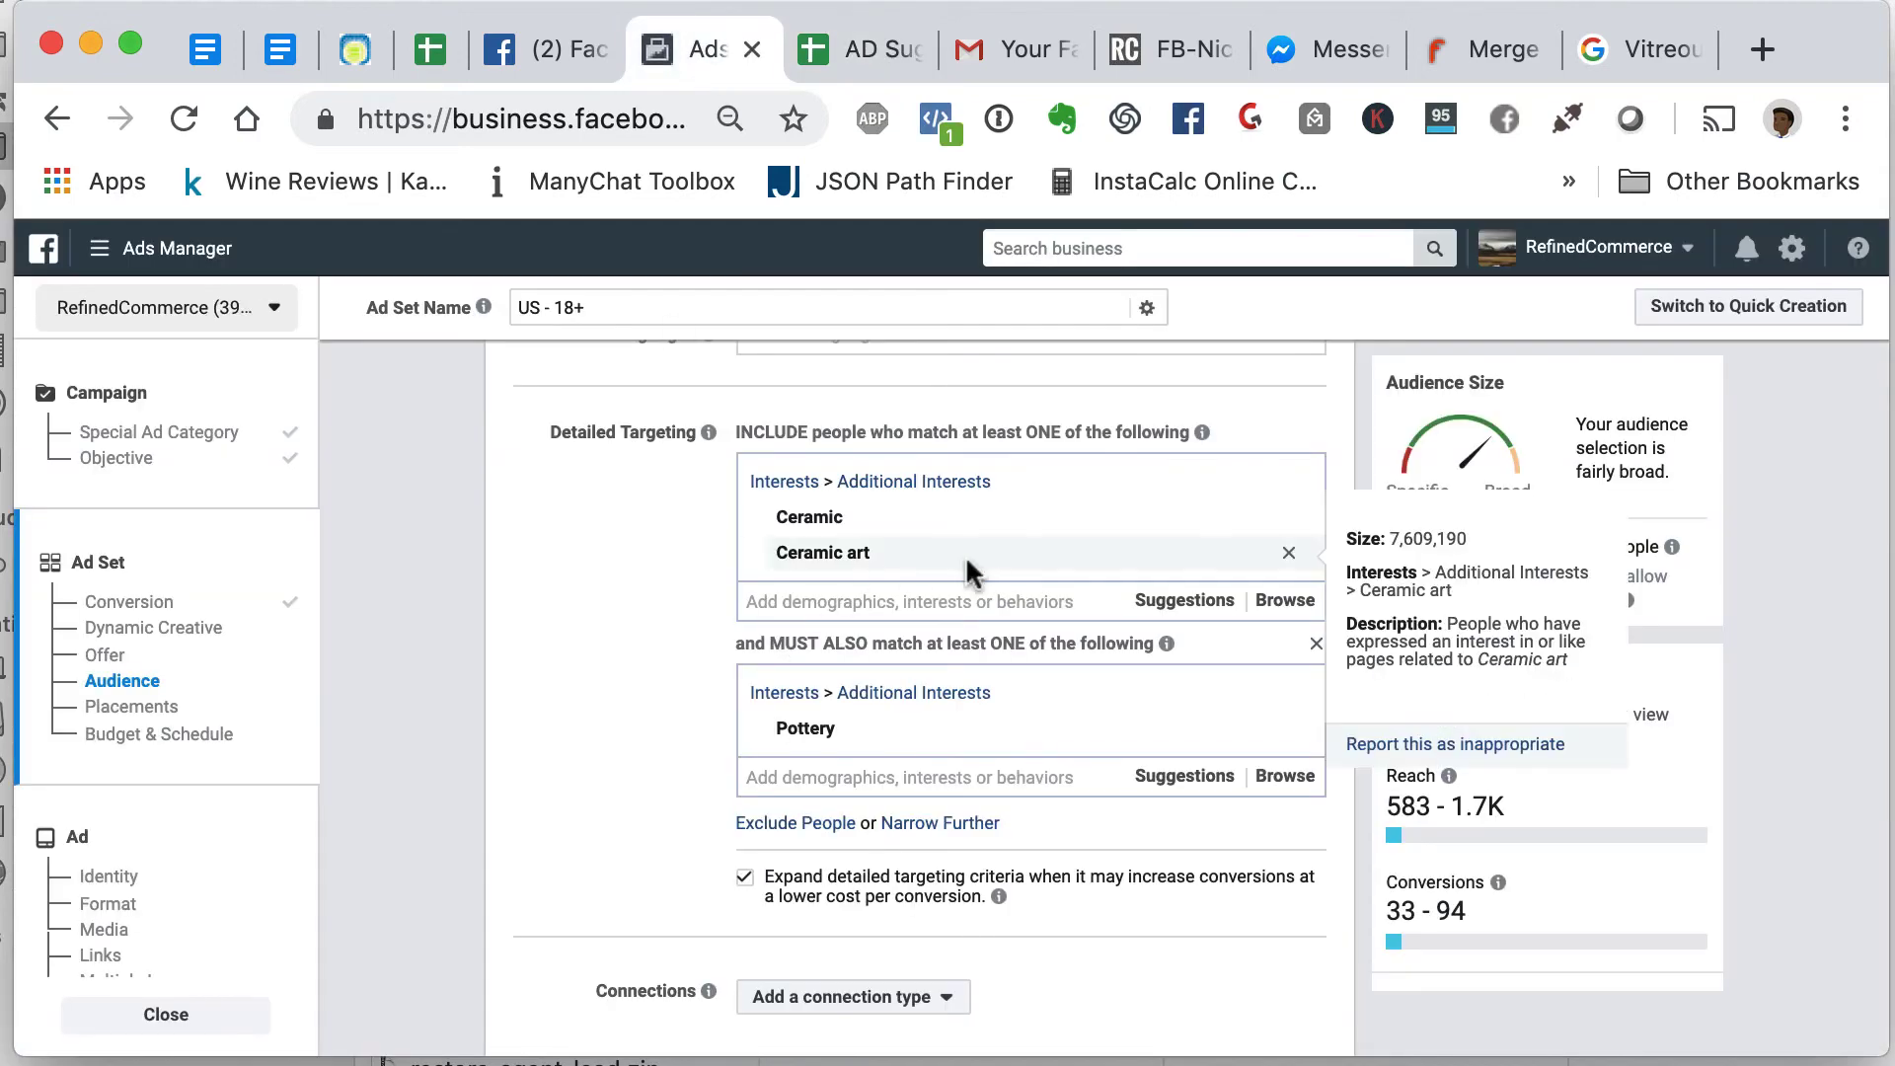
left_click(1291, 517)
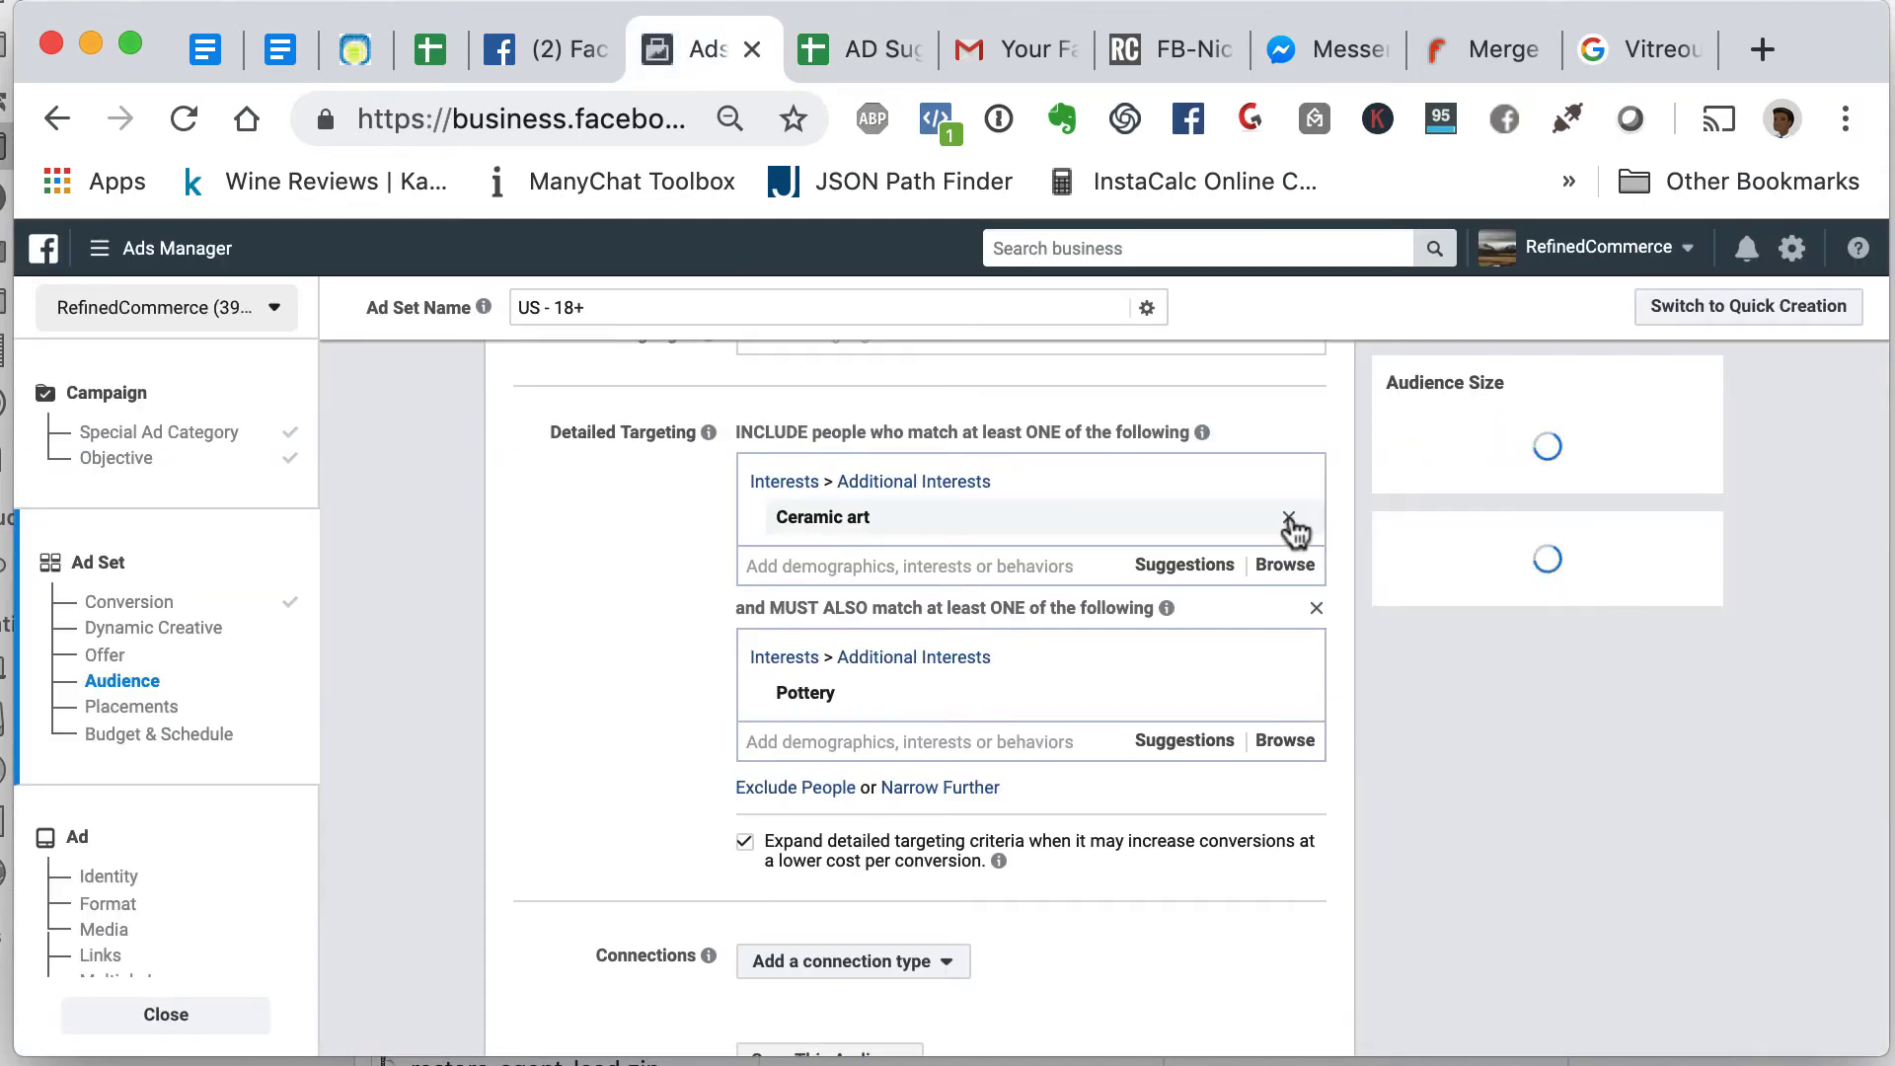
left_click(1290, 517)
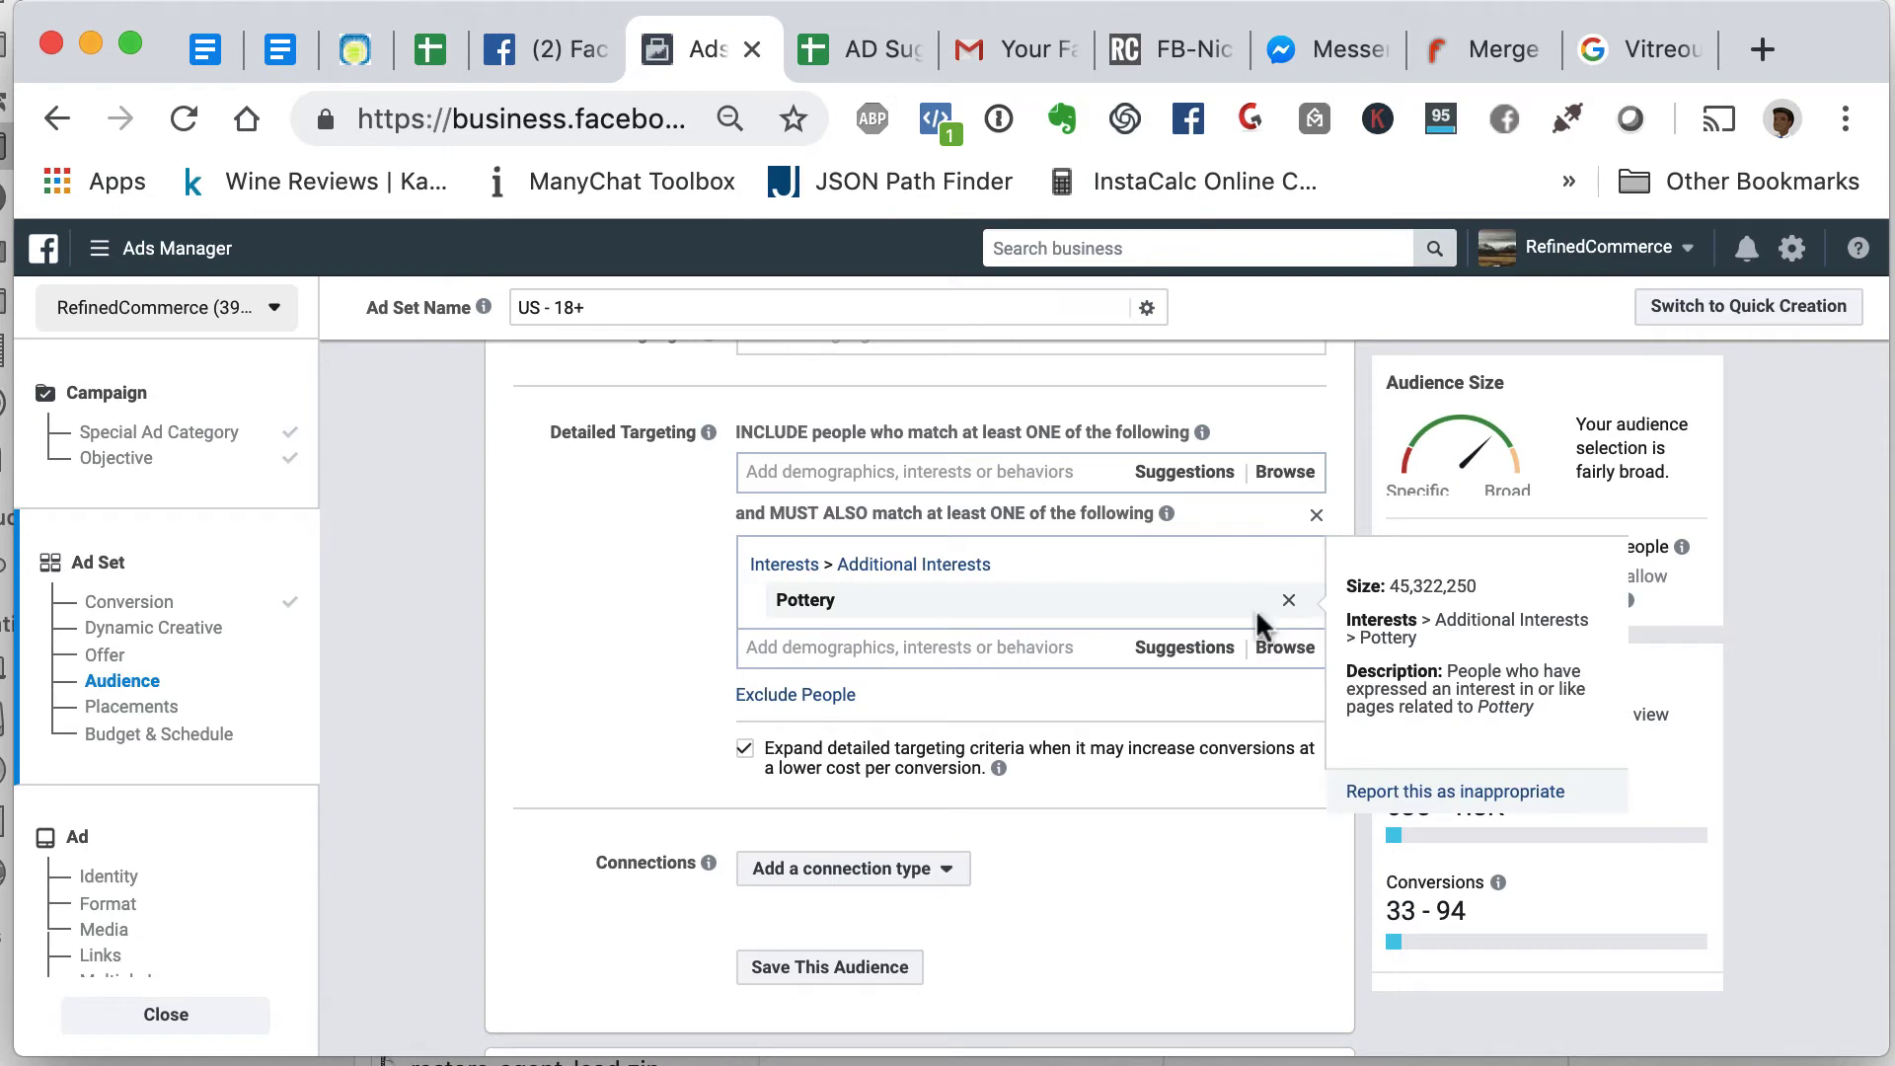
- Paste the copied pottery interest list into detailed targeting, then remove Pottery from the included interests
left_click(943, 471)
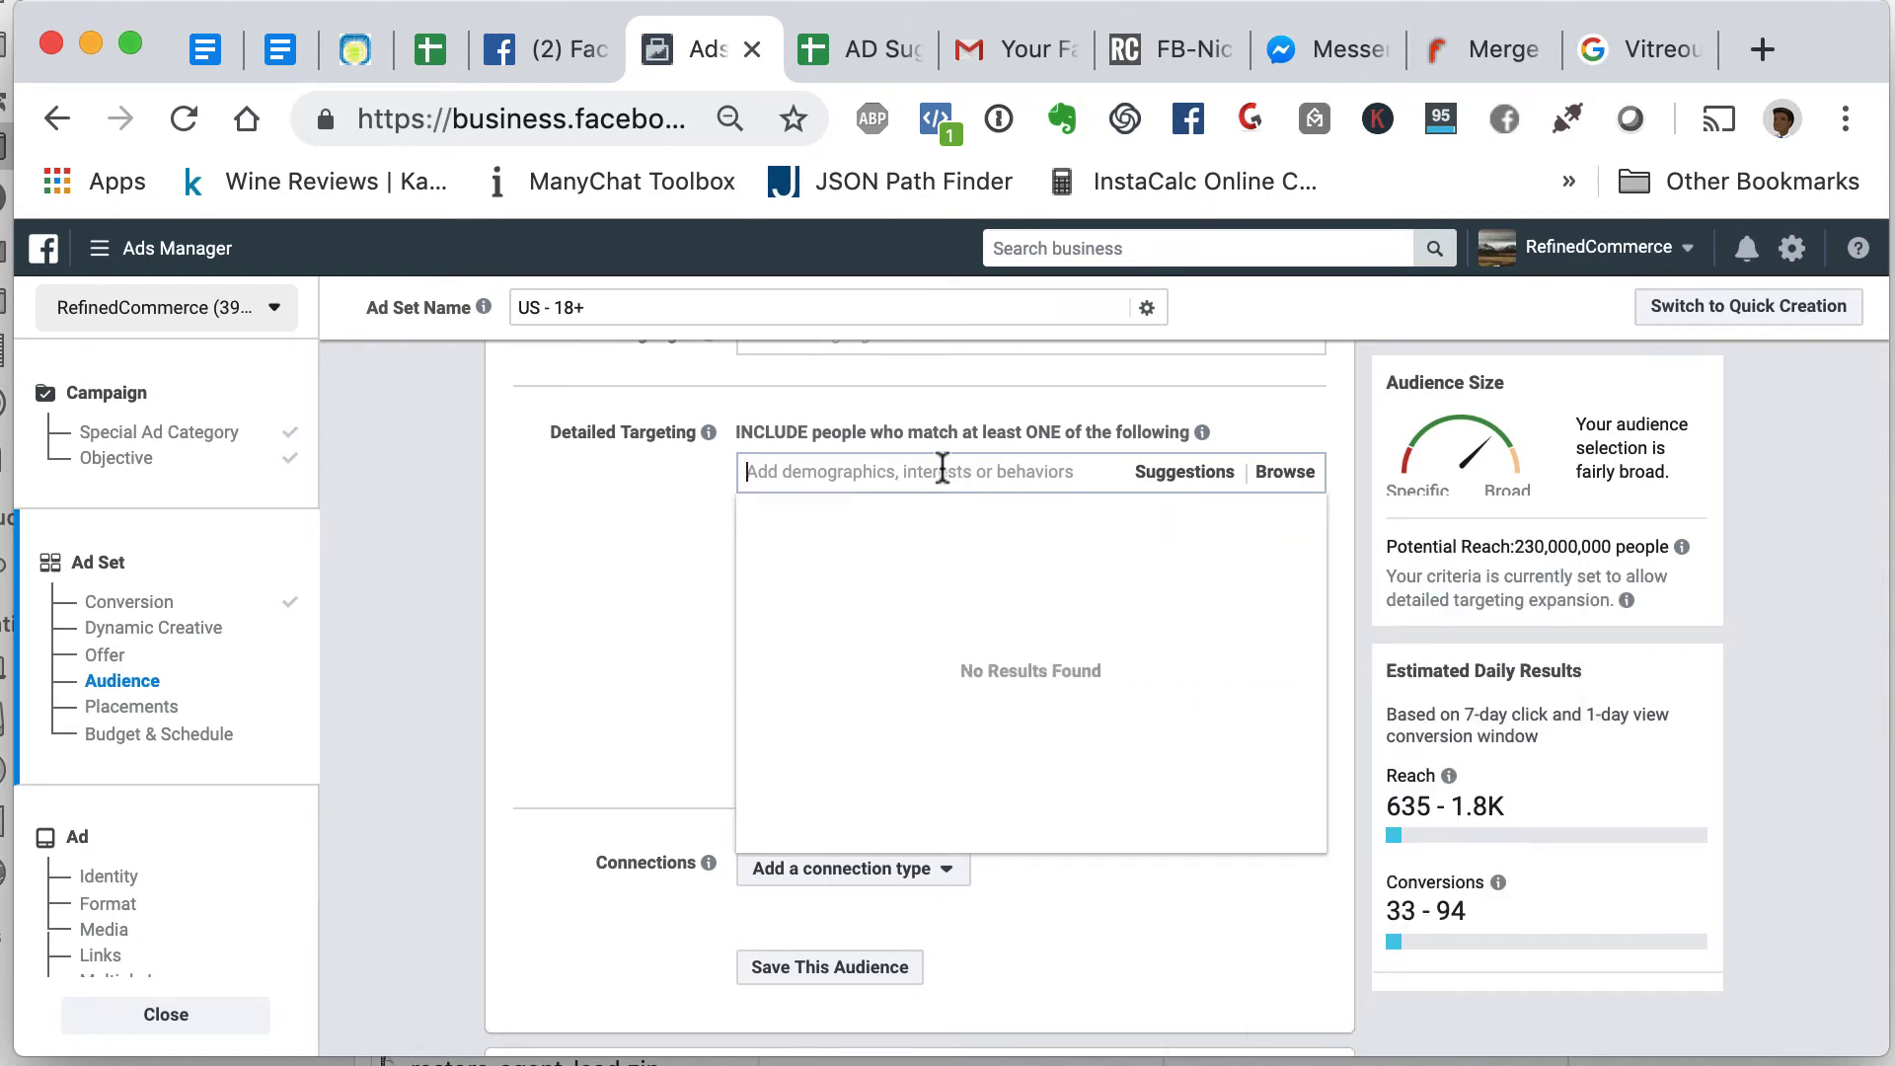
key("super+v")
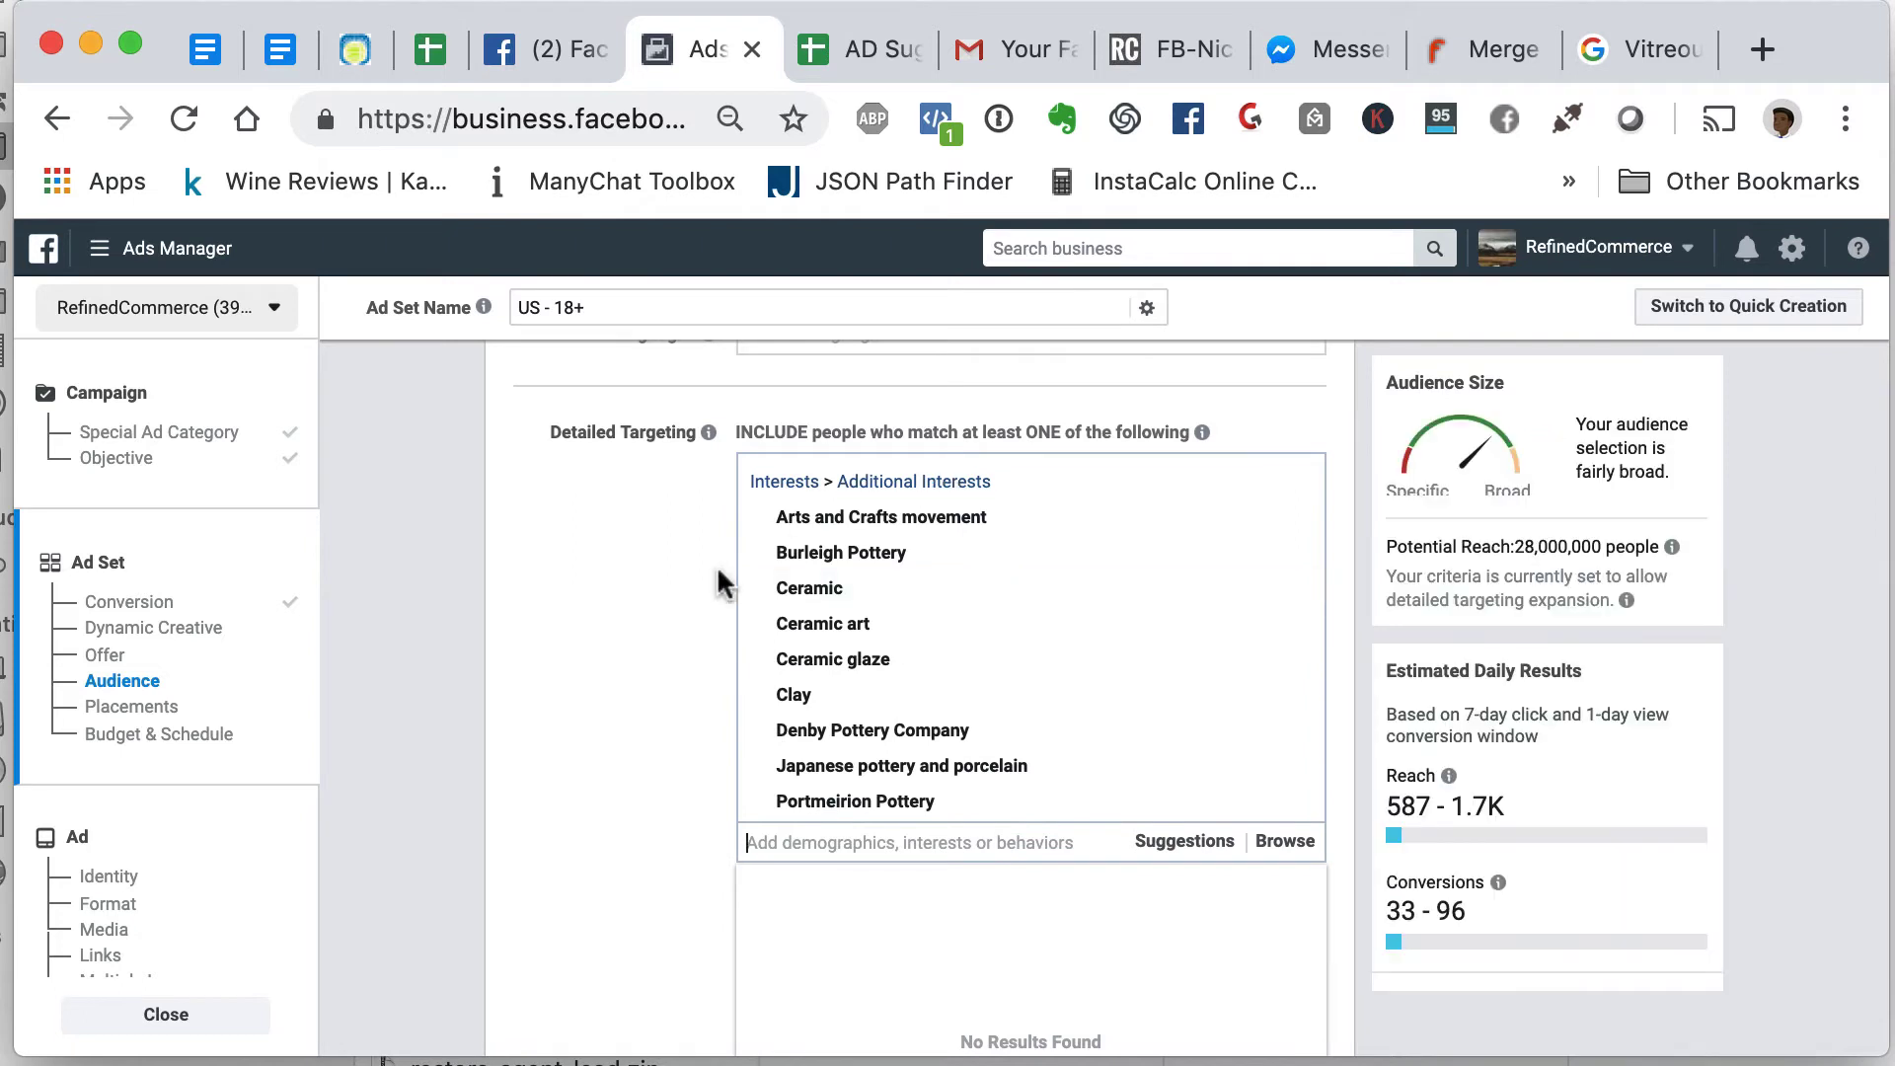
scroll(822, 618, "down", 3)
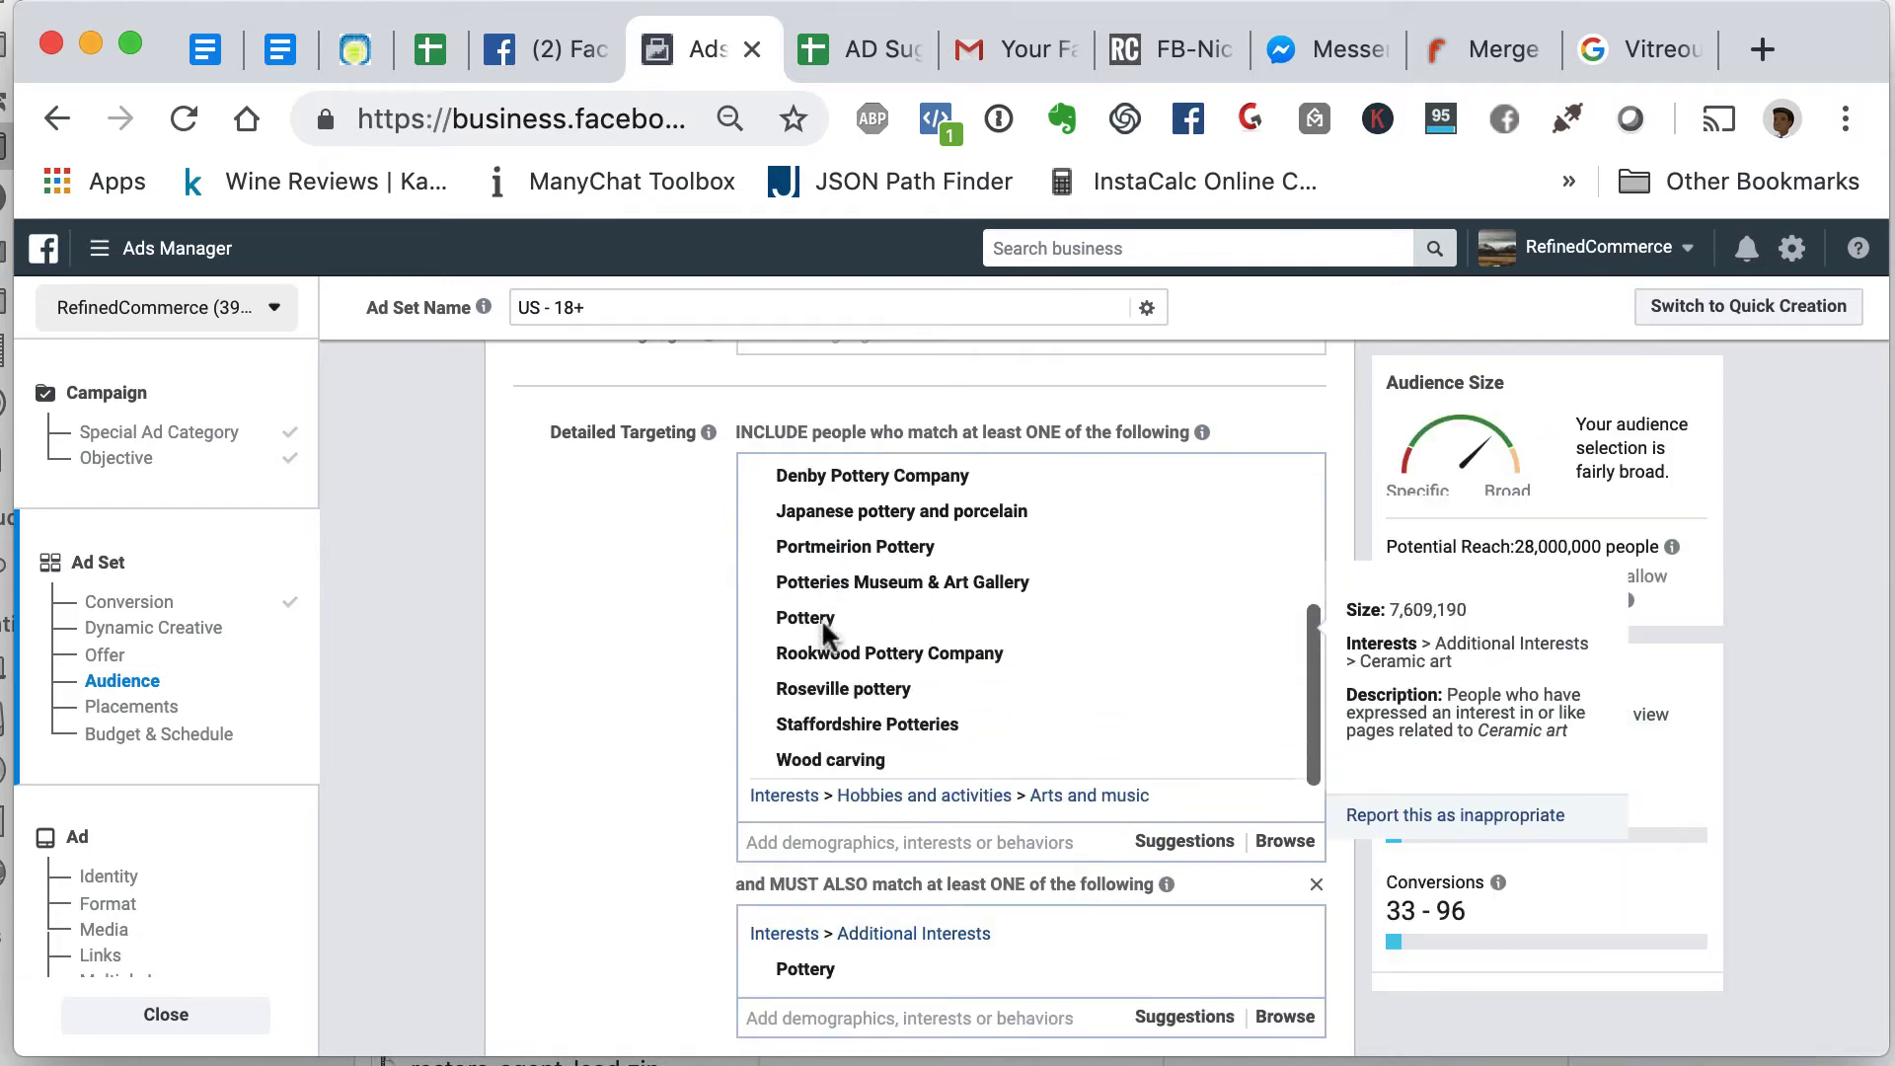
scroll(822, 628, "up", 3)
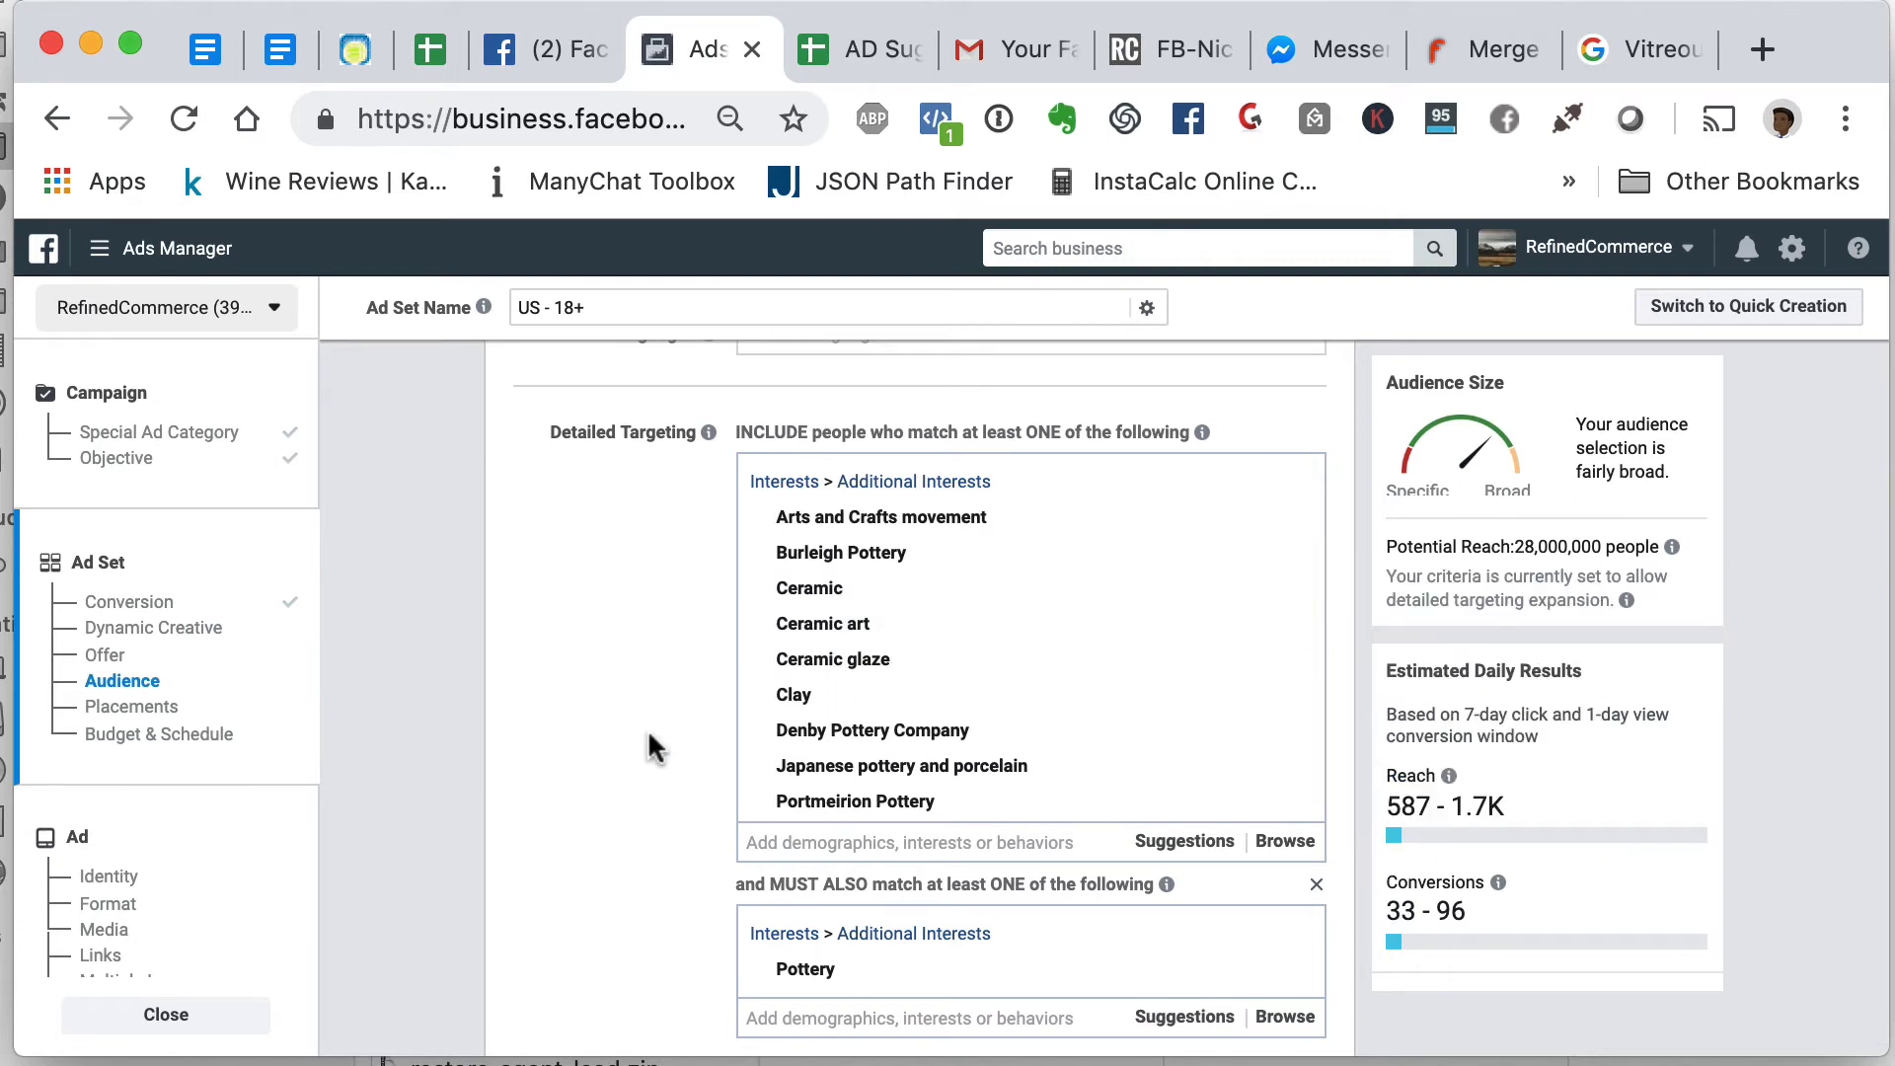
scroll(894, 736, "down", 2)
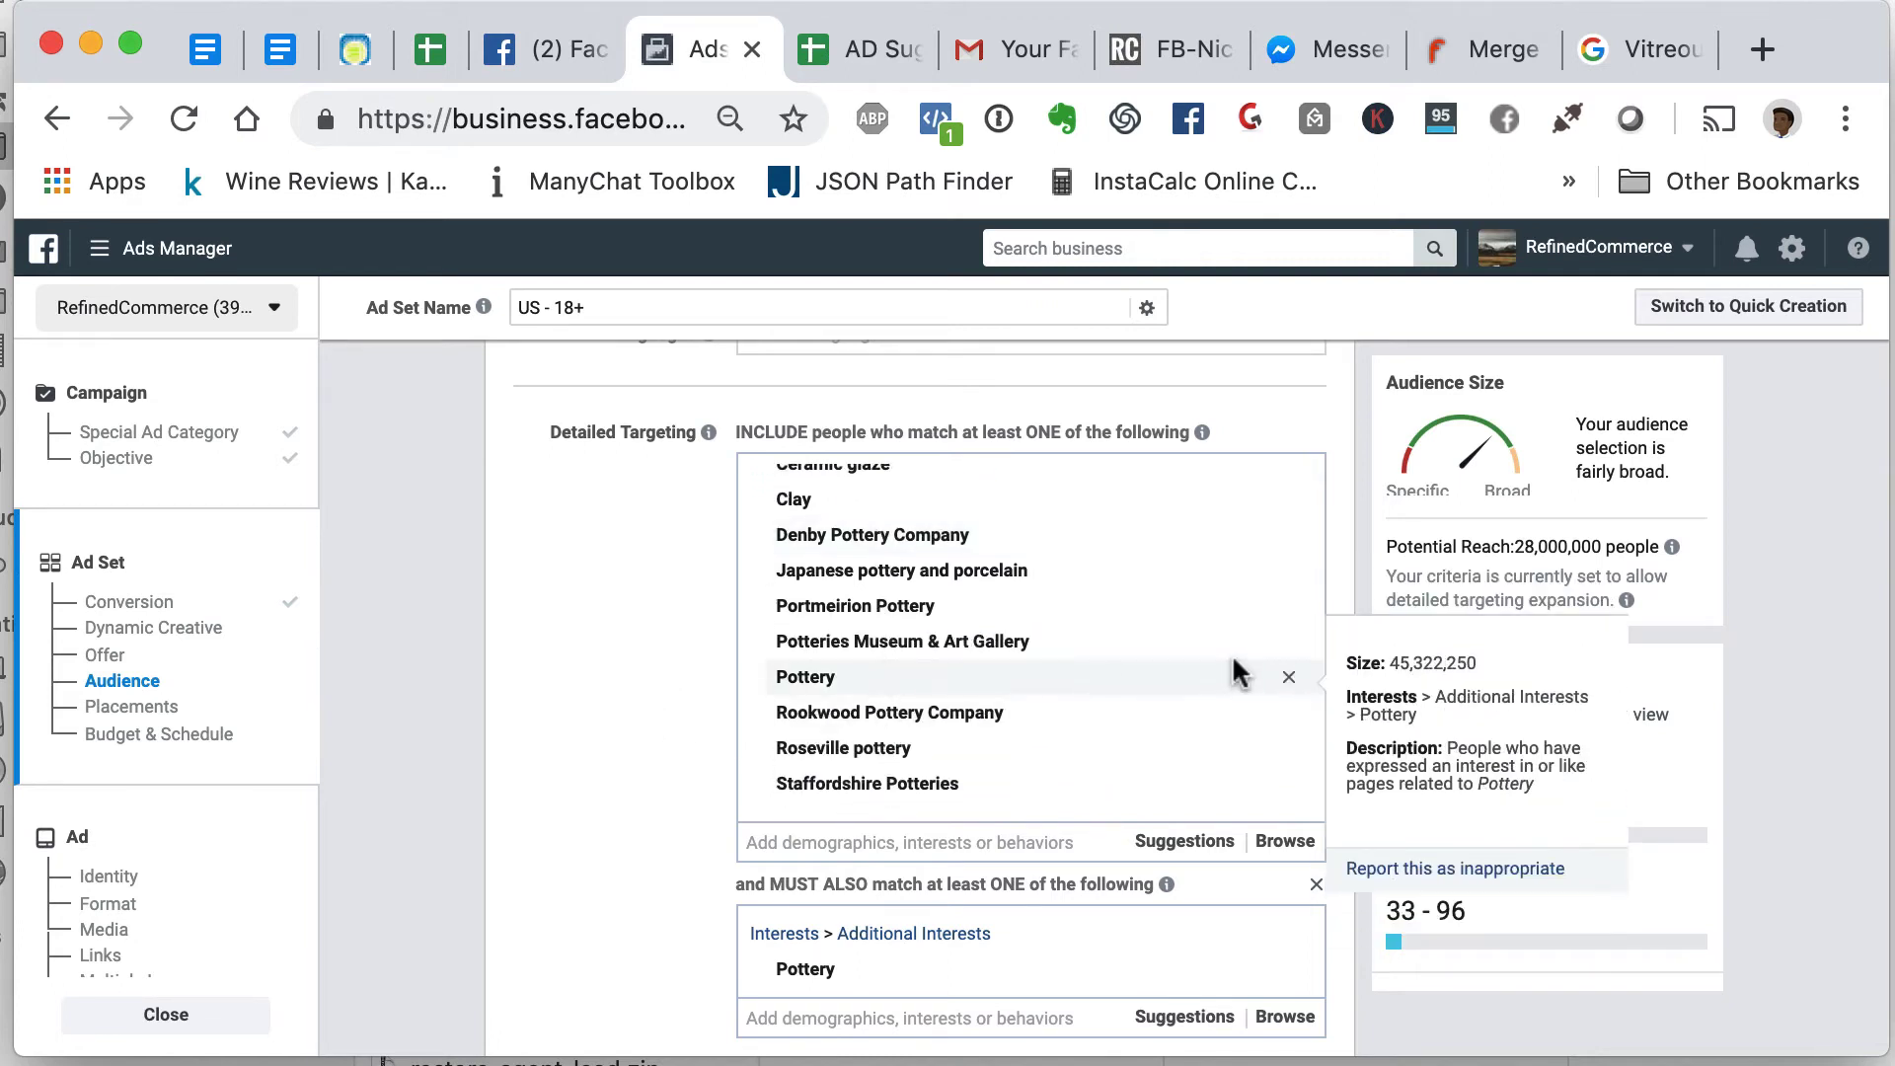
left_click(1288, 676)
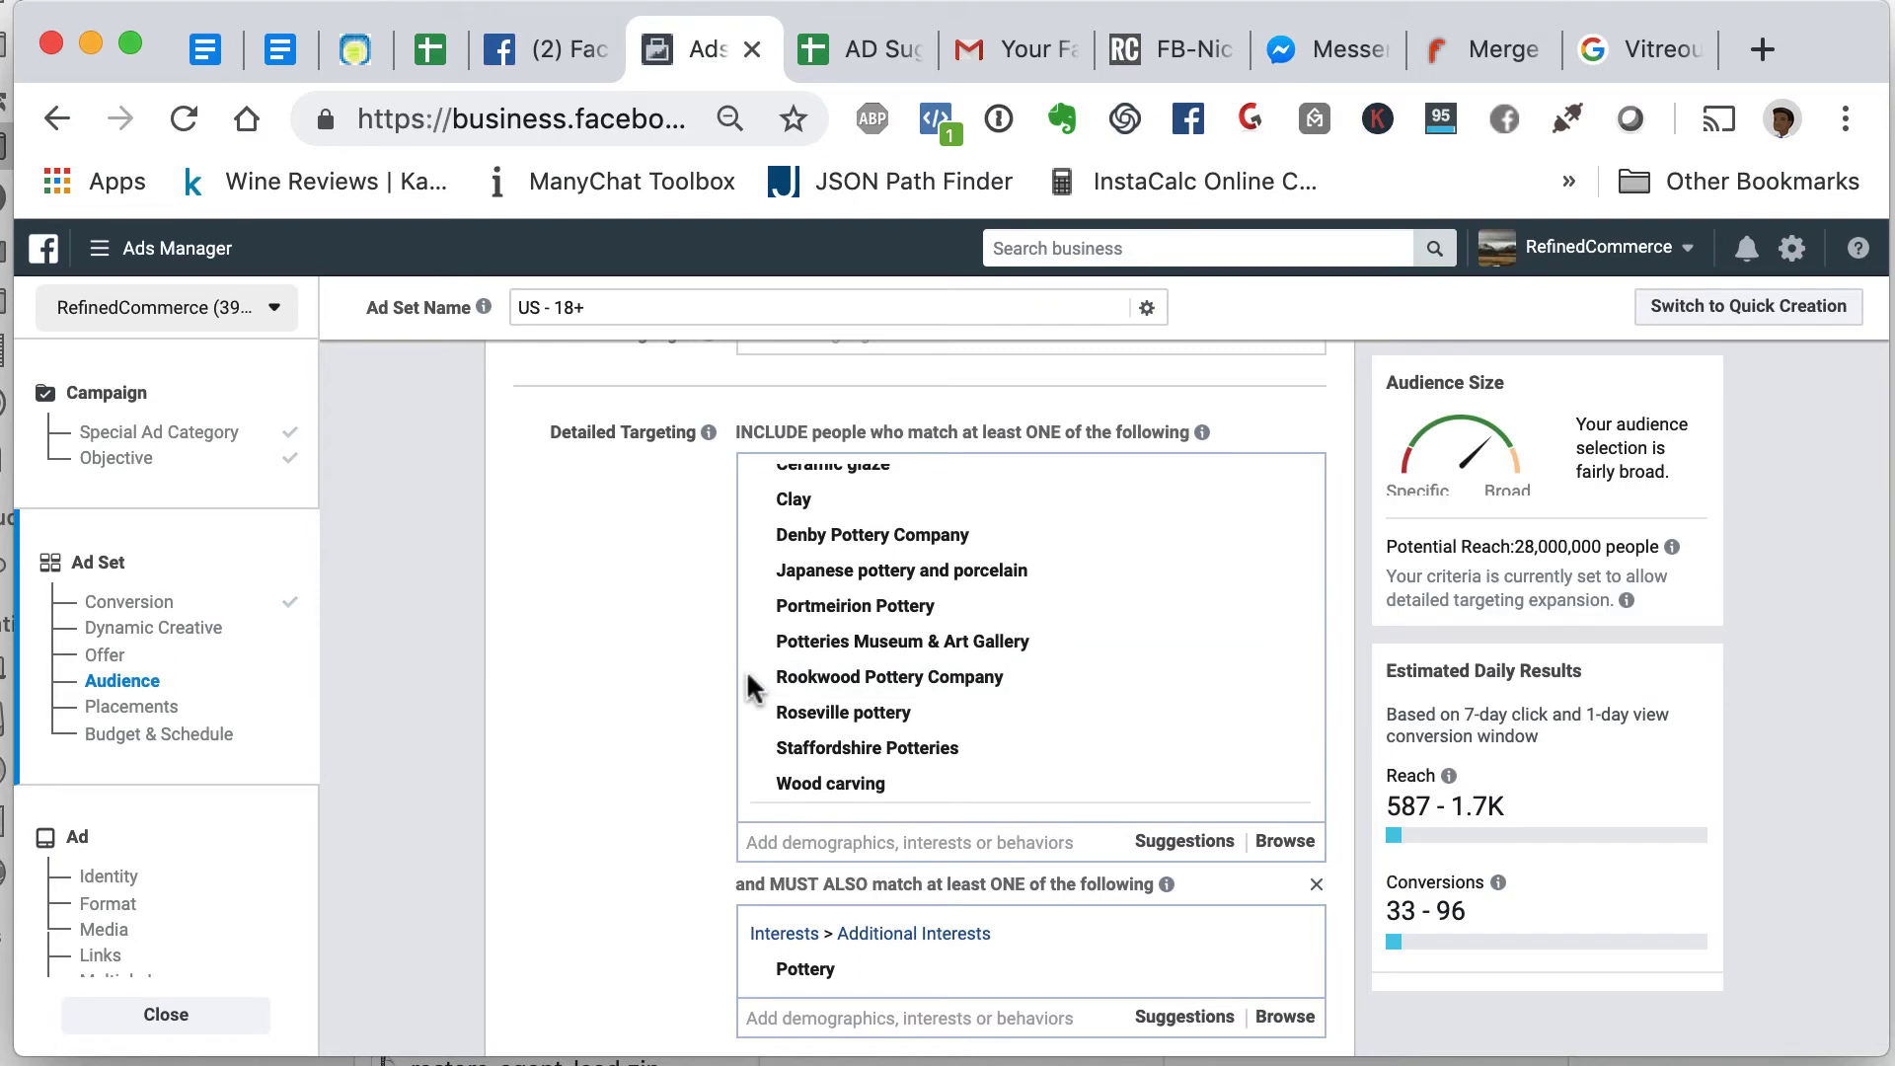
scroll(616, 748, "up", 2)
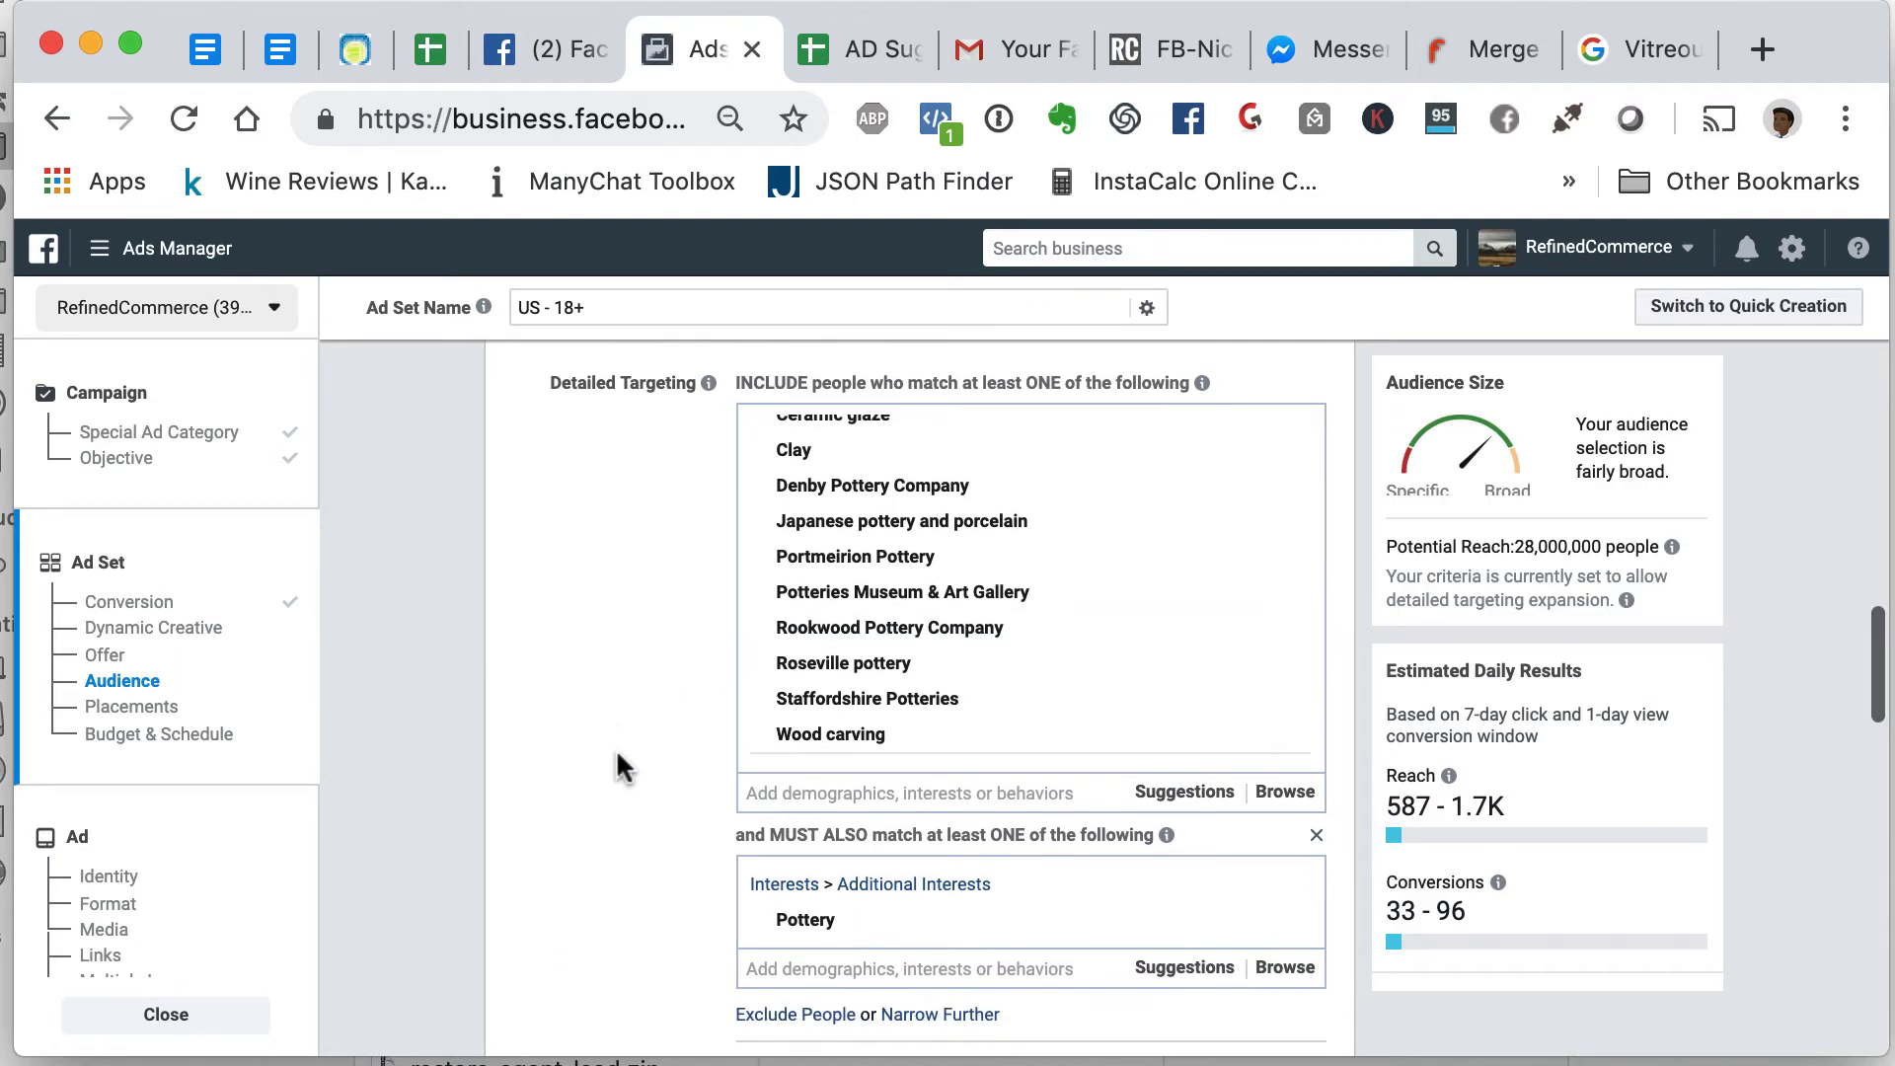
scroll(616, 748, "up", 5)
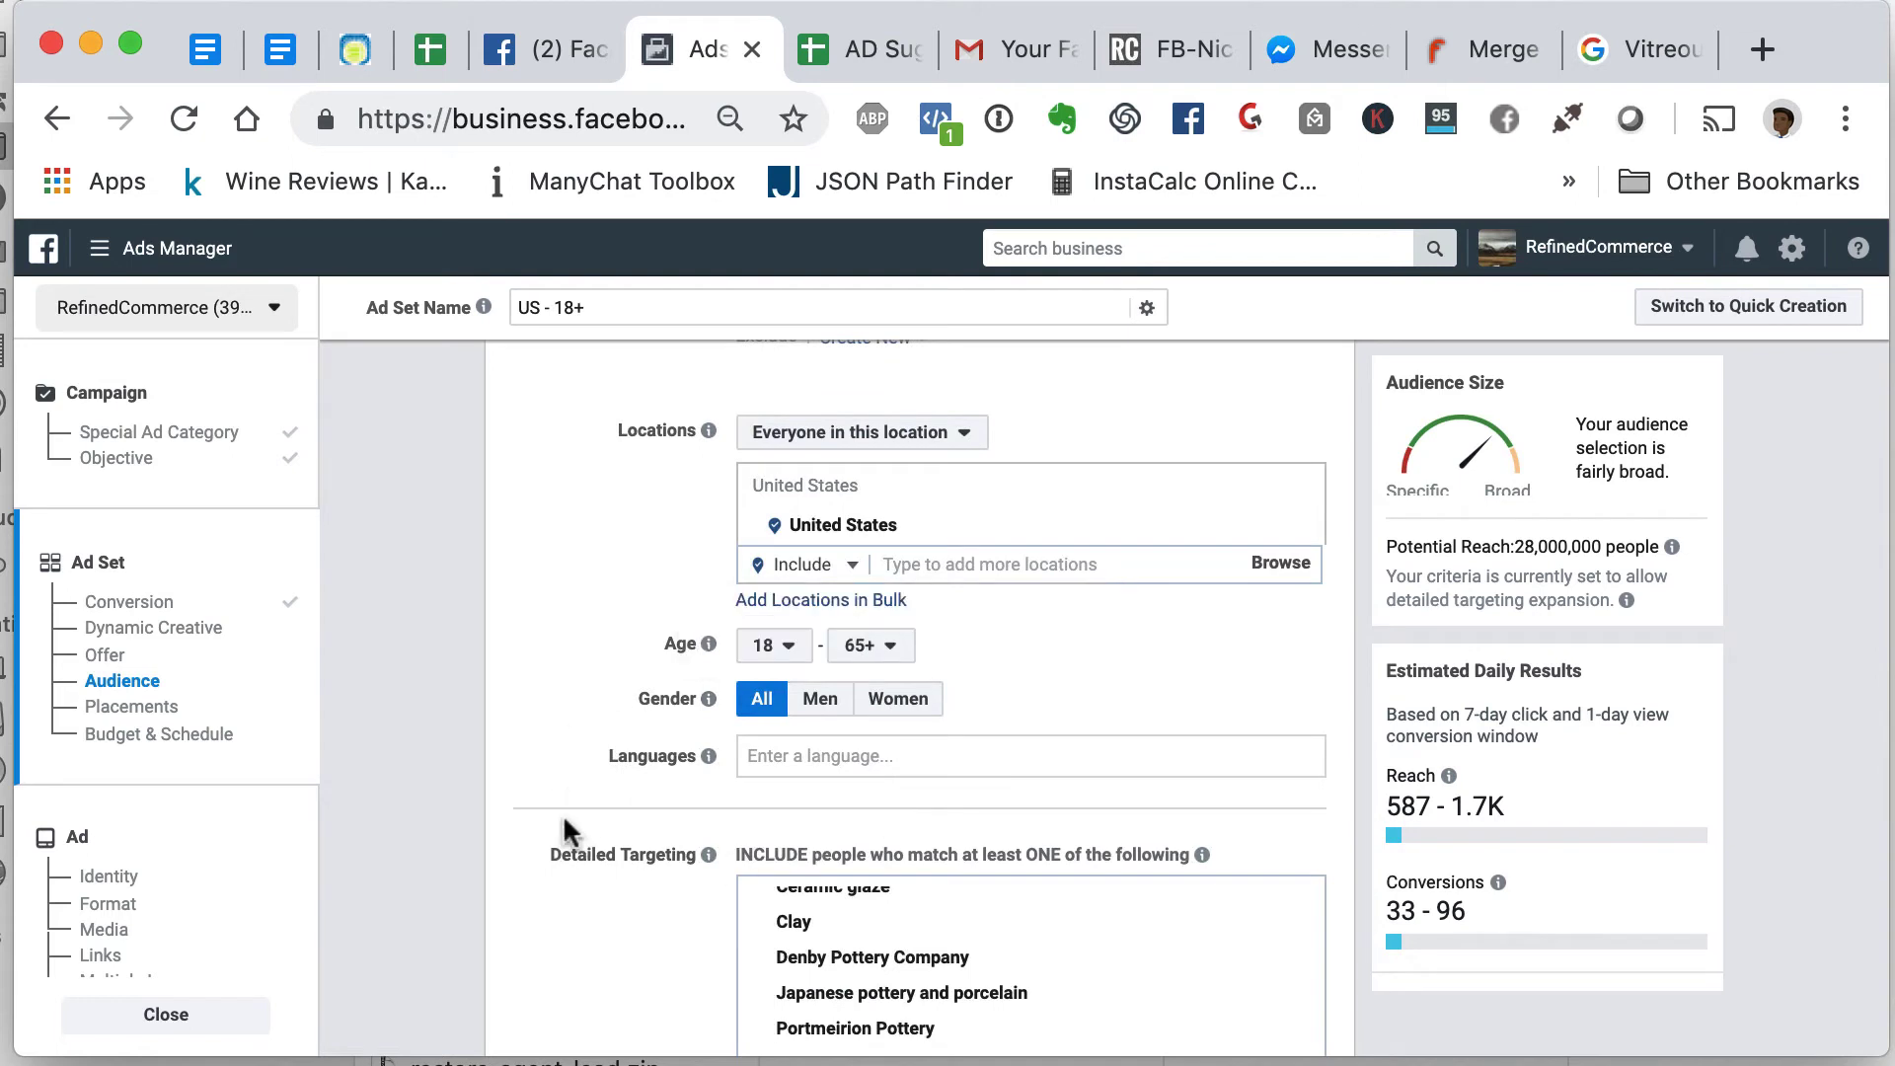
scroll(564, 822, "down", 5)
scroll(563, 821, "down", 5)
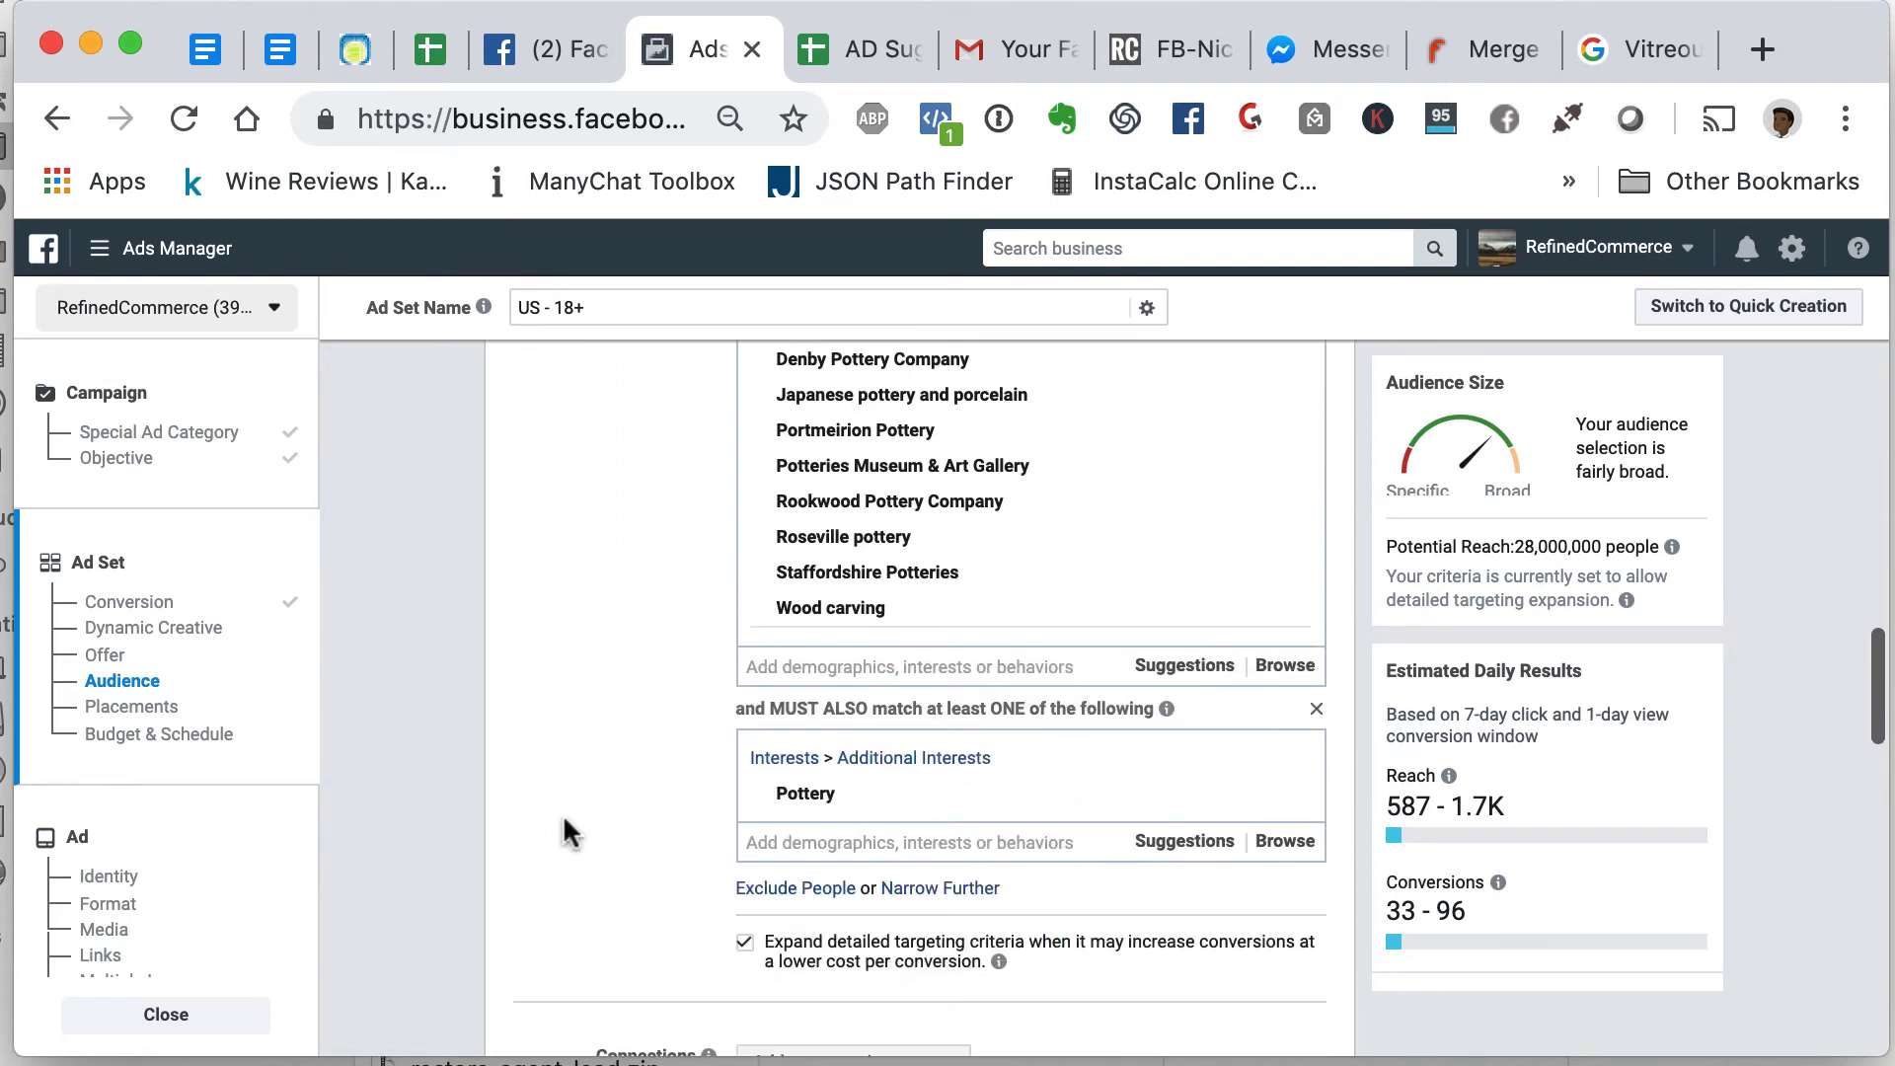
scroll(563, 822, "up", 3)
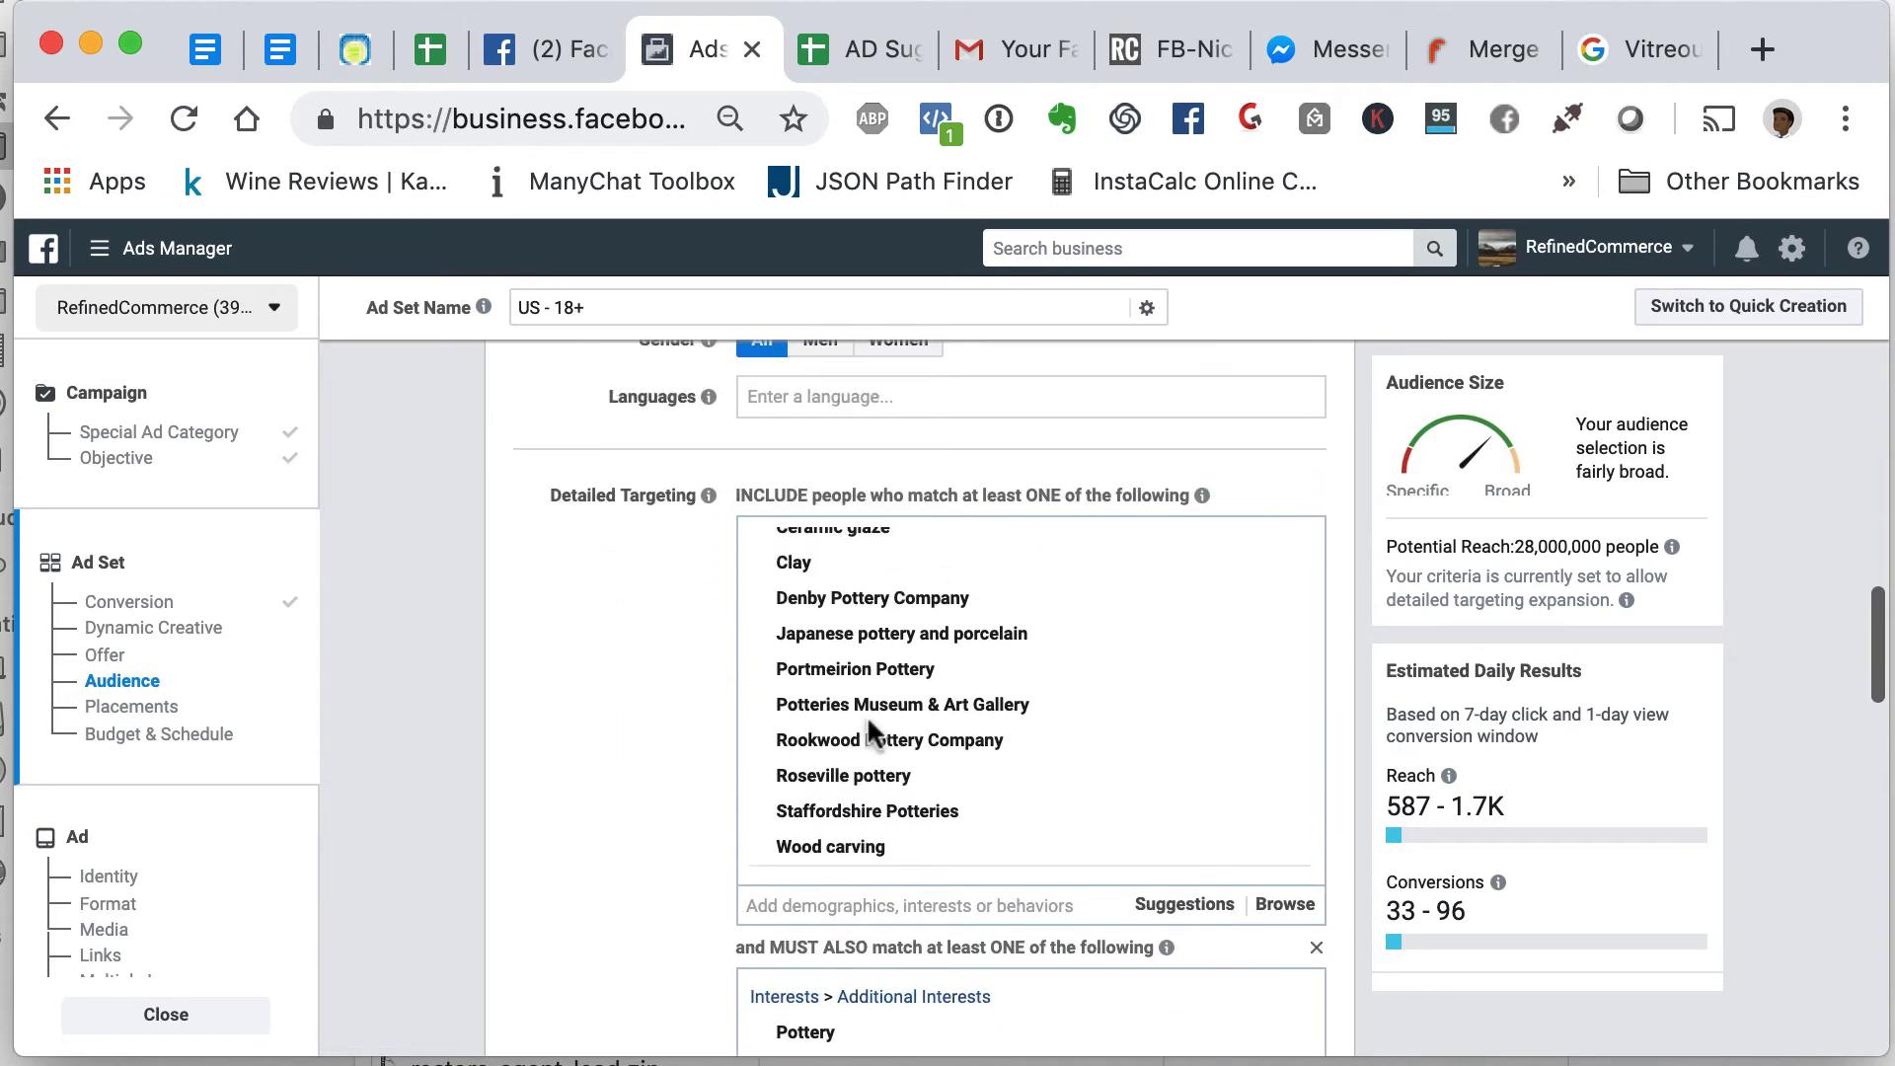
scroll(878, 731, "up", 3)
scroll(879, 731, "down", 3)
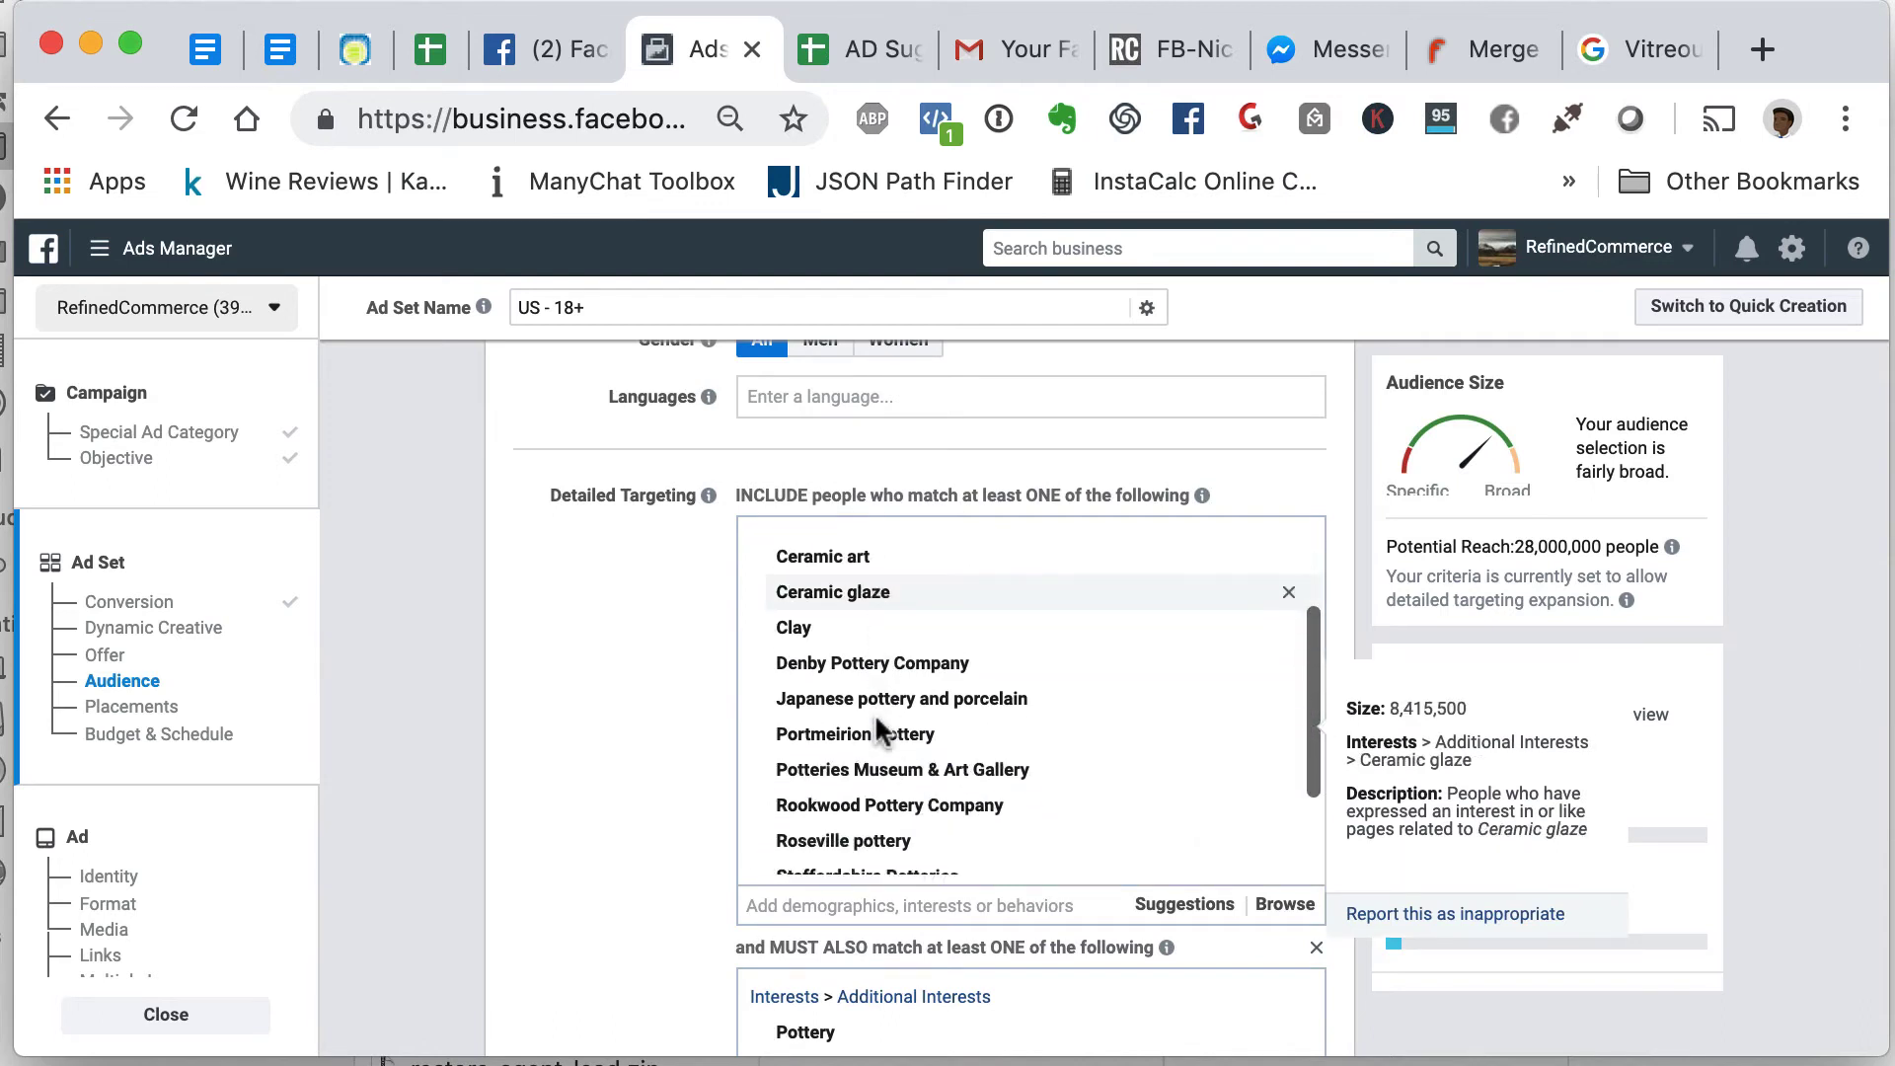
scroll(879, 731, "up", 3)
scroll(878, 720, "down", 5)
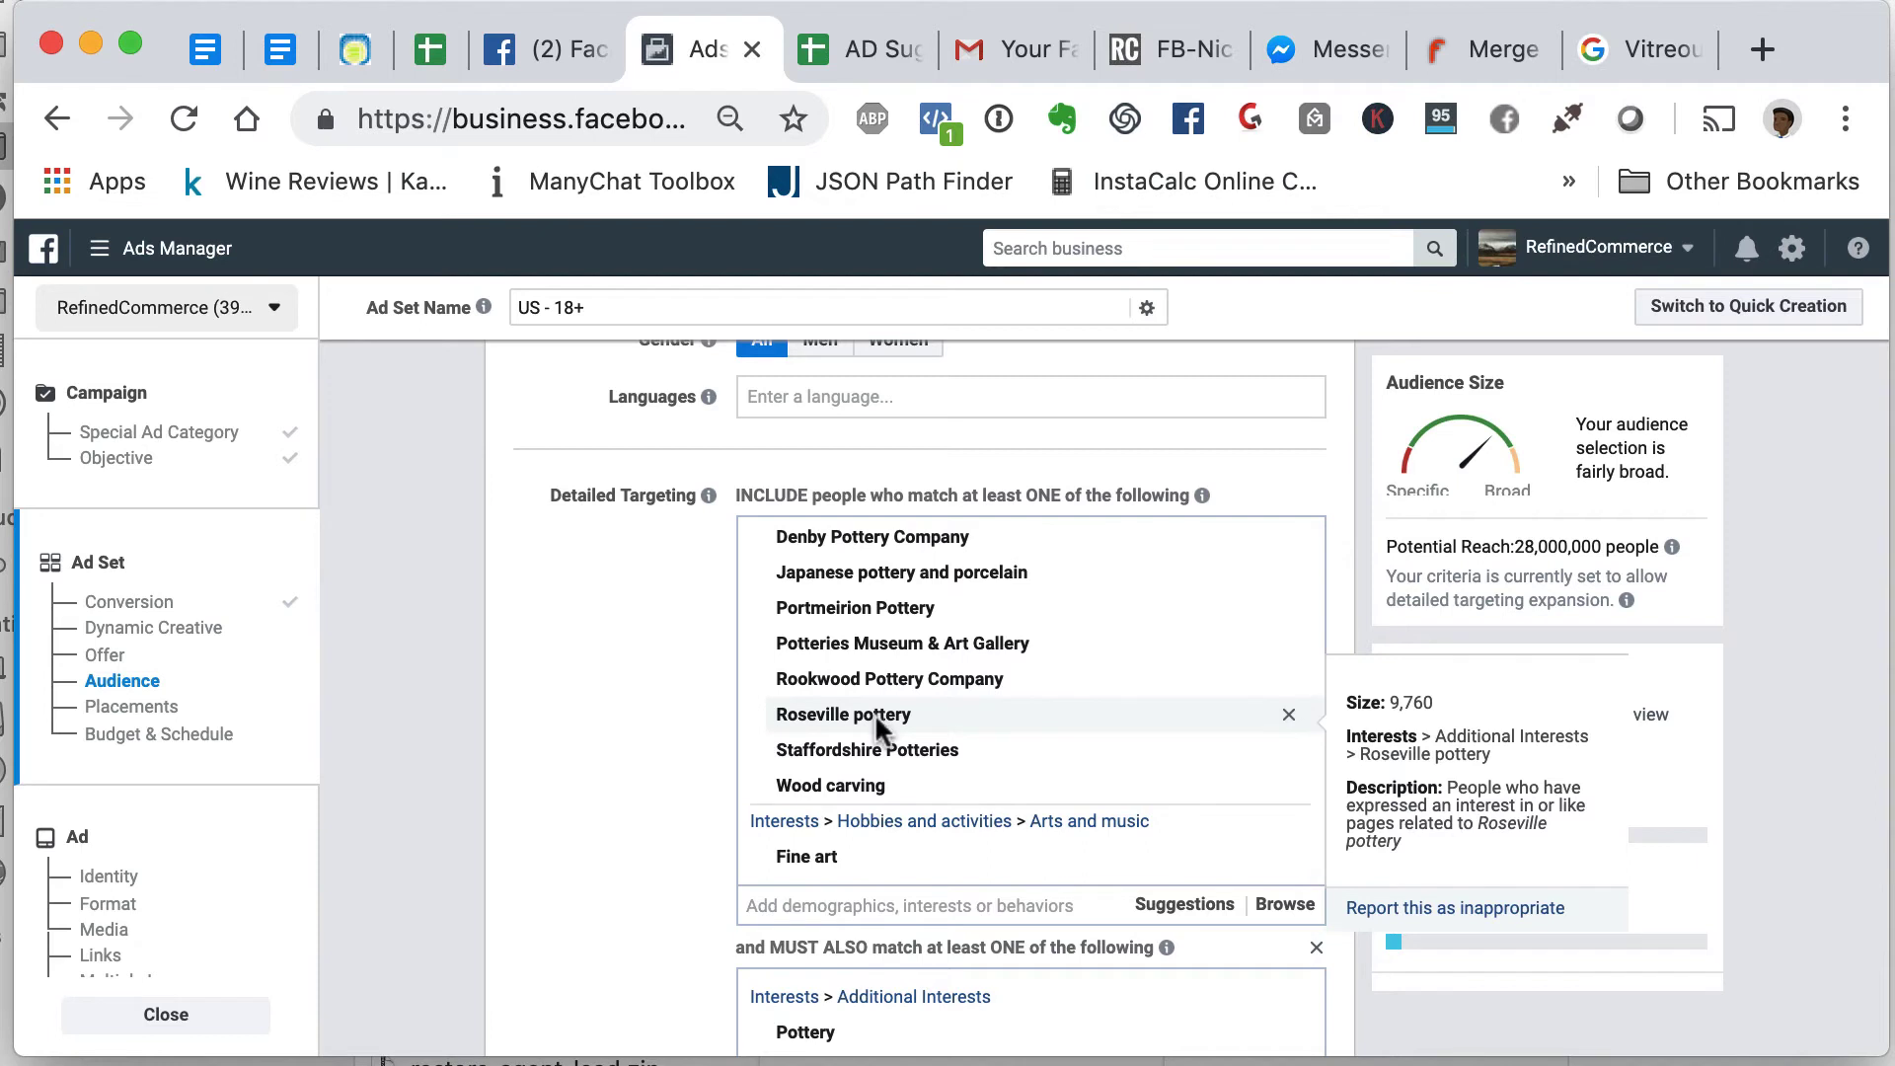
scroll(885, 827, "down", 3)
scroll(886, 820, "down", 2)
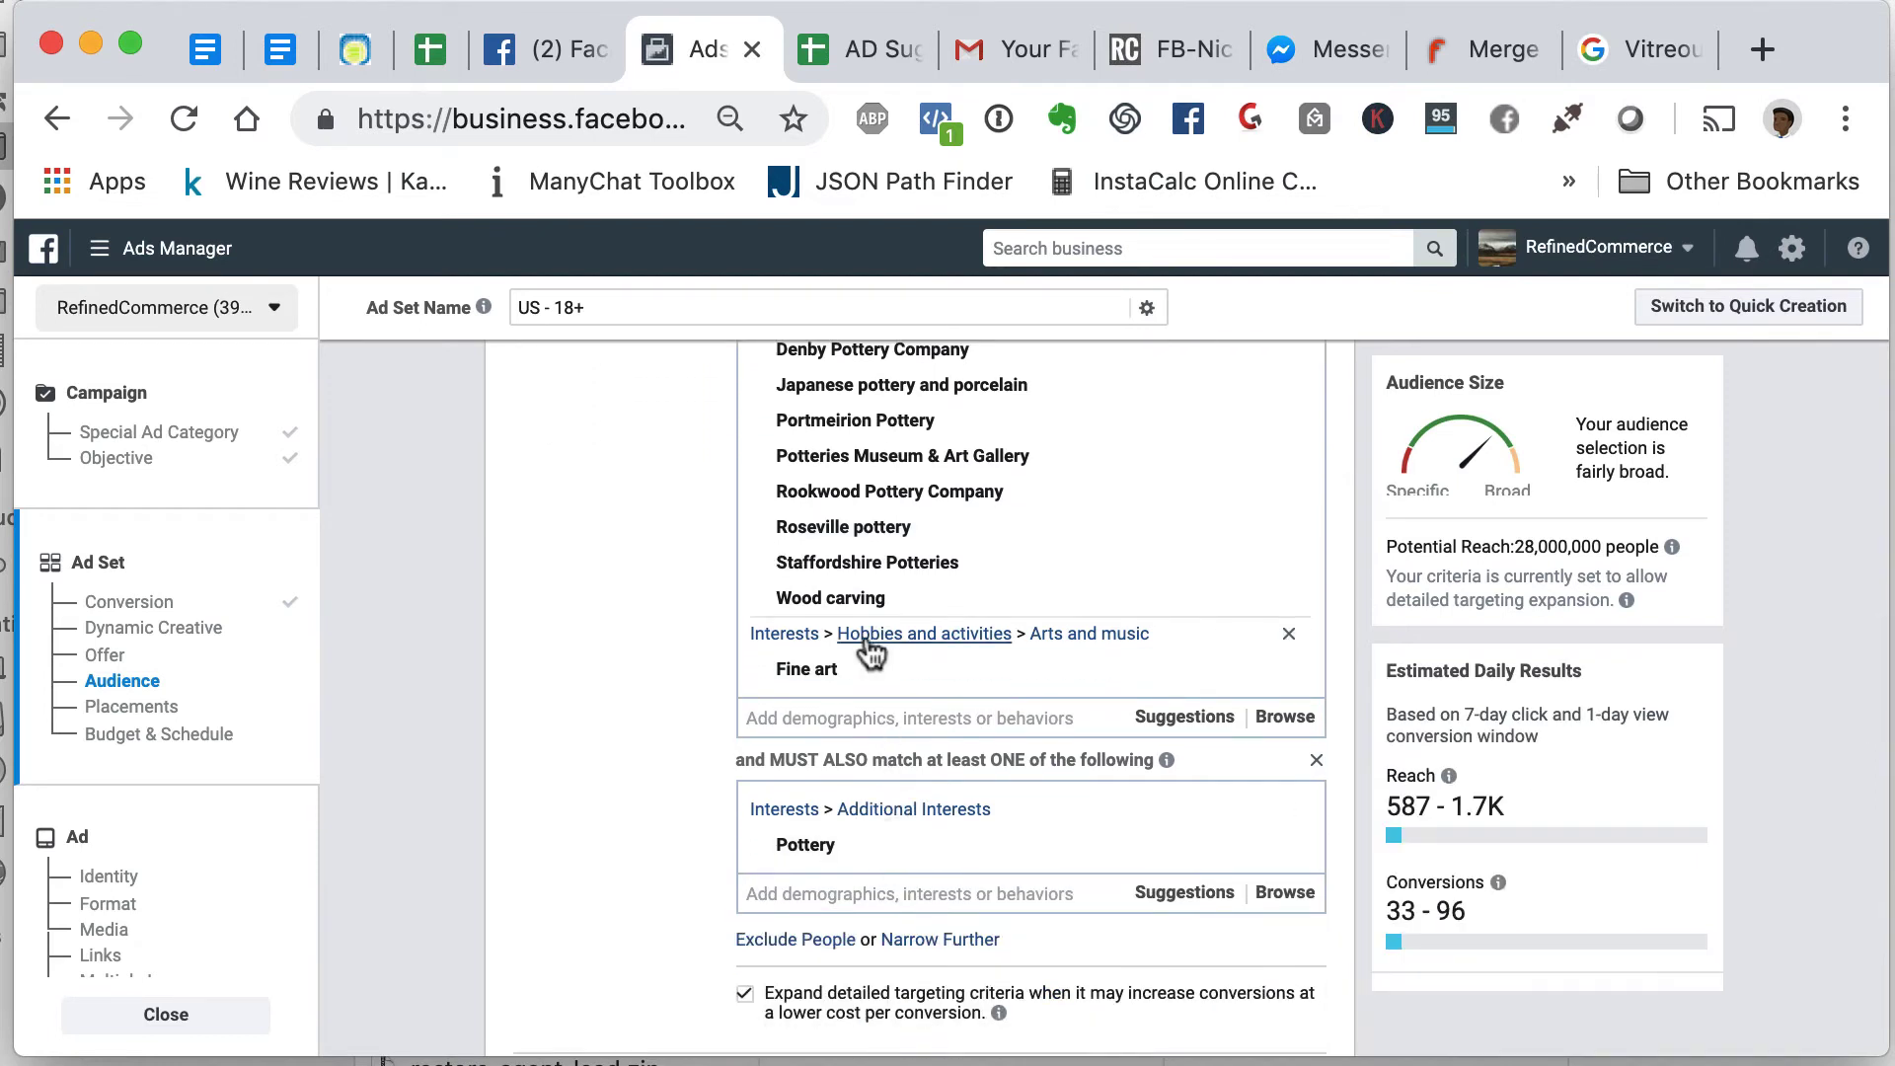
scroll(864, 602, "up", 5)
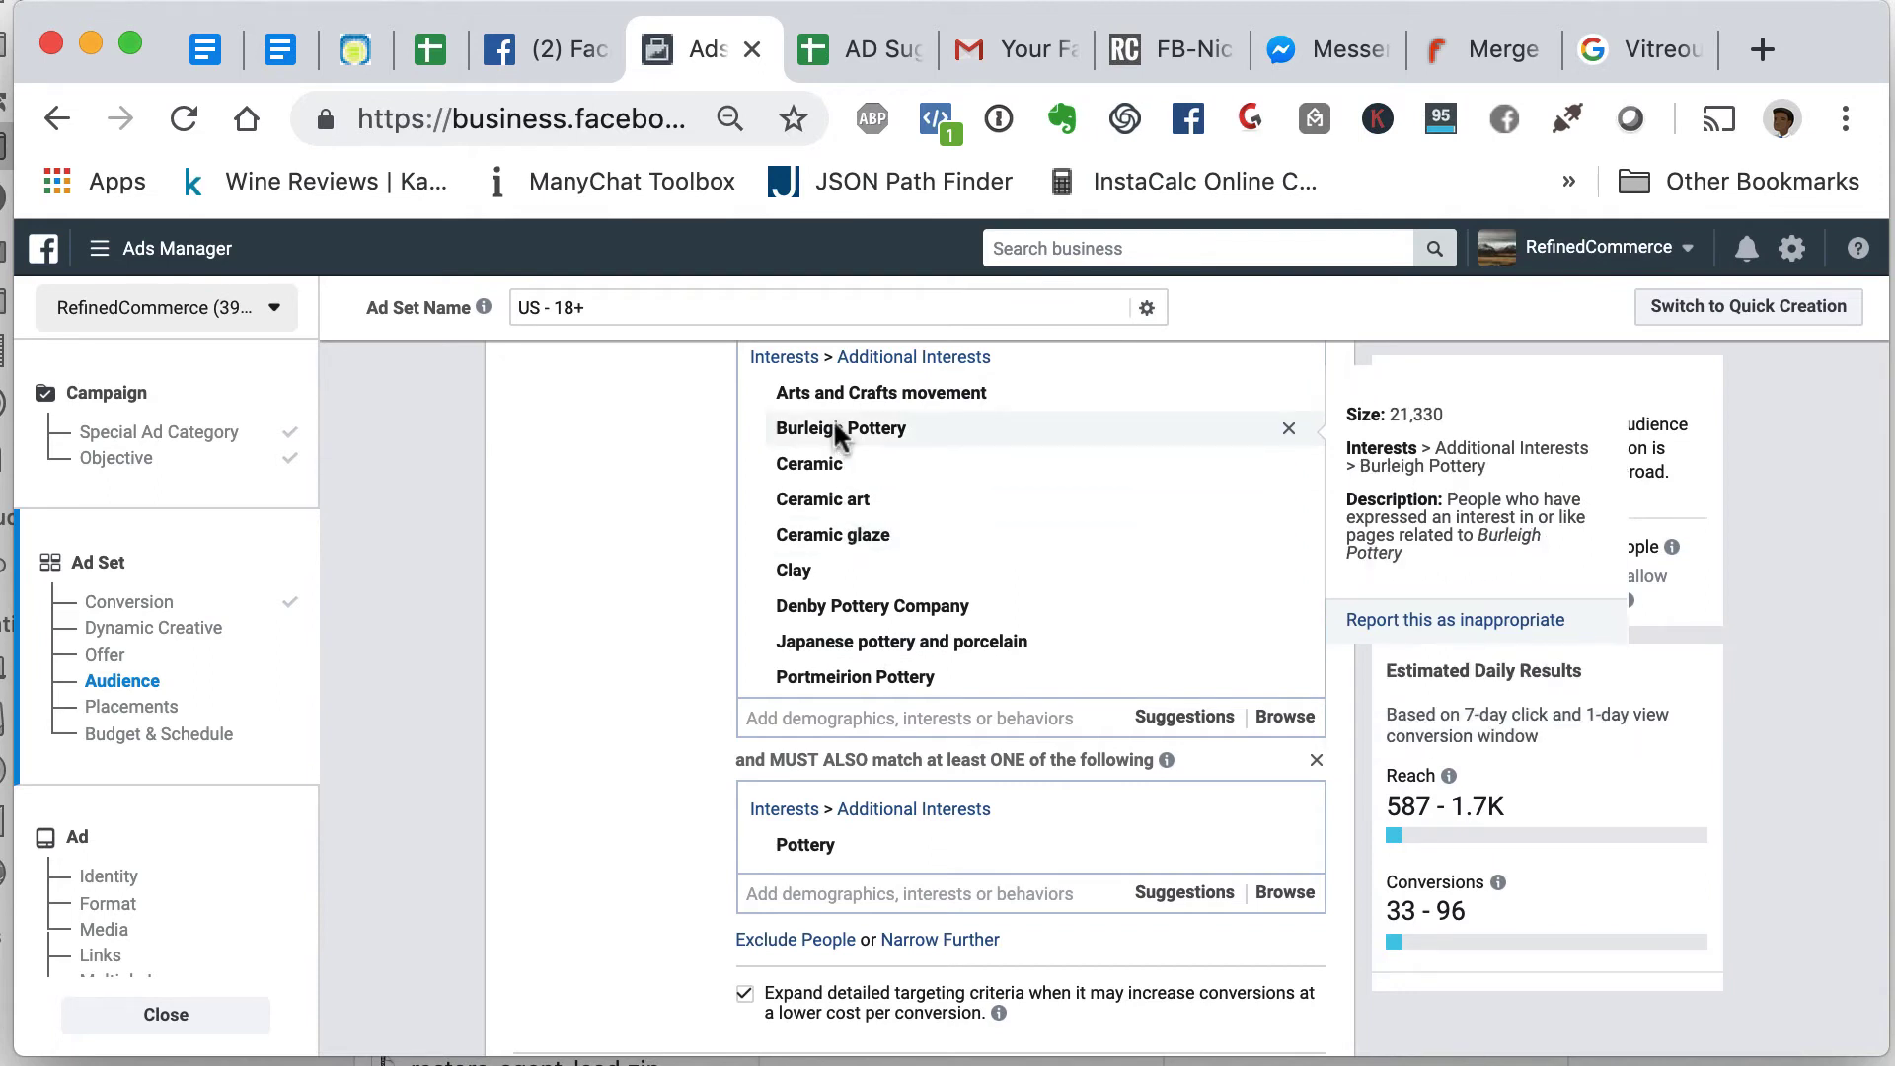
scroll(918, 720, "down", 3)
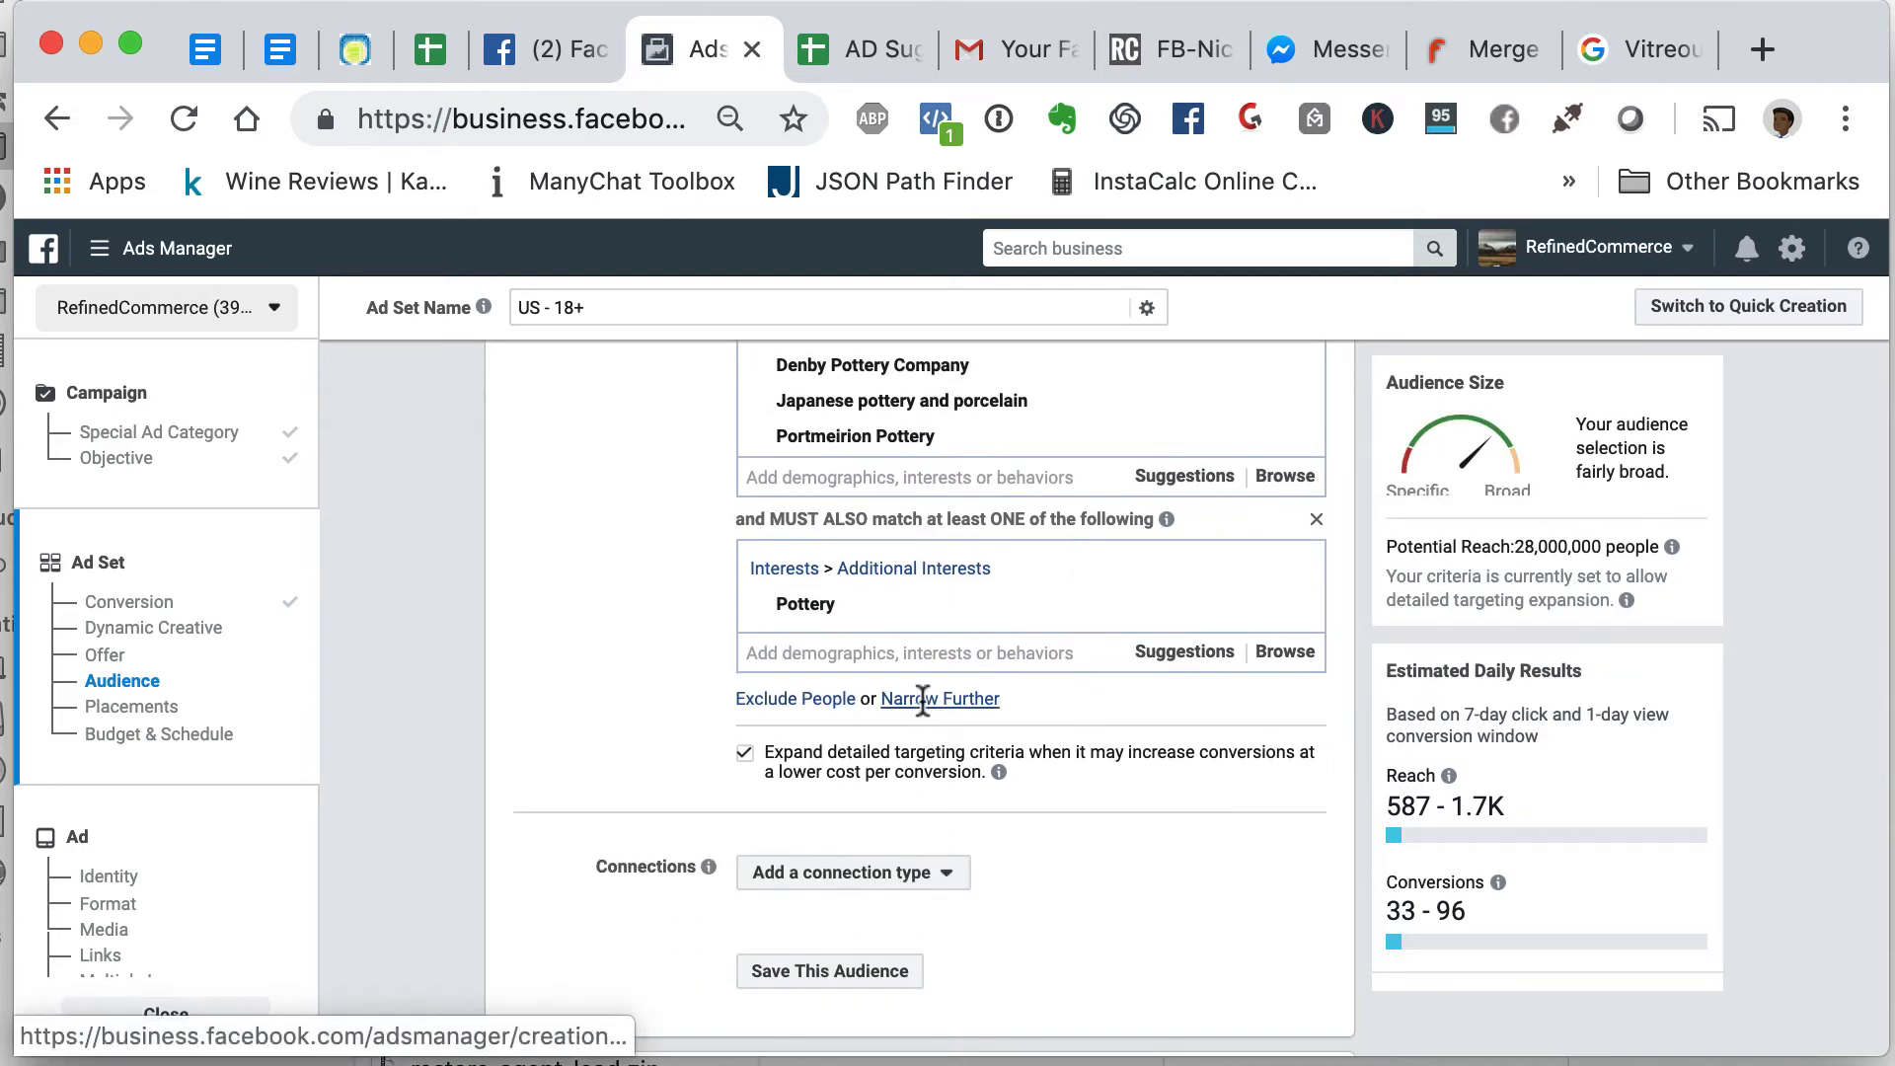
- Add a second must-also-match interest group and remove Pottery from it
left_click(902, 703)
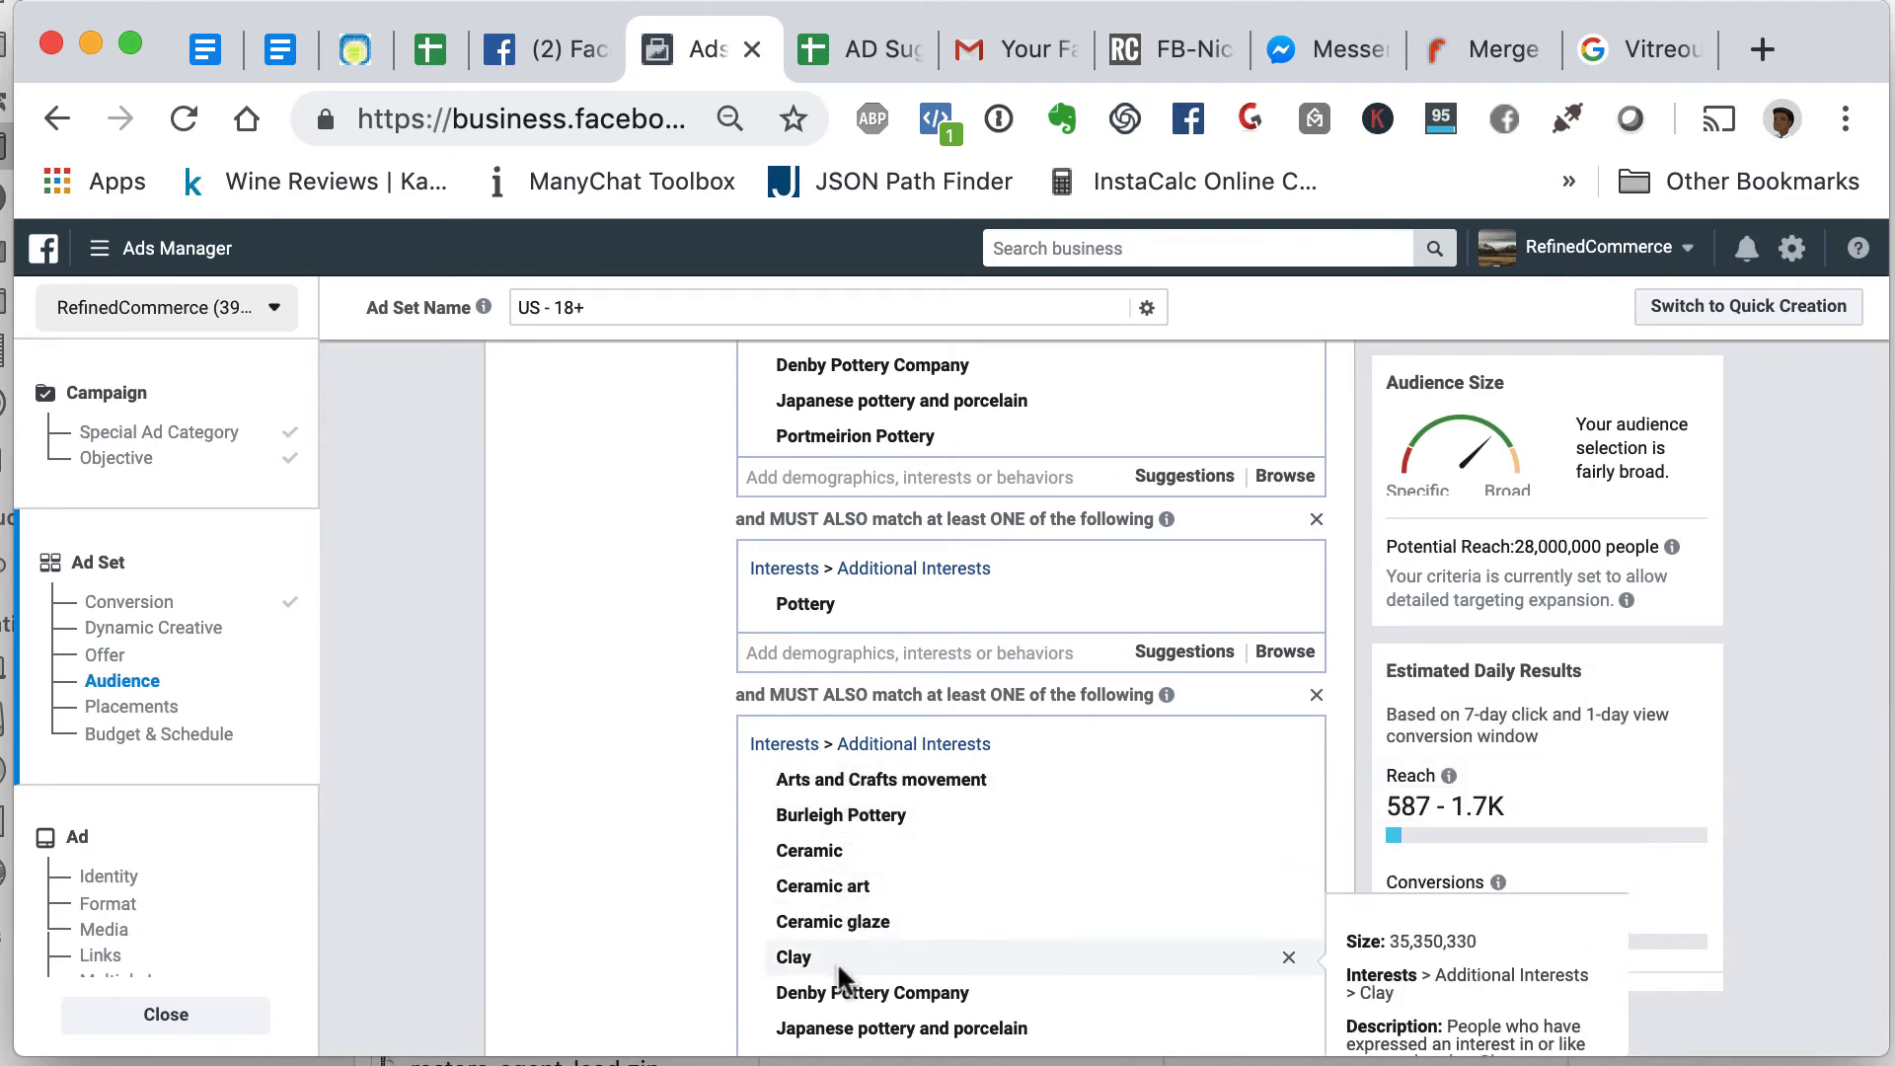
scroll(837, 963, "down", 5)
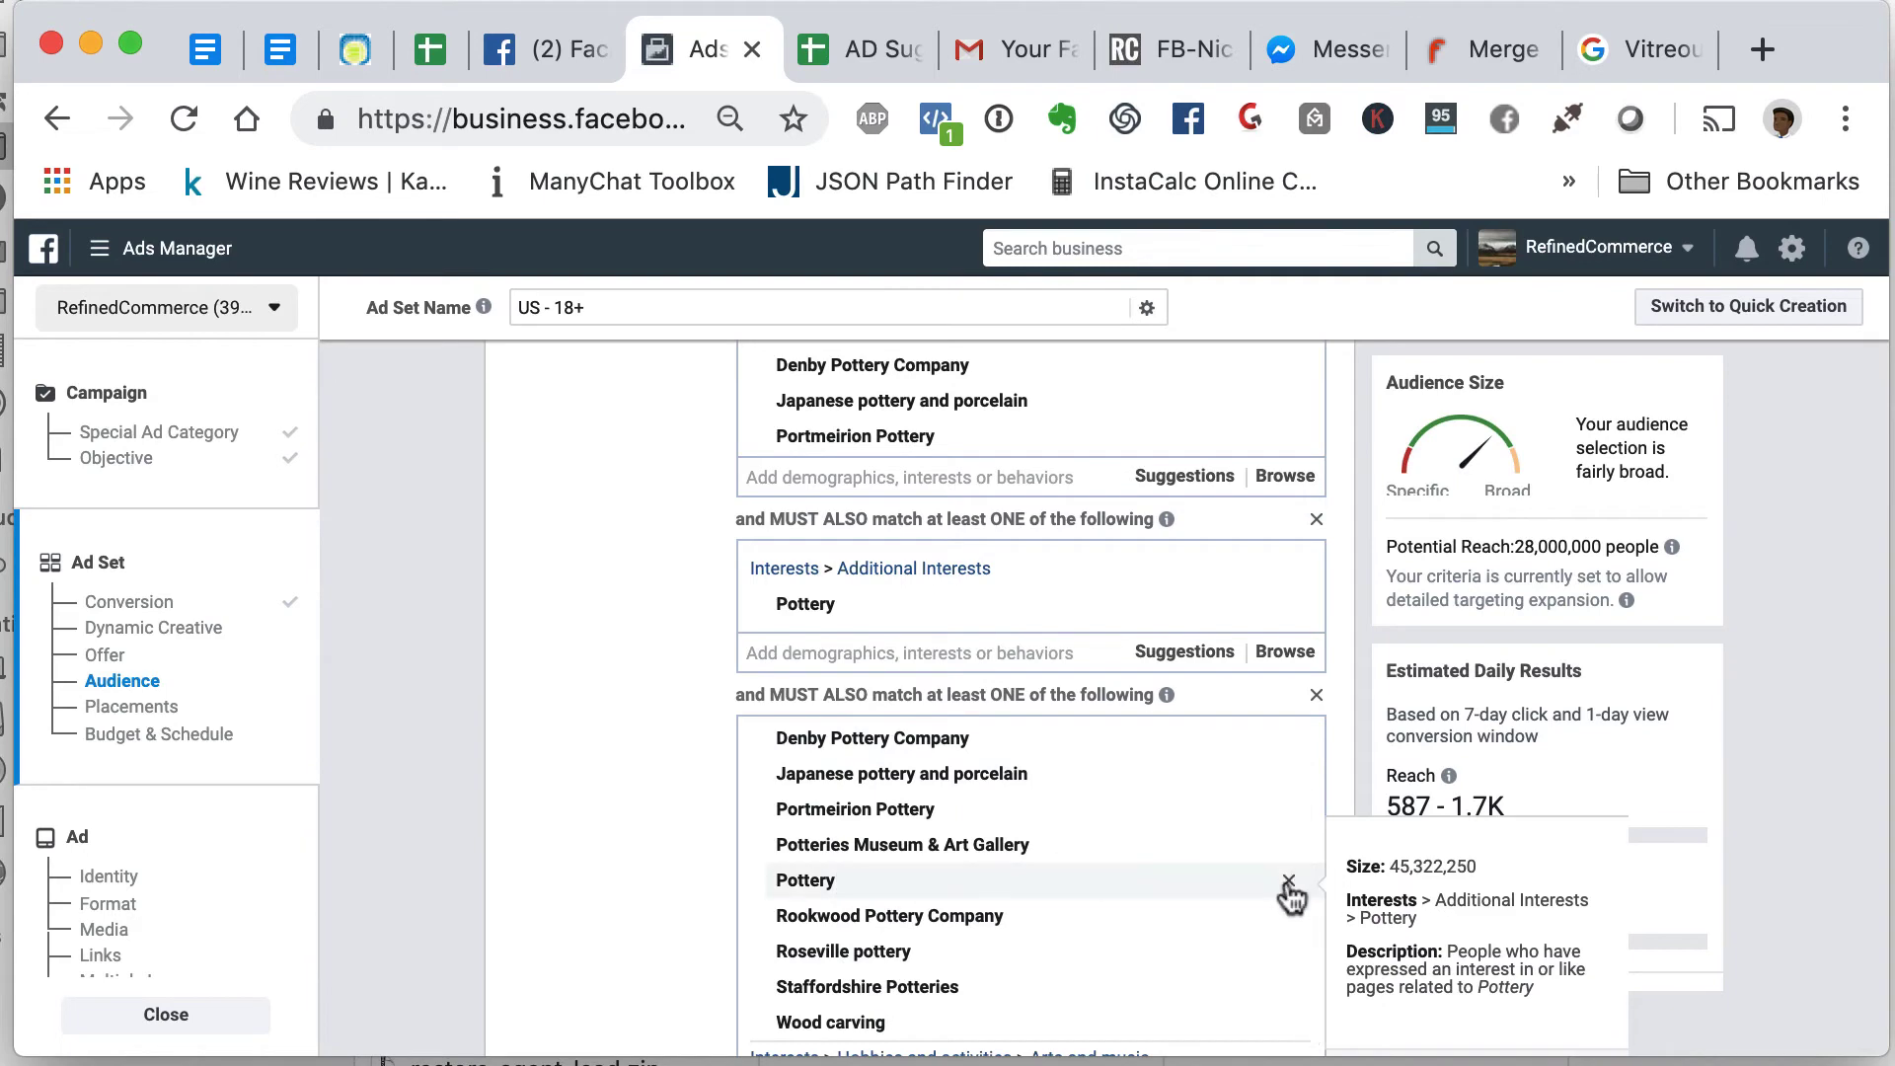
left_click(1291, 888)
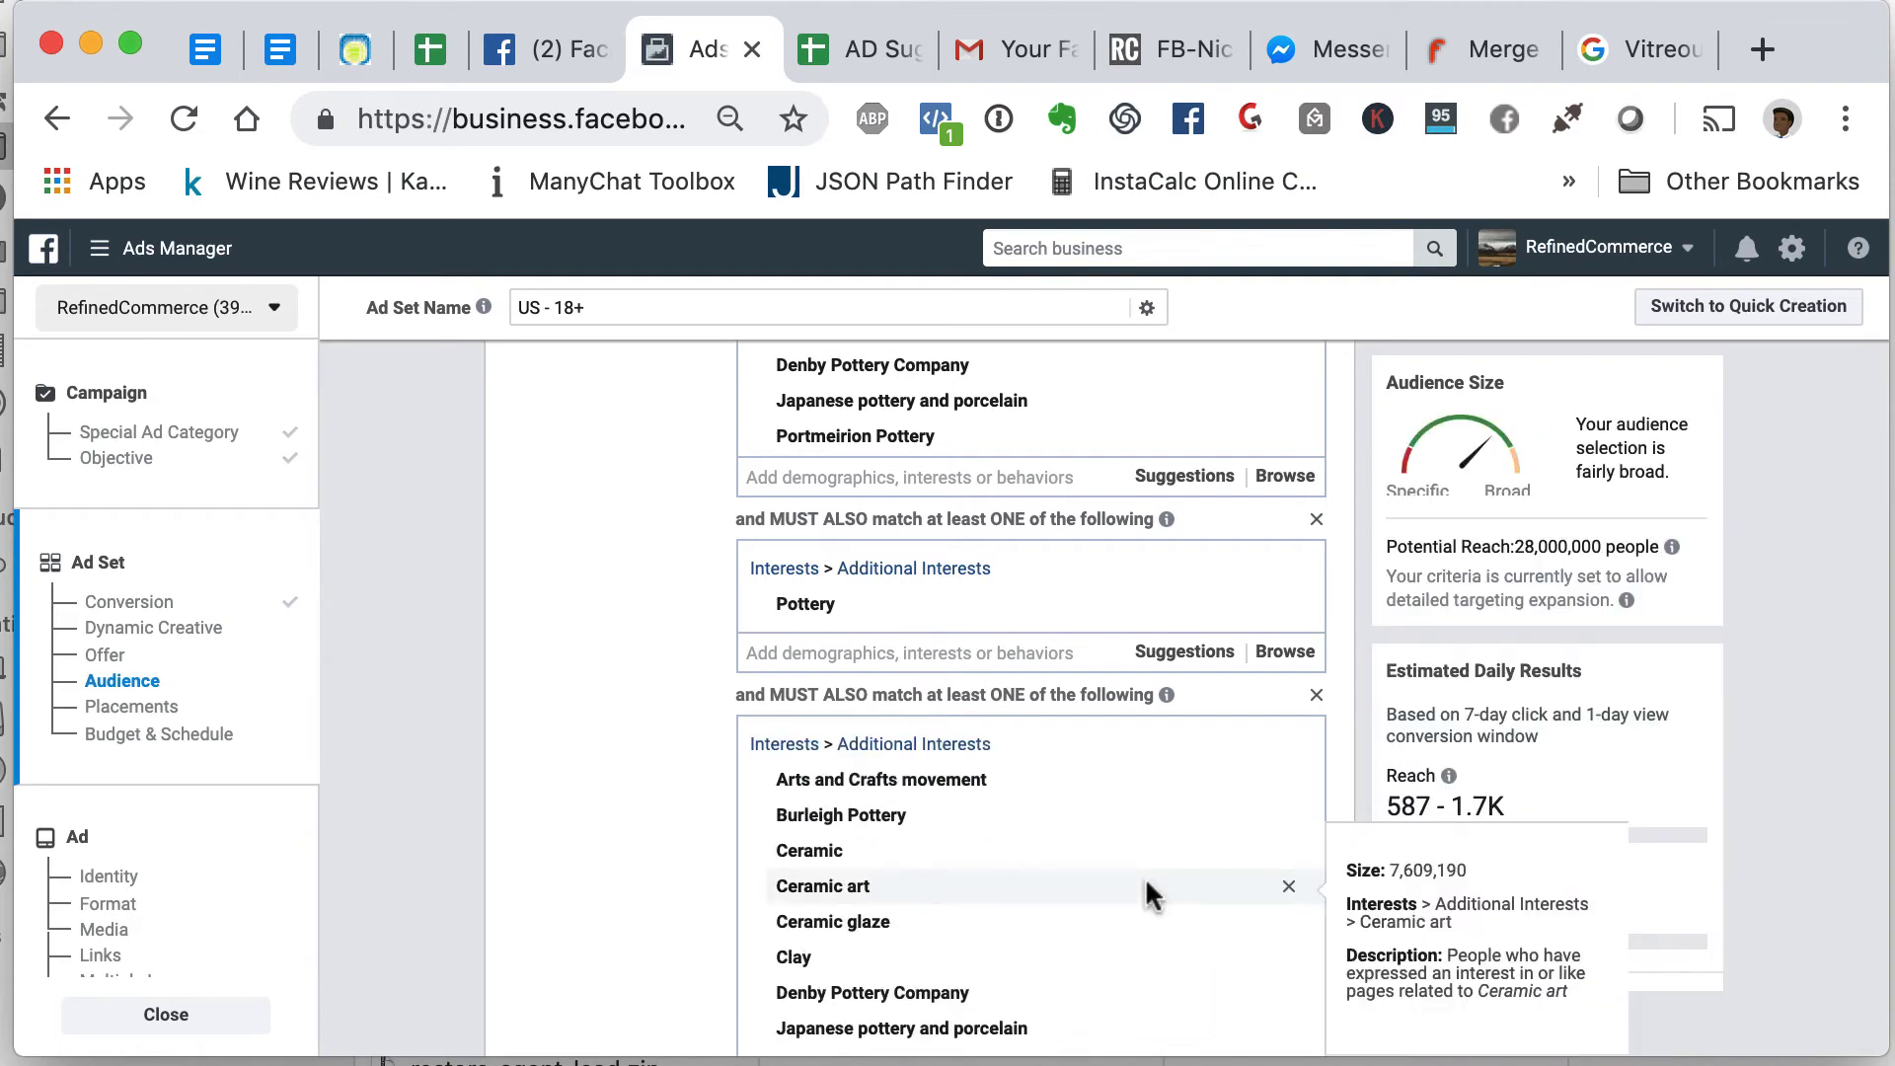
scroll(1145, 877, "up", 8)
scroll(1145, 877, "down", 2)
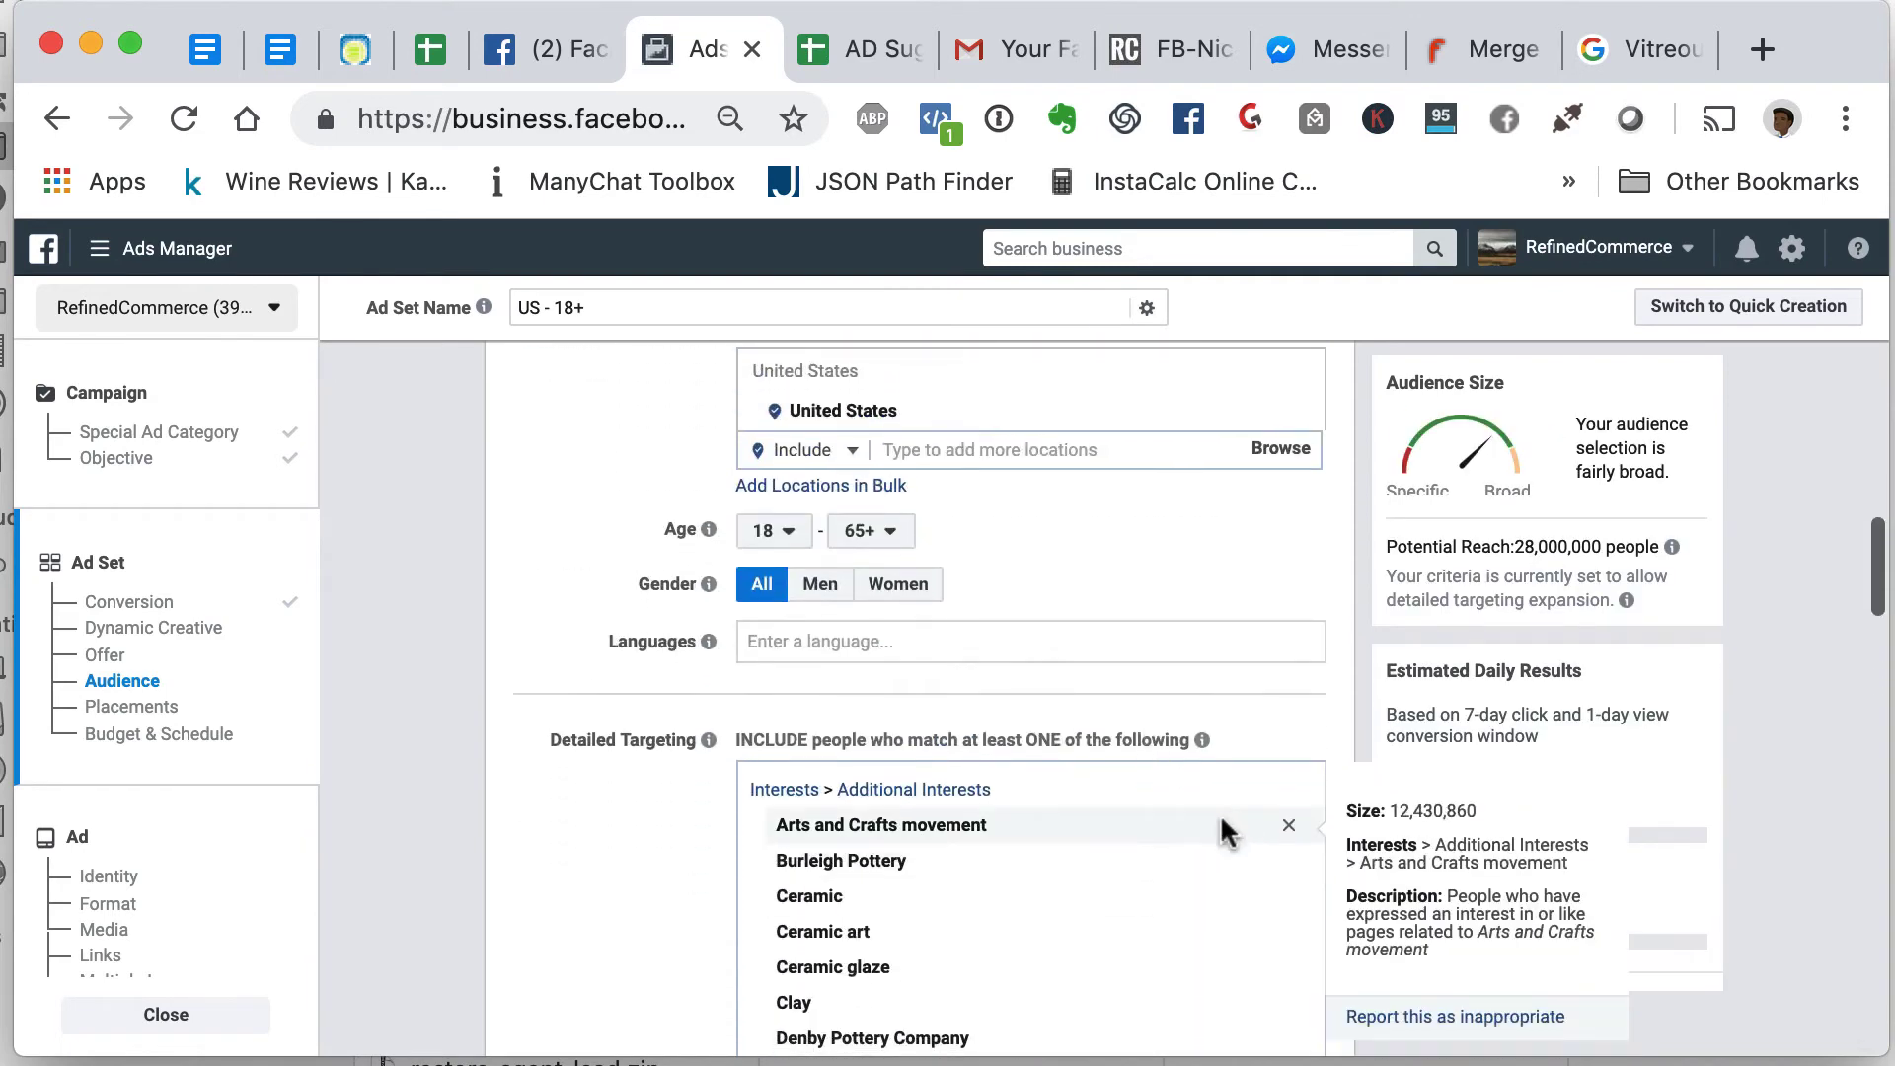
- Remove Arts and Crafts movement, Burleigh Pottery, Ceramic, Ceramic art, Ceramic glaze, Clay and Denby Pottery Company from the include list
left_click(1289, 825)
left_click(1290, 826)
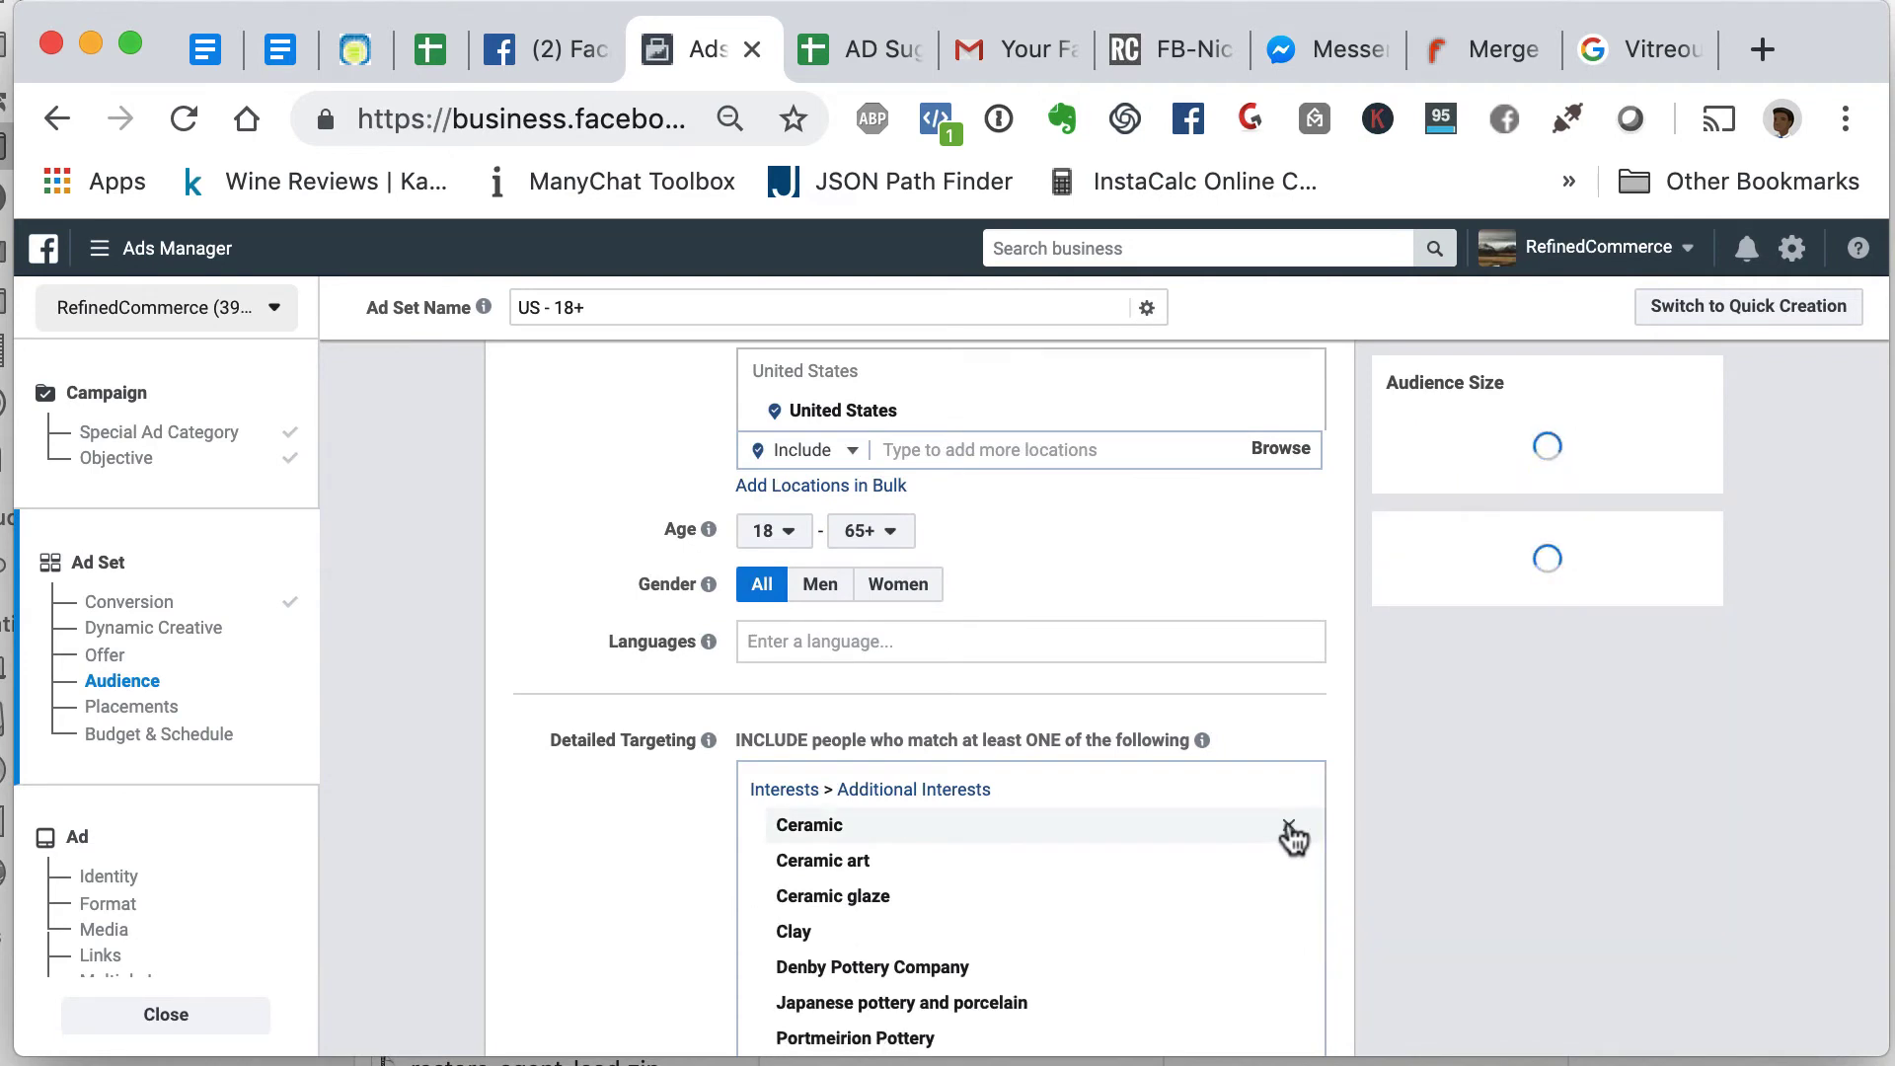
left_click(1290, 825)
left_click(1290, 825)
left_click(1289, 825)
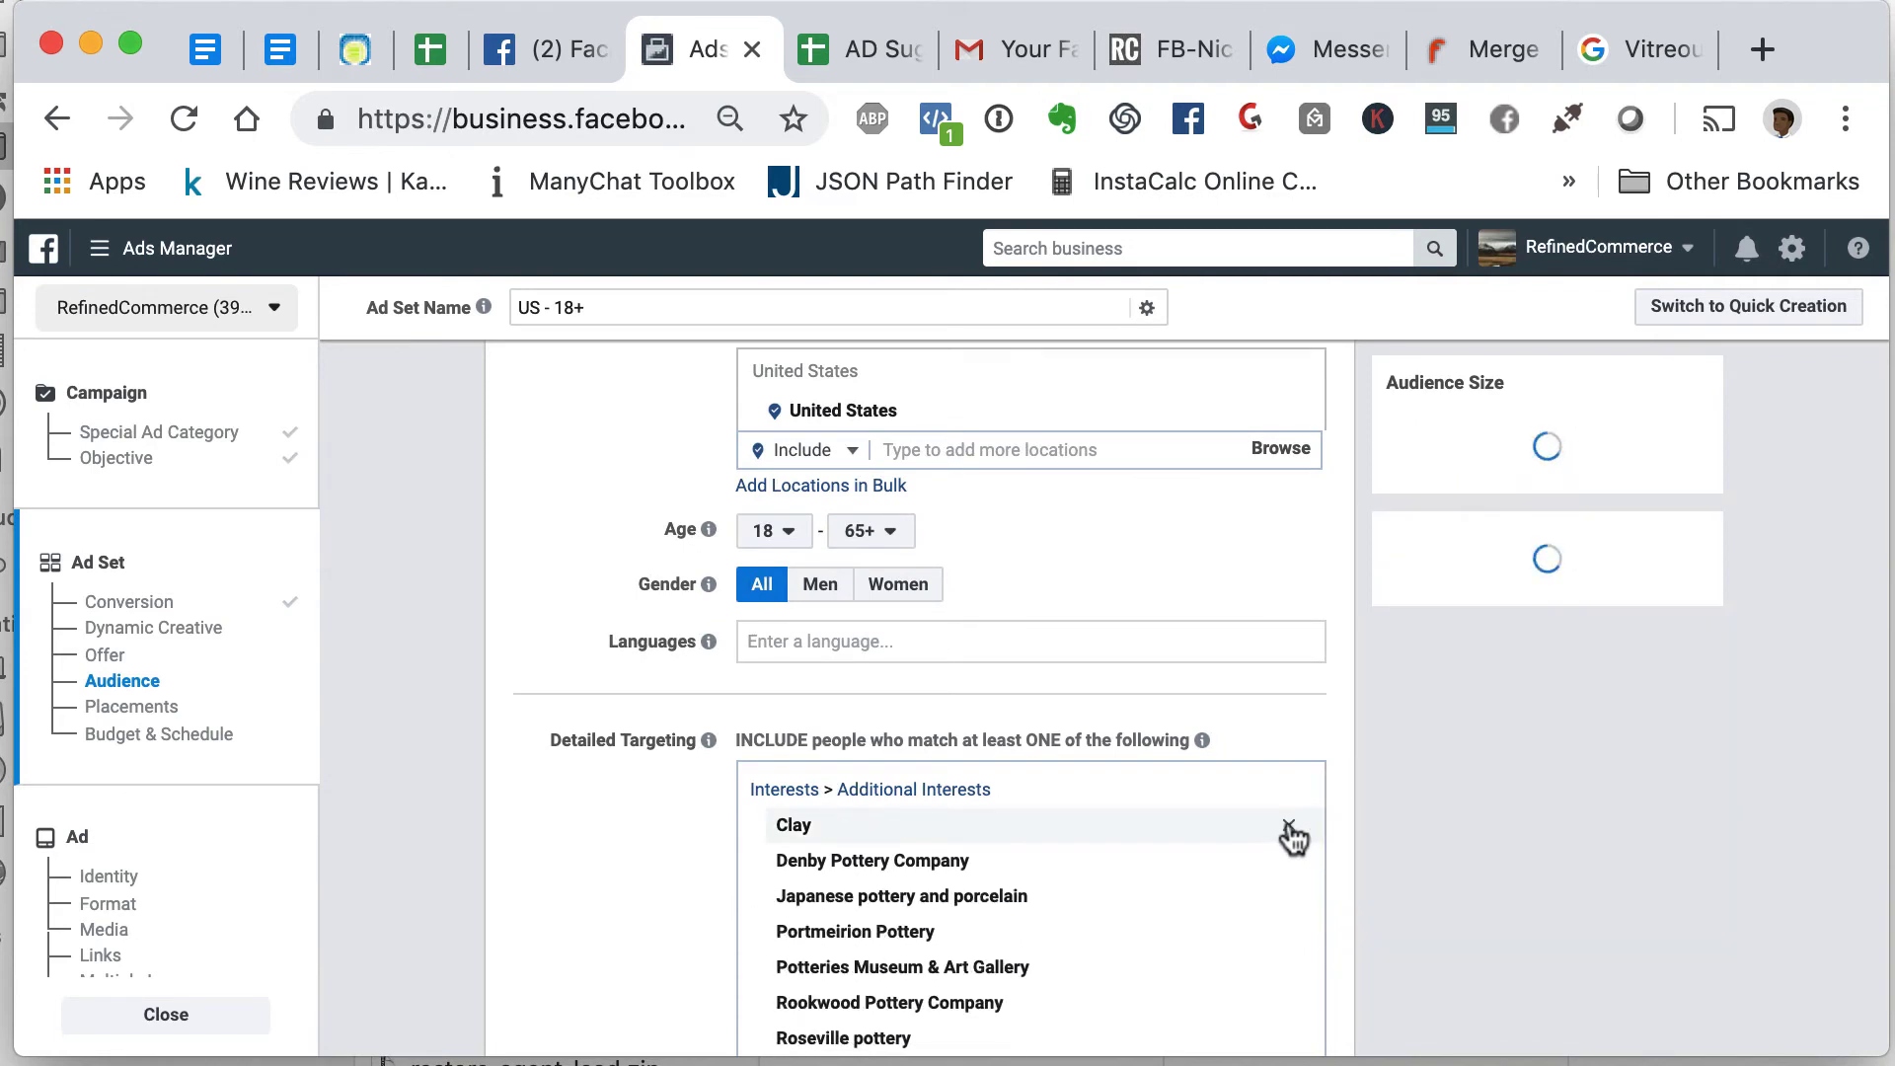
left_click(1289, 825)
left_click(1289, 825)
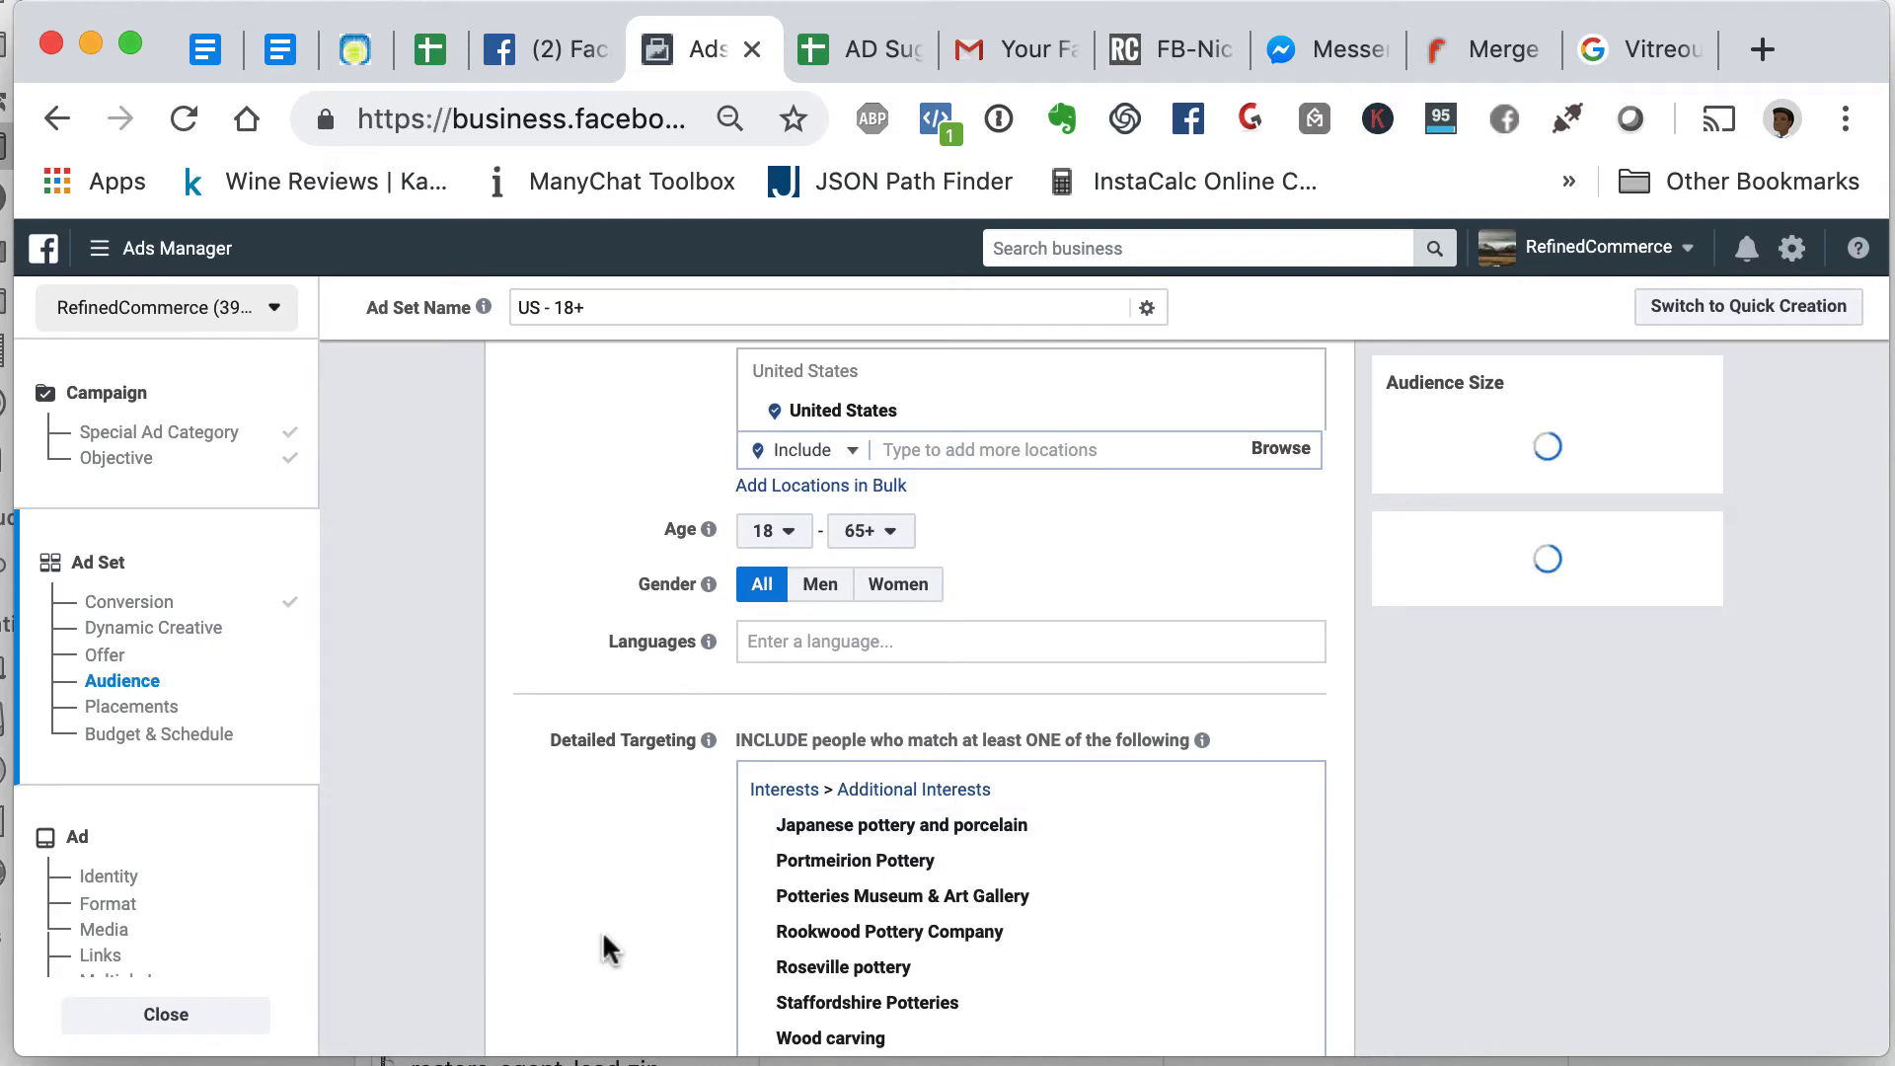
- Remove Wood carving, Staffordshire Potteries, Roseville, Rookwood and later interests plus Fine art from the narrowing group
scroll(607, 948, "down", 1)
scroll(607, 948, "down", 5)
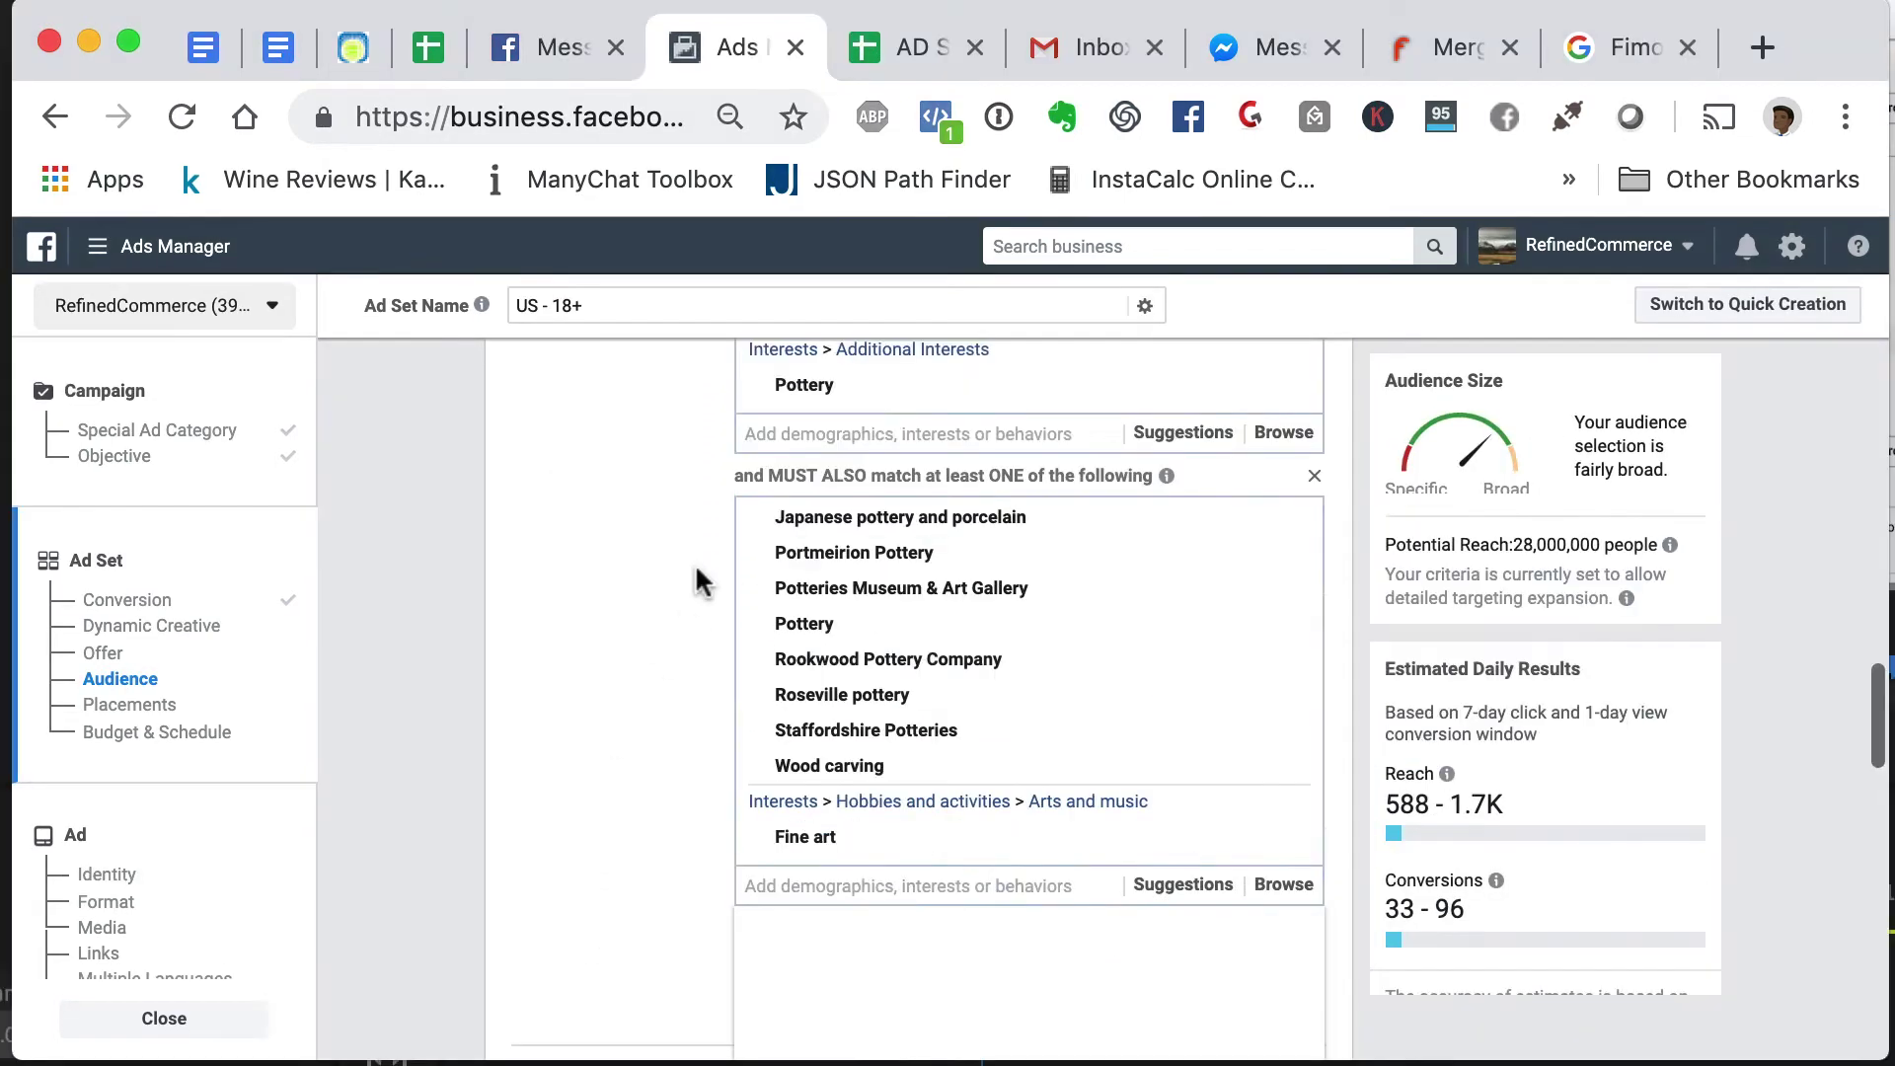
left_click(1287, 767)
left_click(1287, 767)
left_click(1288, 767)
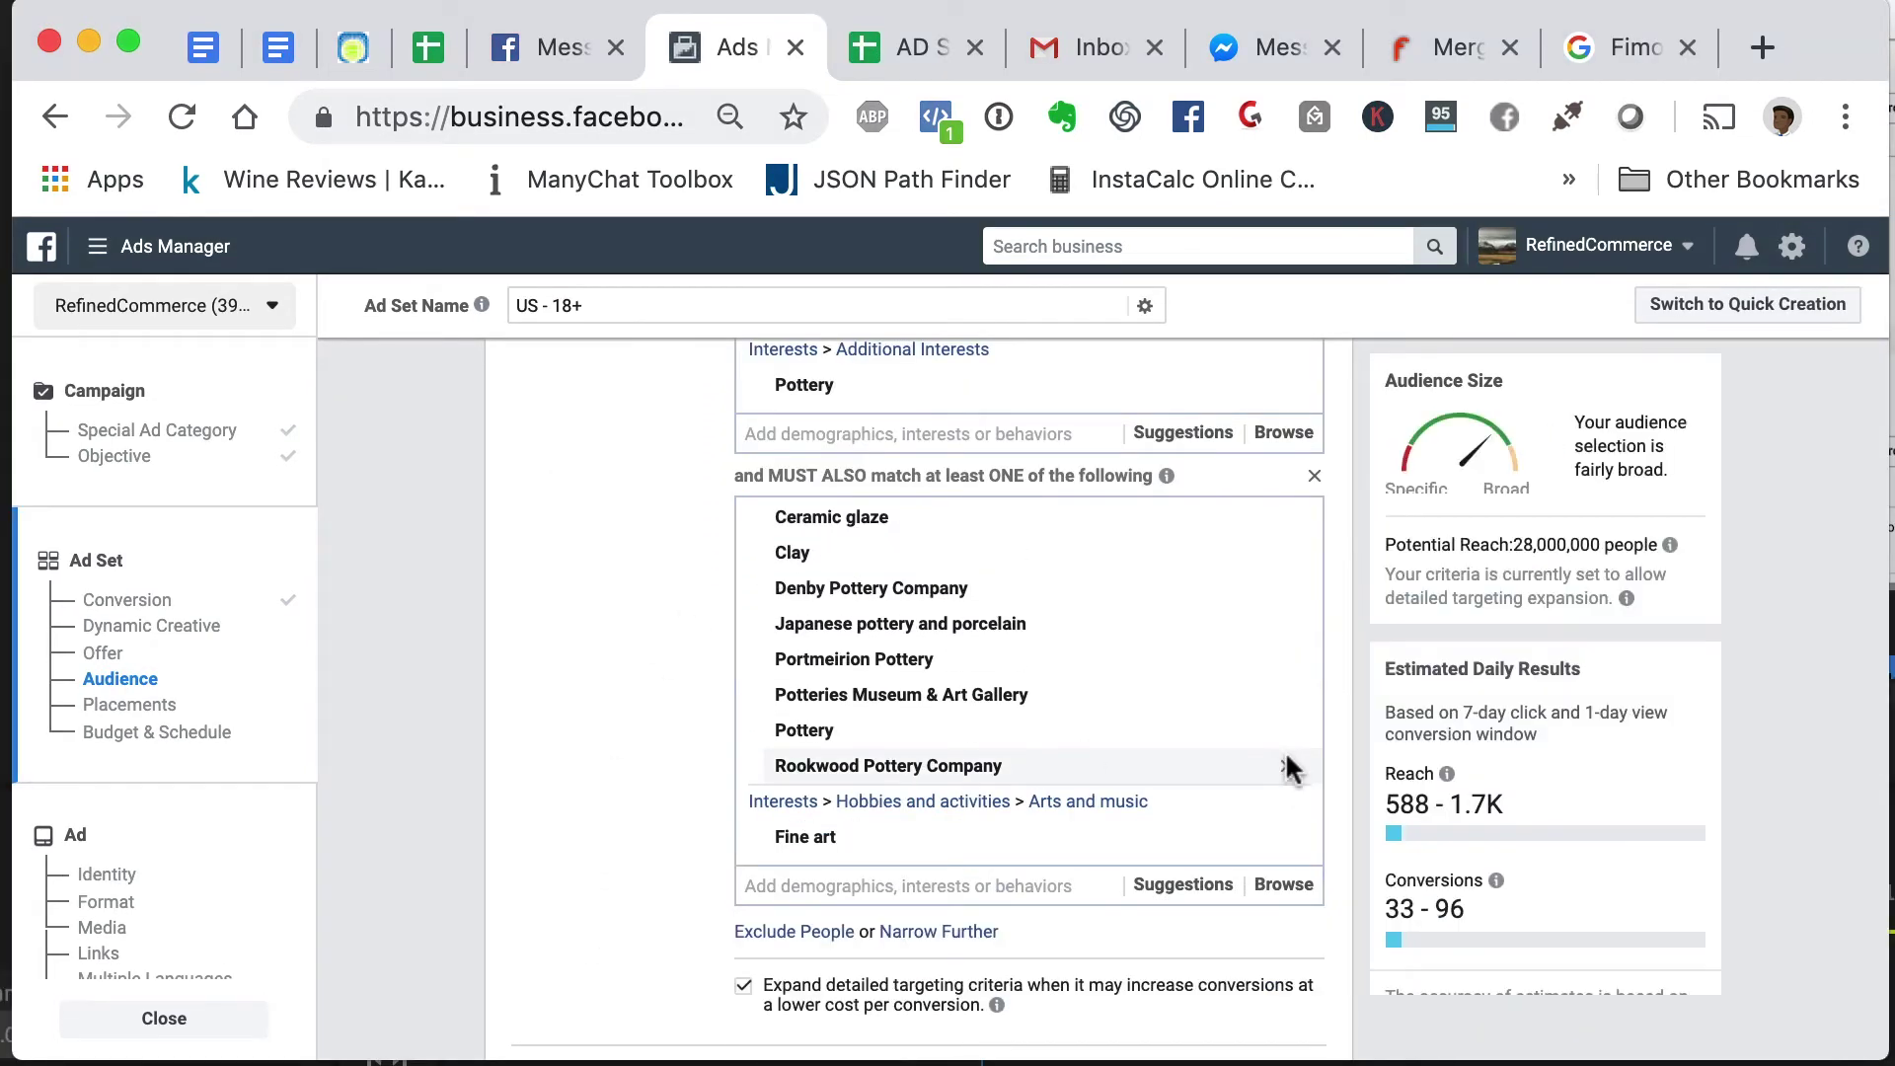
left_click(1287, 768)
left_click(1288, 767)
left_click(1288, 767)
left_click(1287, 767)
left_click(1287, 767)
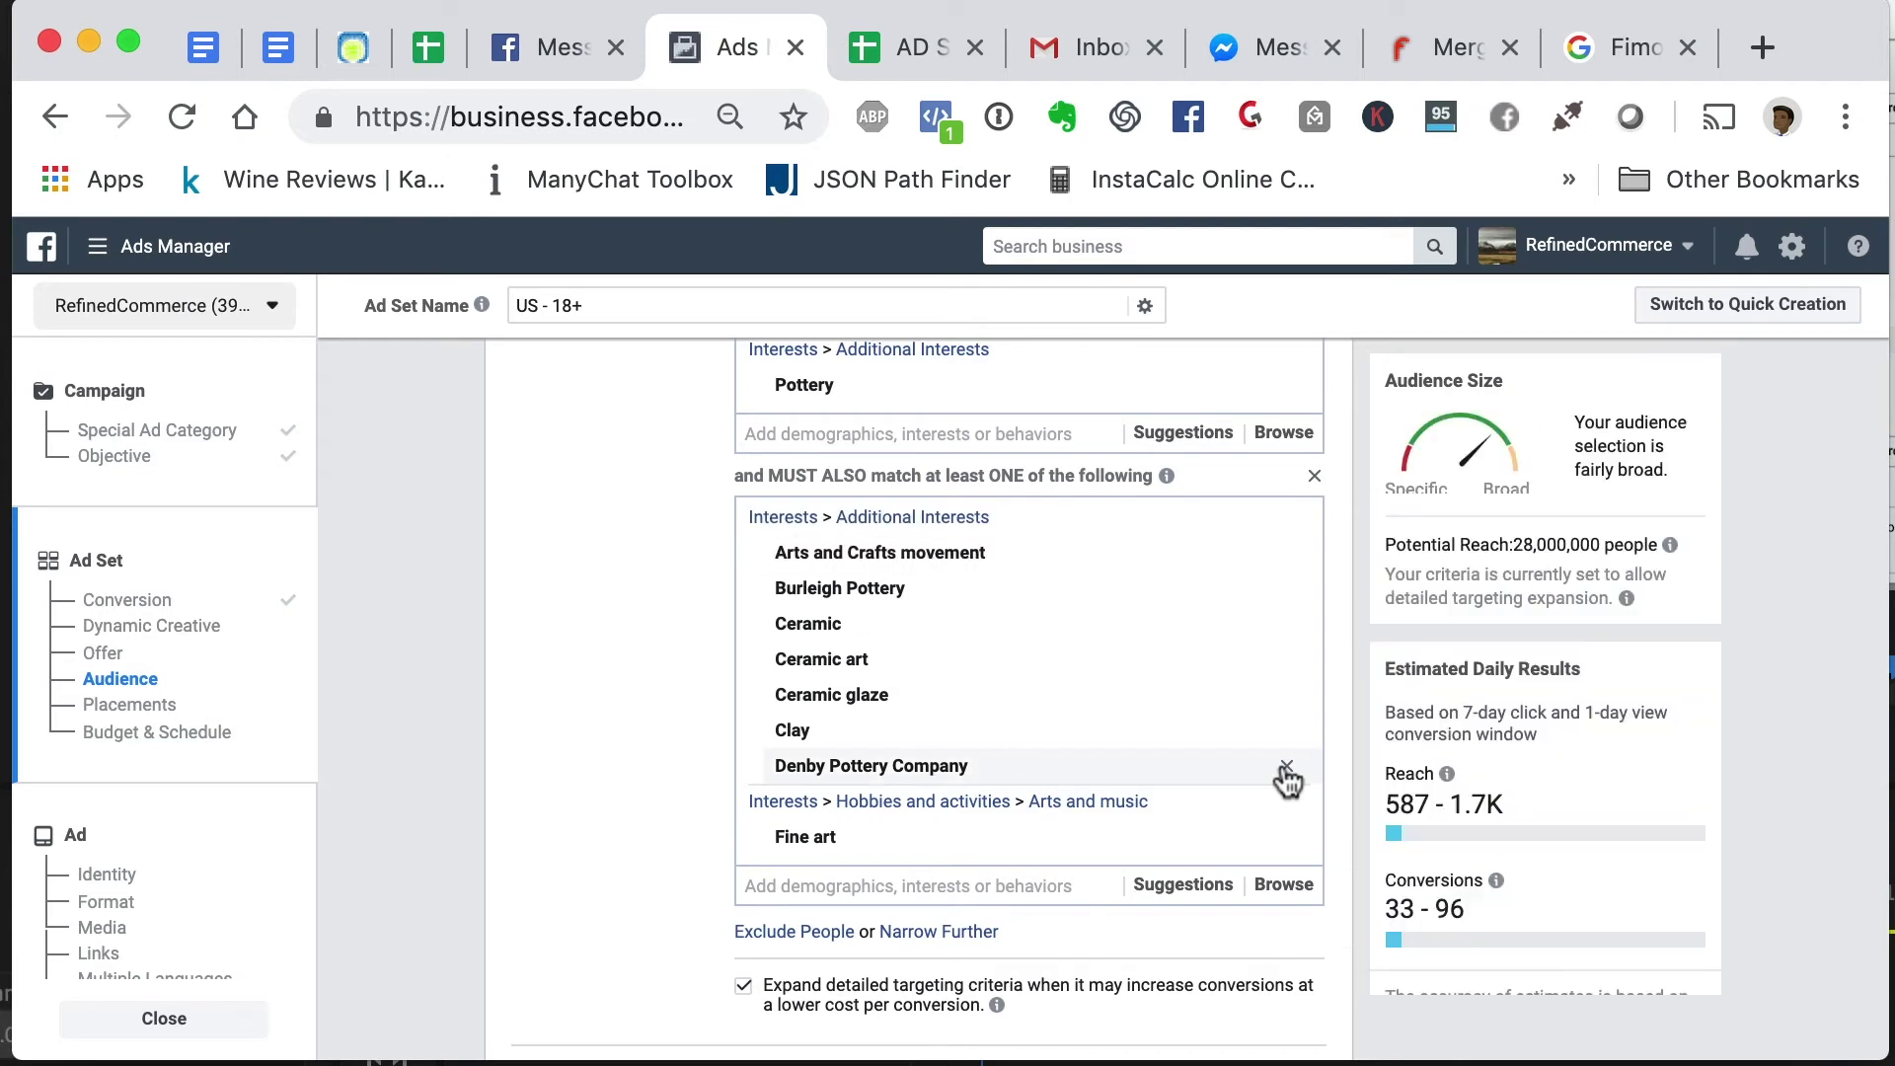
scroll(1290, 780, "down", 1)
left_click(1288, 788)
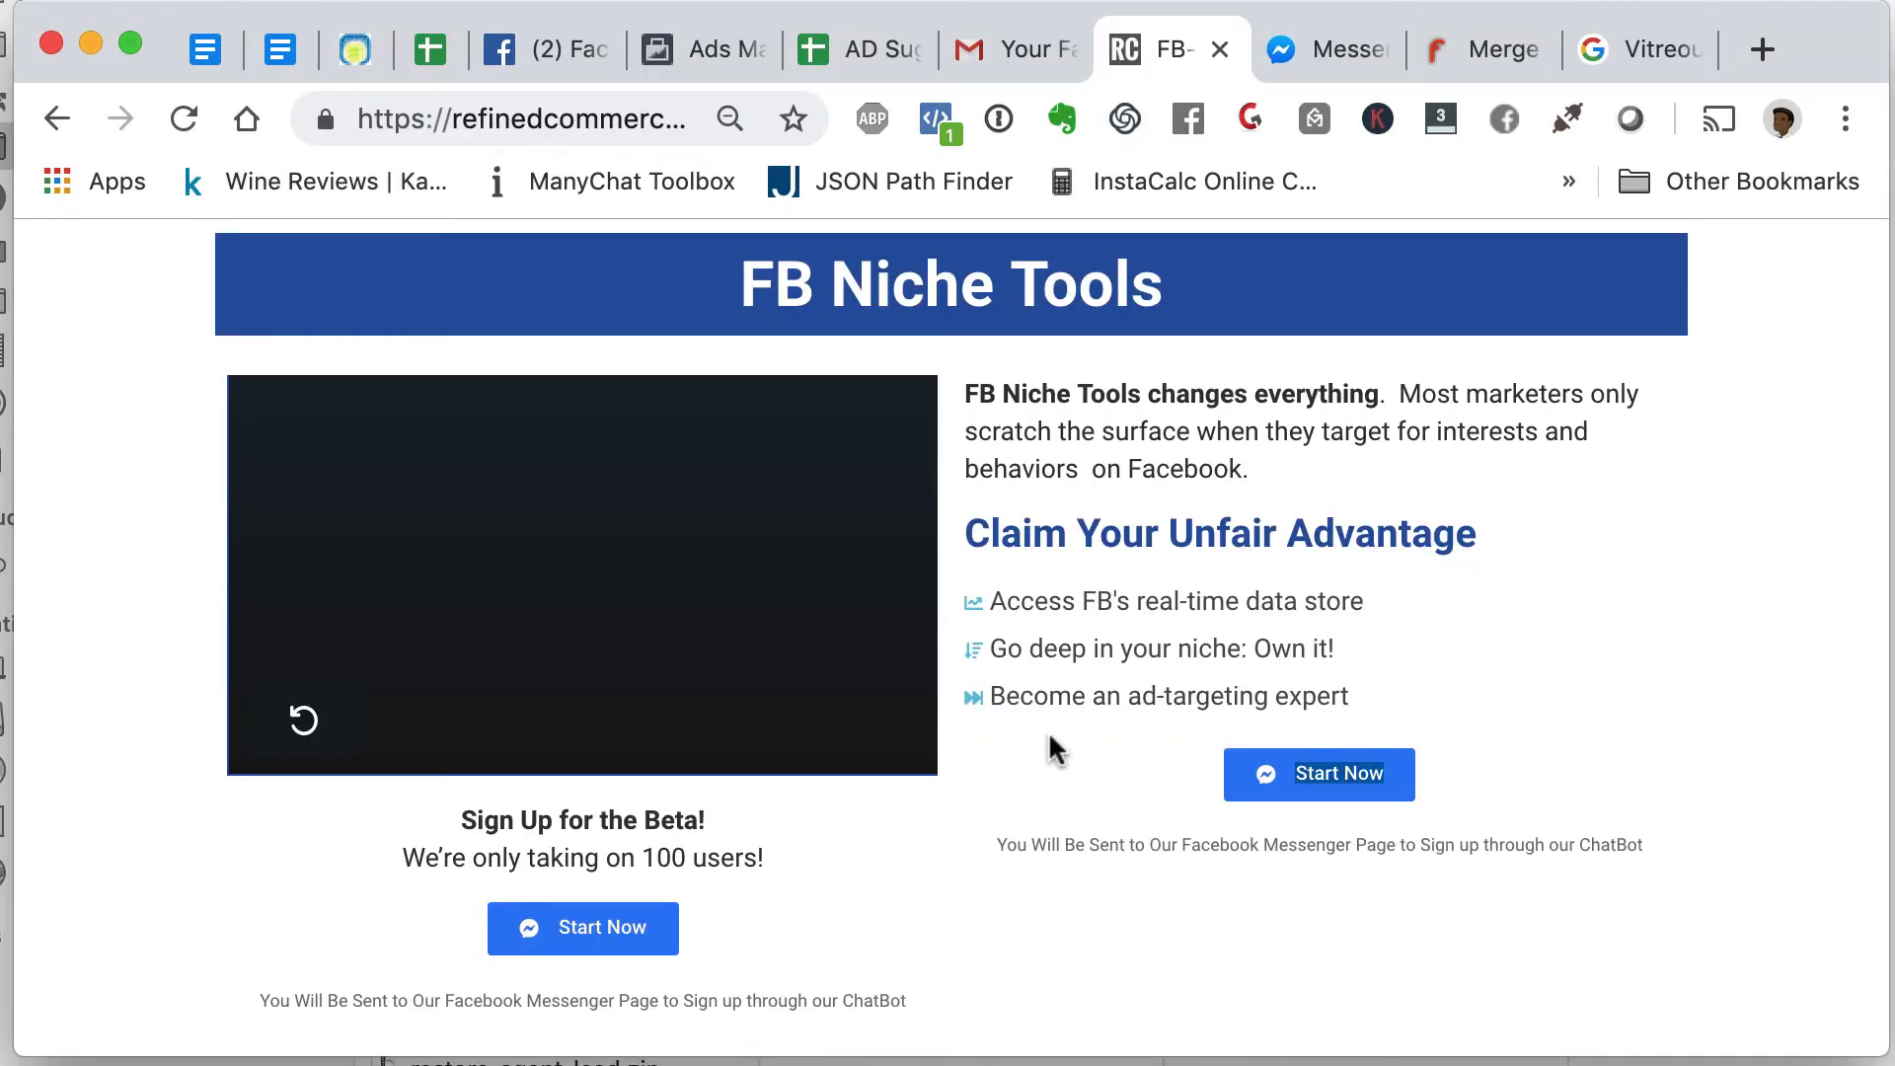
- Scroll through the narrowing groups to review the targeting
scroll(1048, 735, "down", 3)
scroll(1048, 736, "up", 3)
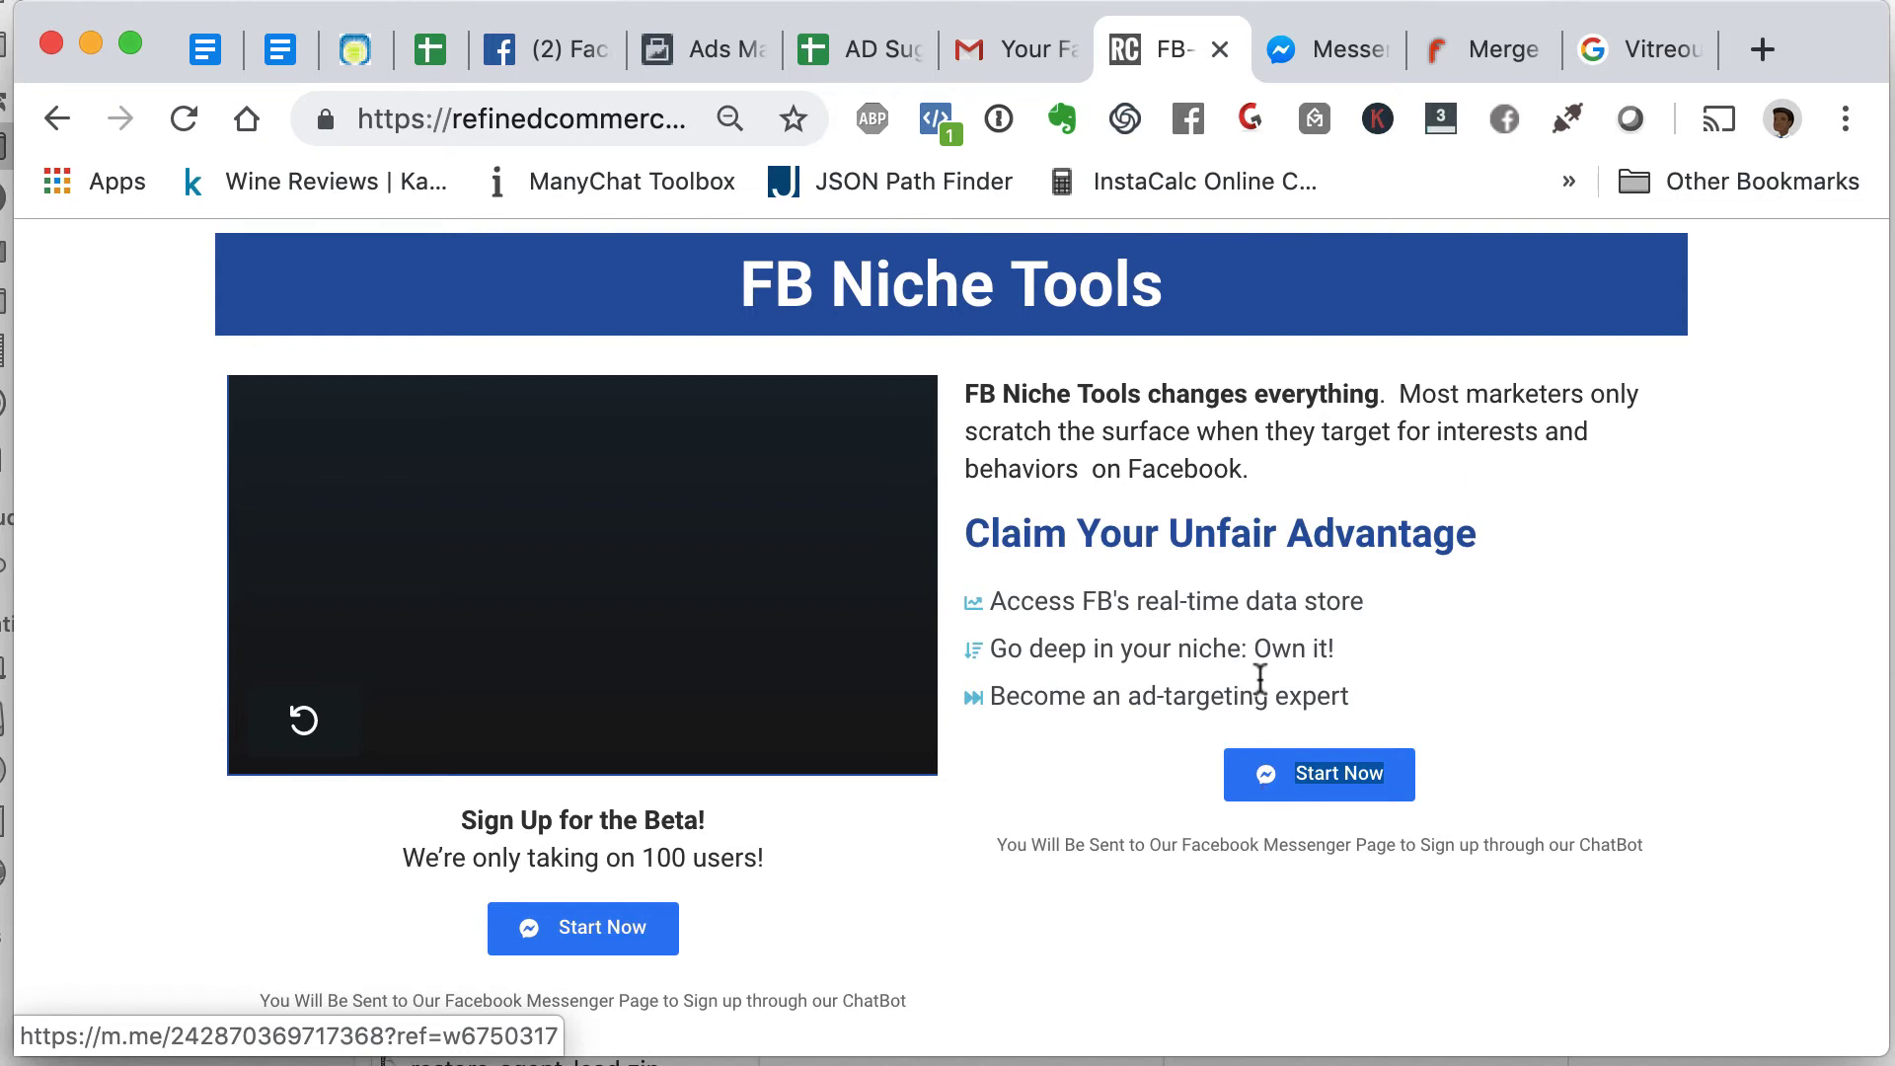
- Bring up the Messenger chat and scroll to the FB Niche Tools beta welcome messages
left_click(1283, 50)
scroll(1213, 610, "up", 15)
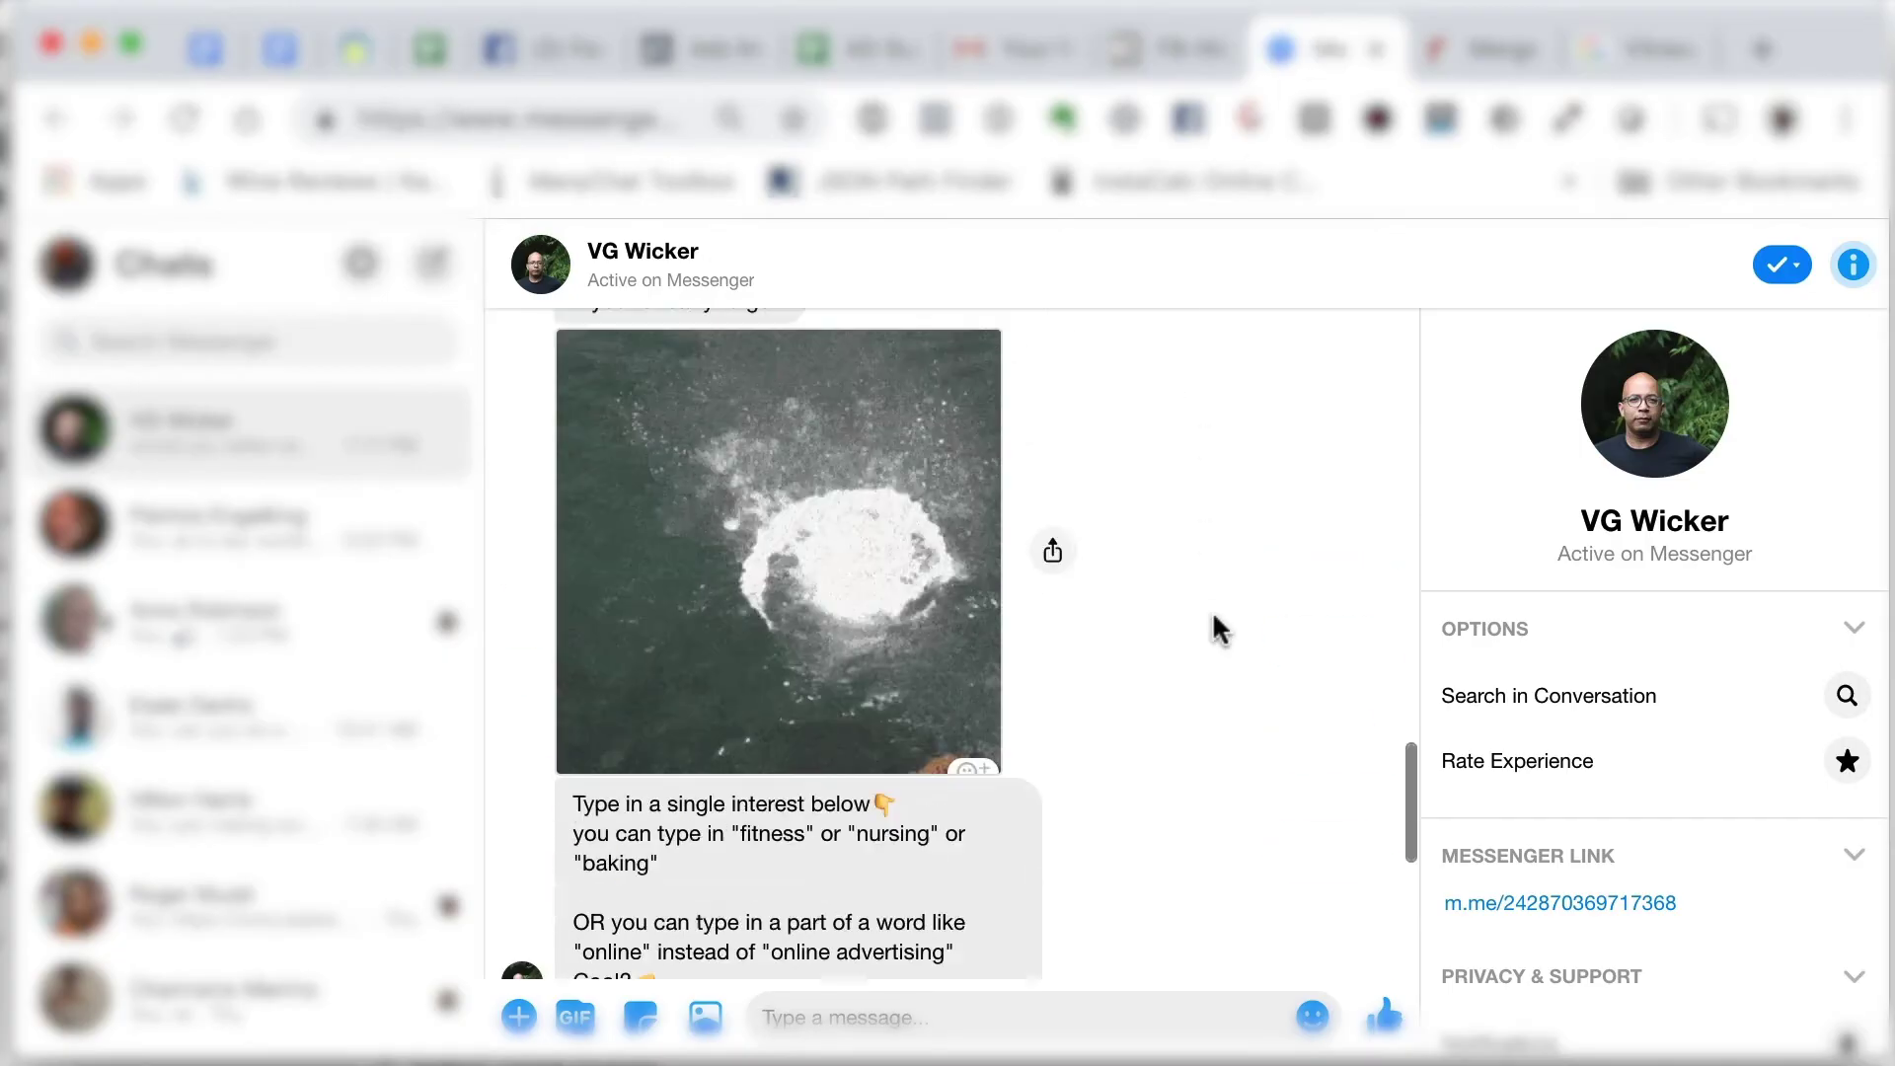
scroll(1212, 611, "up", 5)
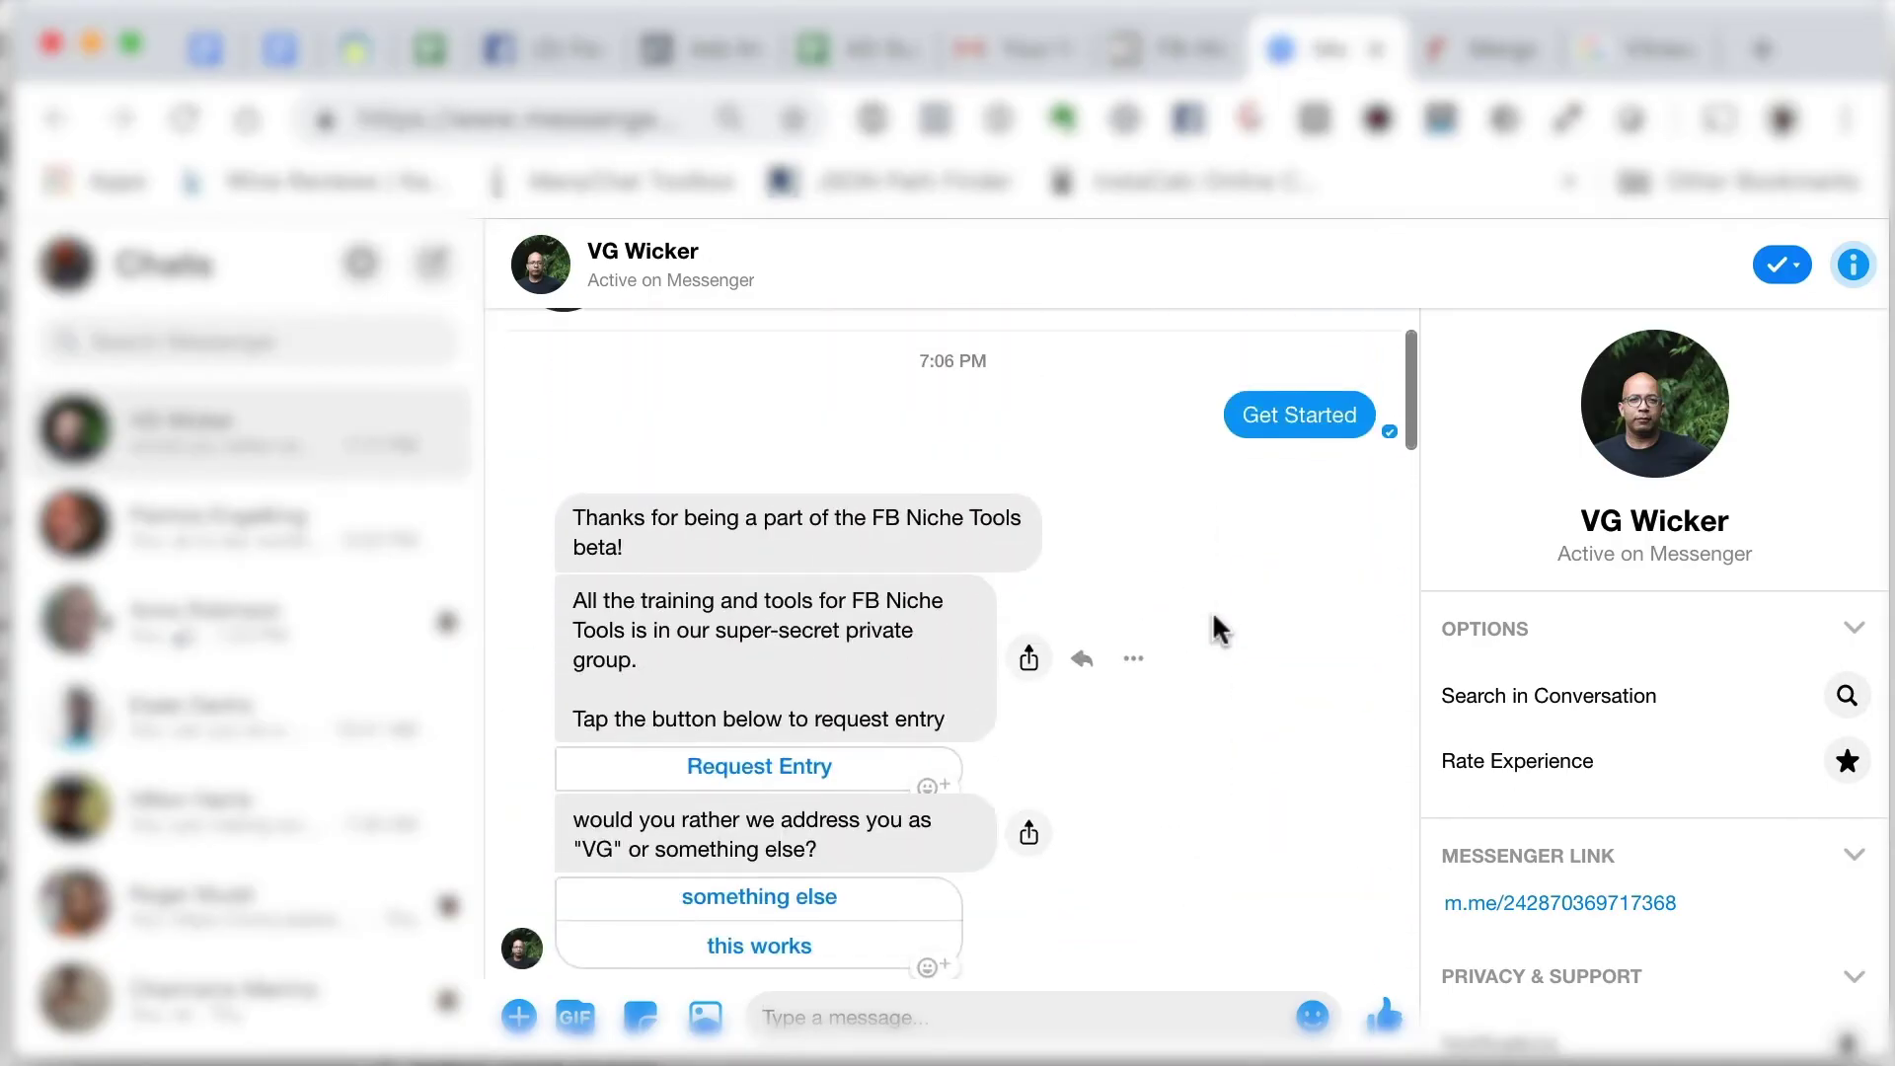
scroll(1212, 610, "down", 1)
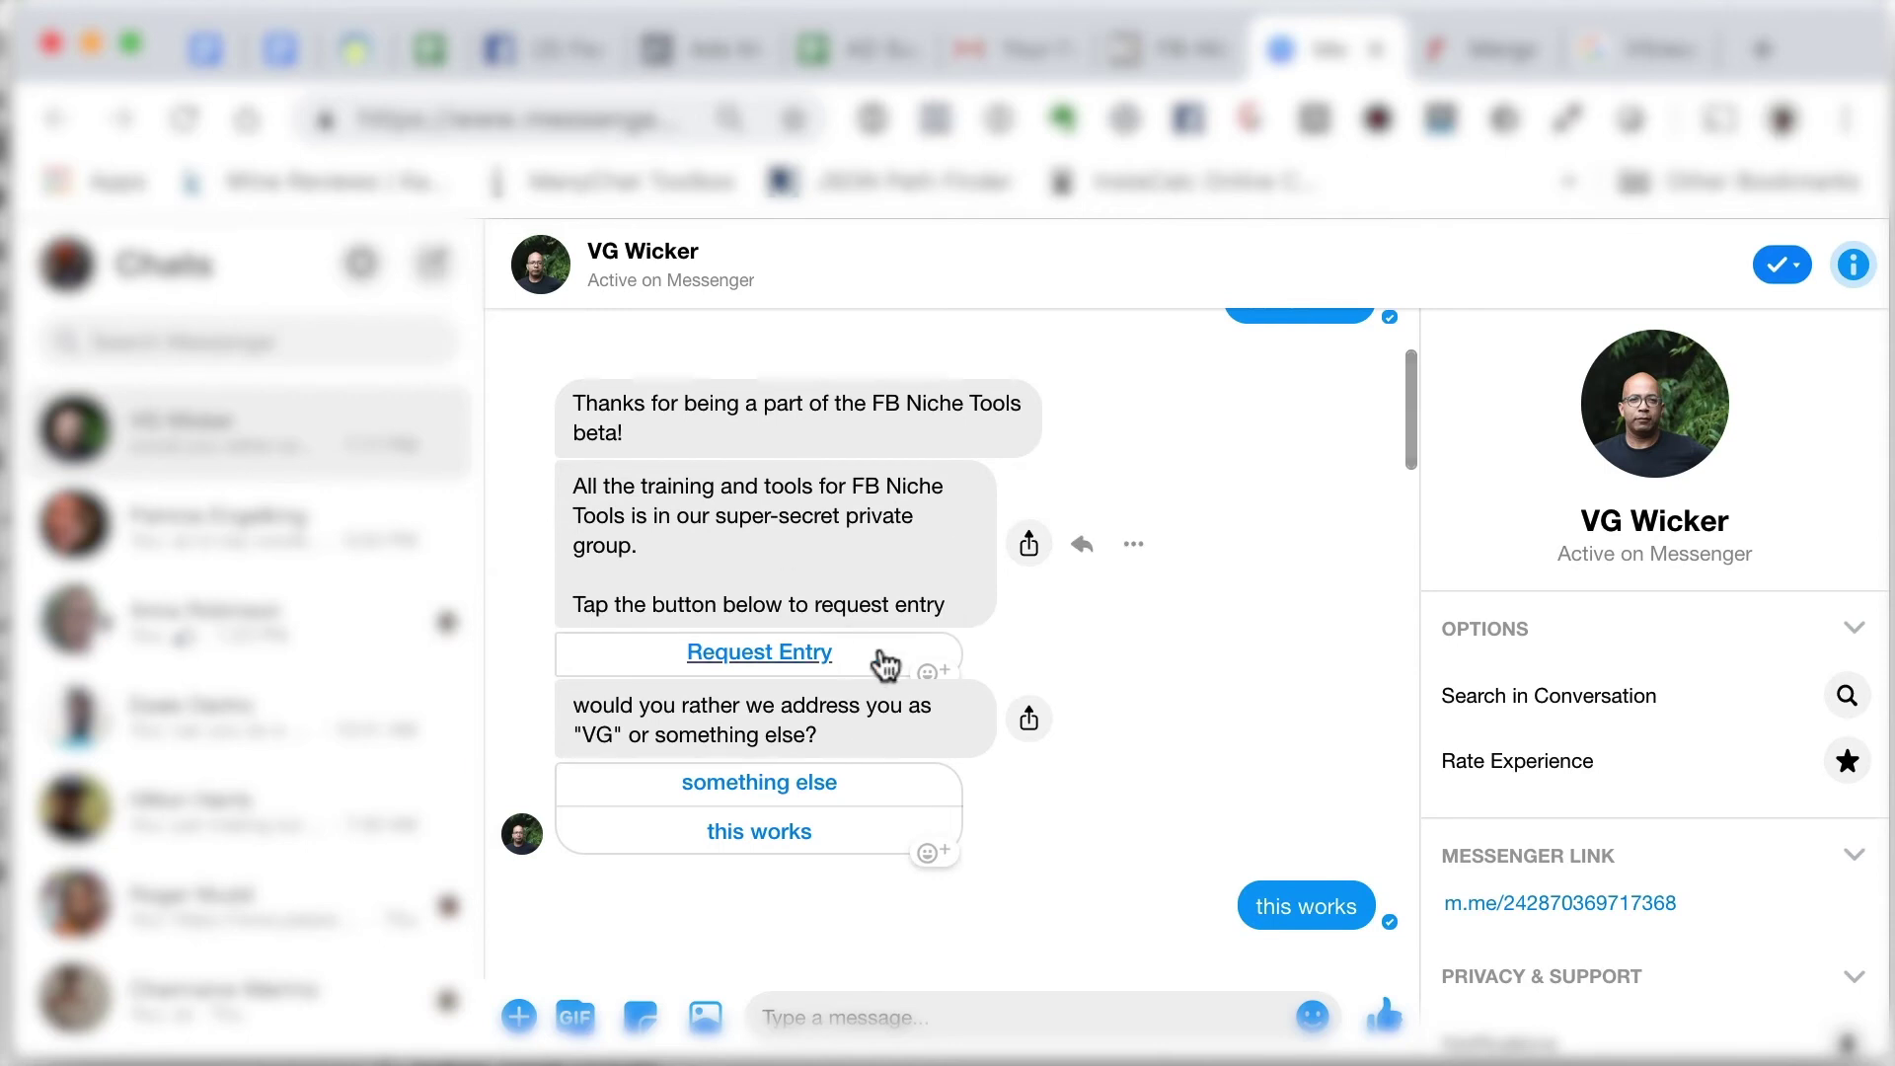
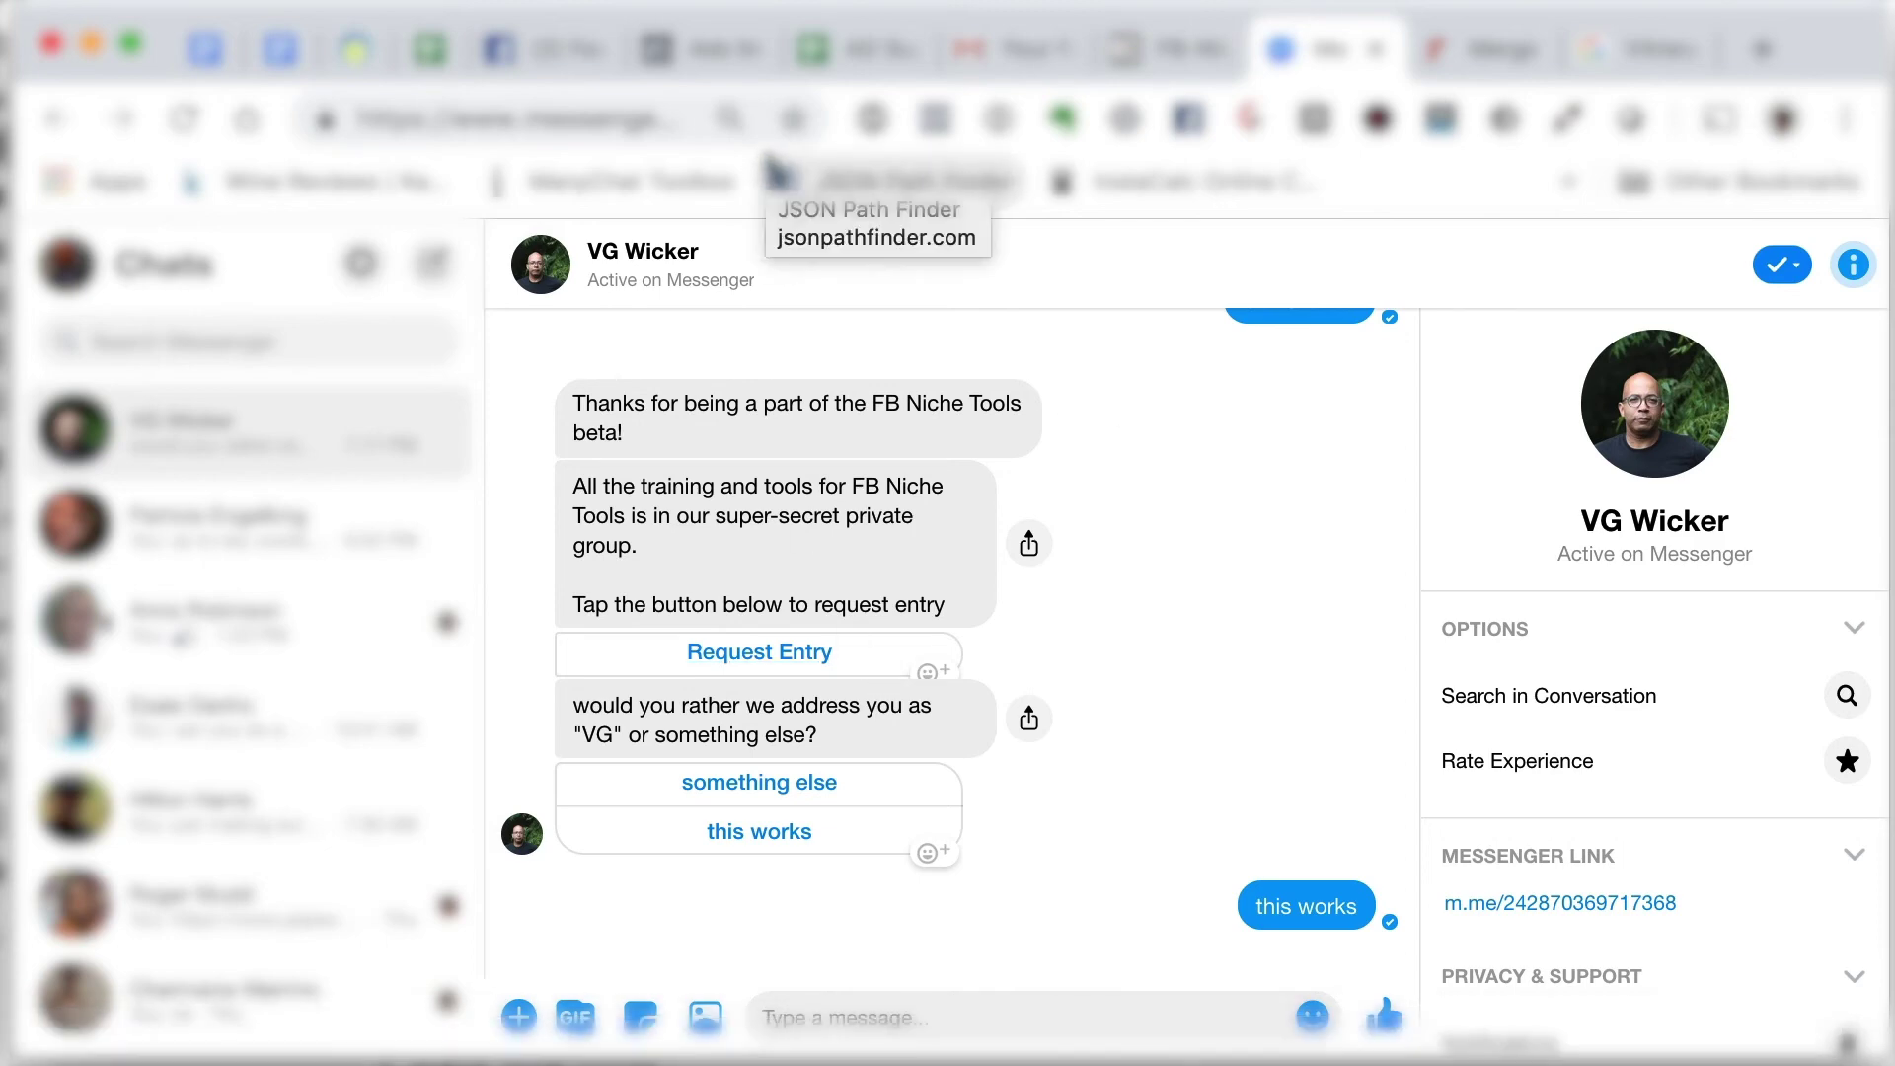
- Switch to the AD Suggestions spreadsheet showing the result1 list of pottery interests
left_click(859, 49)
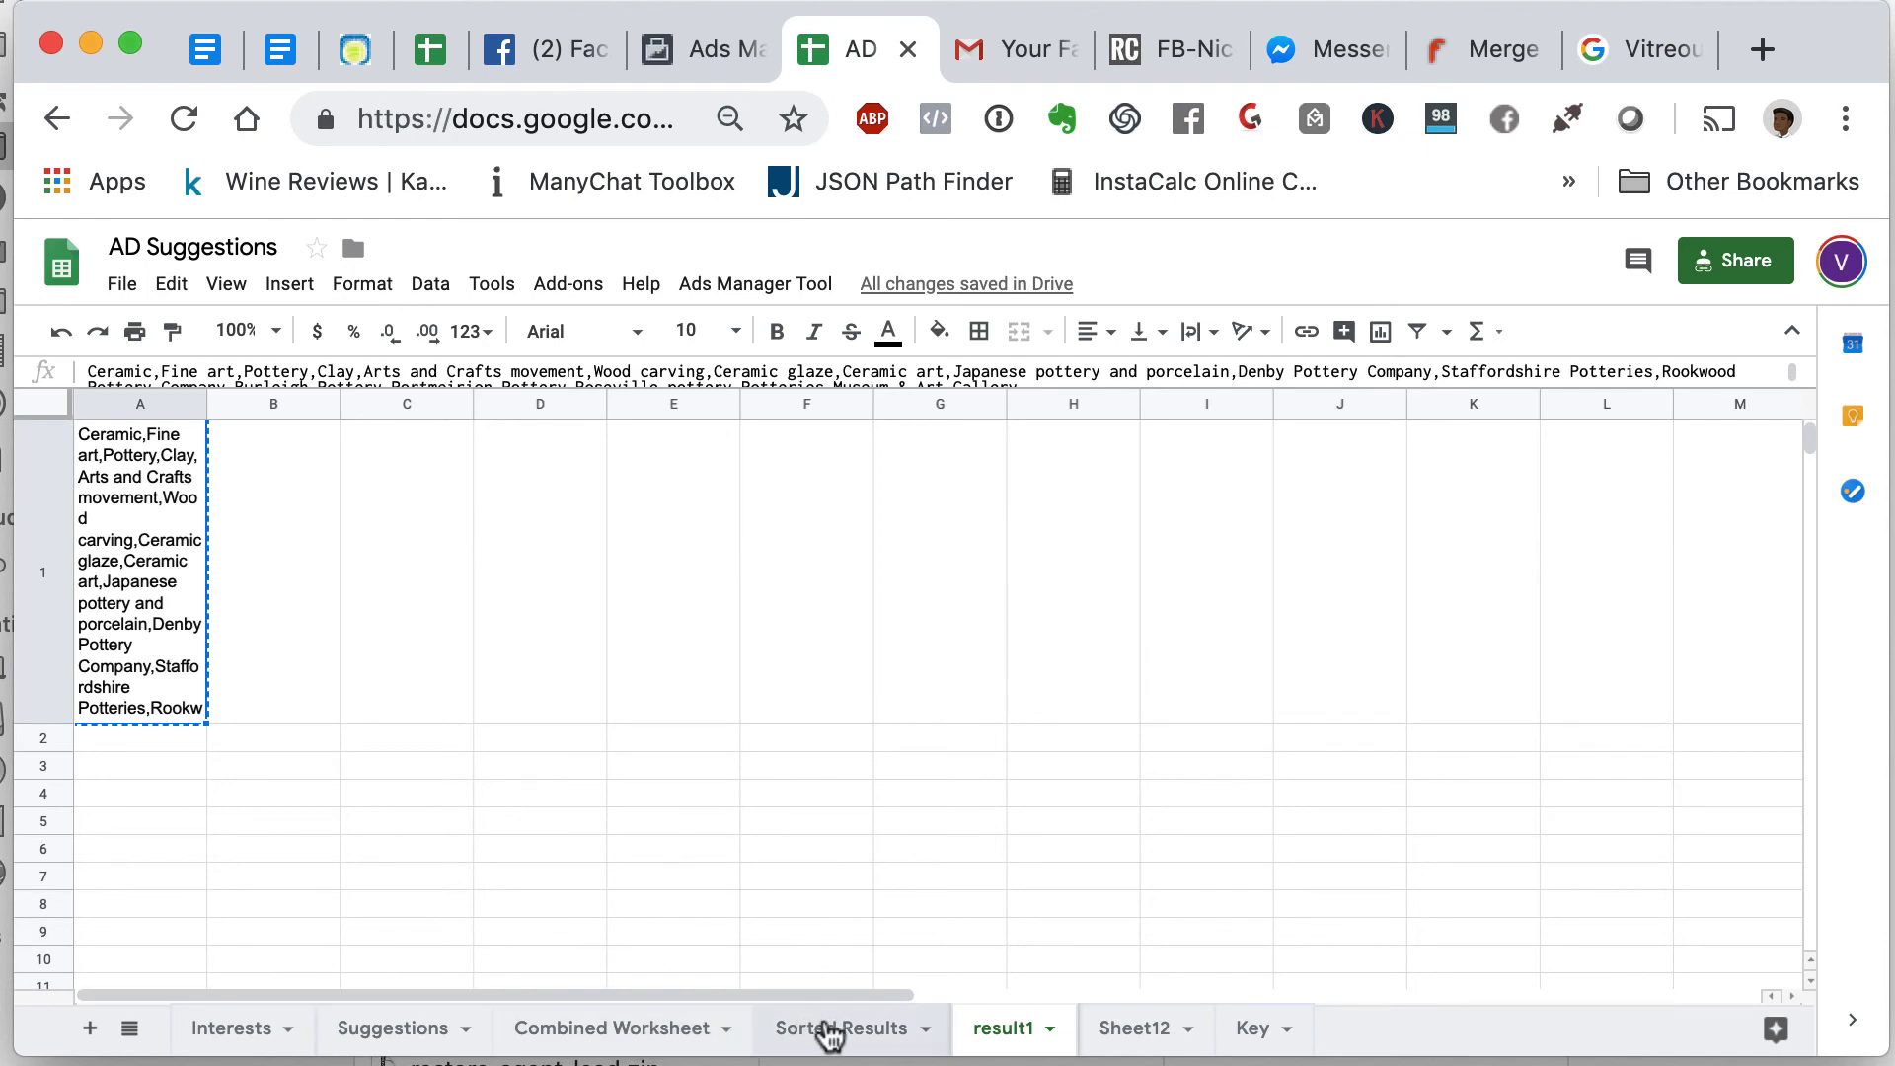
- Scroll through the Sorted Results and Combined Worksheet interest lists
left_click(829, 1028)
scroll(791, 829, "down", 5)
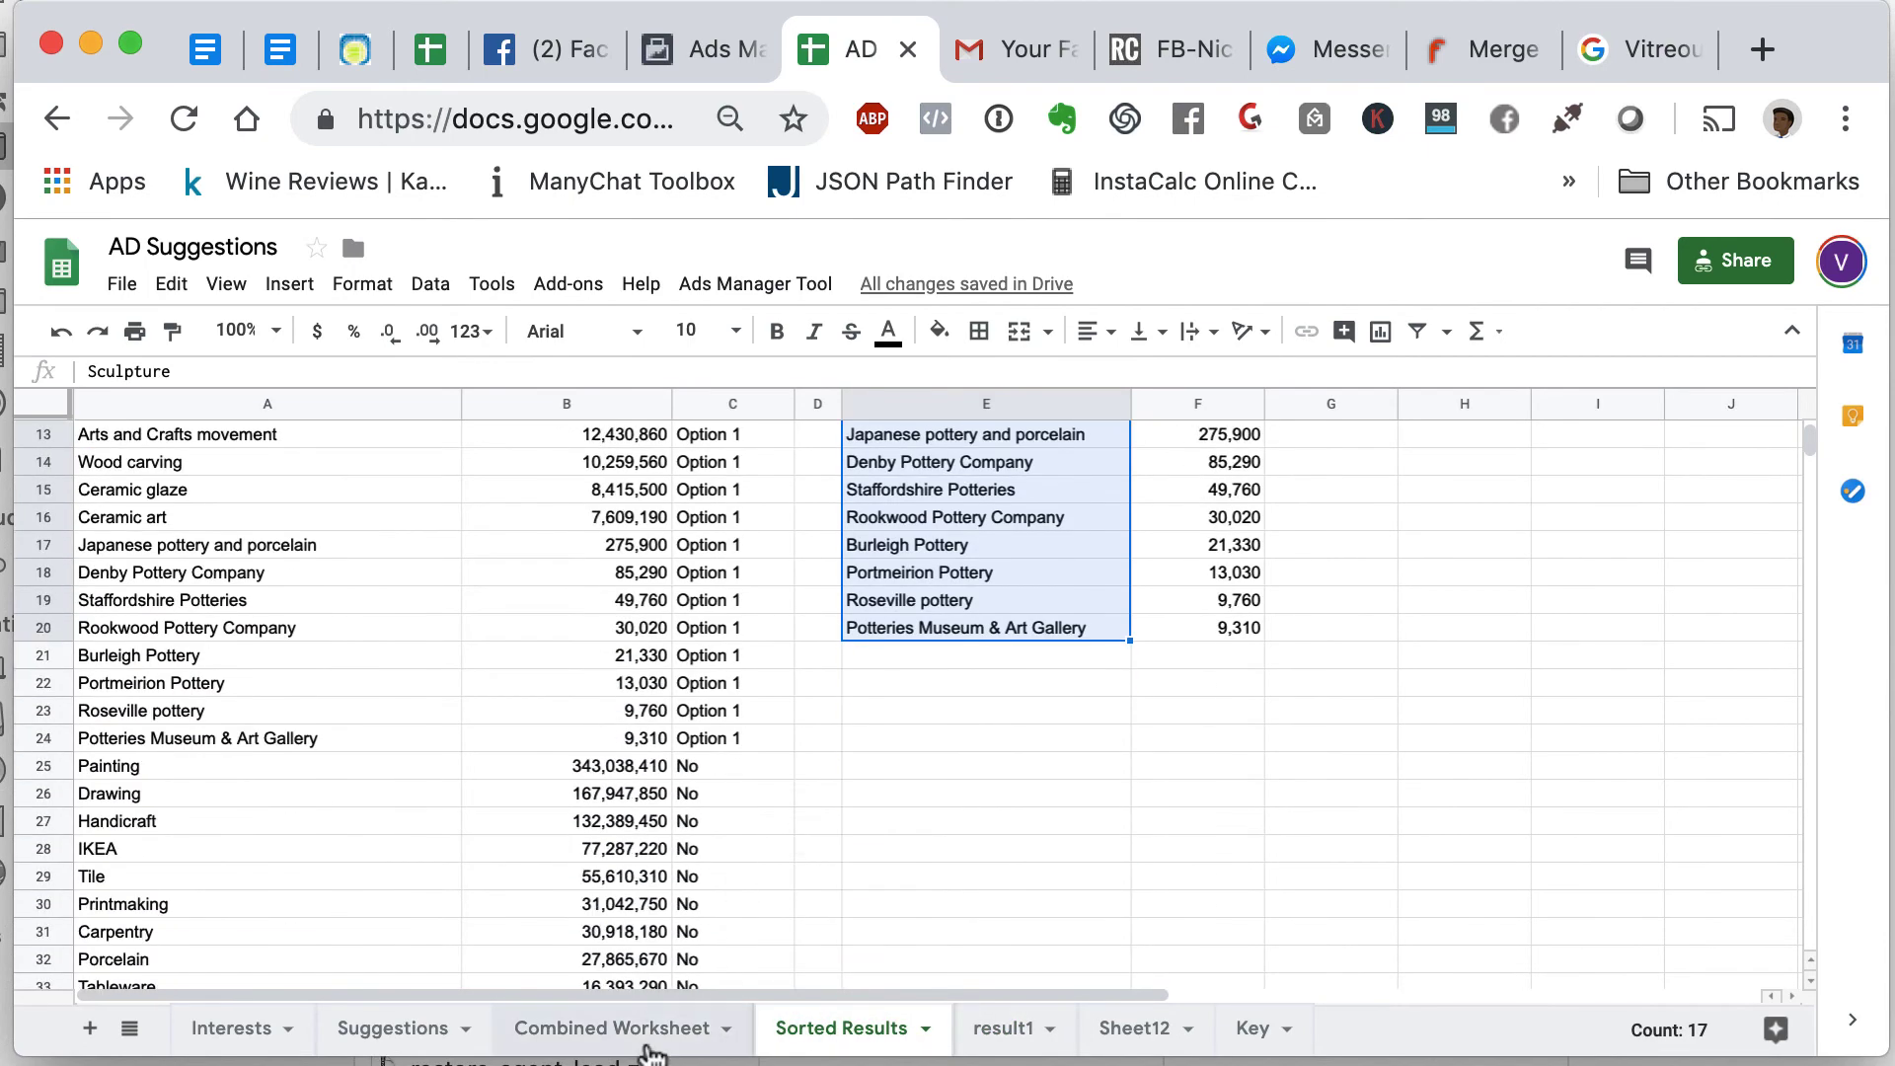
left_click(634, 1028)
scroll(538, 656, "up", 5)
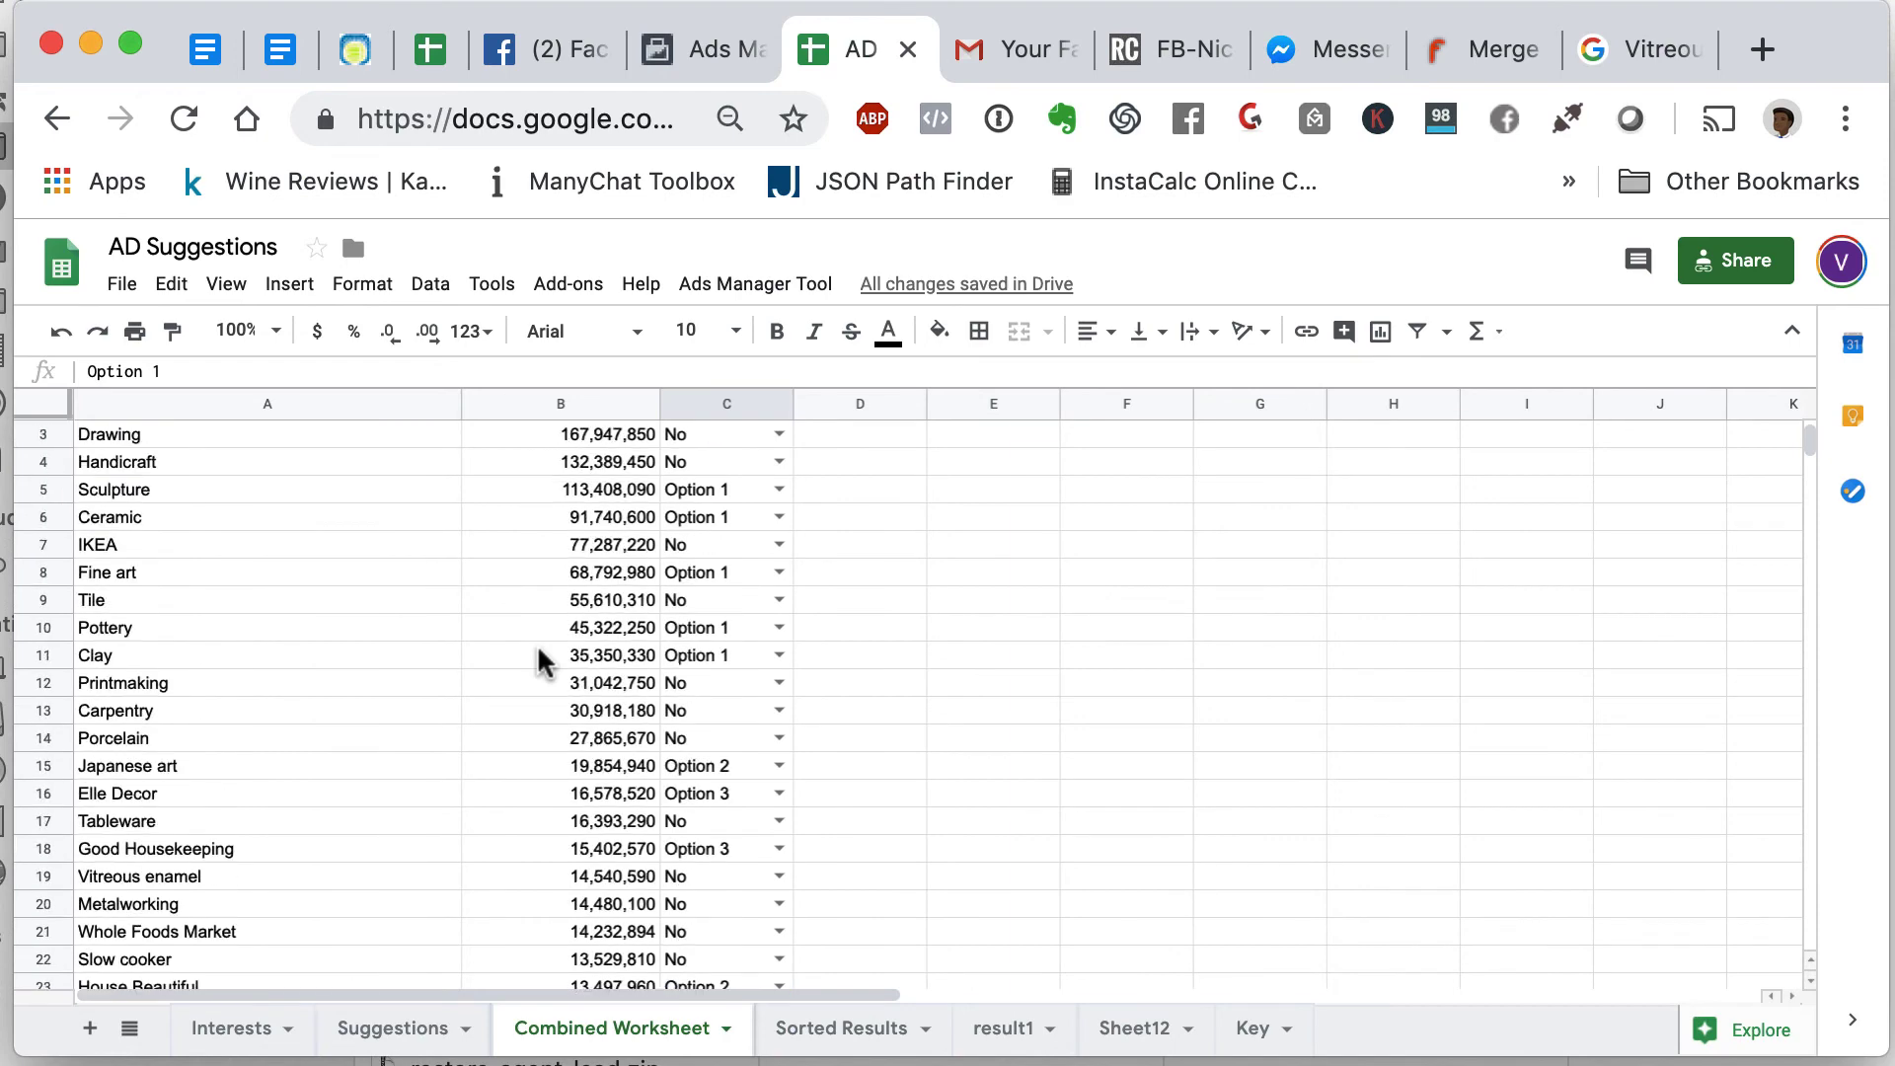
scroll(541, 662, "up", 1)
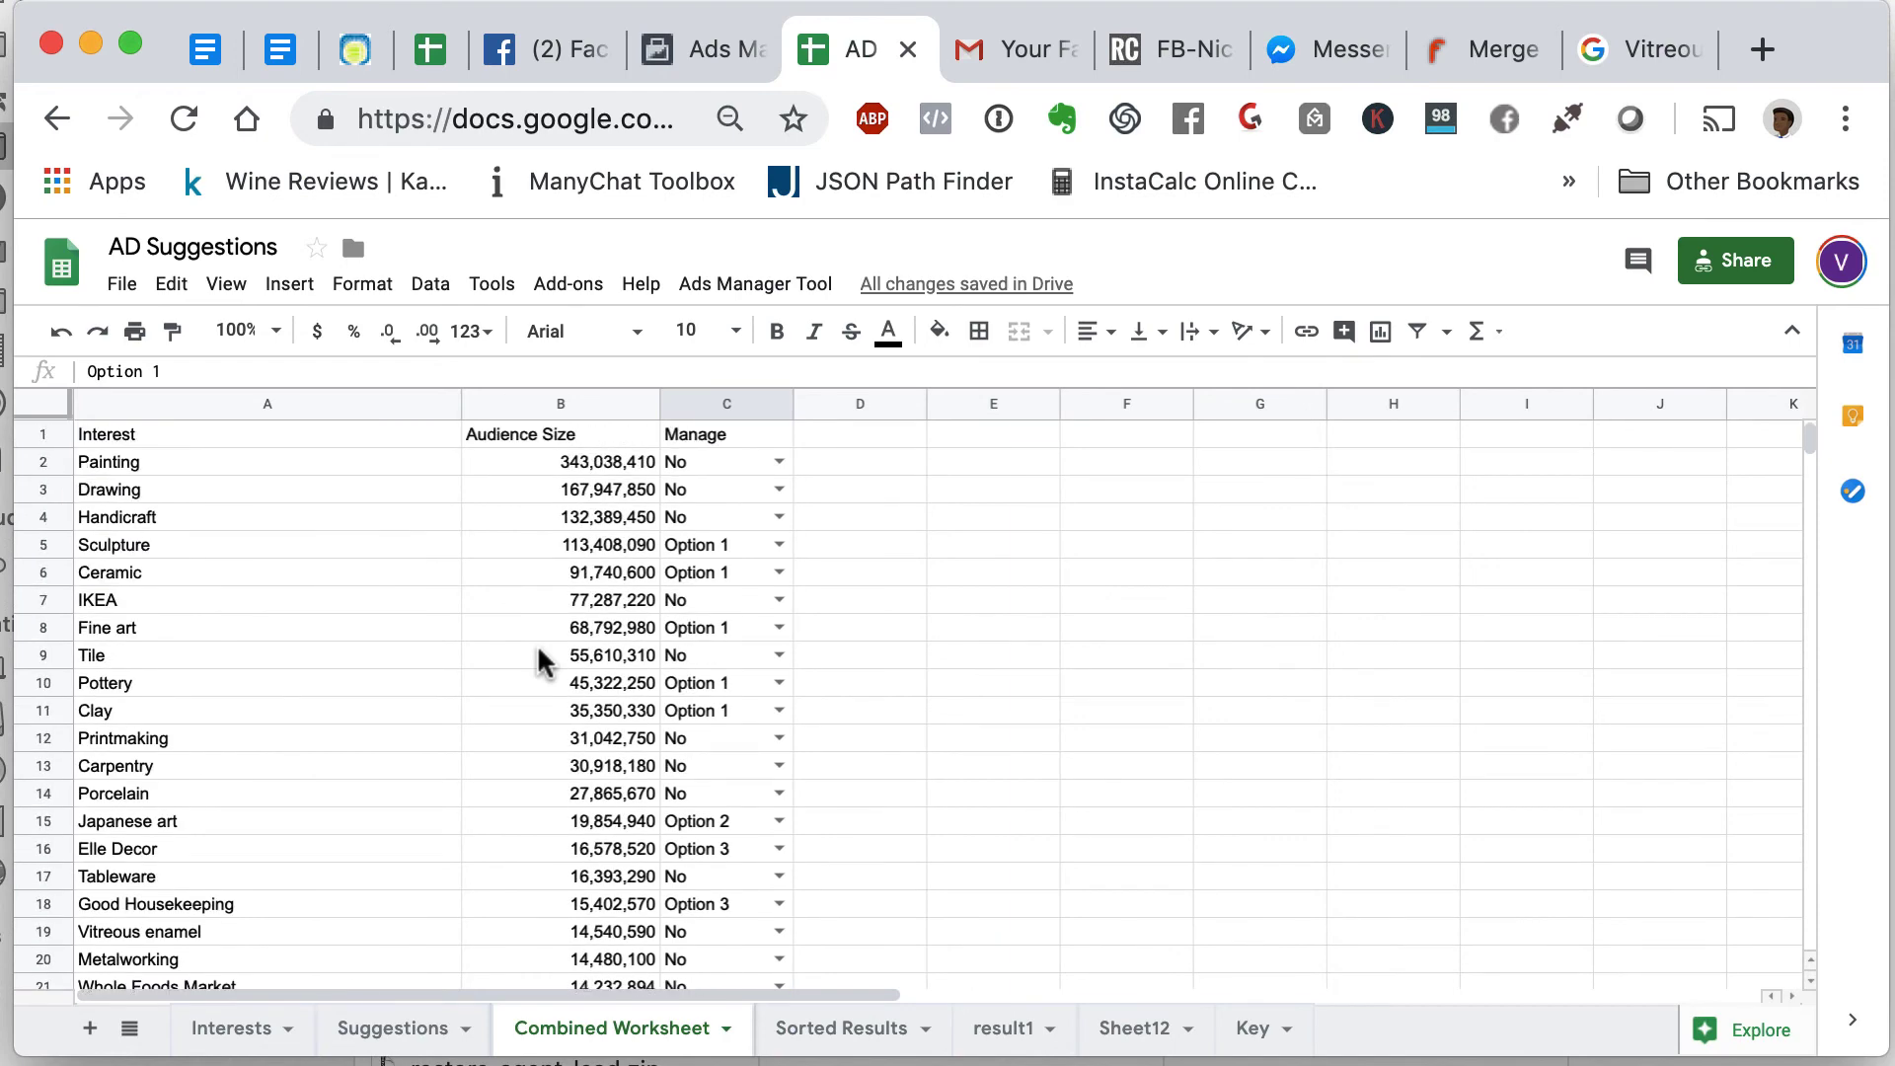
scroll(541, 661, "down", 9)
scroll(541, 662, "down", 3)
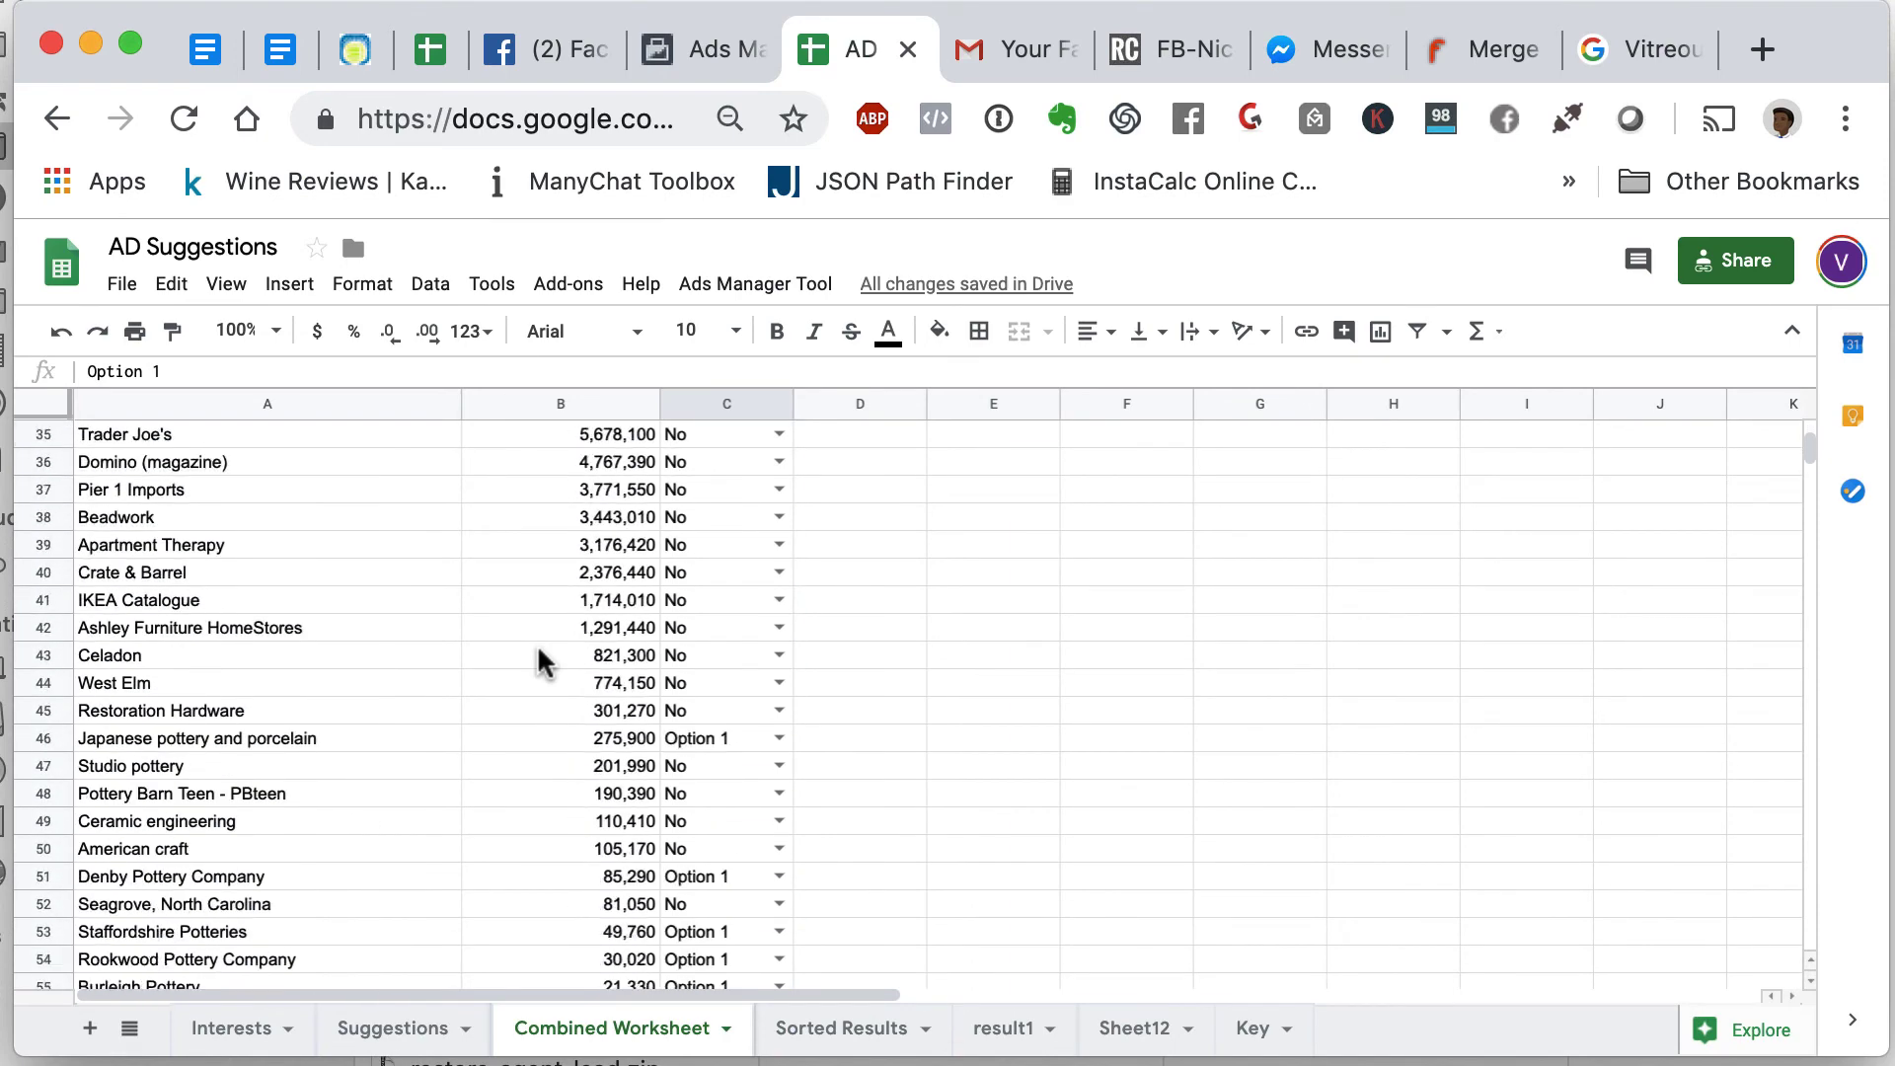
scroll(541, 661, "up", 11)
- Back on Sorted Results, pick out the Clay interest in column E
left_click(835, 1036)
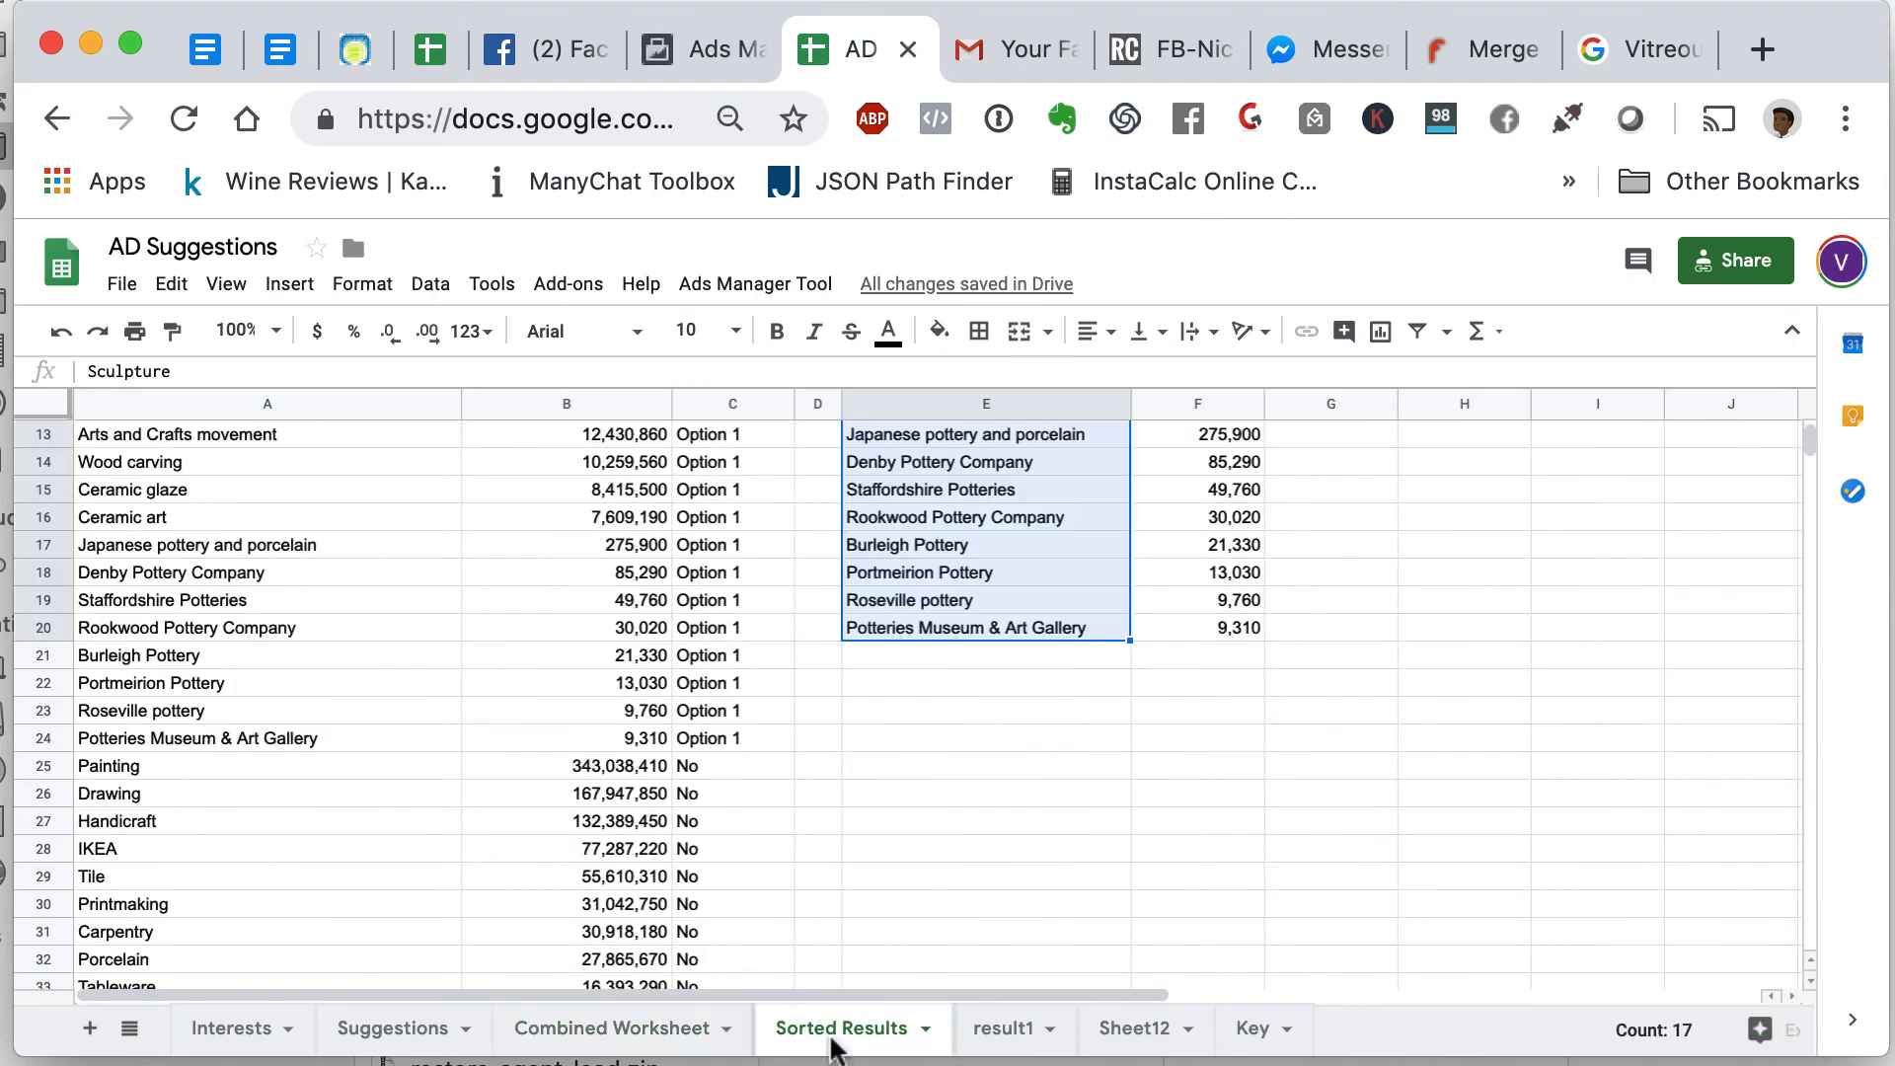
scroll(1086, 681, "up", 4)
left_click(1383, 641)
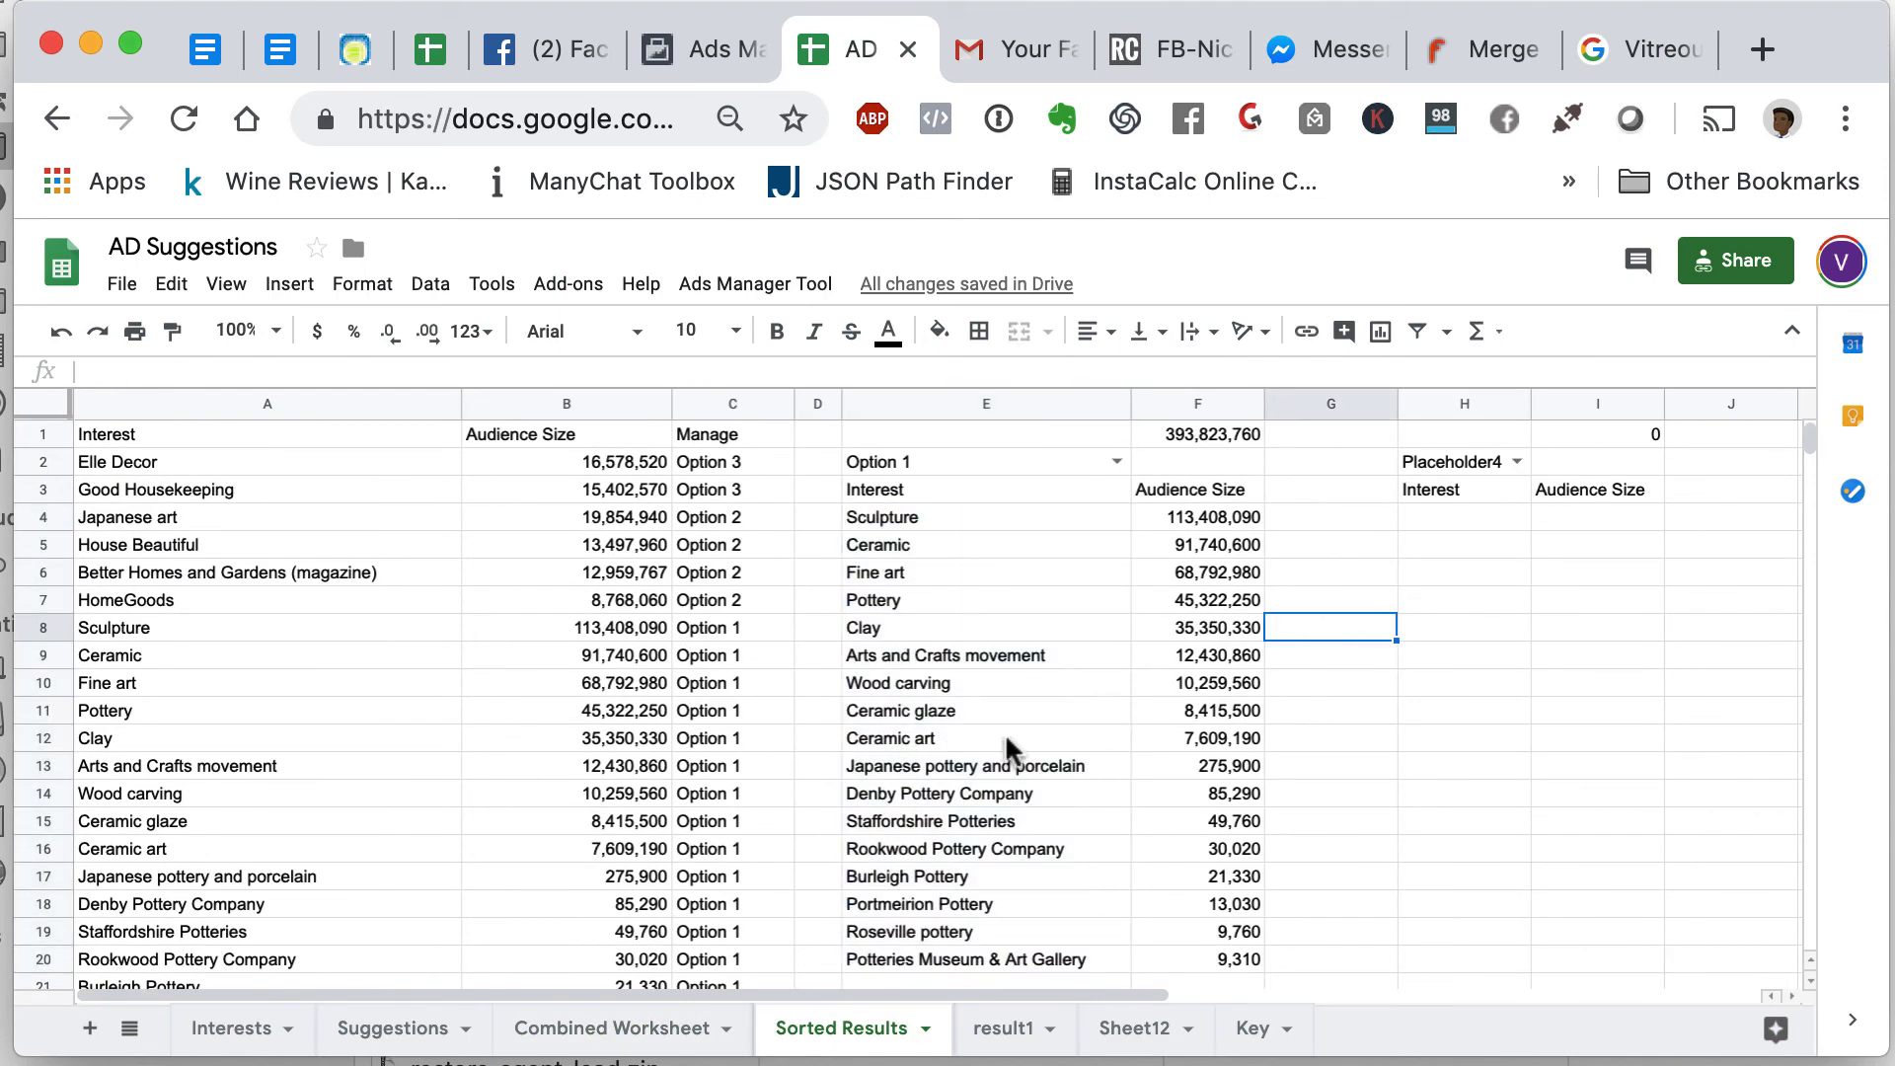
scroll(1012, 750, "down", 3)
scroll(1012, 751, "up", 1)
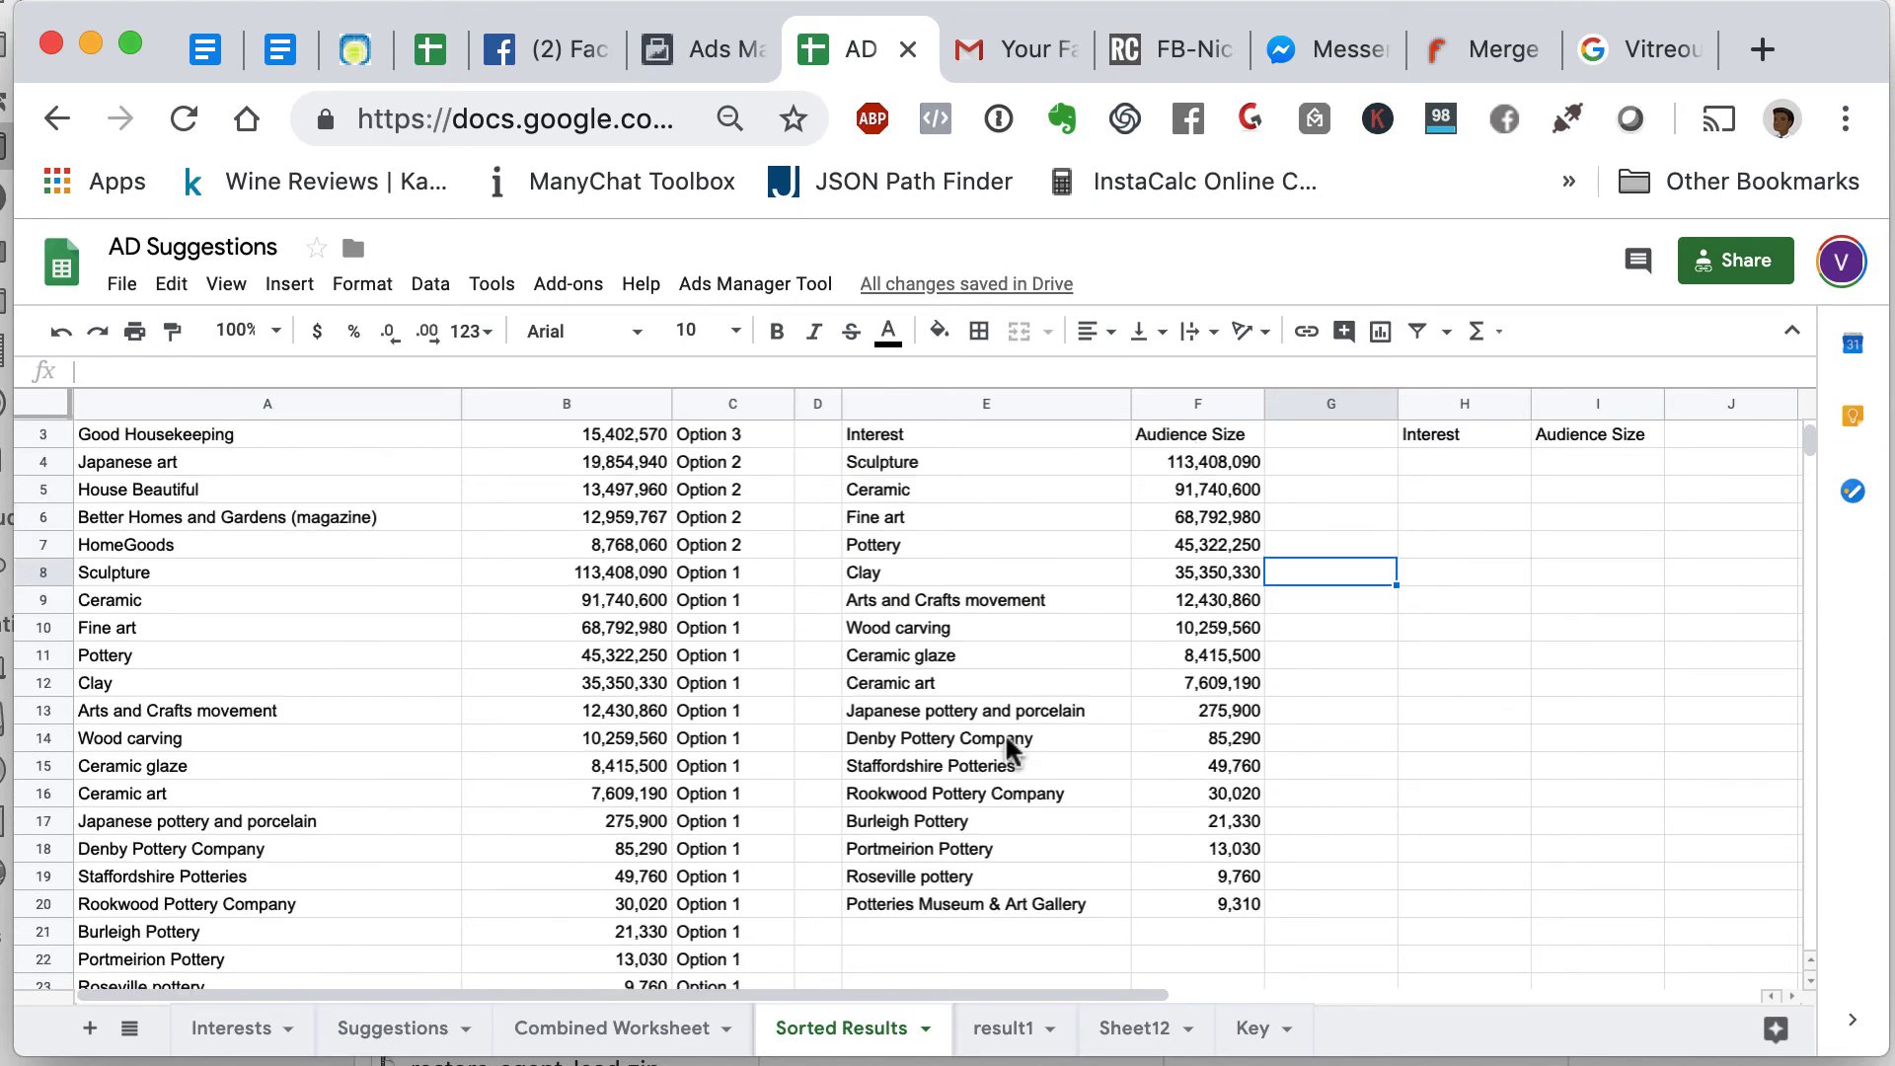
left_click(953, 577)
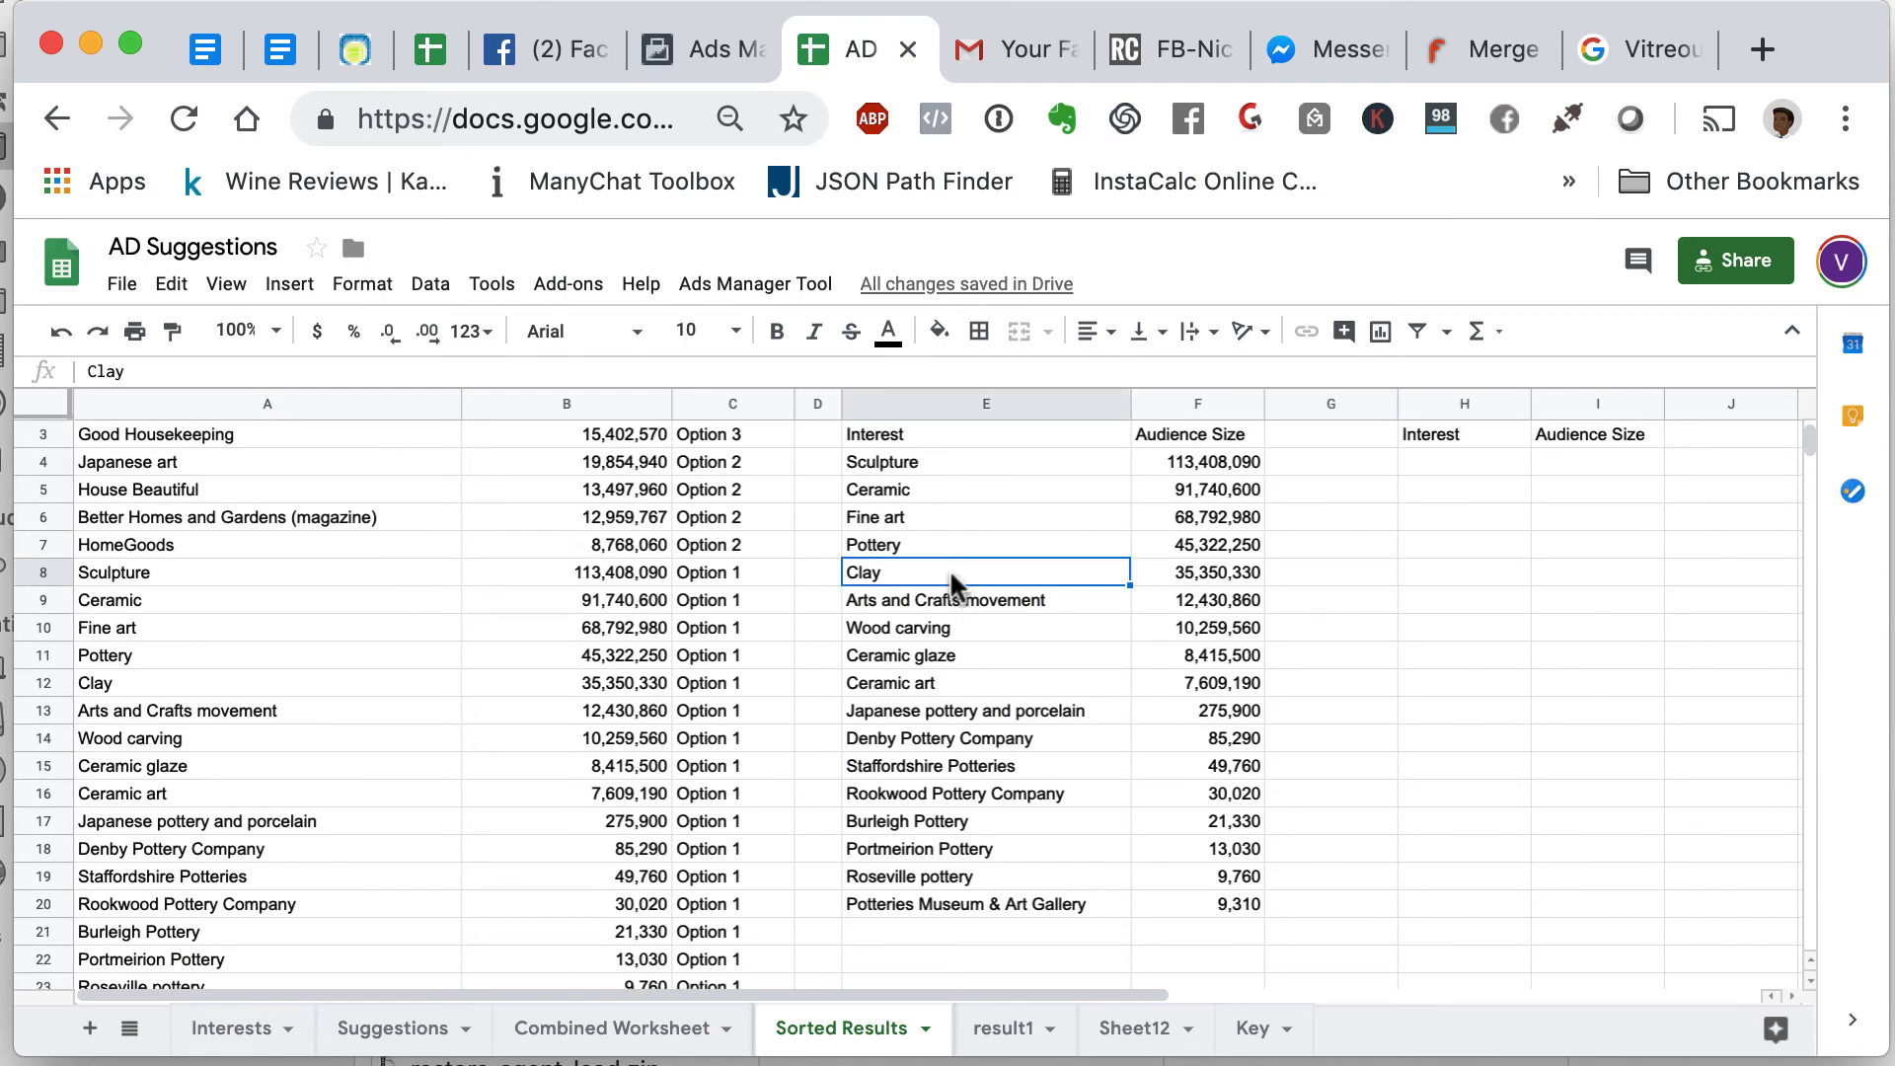
scroll(198, 768, "down", 12)
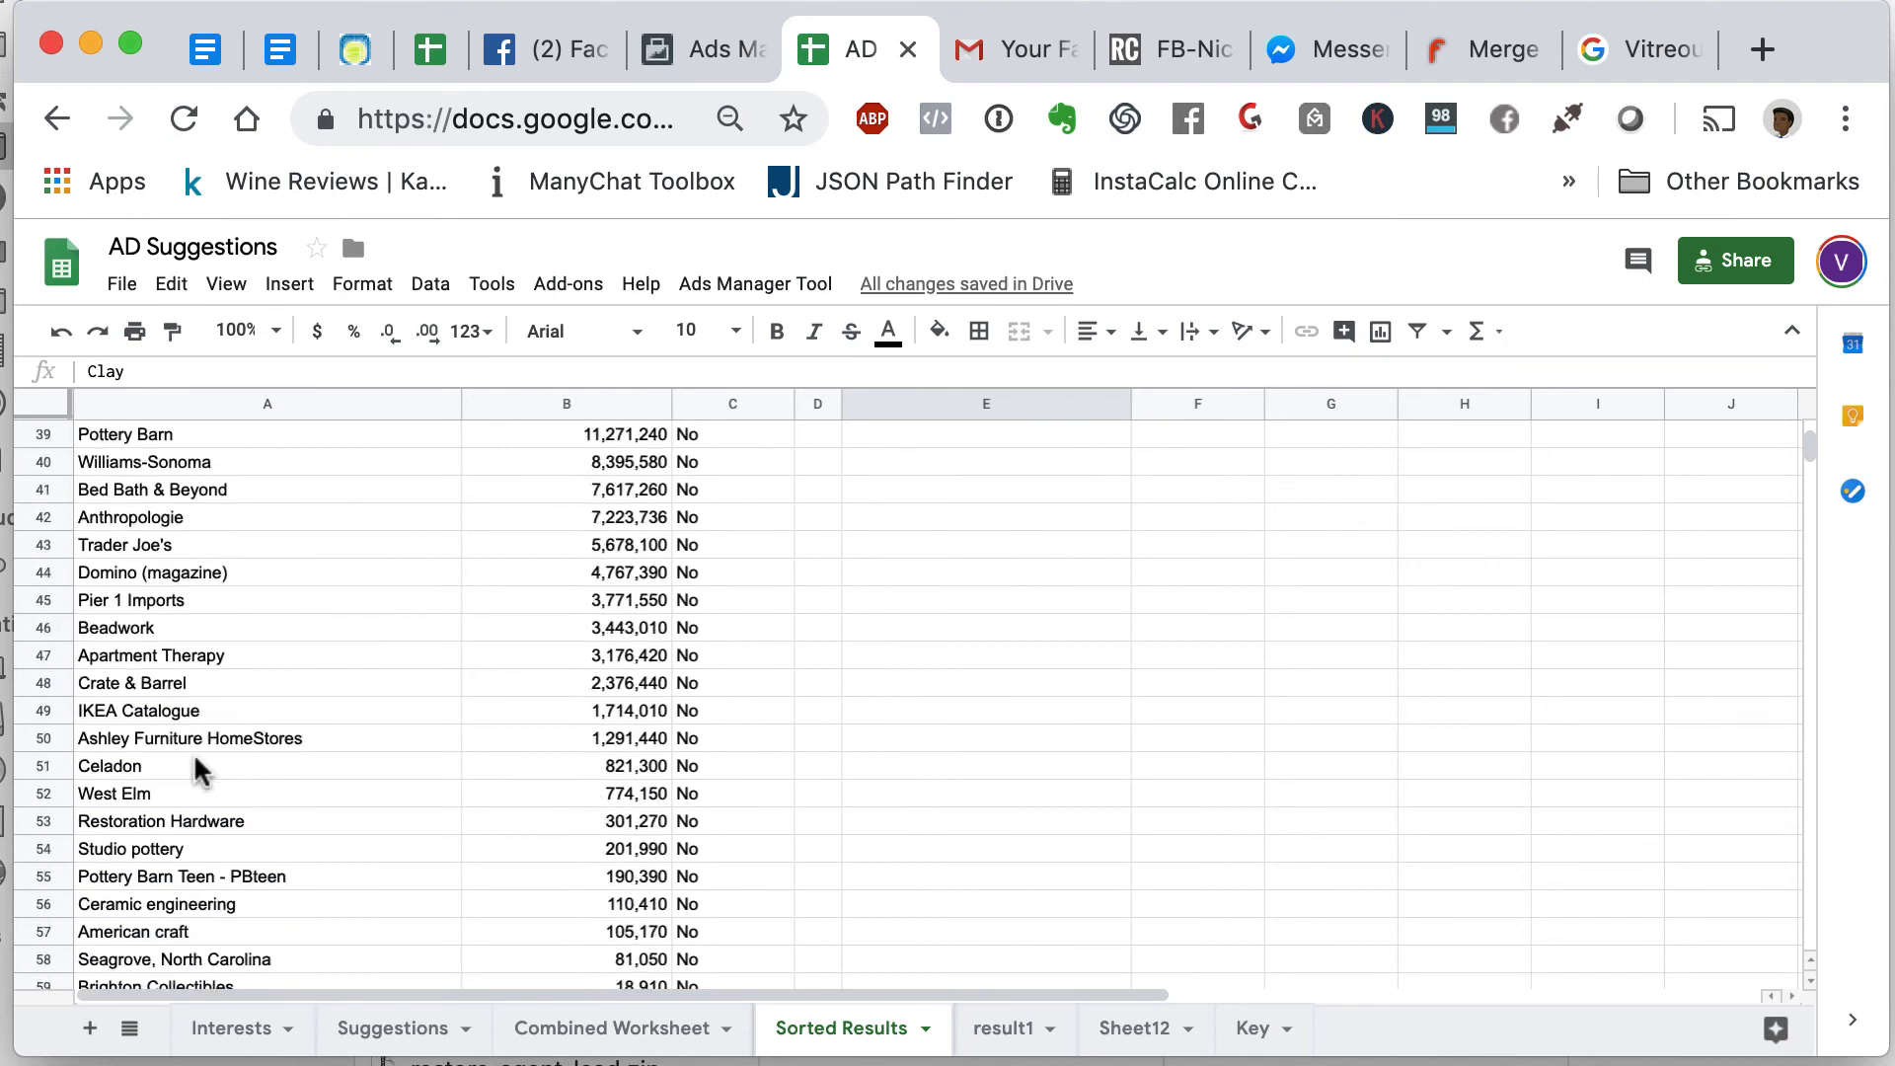
scroll(198, 768, "down", 3)
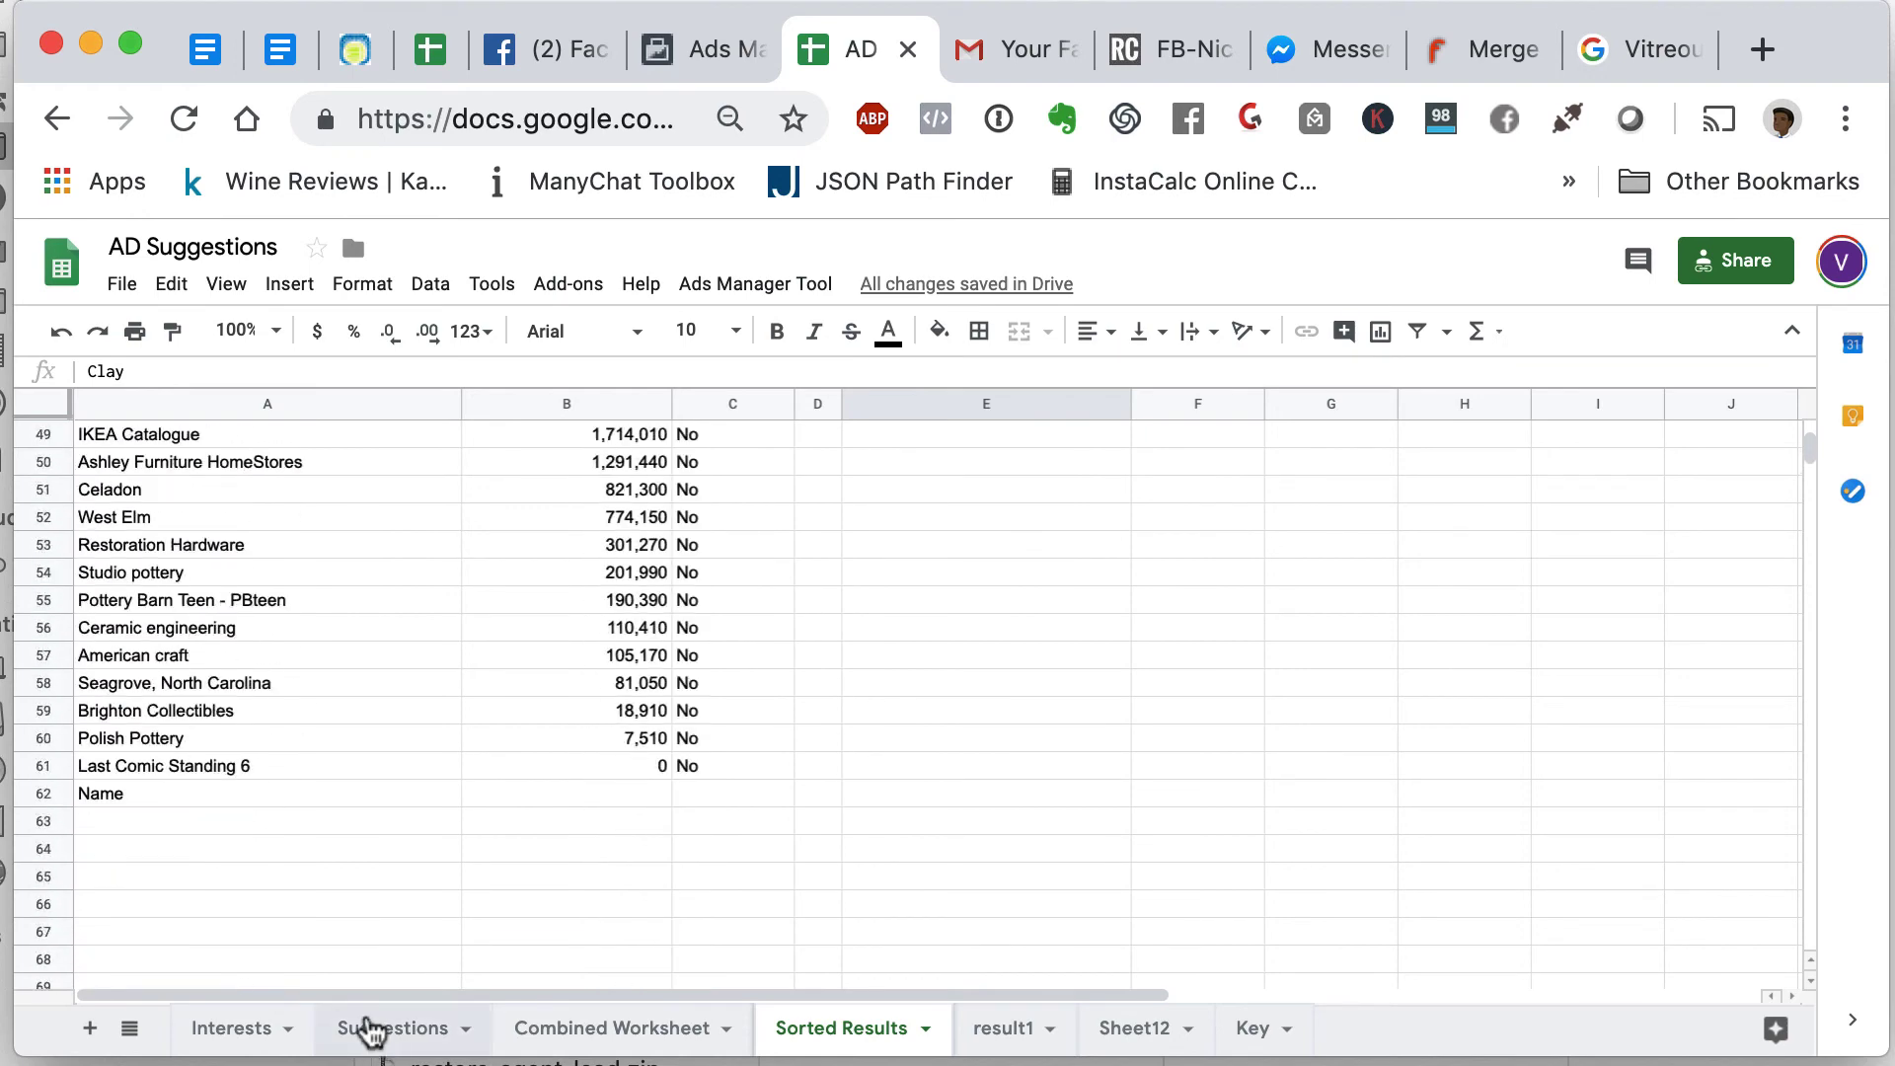
- Review the Suggestions and Combined Worksheet sheets, then return to the Messenger conversation
left_click(368, 1032)
scroll(329, 825, "down", 15)
scroll(330, 824, "up", 1)
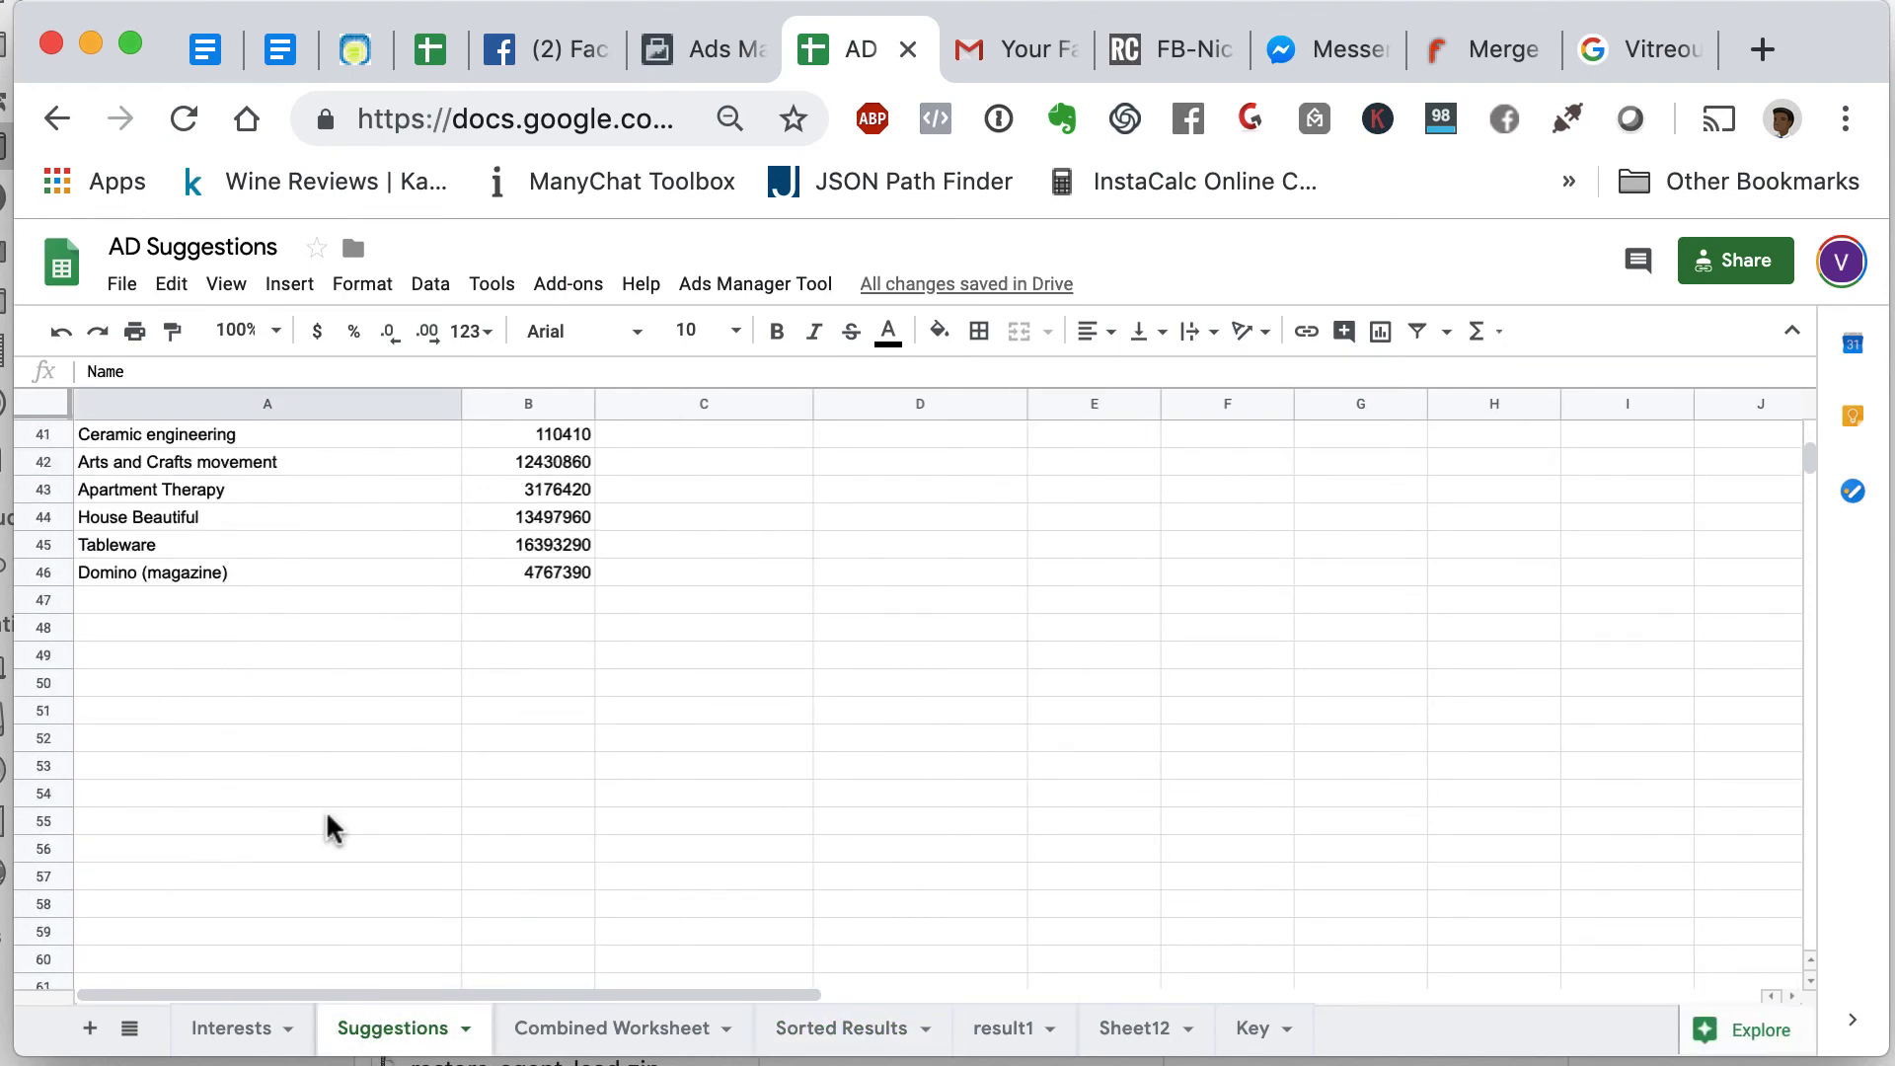
left_click(550, 1031)
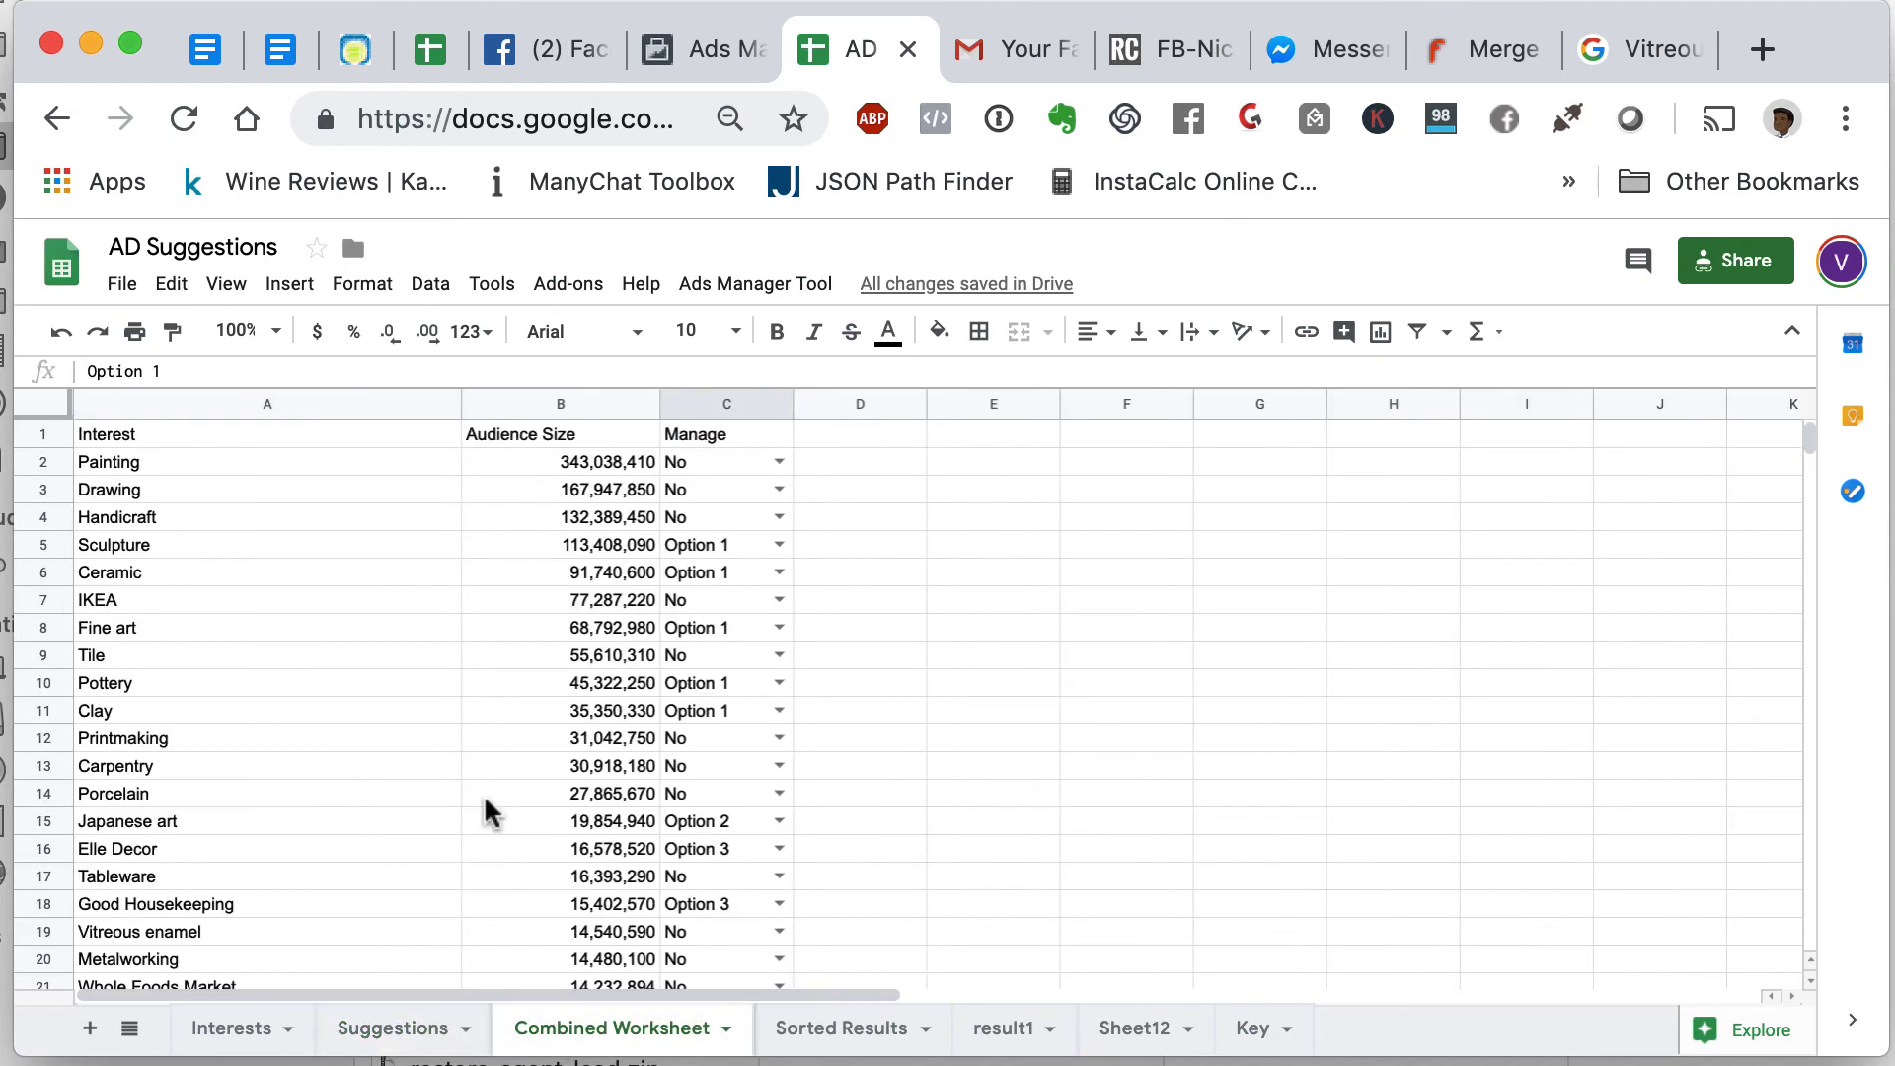
scroll(487, 811, "down", 20)
scroll(487, 812, "up", 2)
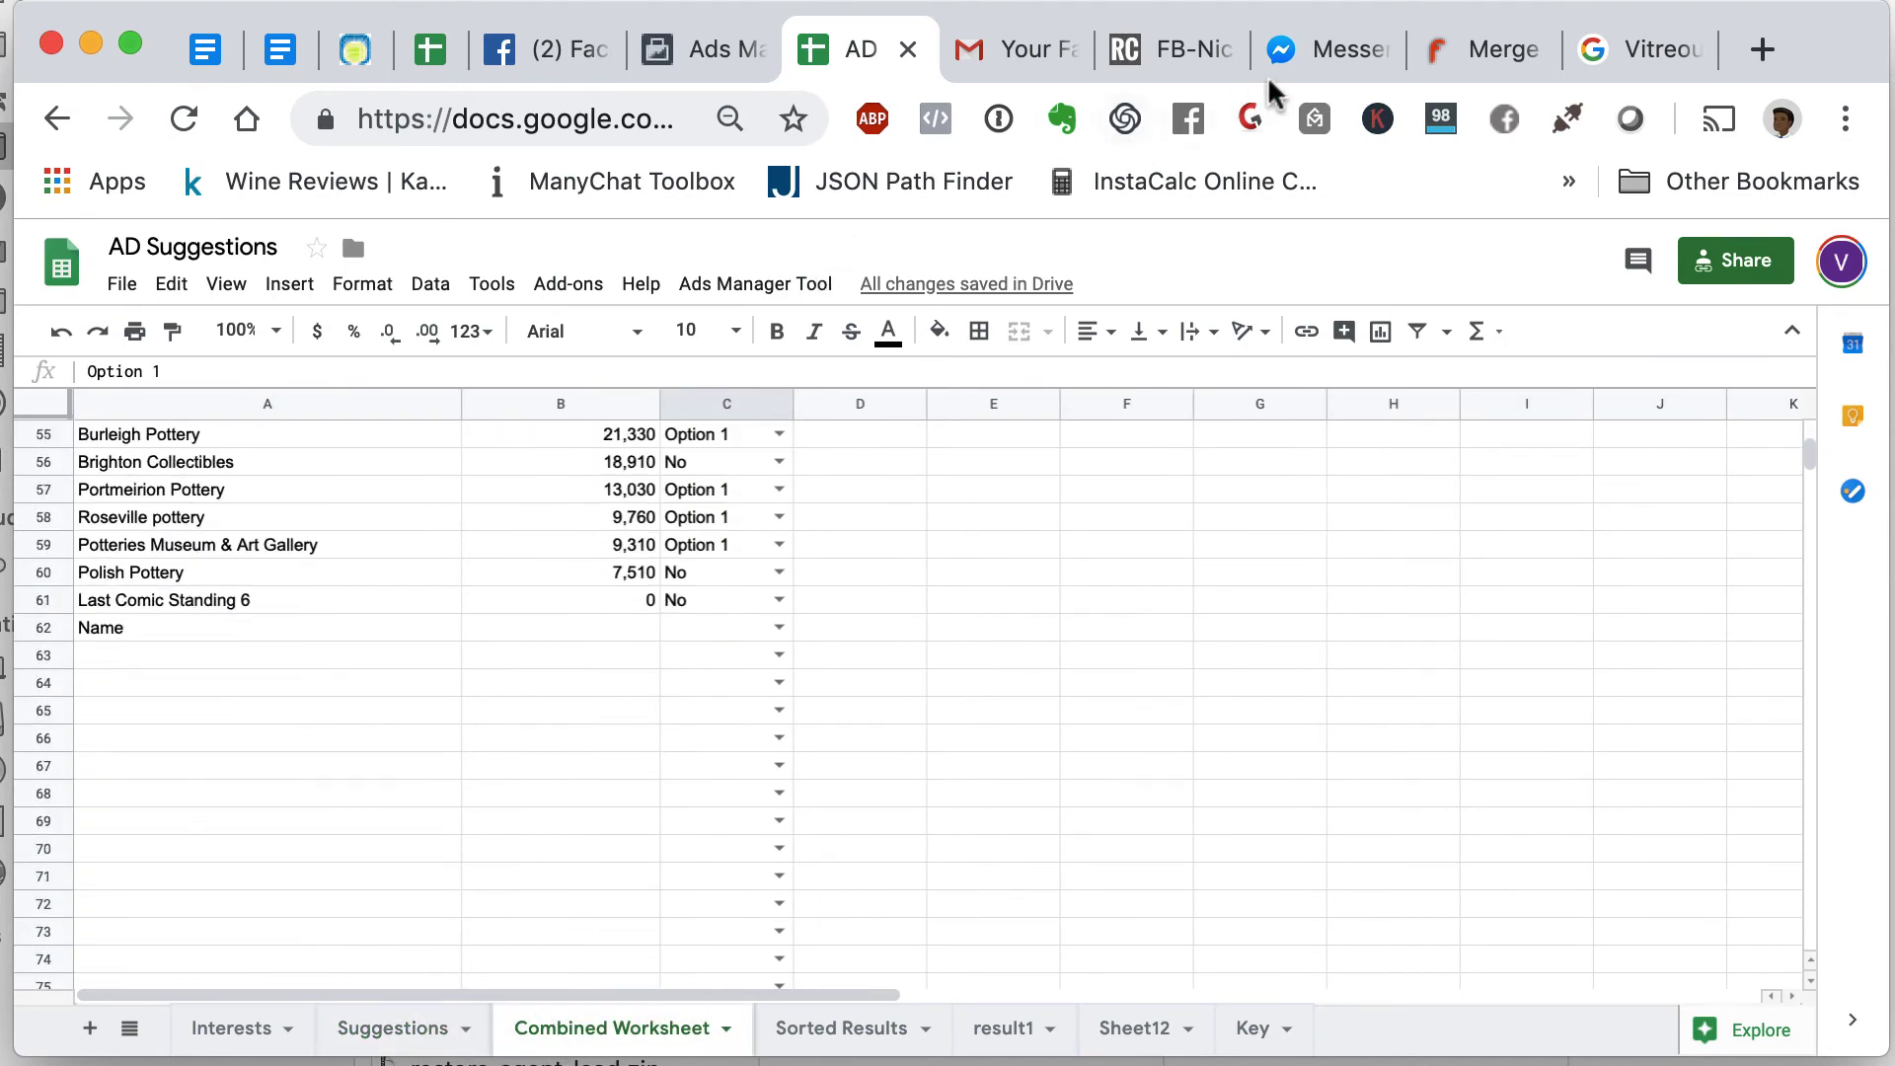
left_click(1308, 70)
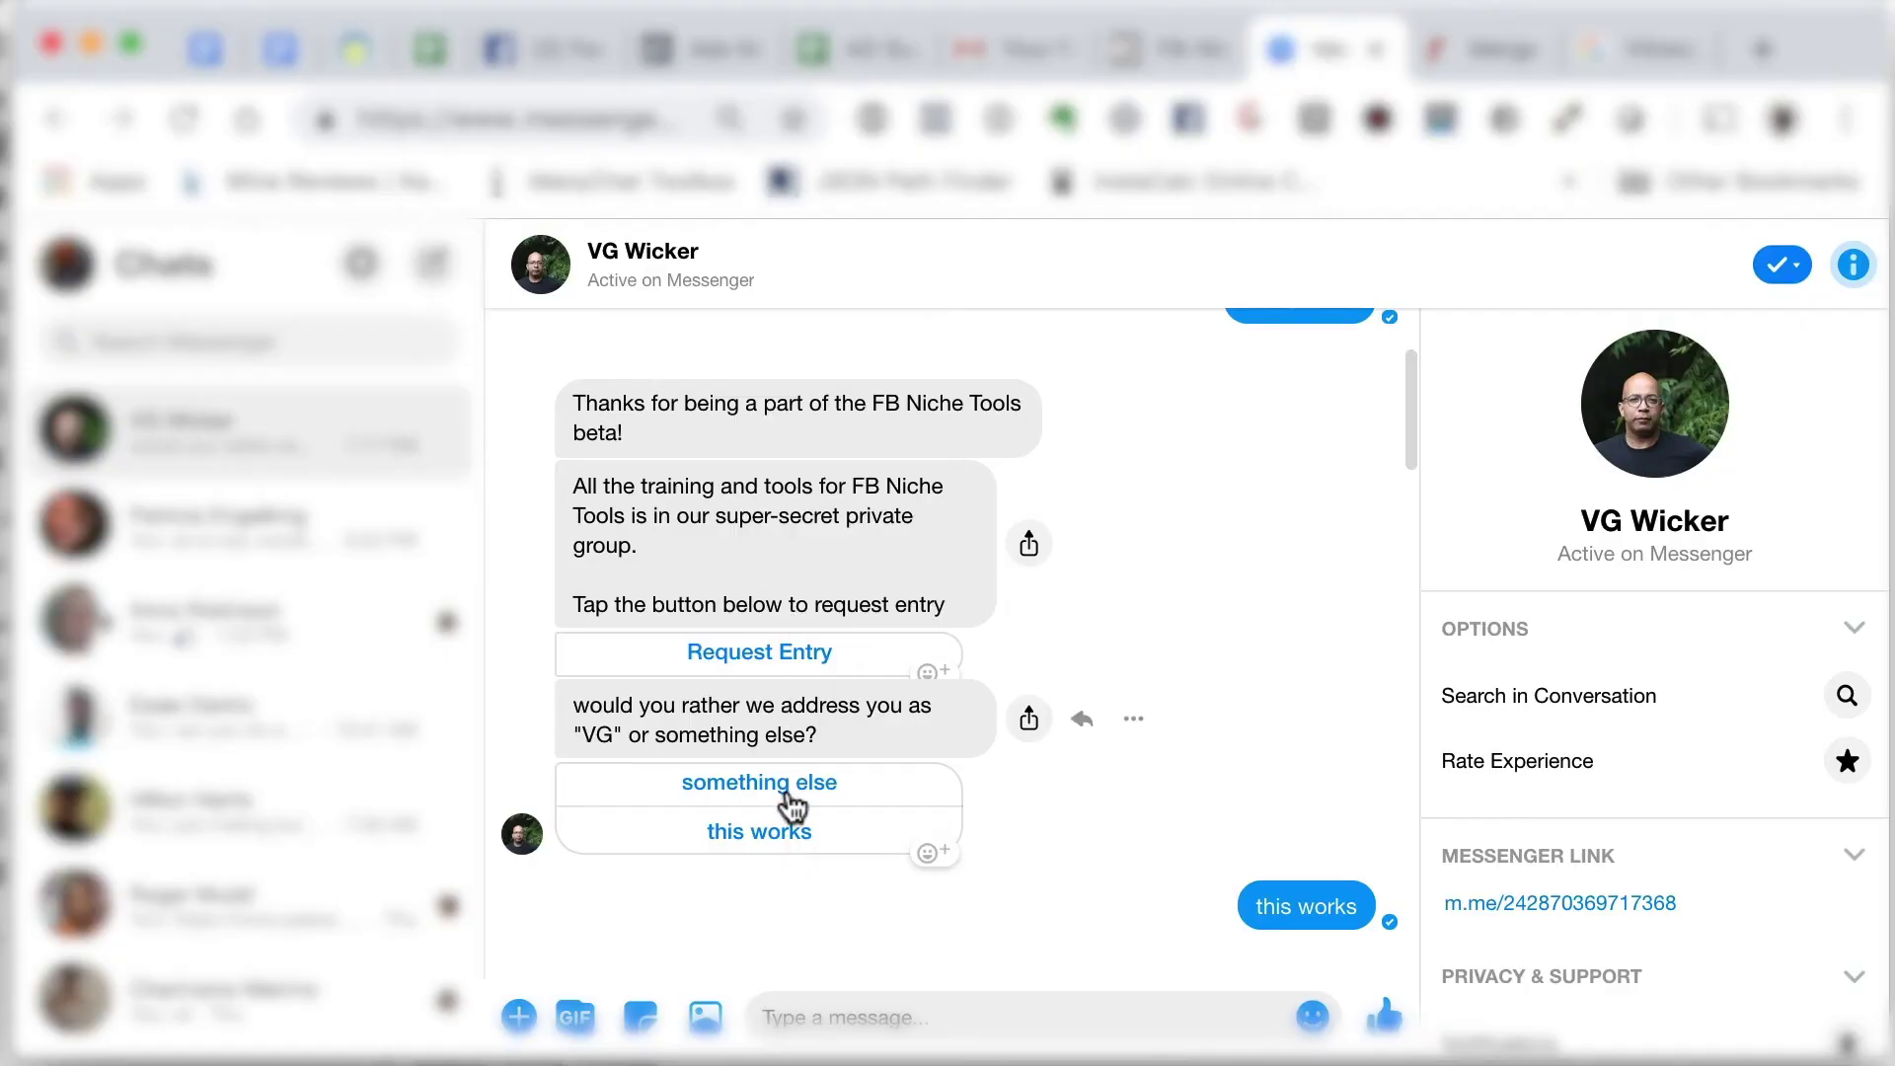
- Choose Explore in the bot chat and send Clay as the interest to research, then check Gmail
scroll(787, 805, "down", 10)
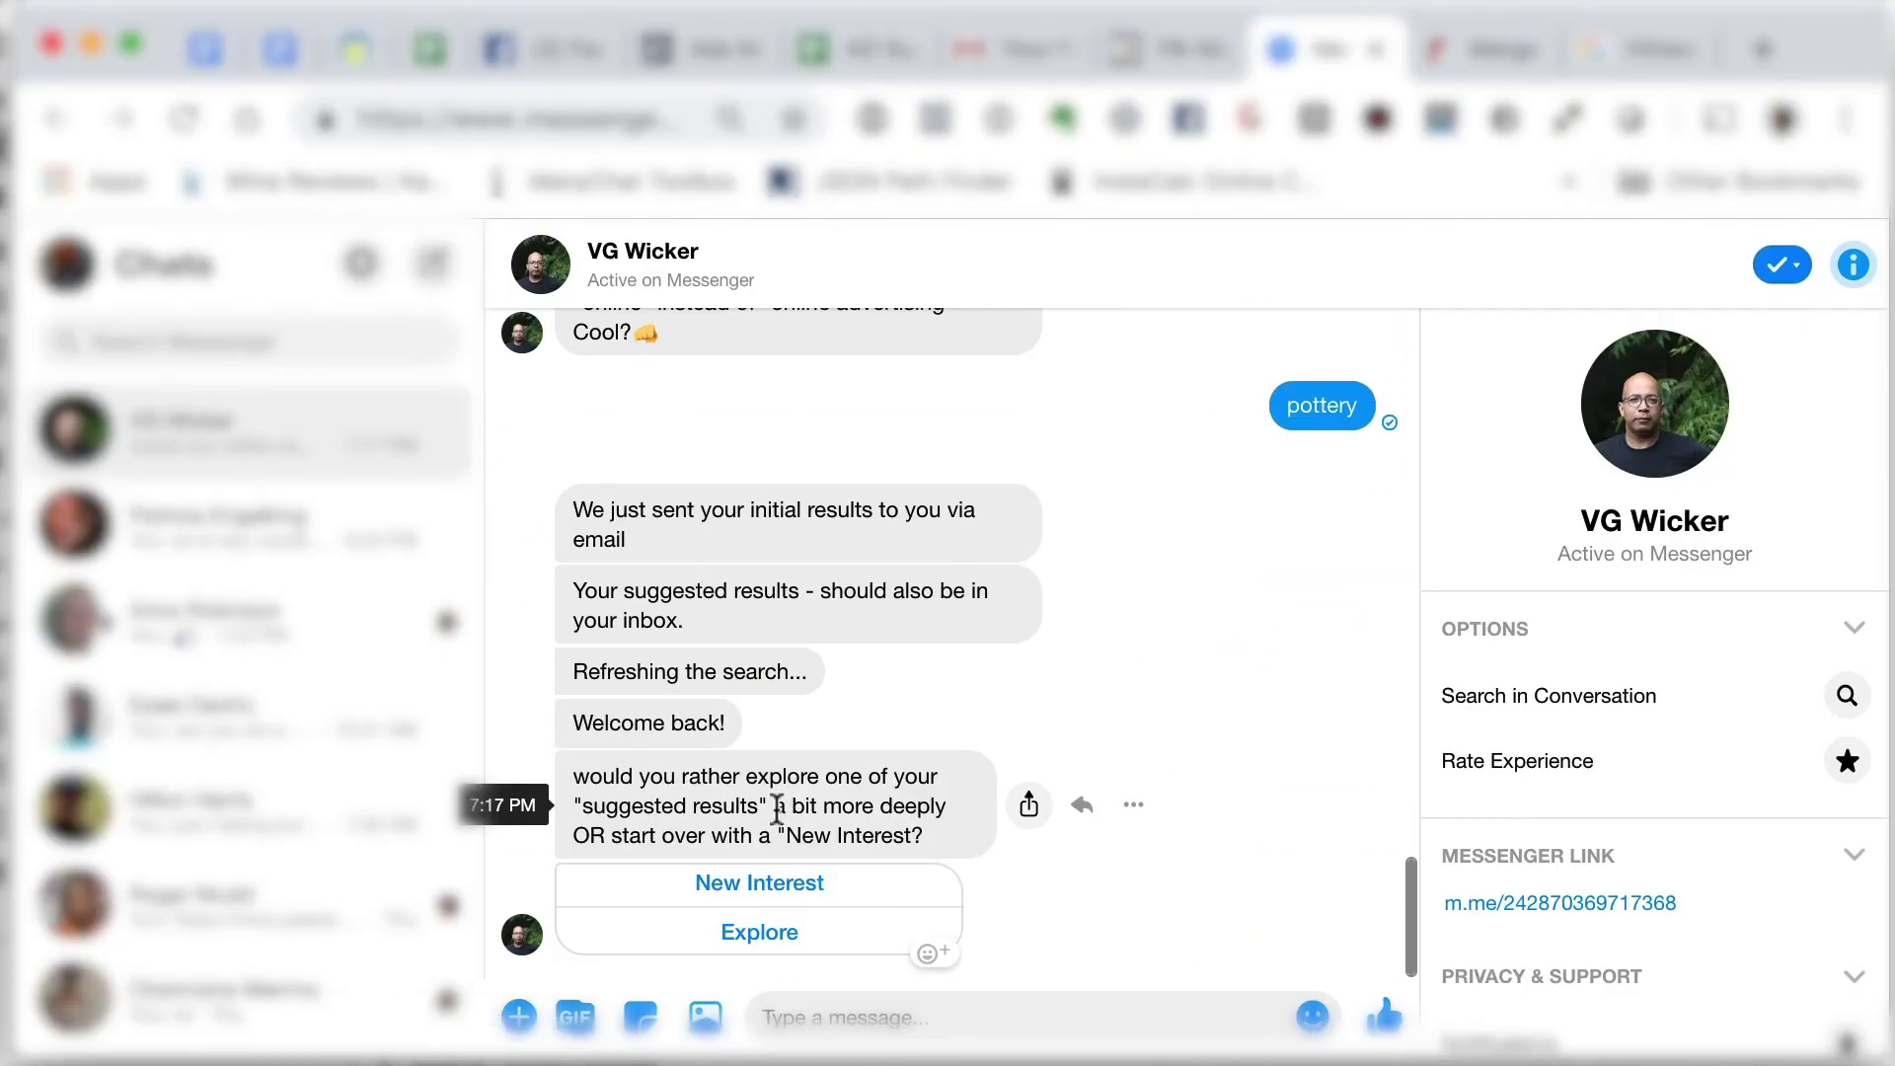
left_click(754, 936)
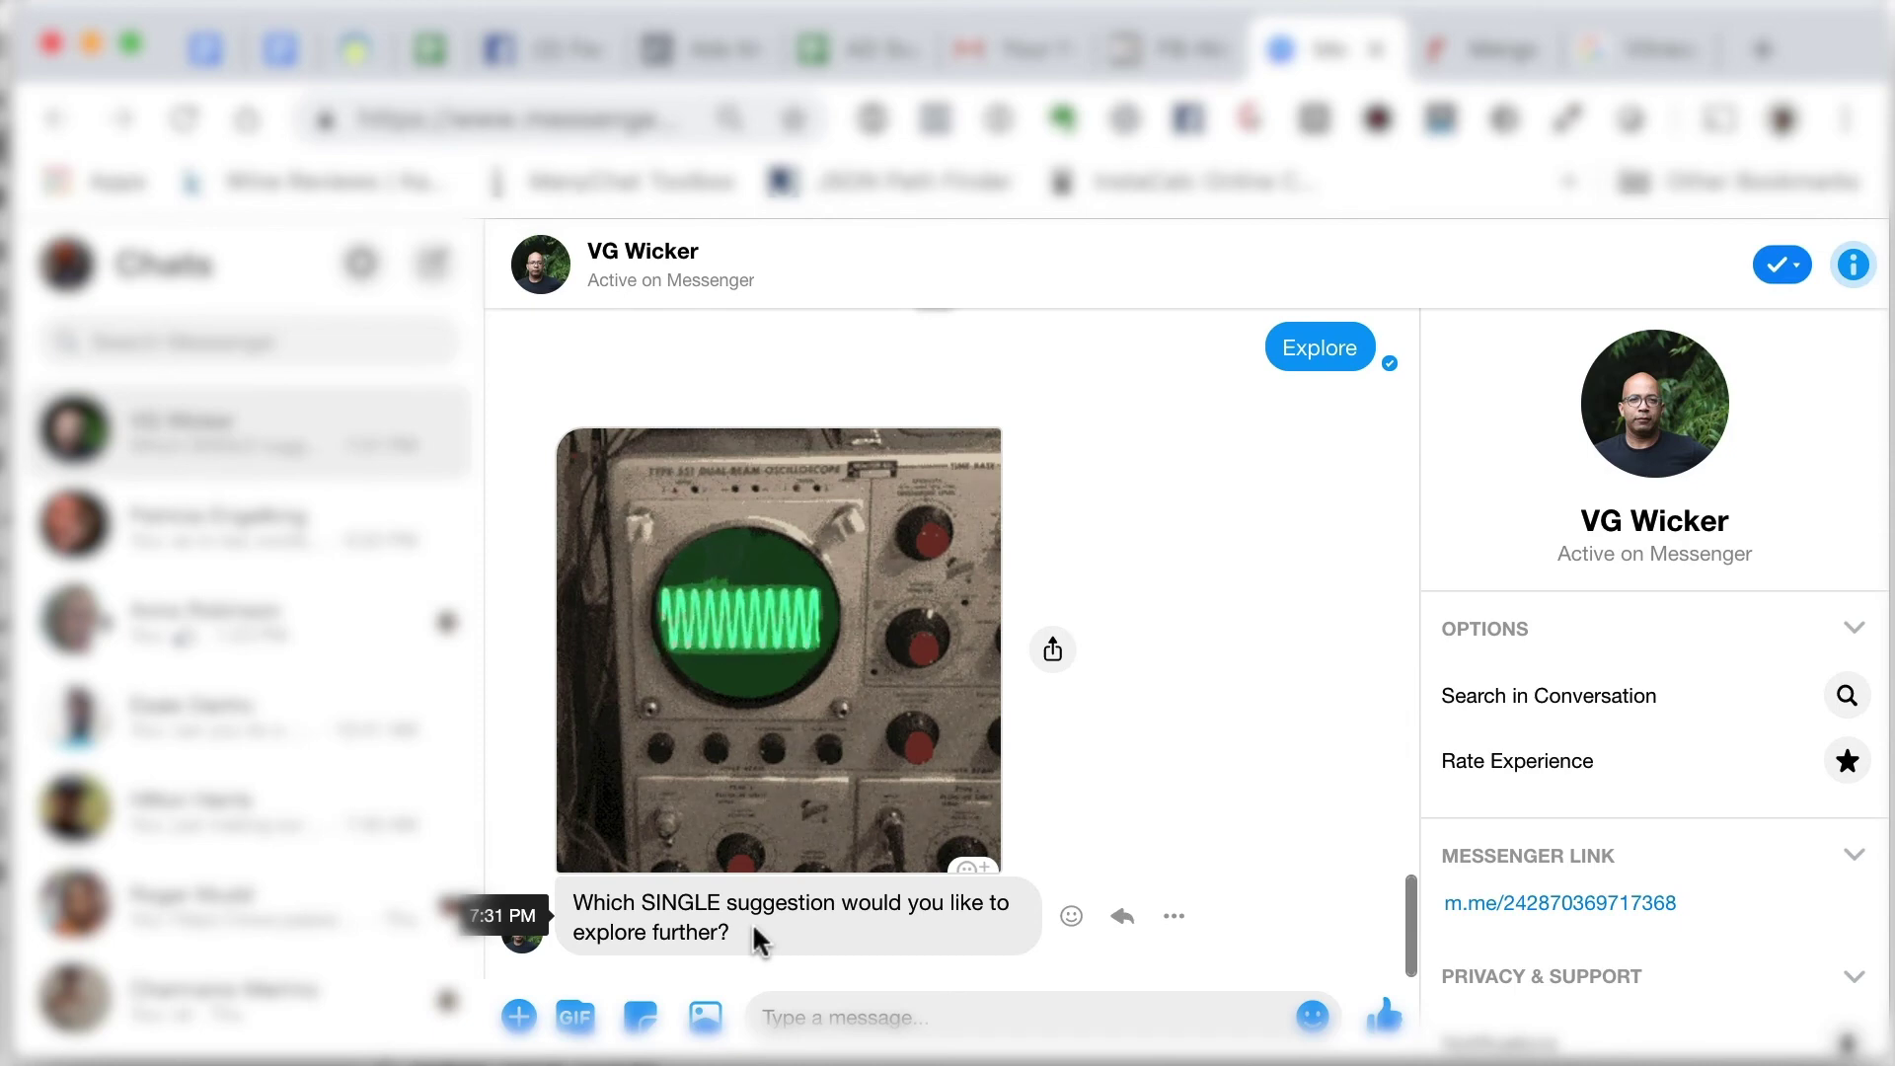
left_click(792, 1017)
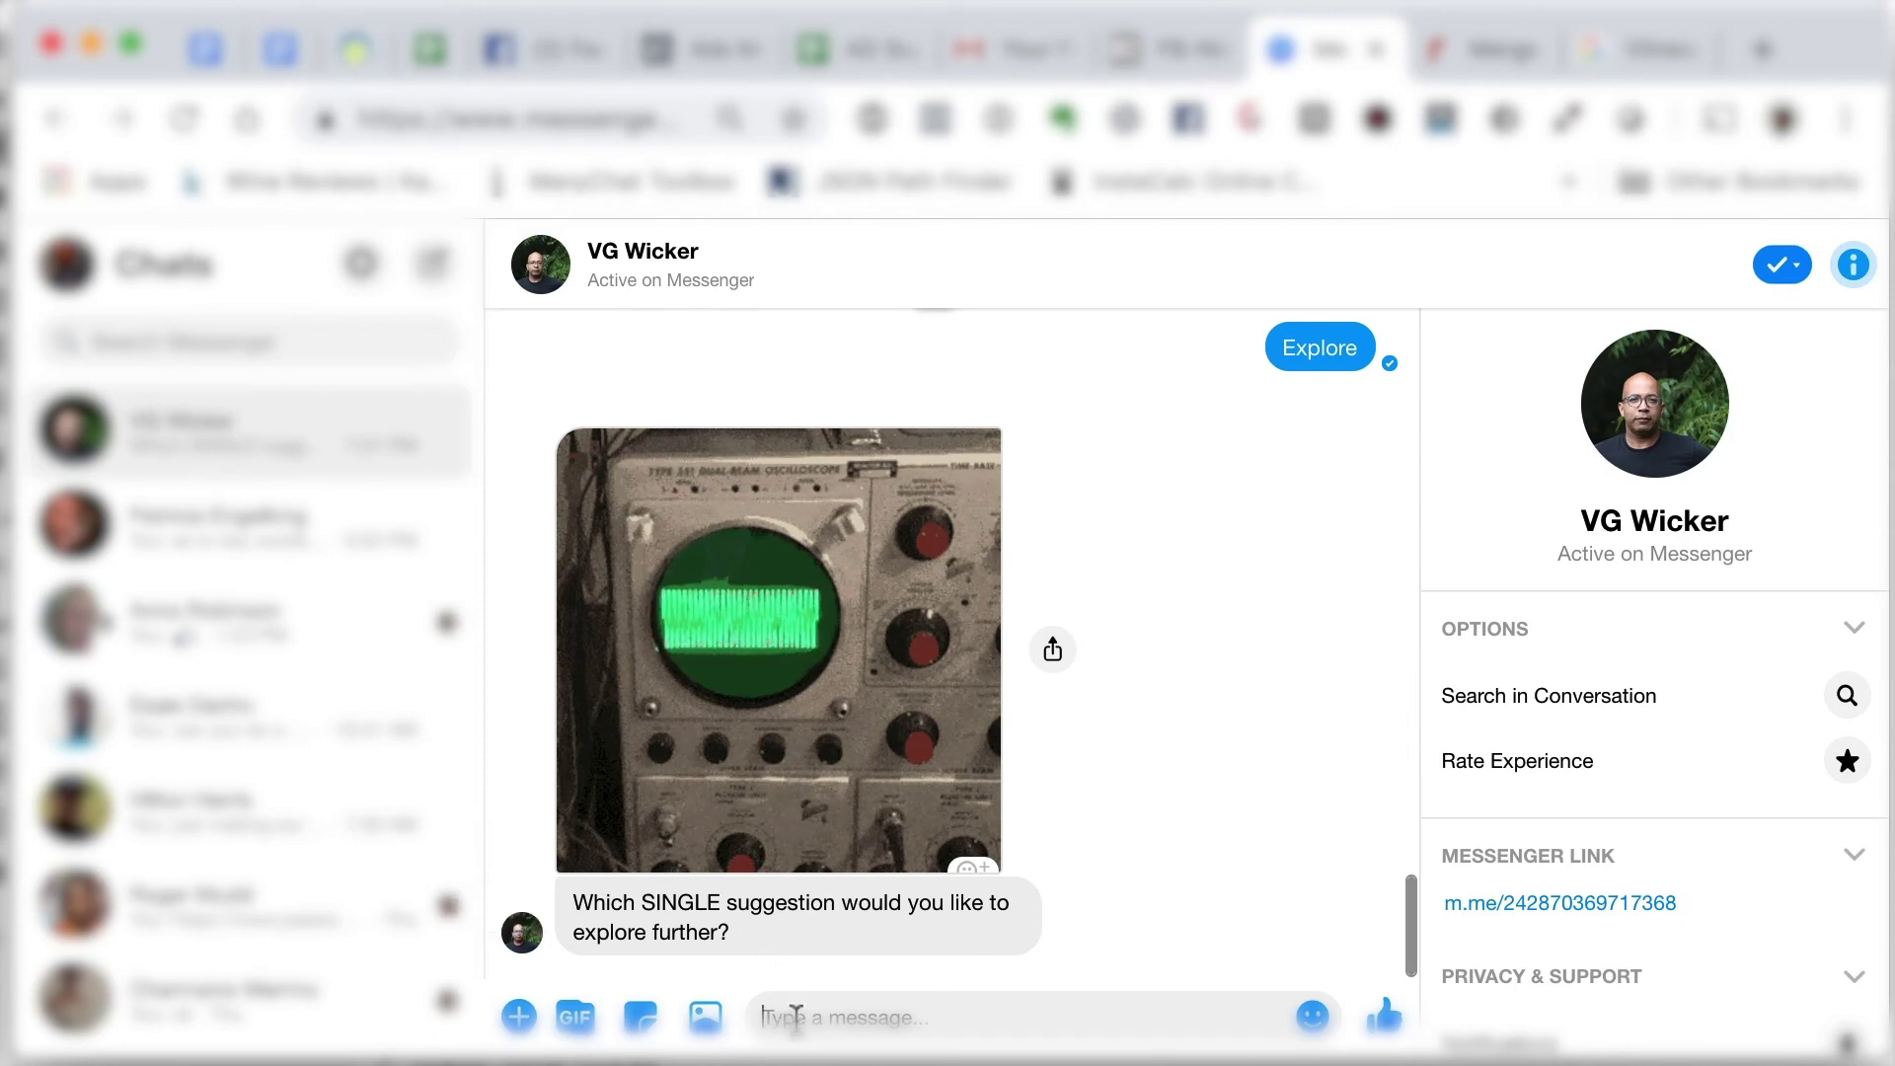
type("Clay")
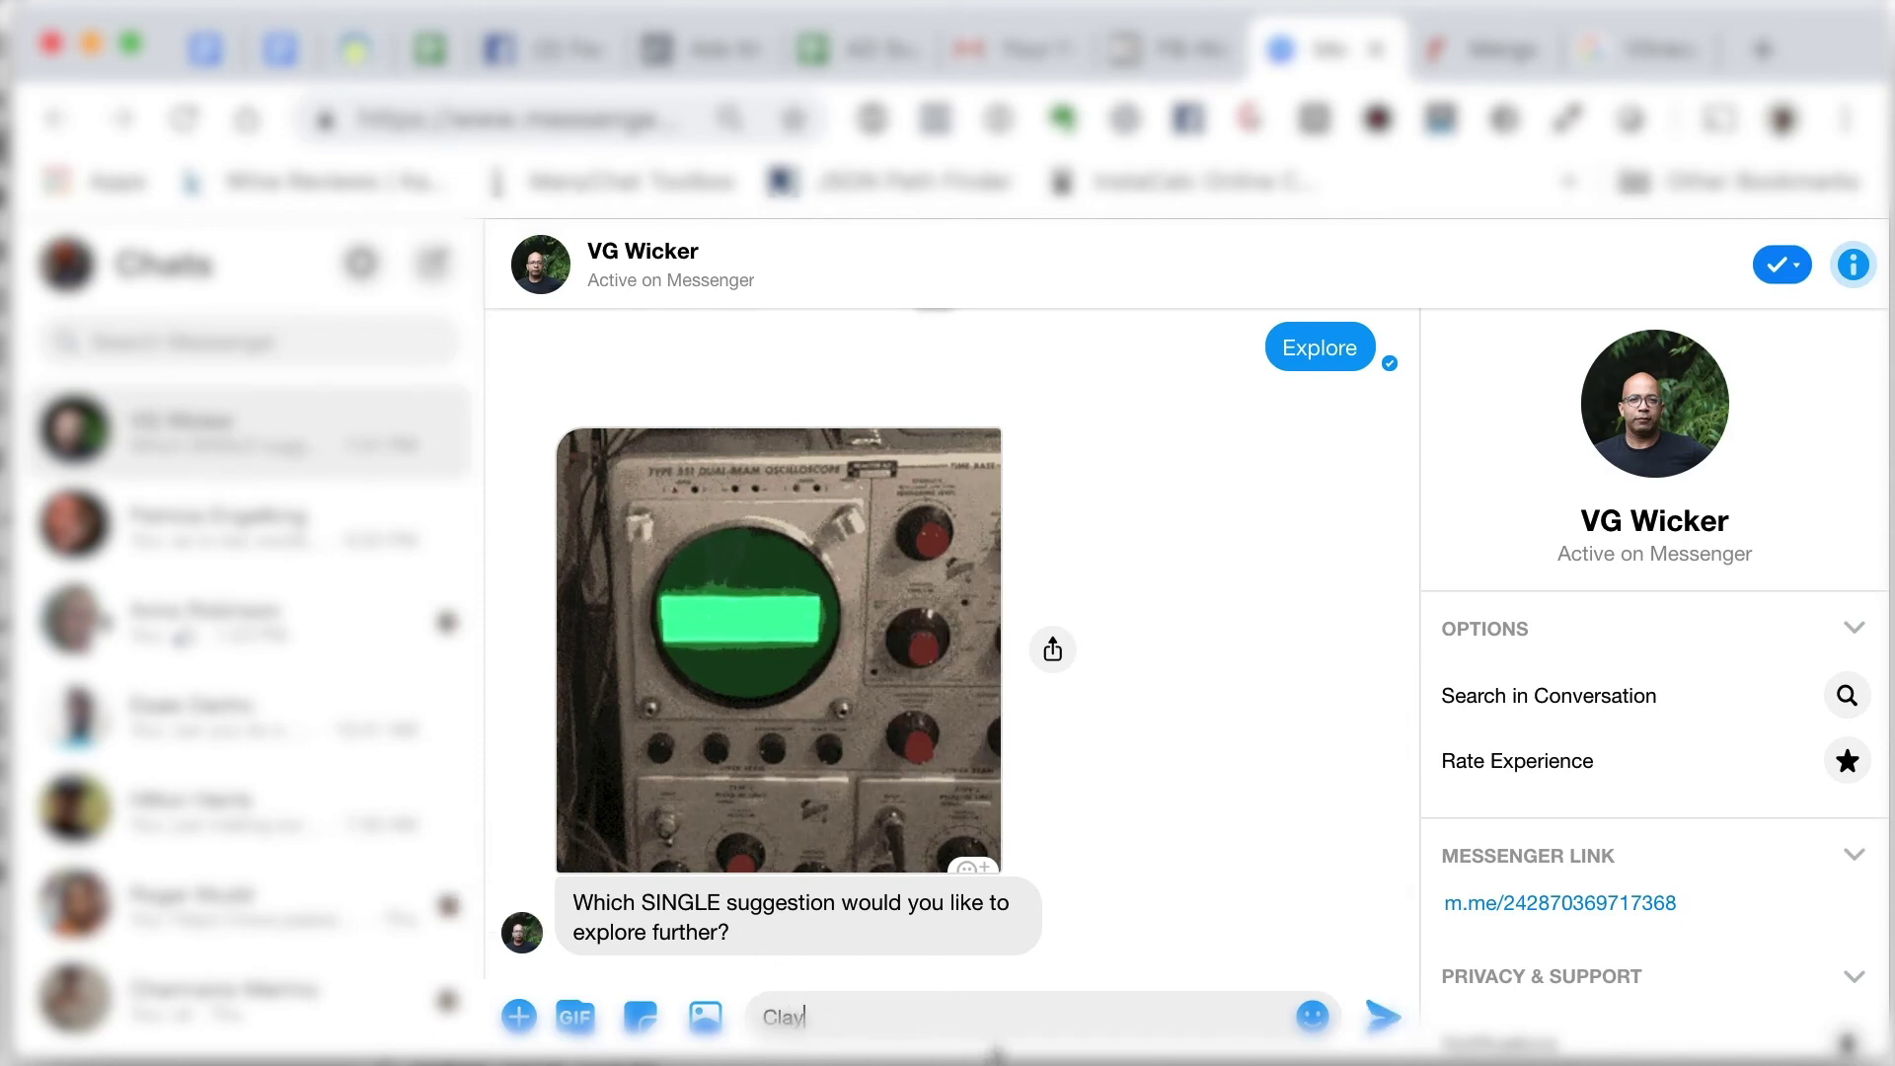
key("Return")
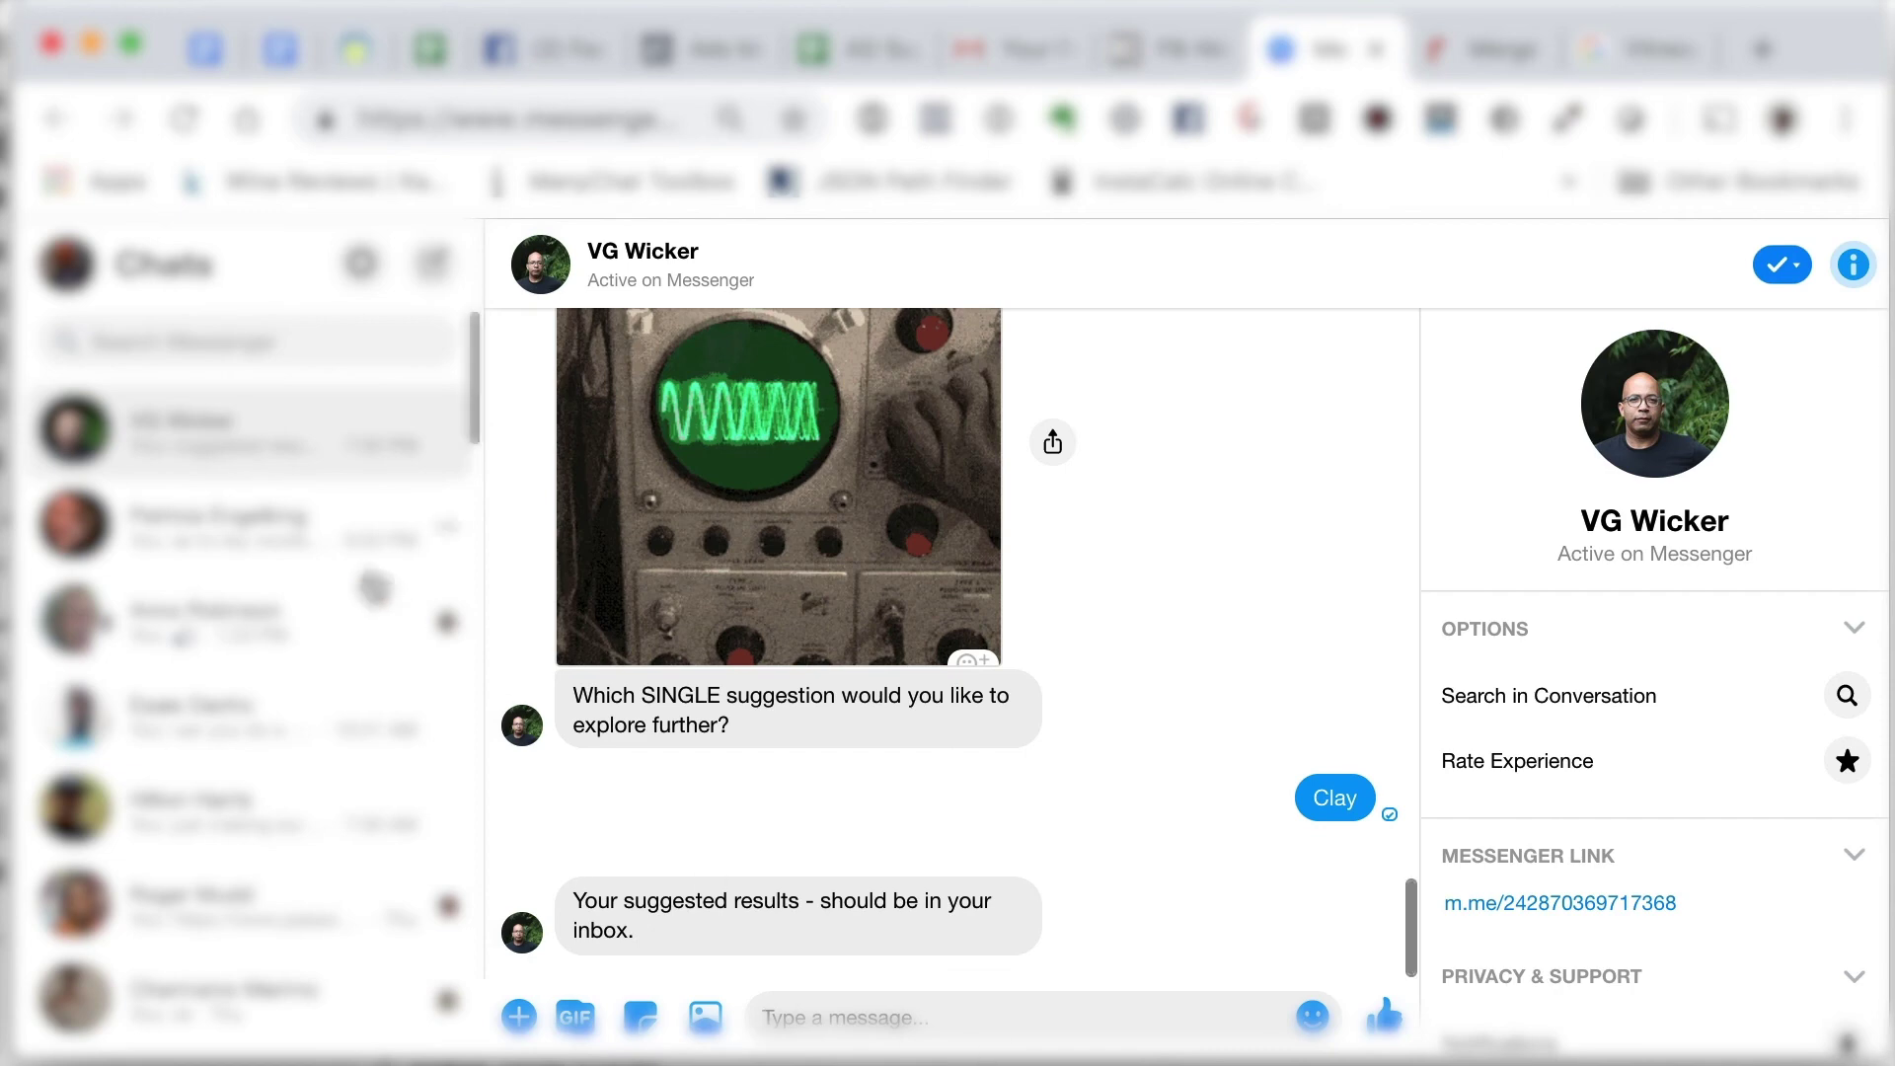
left_click(987, 61)
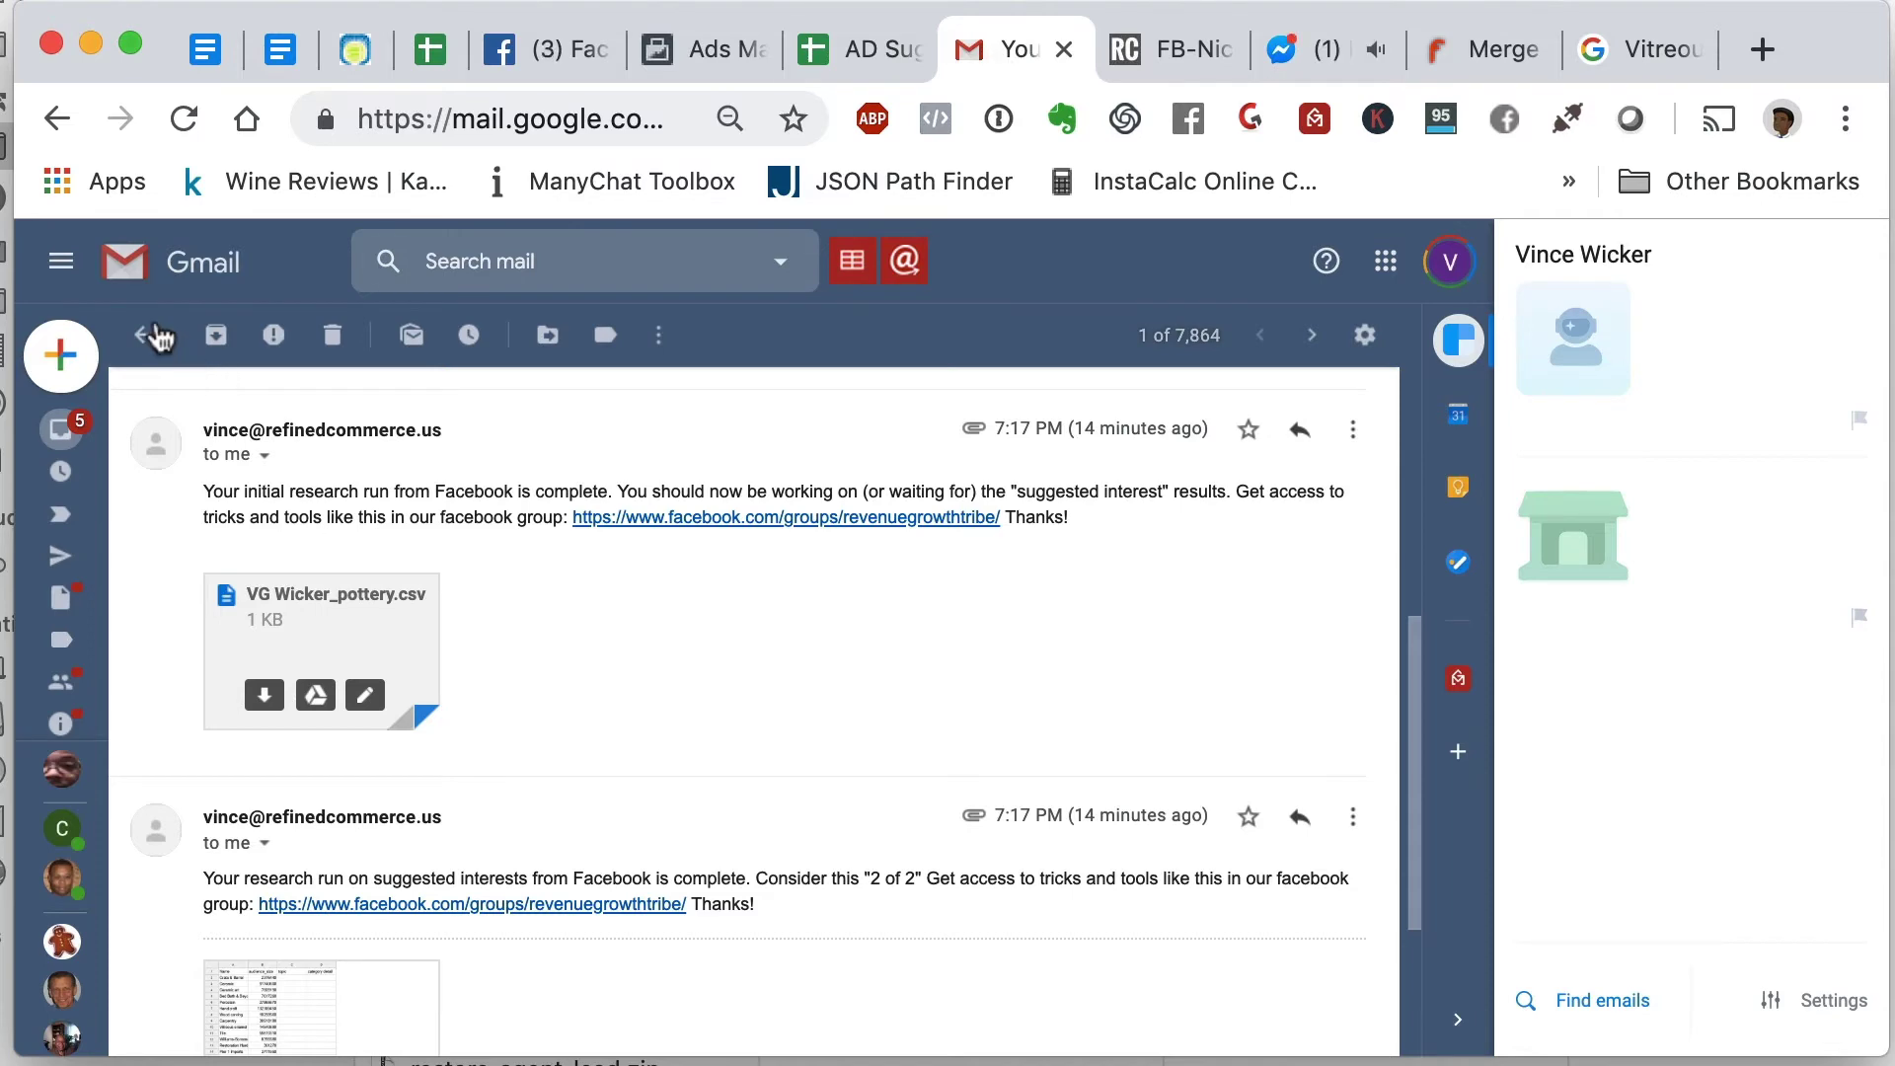
- Save Clay-research_sugg.csv from the Clay research email, then return to the Suggestions sheet
left_click(143, 335)
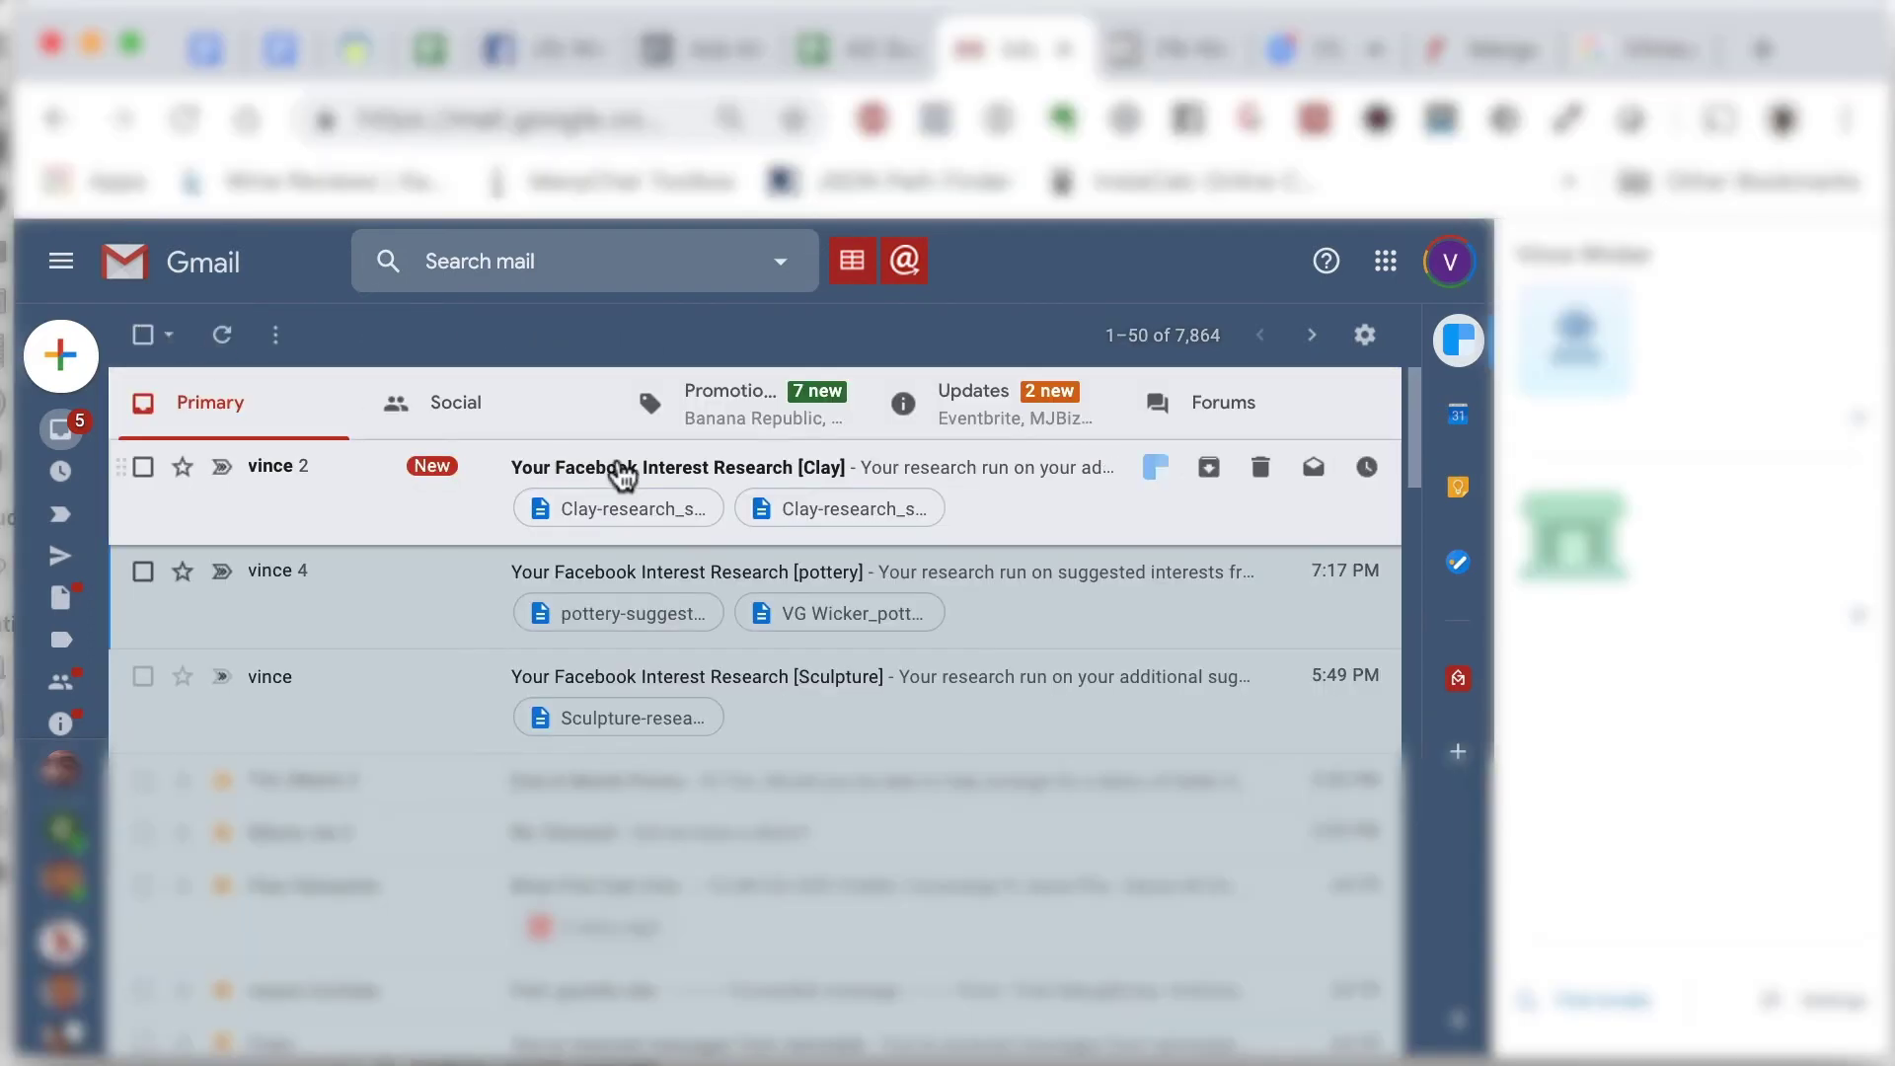
left_click(622, 476)
mouse_move(353, 739)
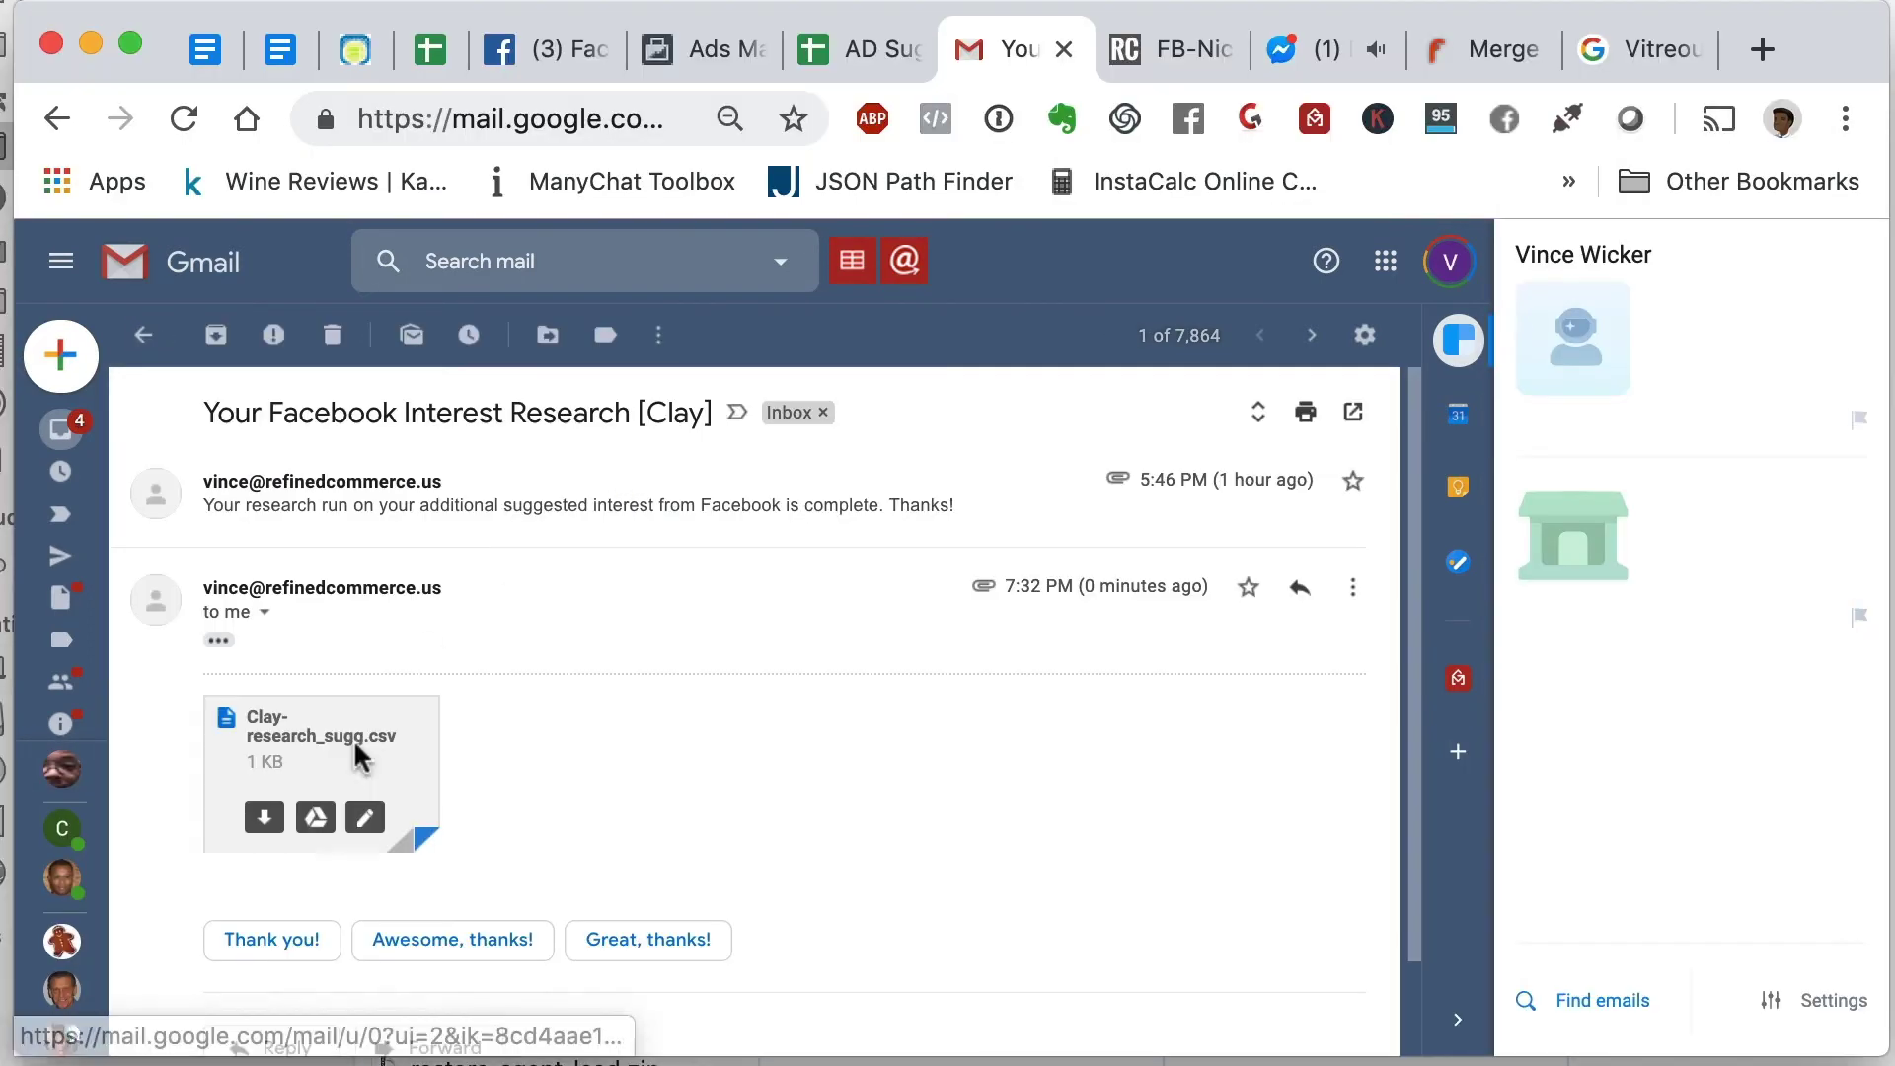
scroll(419, 832, "down", 2)
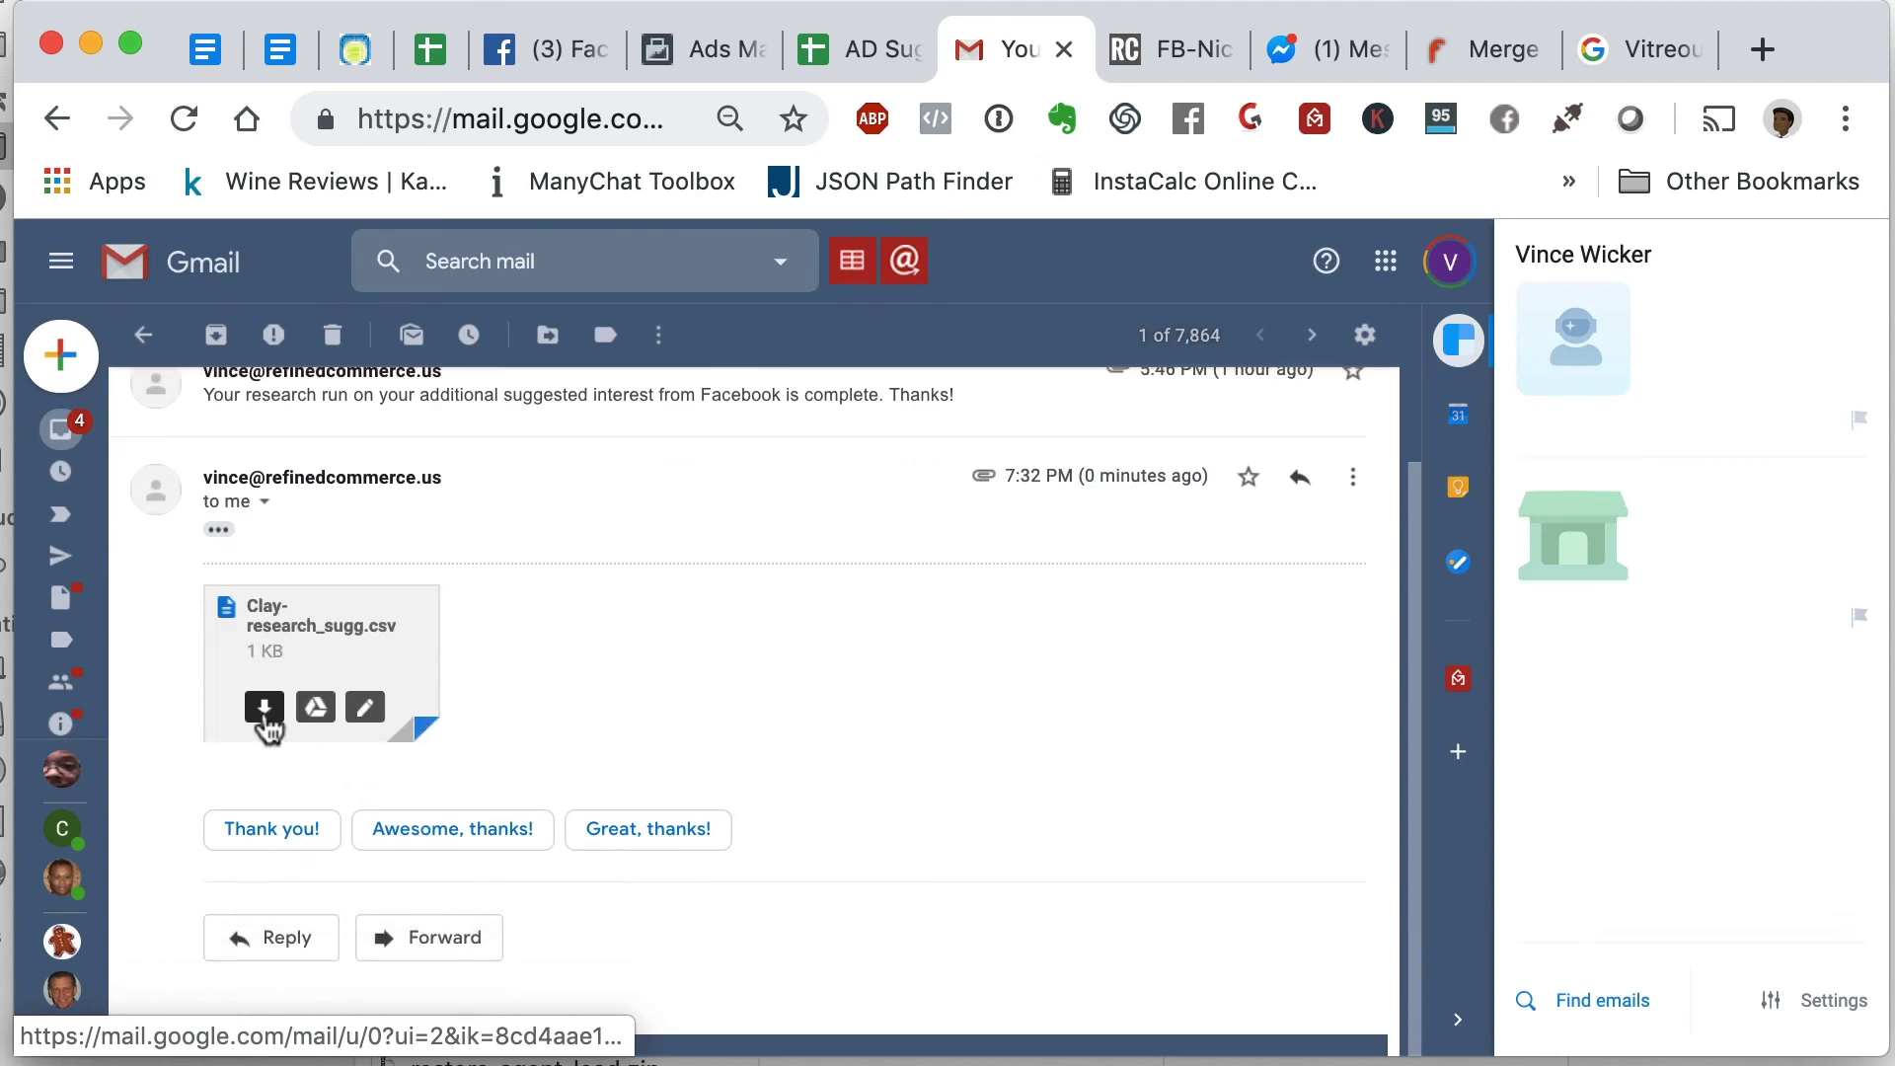
left_click(265, 709)
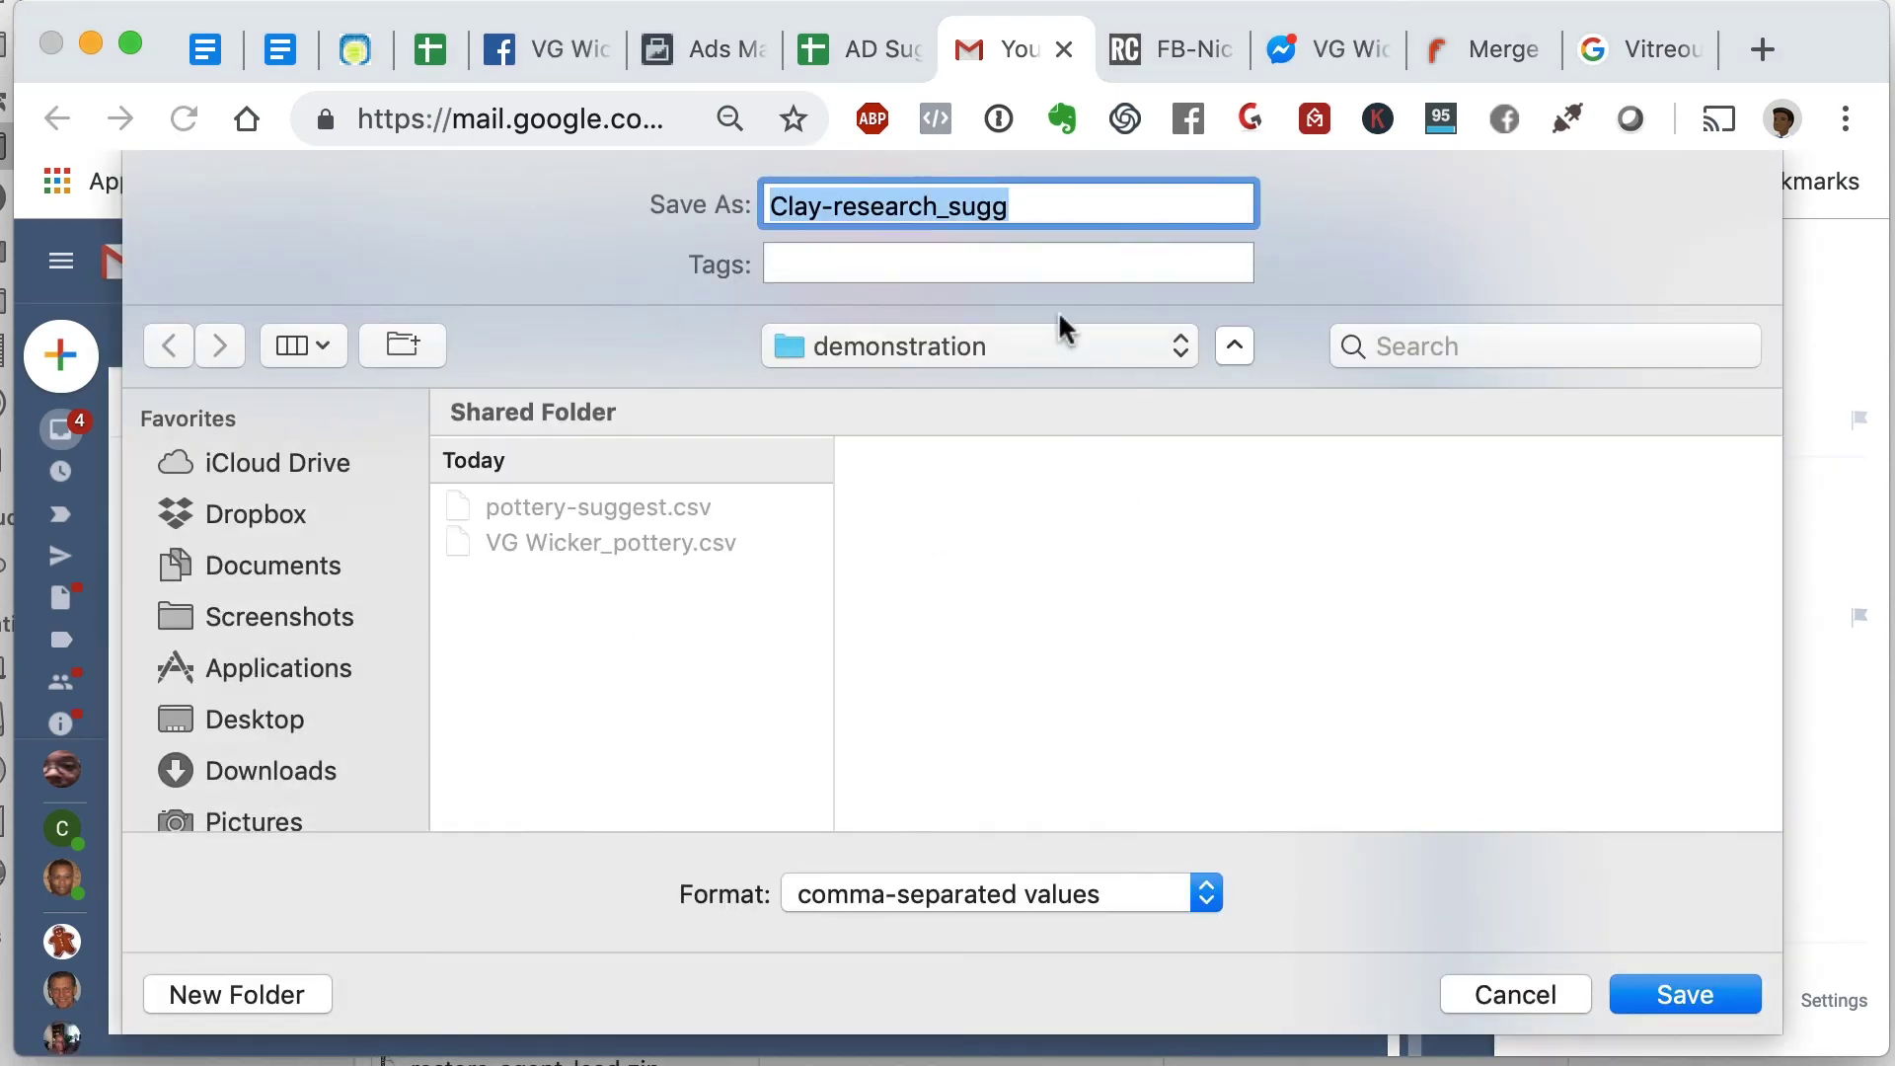
left_click(1682, 991)
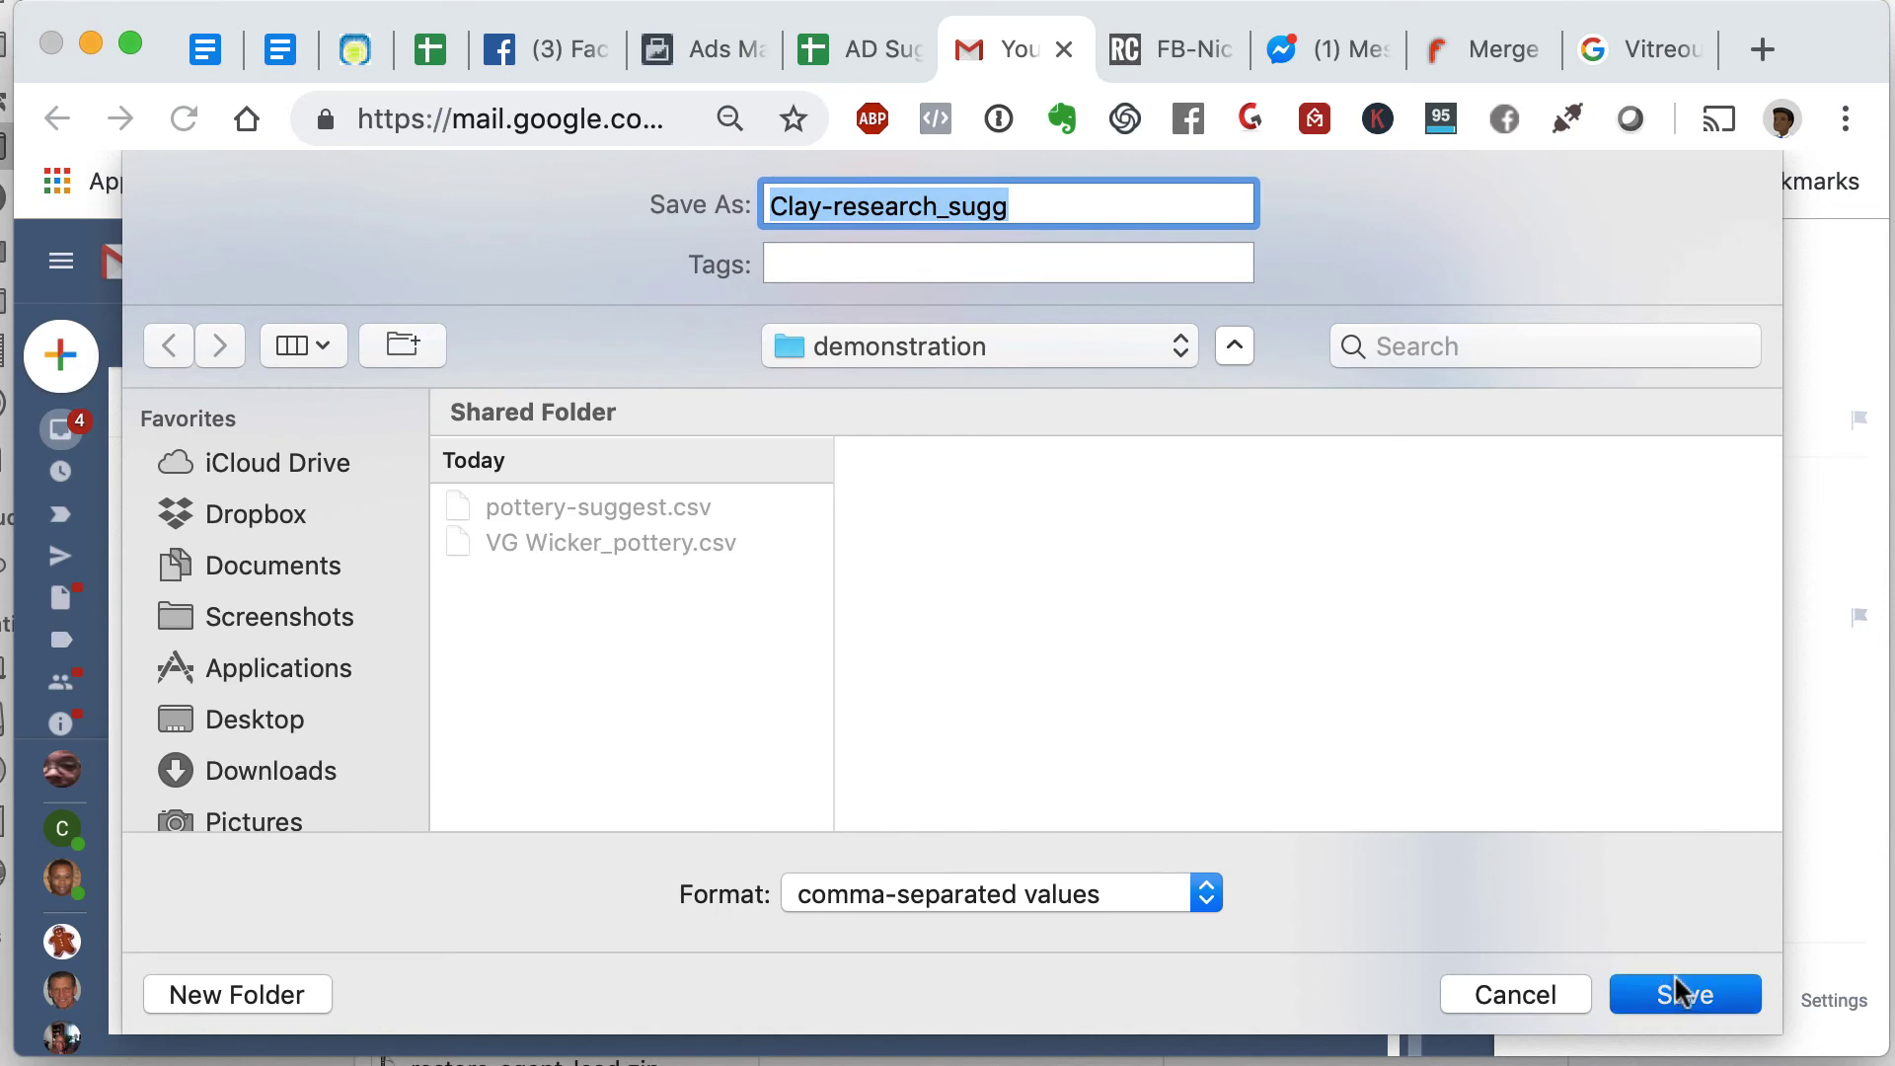
left_click(855, 54)
left_click(403, 938)
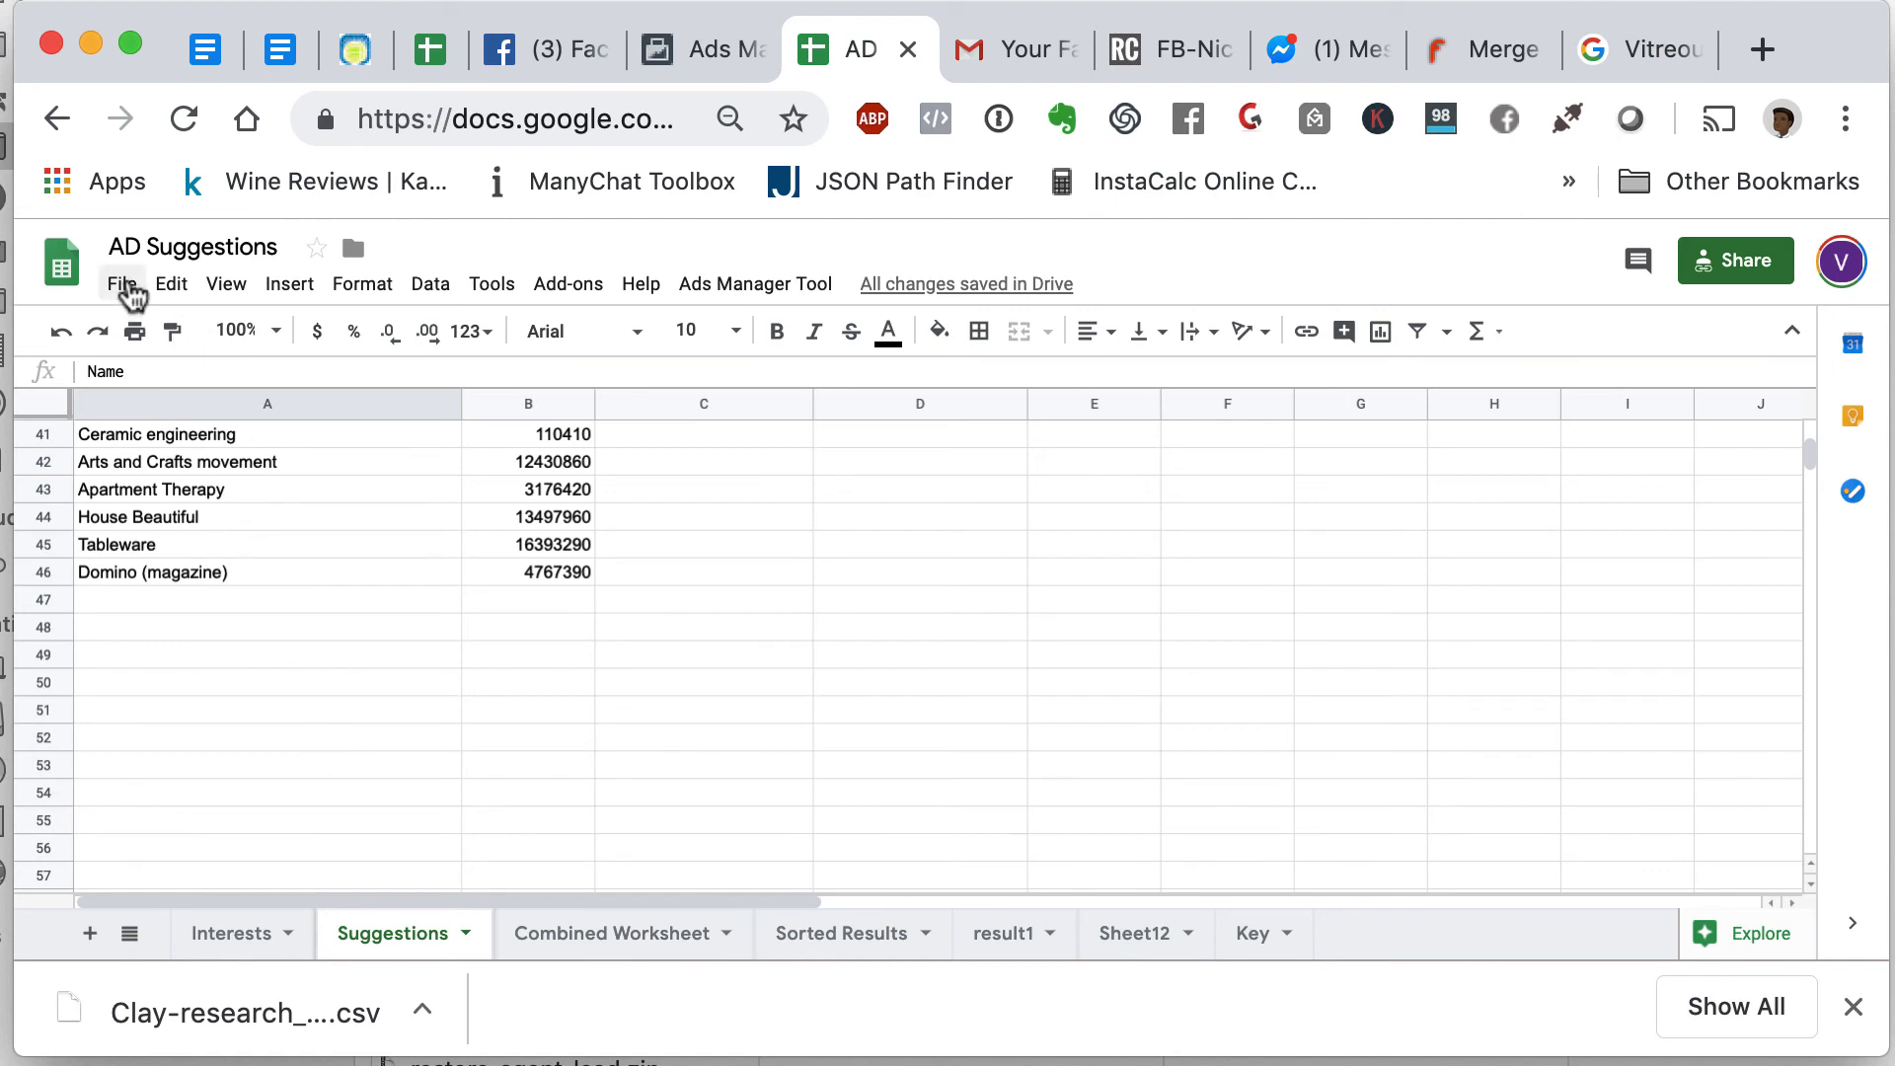
- Import Clay-research_sugg.csv via File > Import, appending its rows to the current Suggestions sheet
left_click(123, 285)
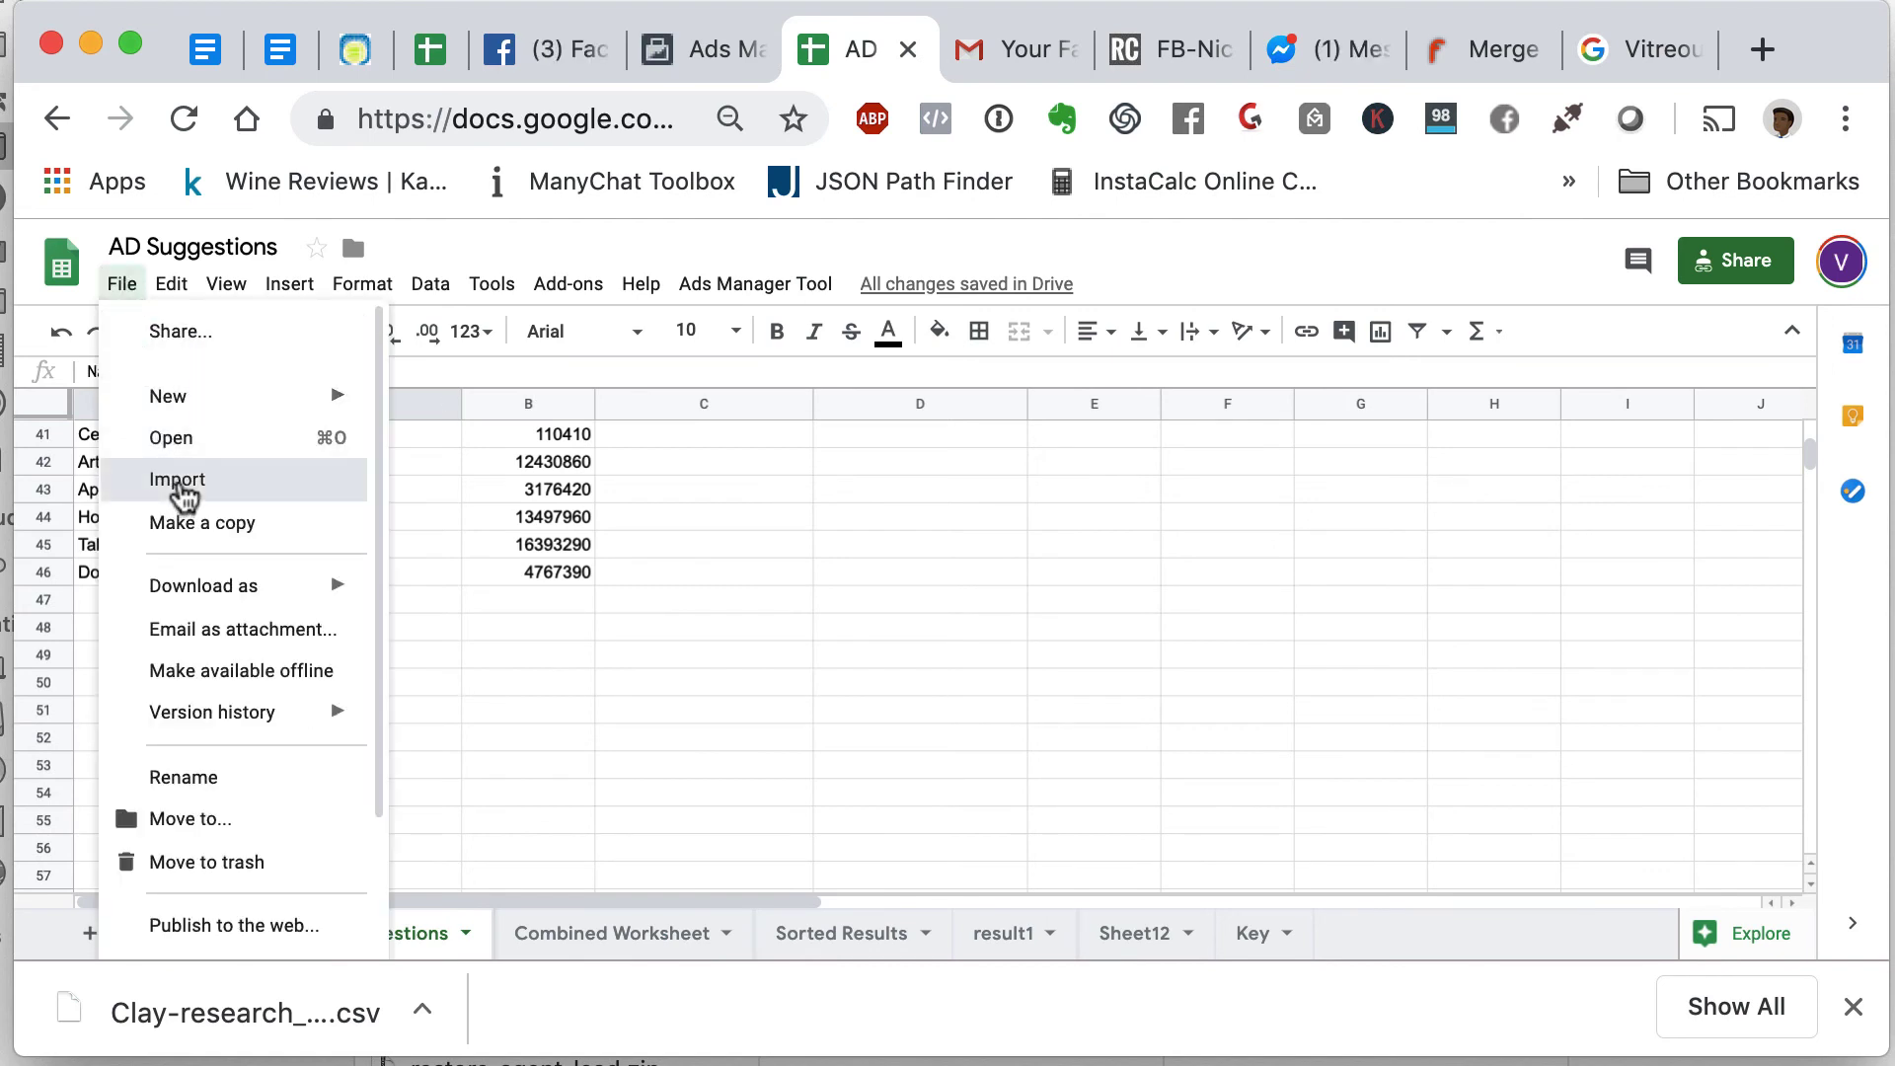
left_click(179, 484)
left_click(943, 383)
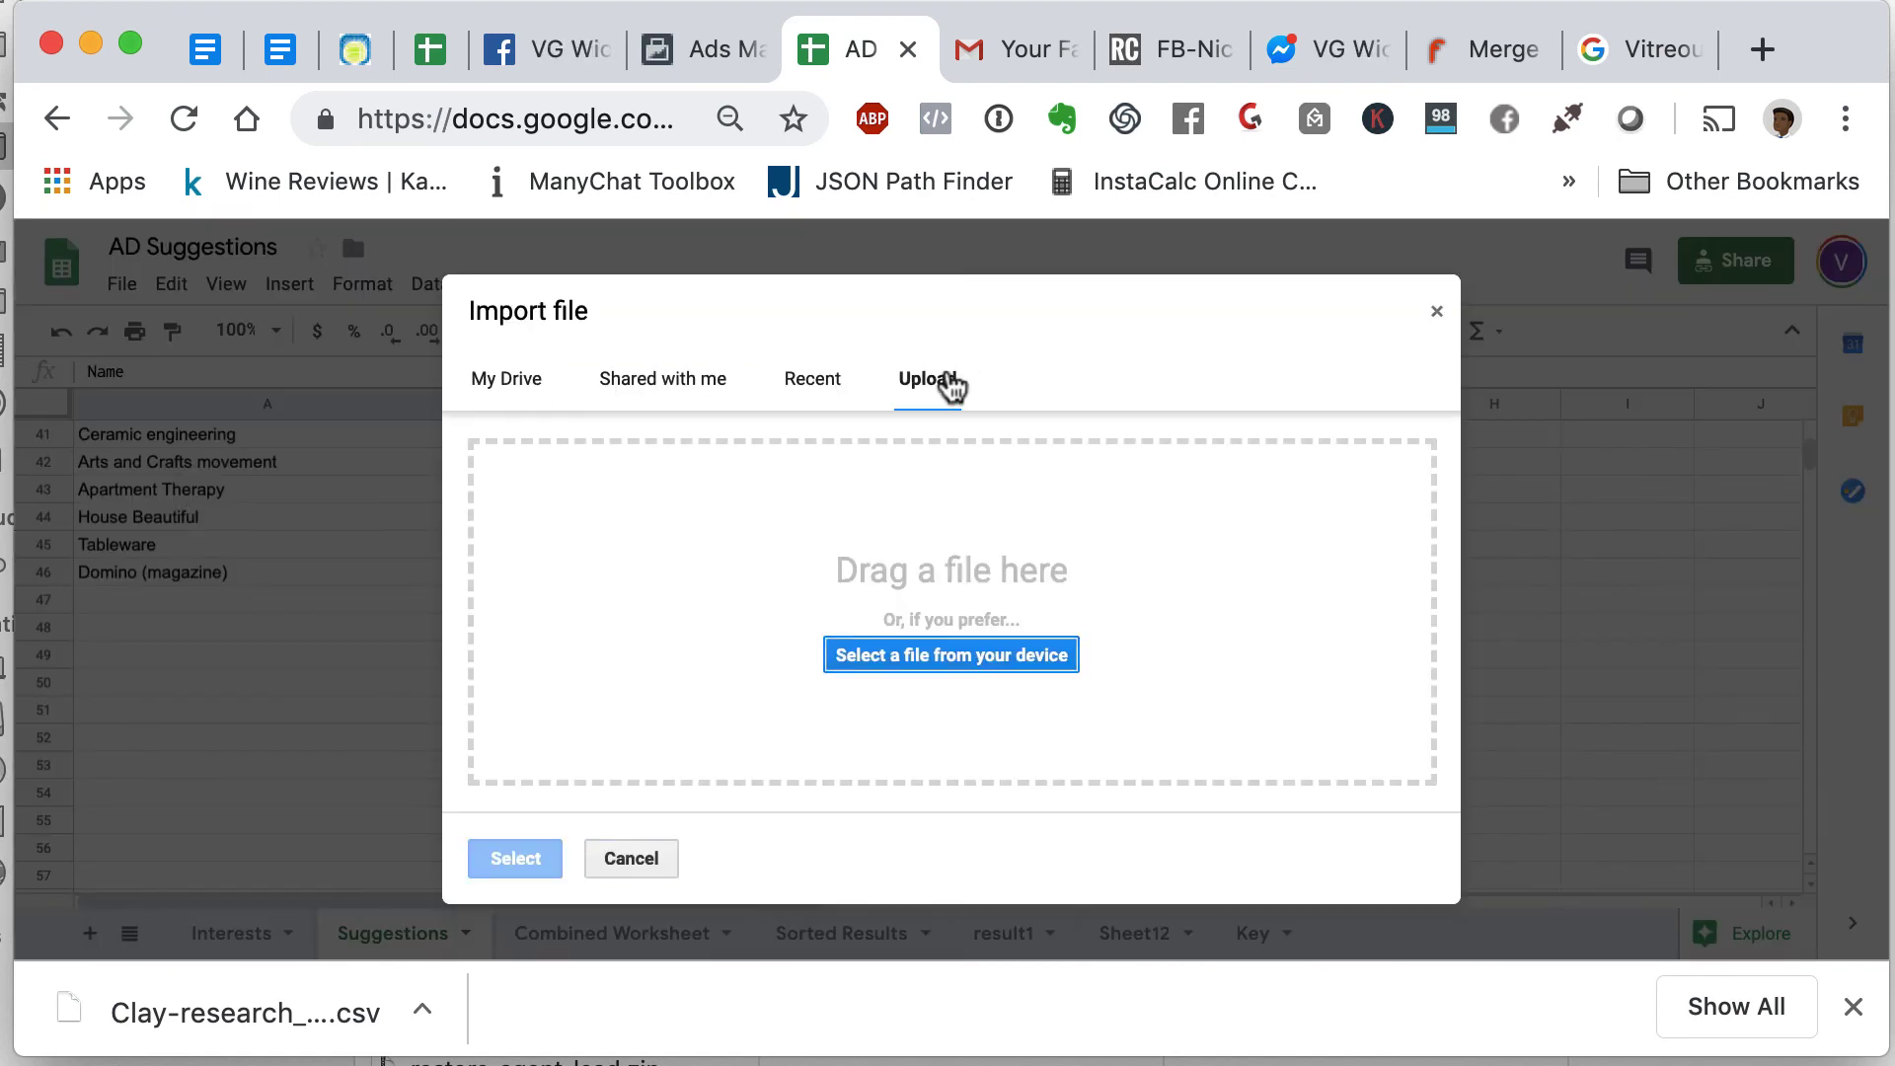
left_click(981, 657)
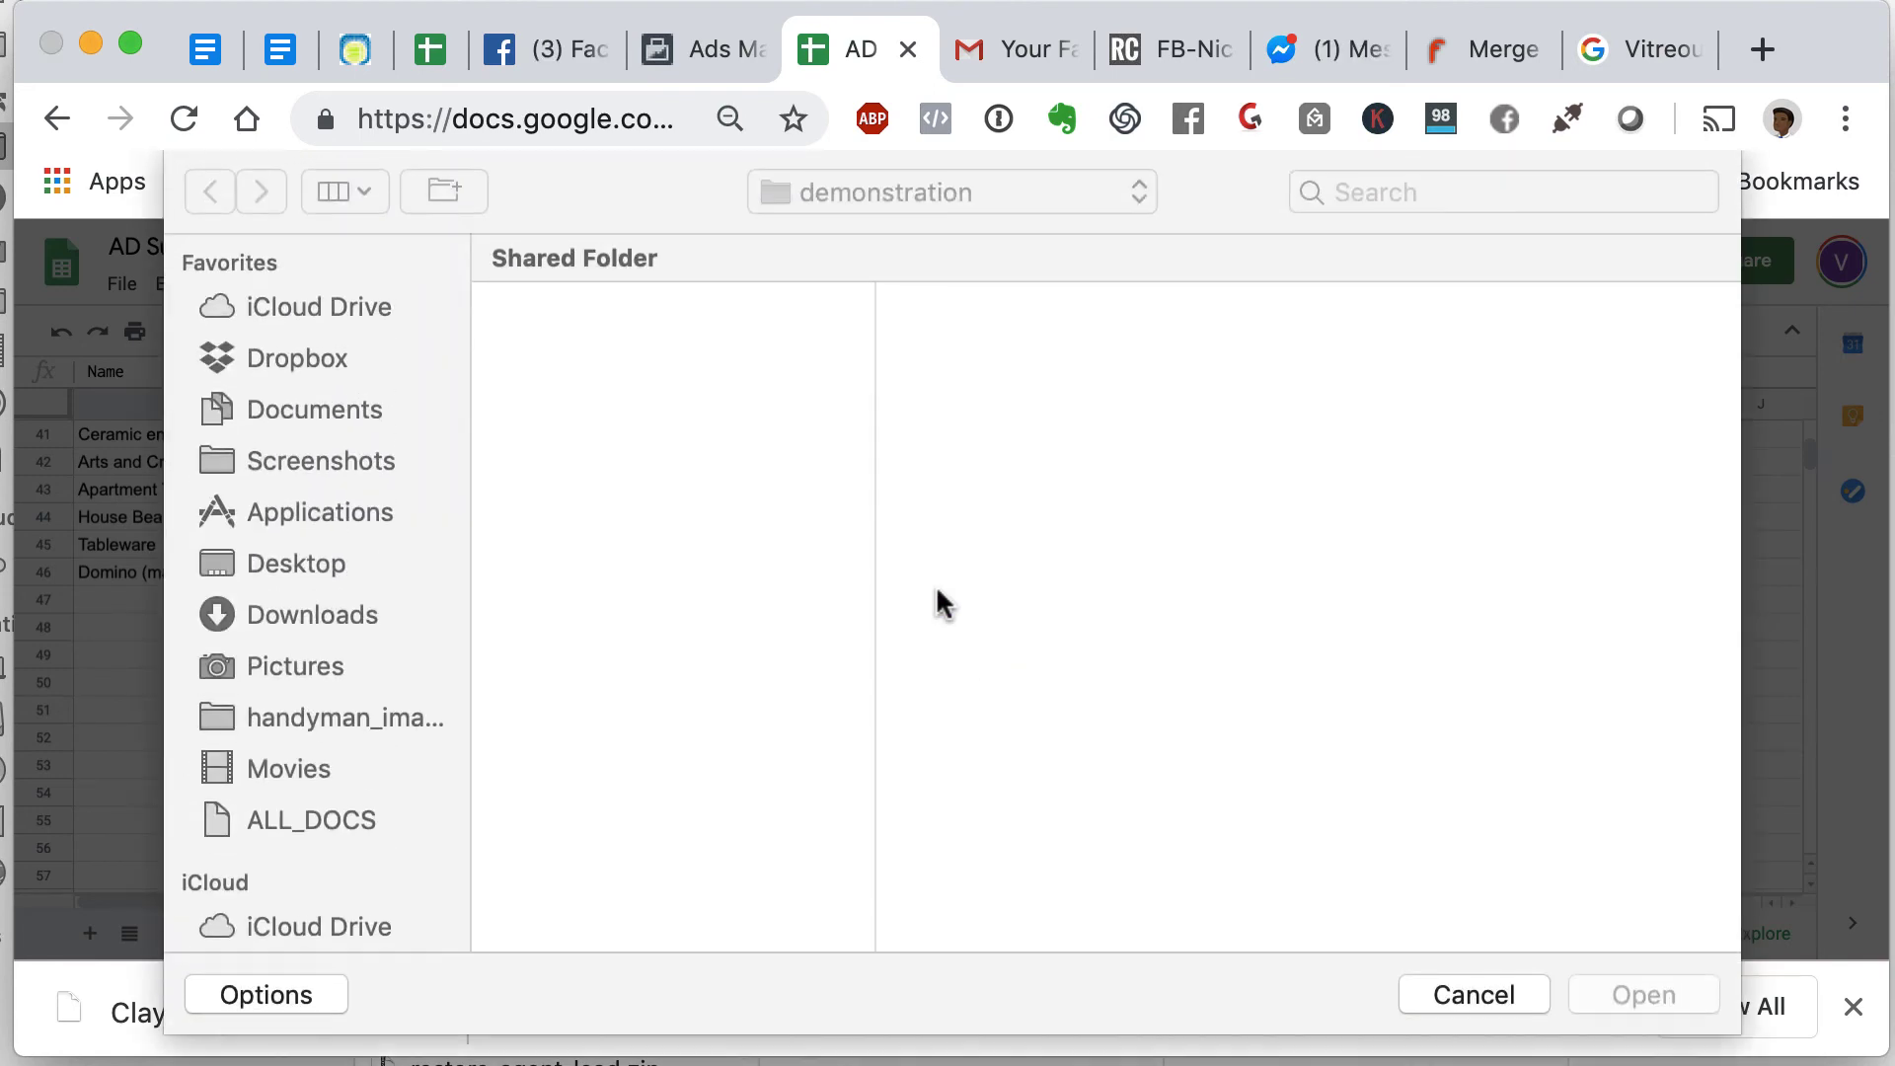
left_click(646, 353)
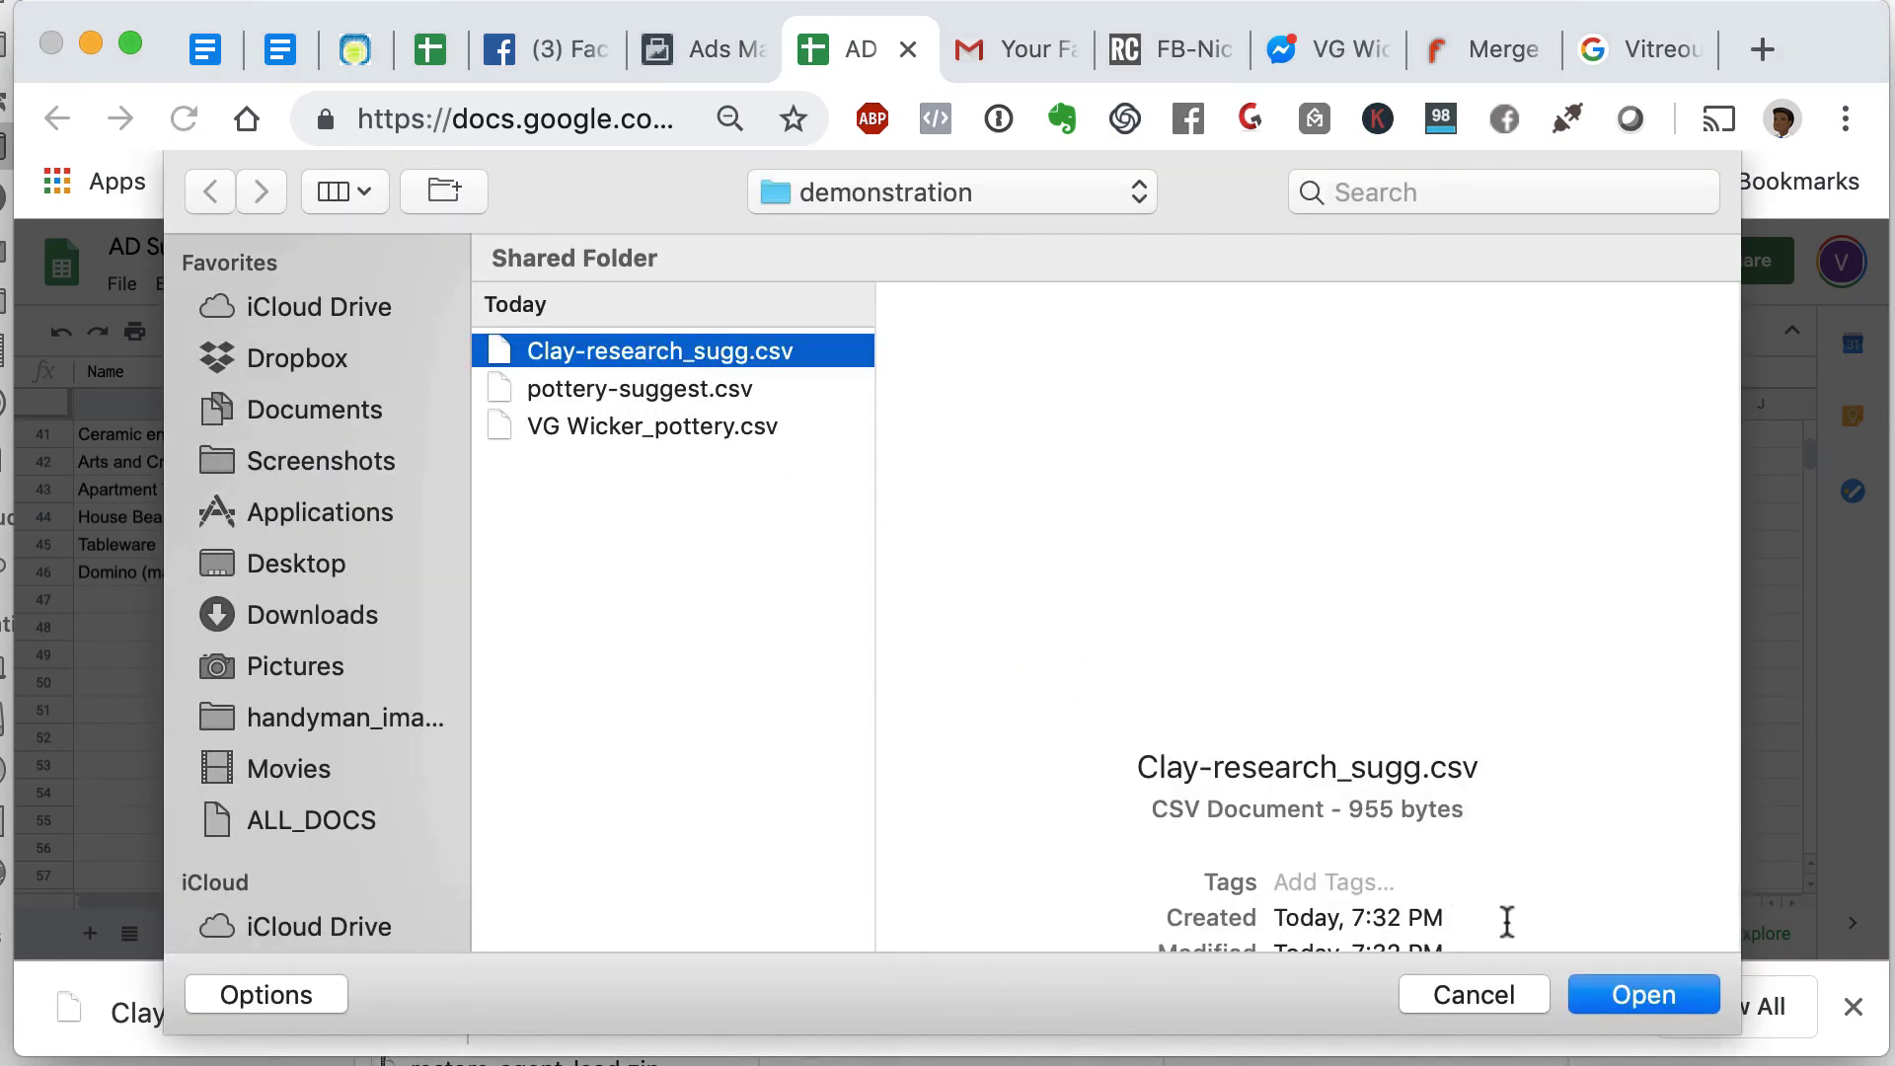
left_click(1634, 1002)
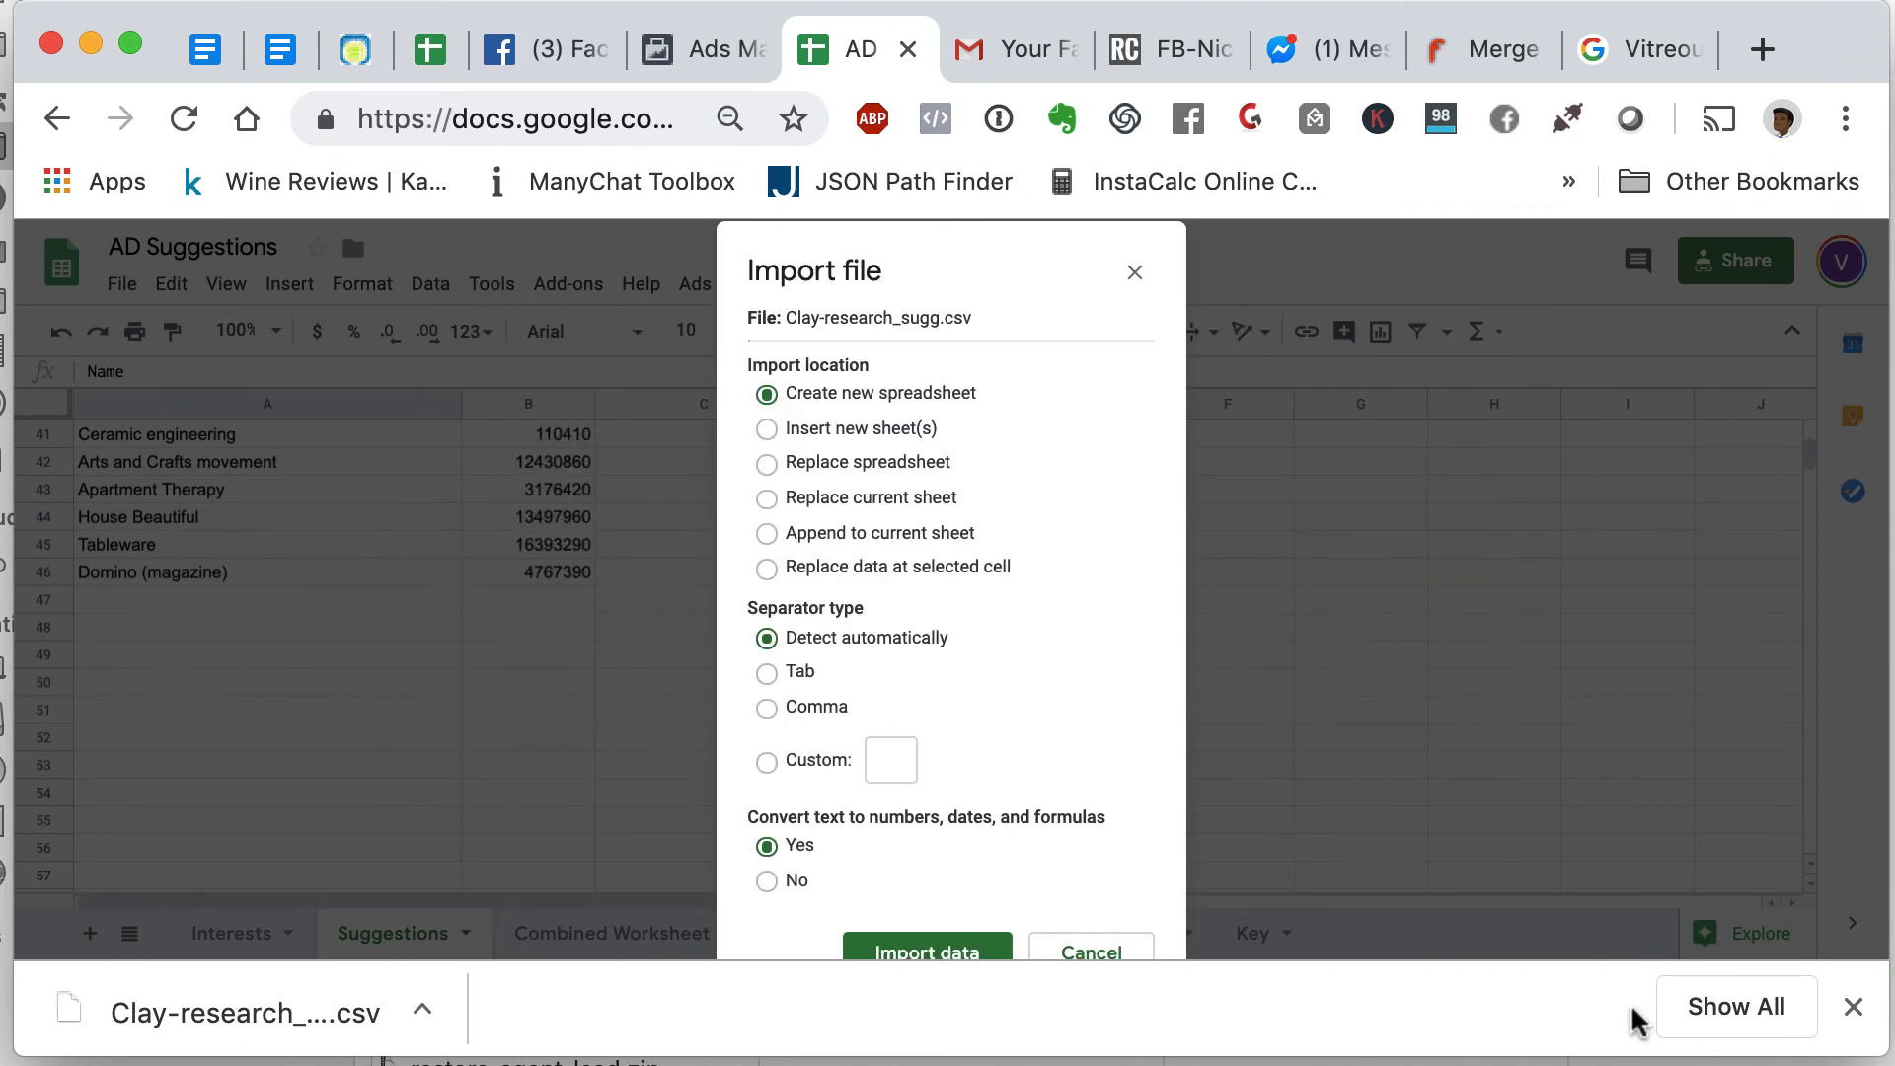
left_click(768, 535)
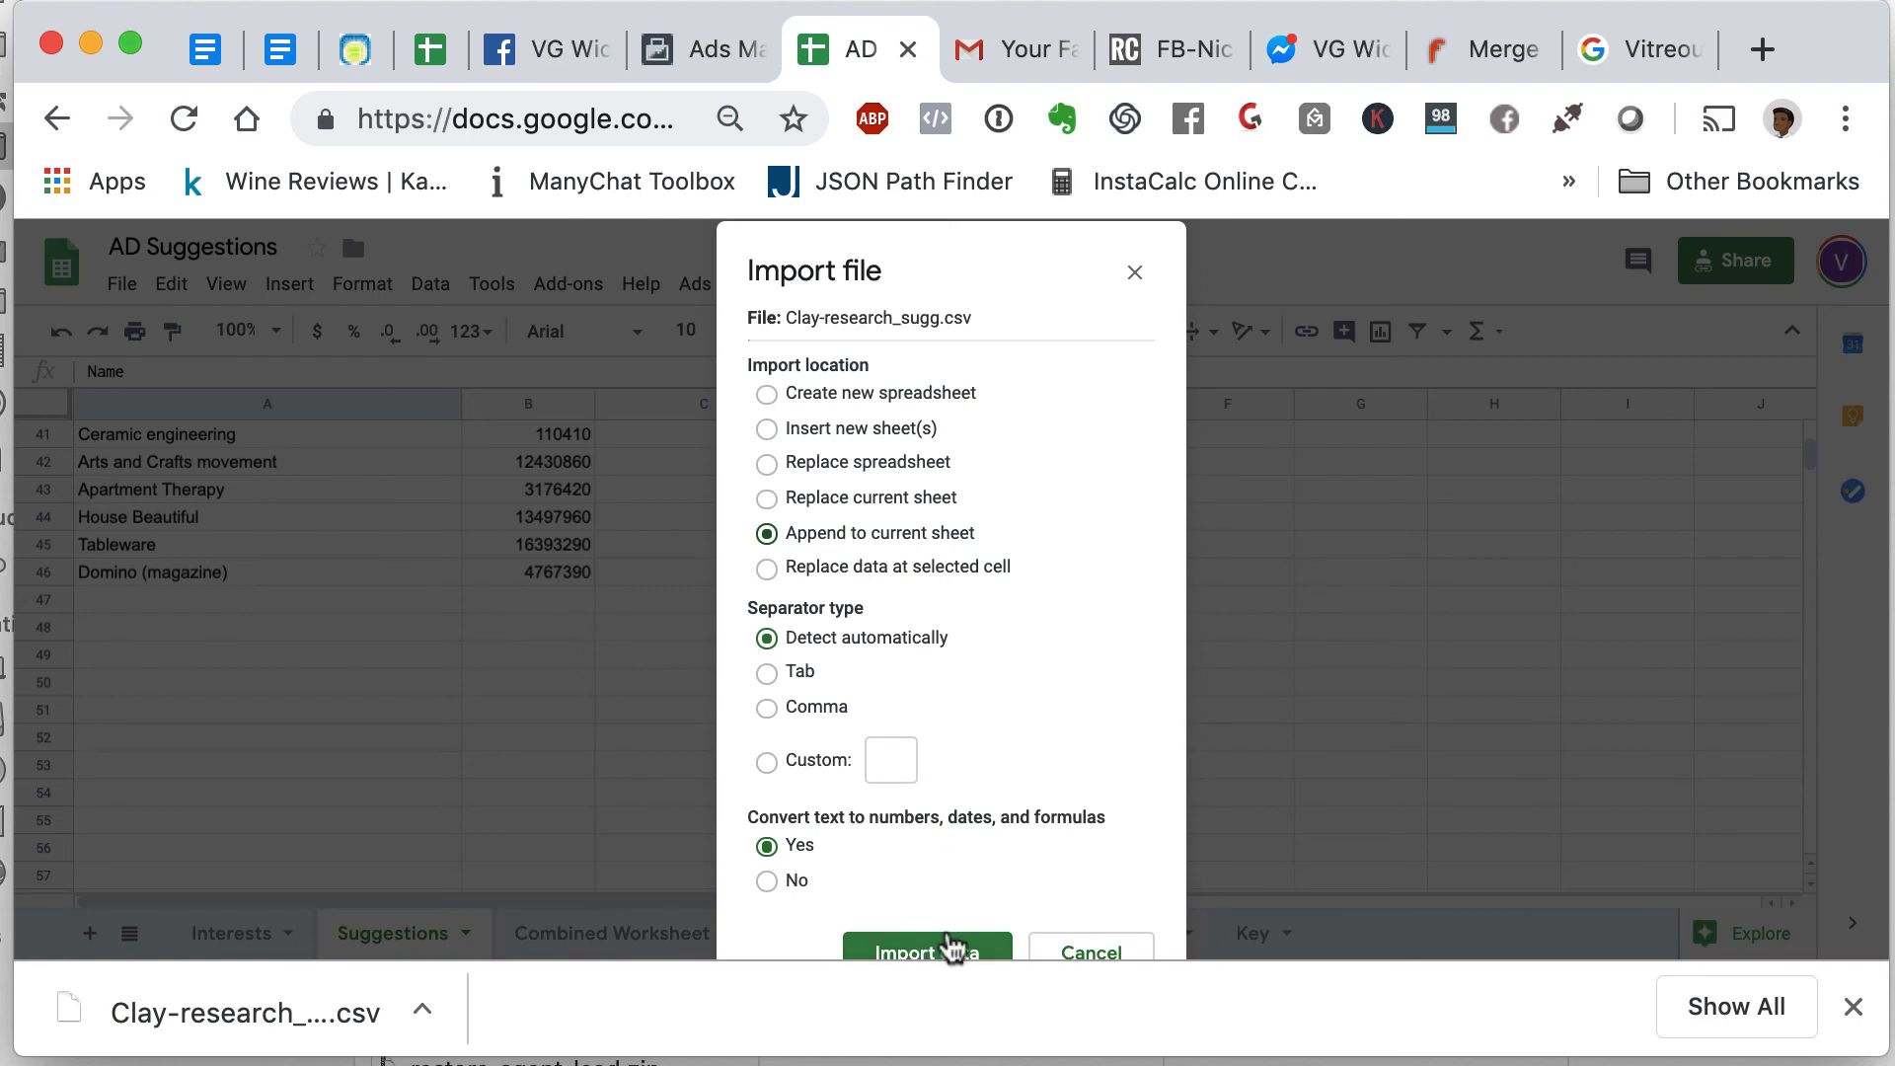
left_click(1854, 1007)
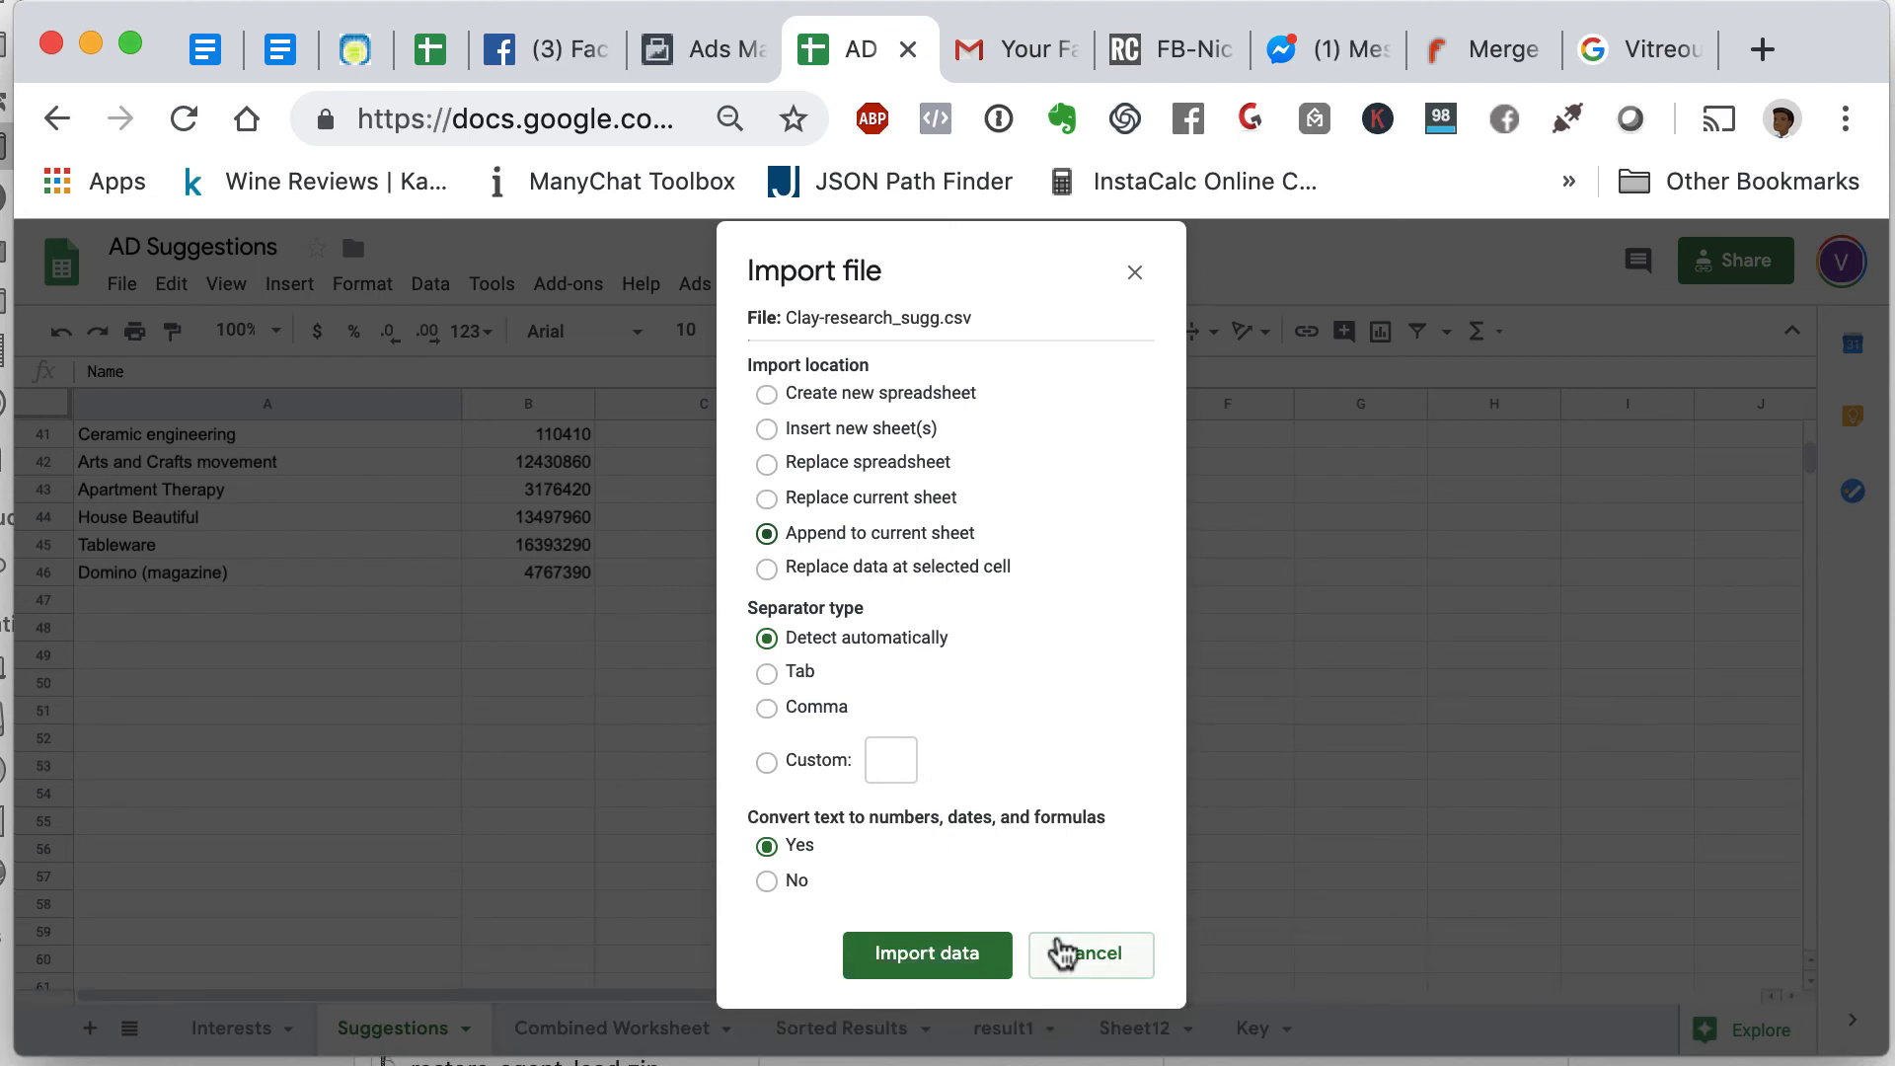
left_click(956, 958)
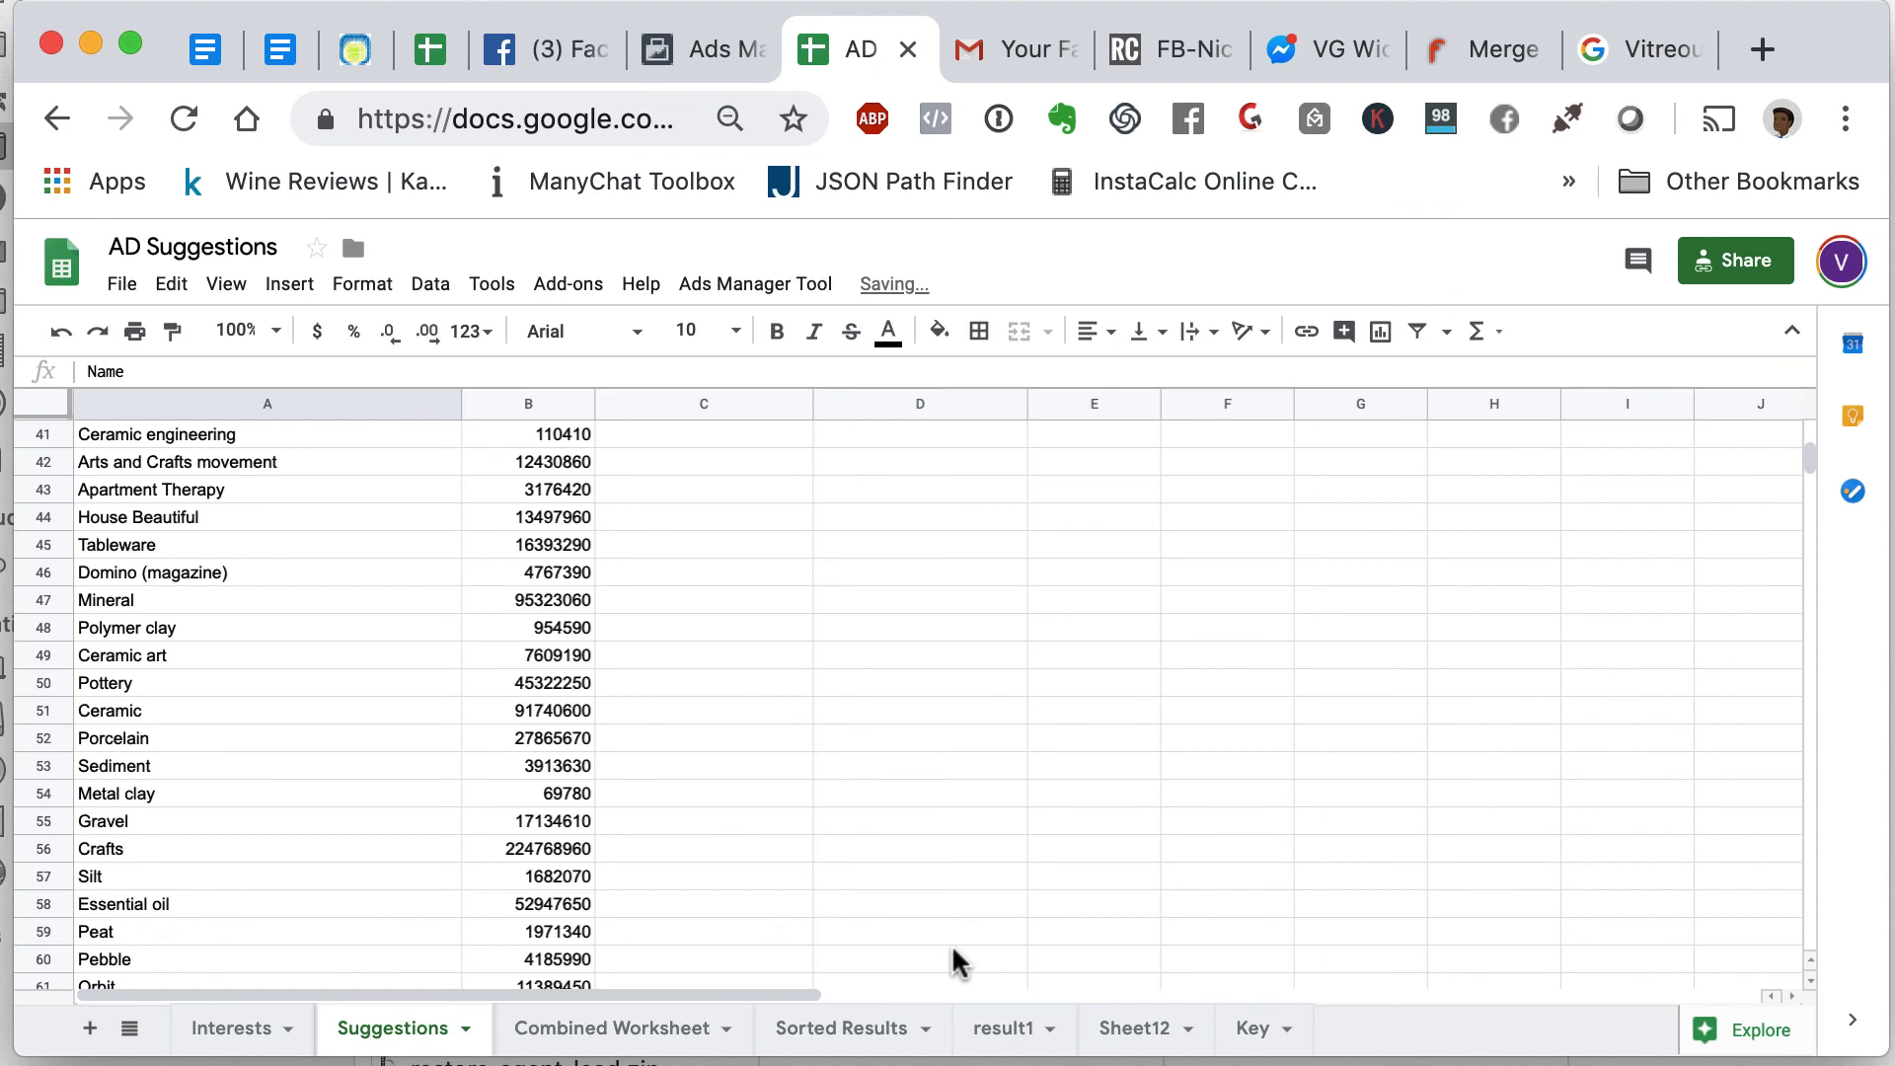
- Tag Polymer clay as Option 1 on the Combined Worksheet
scroll(209, 639, "down", 5)
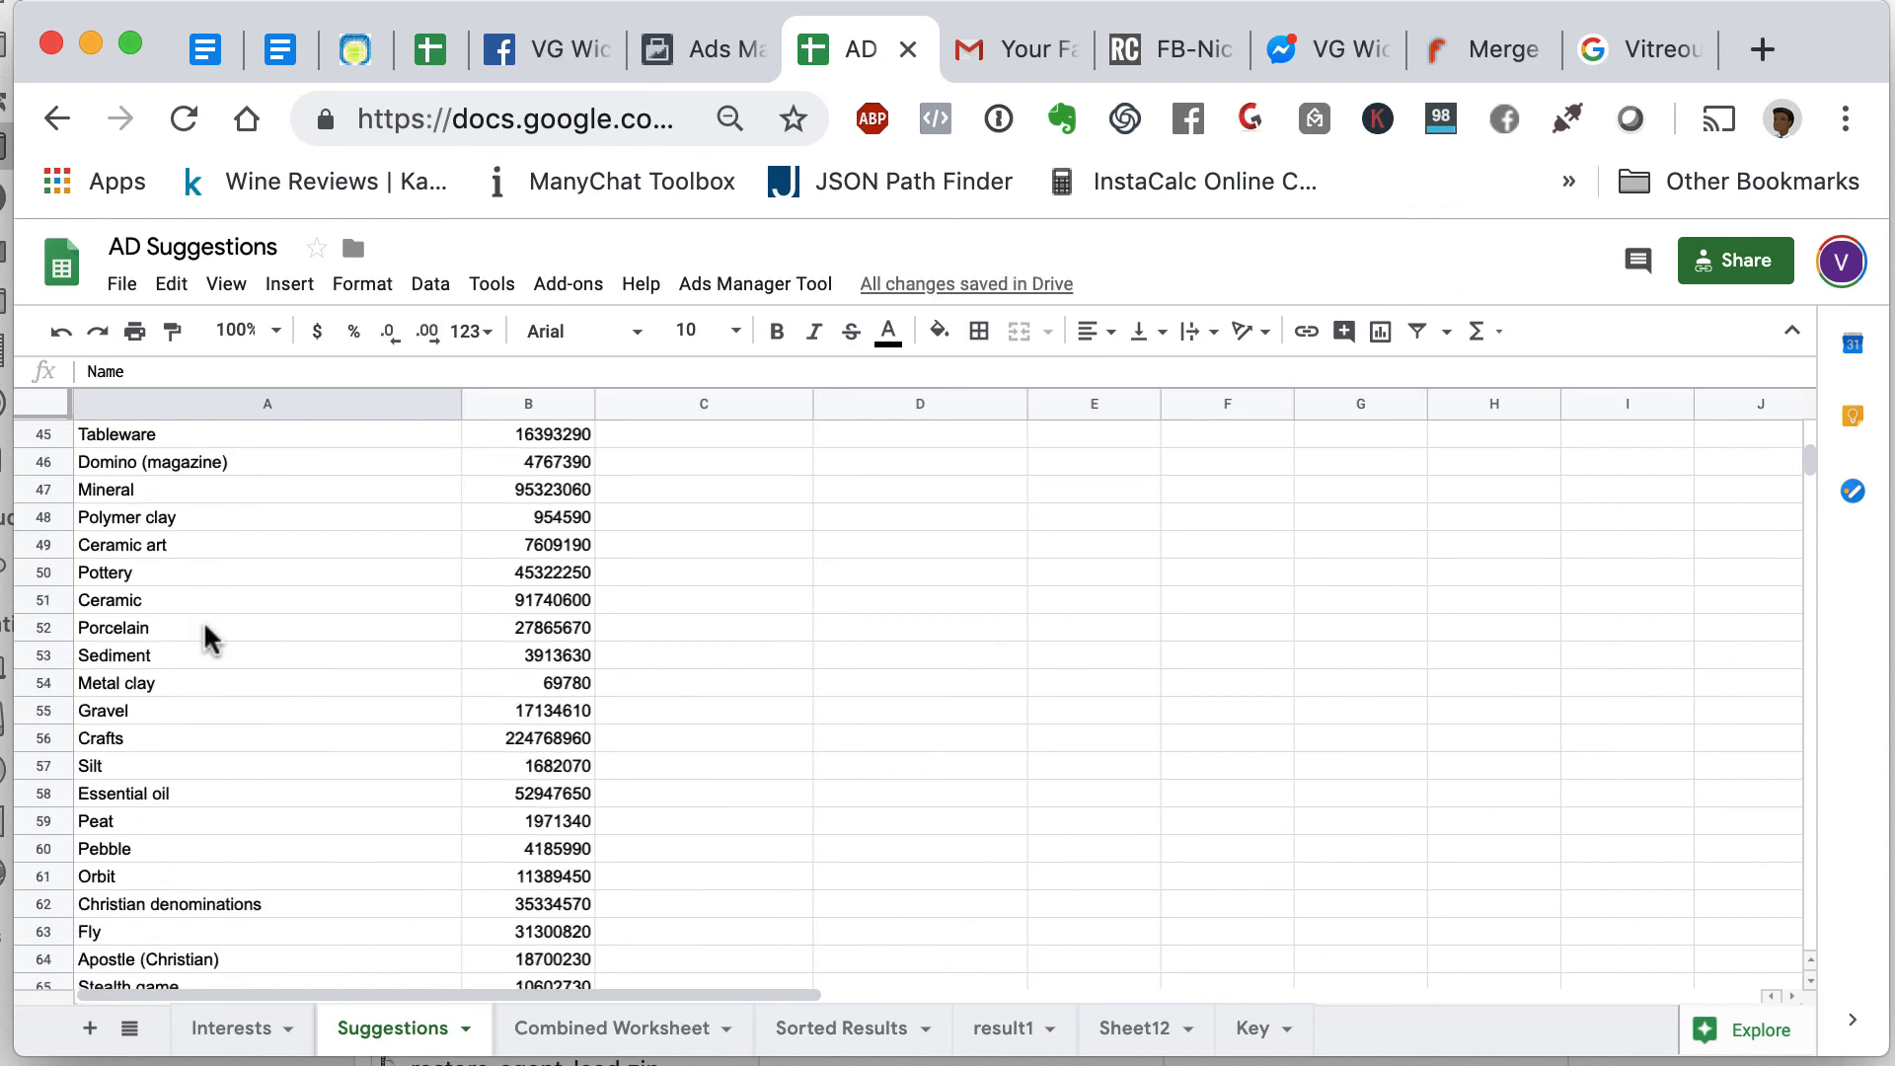
scroll(209, 640, "down", 5)
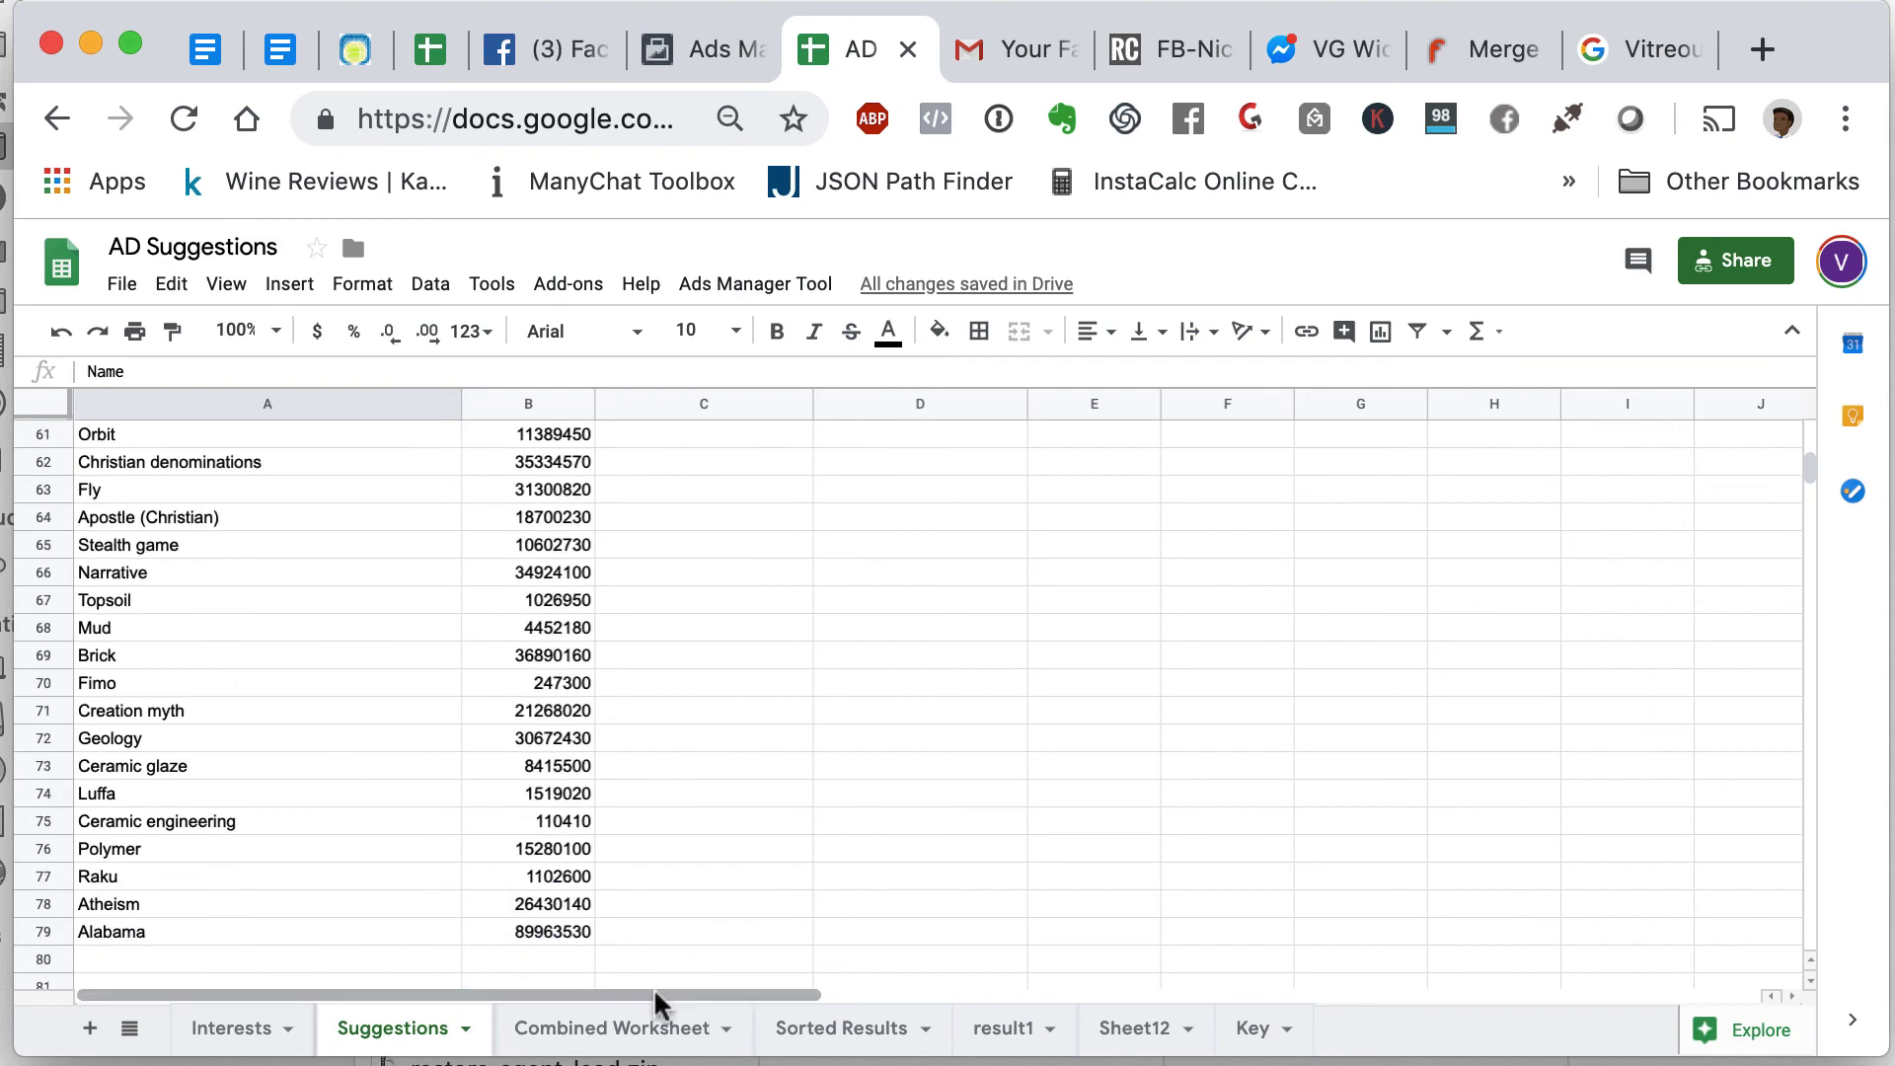
left_click(622, 1029)
scroll(667, 885, "down", 6)
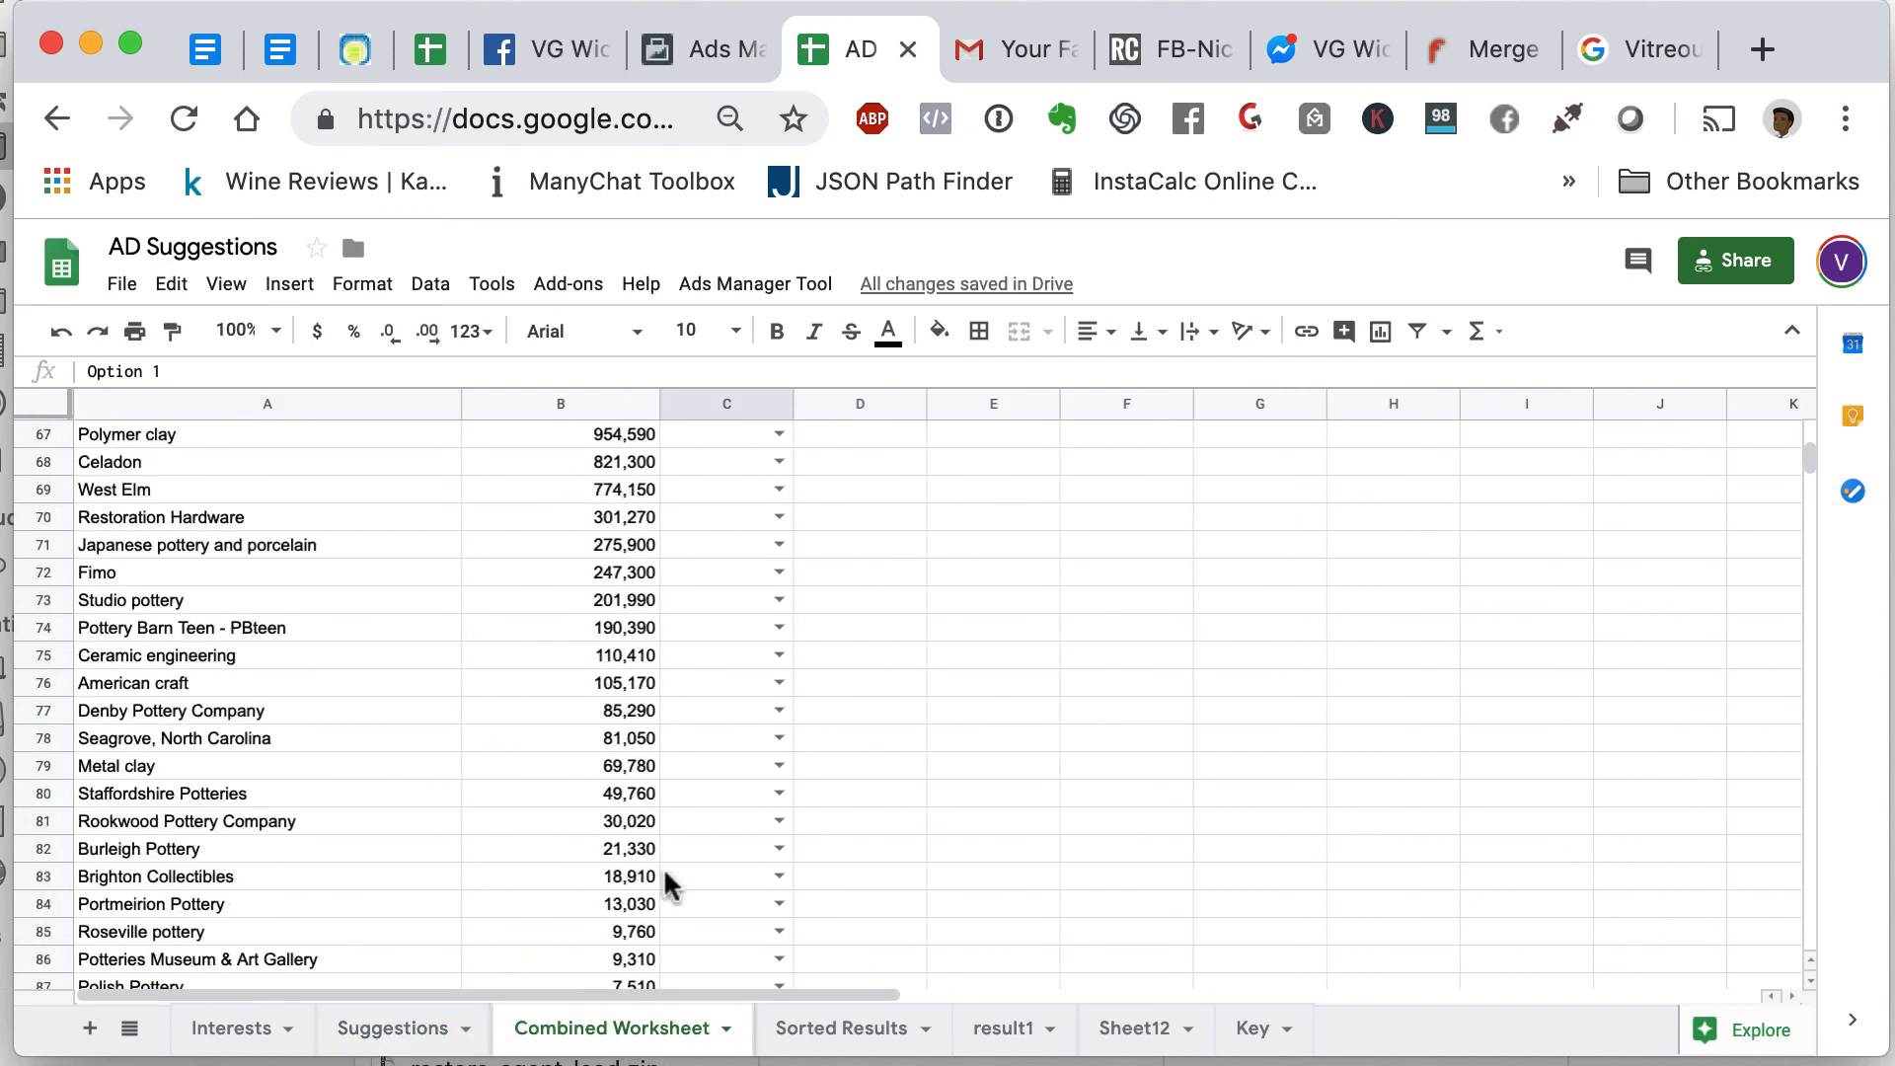
scroll(667, 886, "up", 5)
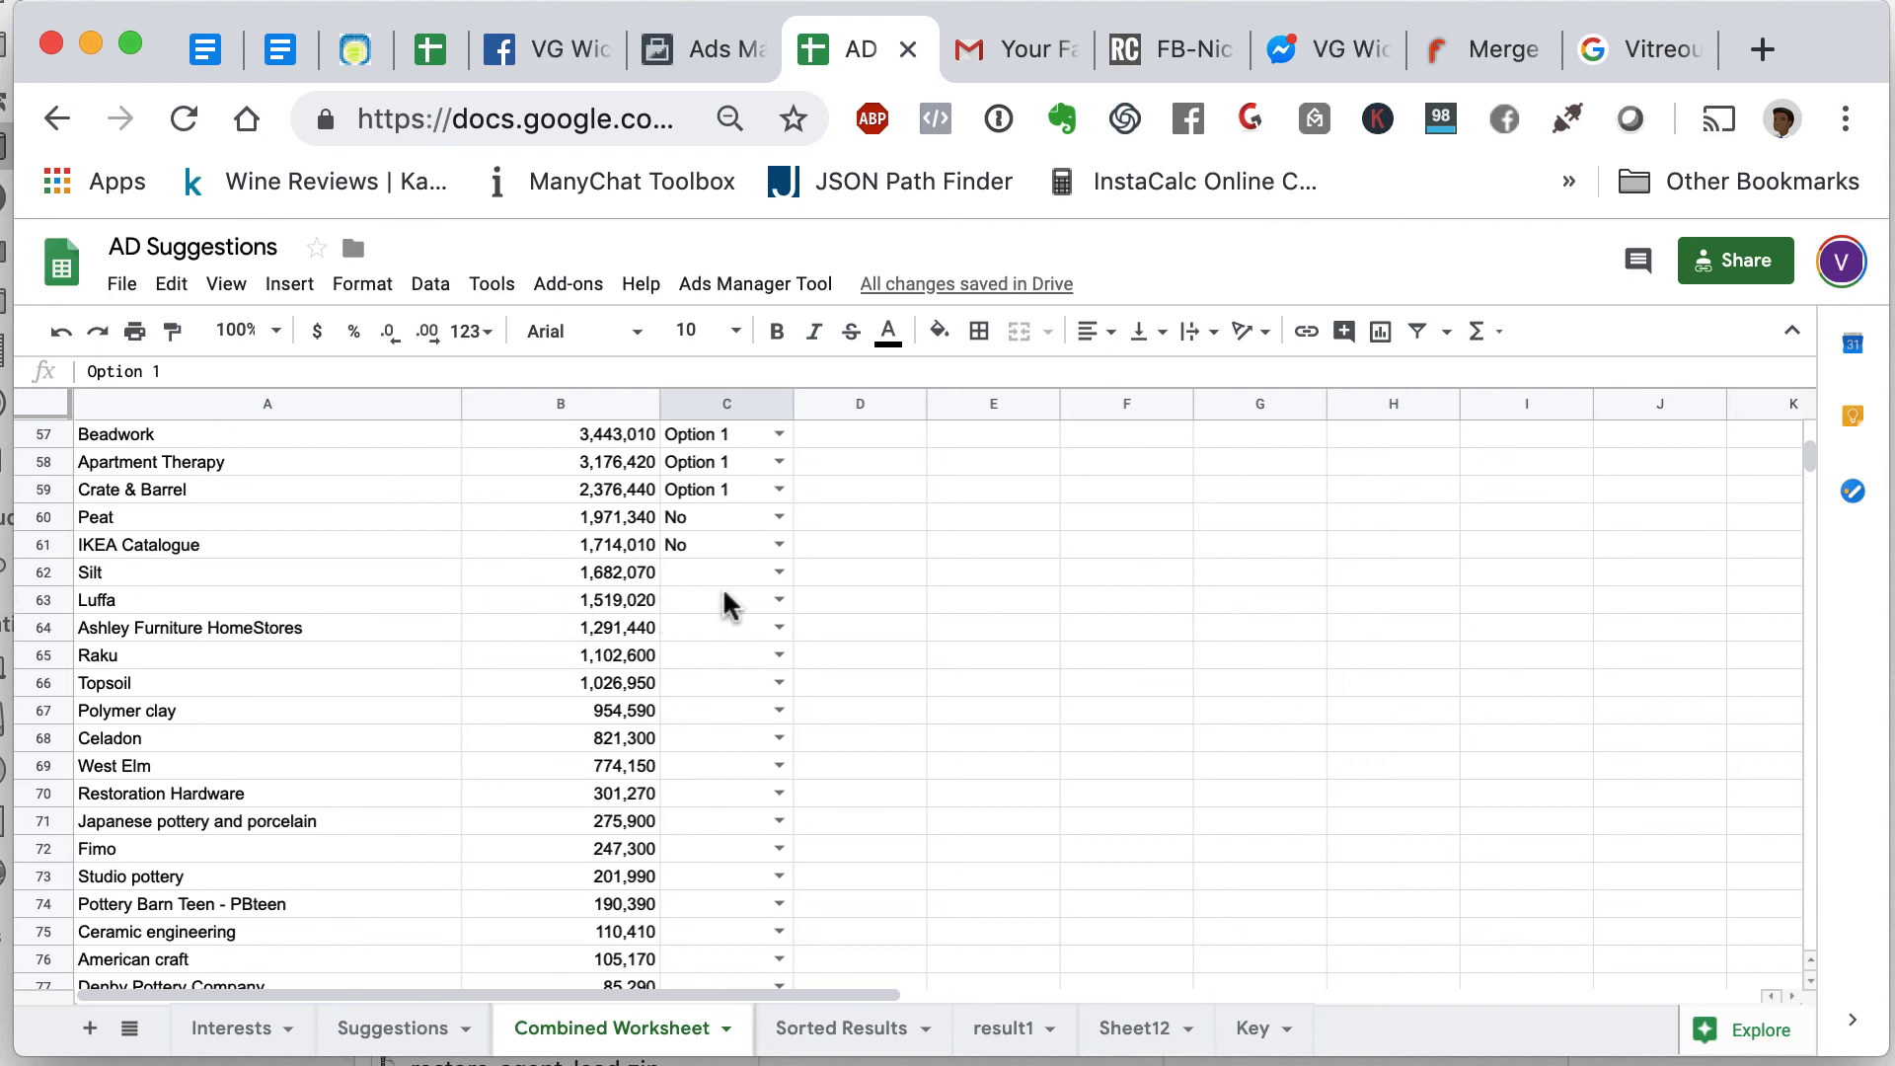
left_click(748, 713)
left_click(779, 711)
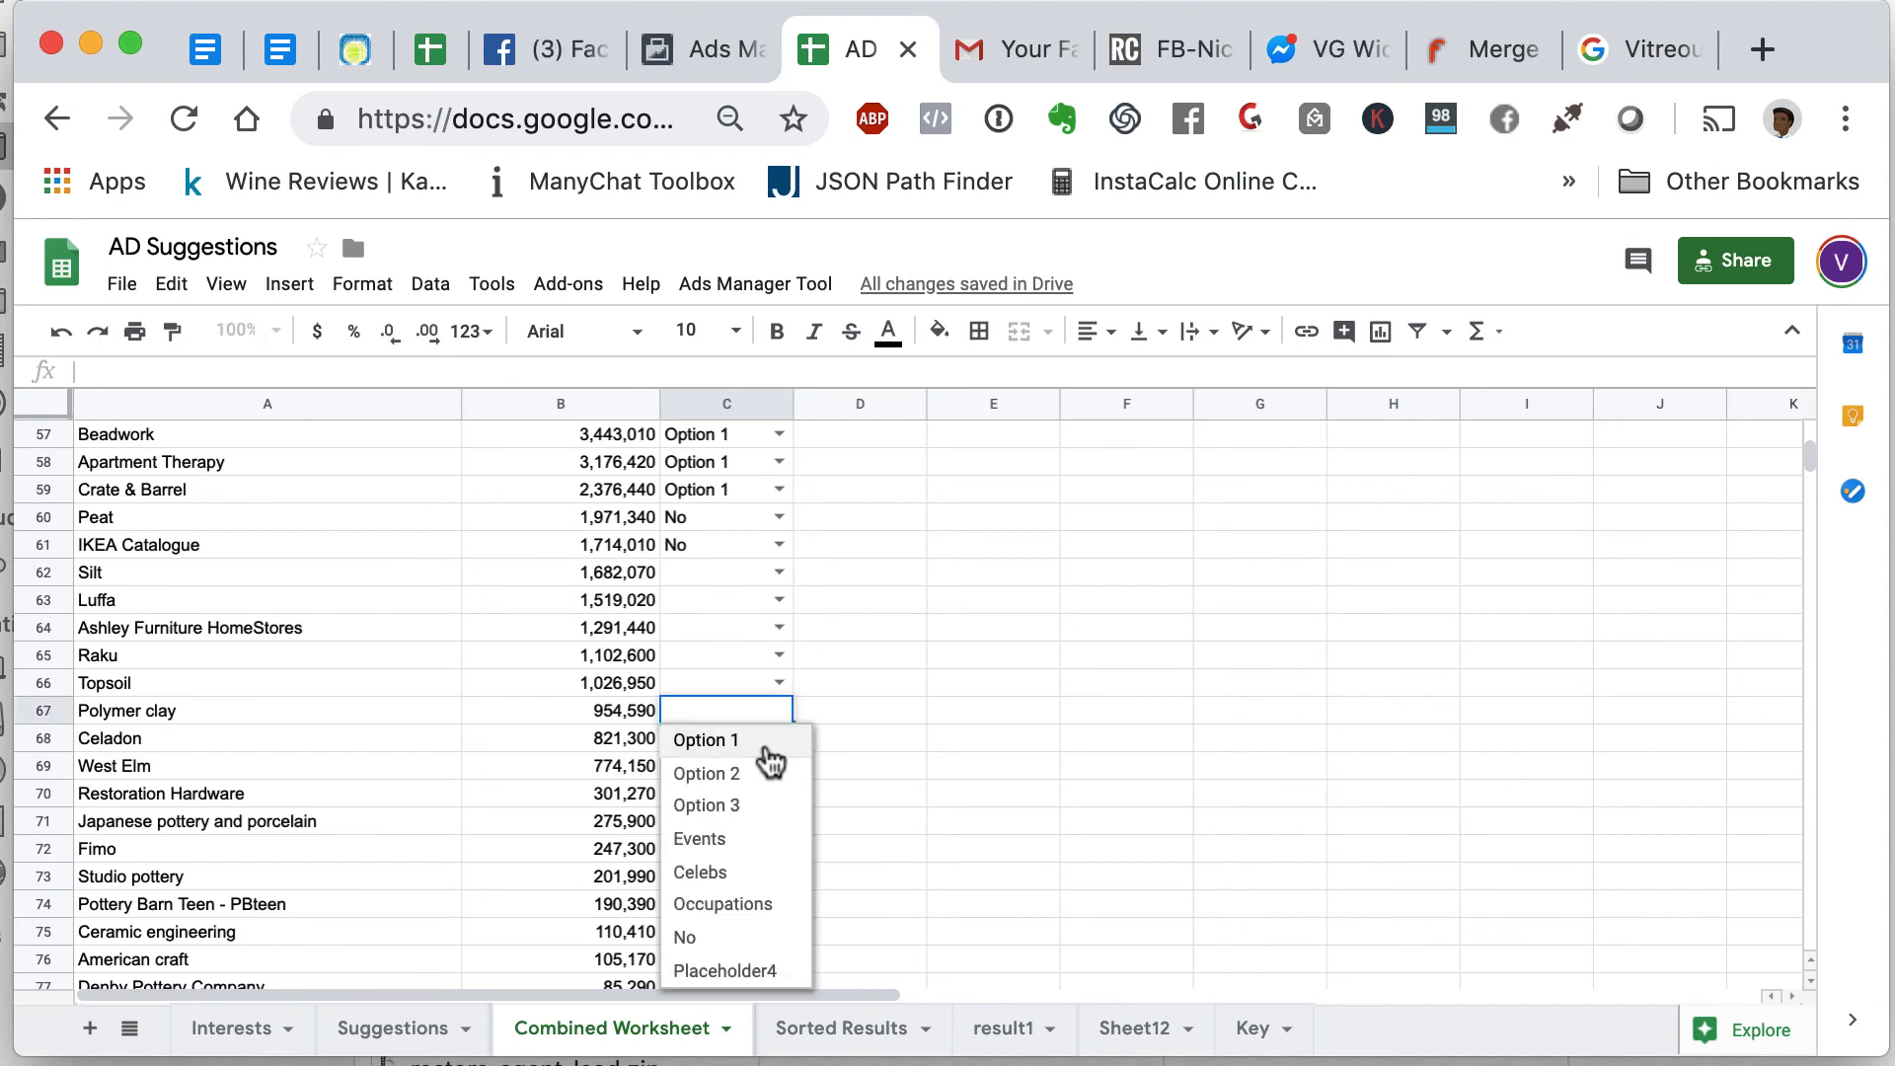
left_click(769, 761)
- Mark Japanese pottery and porcelain and Studio pottery as Option 1
scroll(605, 806, "down", 2)
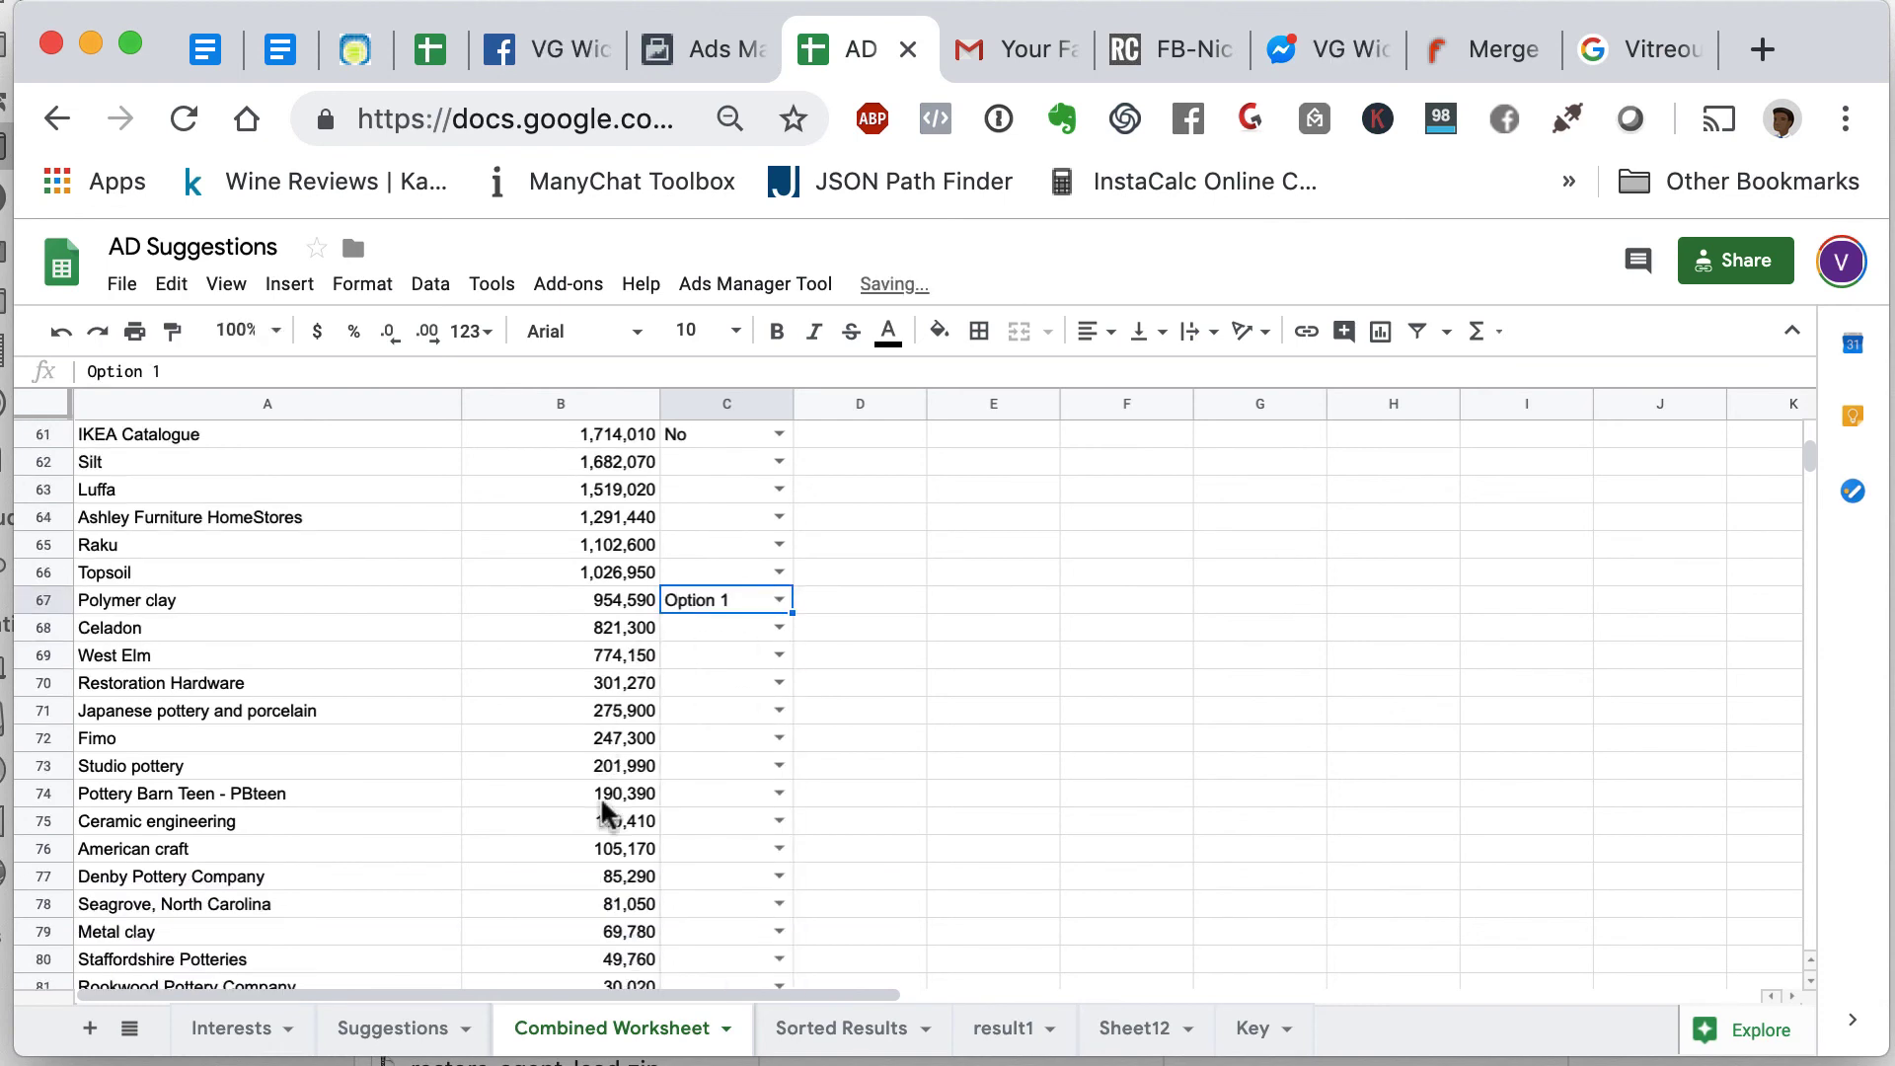
scroll(605, 811, "down", 1)
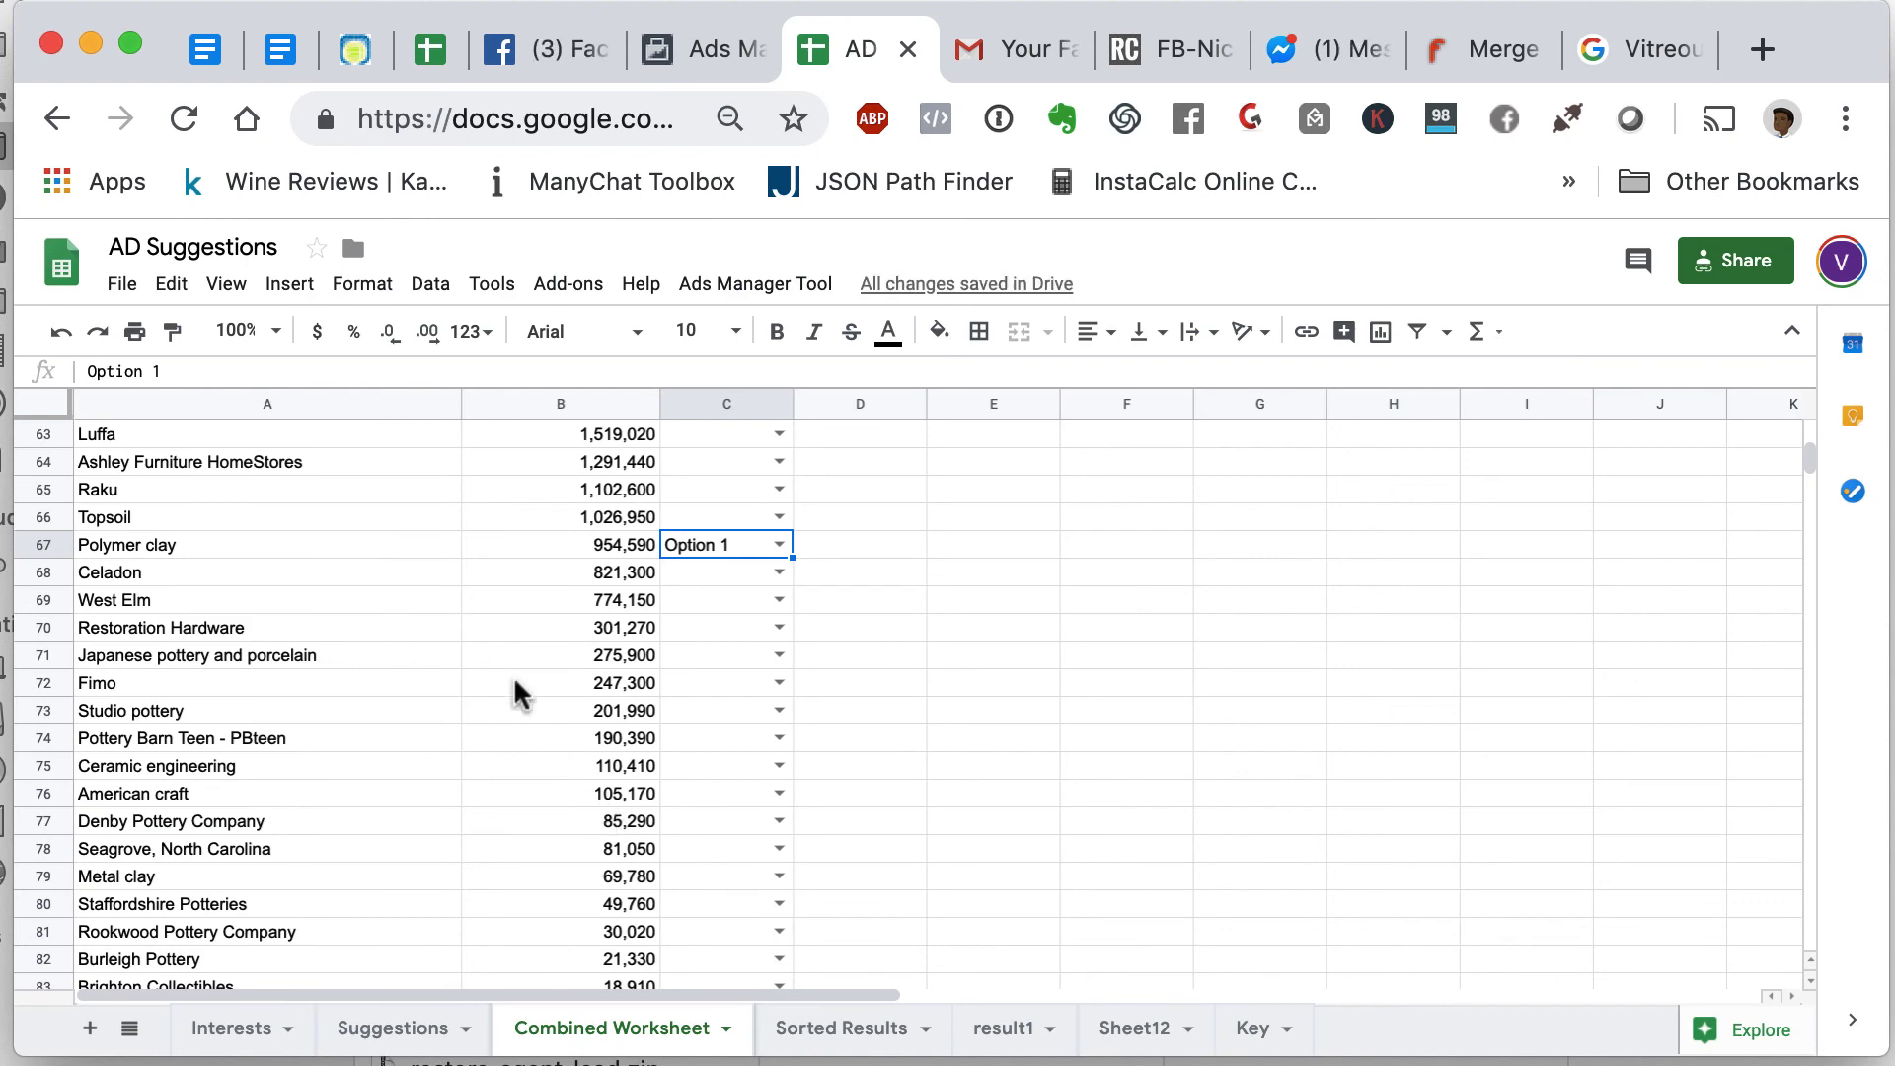
scroll(683, 710, "up", 6)
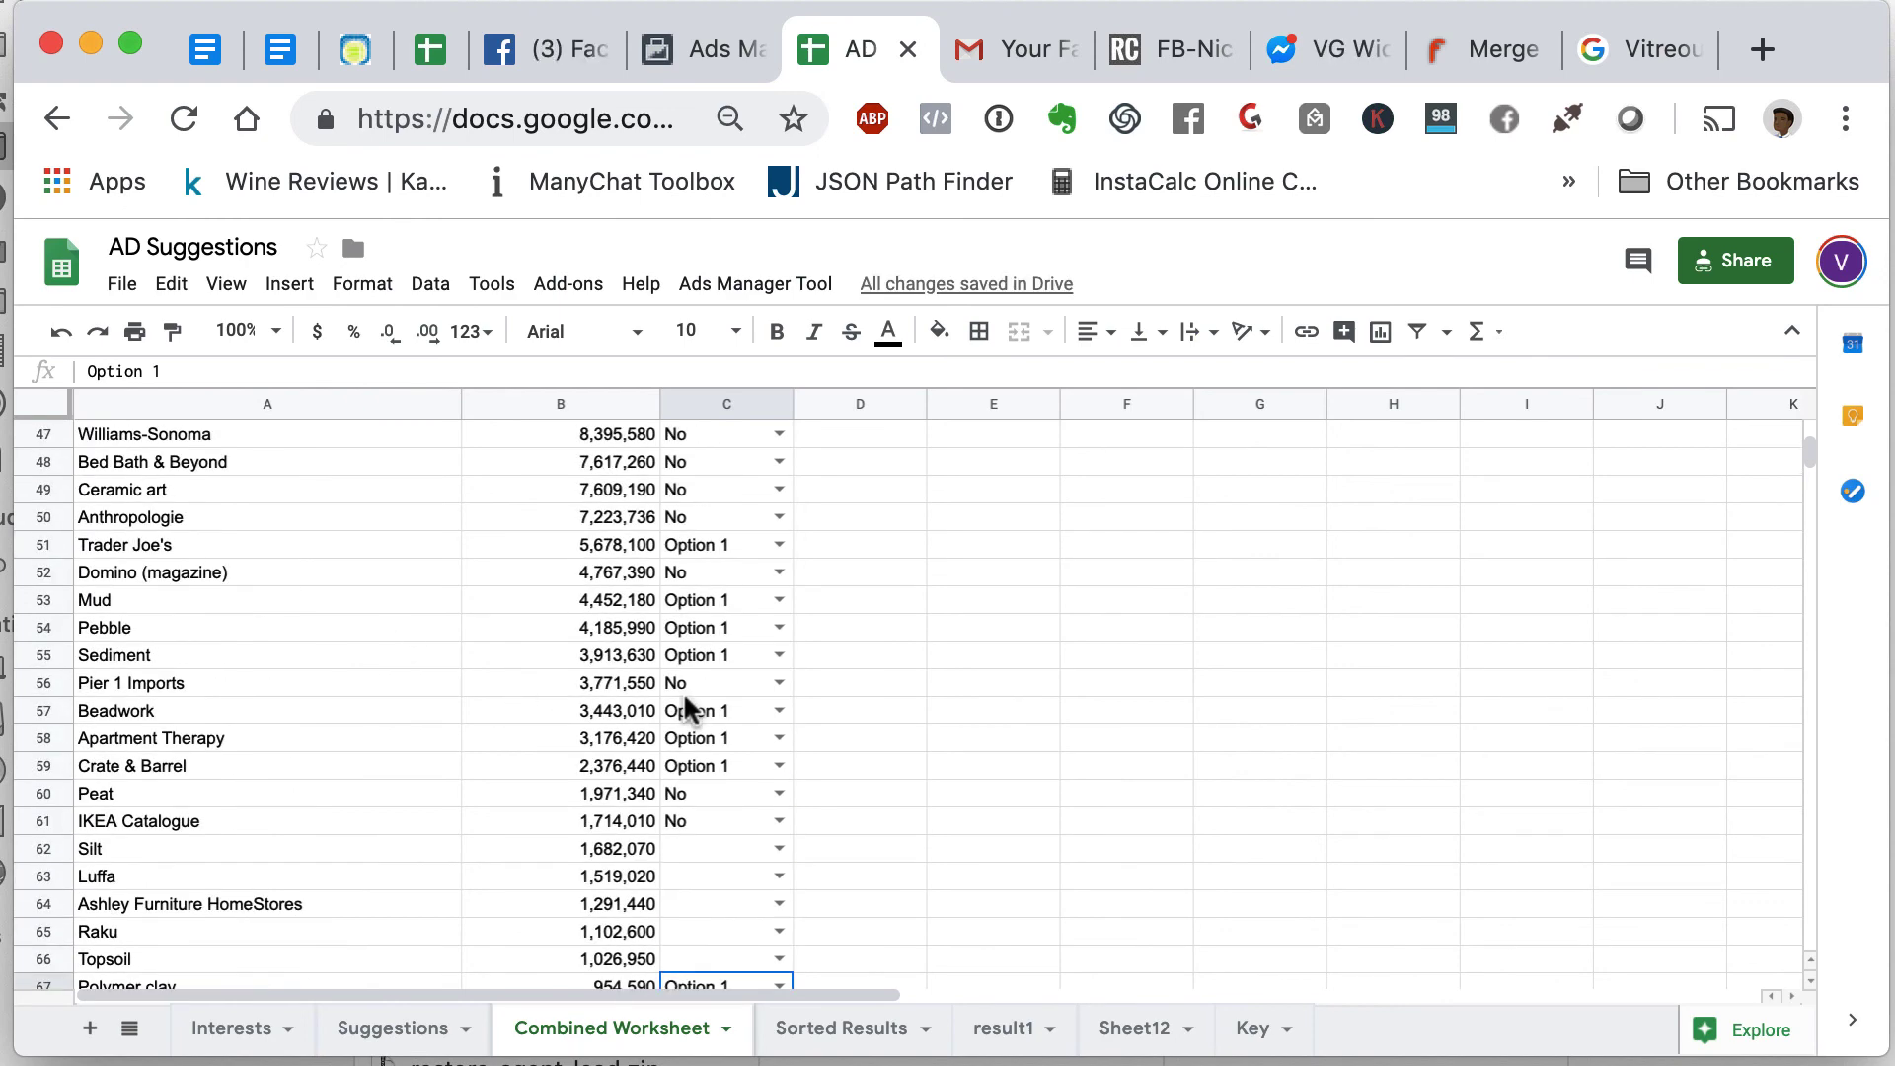
scroll(688, 710, "up", 4)
scroll(688, 709, "up", 12)
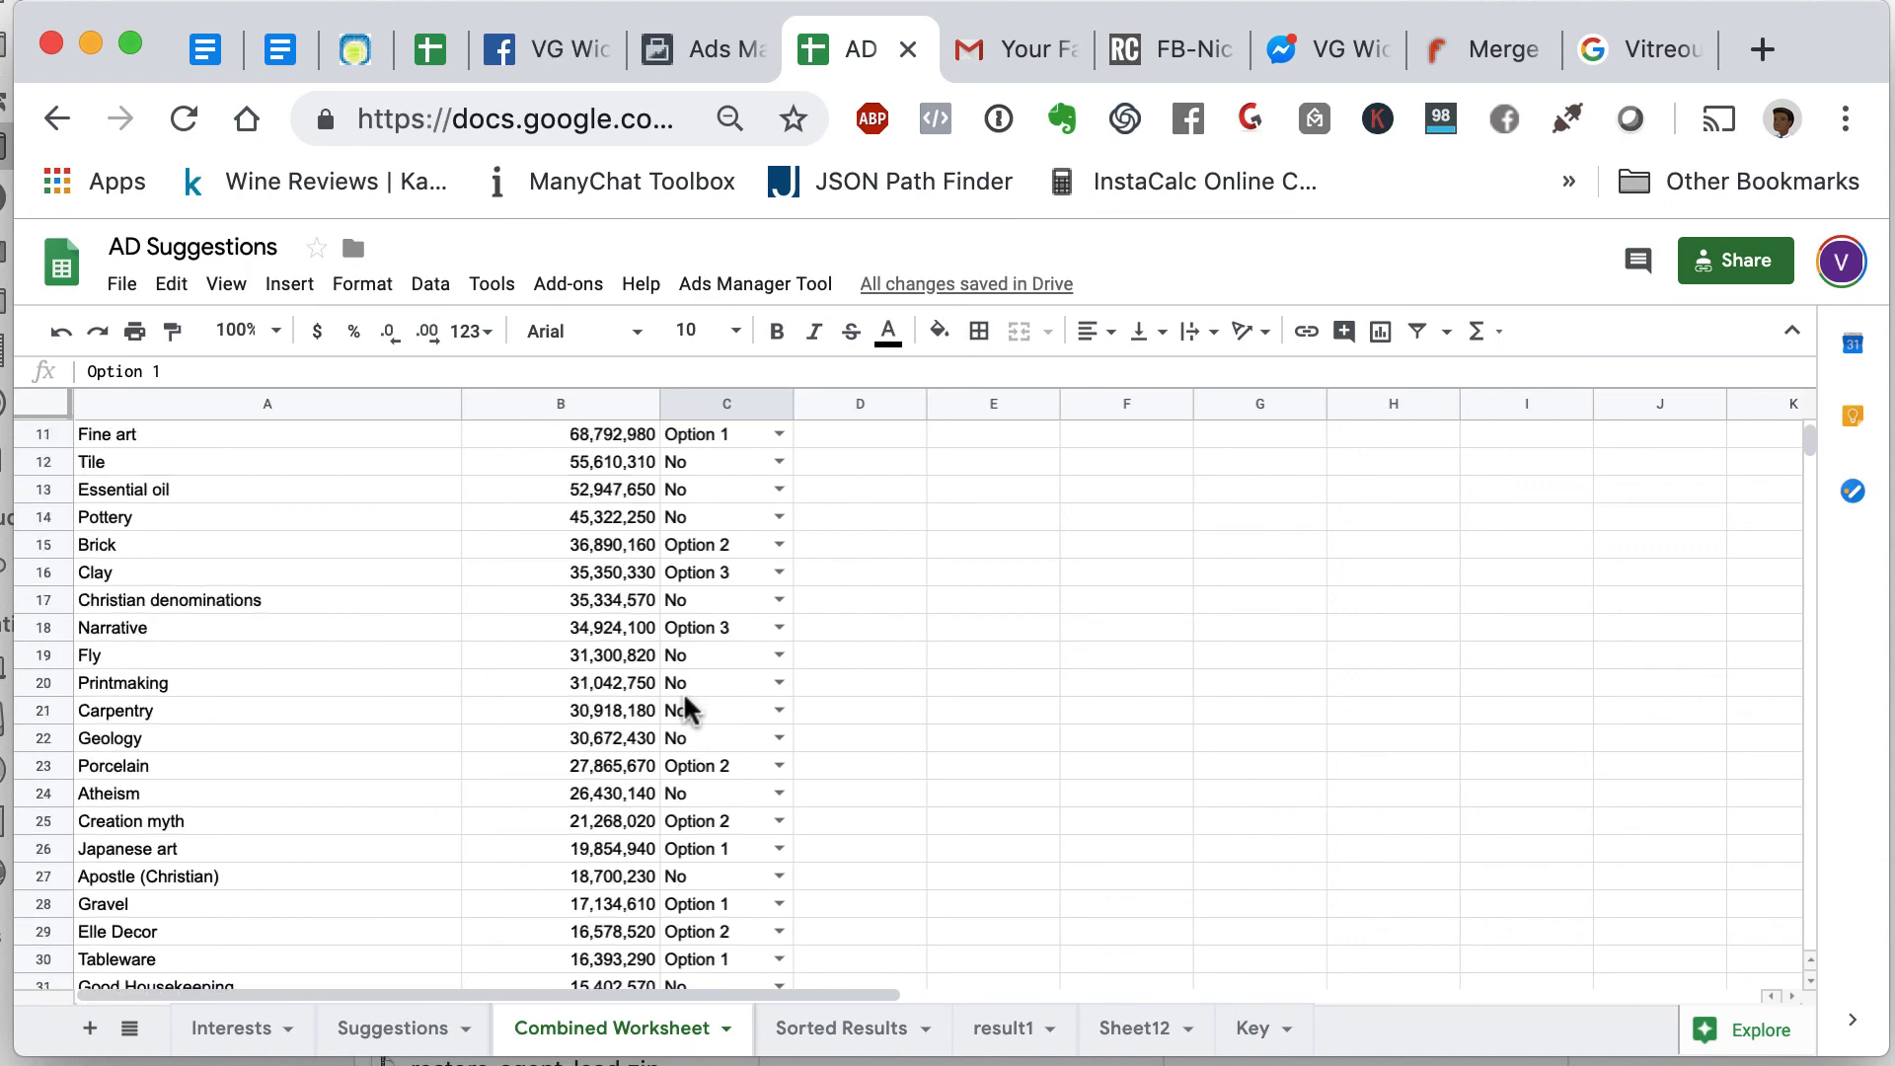
scroll(688, 709, "down", 20)
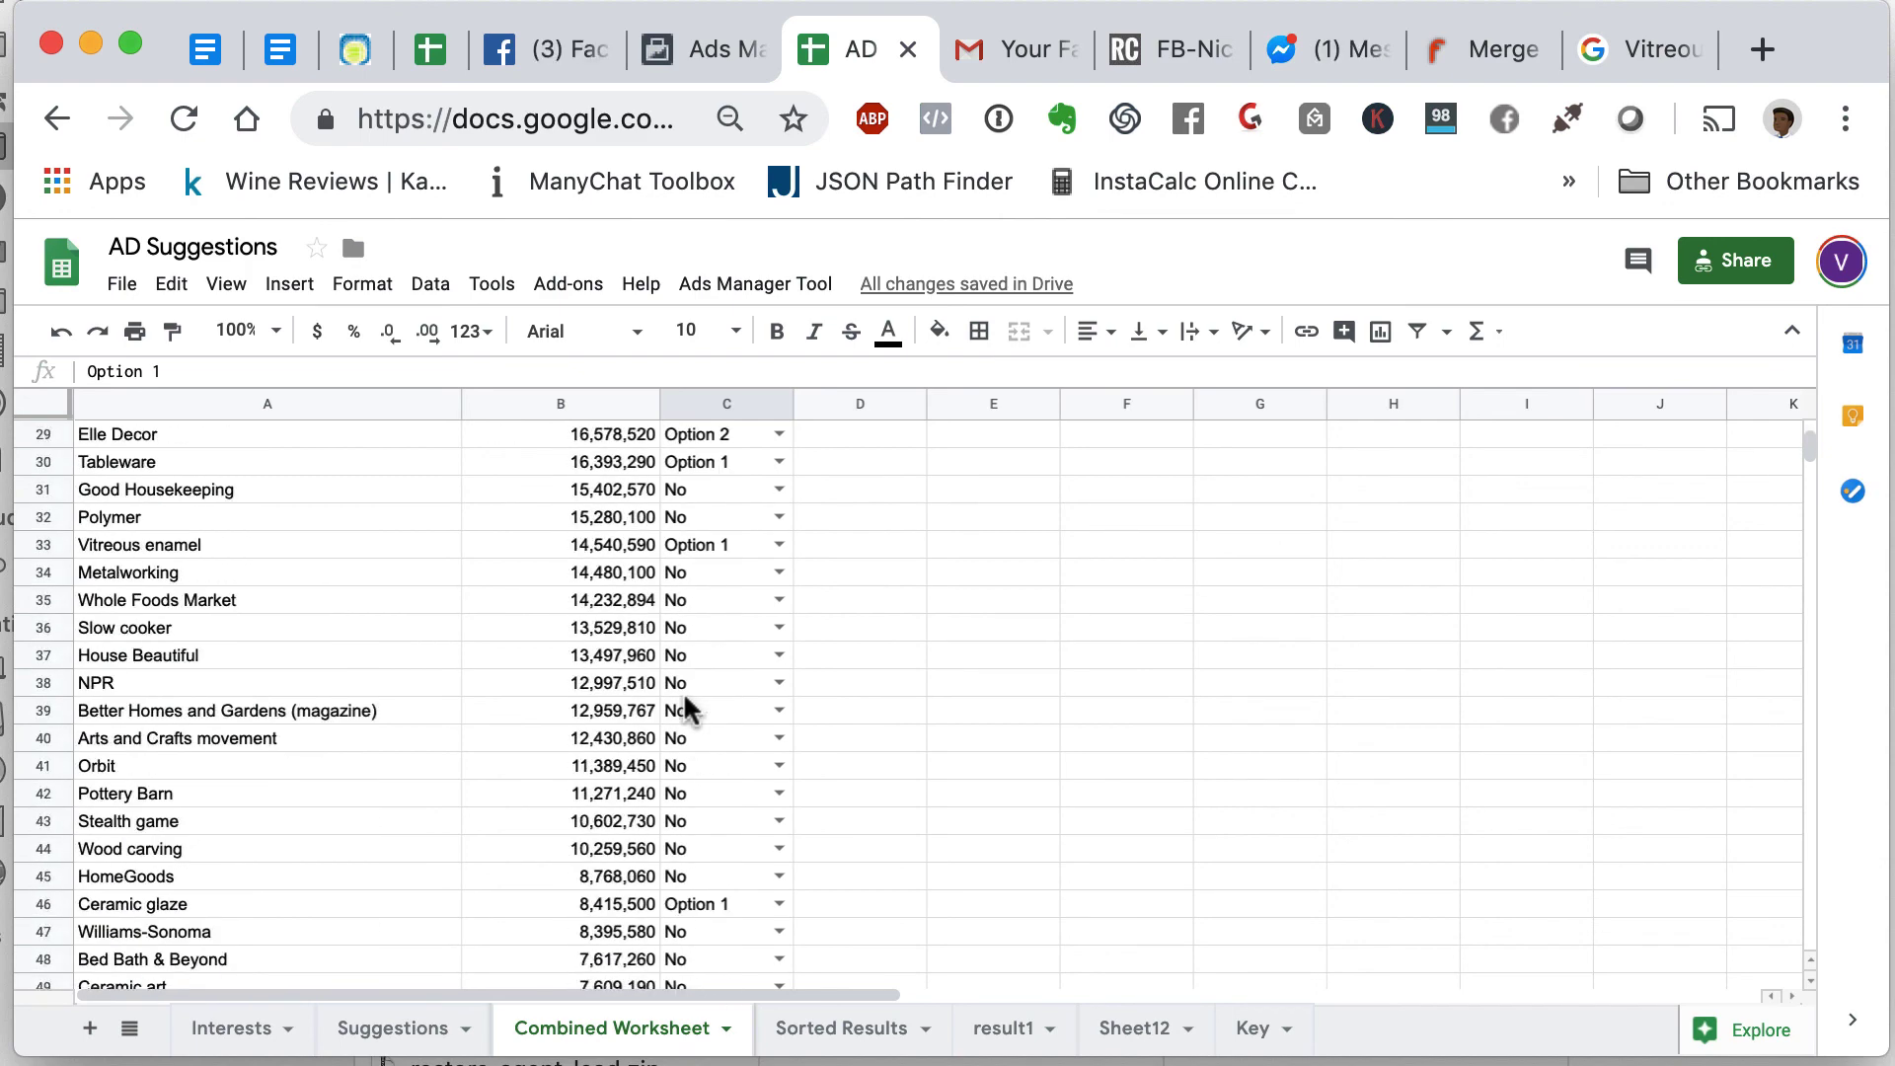
scroll(688, 710, "up", 2)
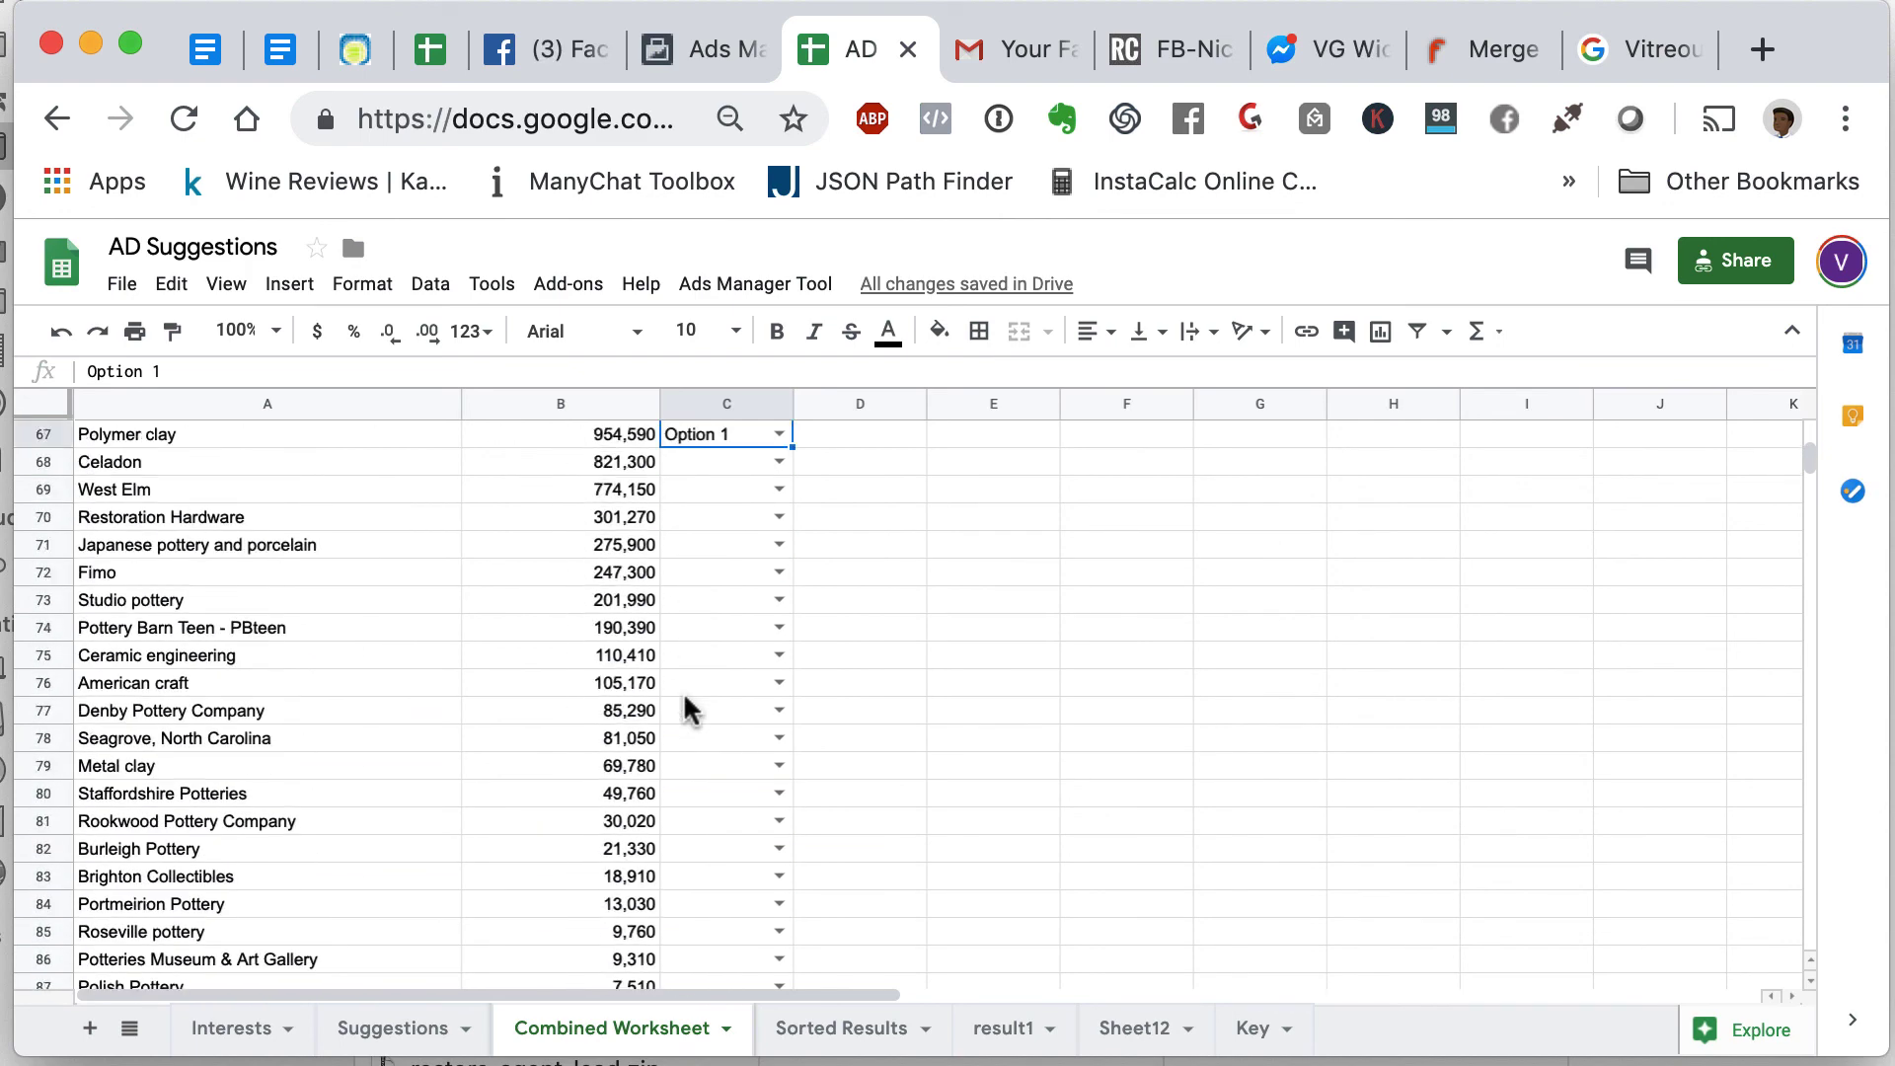
left_click(779, 545)
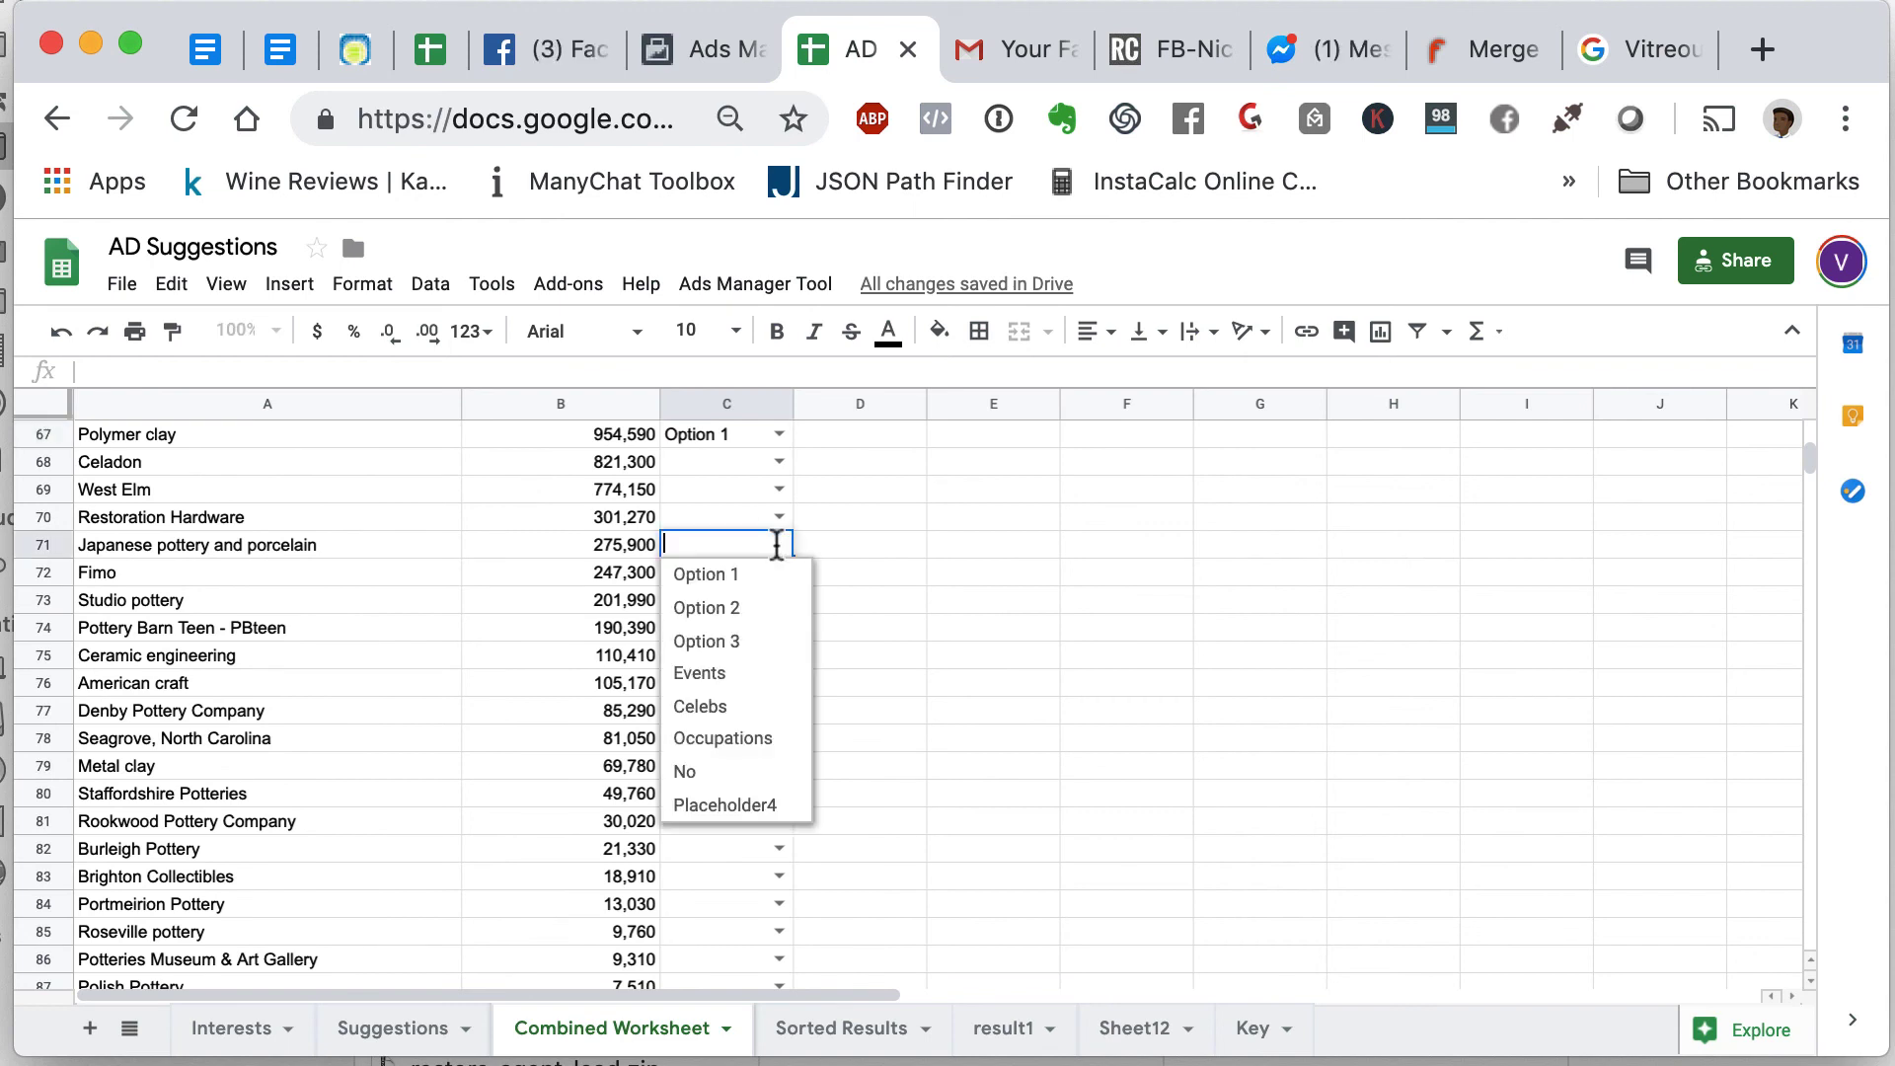
left_click(766, 575)
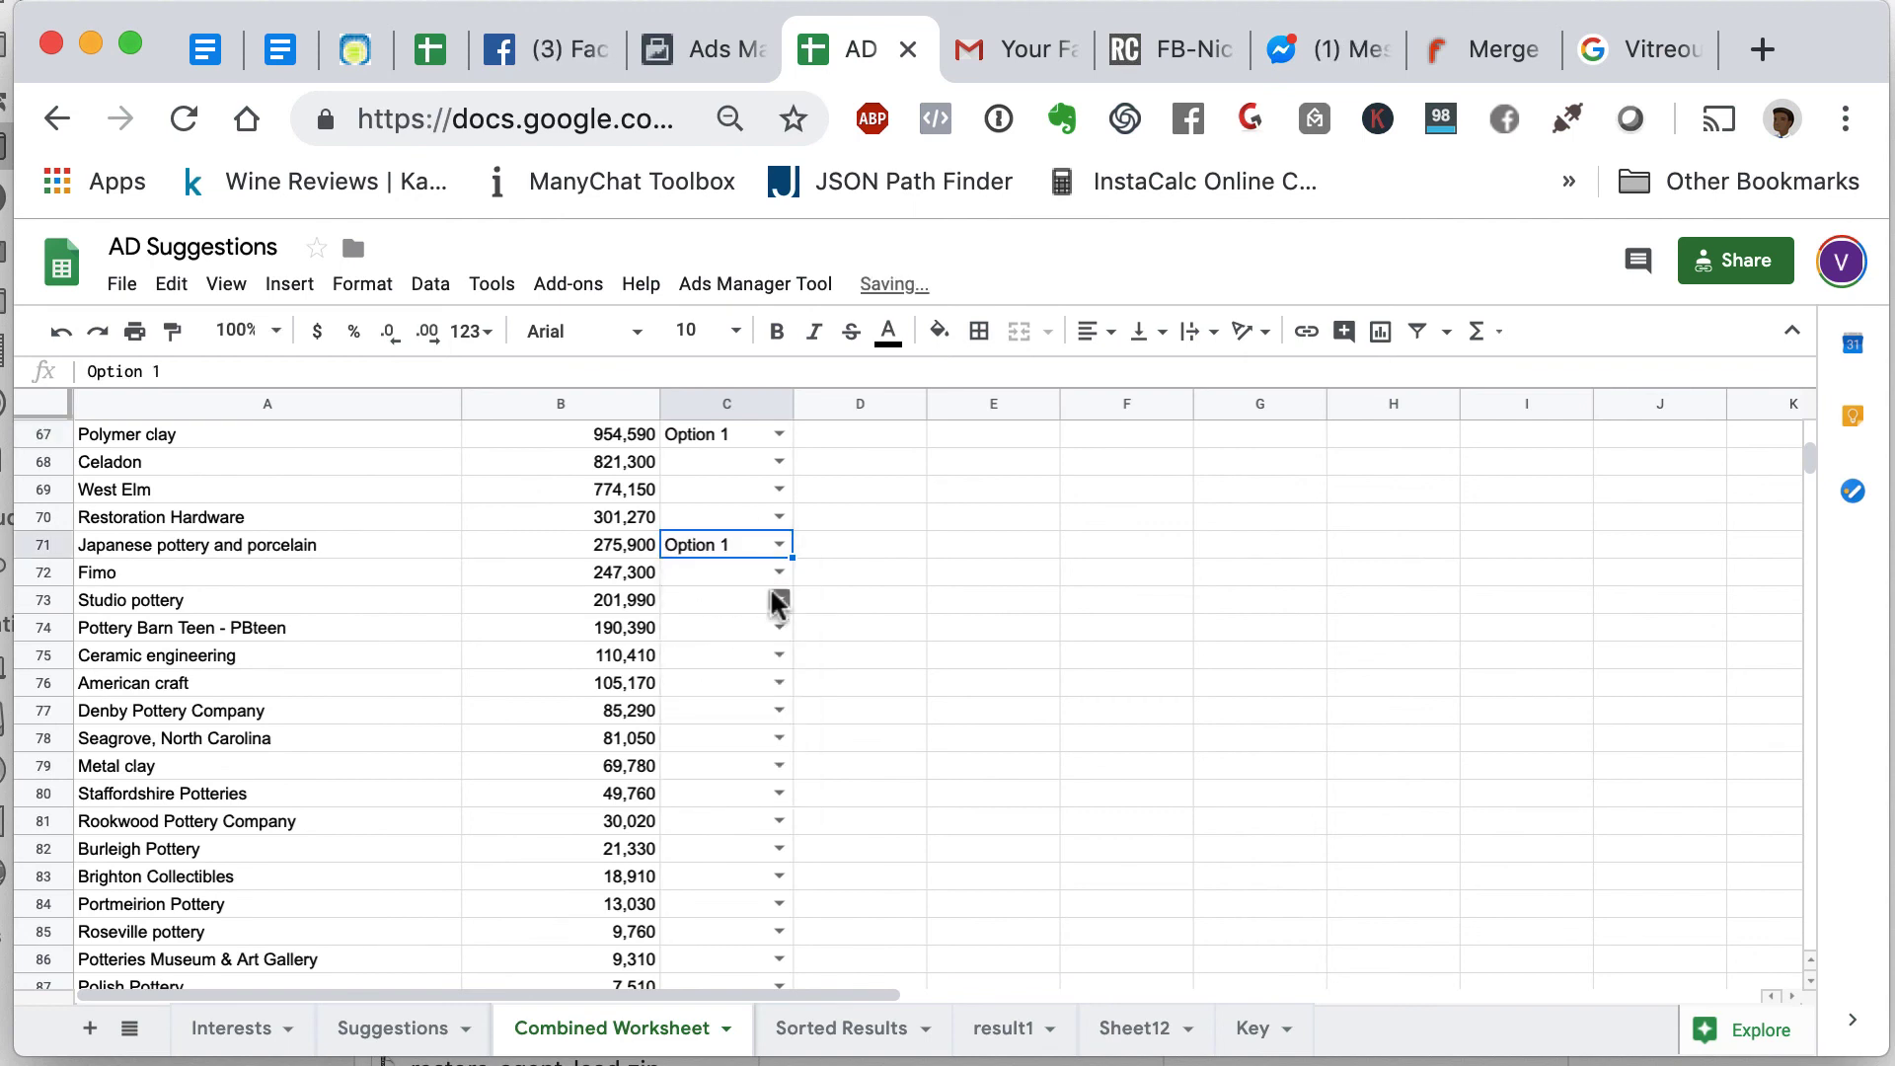
left_click(779, 600)
left_click(746, 628)
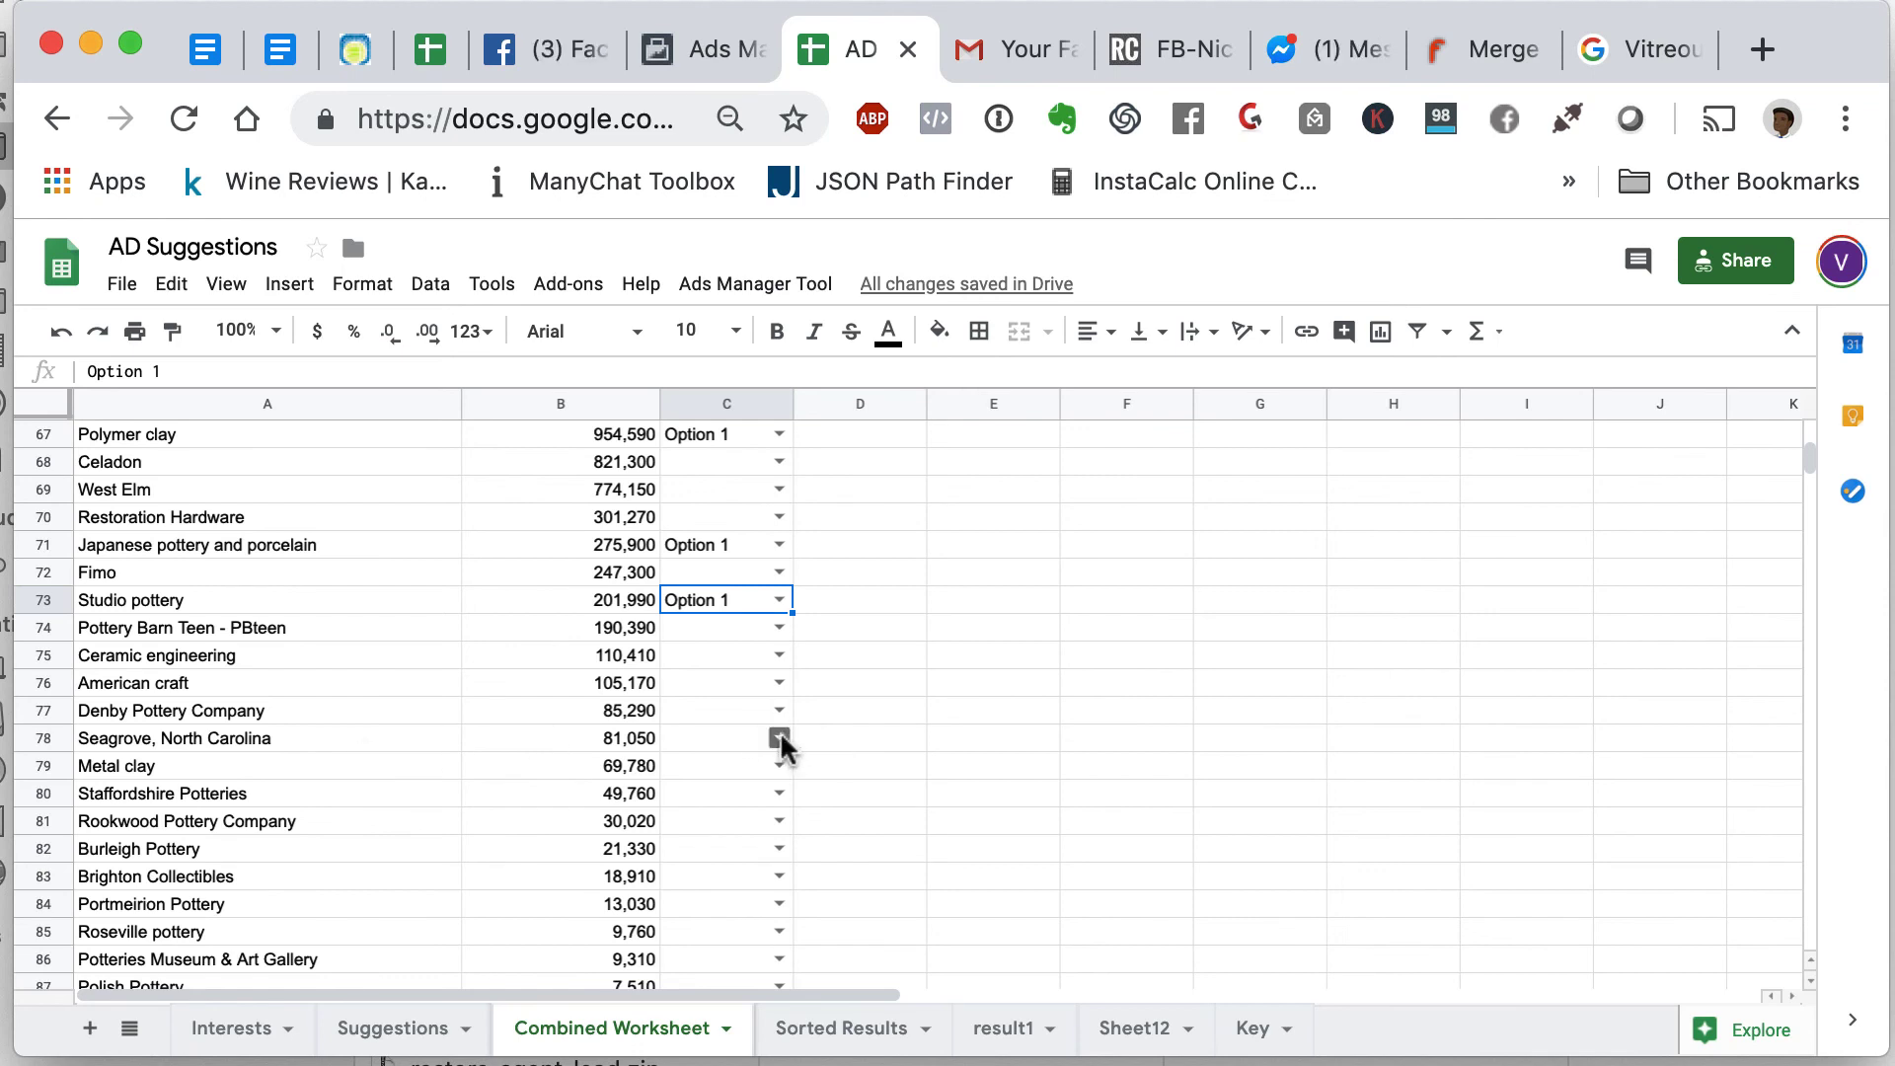
- Mark Seagrove North Carolina, Staffordshire Potteries and Potteries Museum & Art Gallery as Option 1
left_click(779, 738)
left_click(766, 772)
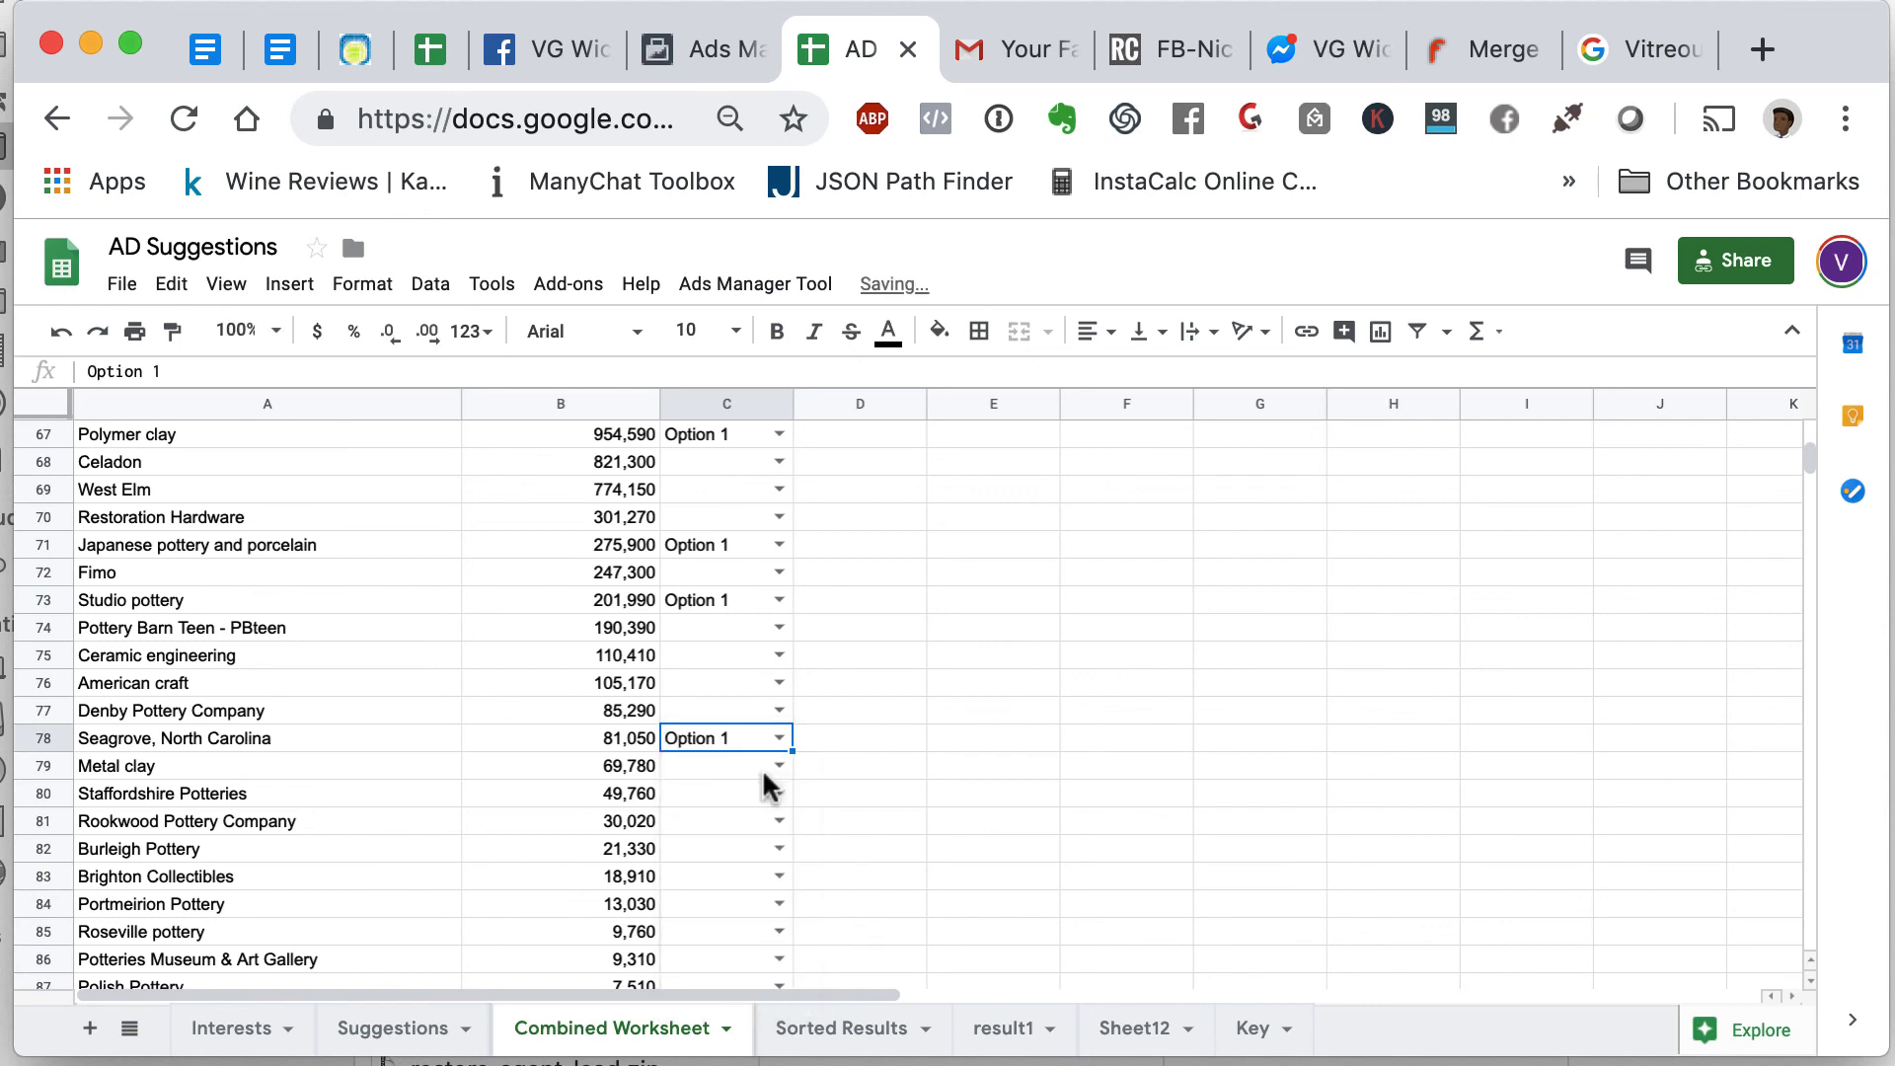
left_click(747, 797)
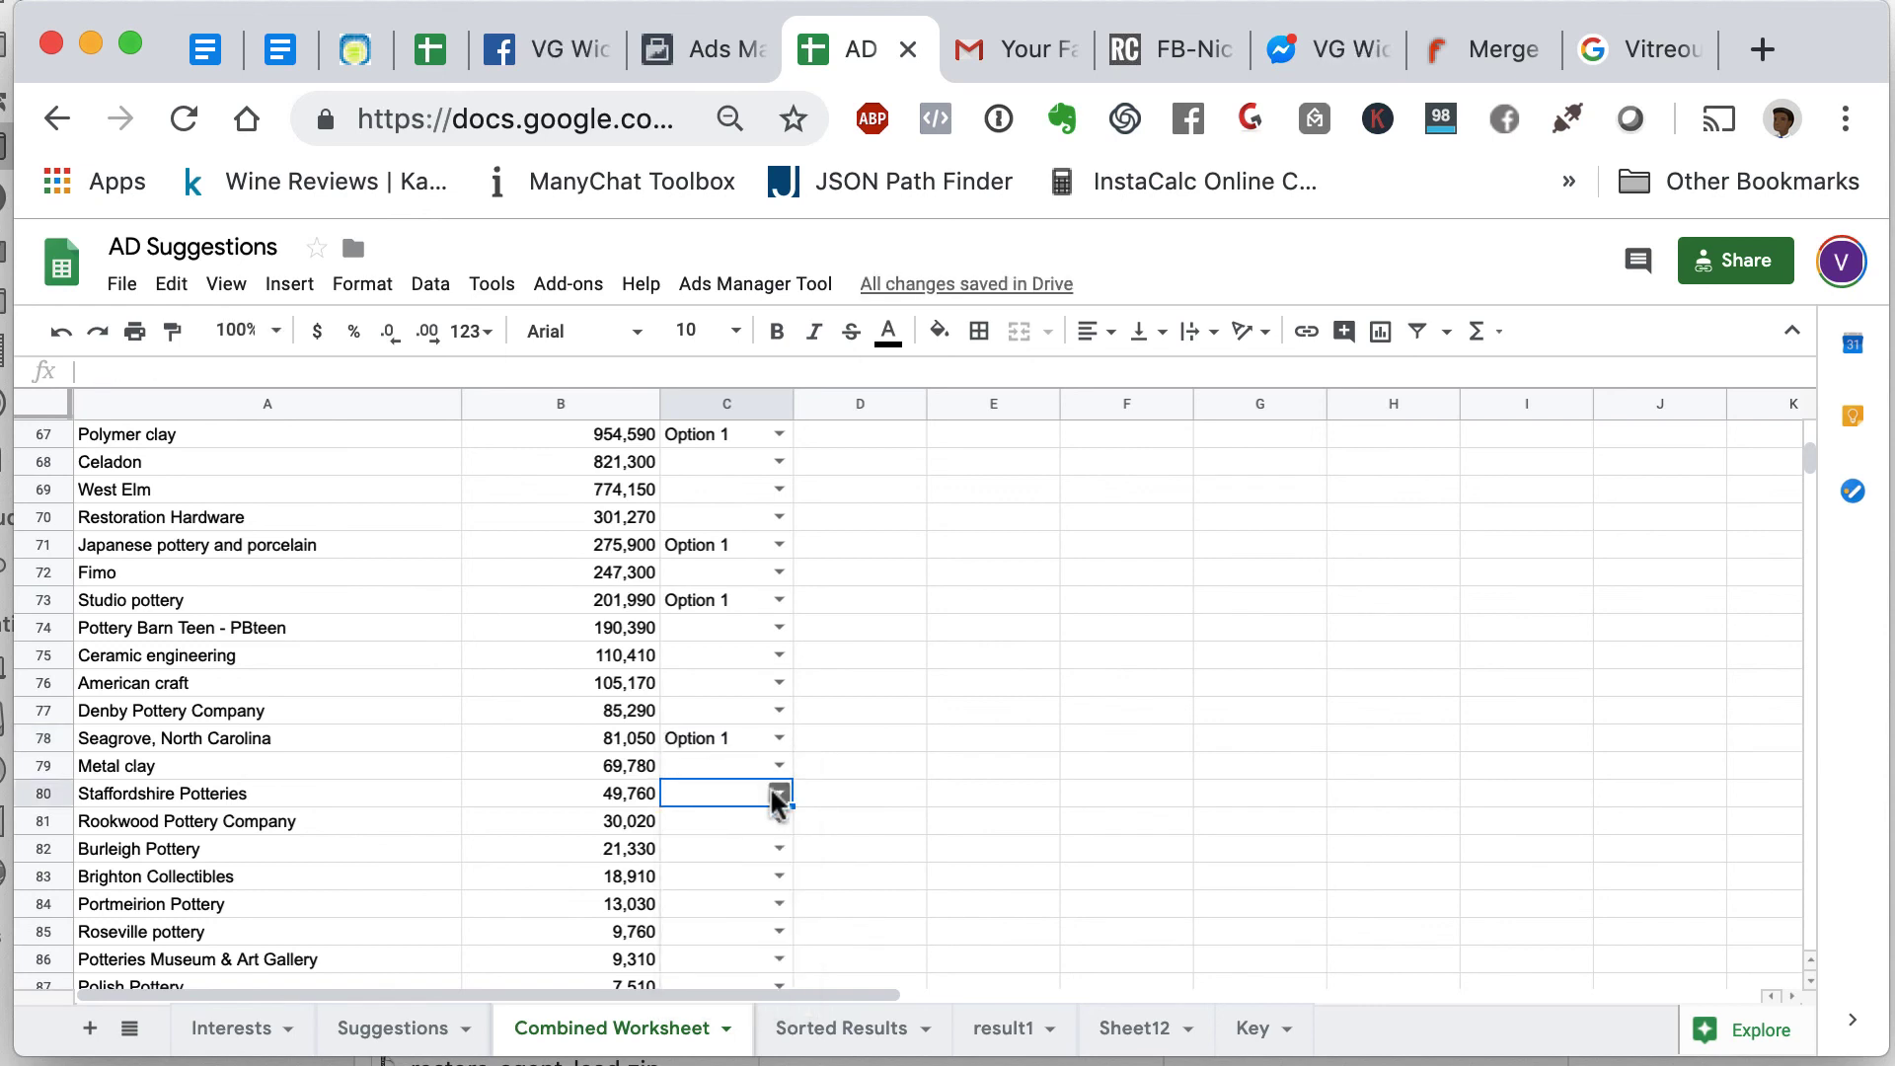
left_click(779, 794)
left_click(754, 834)
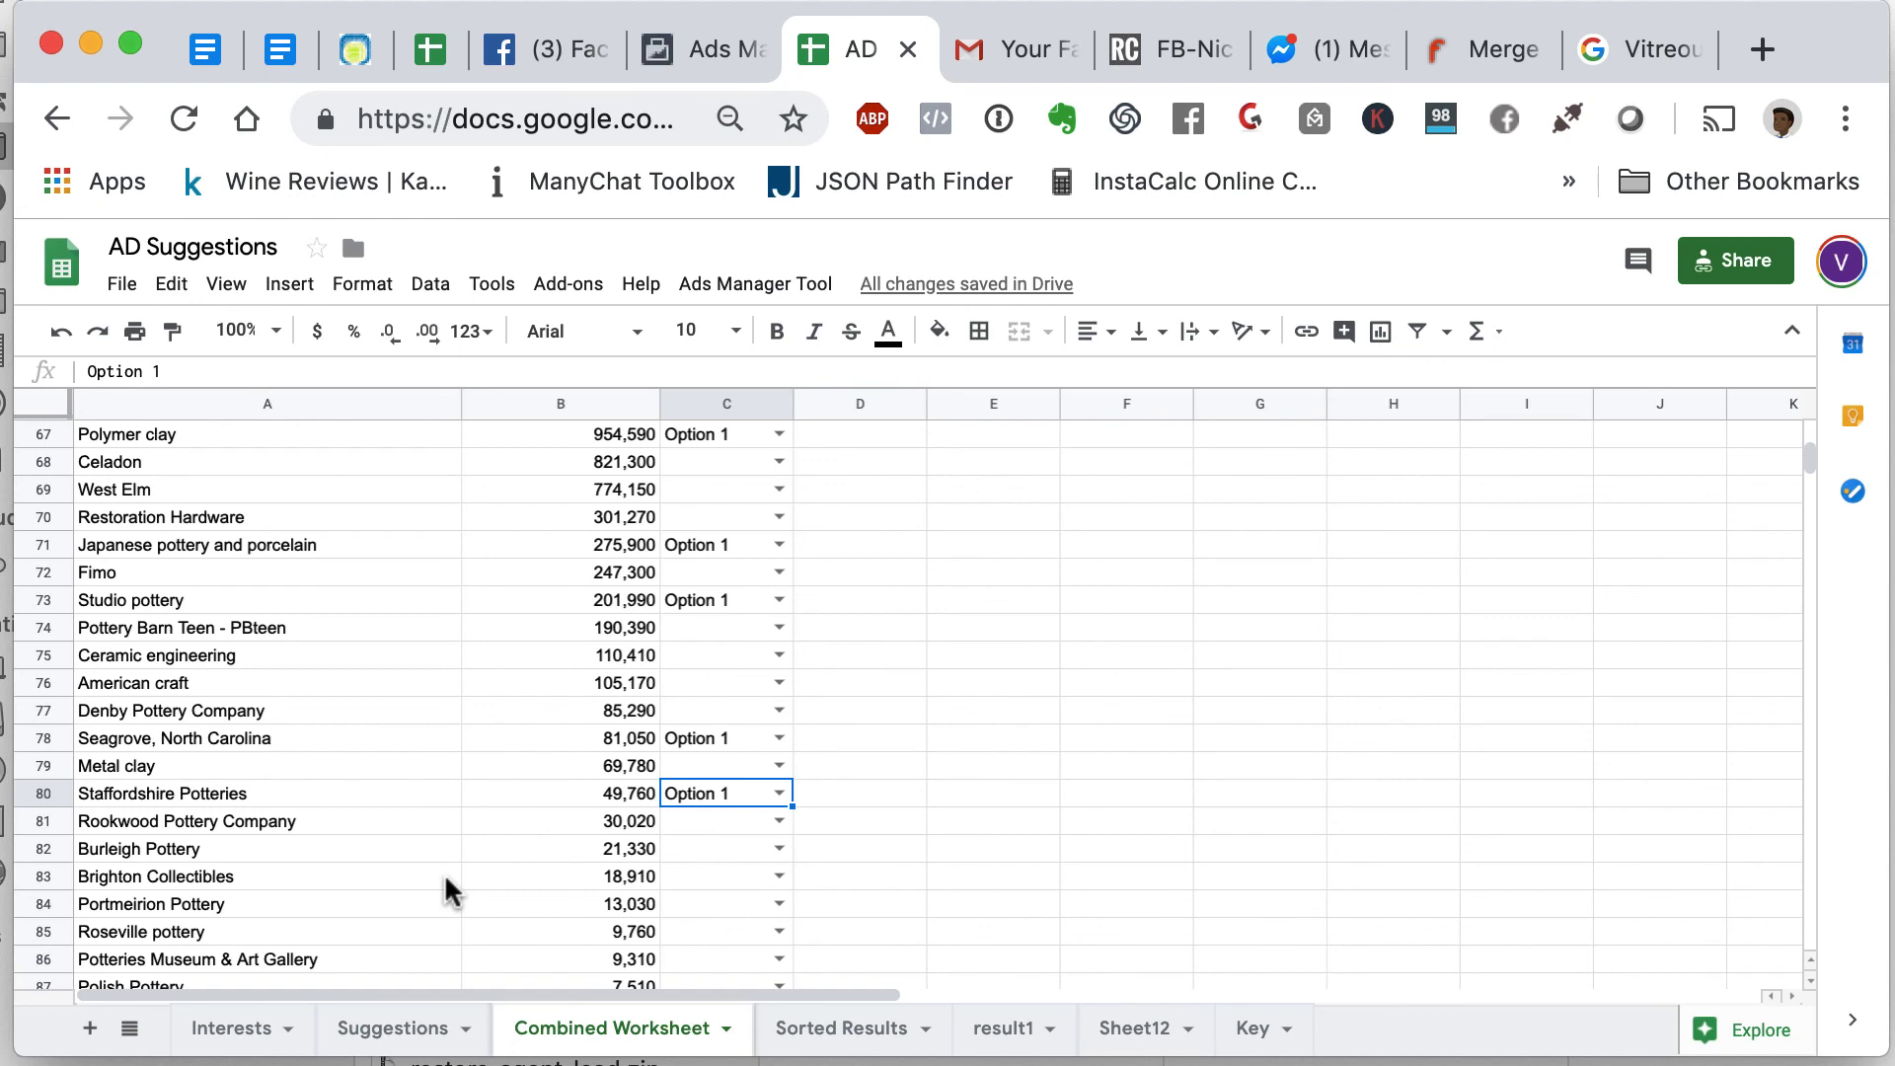
scroll(449, 892, "down", 5)
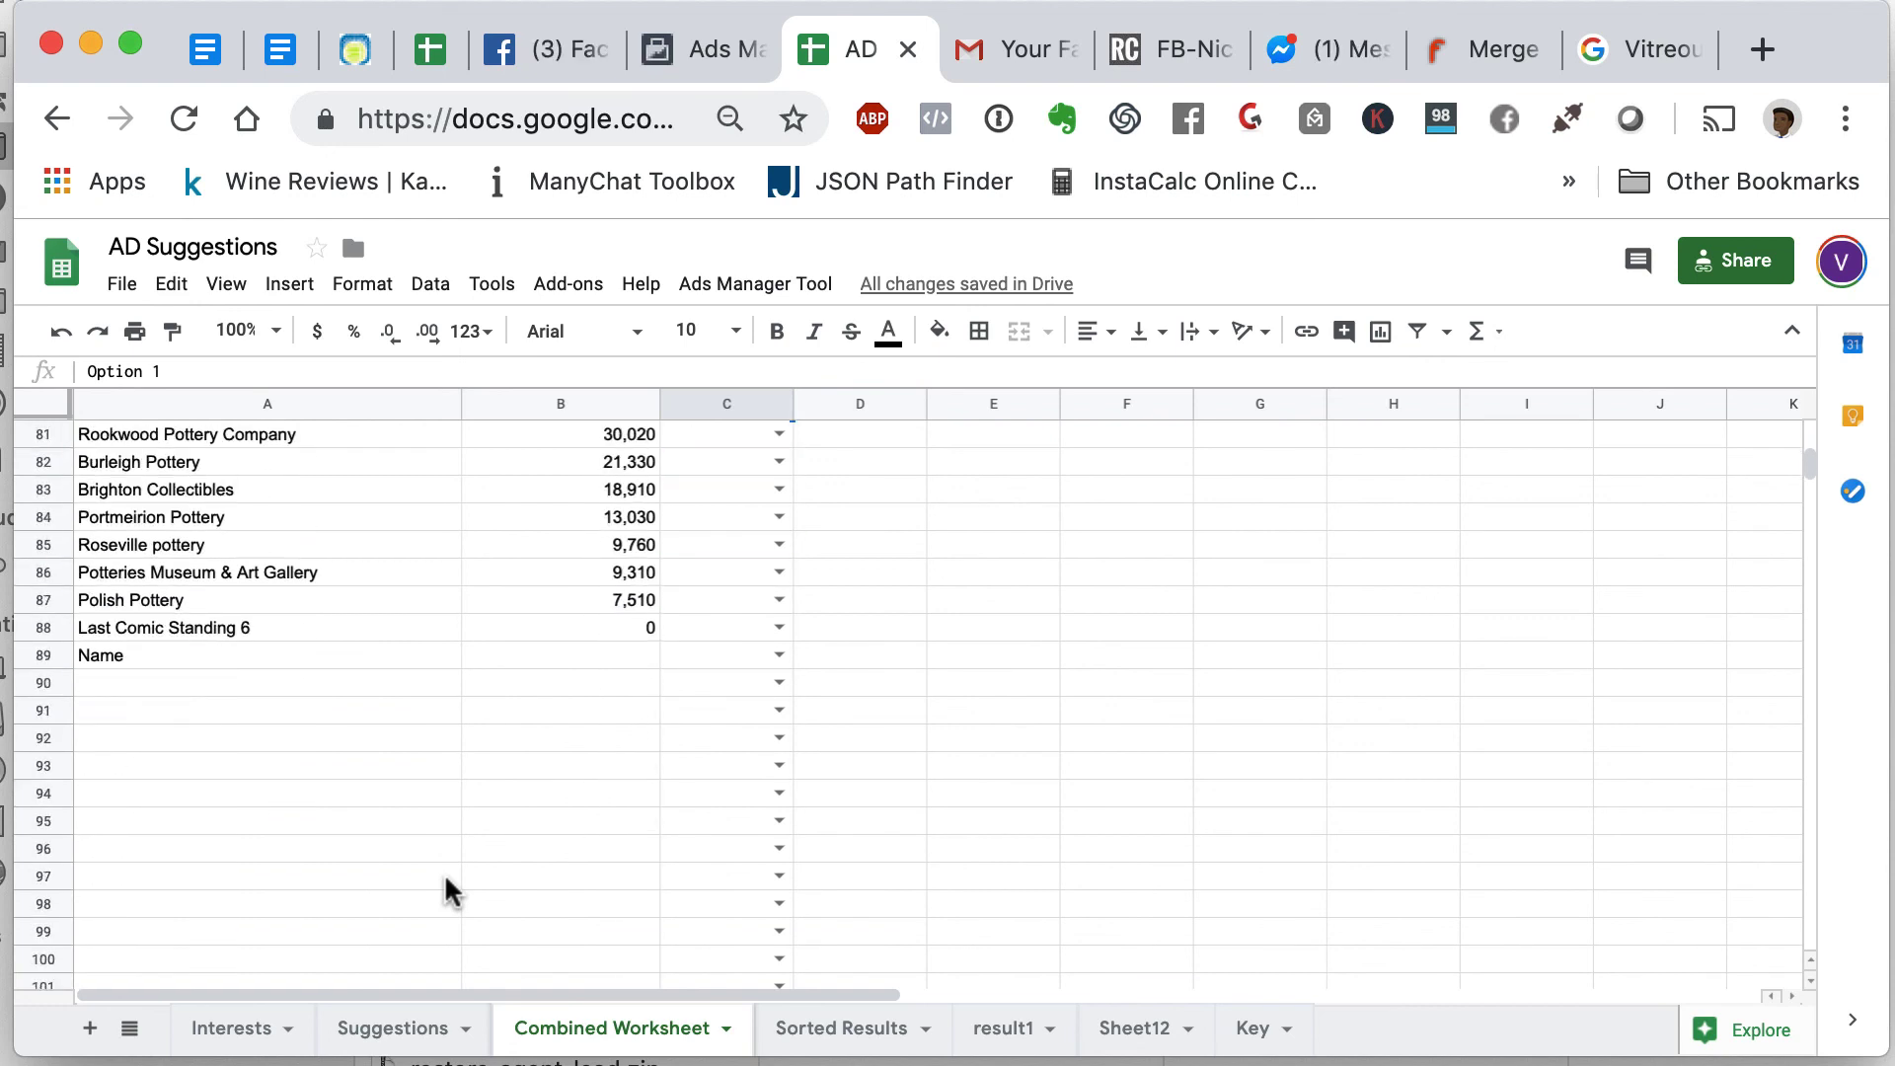
scroll(450, 891, "up", 1)
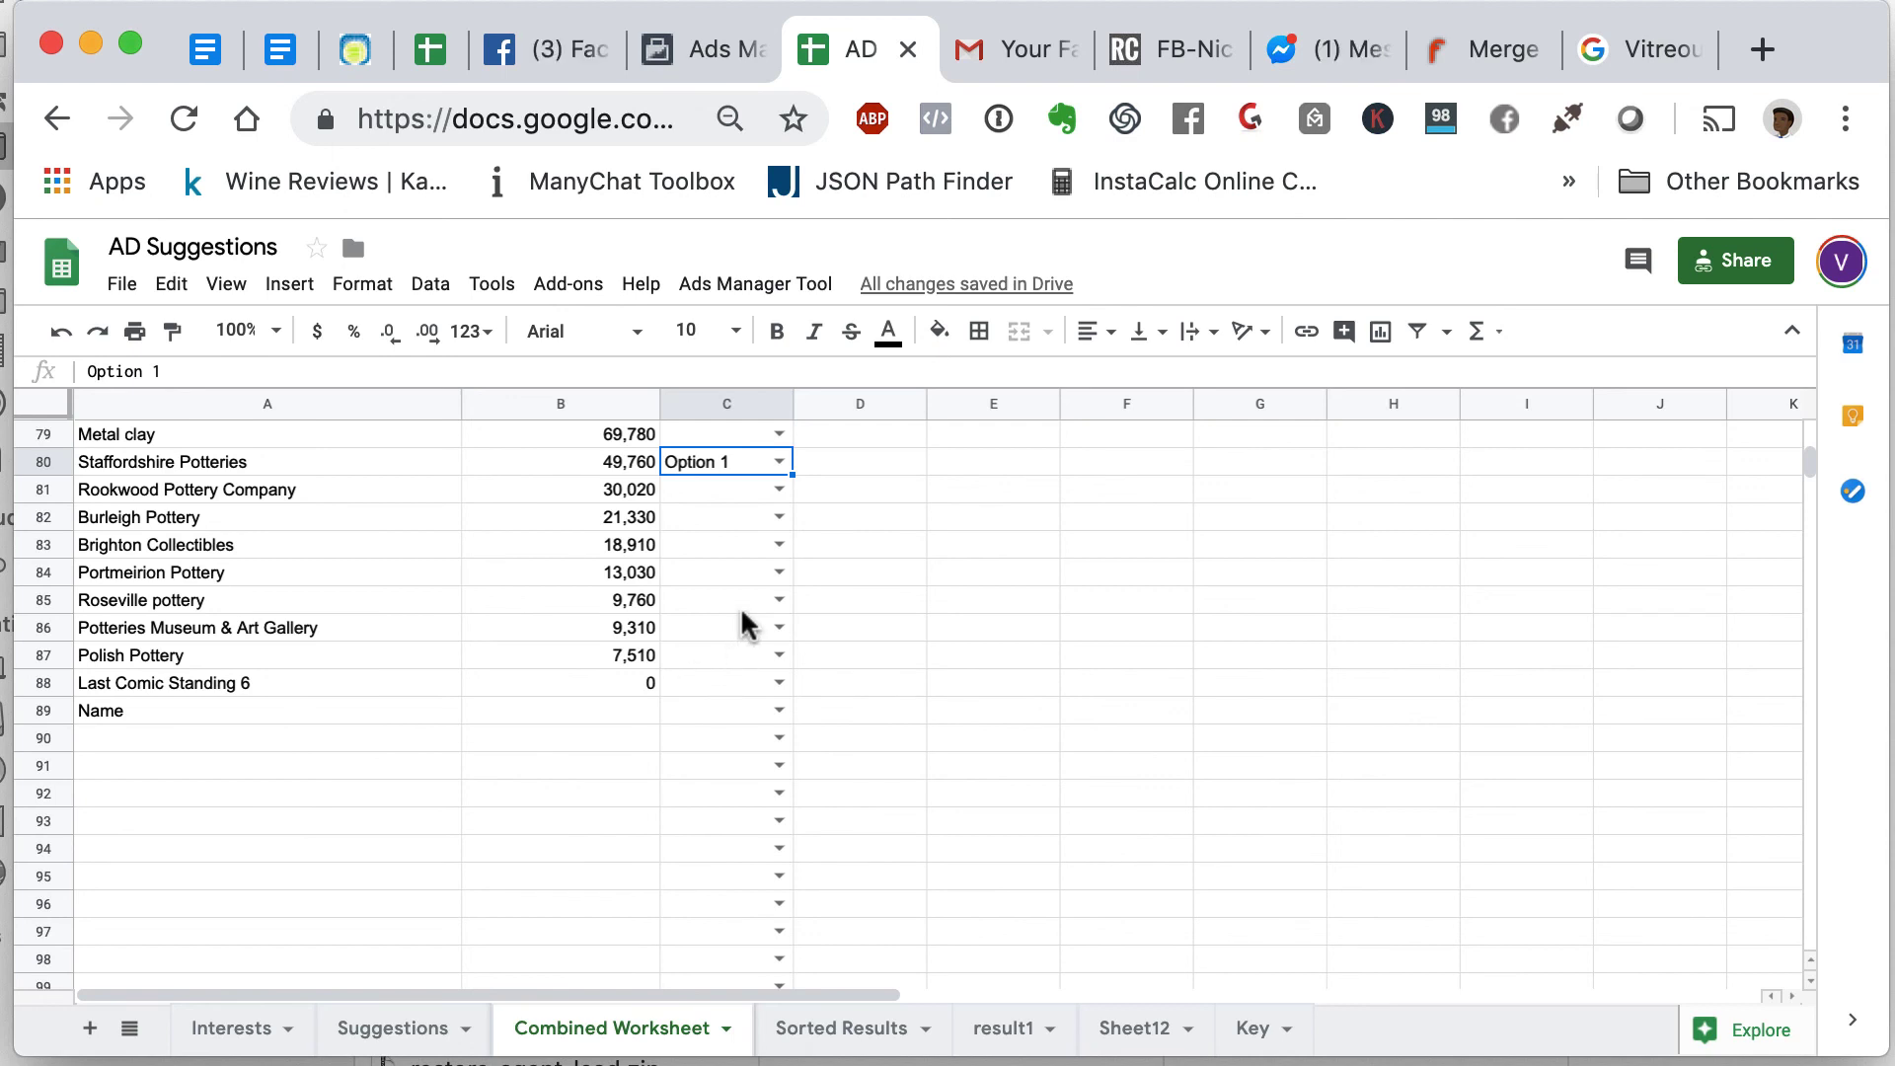
left_click(782, 624)
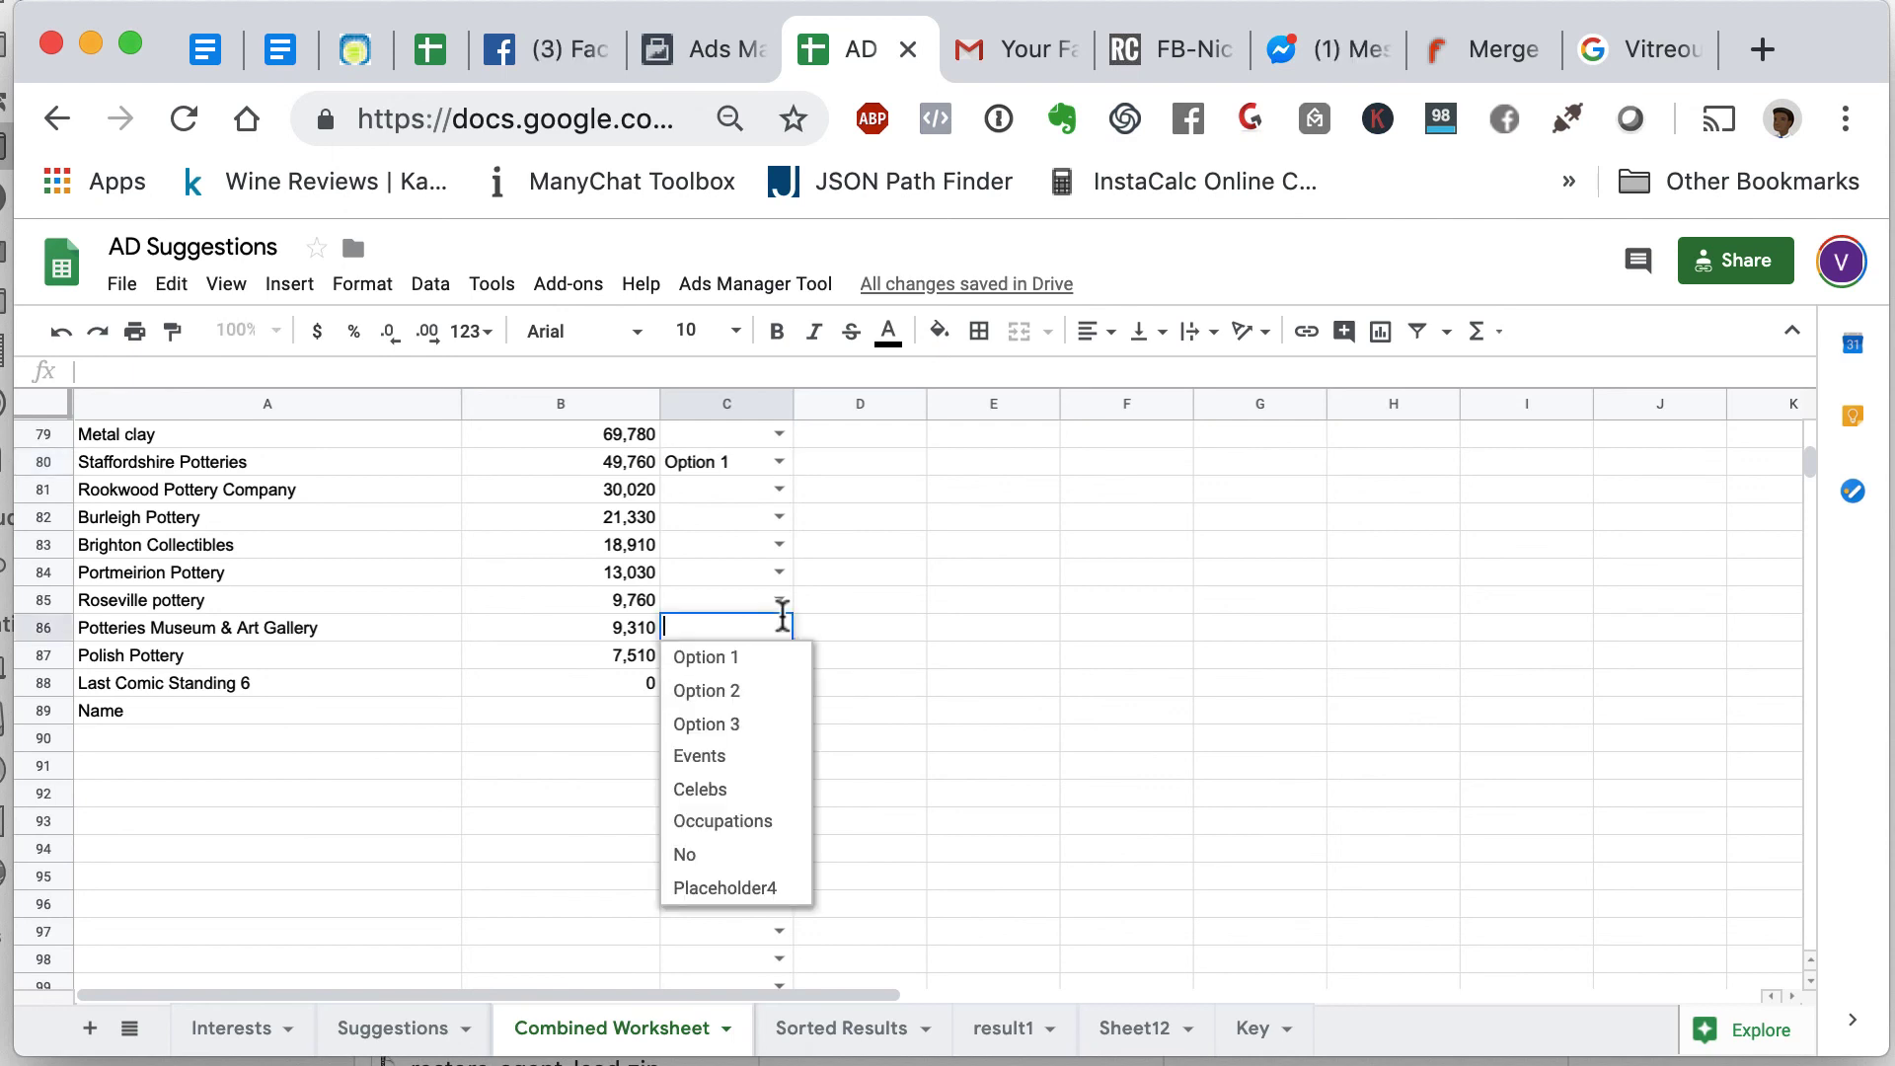
left_click(752, 657)
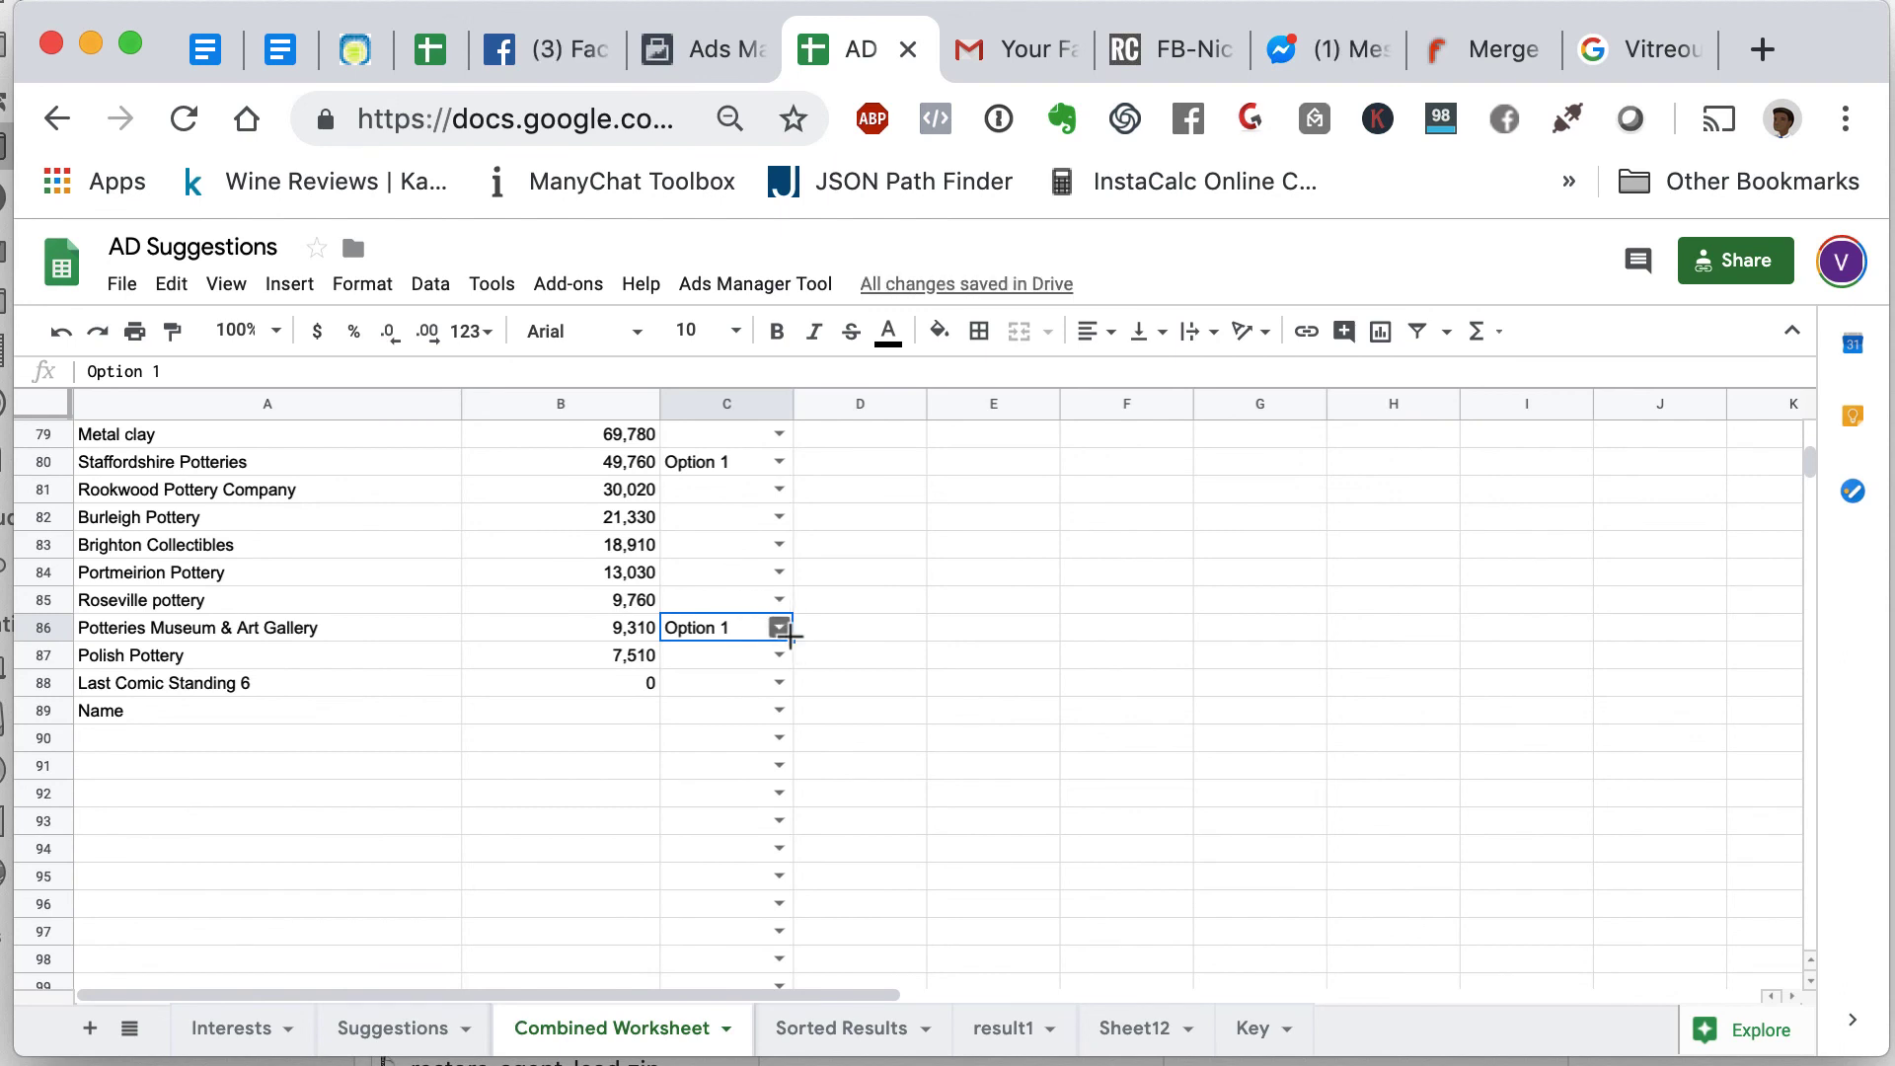
- Copy Option 1 and paste it over C81:C86, from Rookwood Pottery Company through Roseville pottery
left_click_drag(790, 637, 778, 496)
scroll(778, 496, "up", 2)
left_click(740, 604)
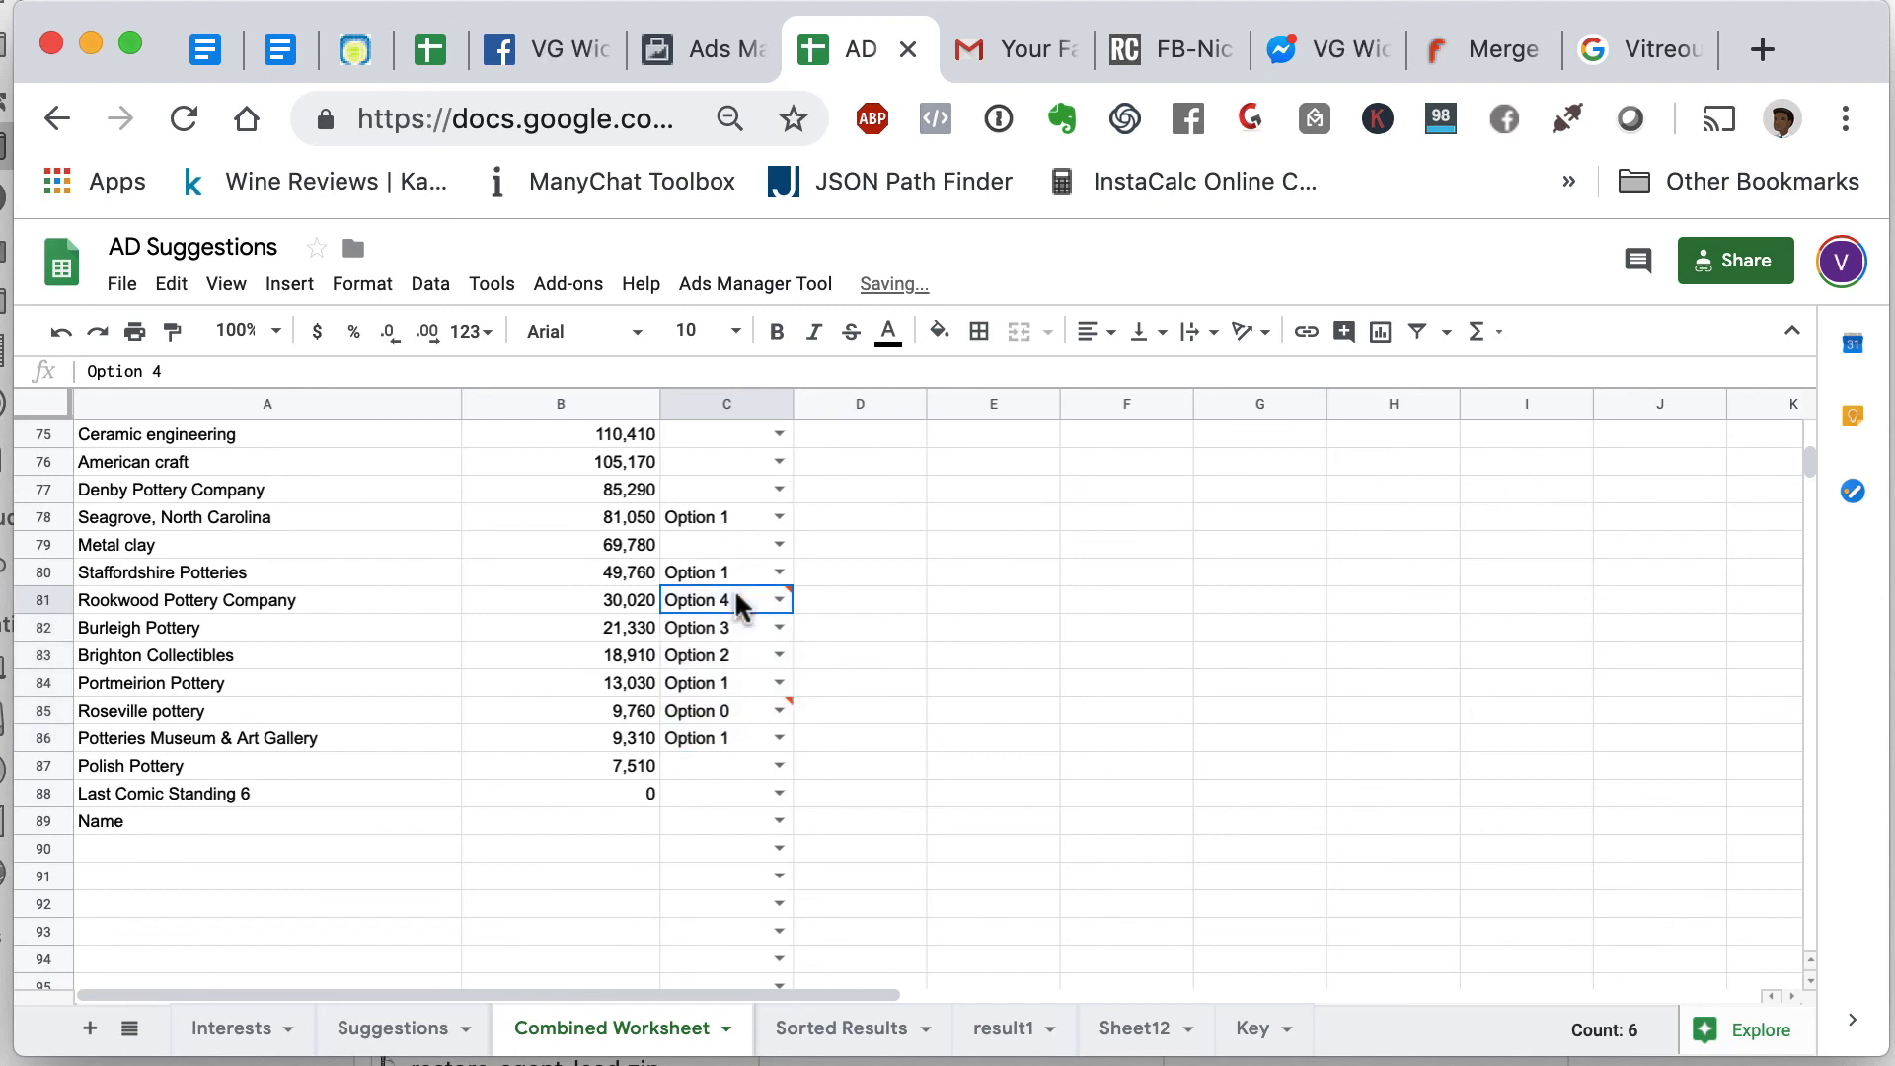
key("super+c")
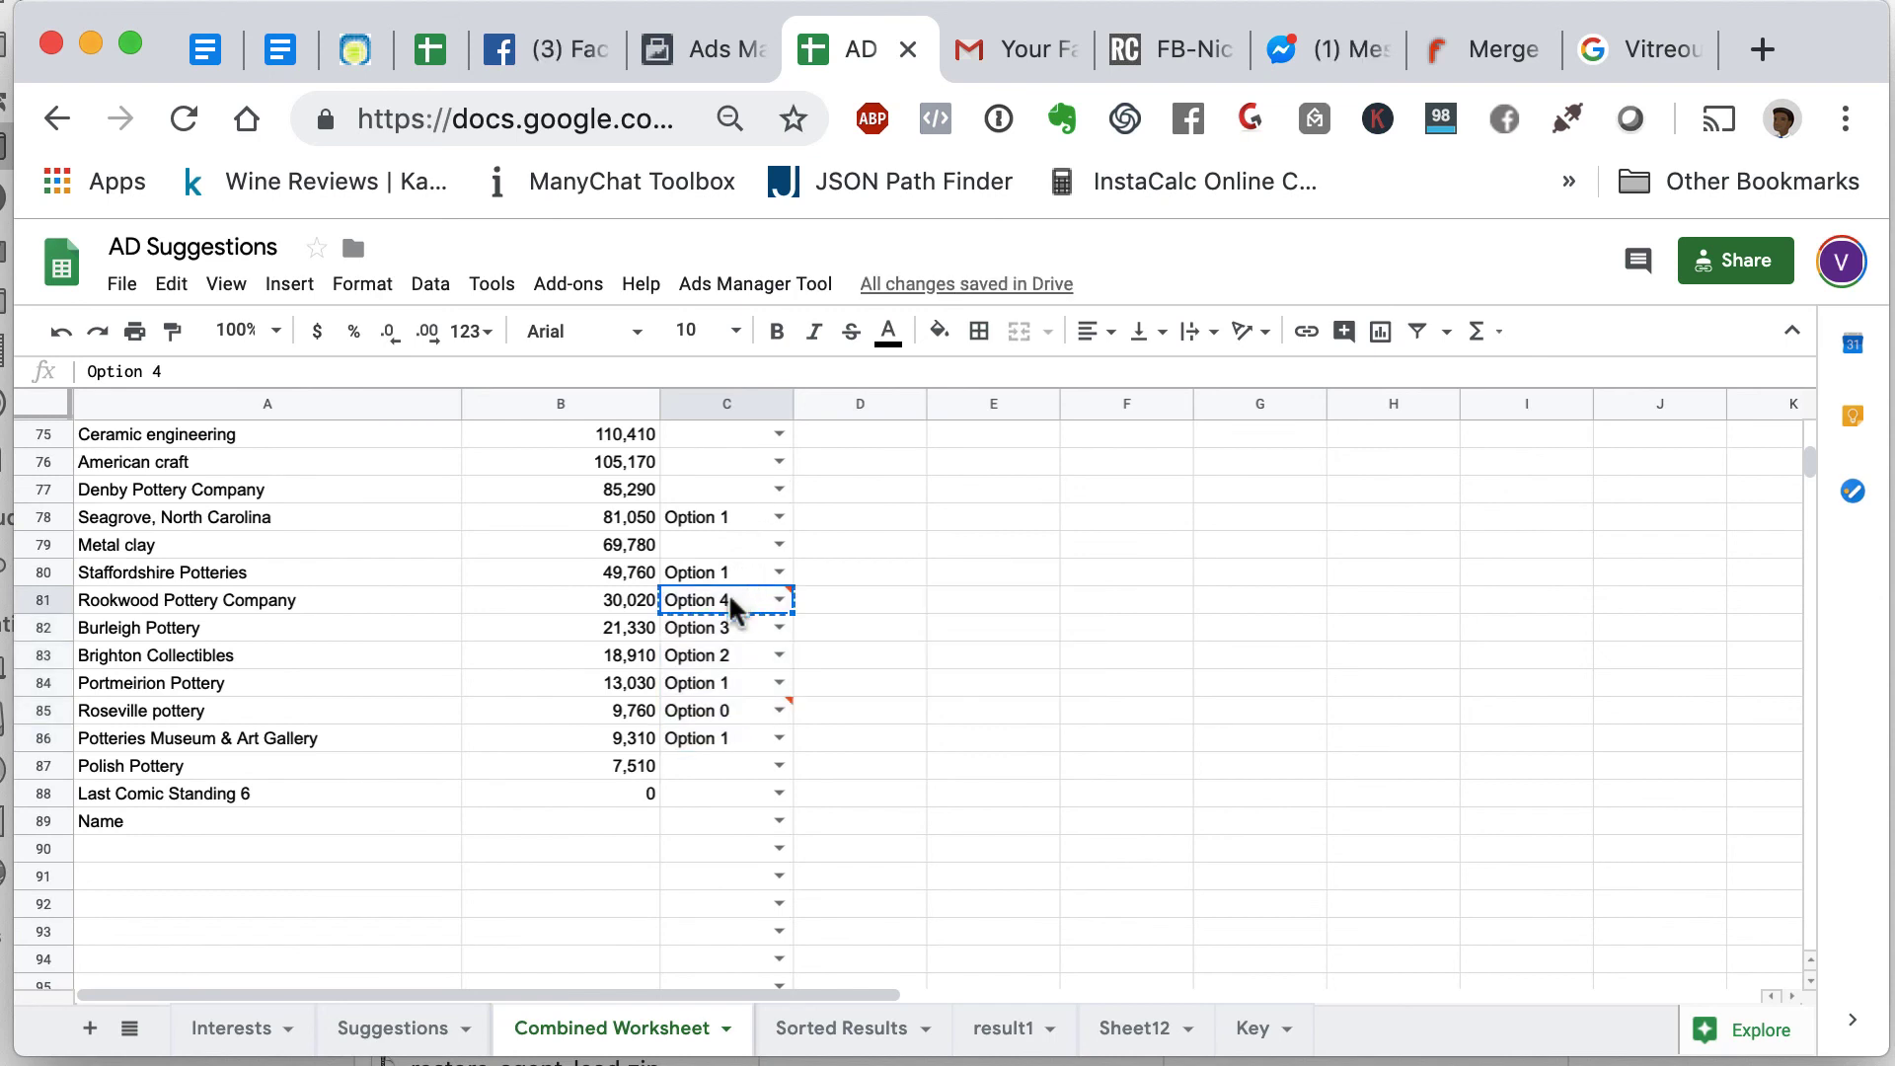
double_click(735, 607)
left_click(1110, 547)
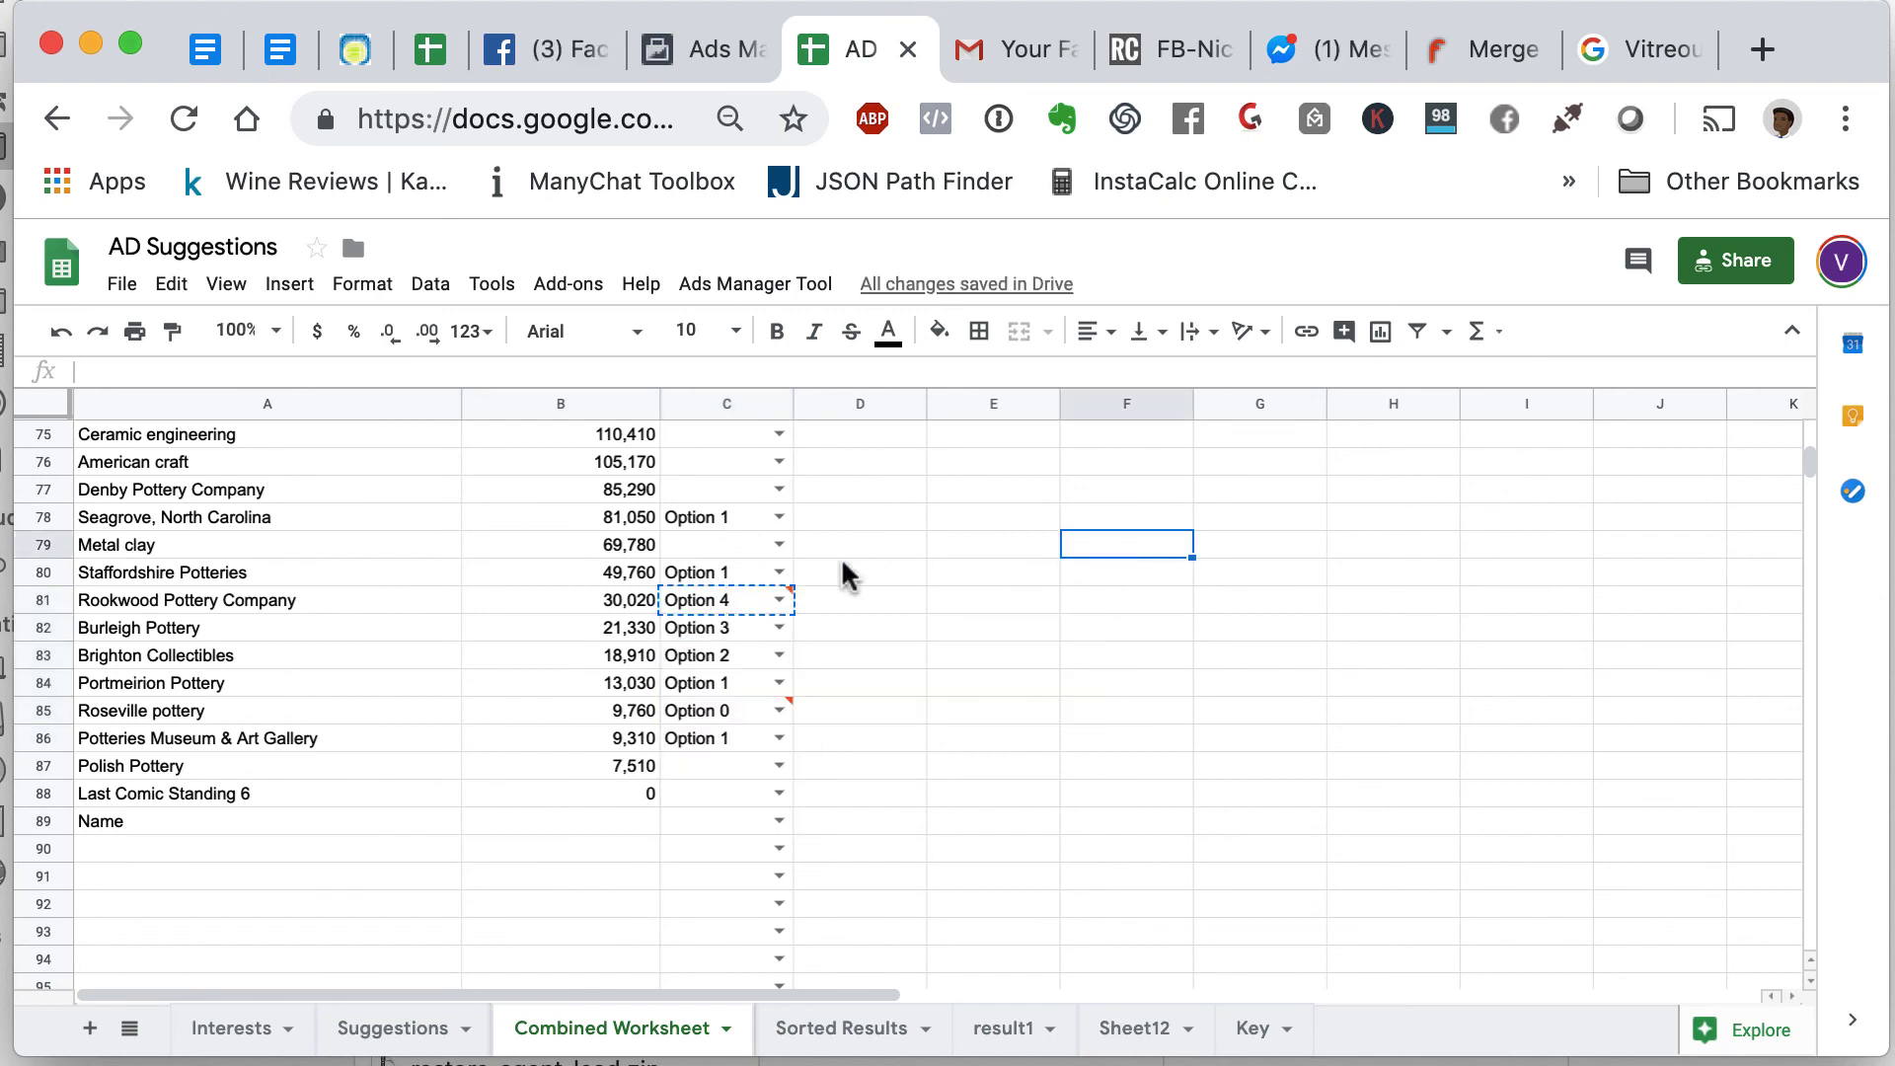
left_click(739, 582)
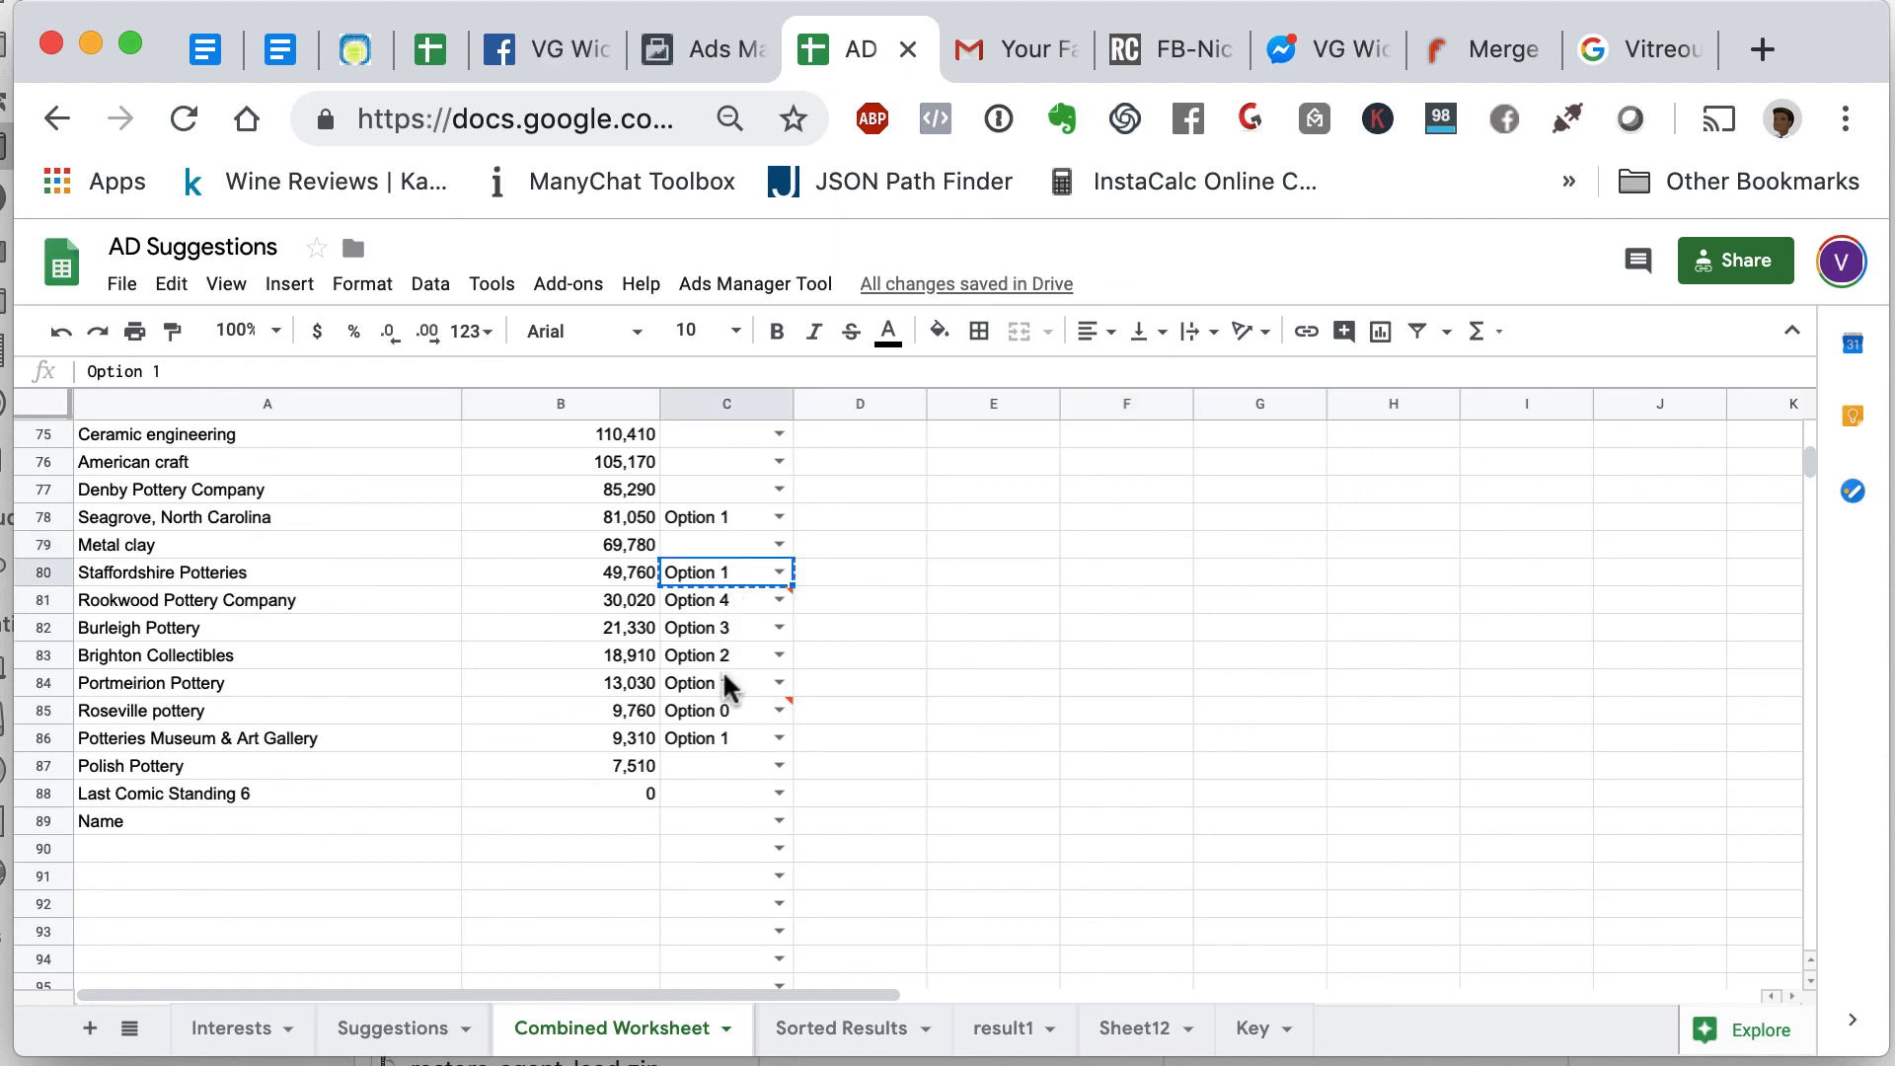
left_click(731, 751)
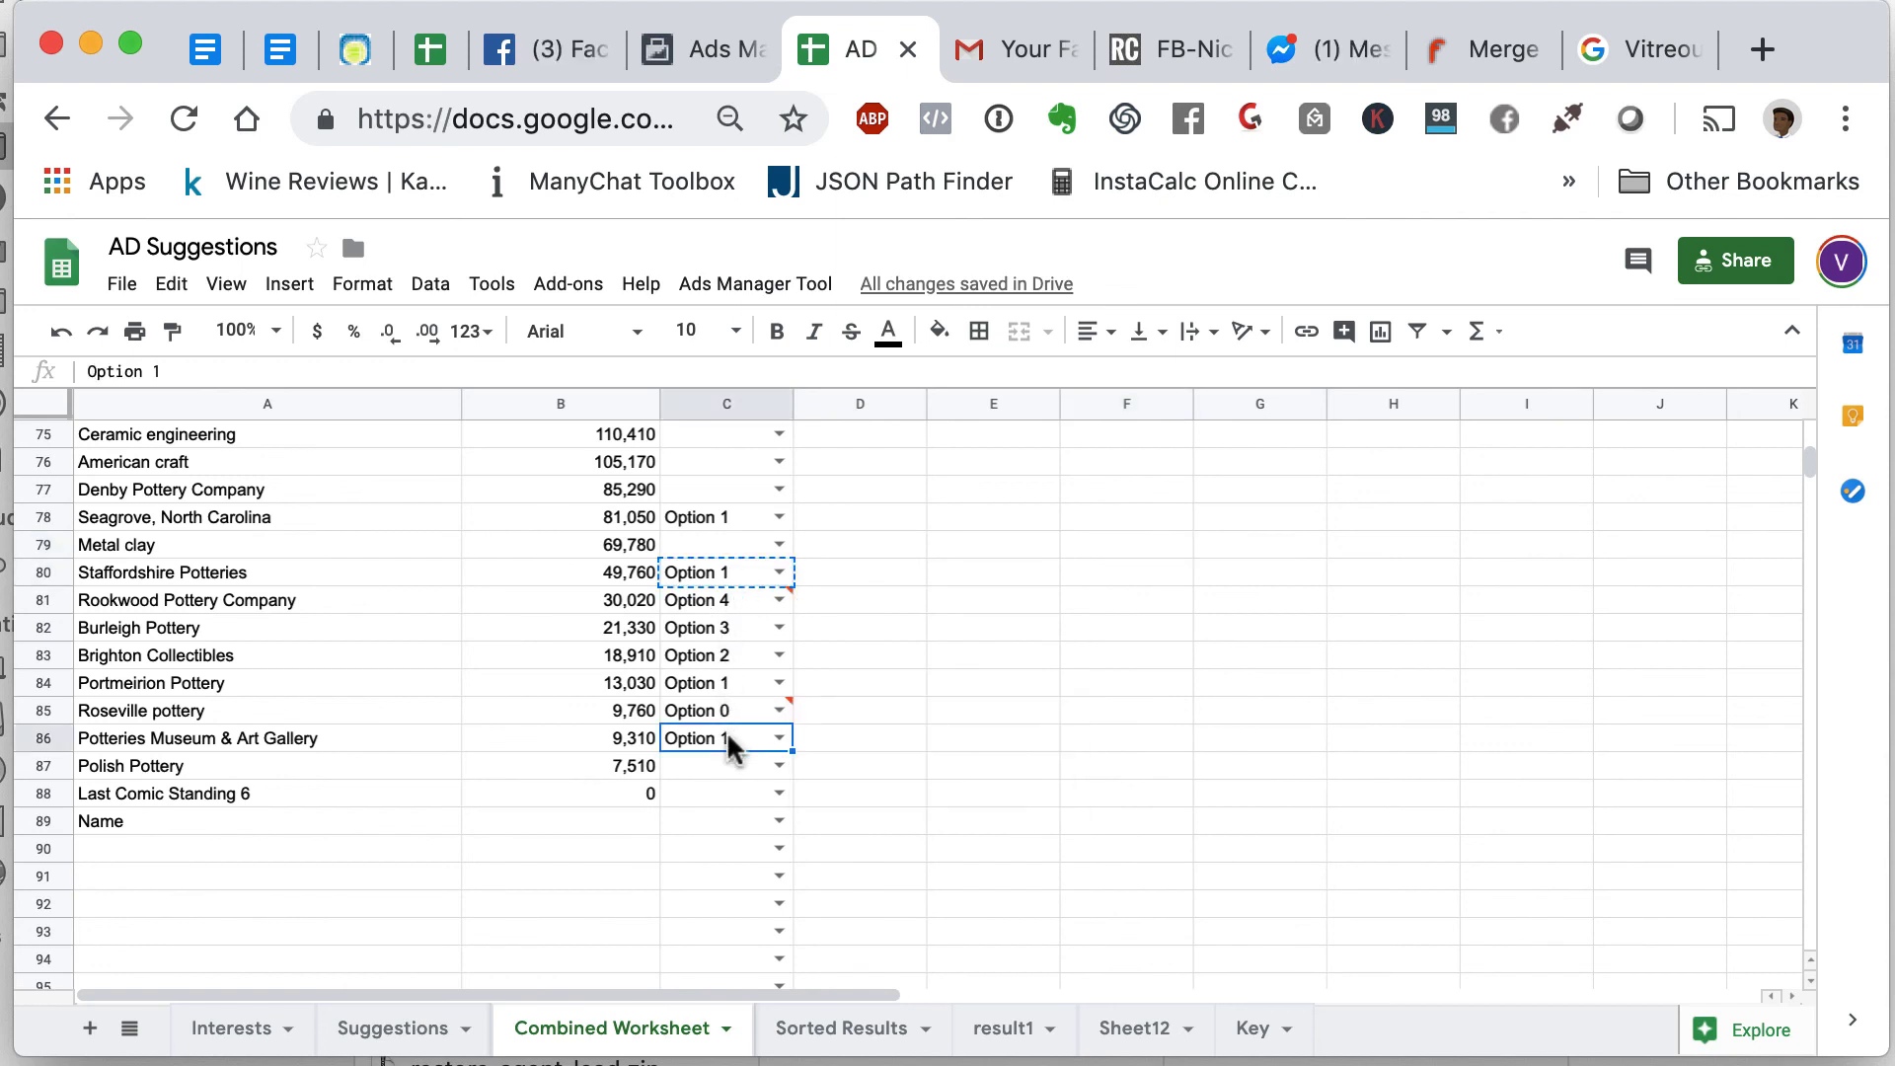
left_click(721, 604, "shift")
key("ctrl+v")
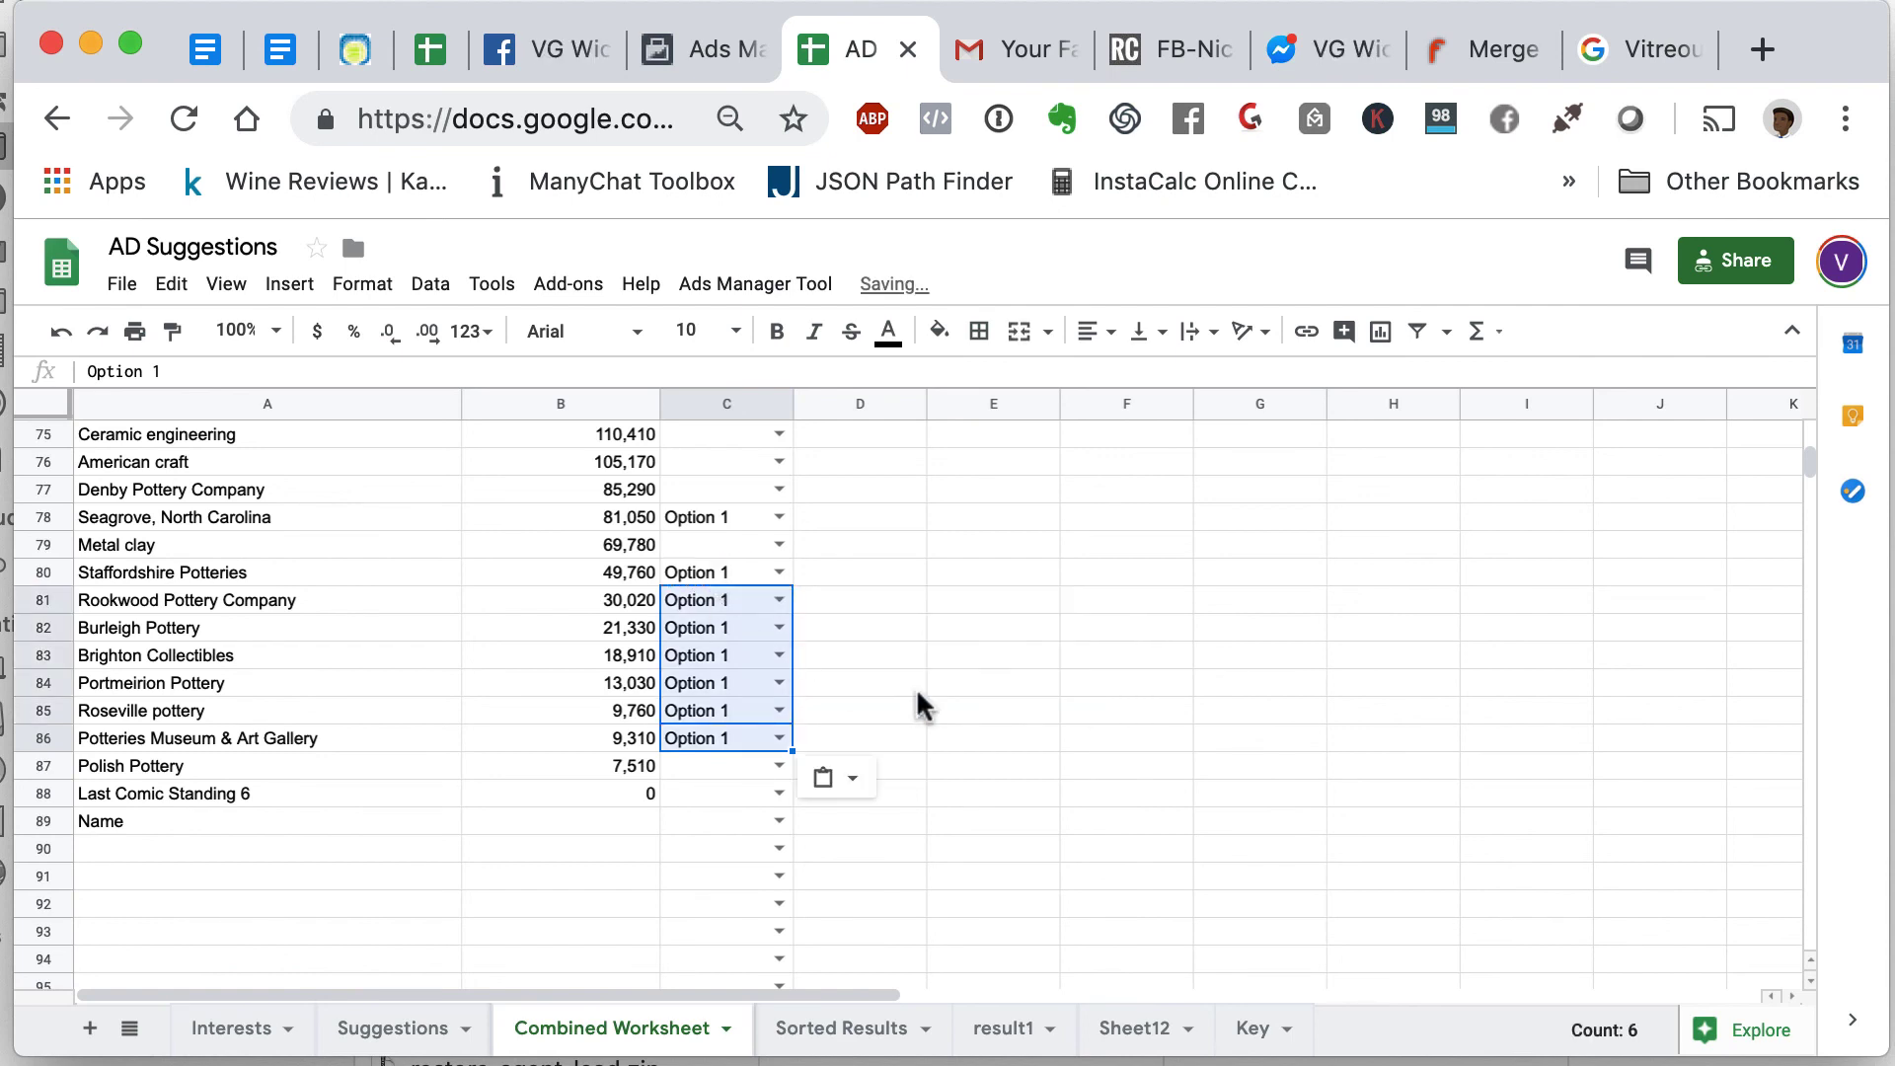
left_click(918, 691)
scroll(920, 705, "up", 2)
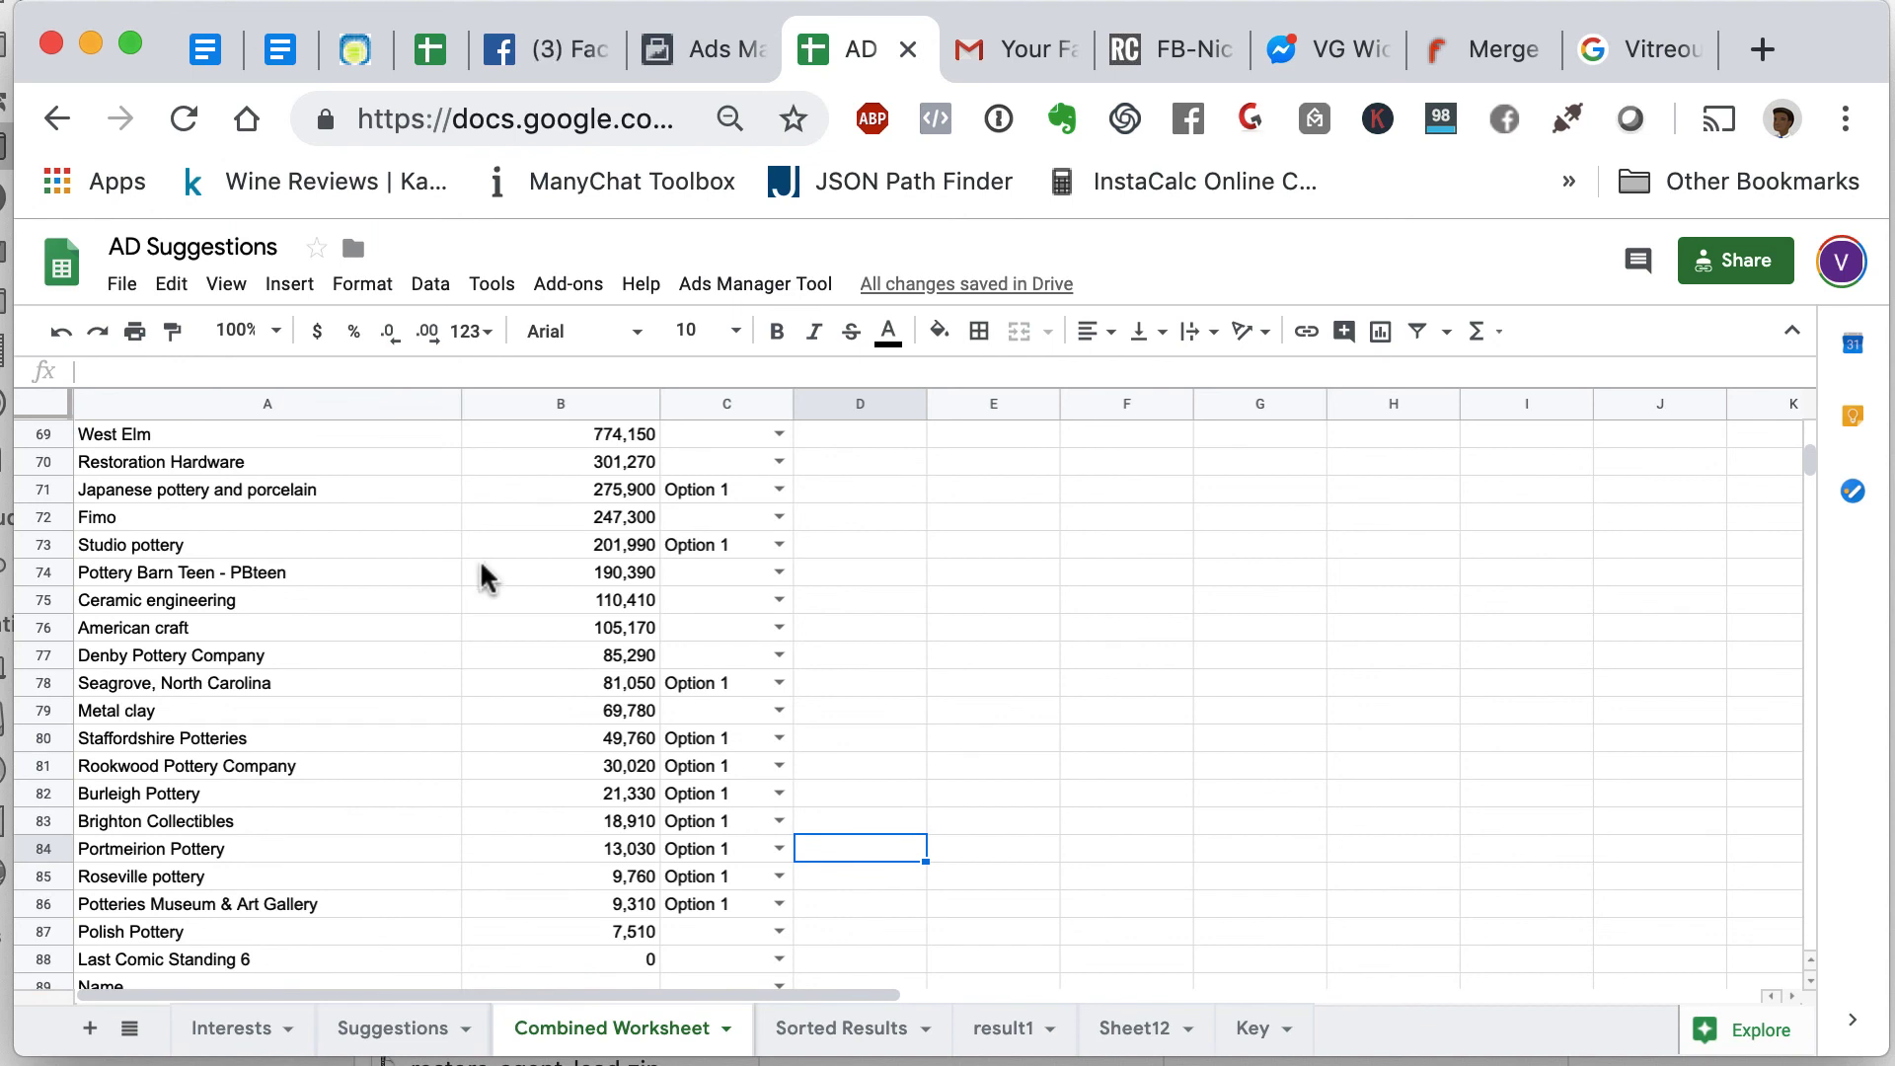
scroll(484, 577, "up", 1)
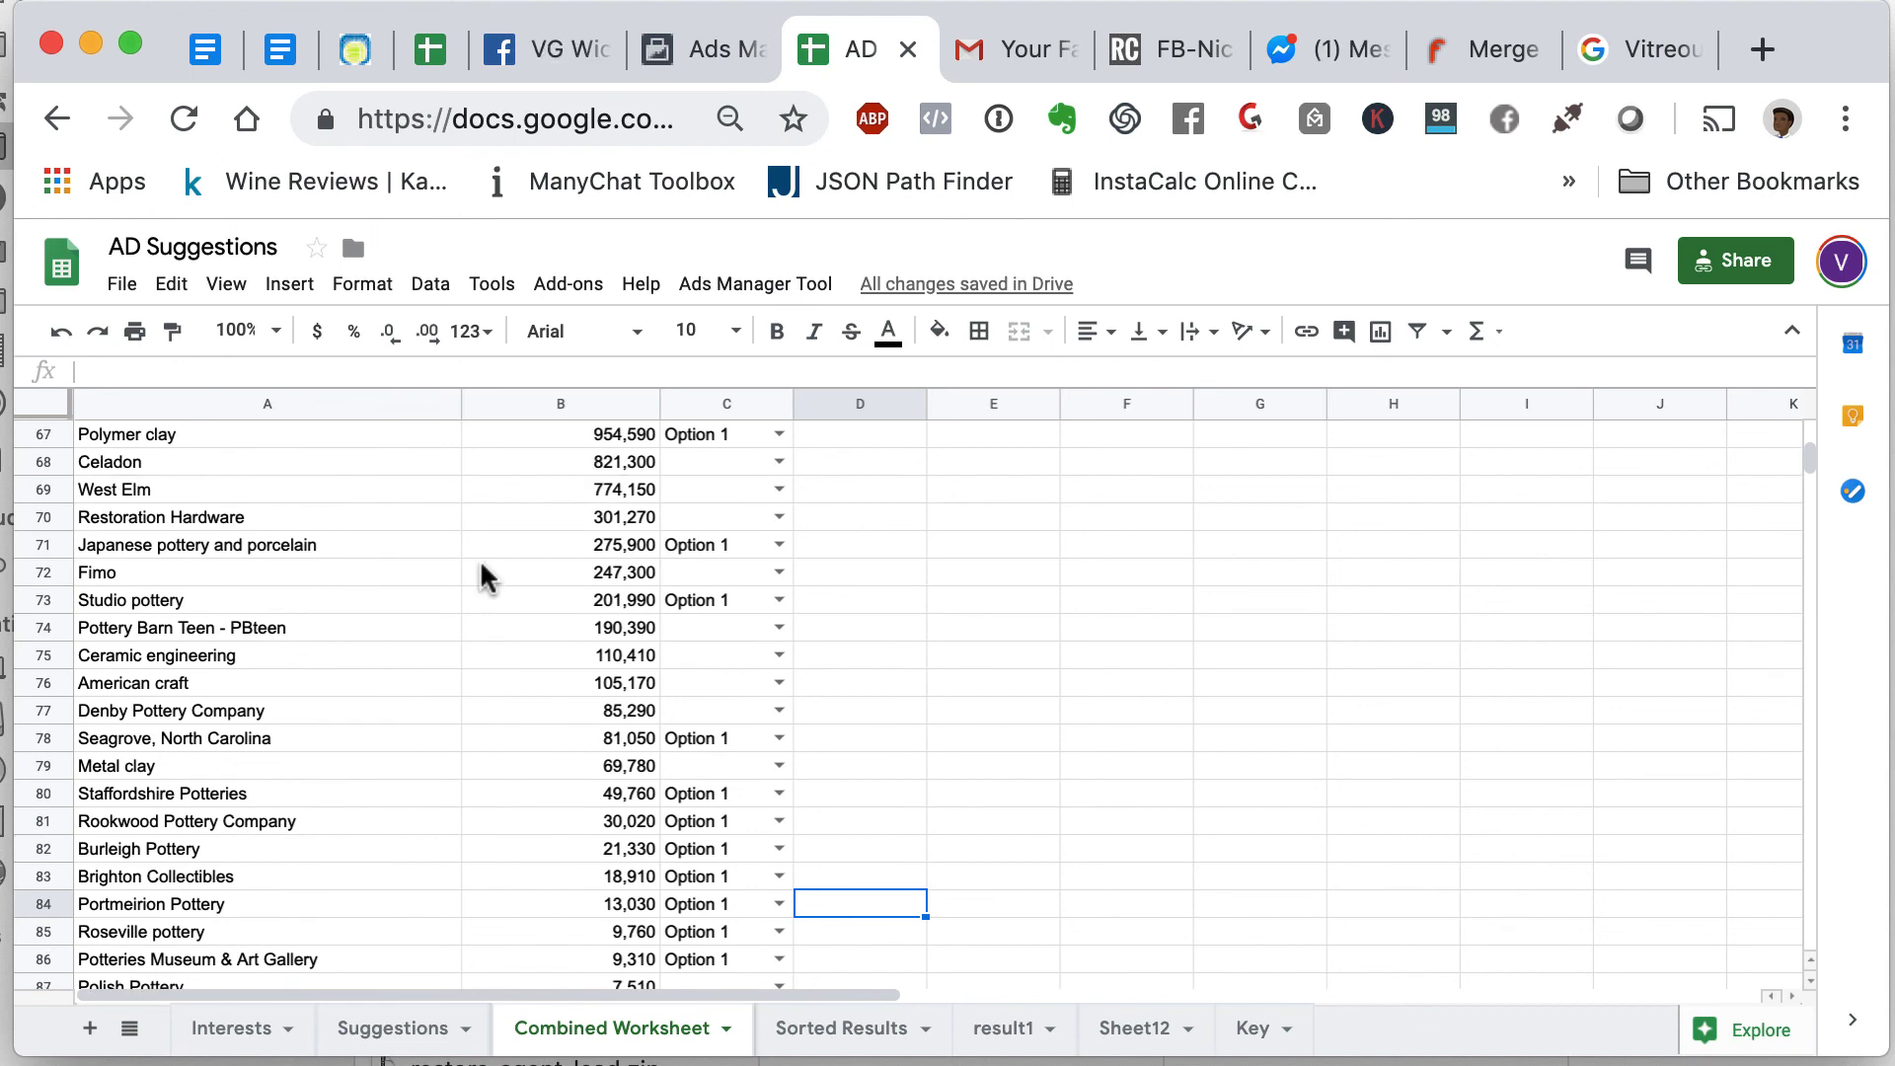
- Search Google for Fimo, replacing the previous Vitreous enamel query, to see what it is
left_click(237, 578)
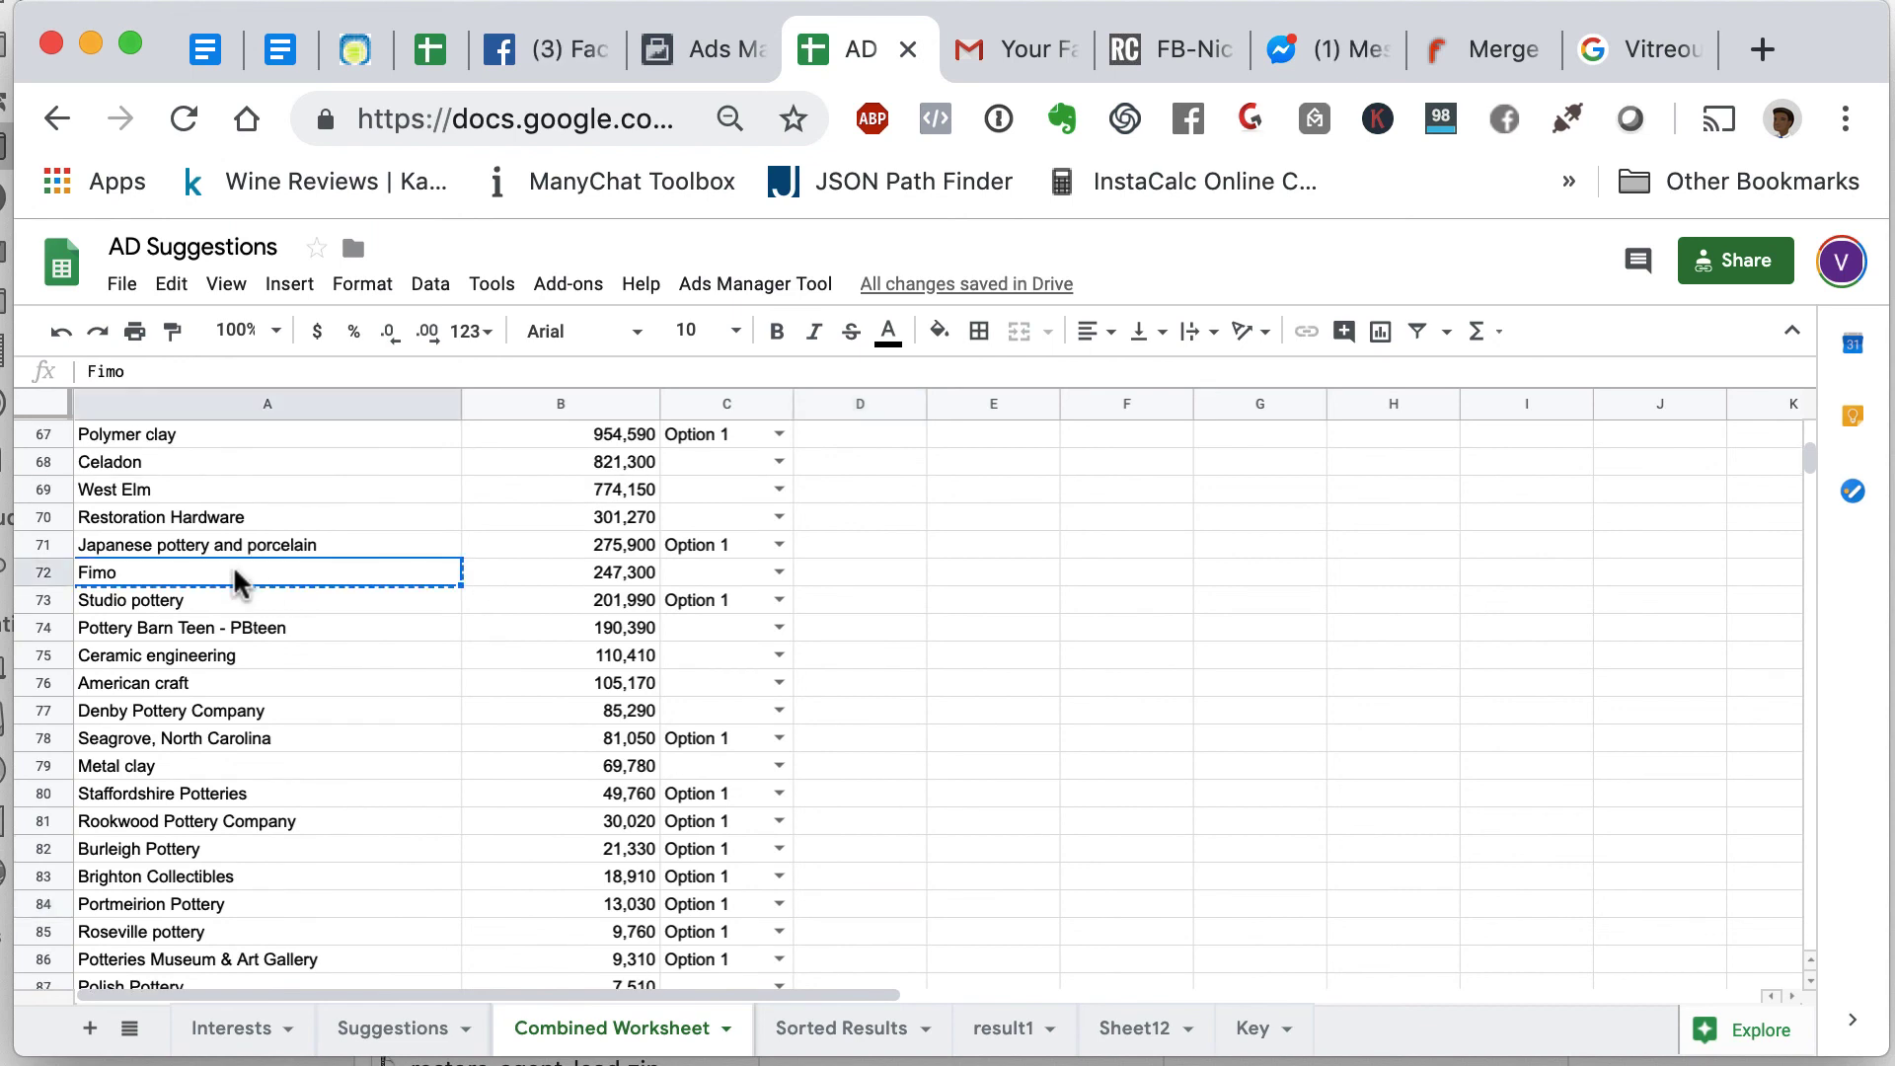
left_click(1629, 50)
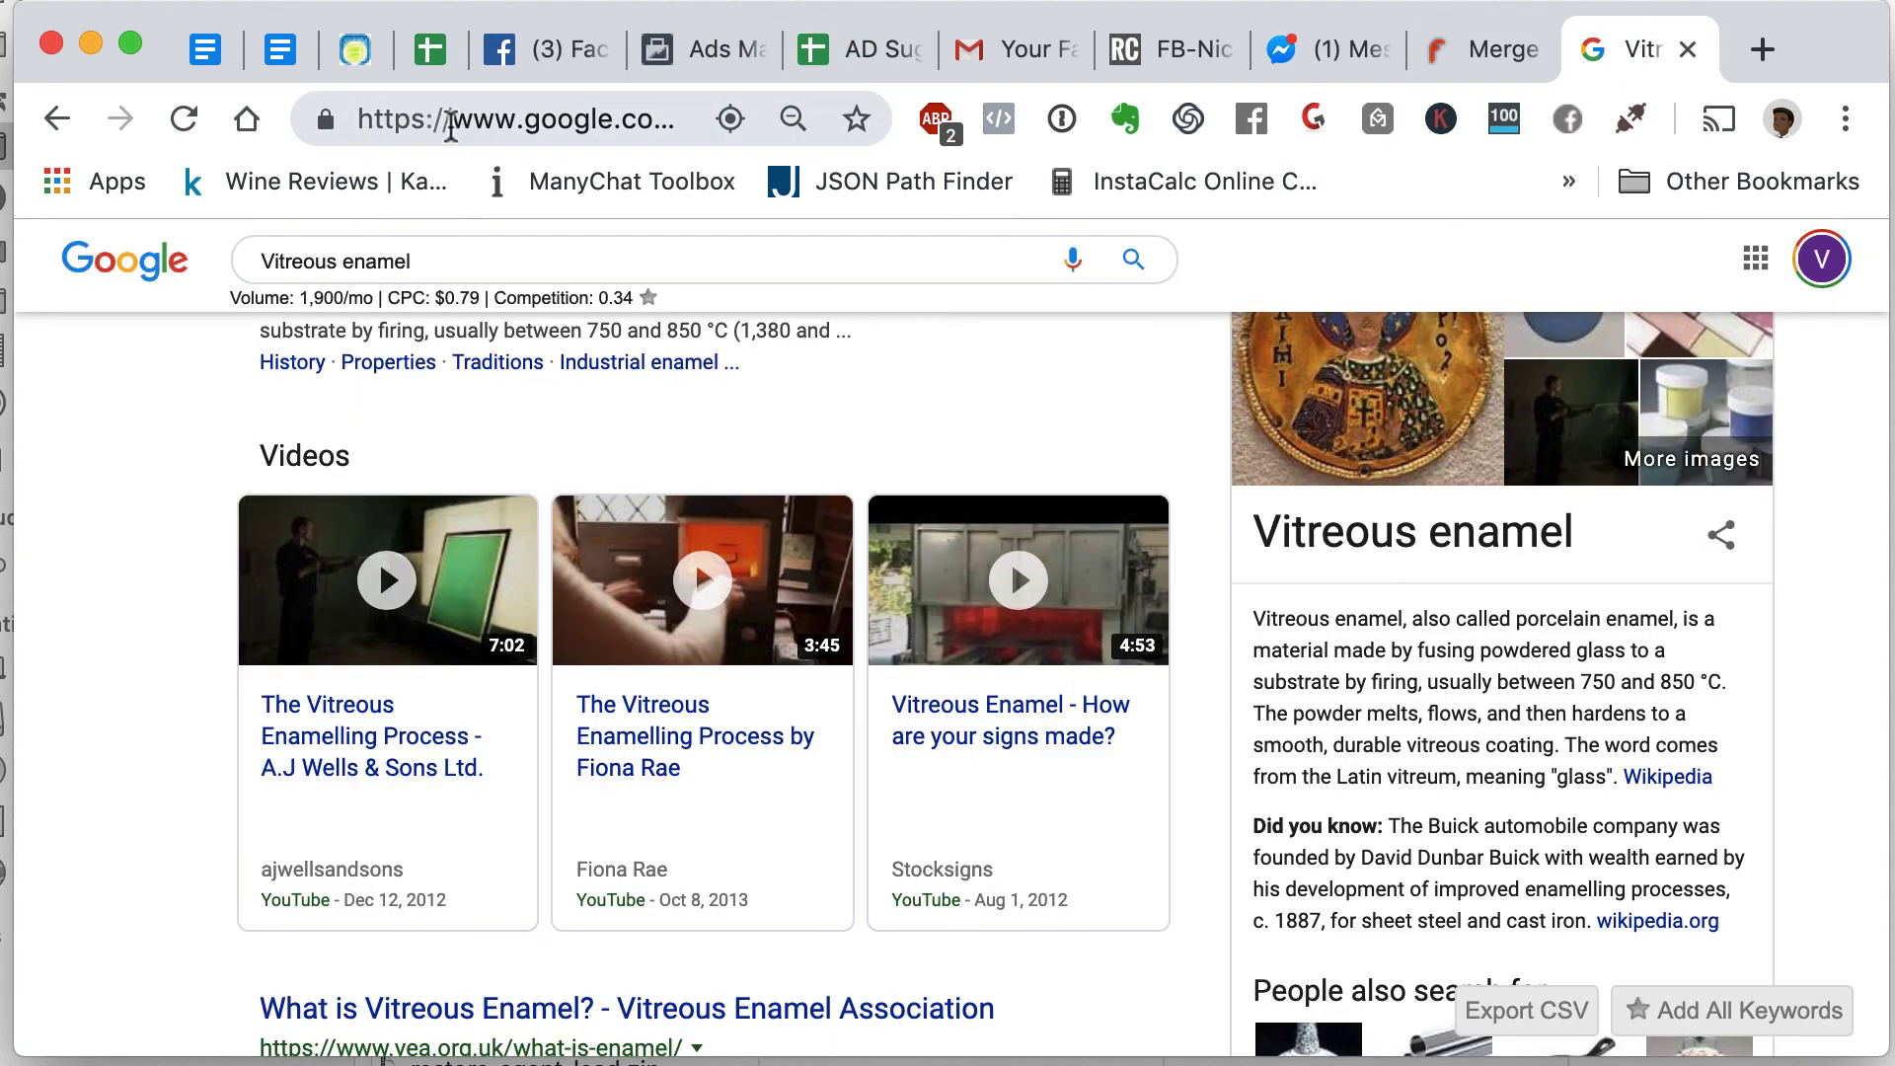
left_click(450, 119)
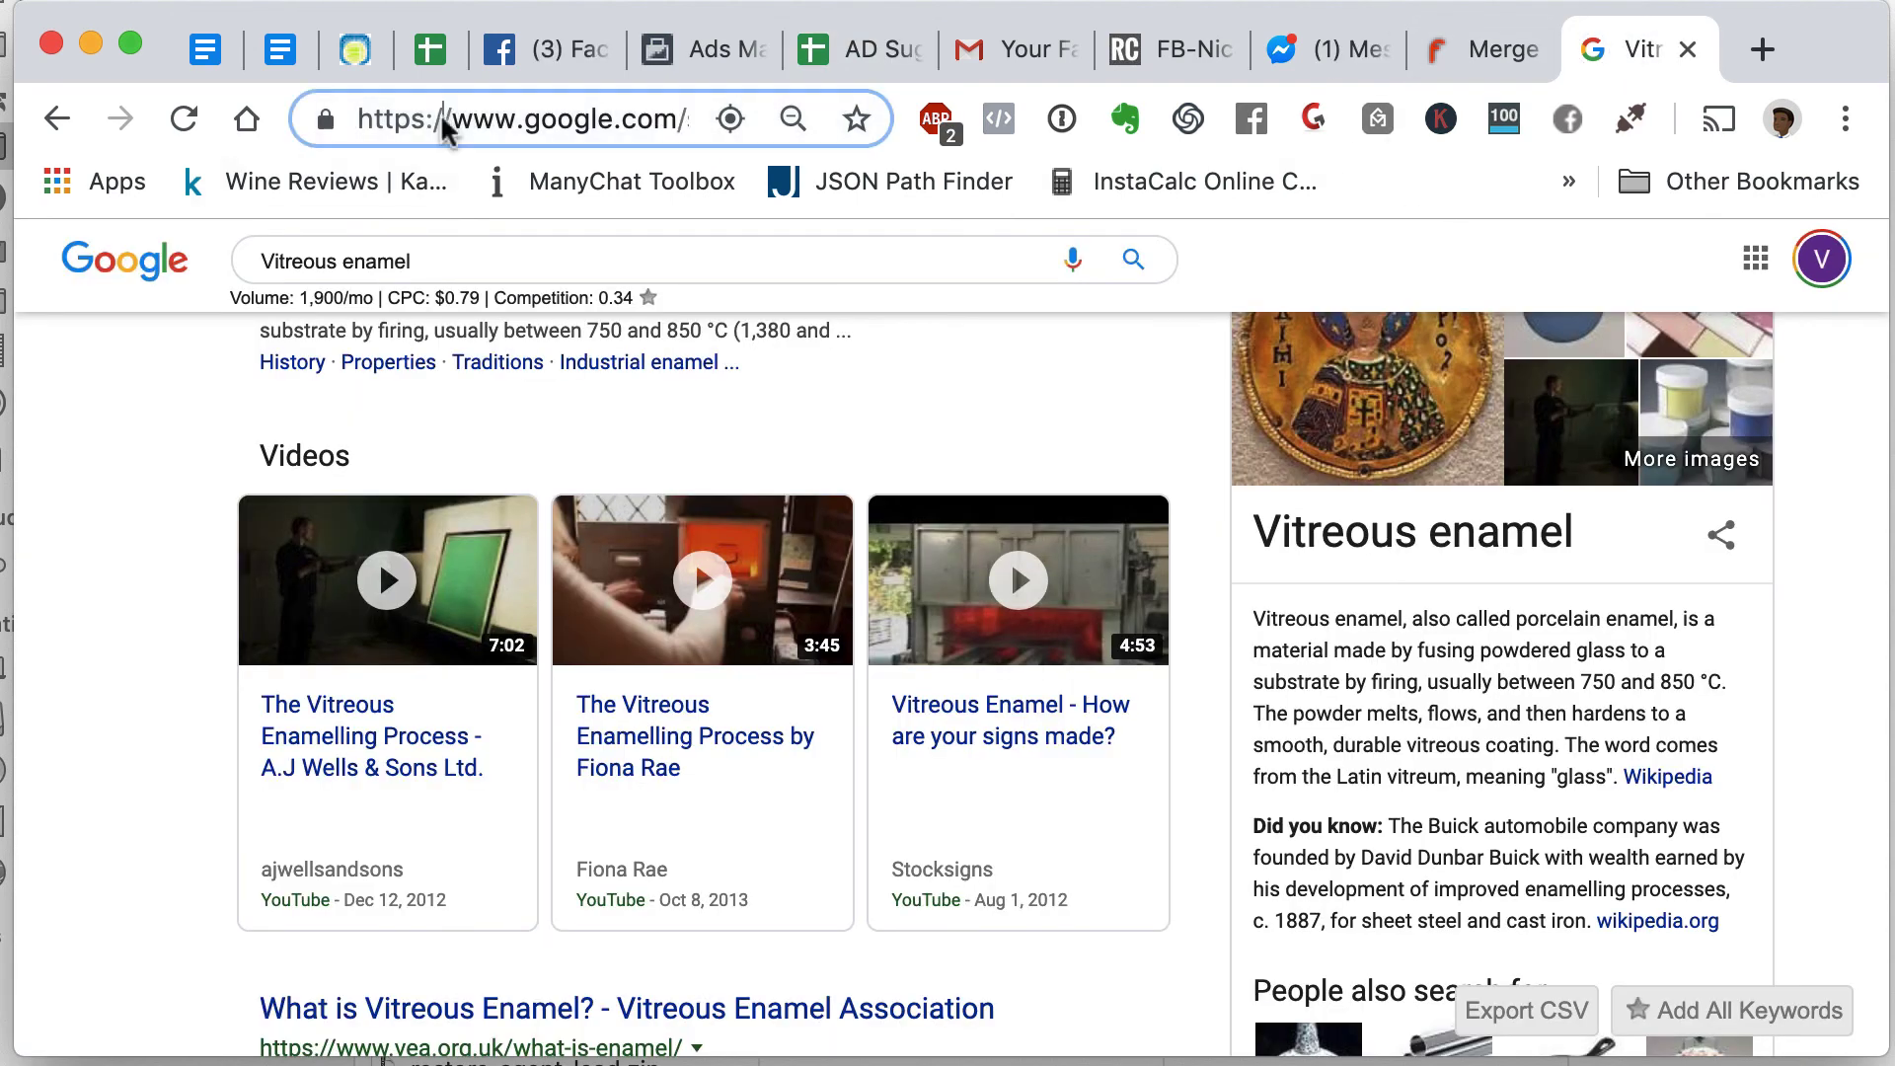
triple_click(440, 252)
key("super+v")
key("Return")
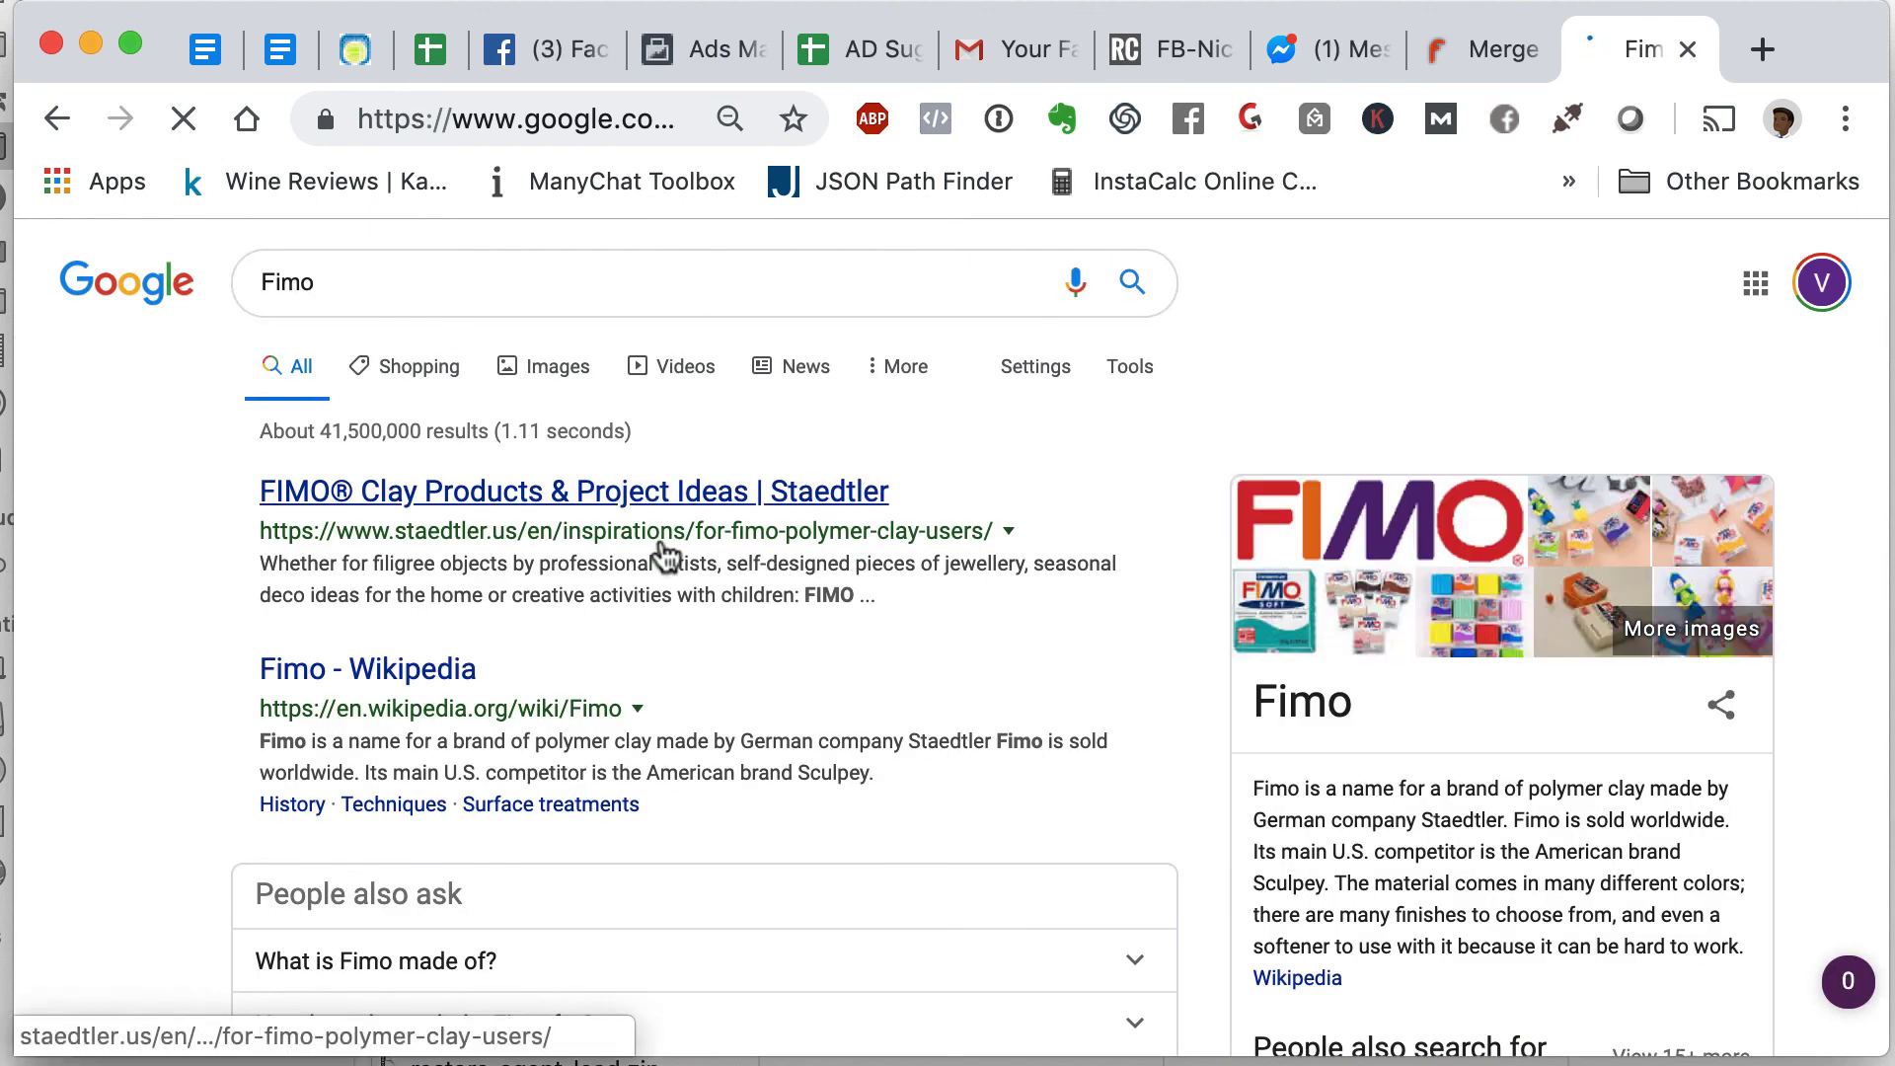
scroll(1341, 748, "down", 2)
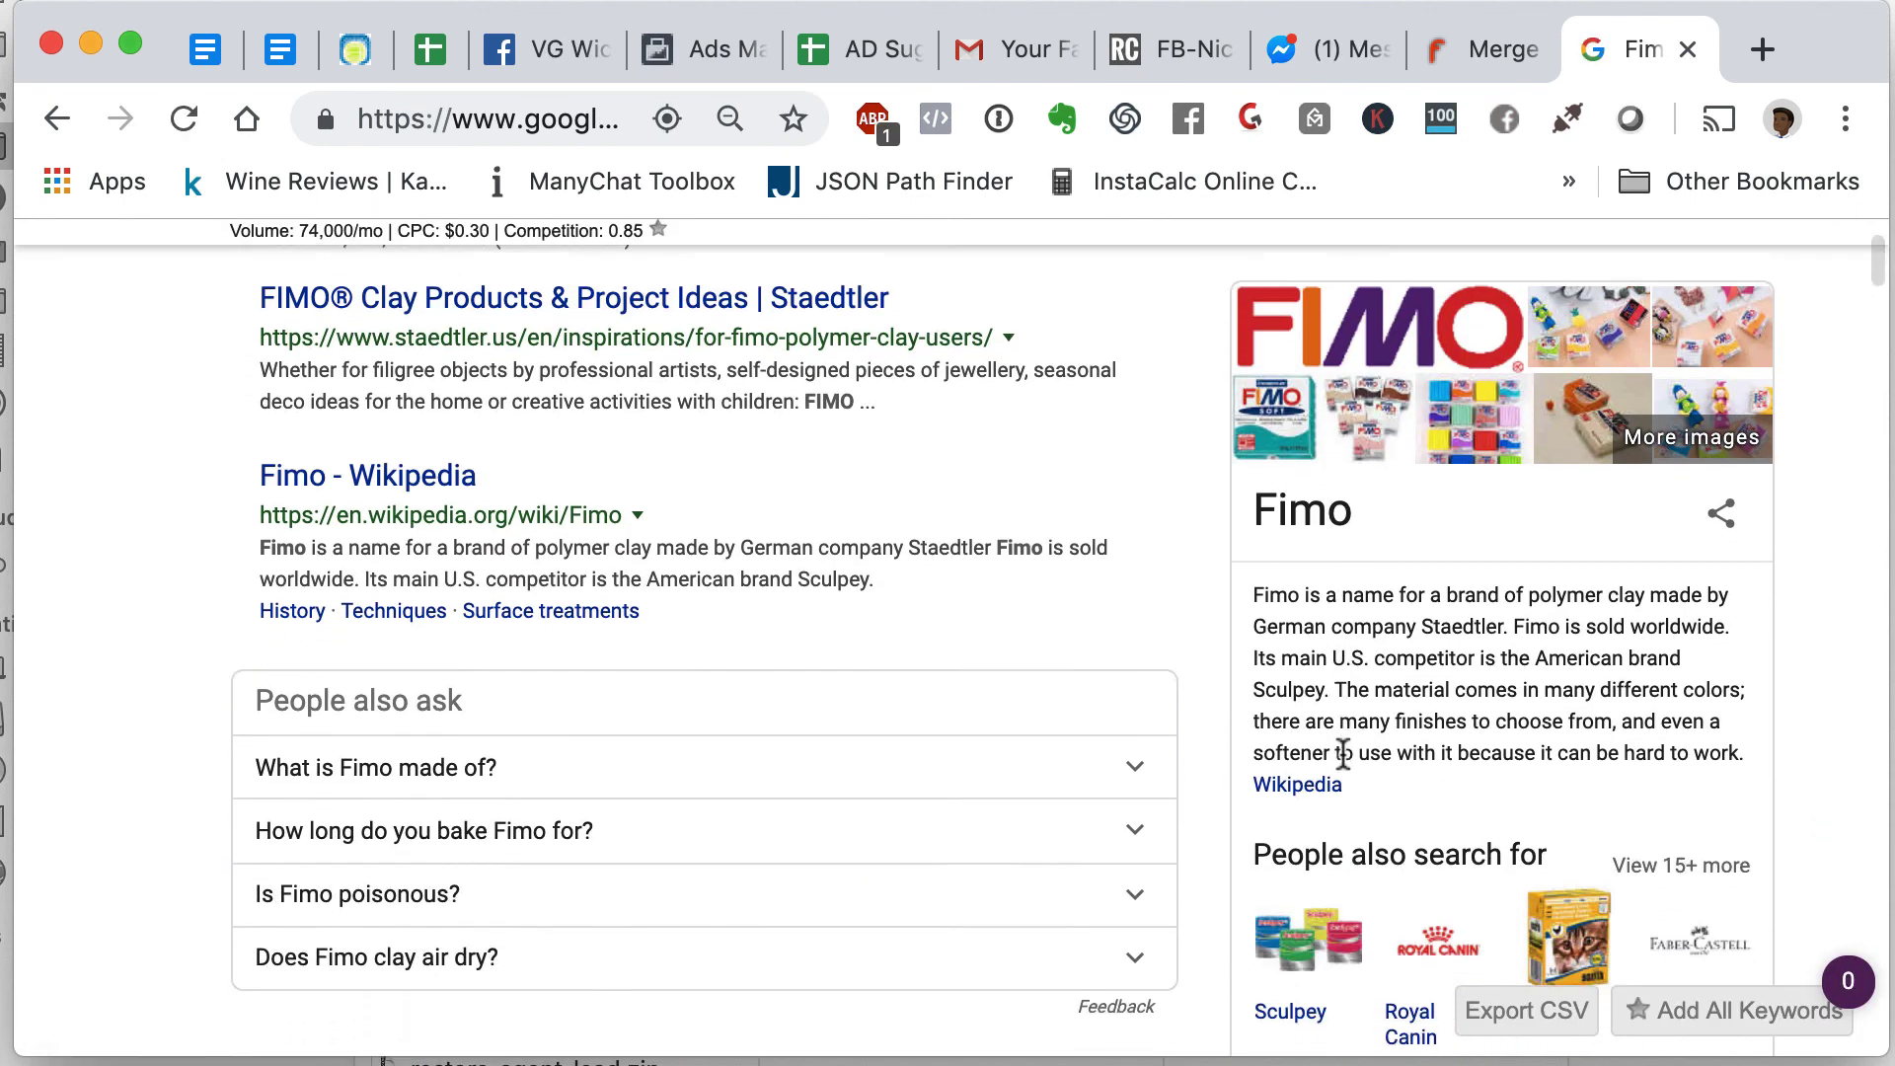
scroll(1341, 748, "down", 2)
scroll(1341, 748, "up", 4)
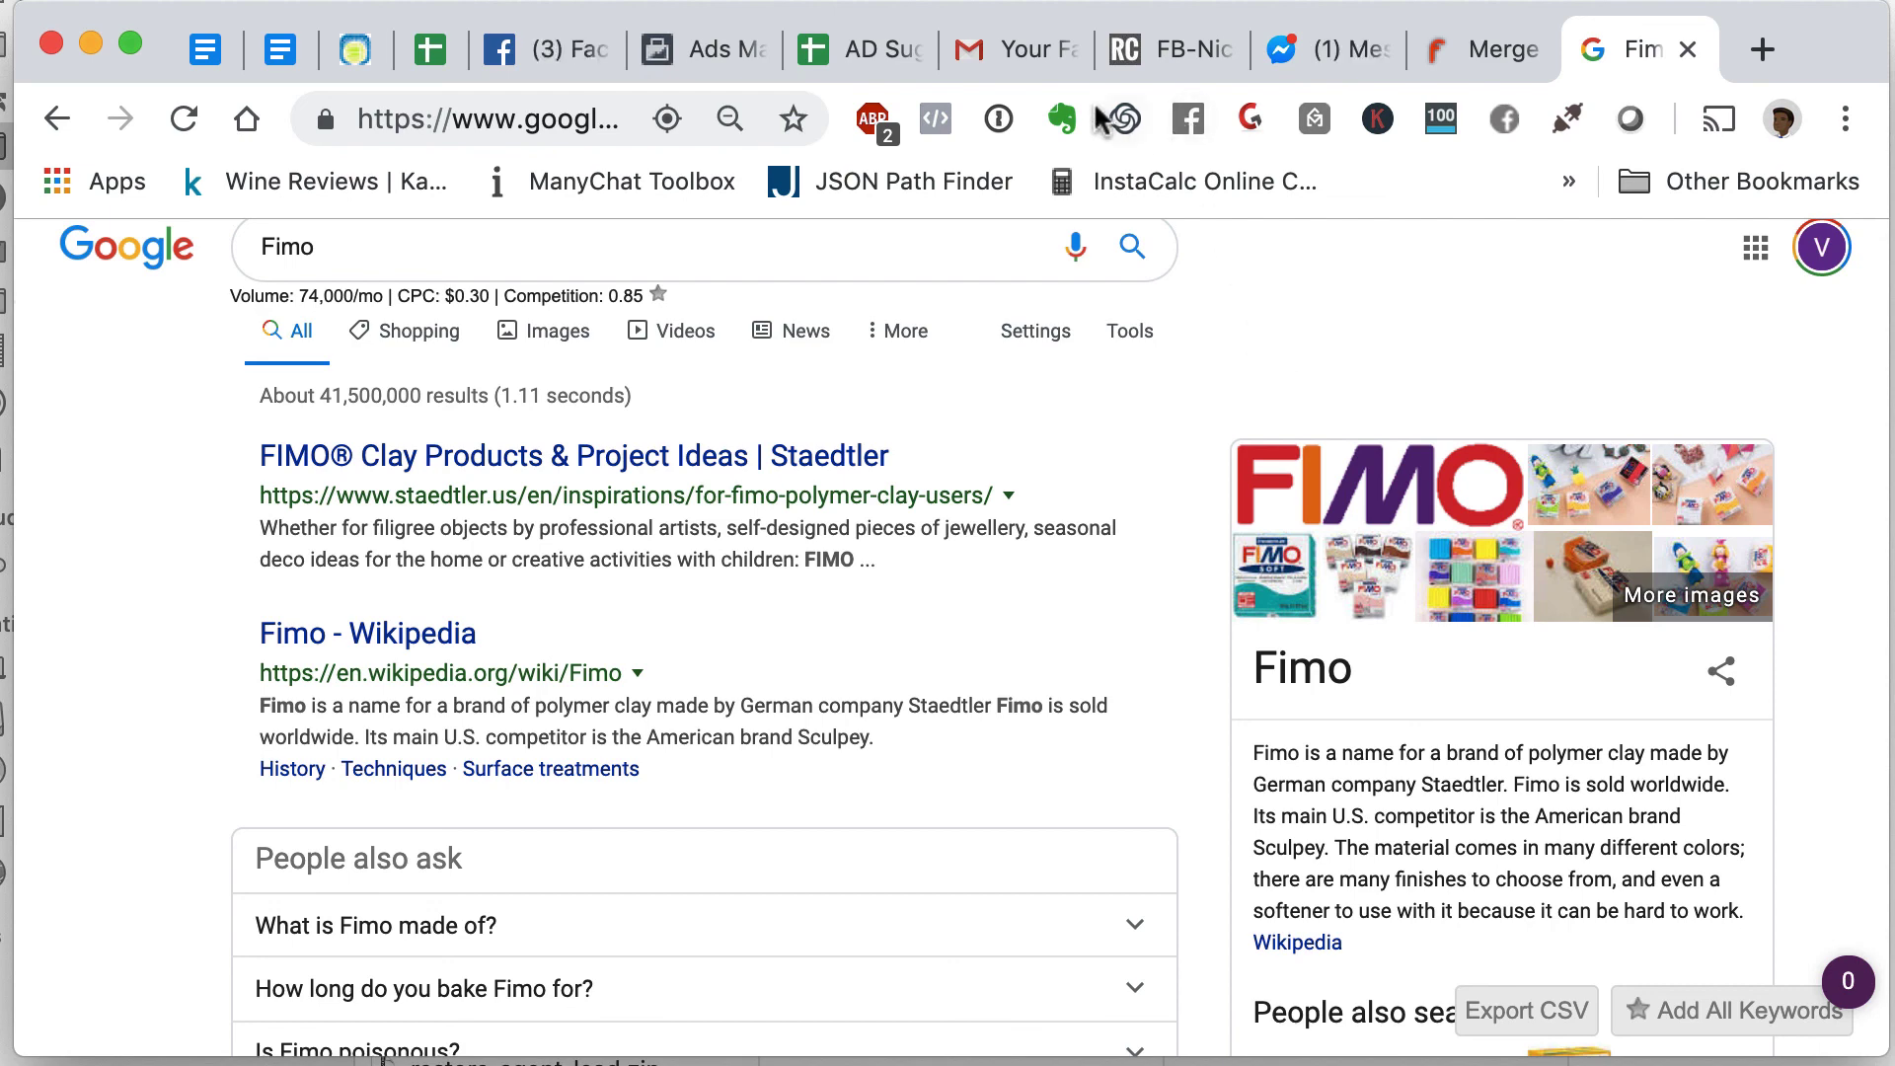
- Categorize Fimo in row 72 as Option 1
left_click(882, 55)
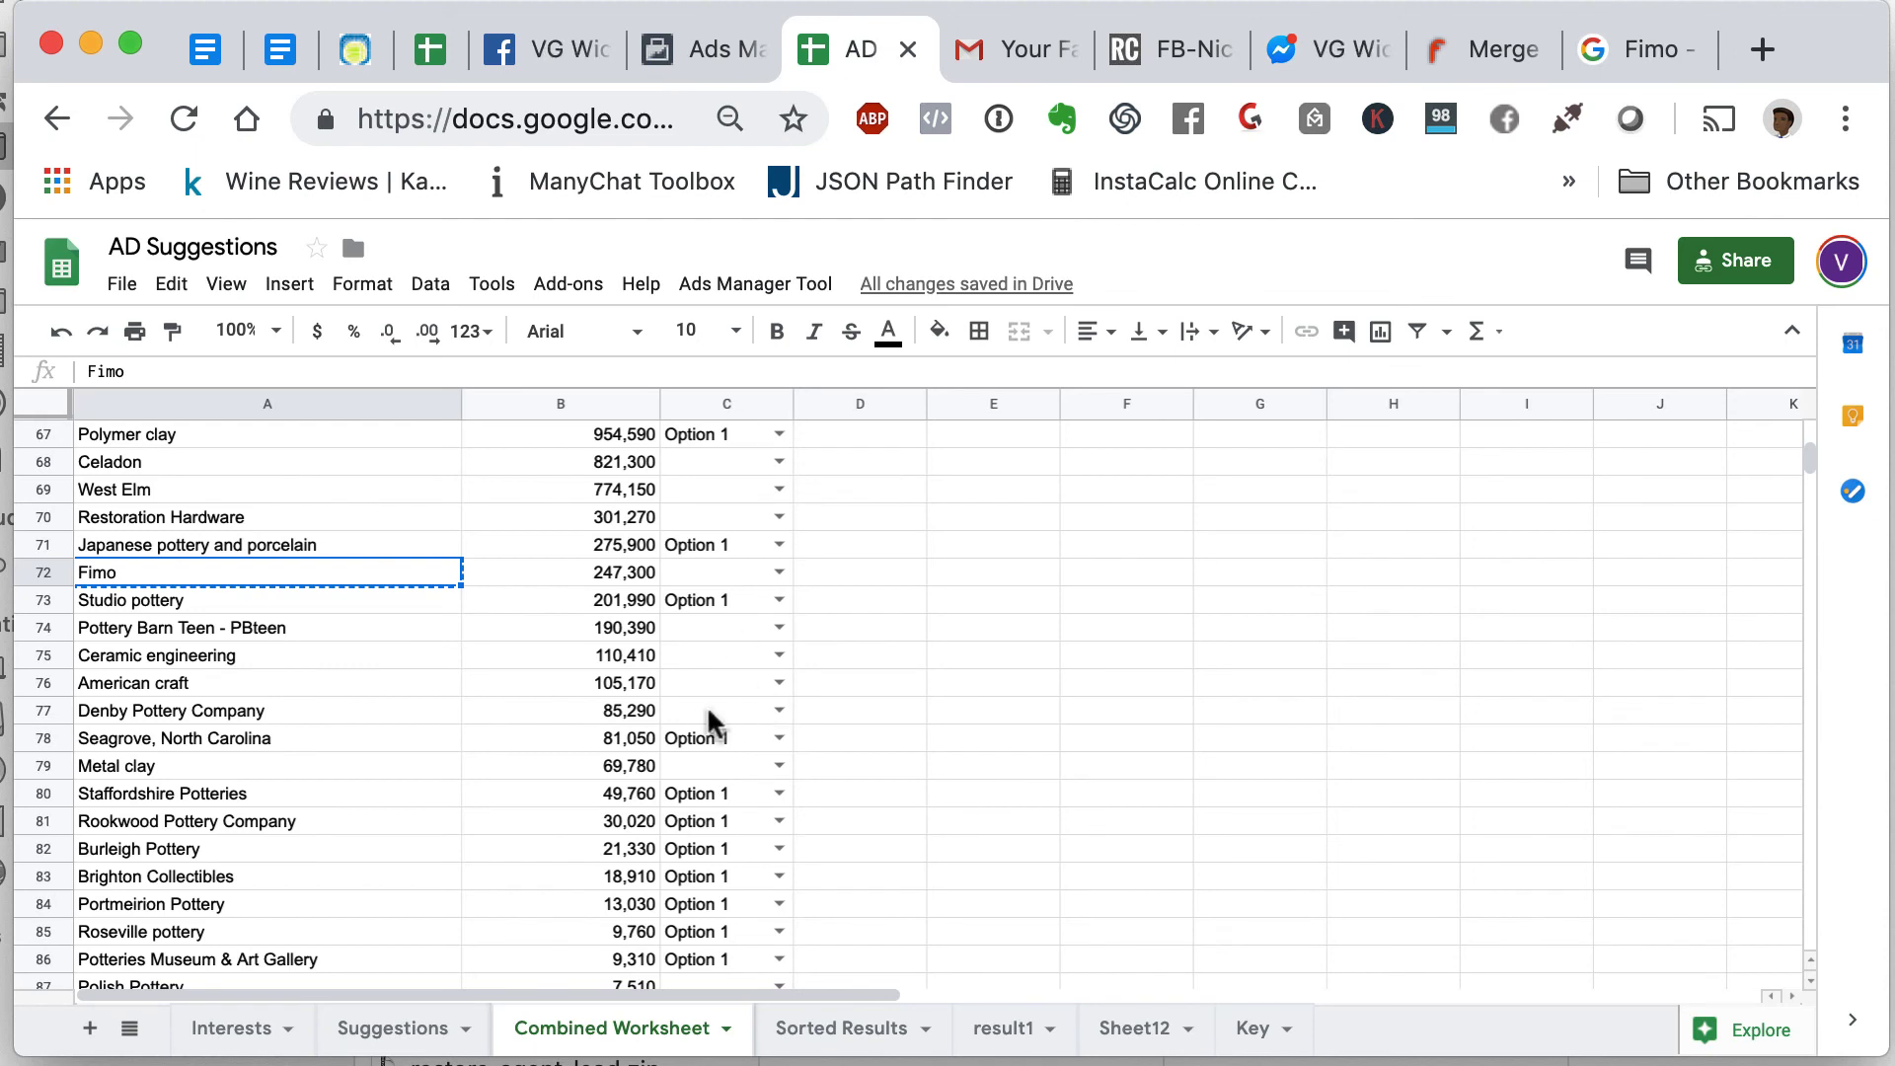
left_click(778, 575)
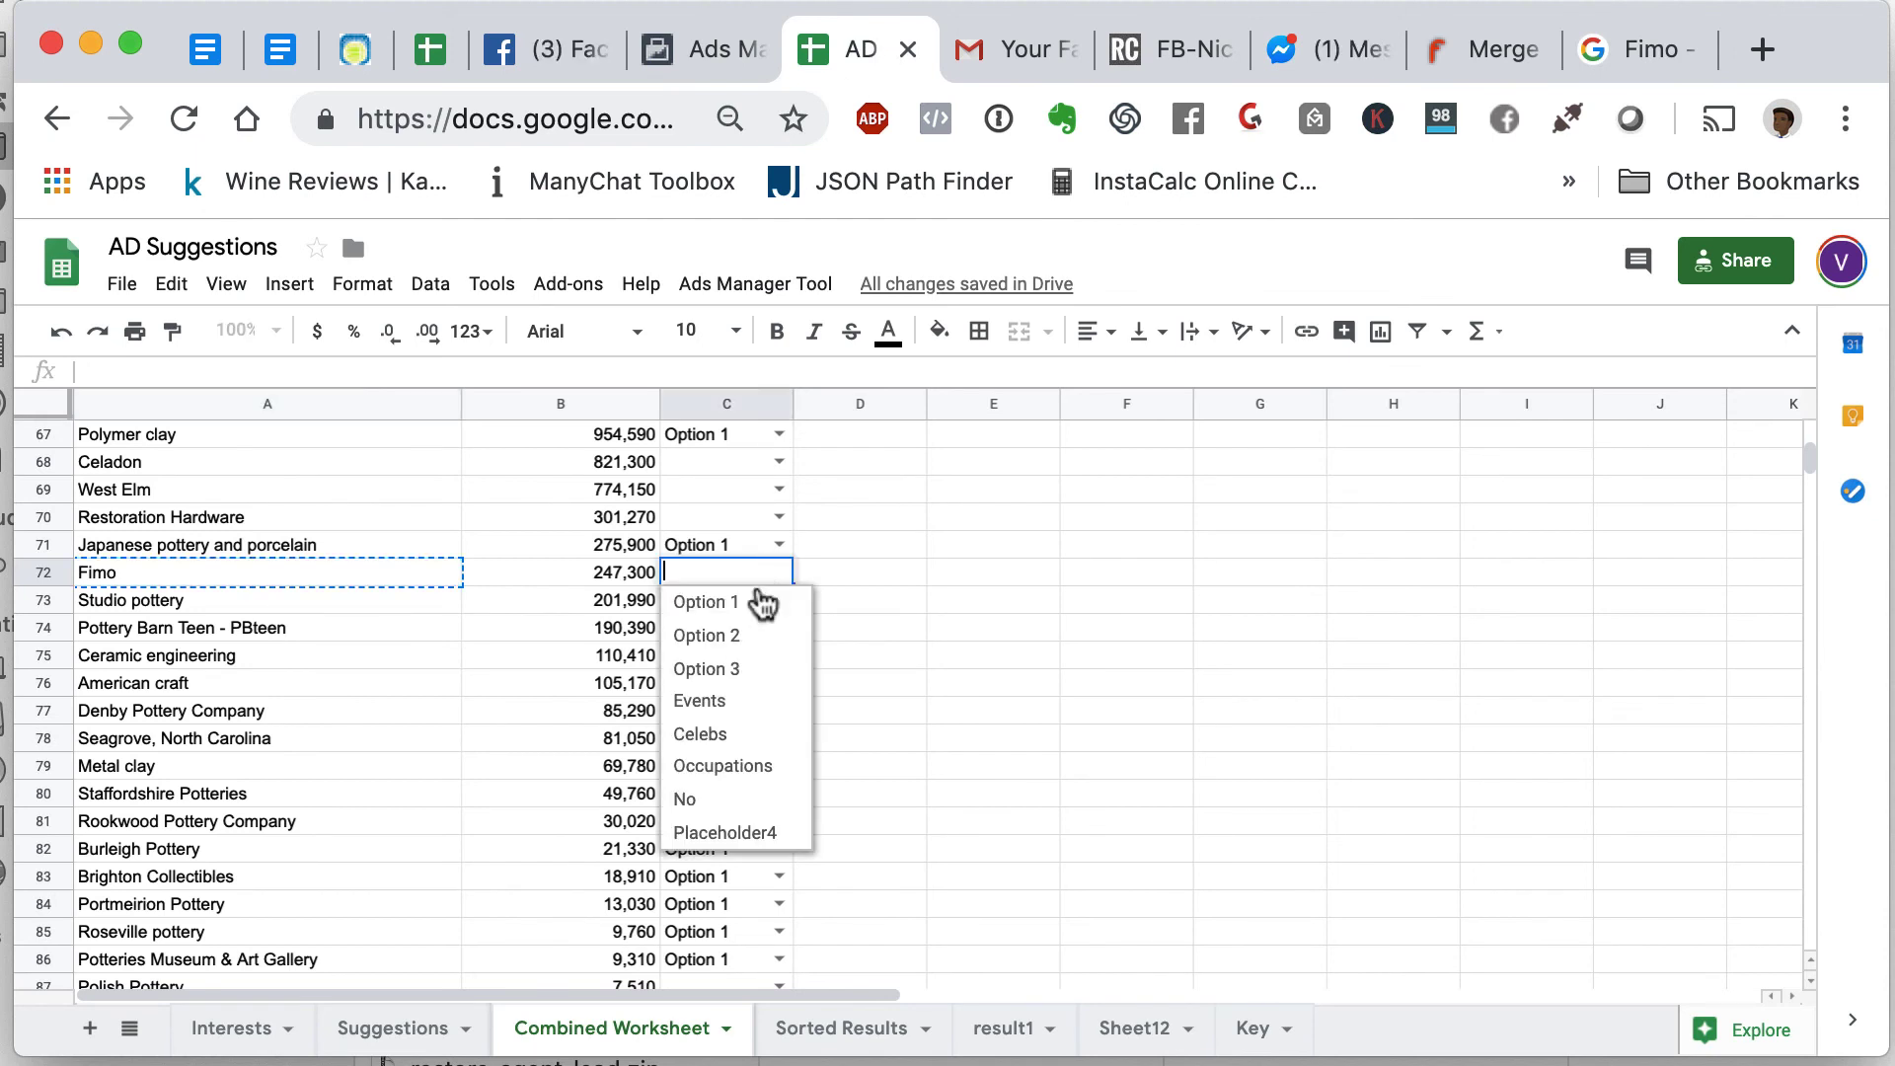
left_click(763, 603)
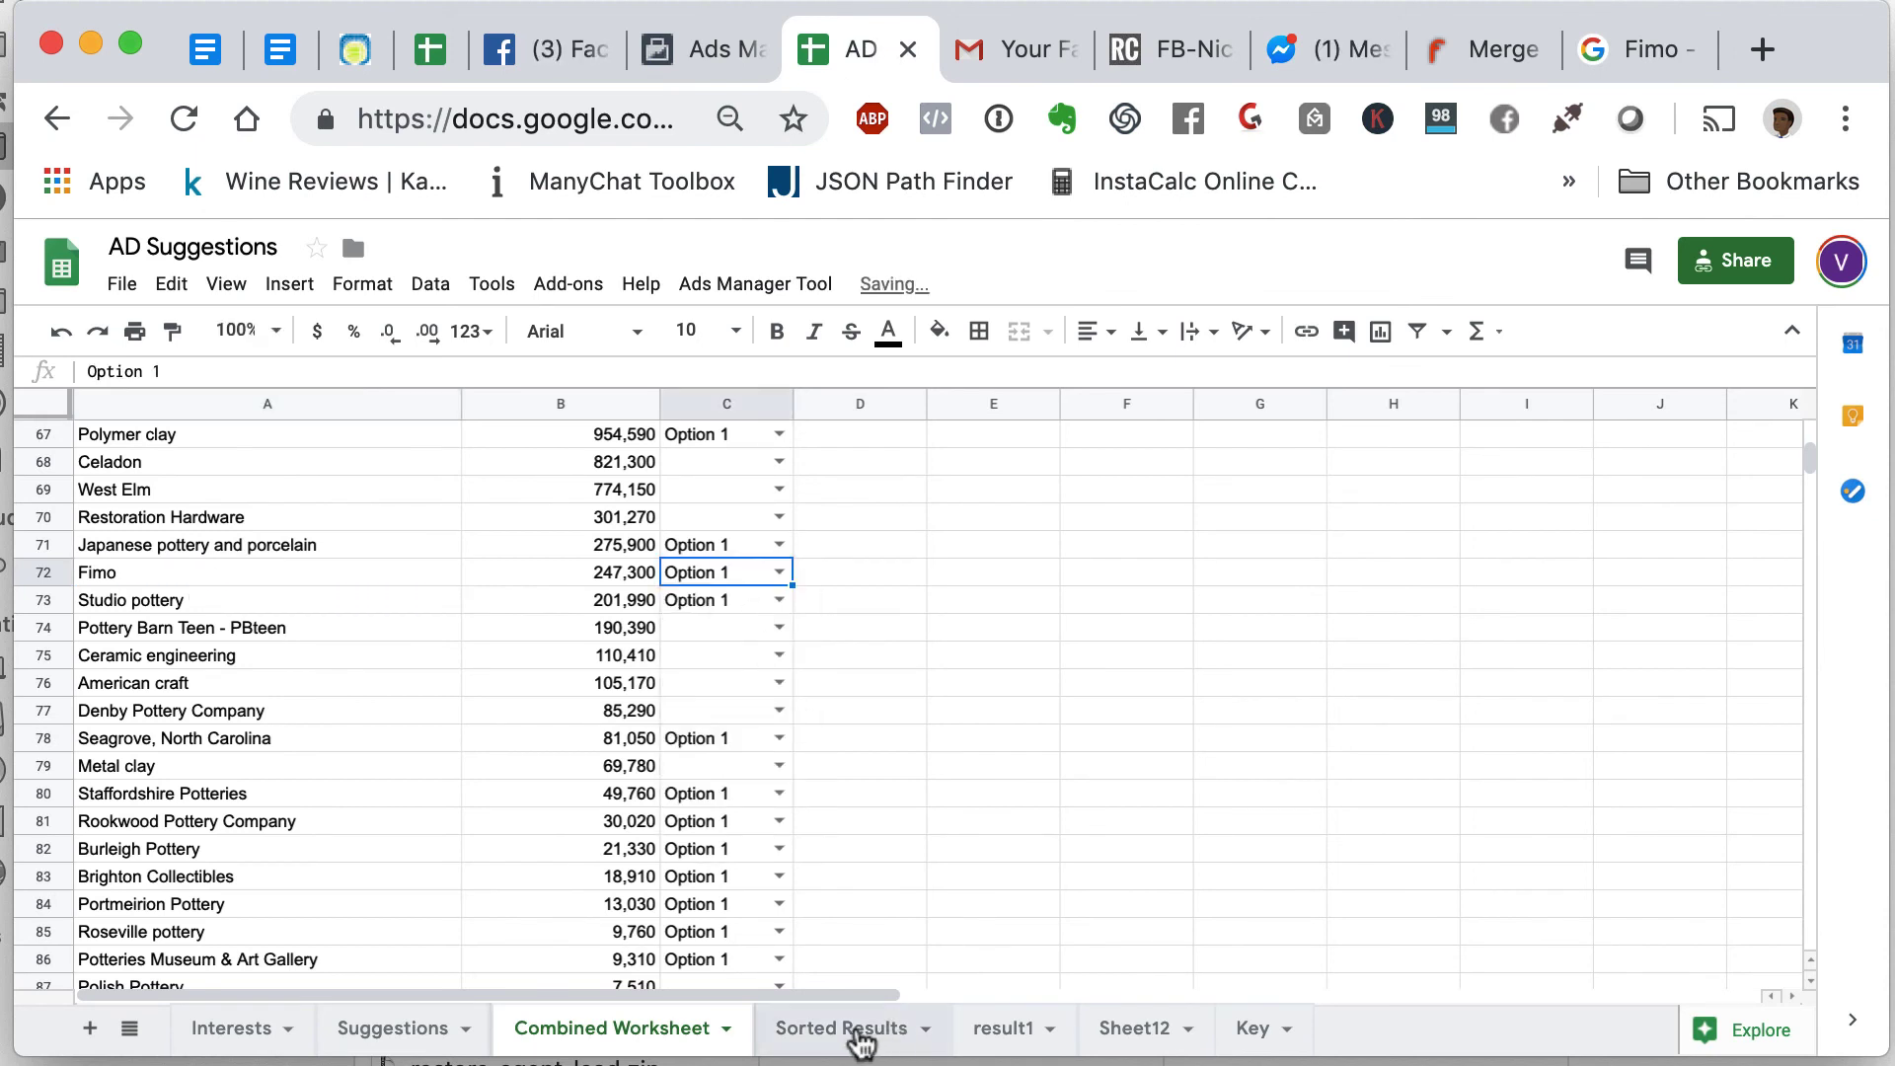
- Copy the Fimo interest from cell E23 of the Sorted Results sheet
left_click(849, 1029)
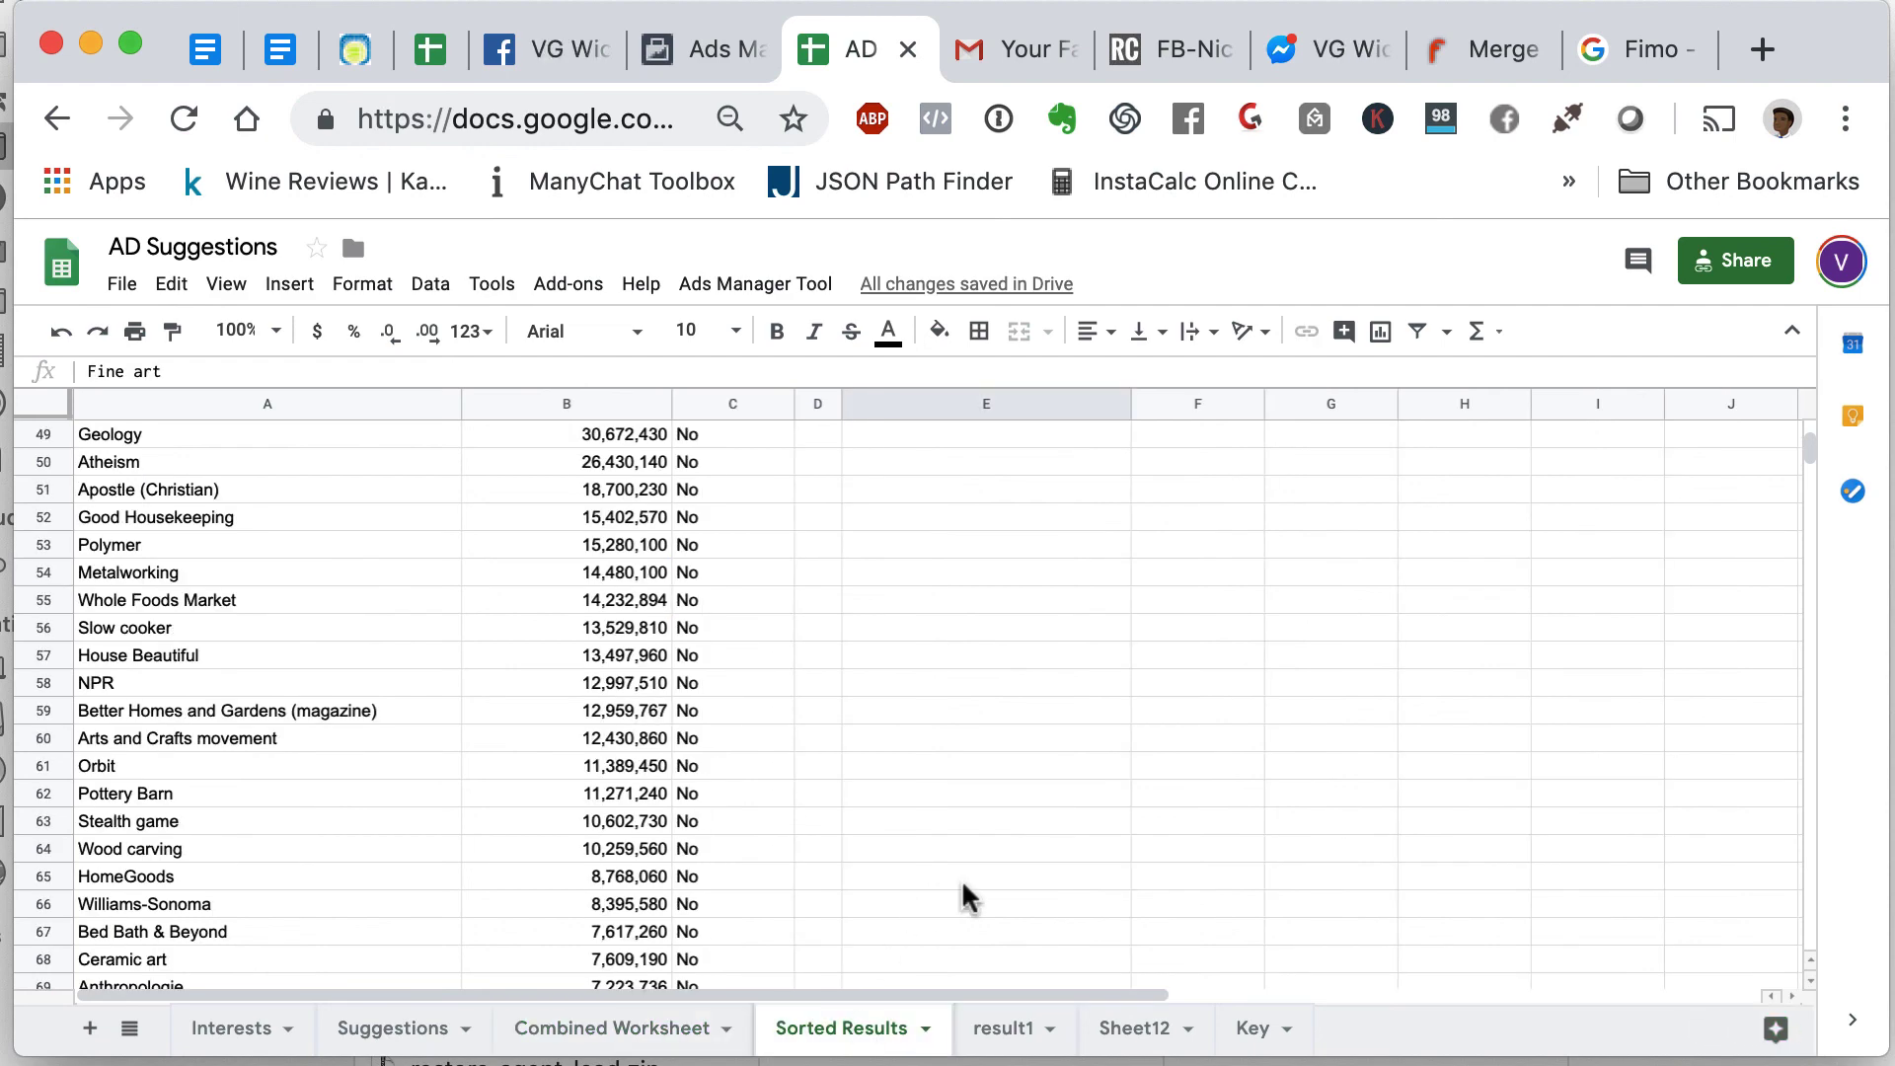
scroll(962, 897, "down", 3)
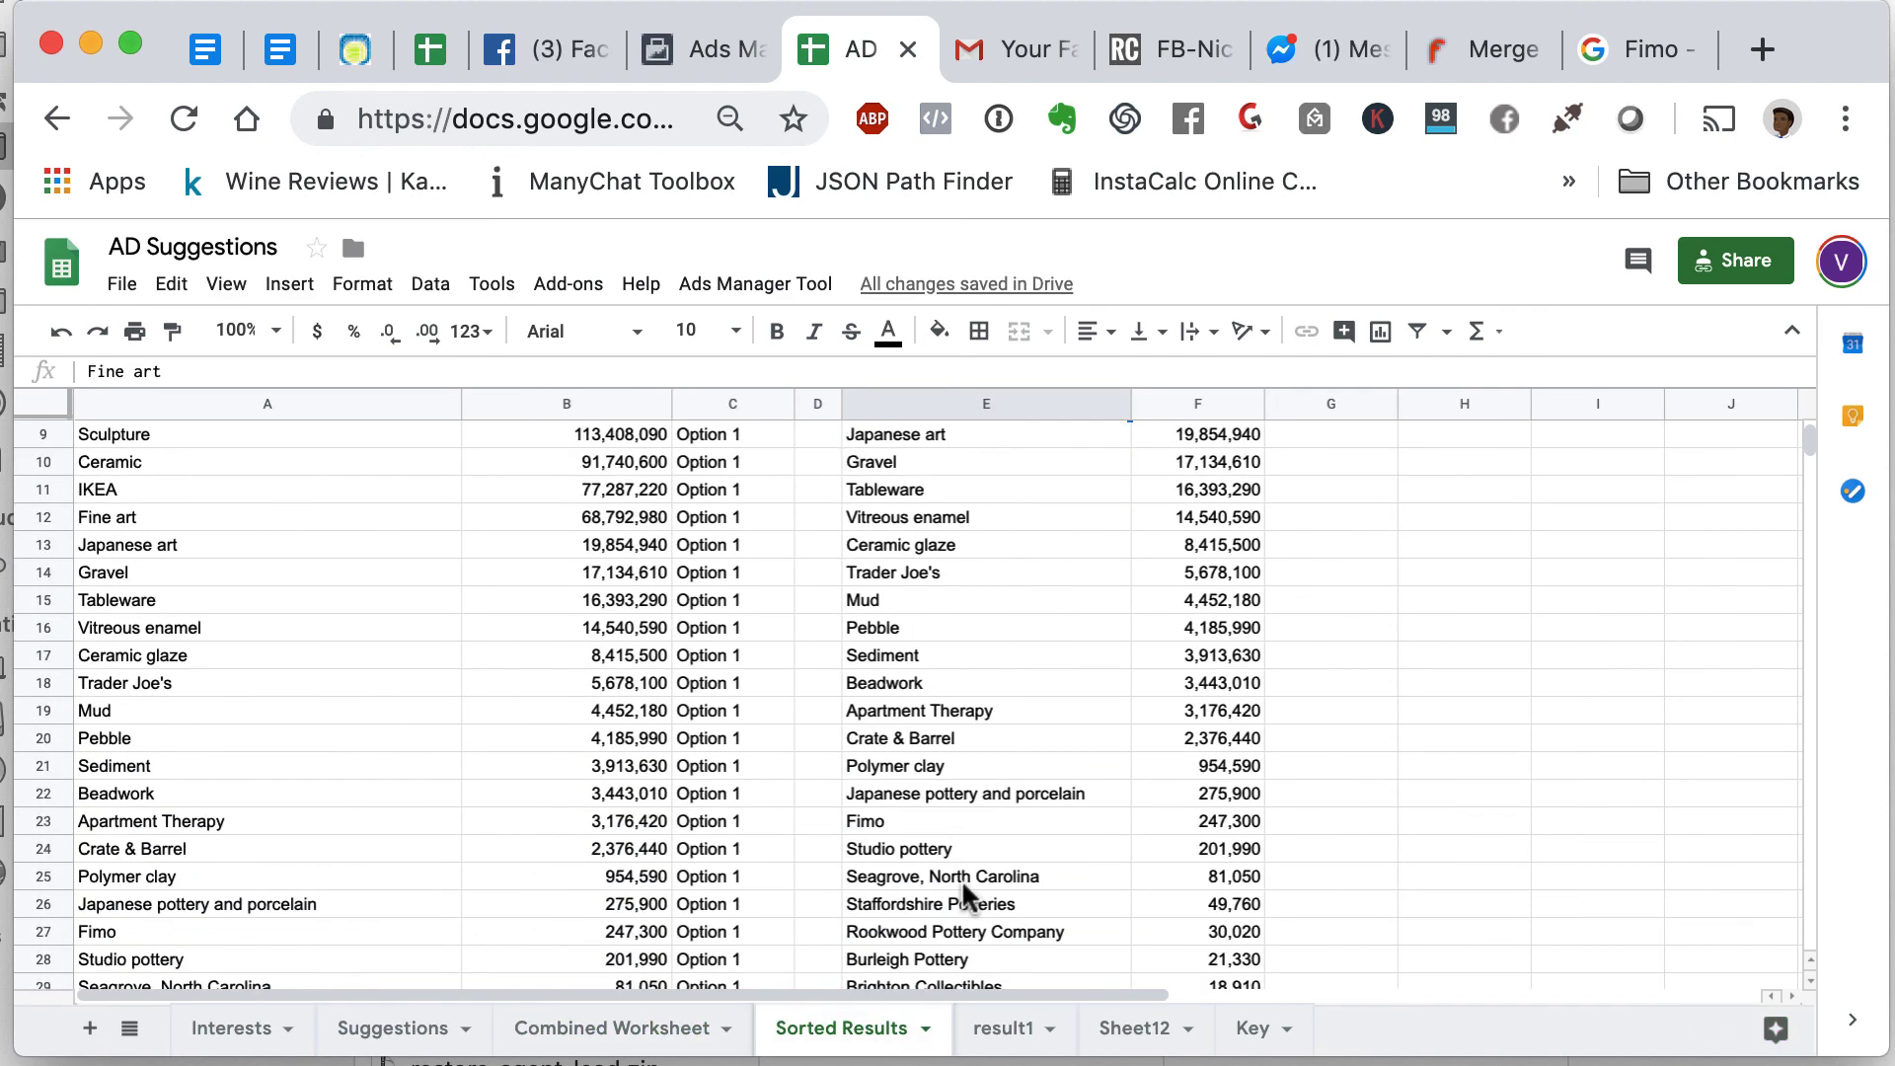
scroll(965, 896, "down", 1)
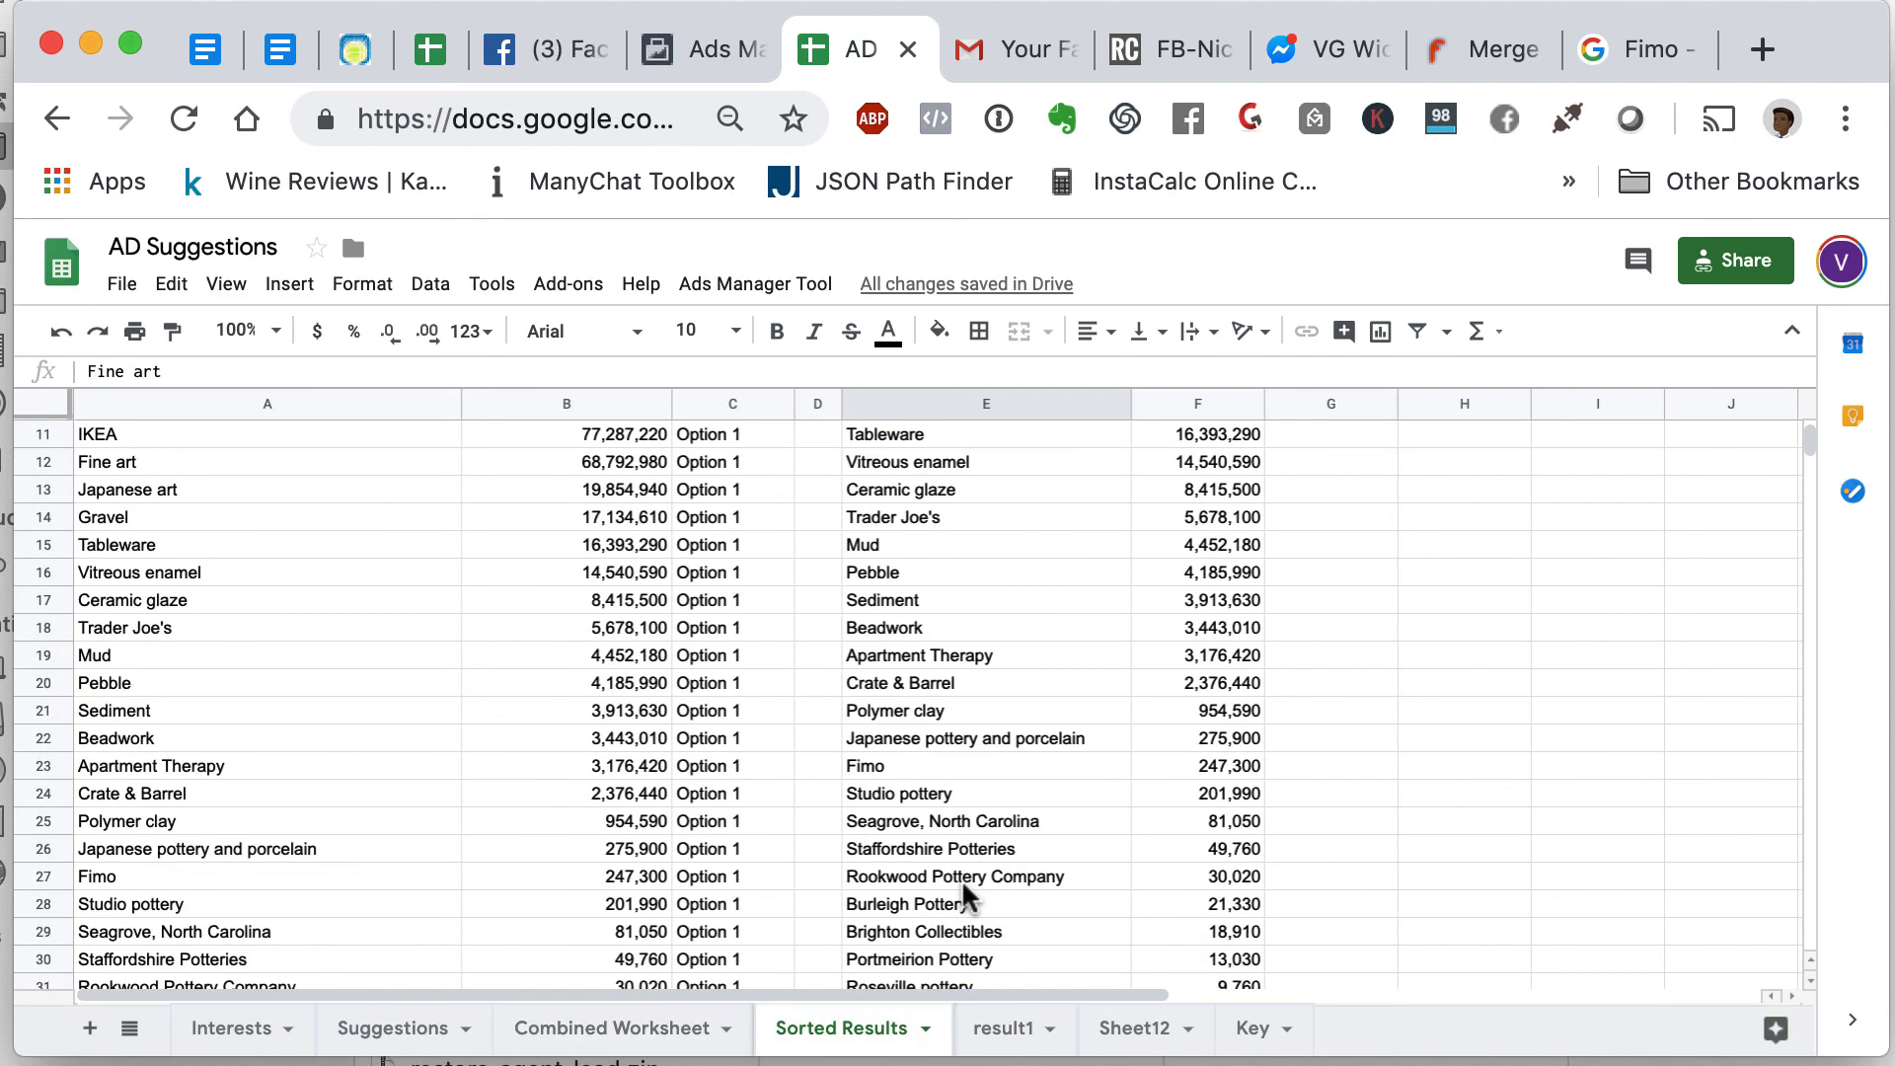
left_click(920, 768)
key("ctrl+c")
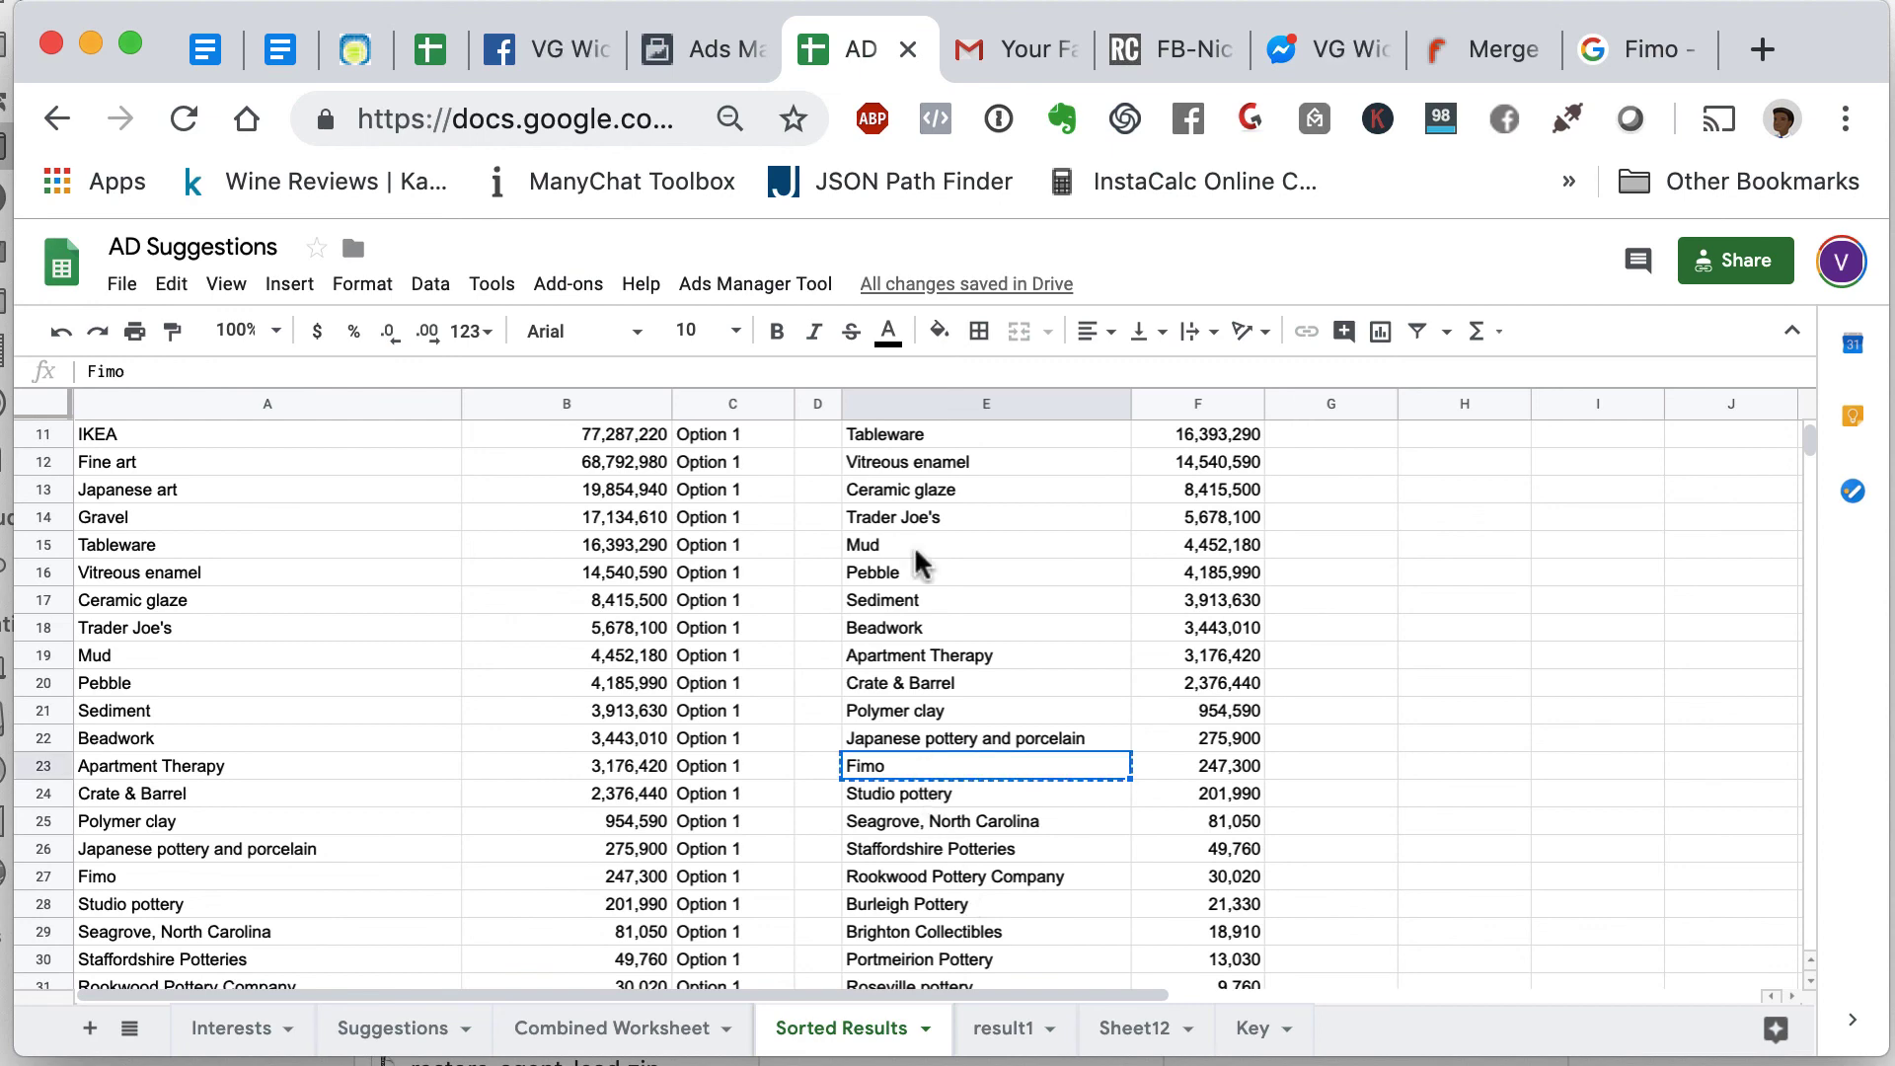
left_click(719, 55)
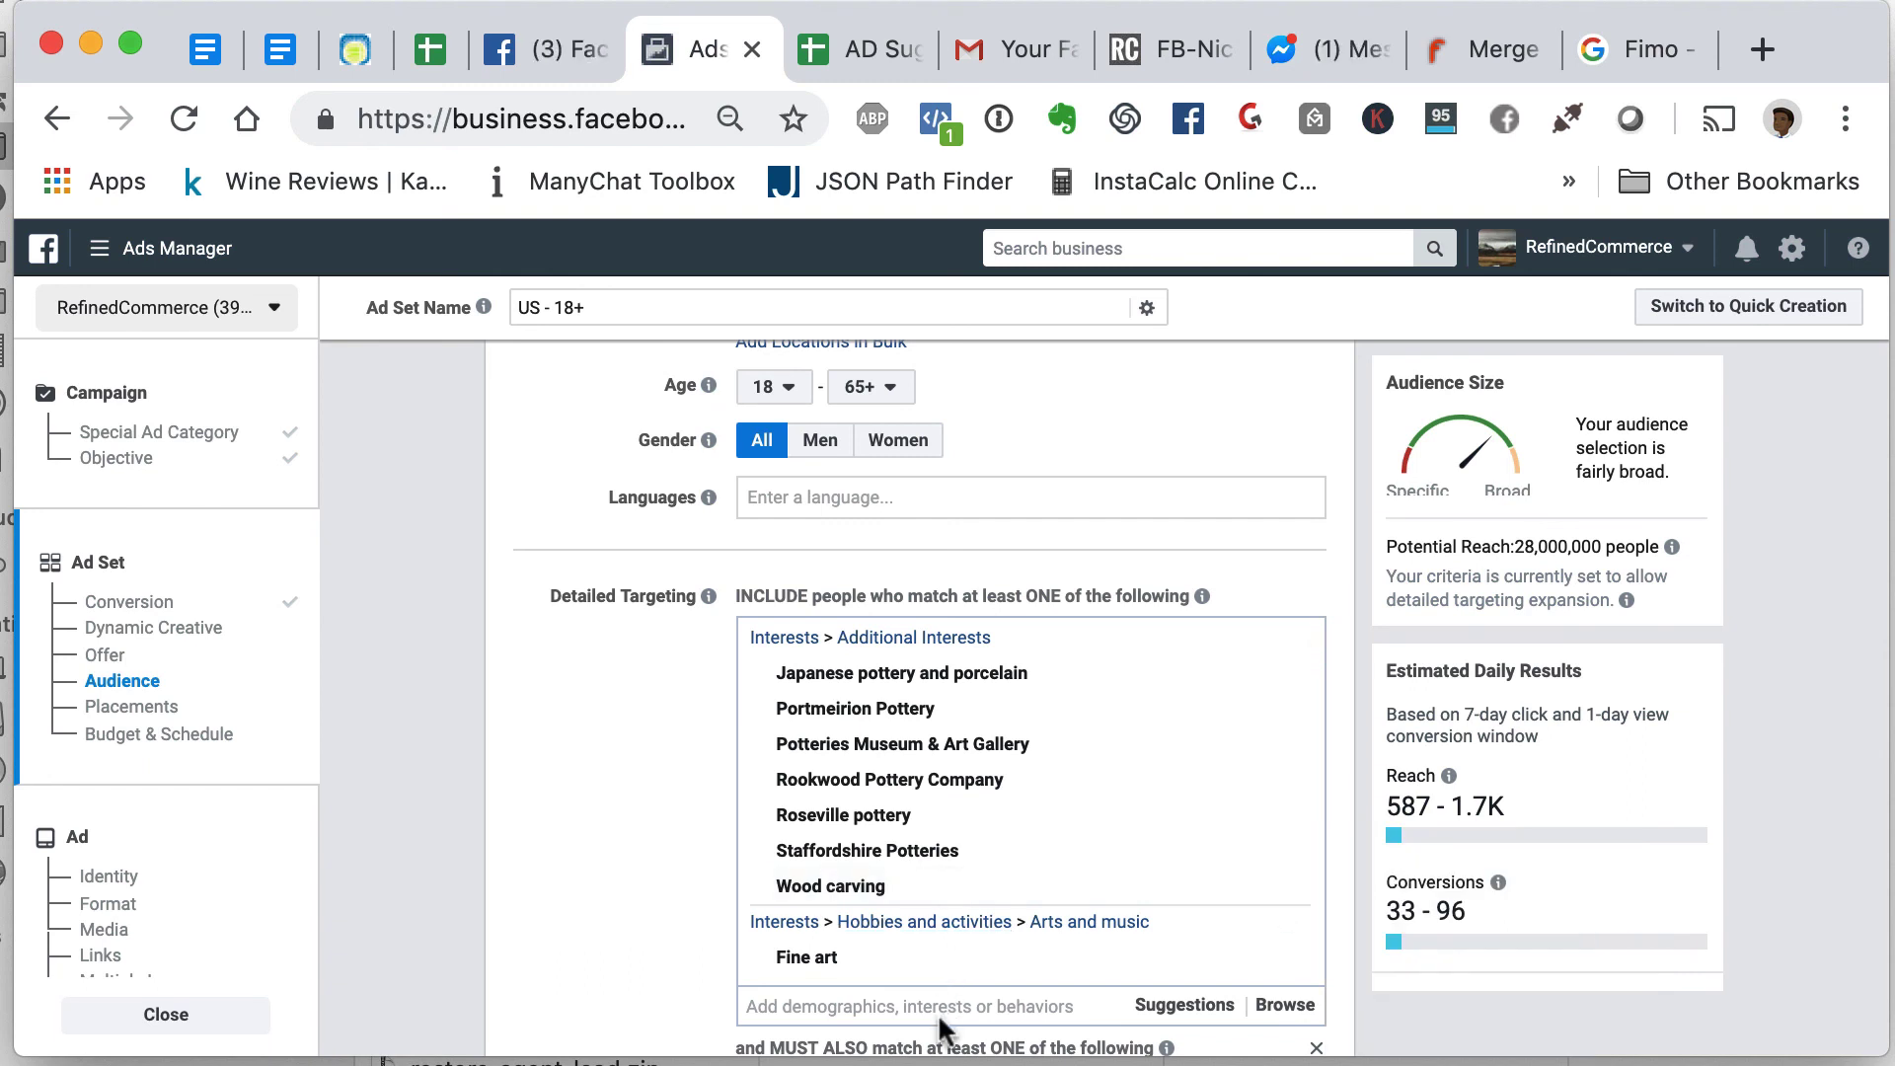
- Paste Fimo into the Detailed Targeting search and add the Fimo interest suggestion
key("cmd+v")
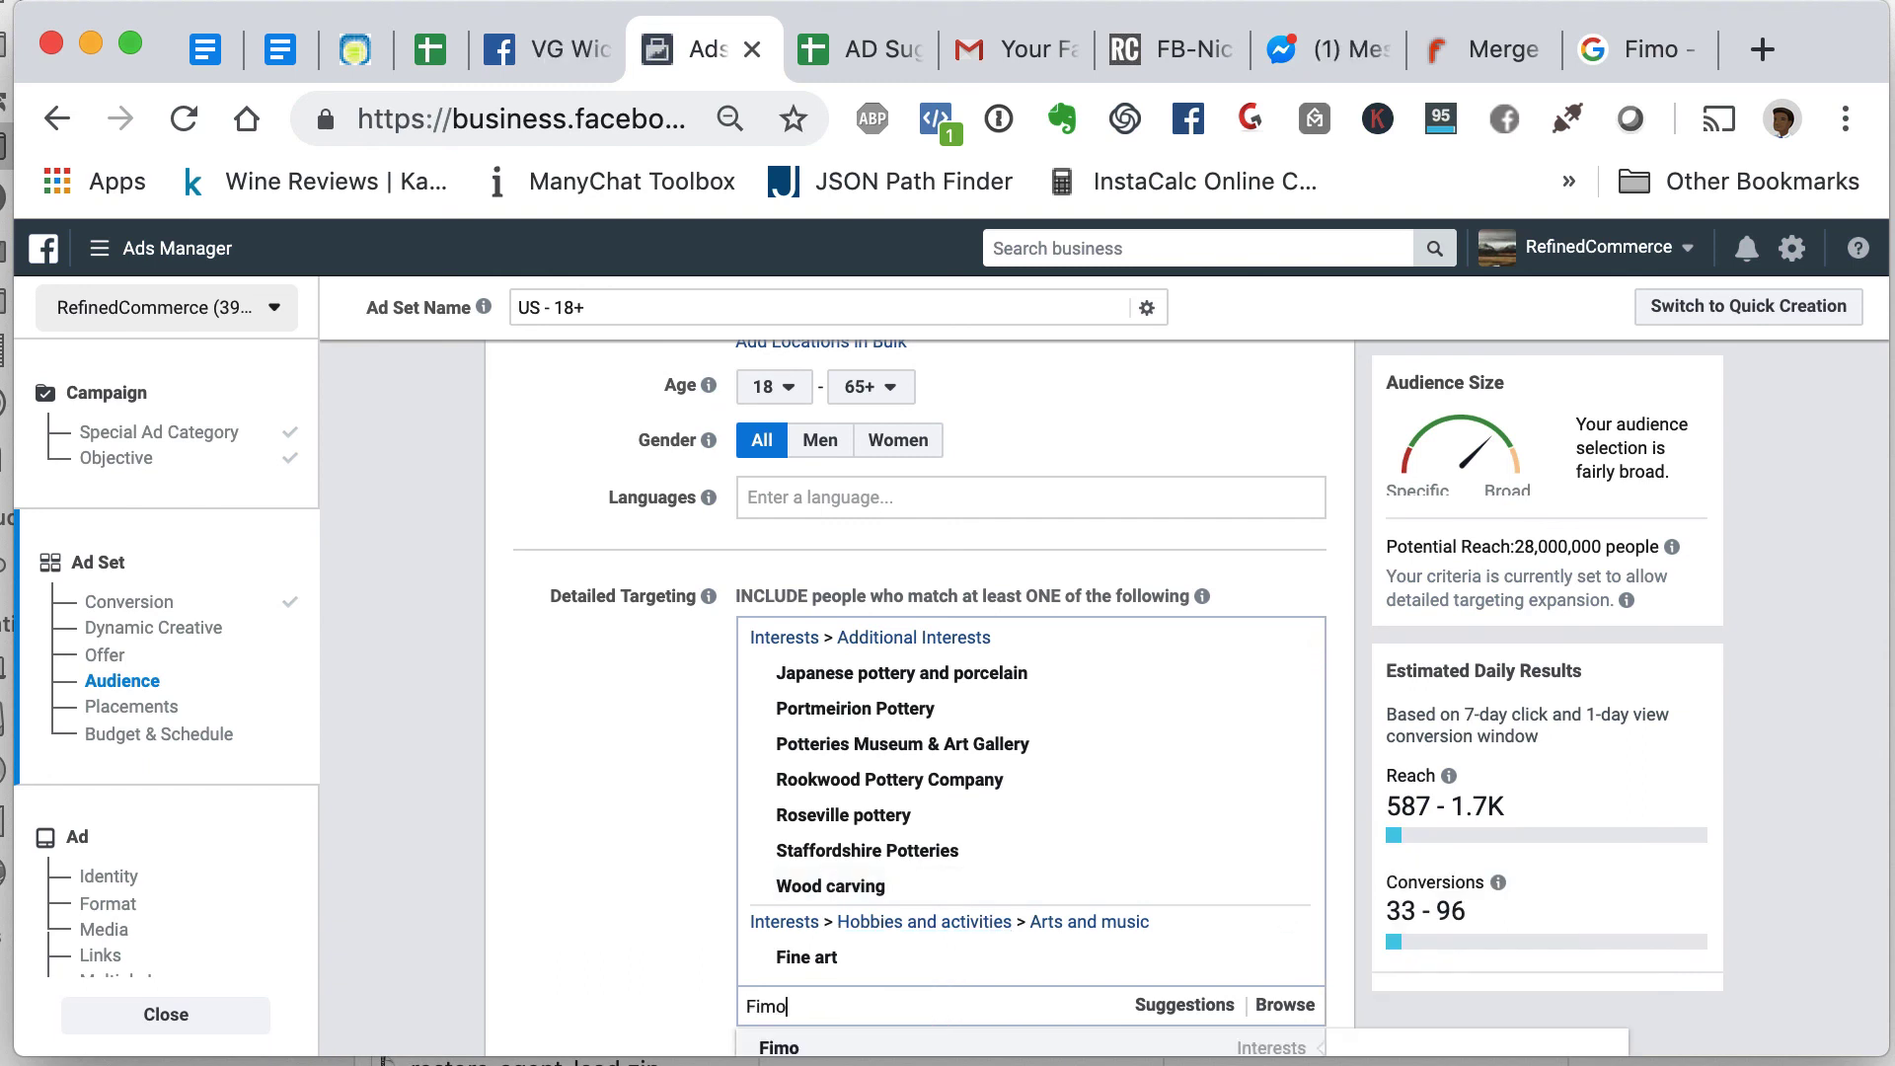
scroll(912, 997, "down", 2)
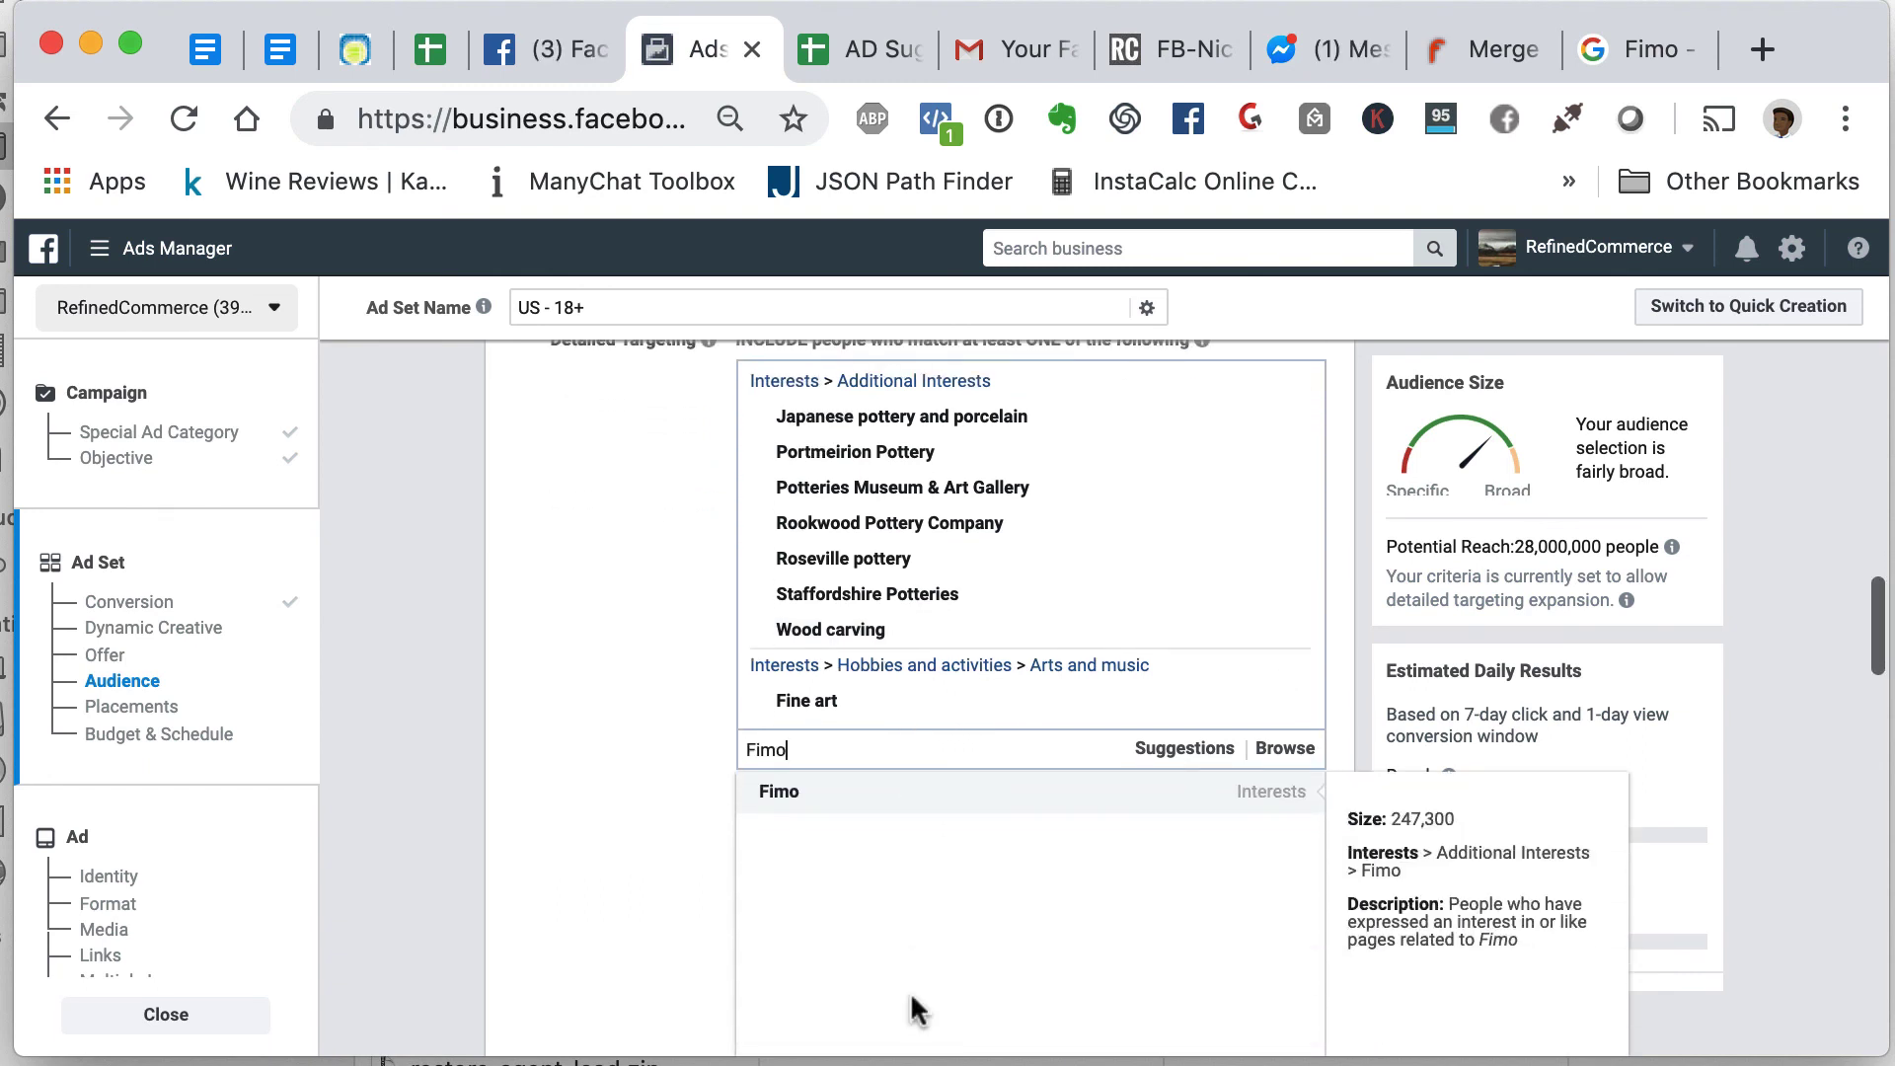
left_click(820, 792)
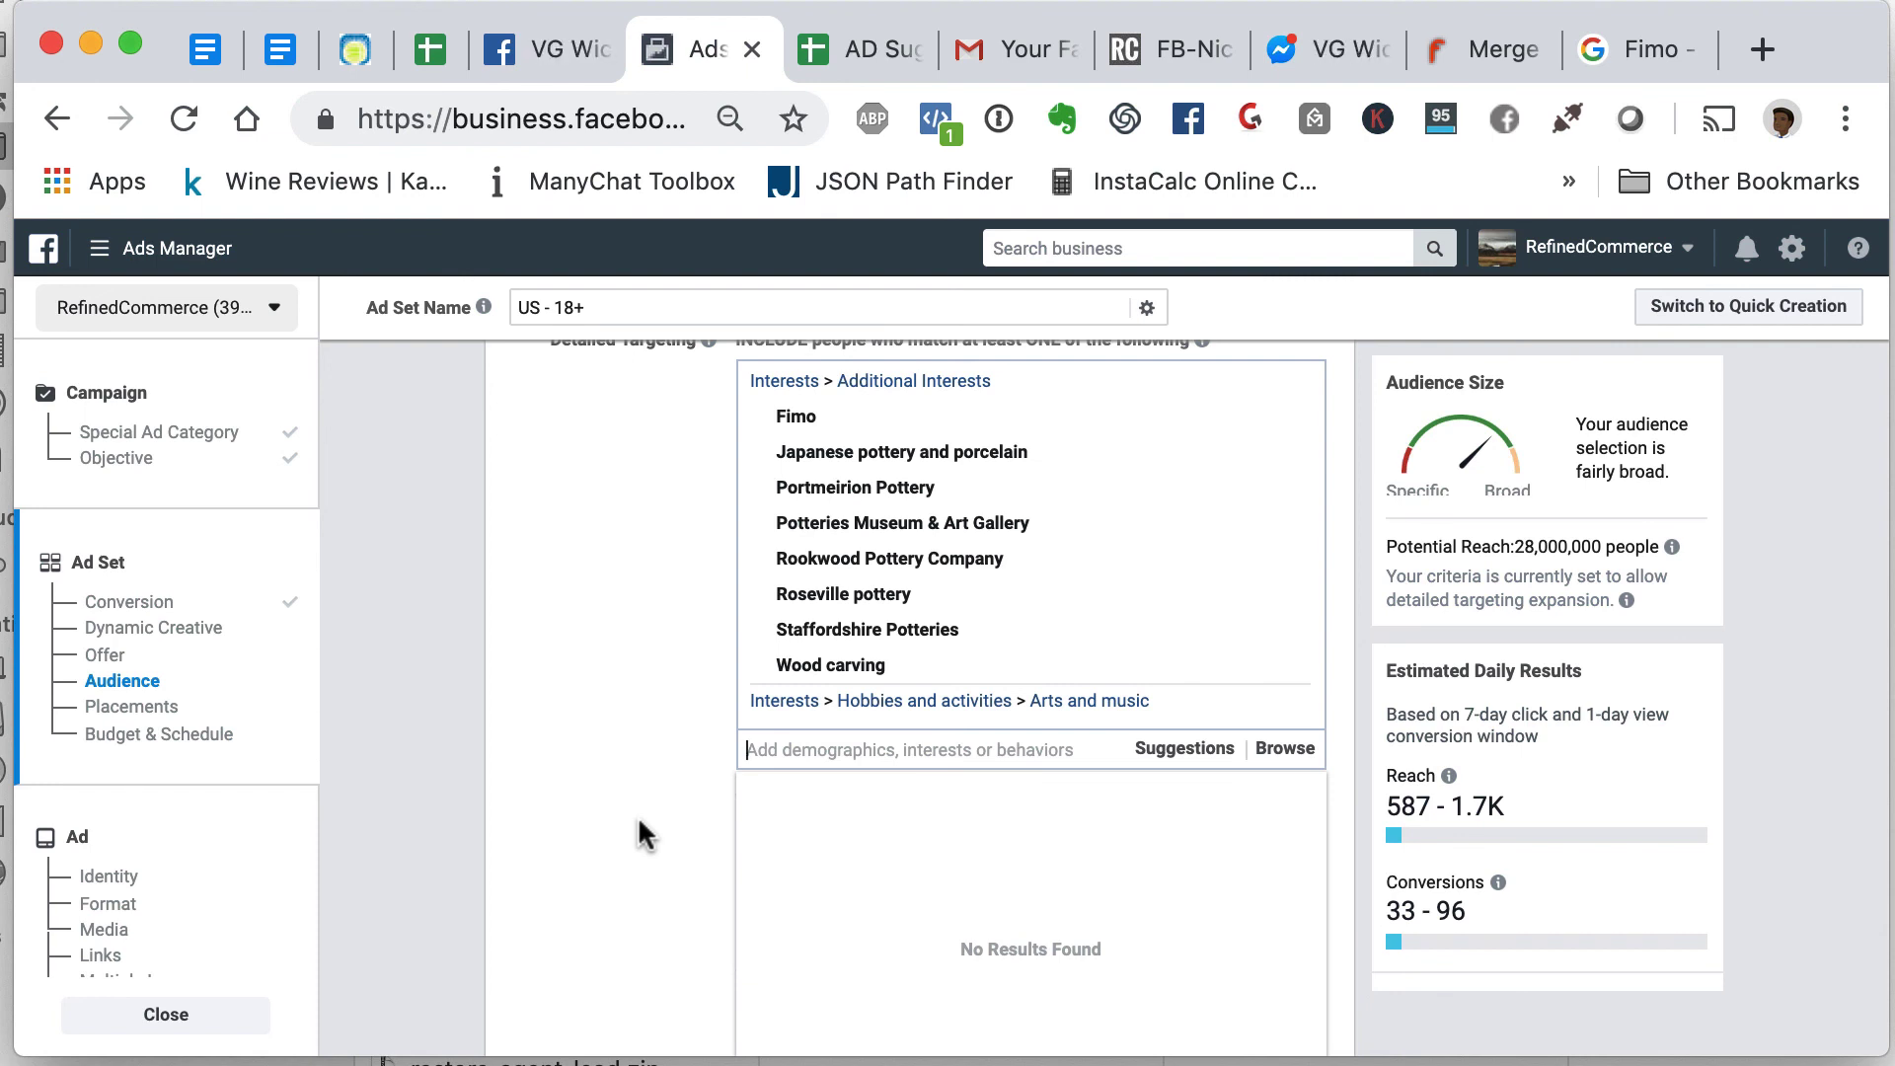
scroll(637, 815, "up", 5)
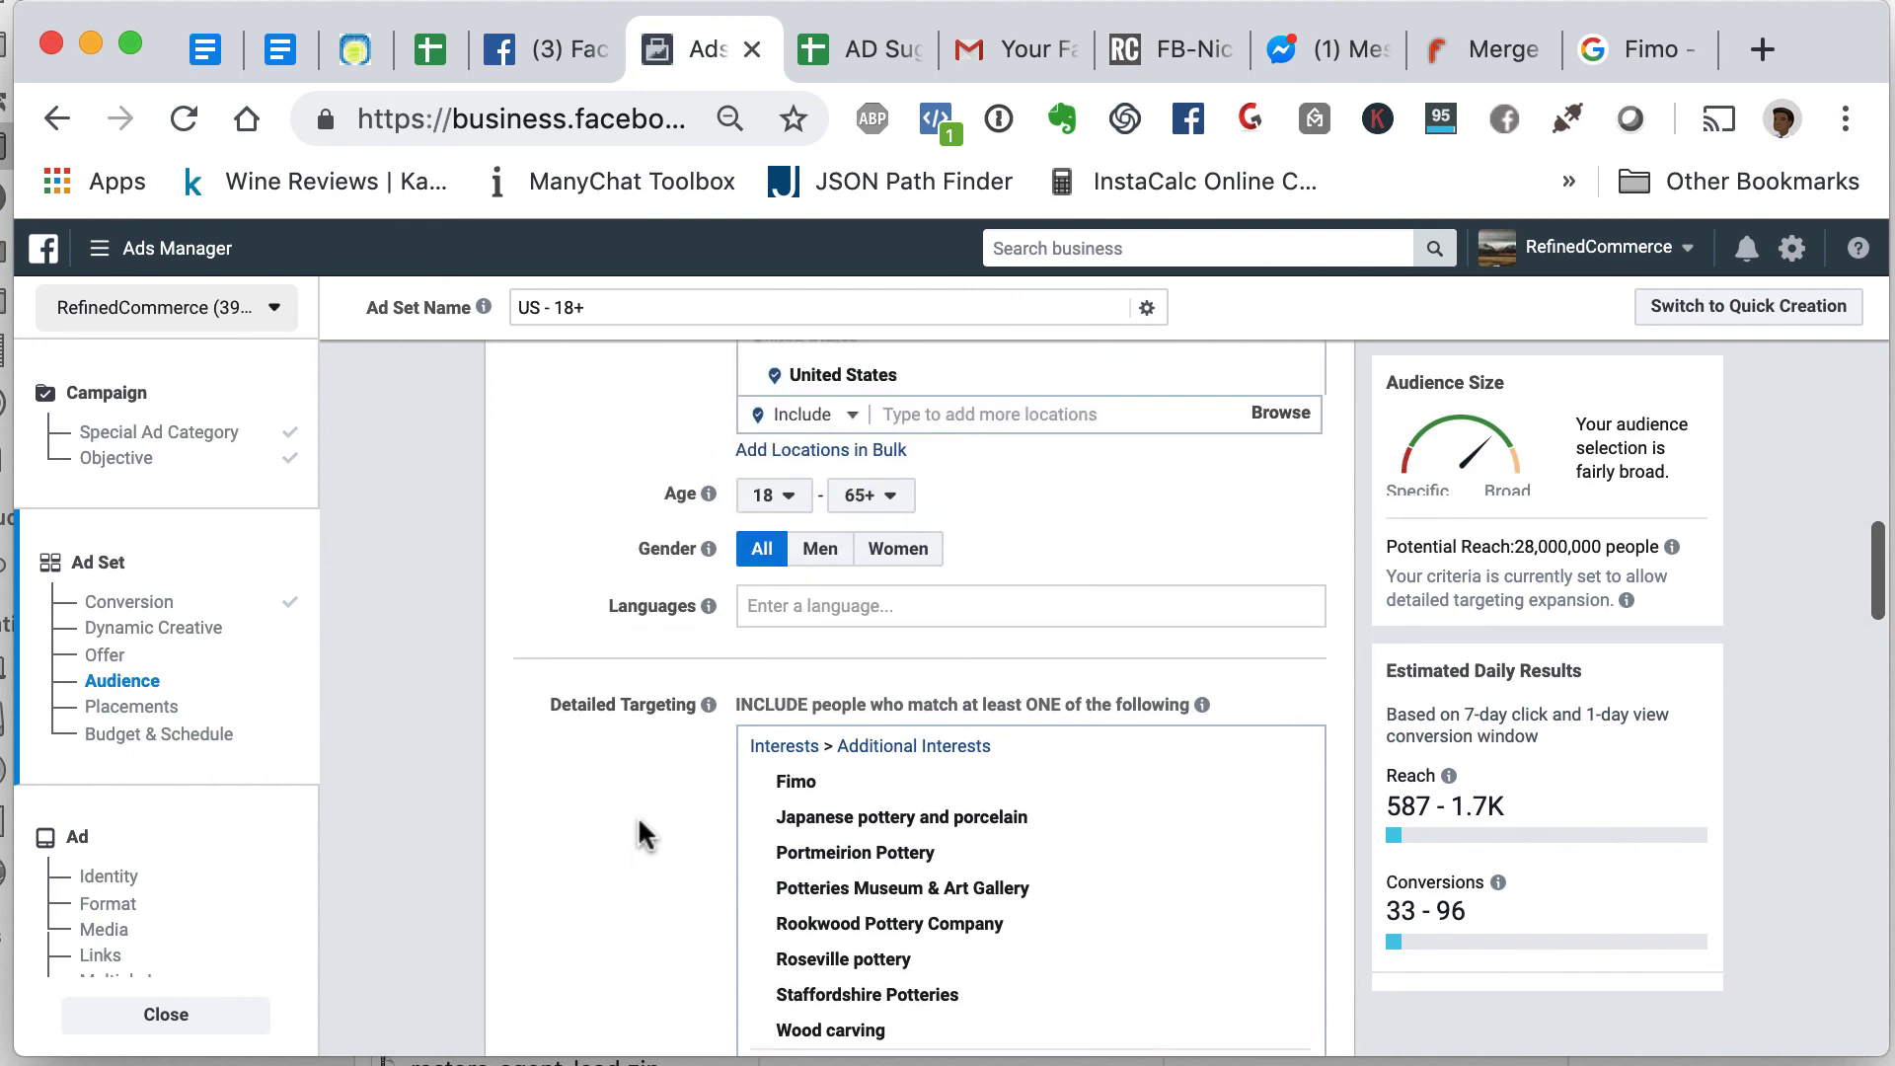